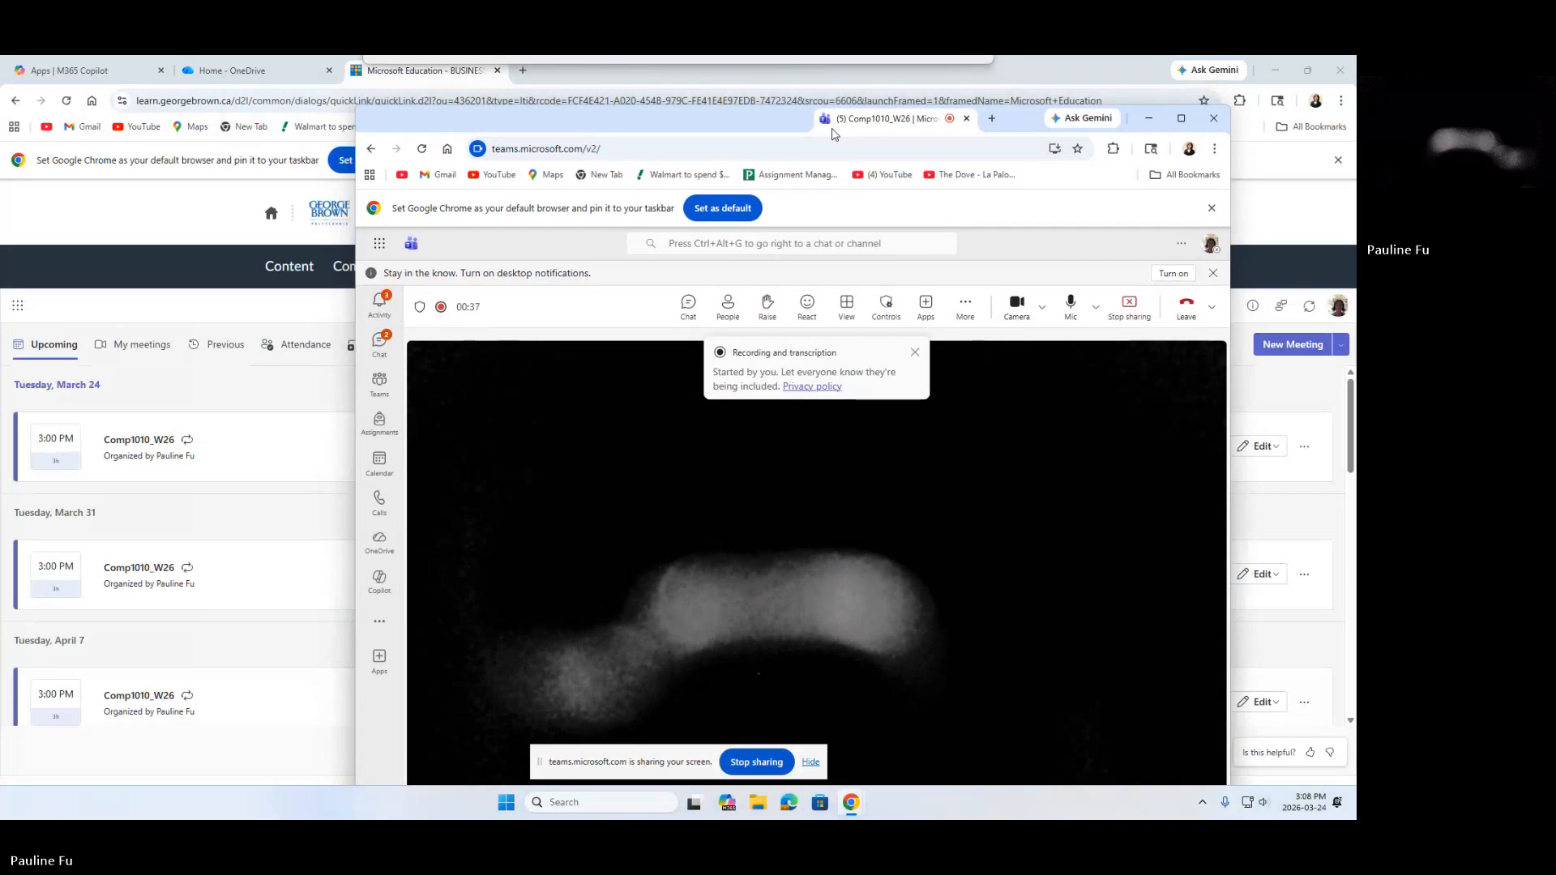
Open the Week11 assignment for editing from the course's Assignments list.
click(160, 212)
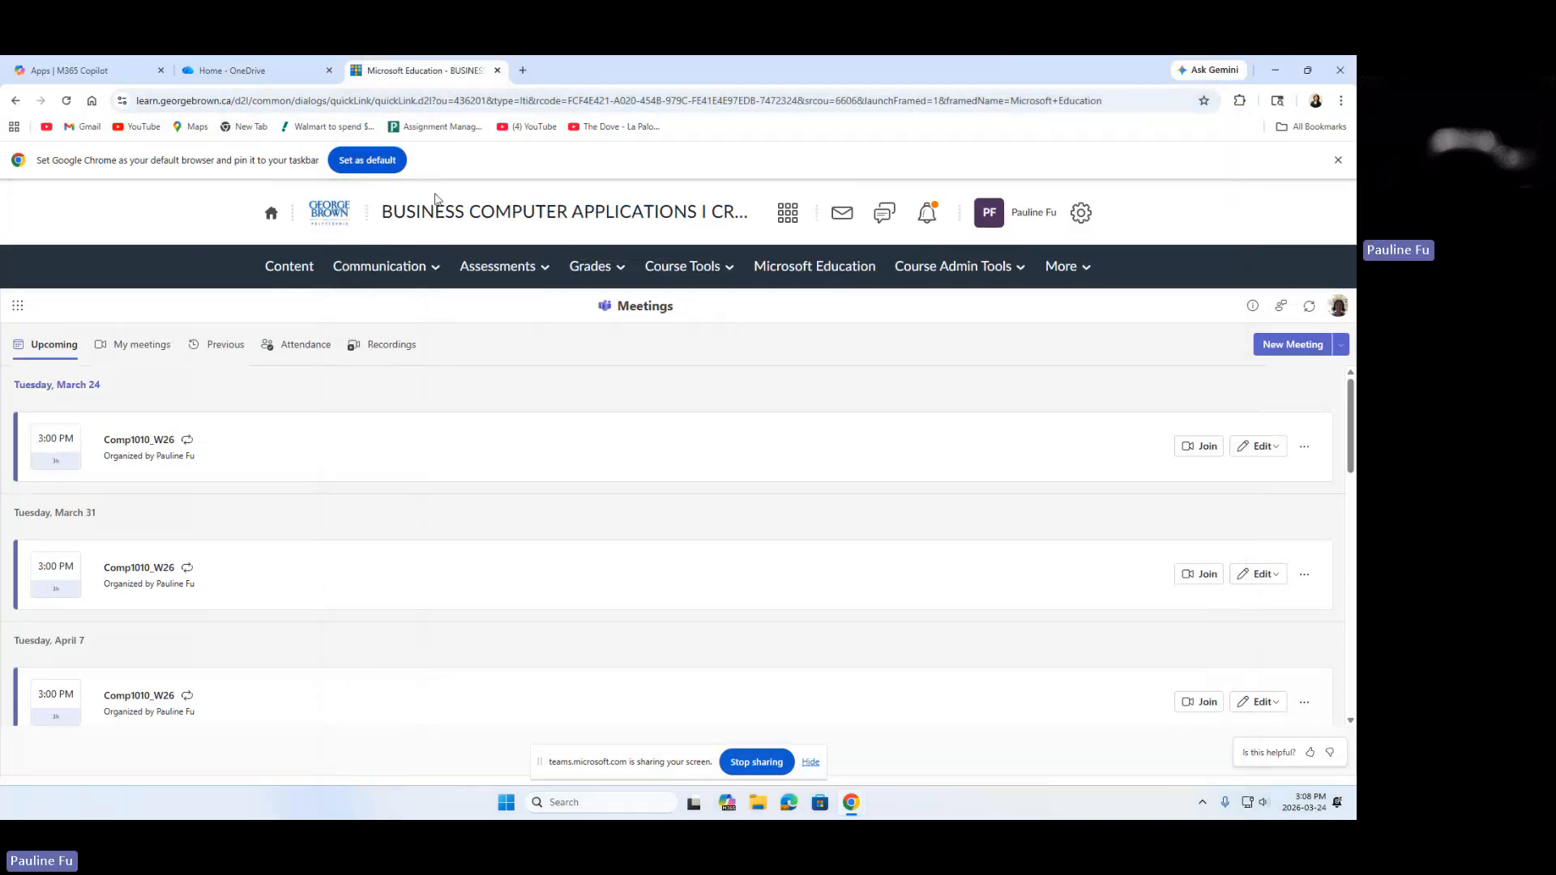
click(505, 271)
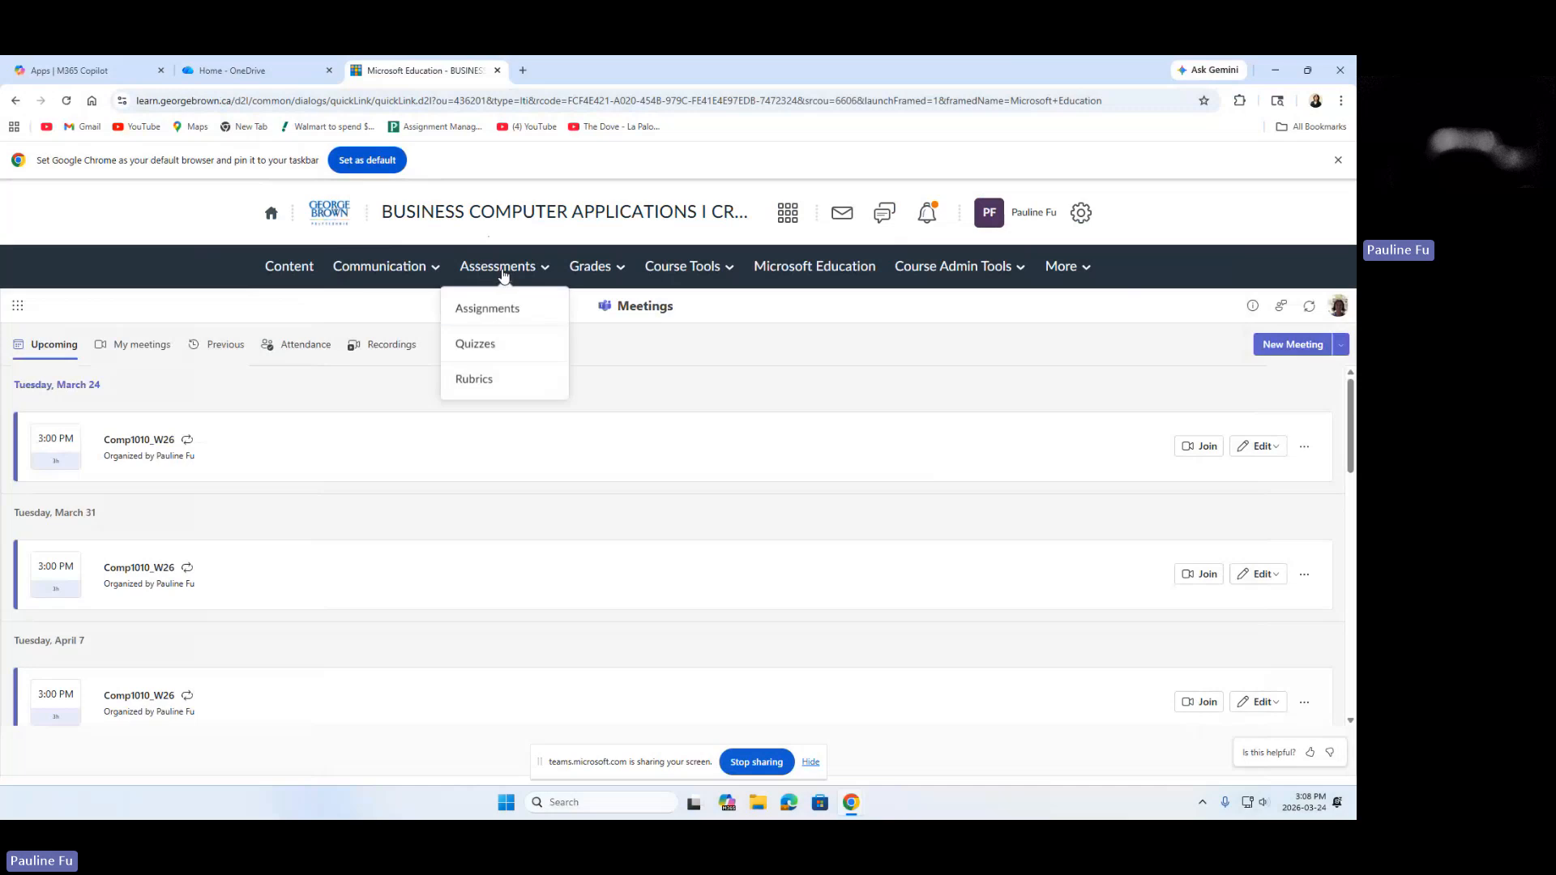
click(497, 312)
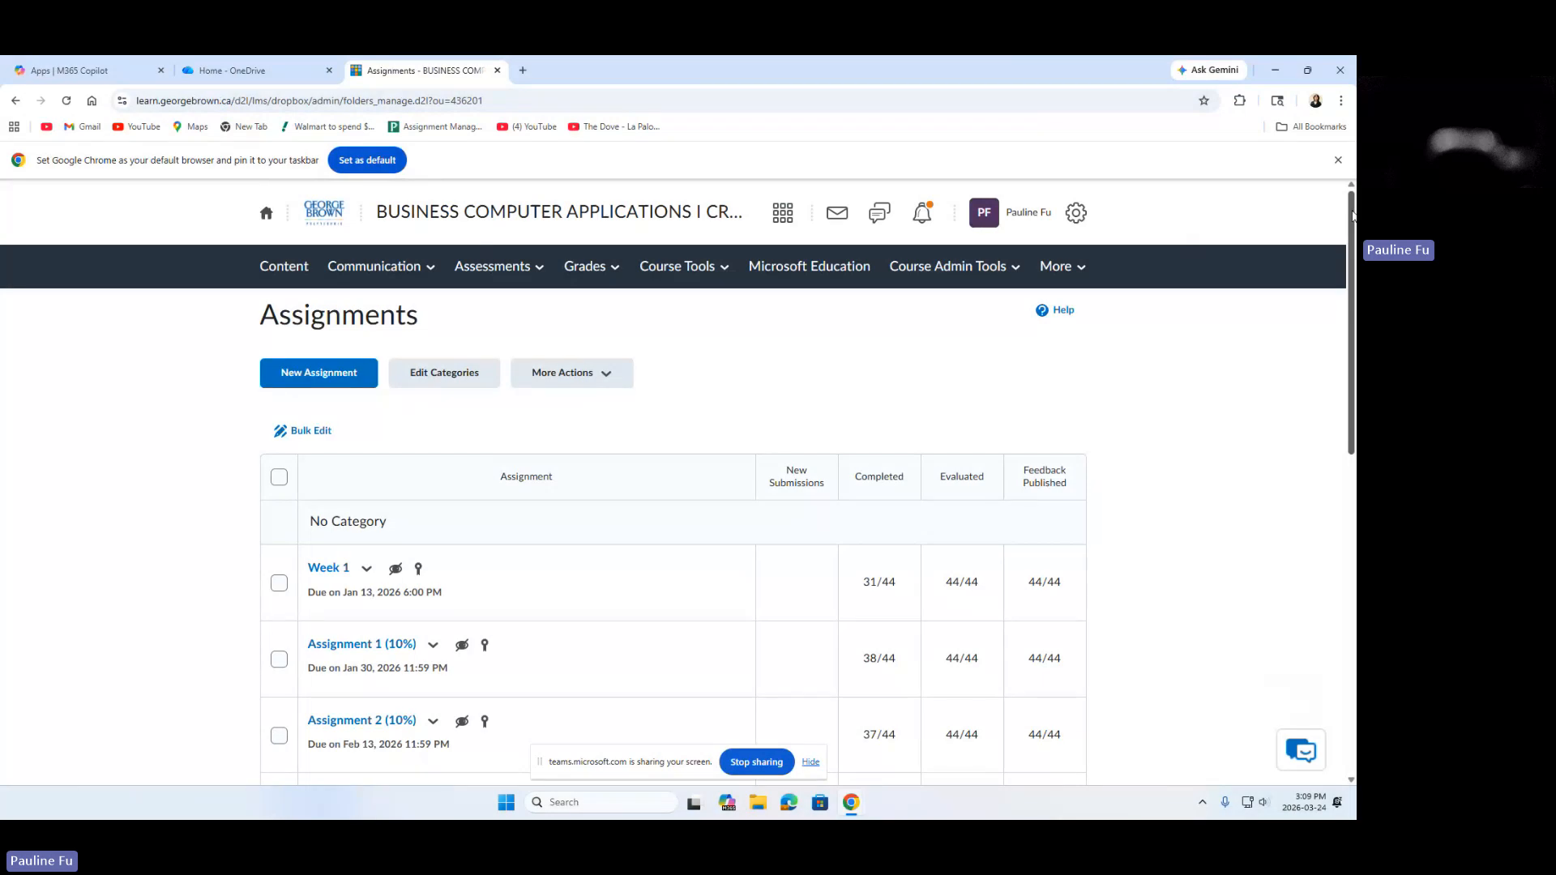
drag(1351, 214, 1346, 553)
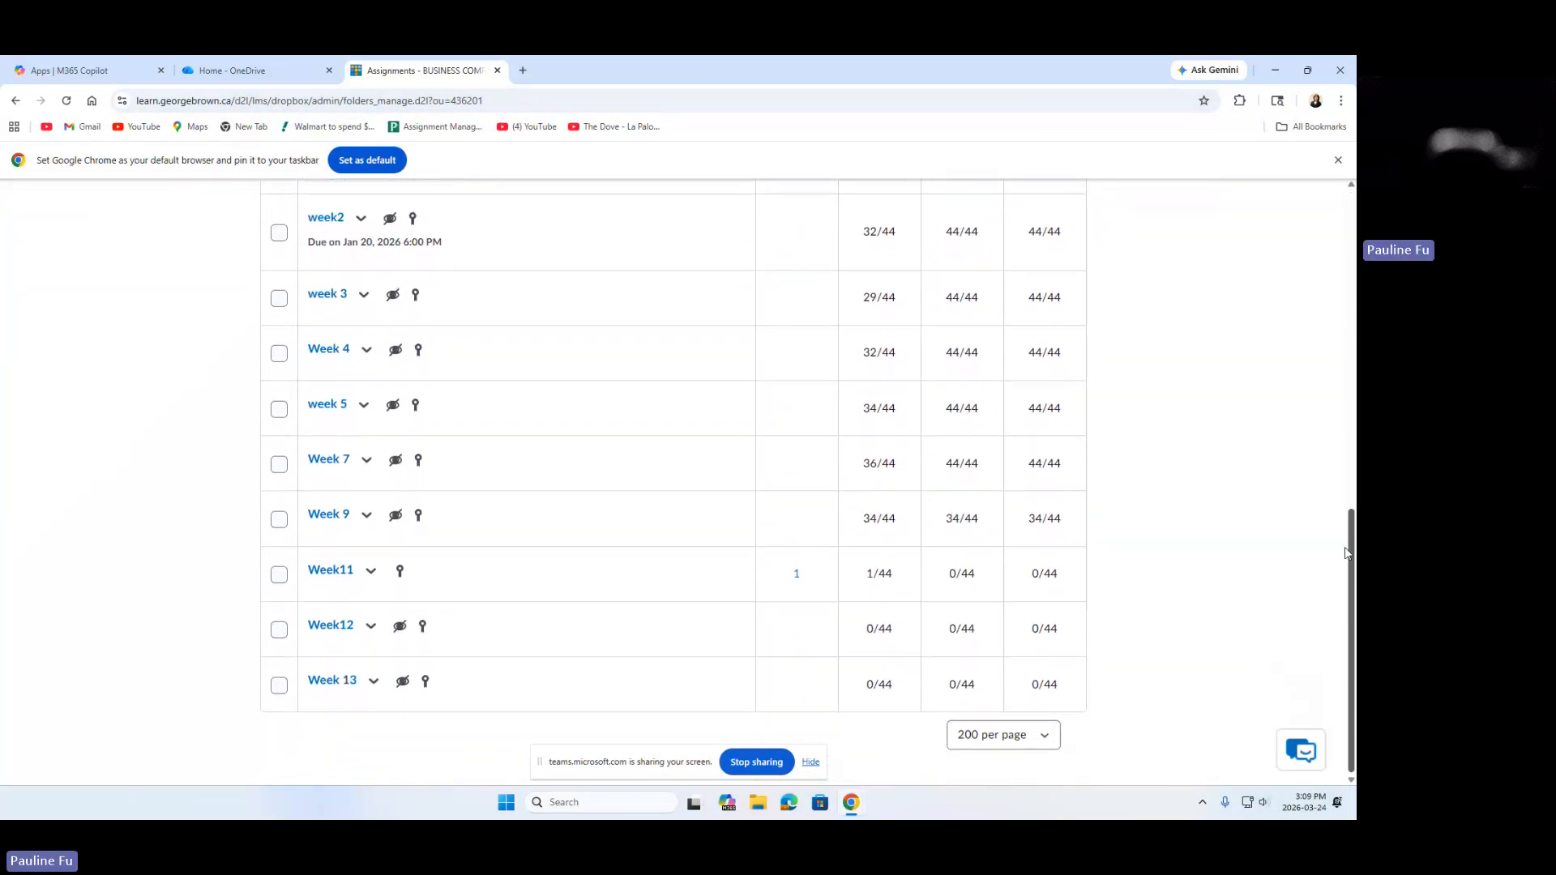
click(370, 570)
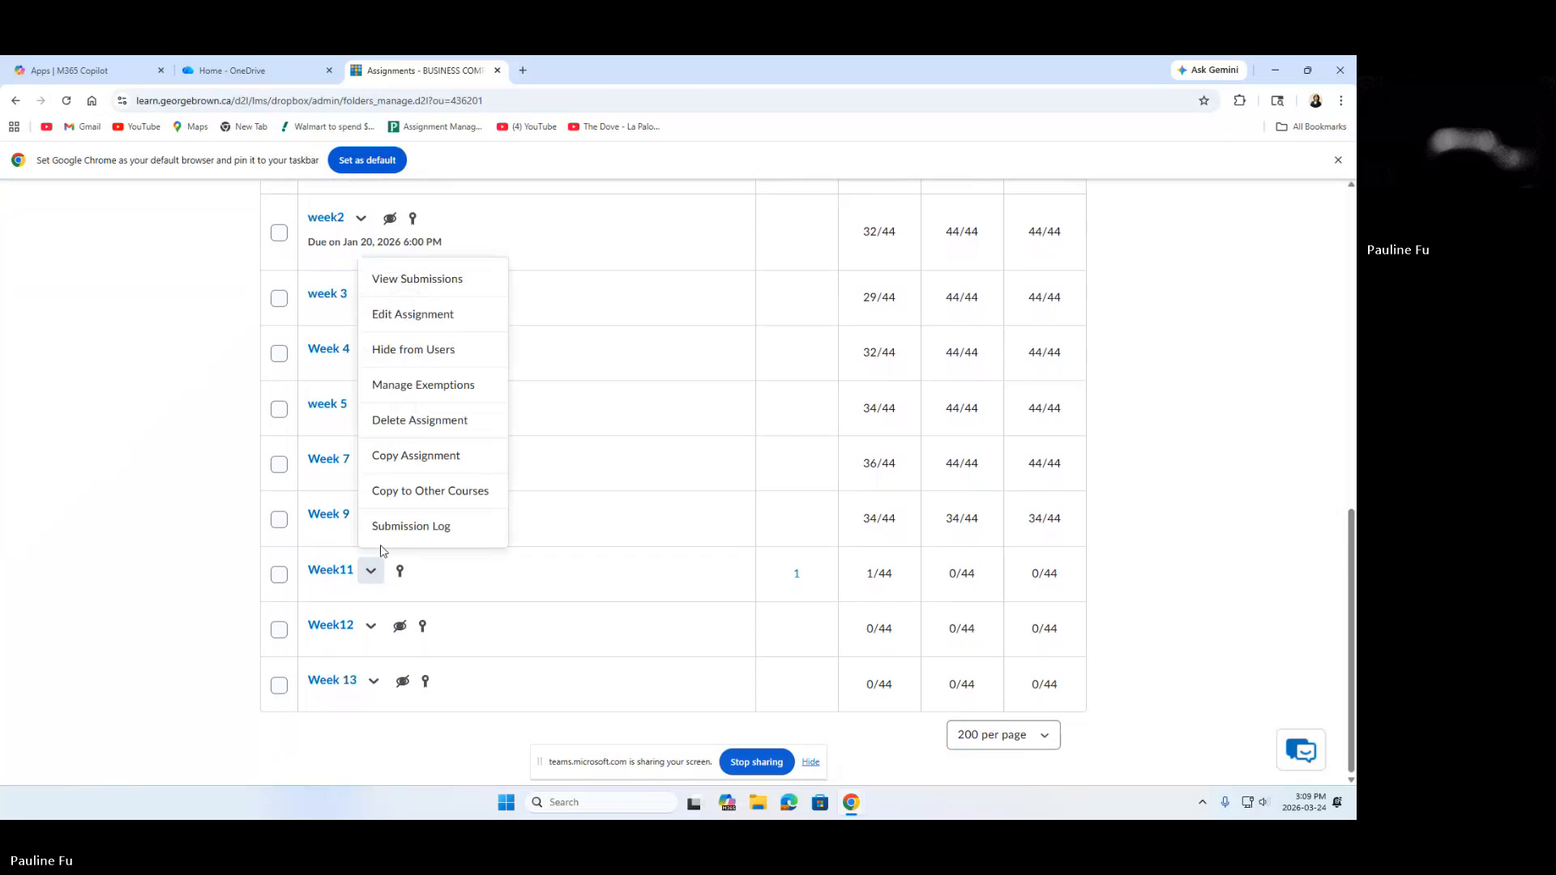
click(437, 317)
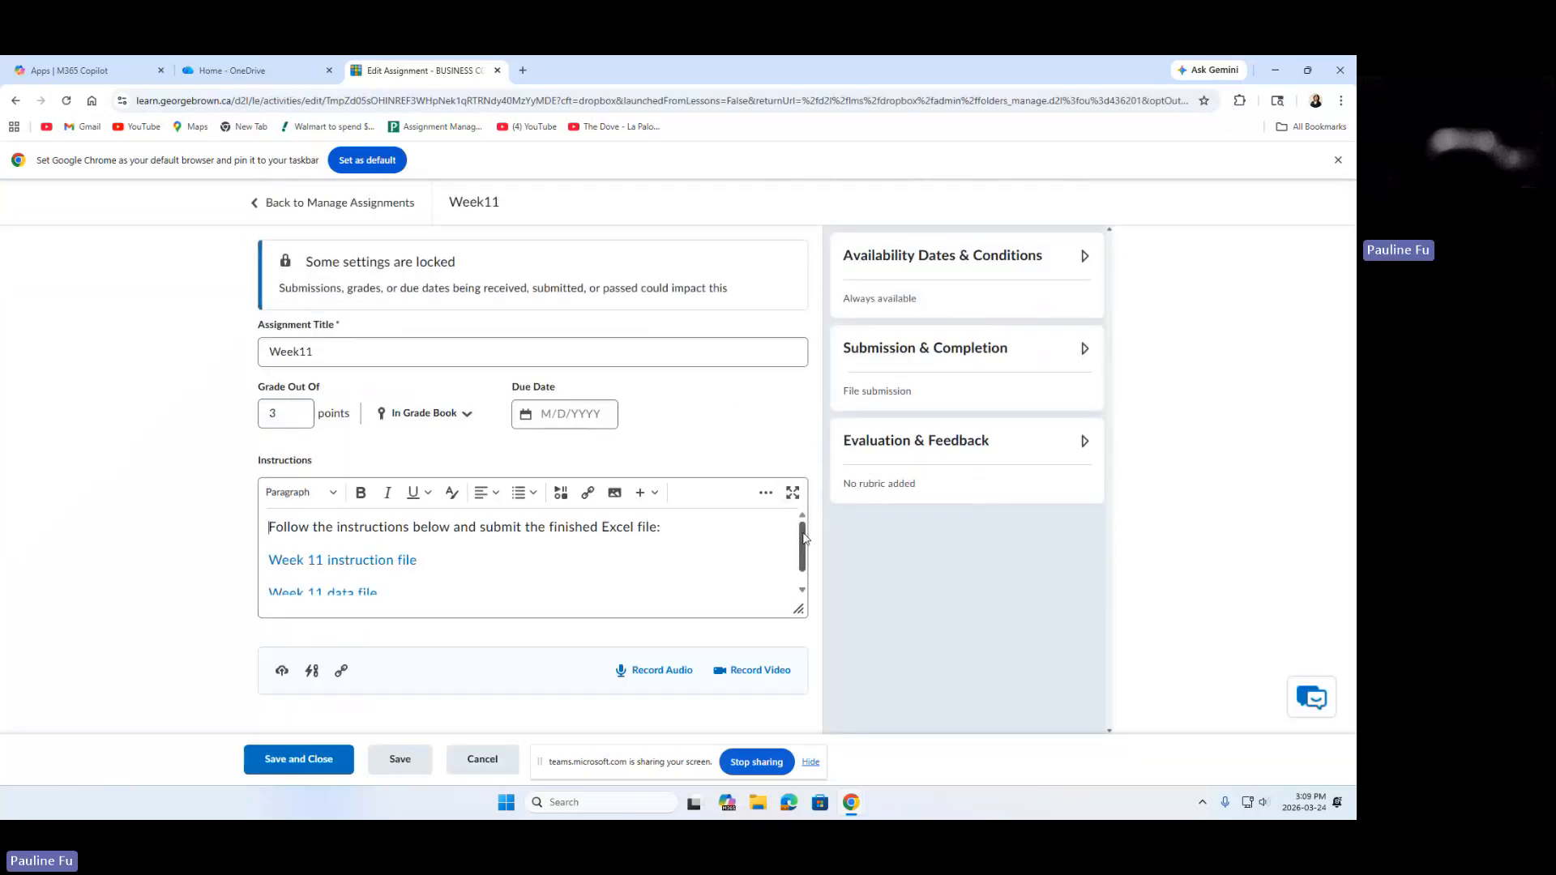
Download the Week 11 instruction file linked in the assignment instructions and open it in Word.
drag(804, 537, 805, 549)
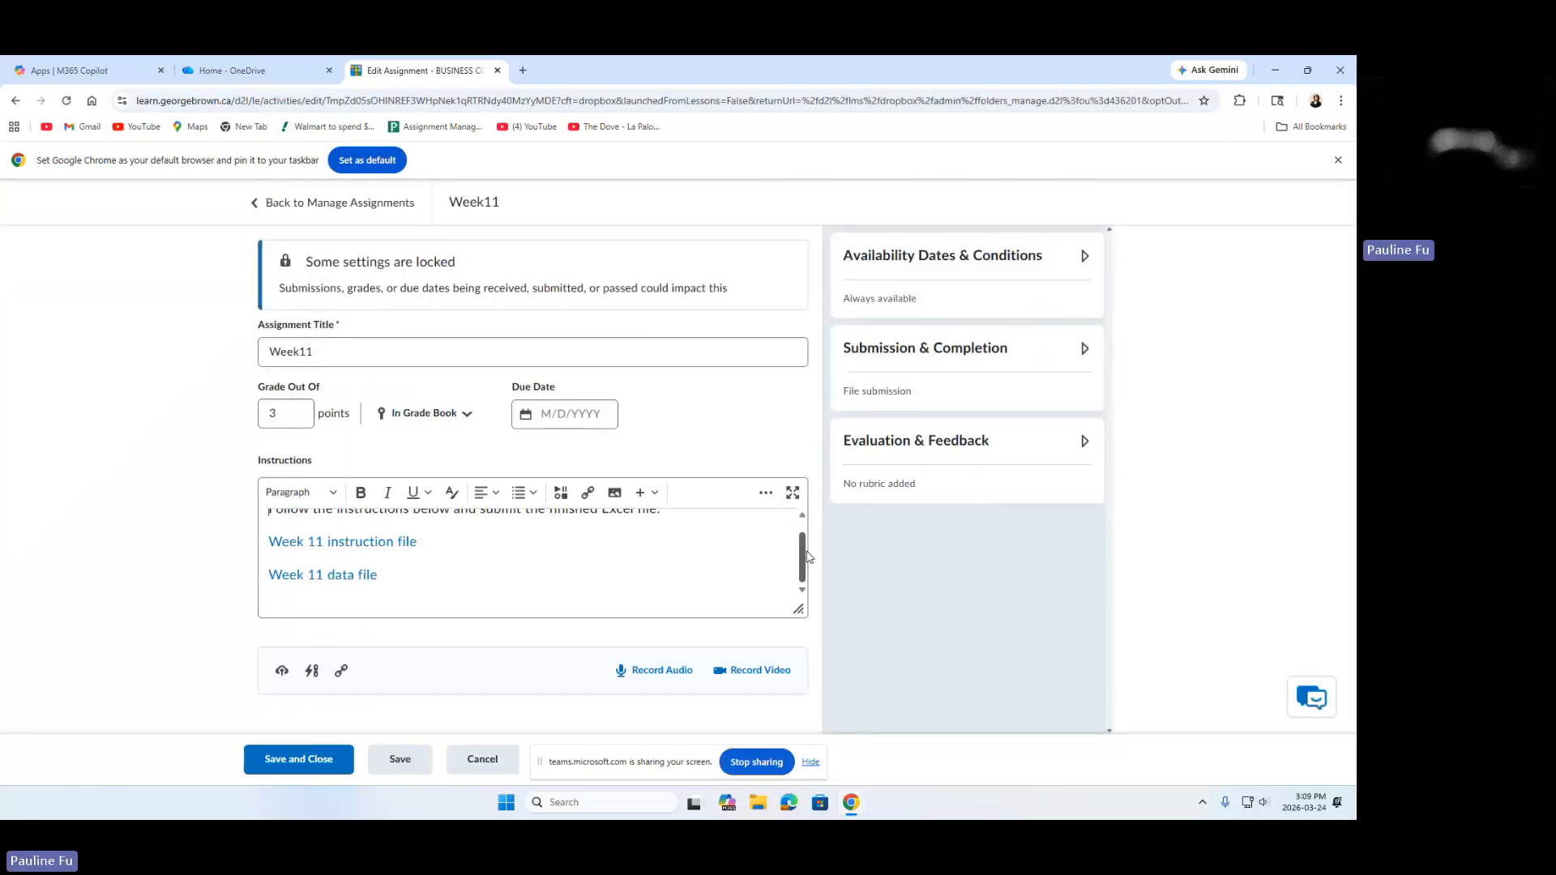
click(376, 545)
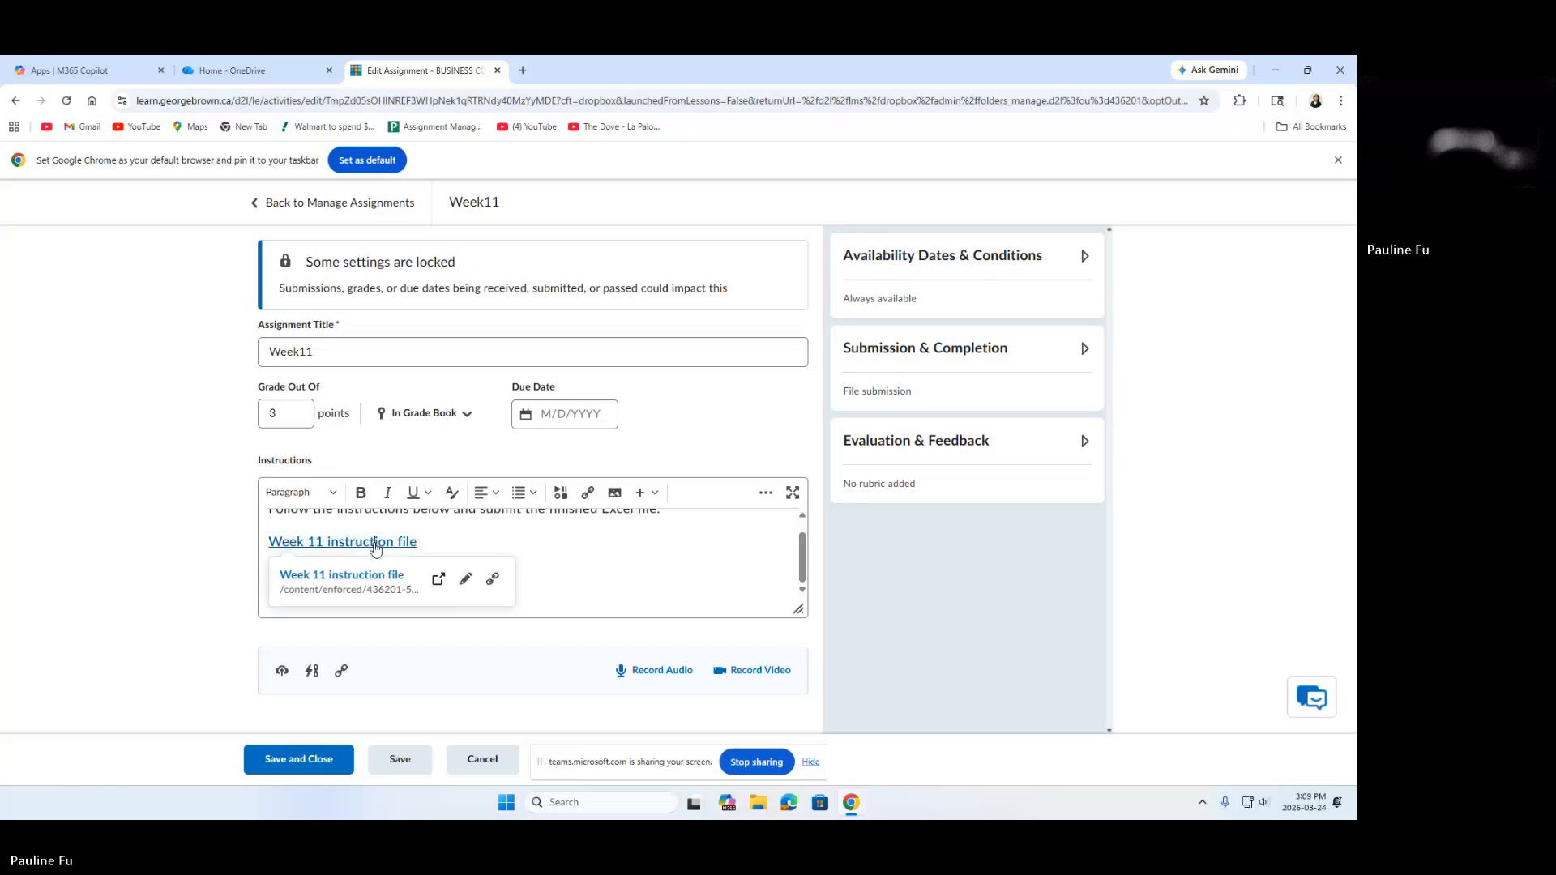
click(438, 581)
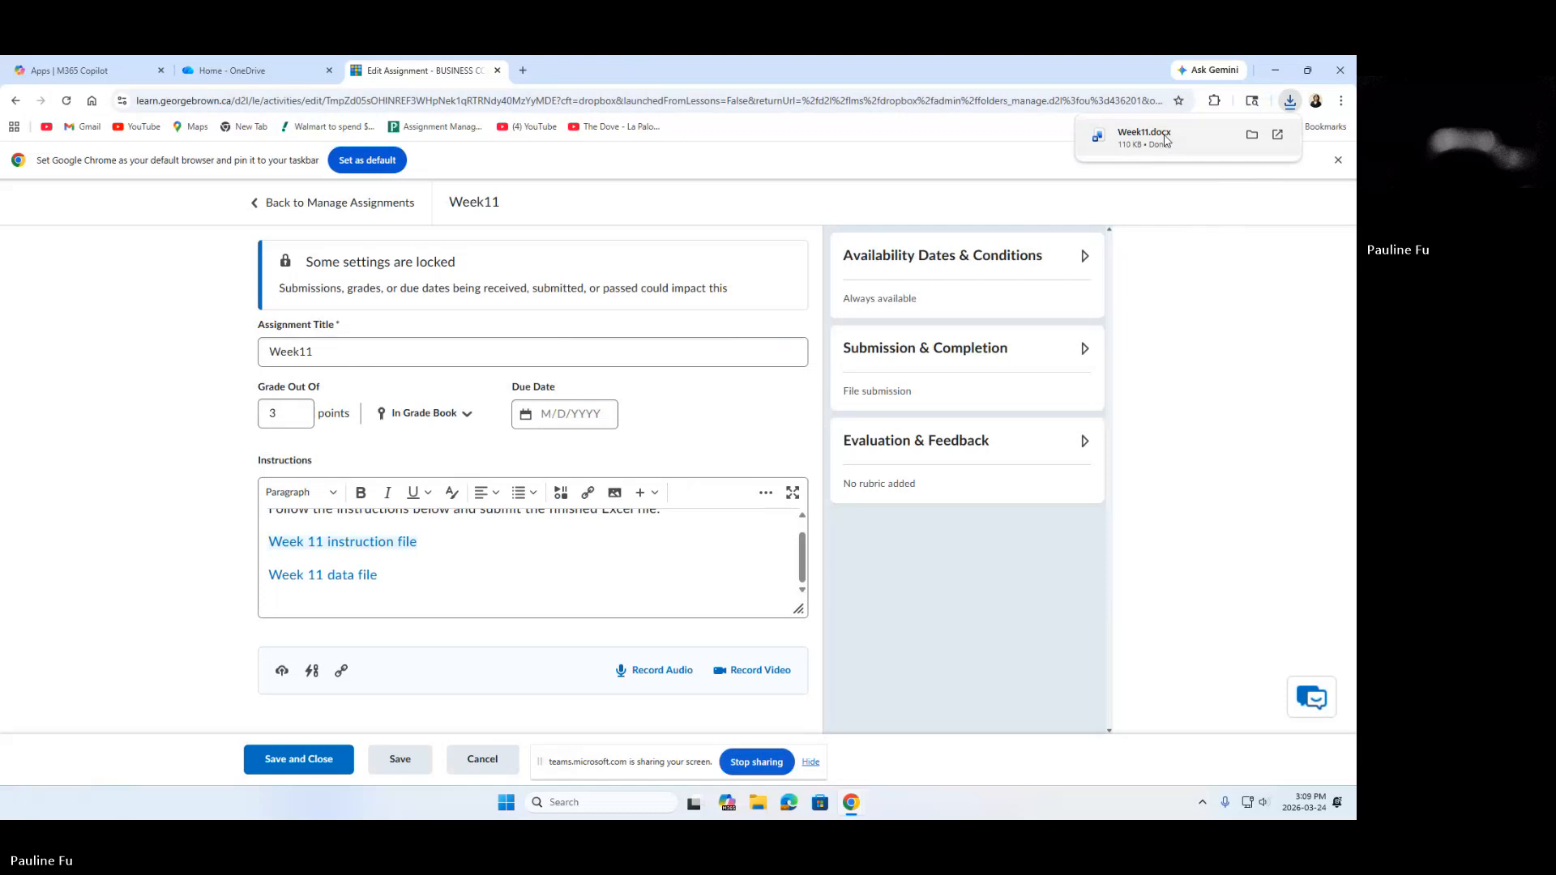
click(1167, 141)
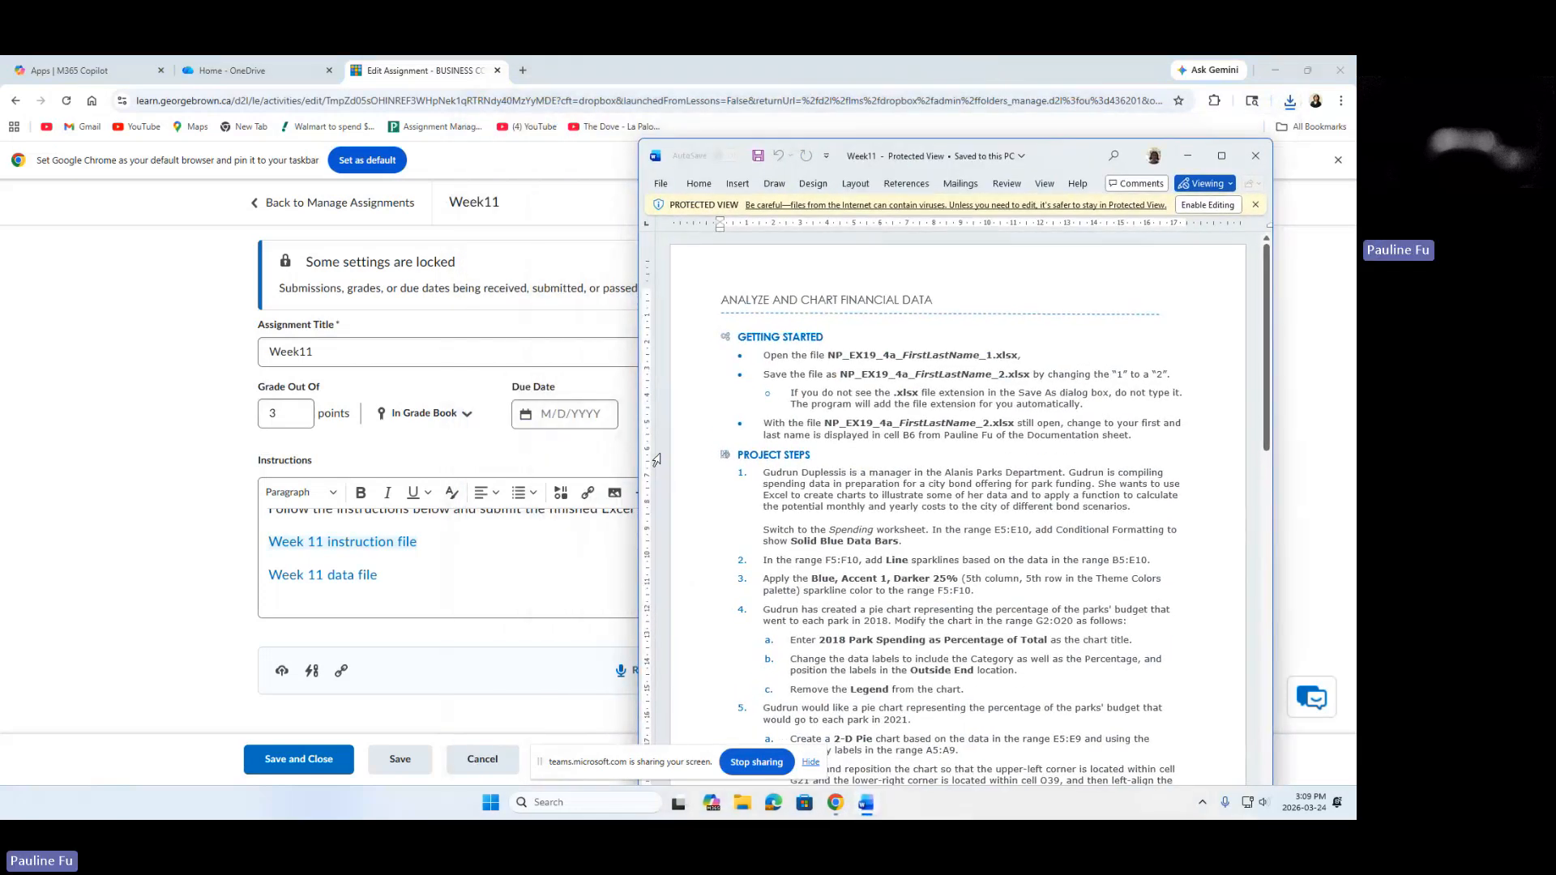
Download the Week 11 data file linked in the assignment instructions and open it in Excel.
click(327, 574)
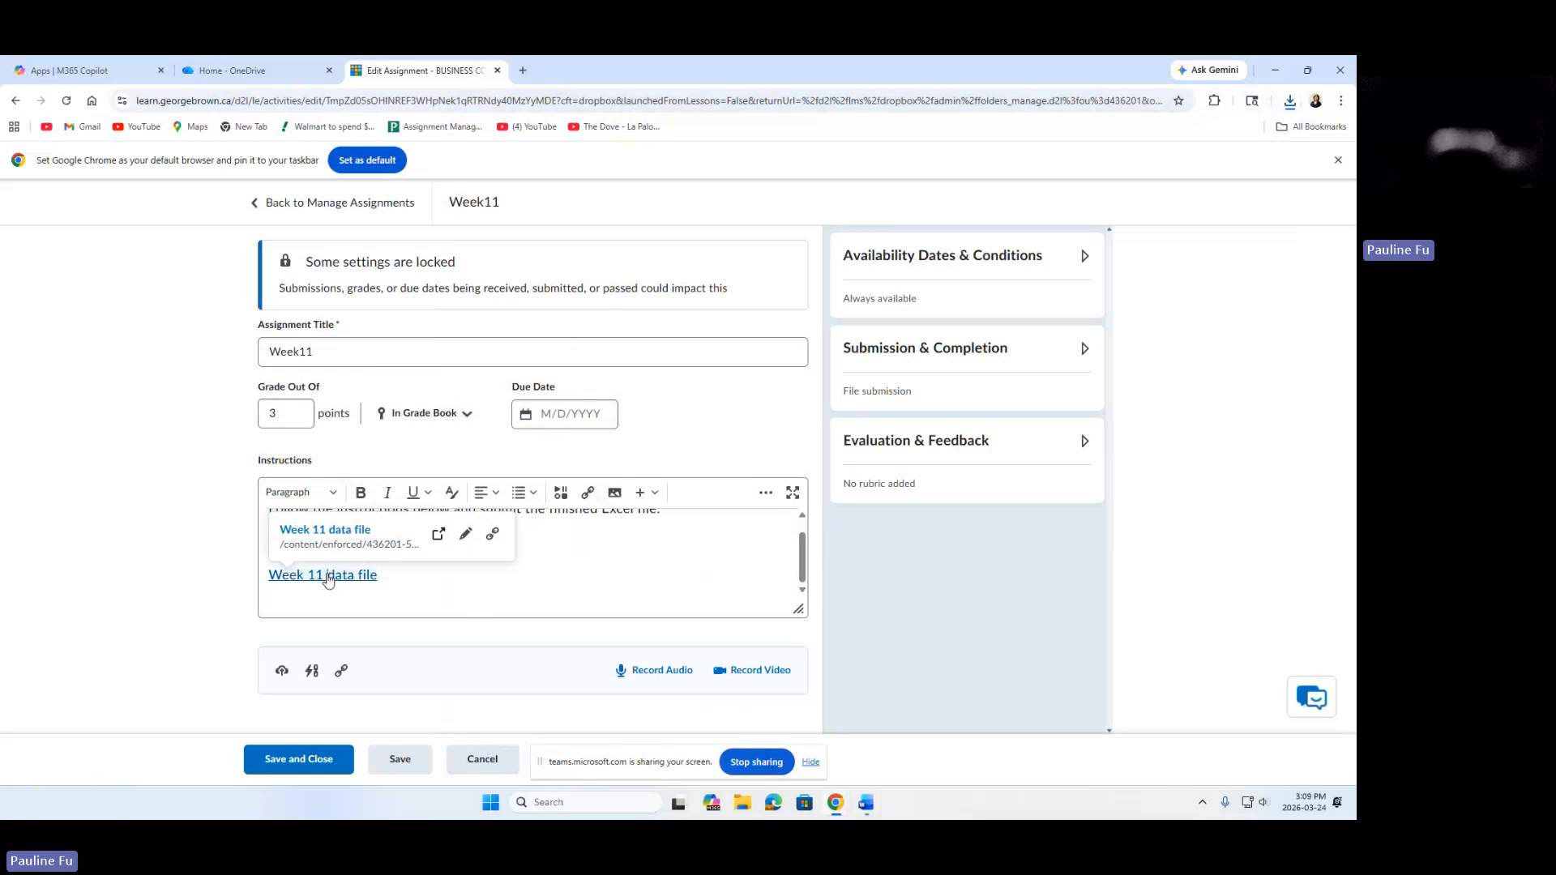
click(438, 533)
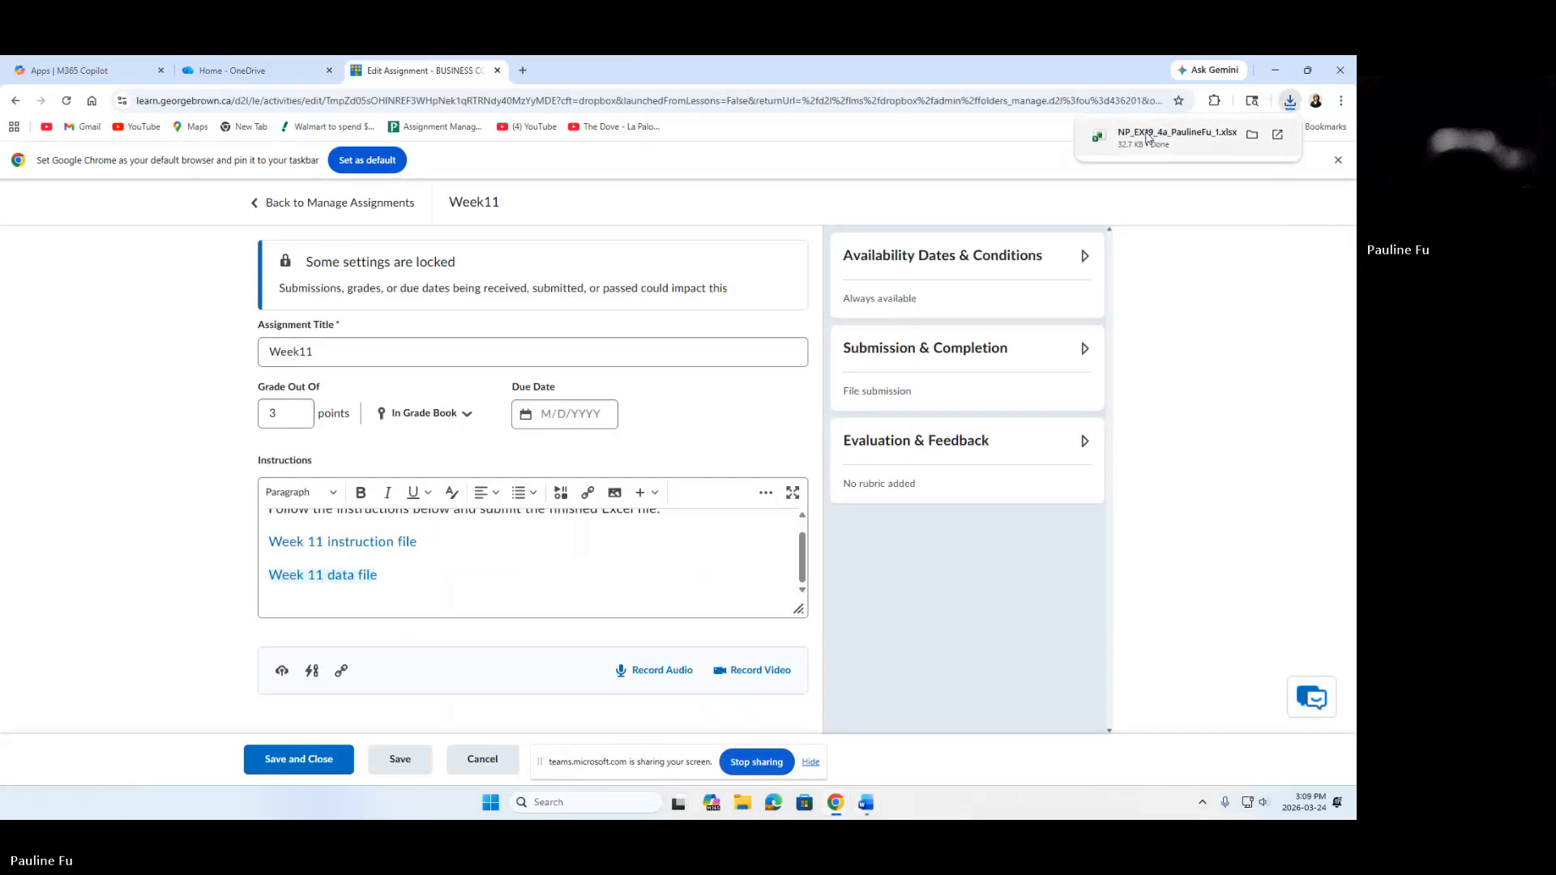
click(1148, 136)
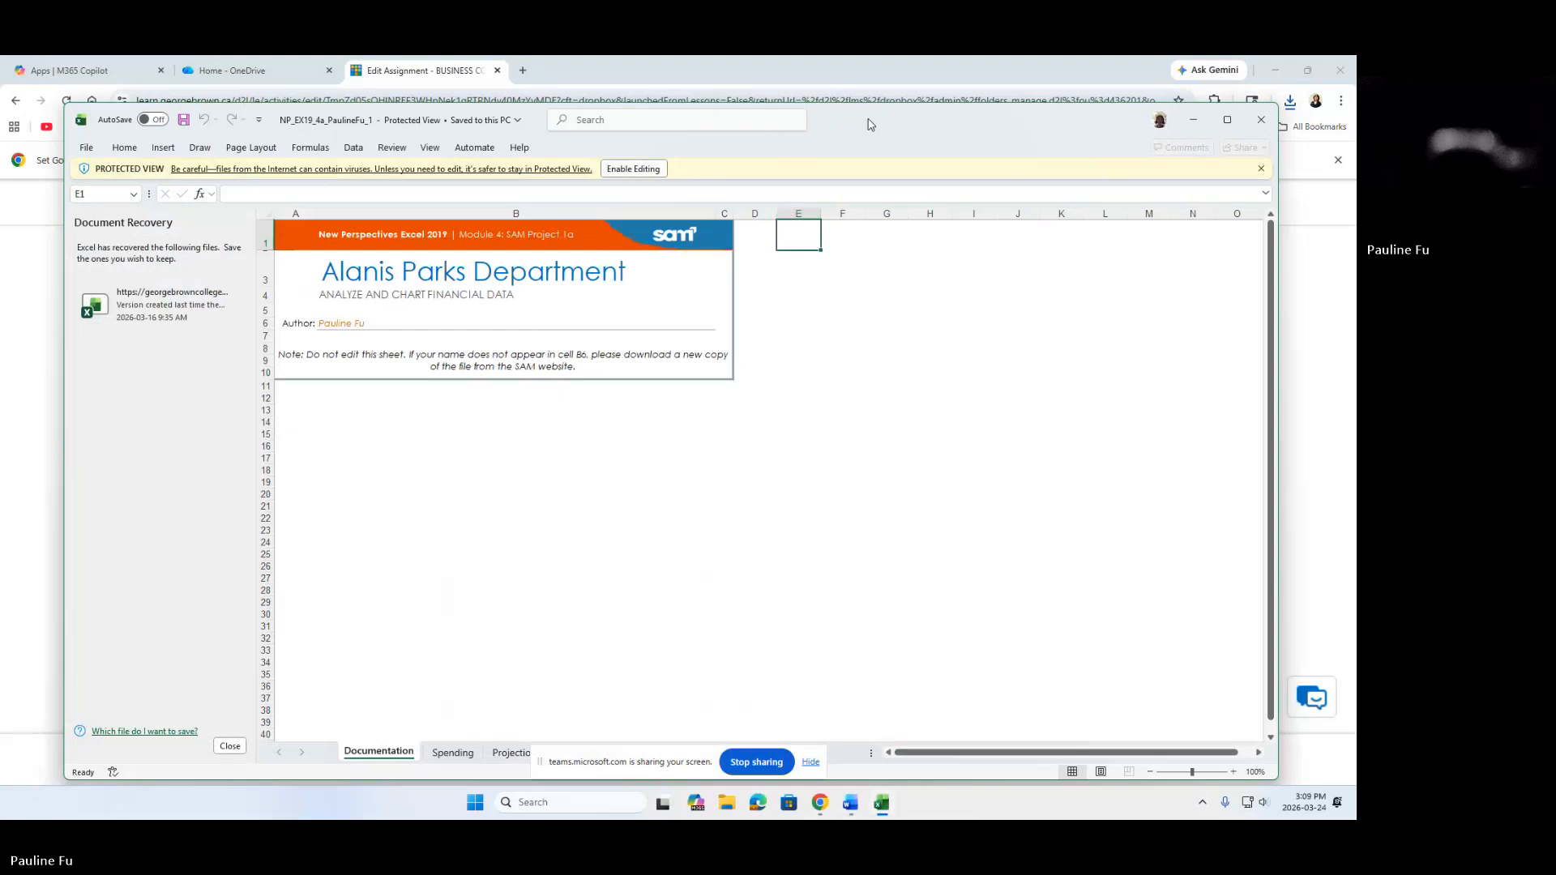
Restore the maximized course browser to a smaller window and rearrange the Teams and Excel windows, leaving the workbook in front.
drag(871, 123, 839, 140)
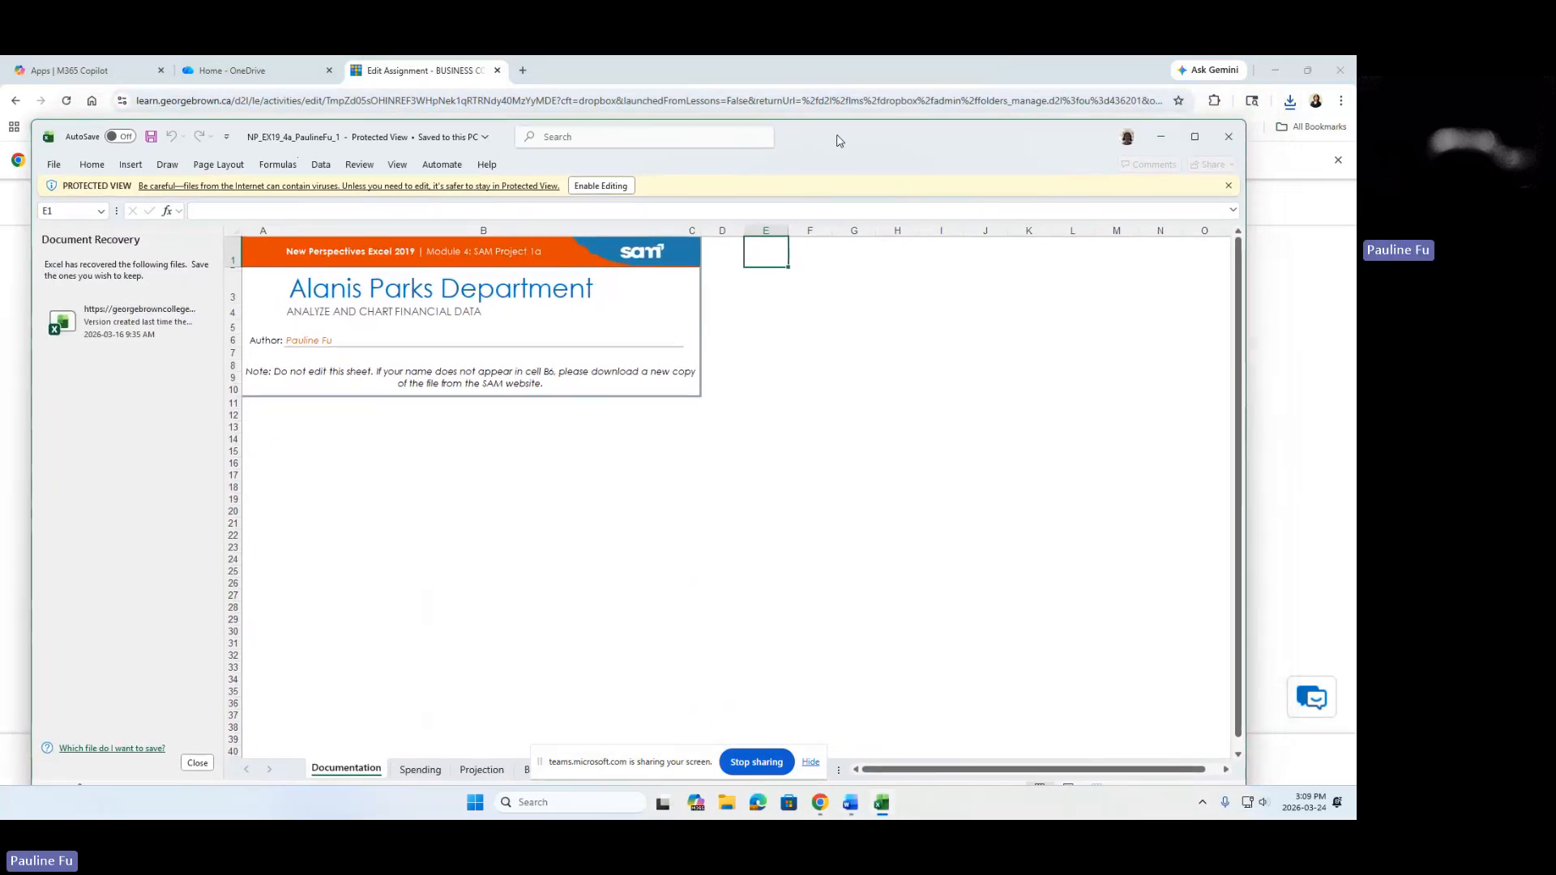
drag(851, 139, 840, 138)
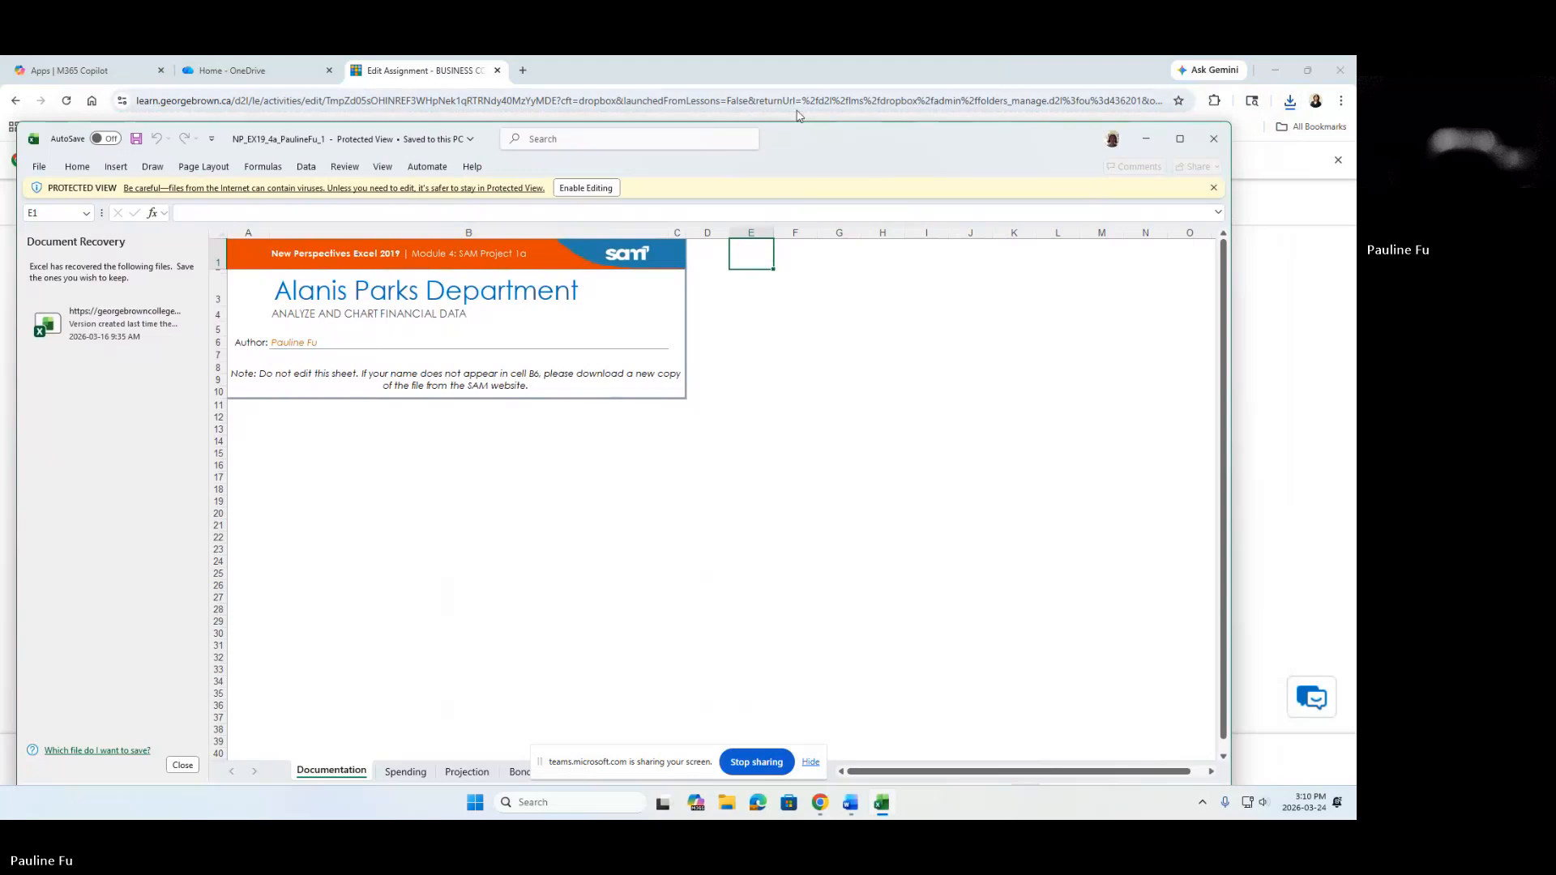
drag(839, 138, 816, 264)
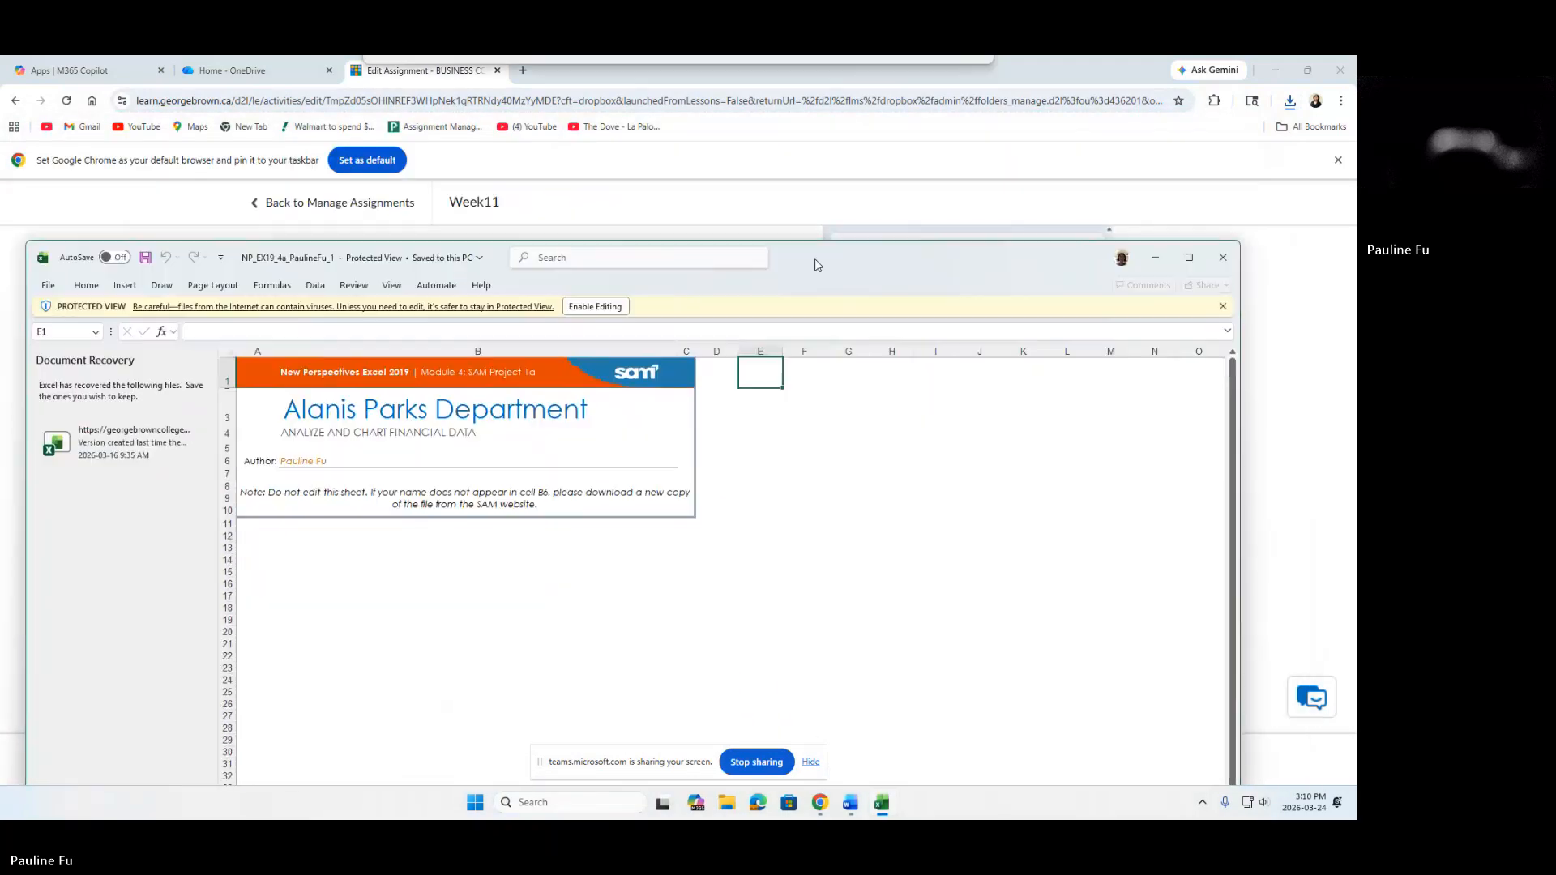
double_click(600, 76)
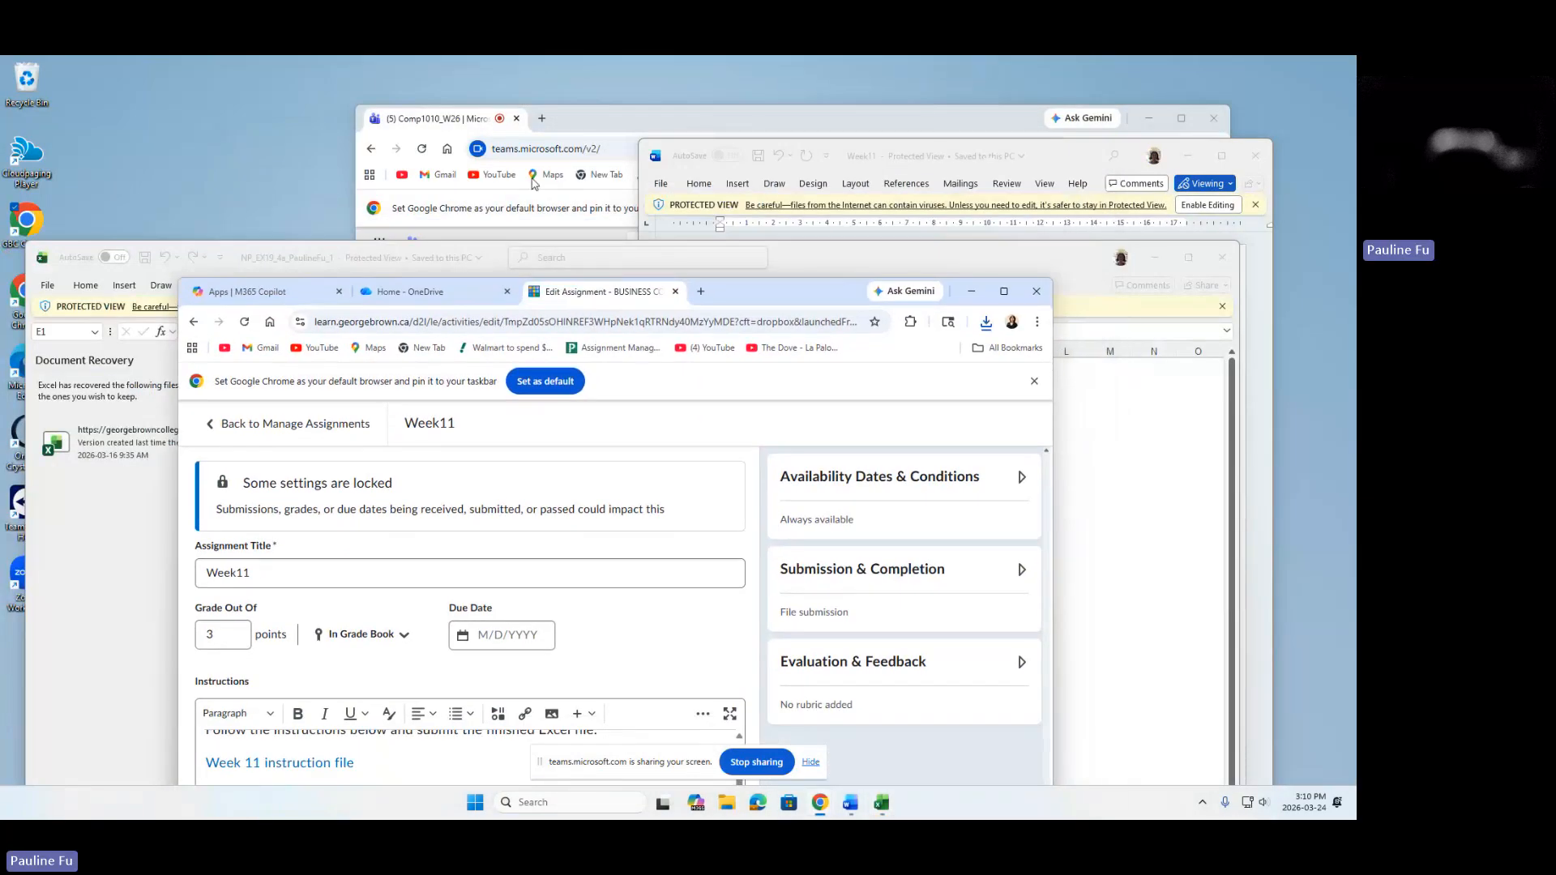
drag(595, 127, 691, 105)
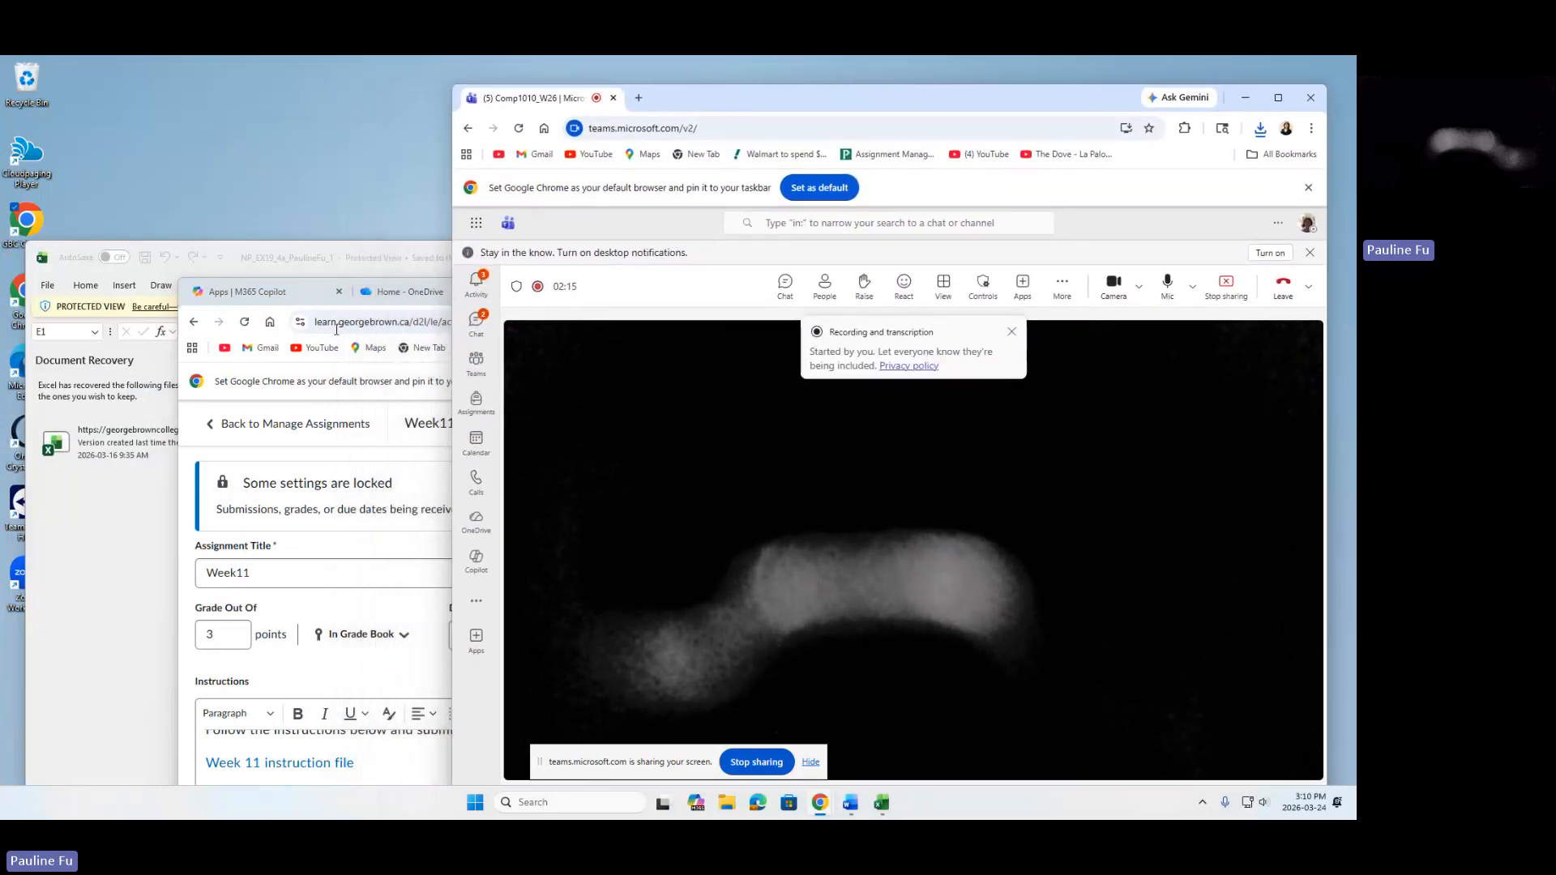
click(124, 496)
drag(857, 240, 880, 116)
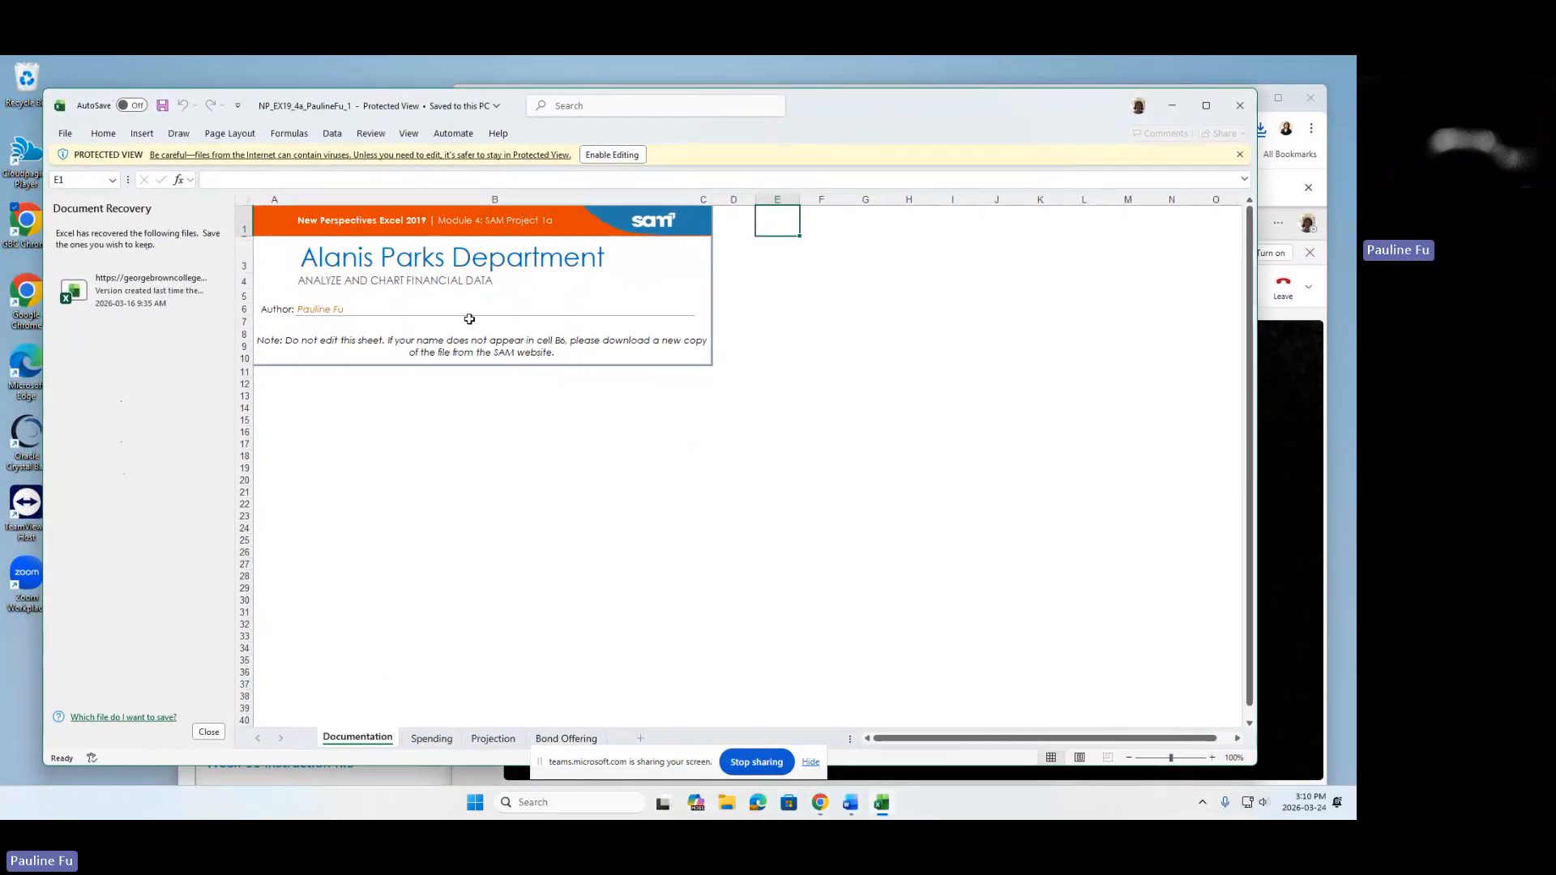
Position the Word instructions beside the workbook and highlight the starting file name under Getting Started.
click(851, 804)
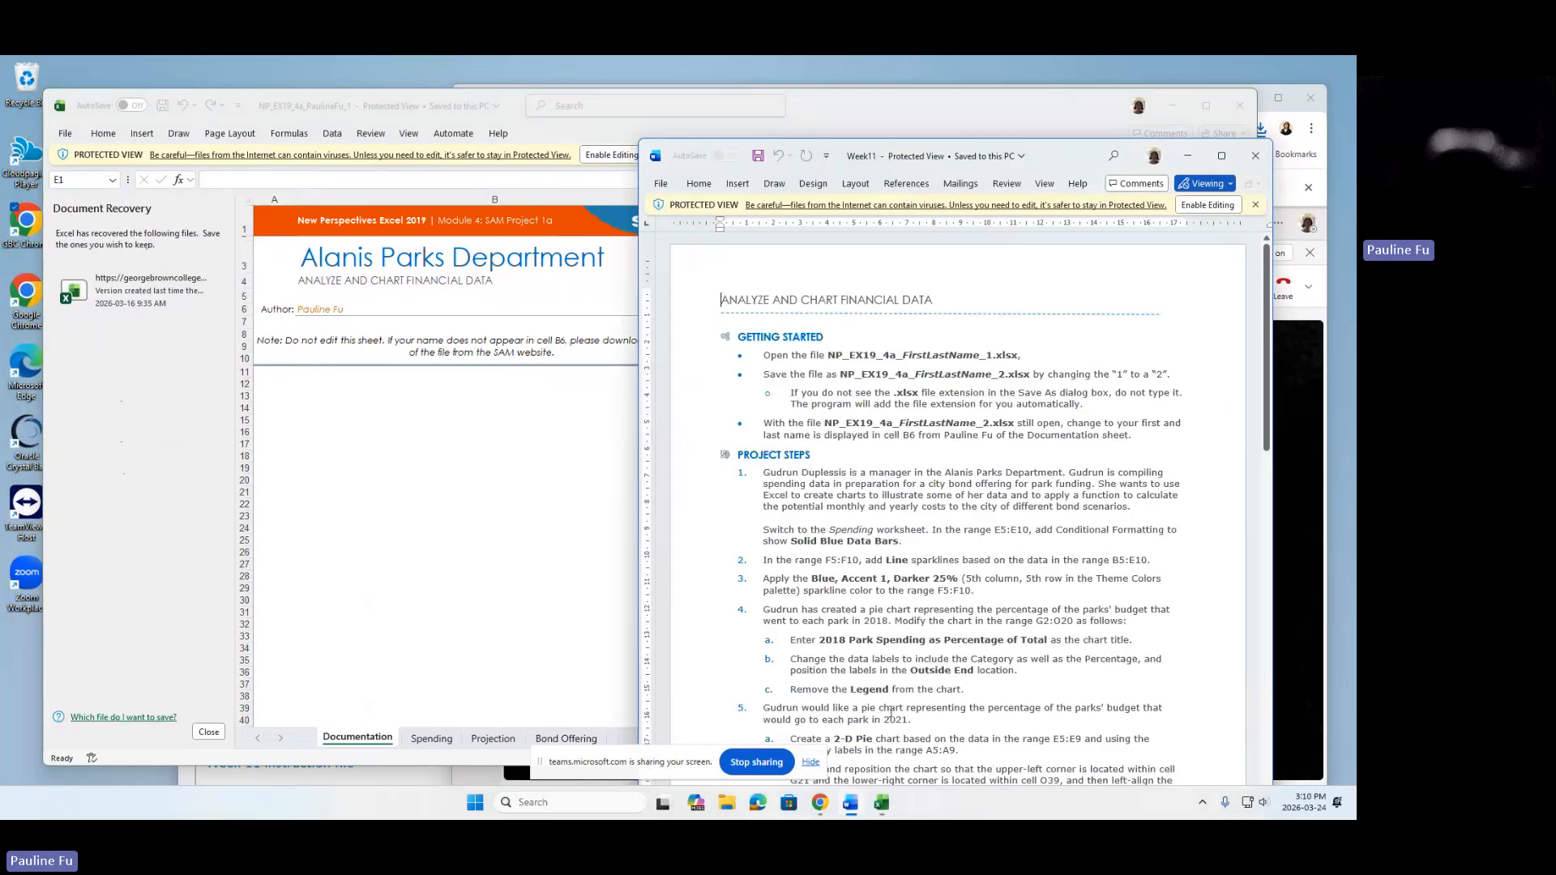
drag(1082, 165, 434, 159)
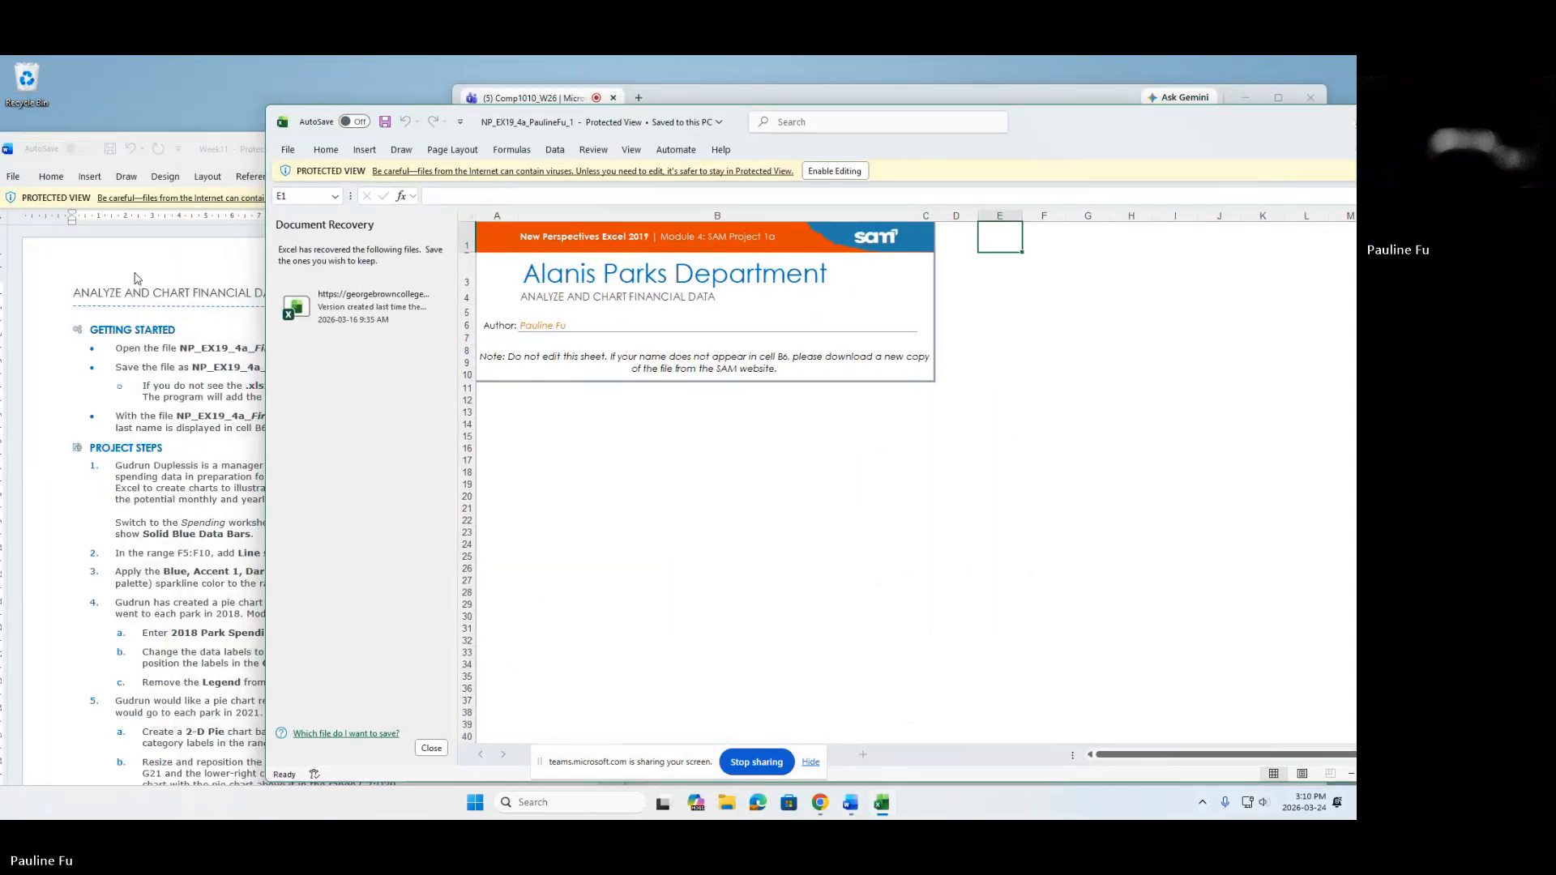
click(136, 278)
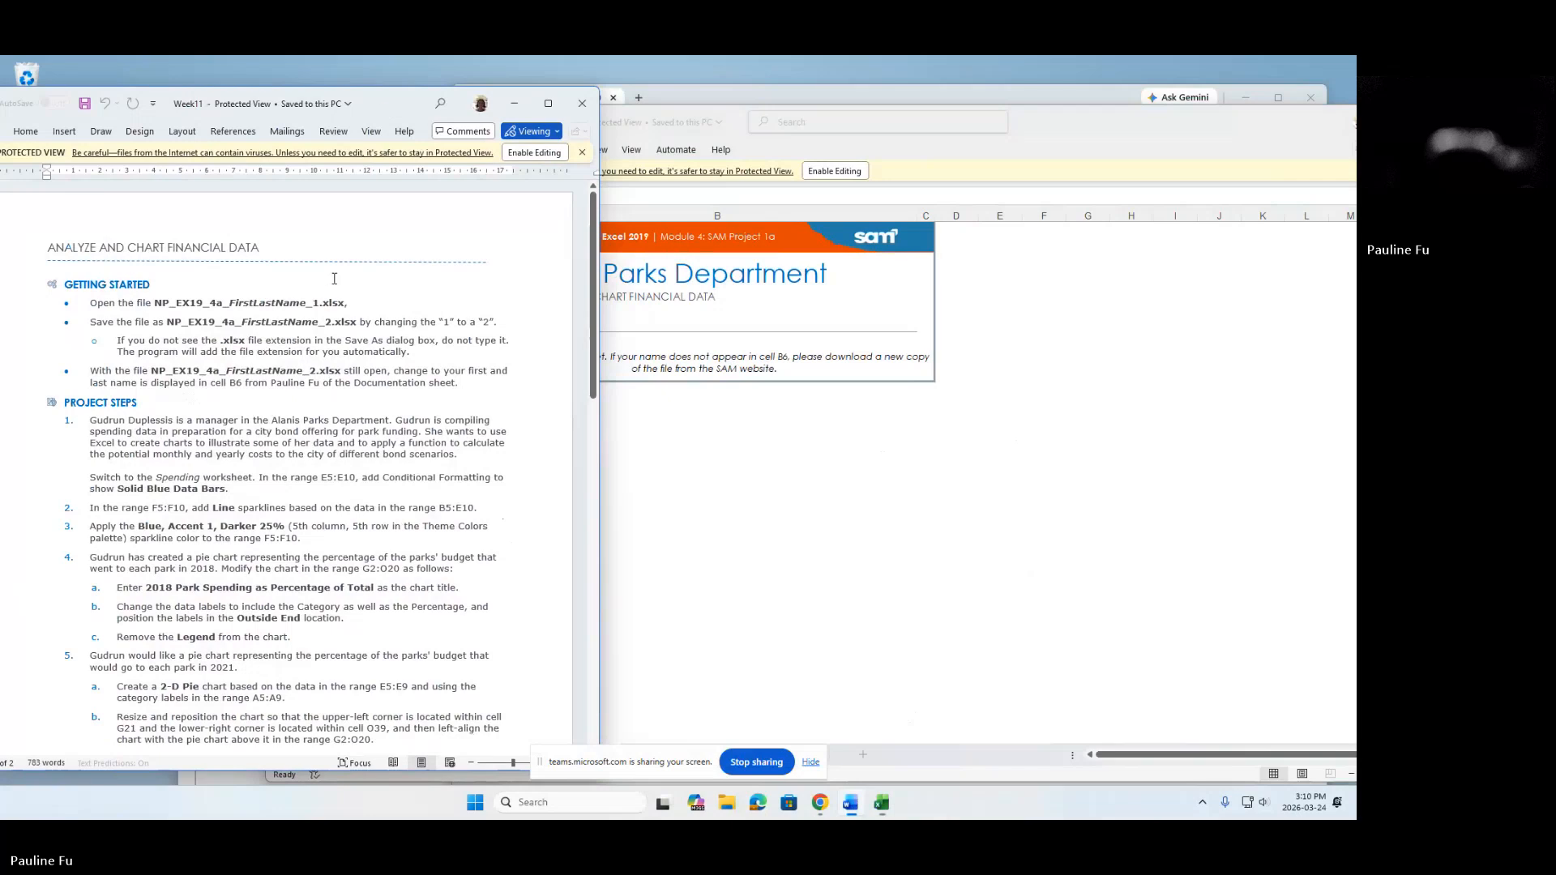
drag(352, 304, 160, 310)
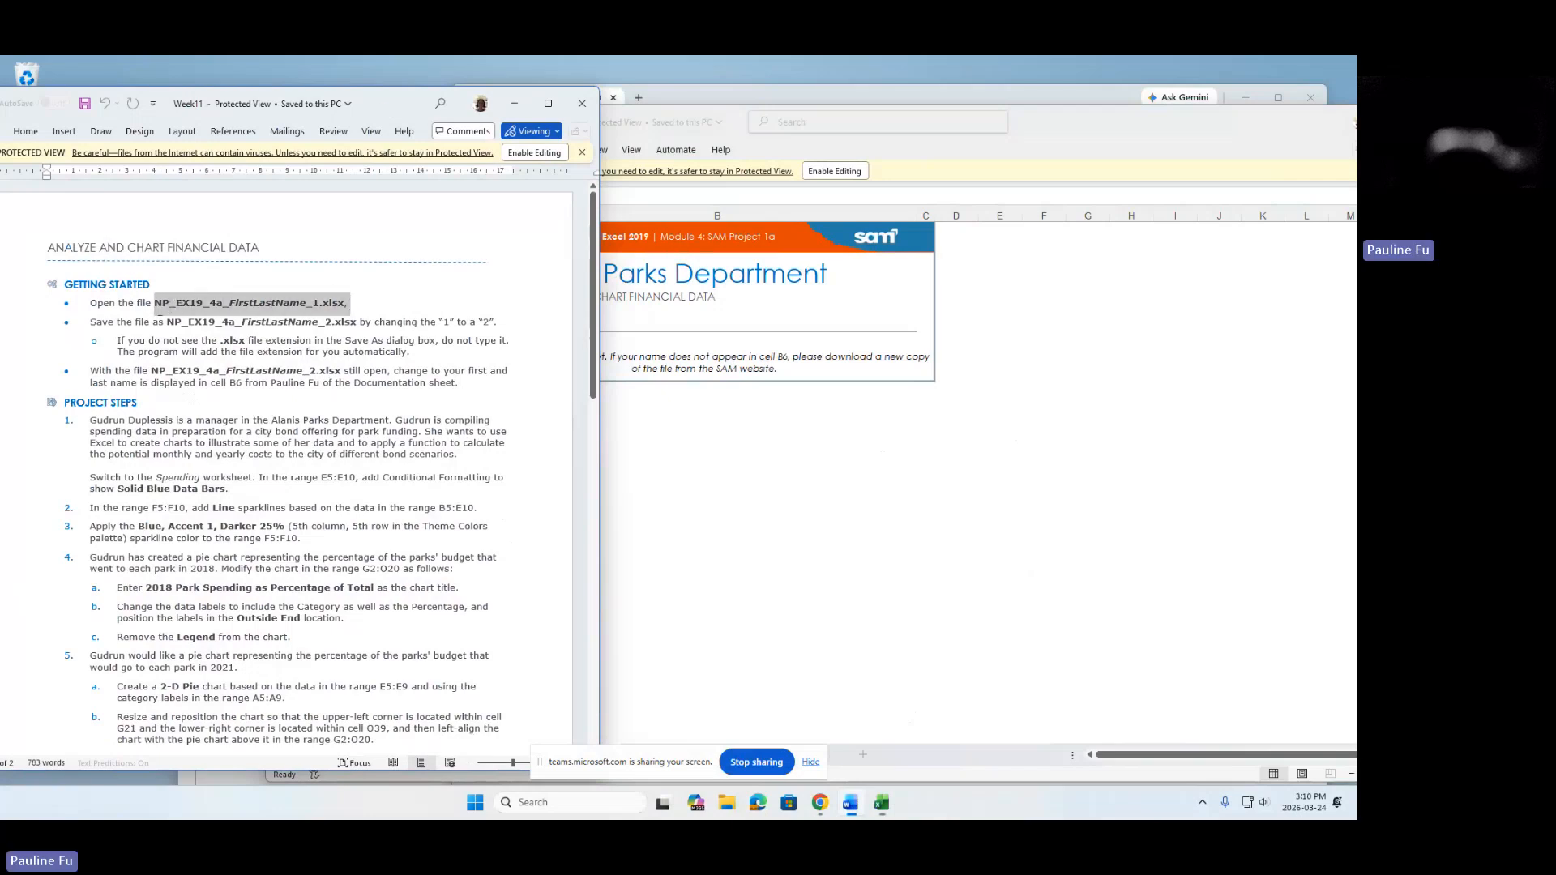
Dismiss the Excel workbook's Protected View warning bar and reposition its window in front of the instructions.
click(716, 474)
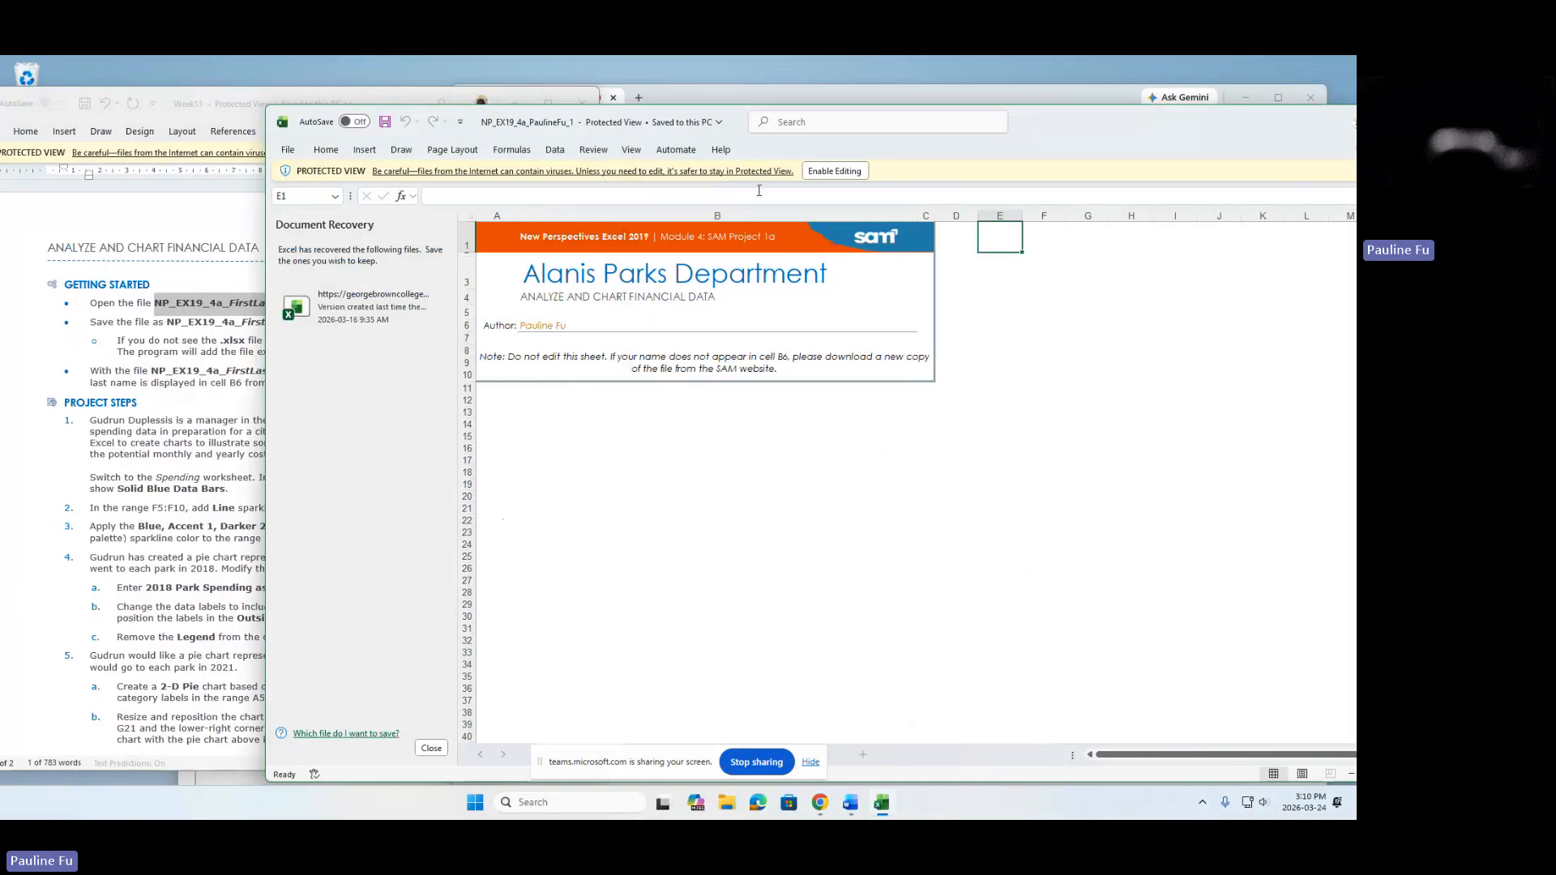
drag(1143, 132, 1012, 152)
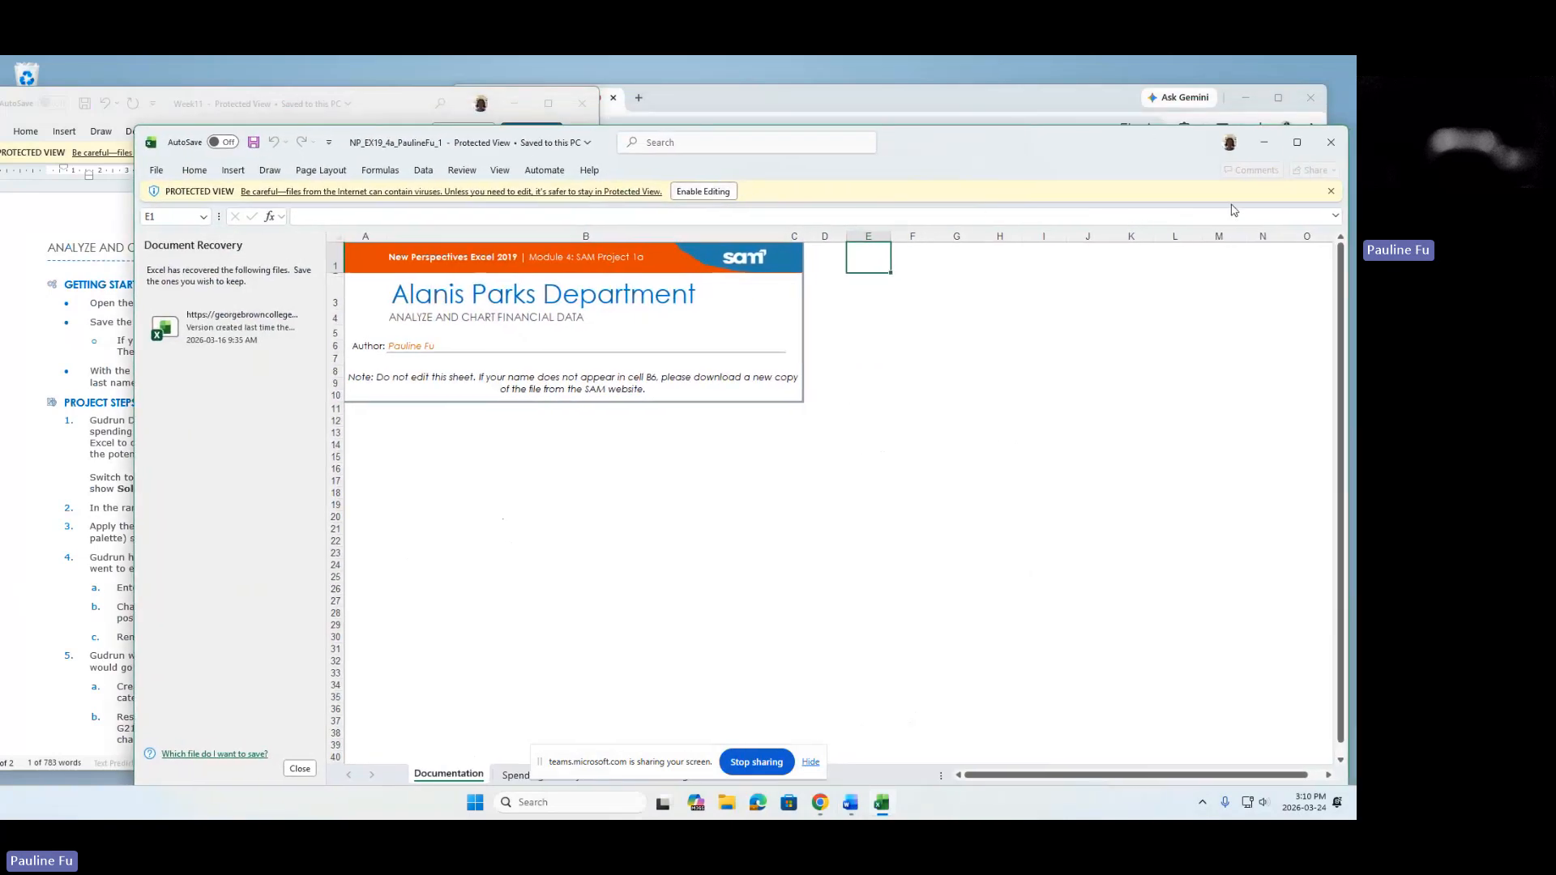
click(1330, 191)
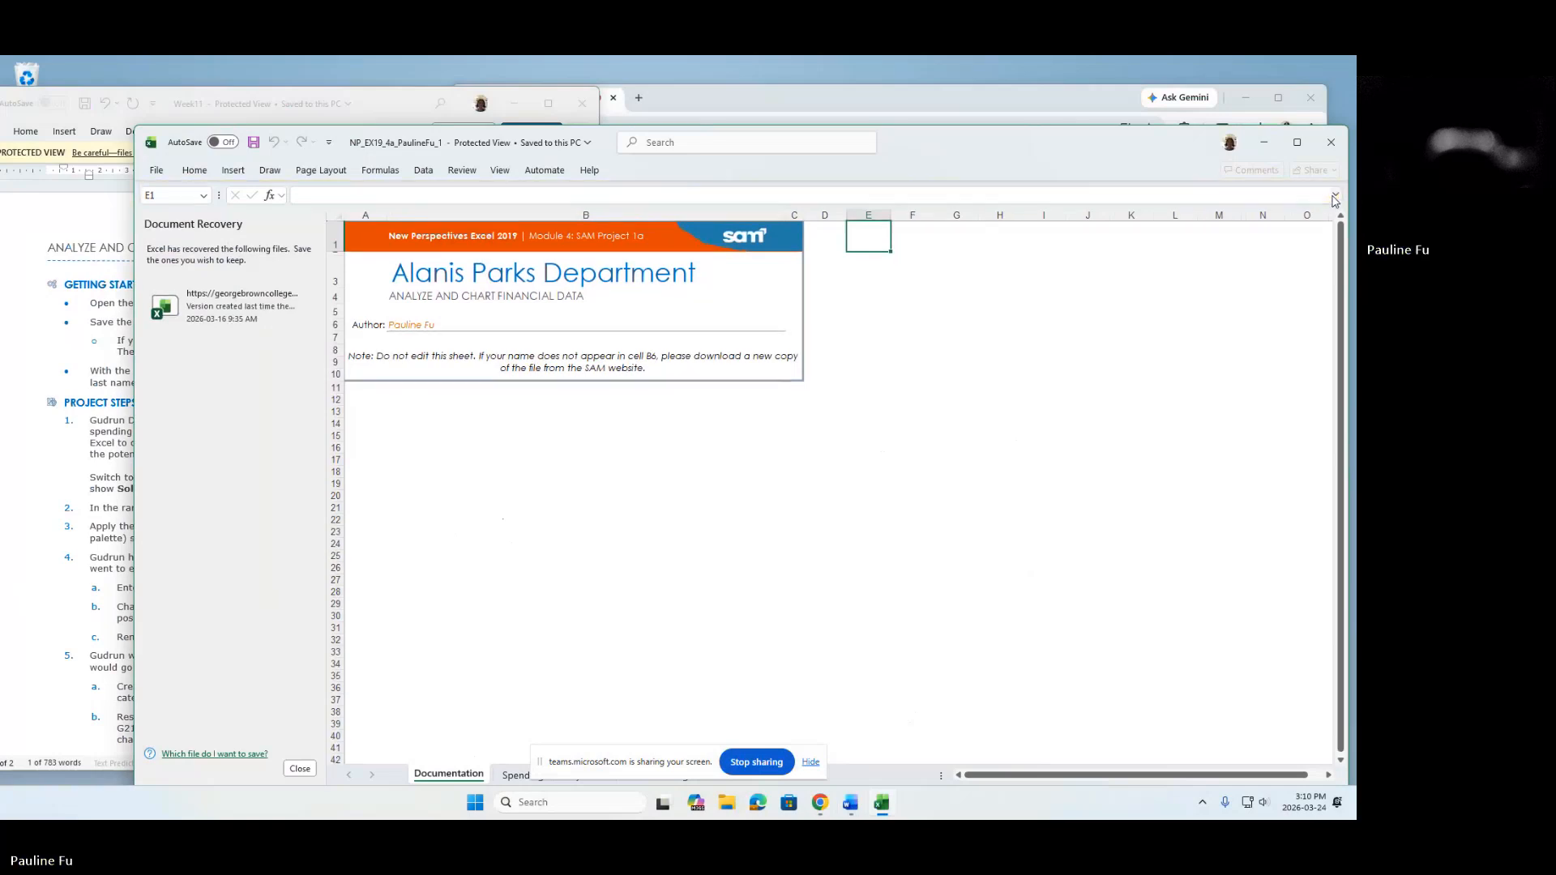
drag(937, 160, 1068, 436)
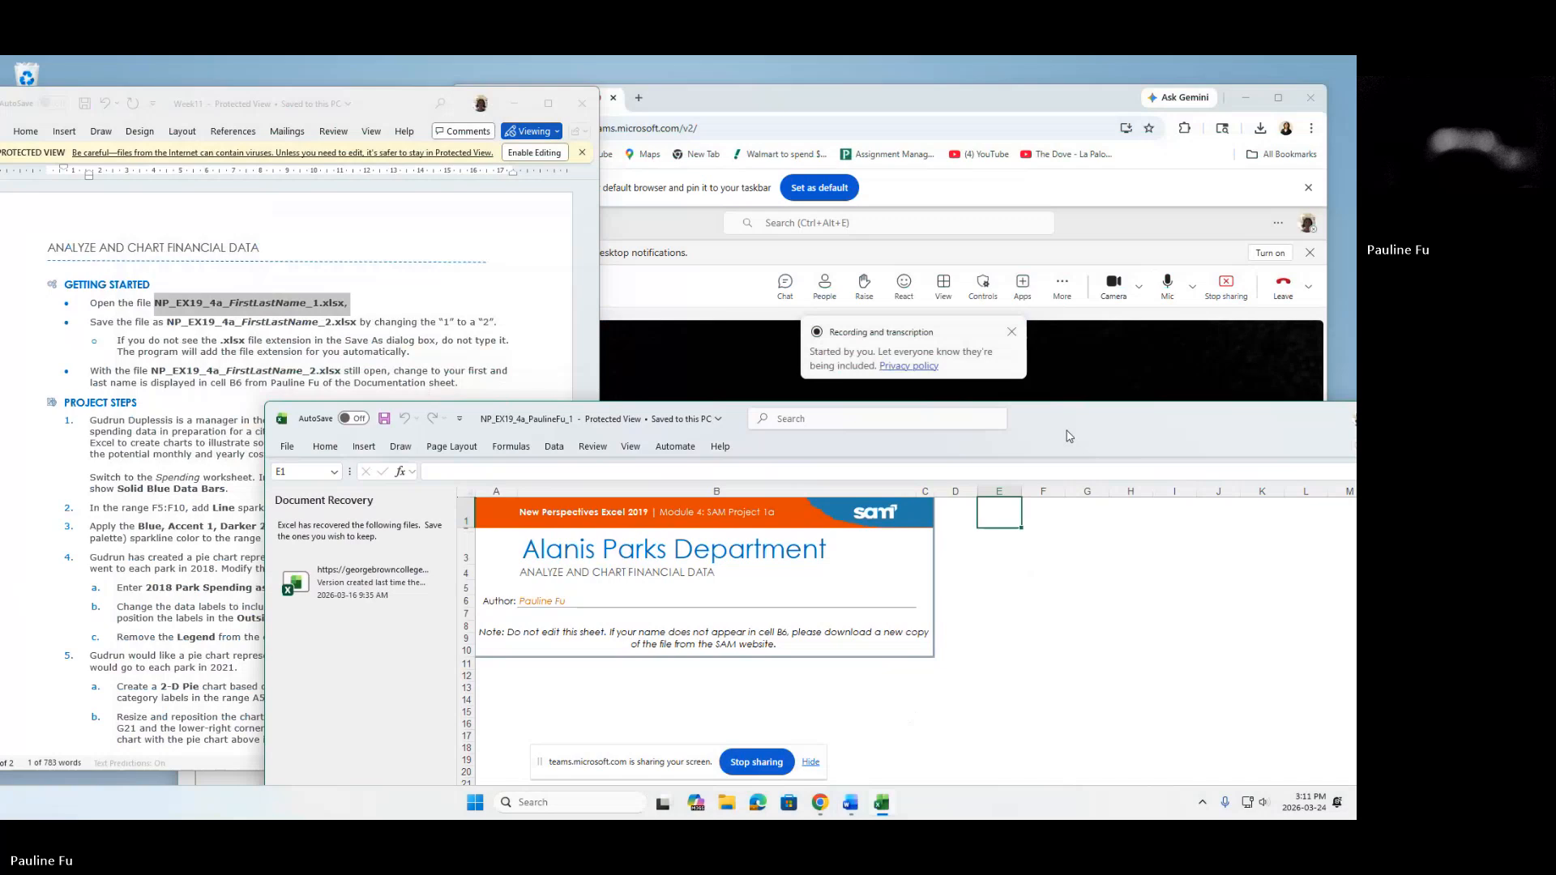
drag(1069, 436, 1030, 156)
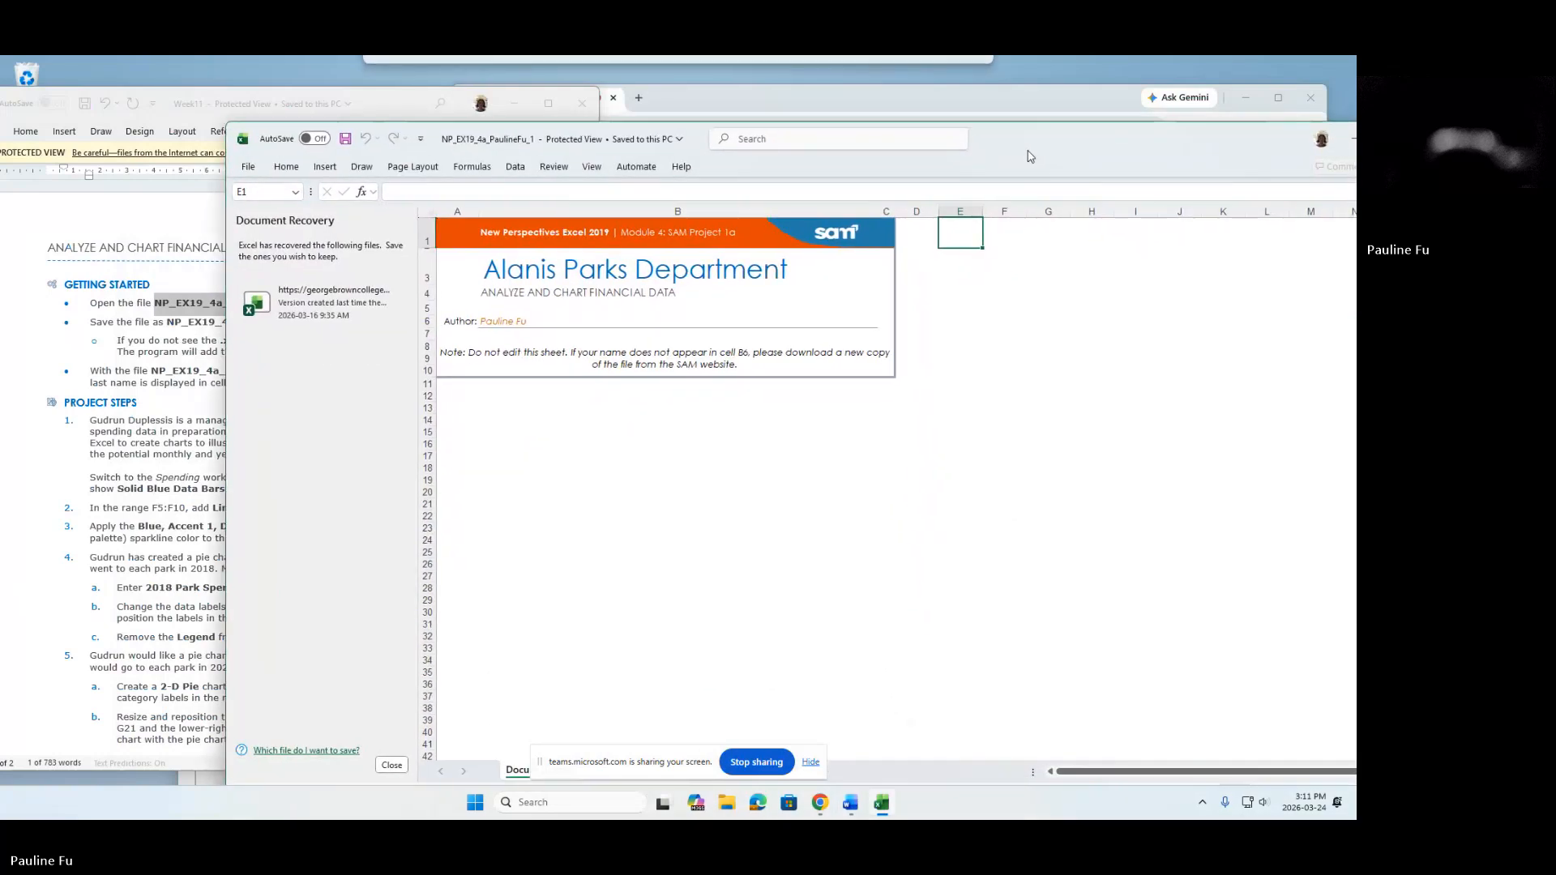
Enable saving for the Excel workbook opened in Protected View.
click(247, 168)
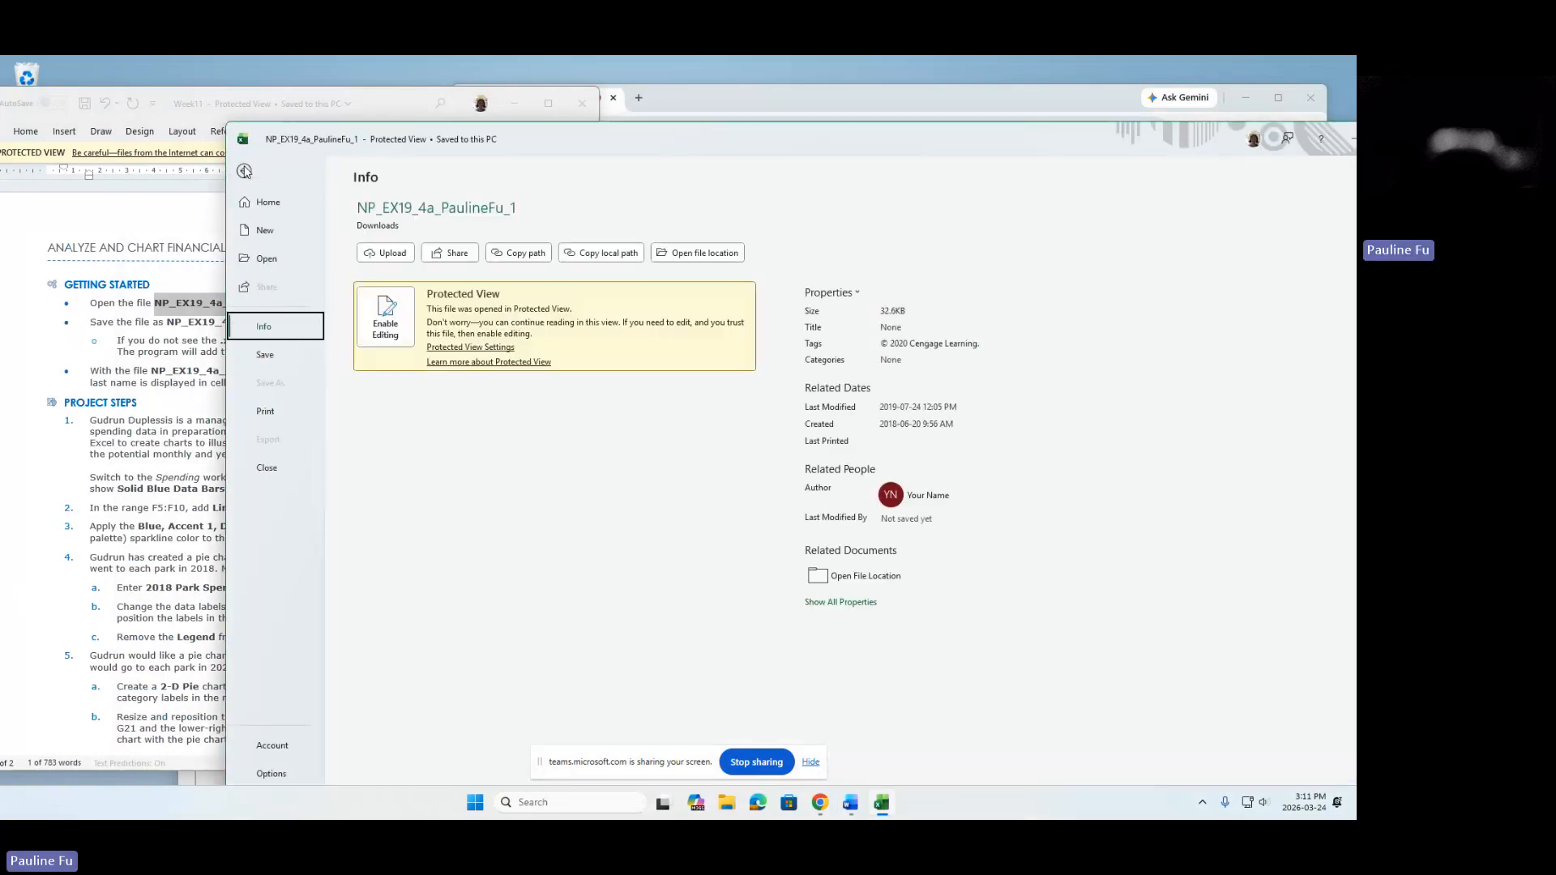
click(268, 355)
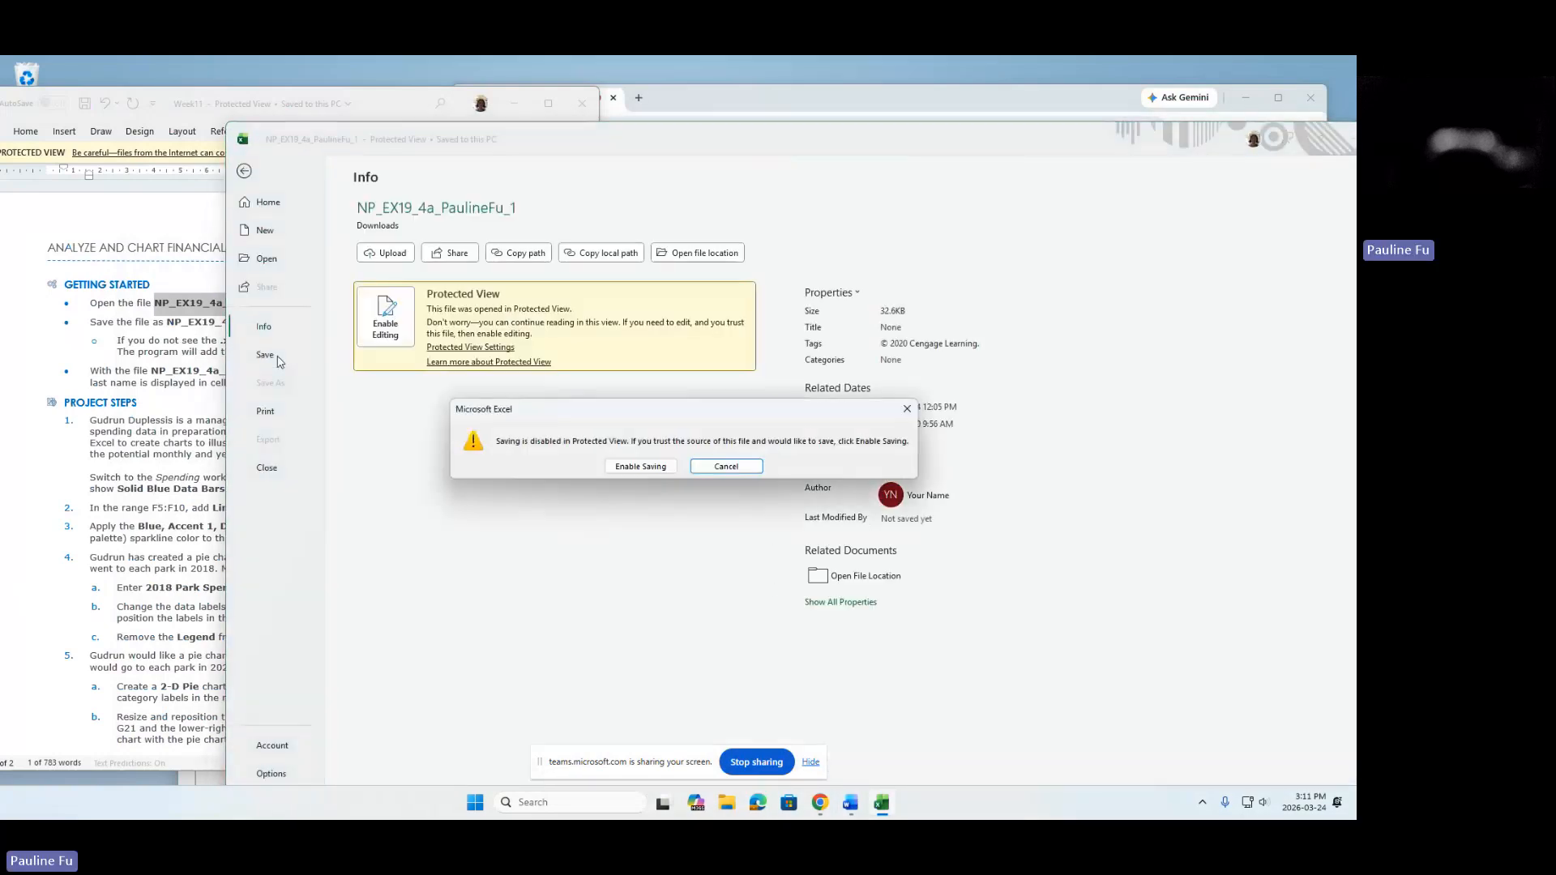
click(640, 466)
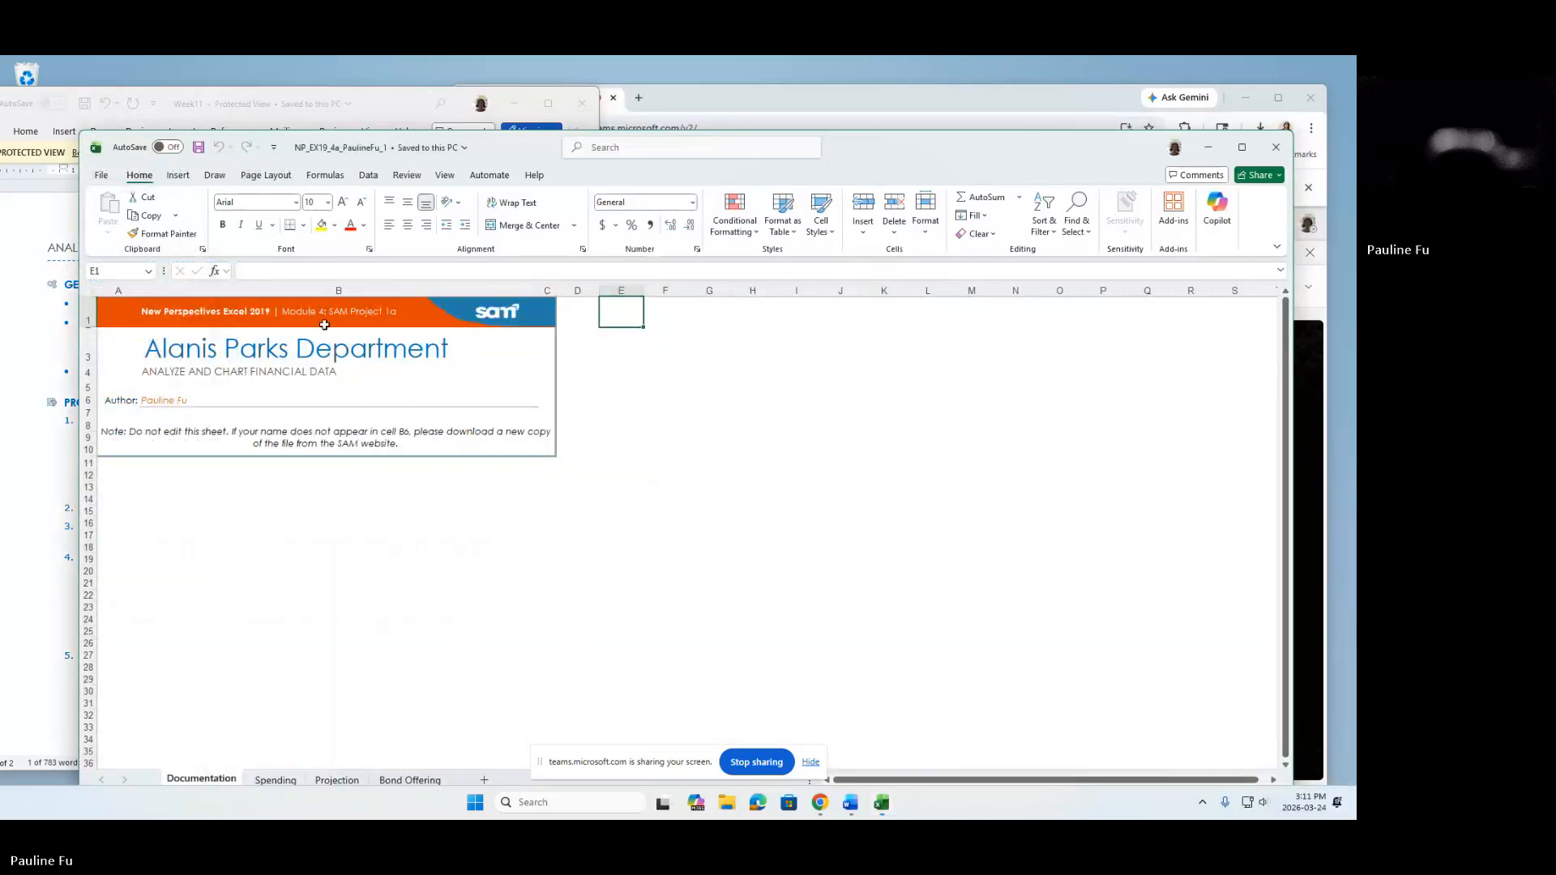
Save a copy of the workbook in the comp1010 documents folder, changing the number at the end of the file name to 2.
click(103, 176)
click(120, 395)
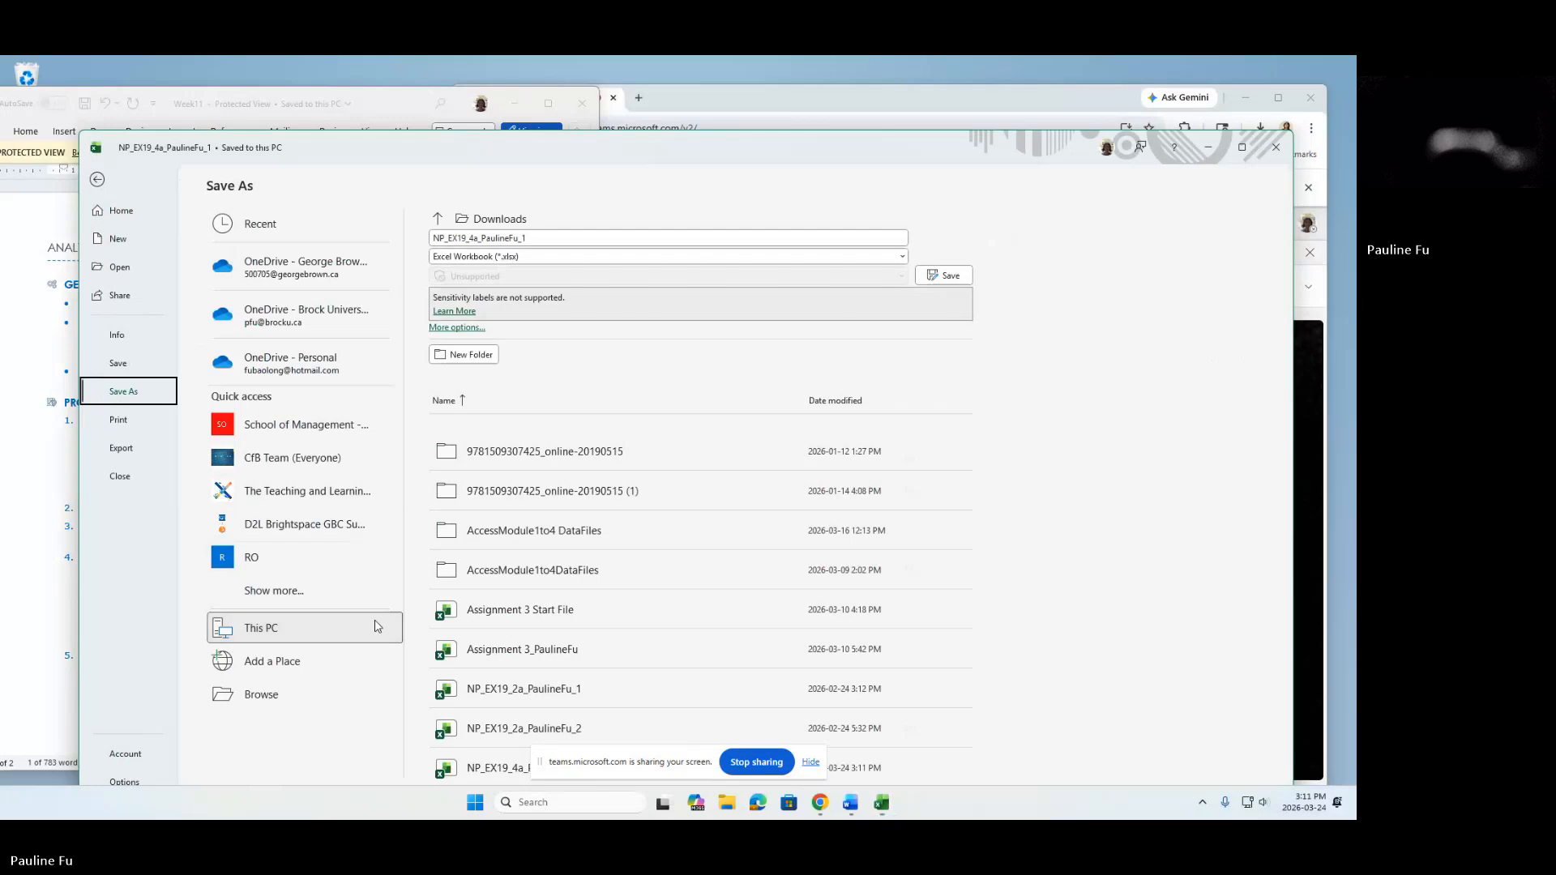
click(293, 636)
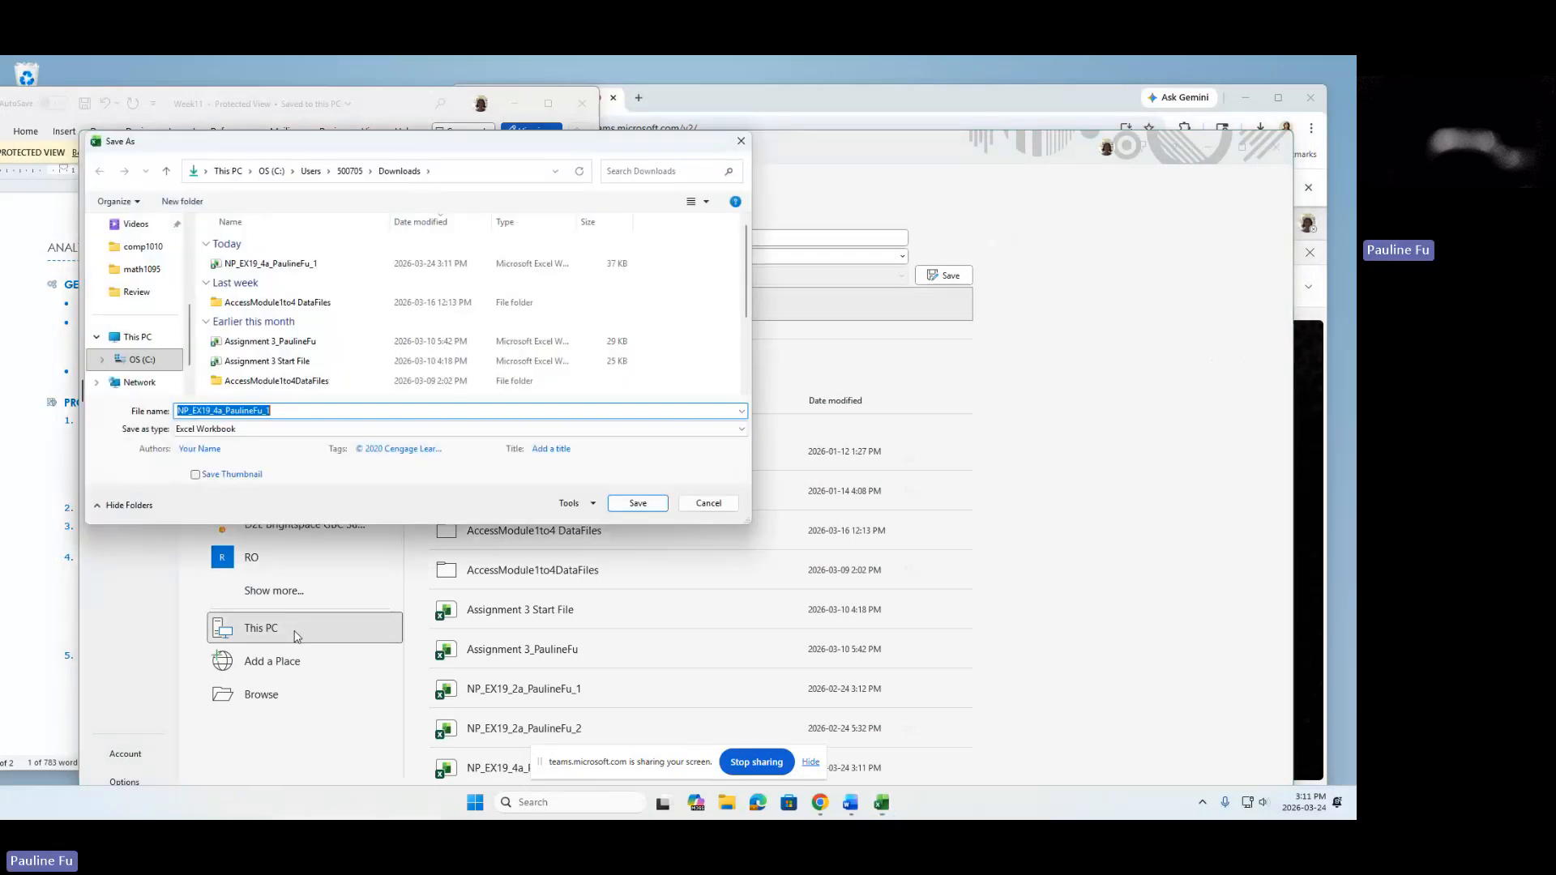
click(149, 255)
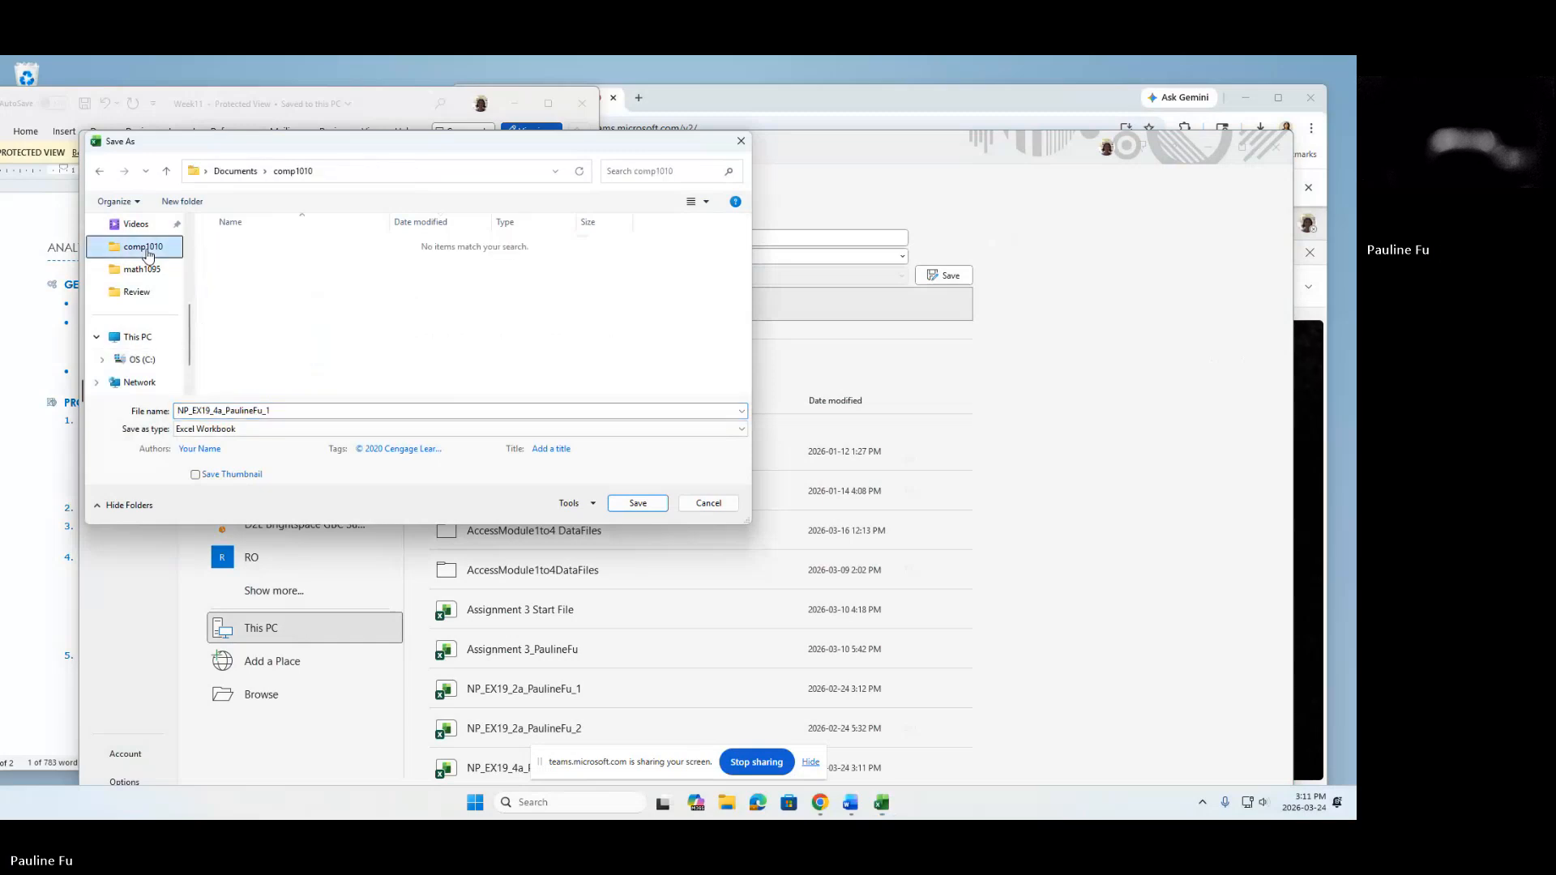
click(309, 409)
click(288, 410)
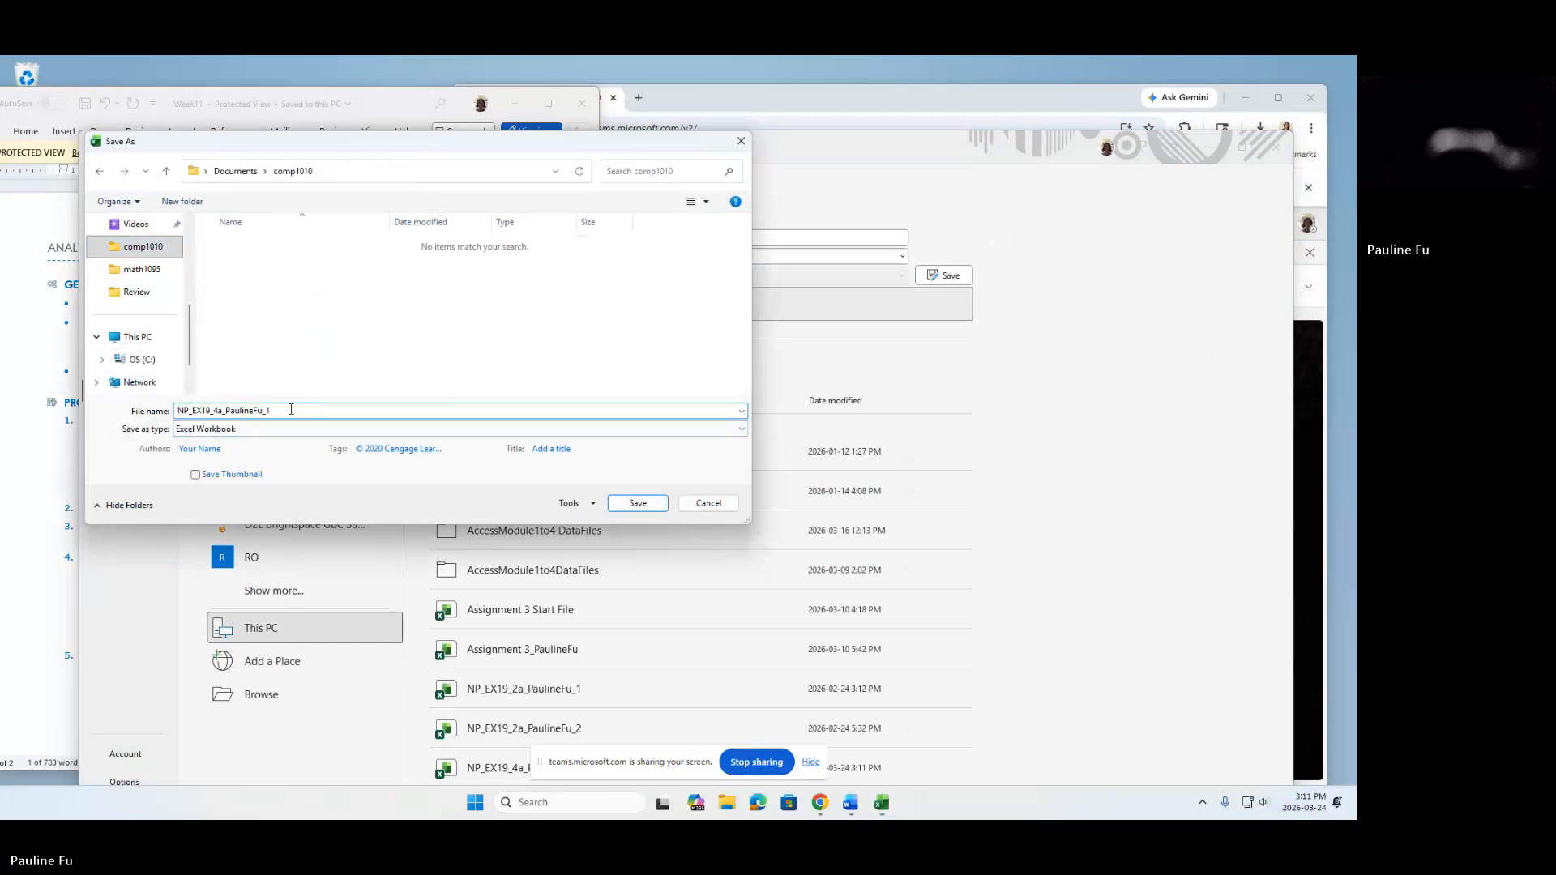
drag(279, 411, 269, 411)
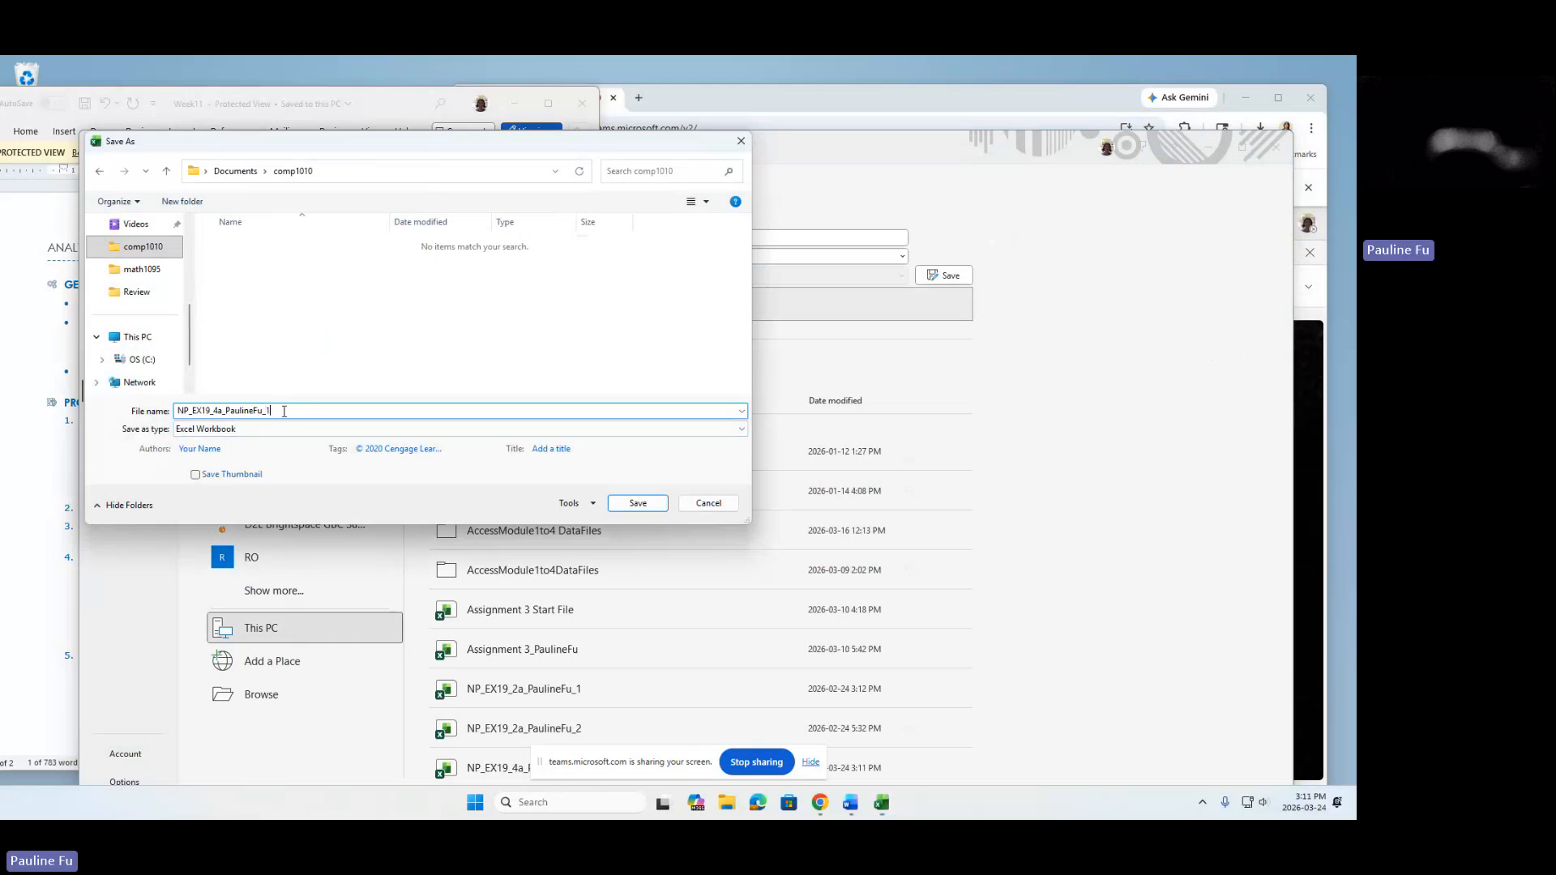
drag(363, 150, 598, 241)
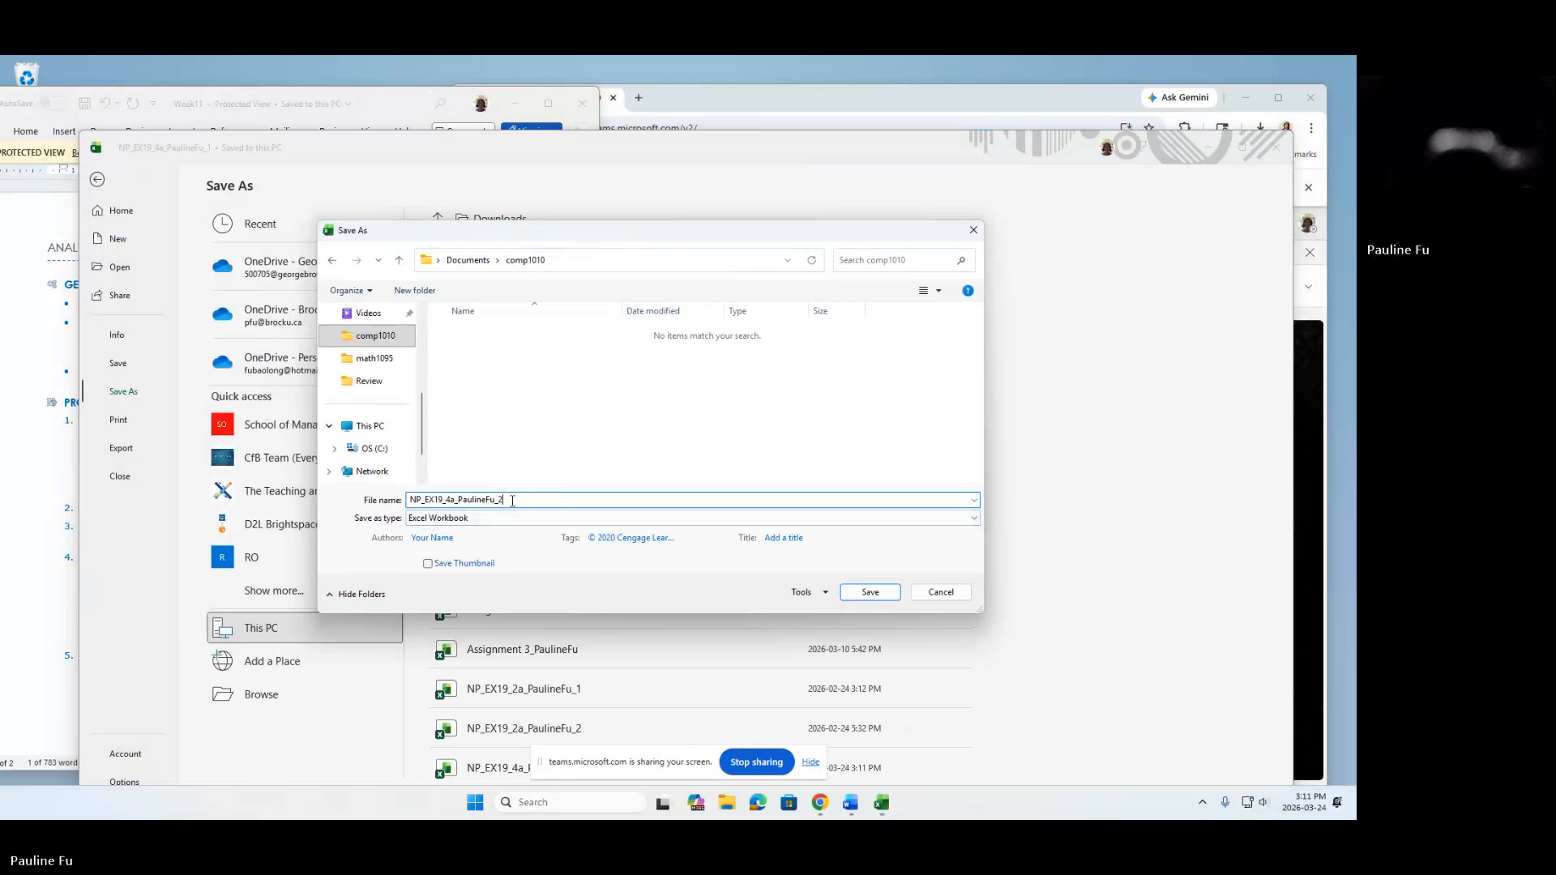
click(869, 593)
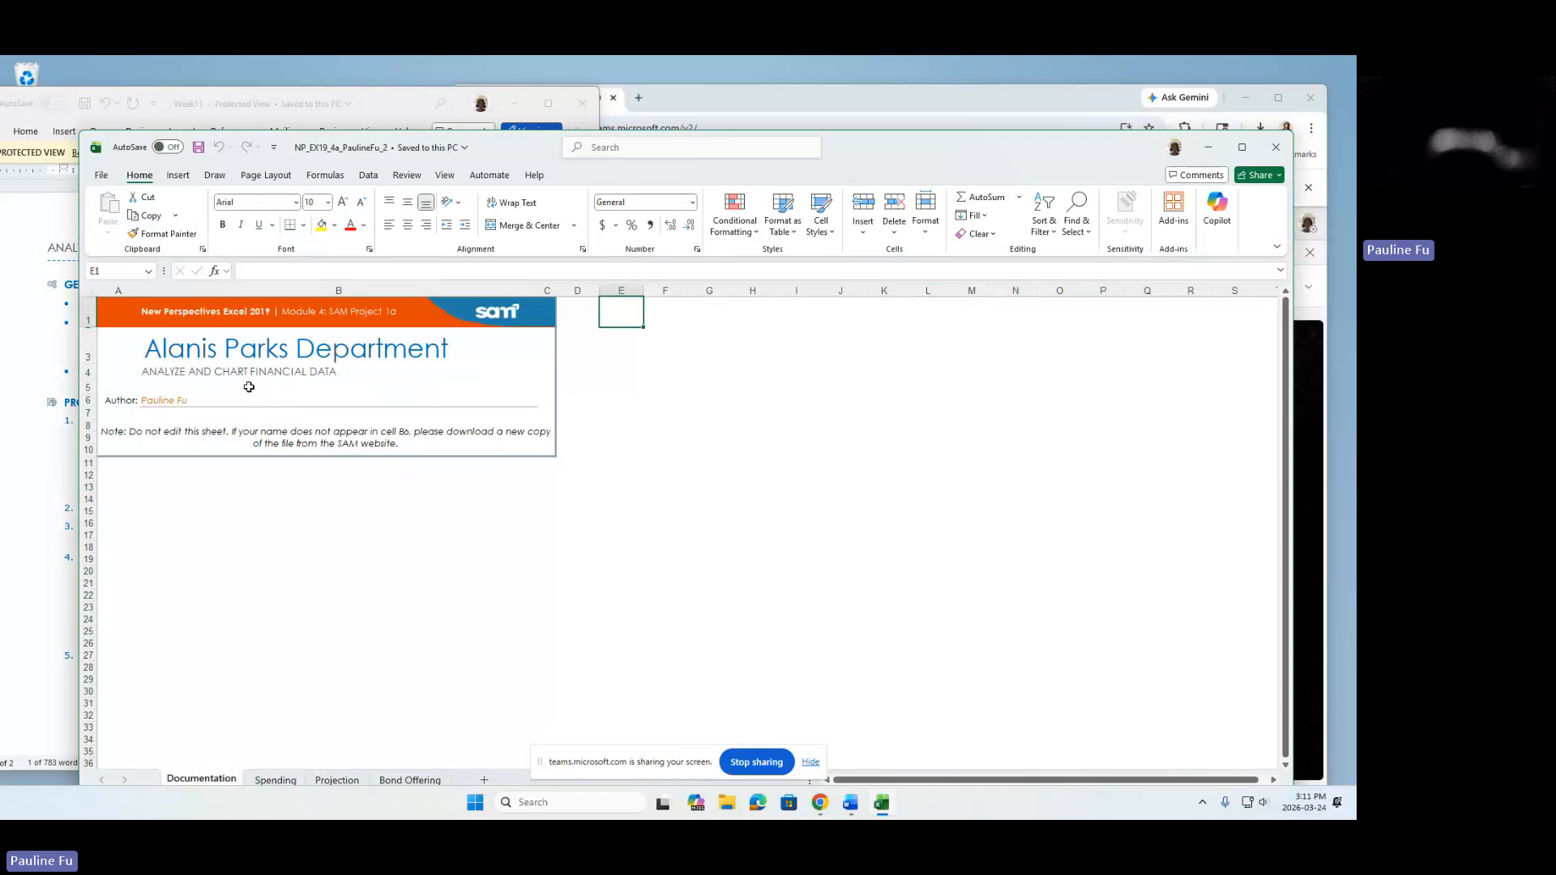
Highlight the FirstLastName placeholder in the instructions' save-as file name, and select author cell B6 on the workbook's Documentation sheet.
drag(515, 154, 810, 443)
click(299, 385)
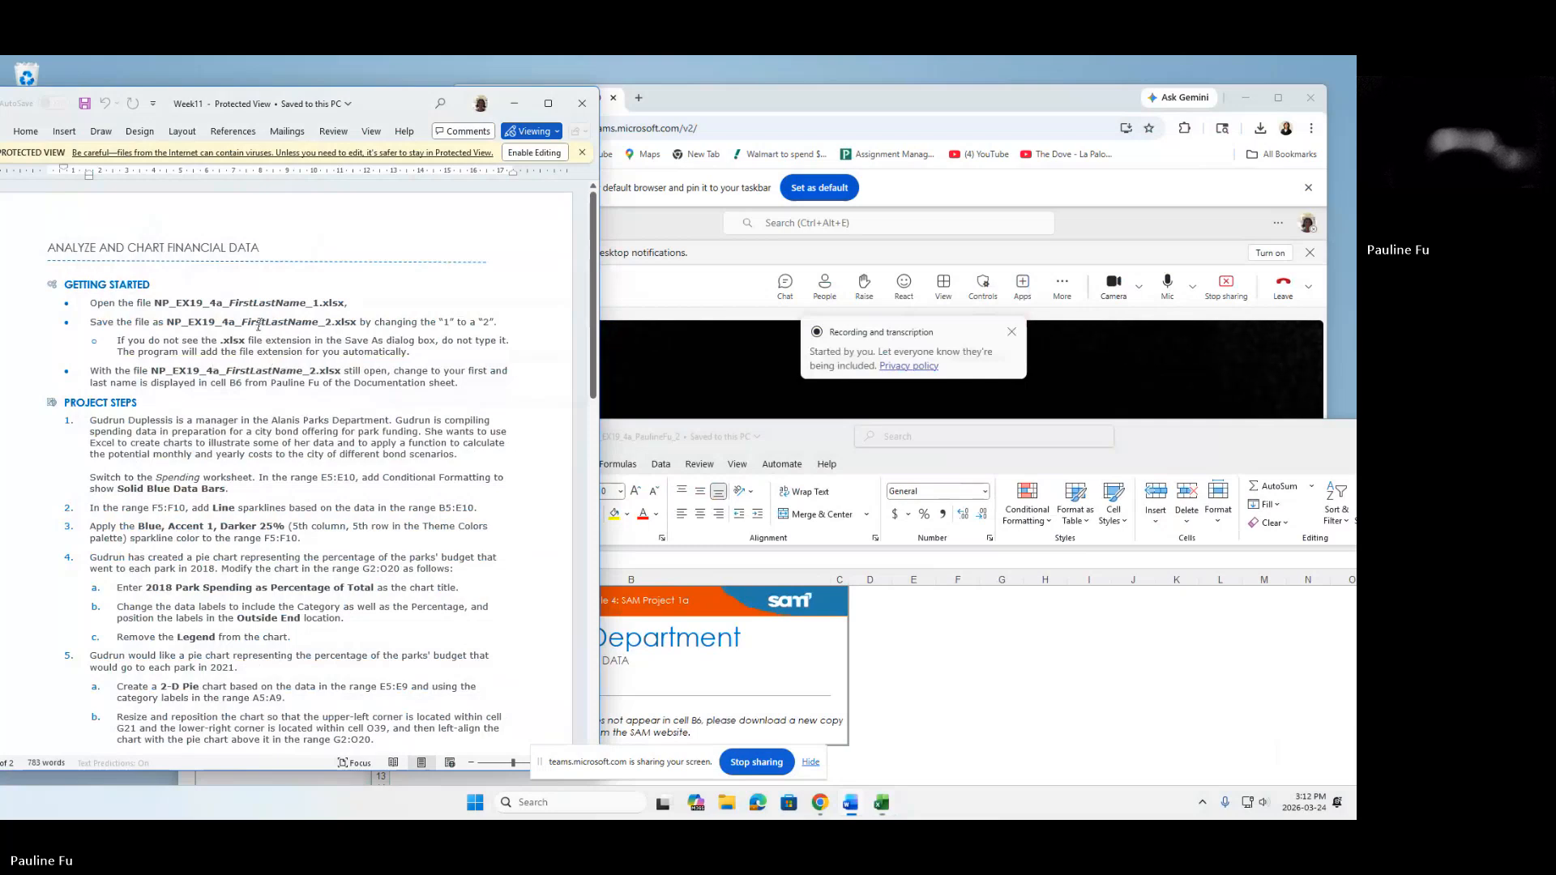
drag(241, 324, 322, 320)
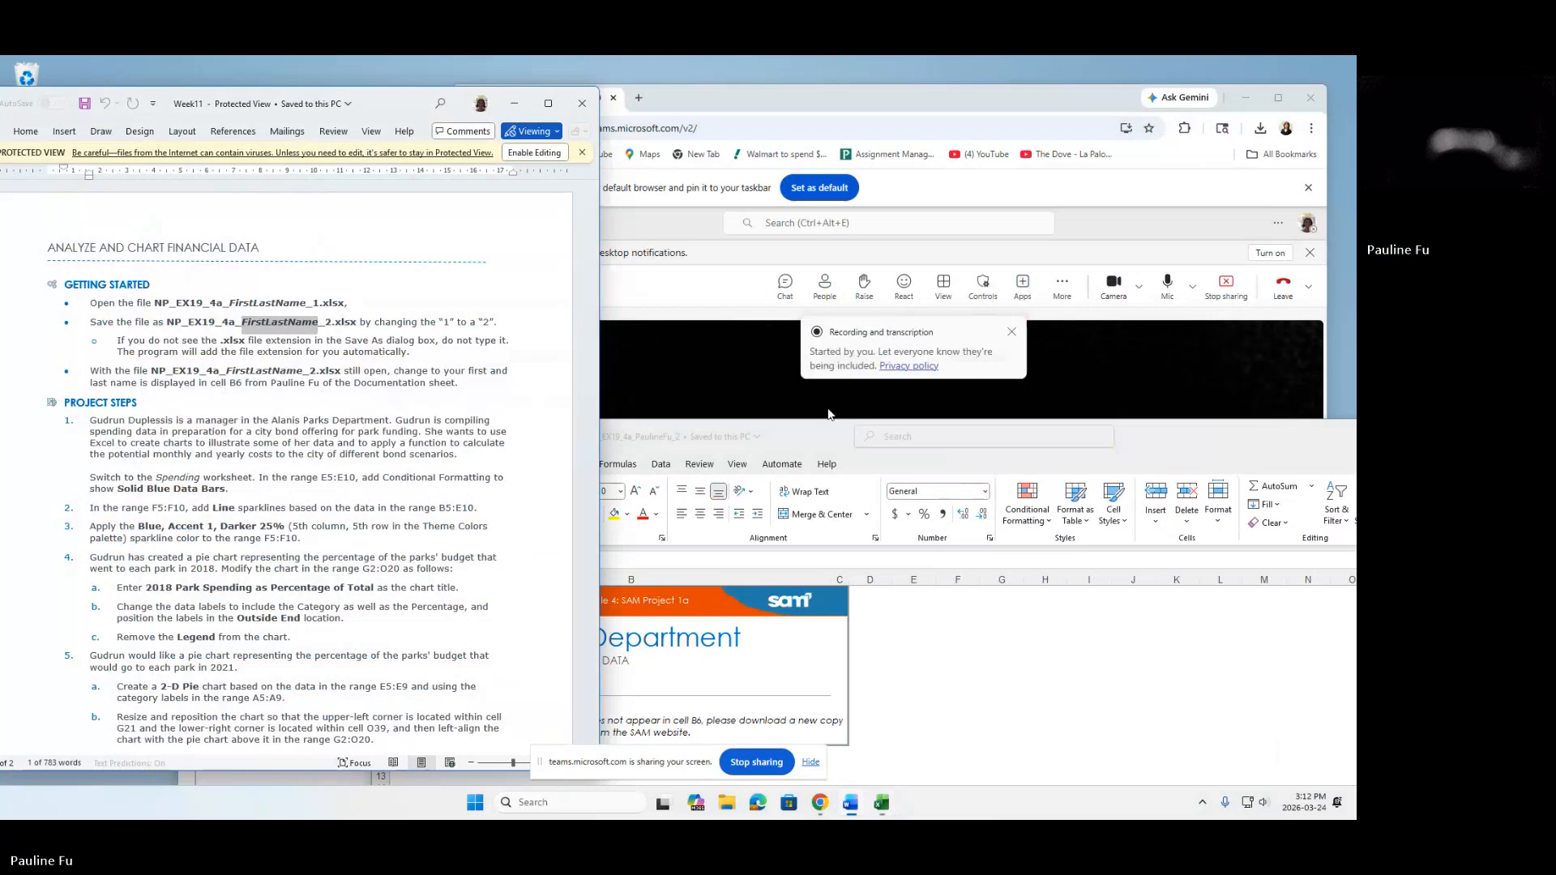
drag(830, 440, 687, 136)
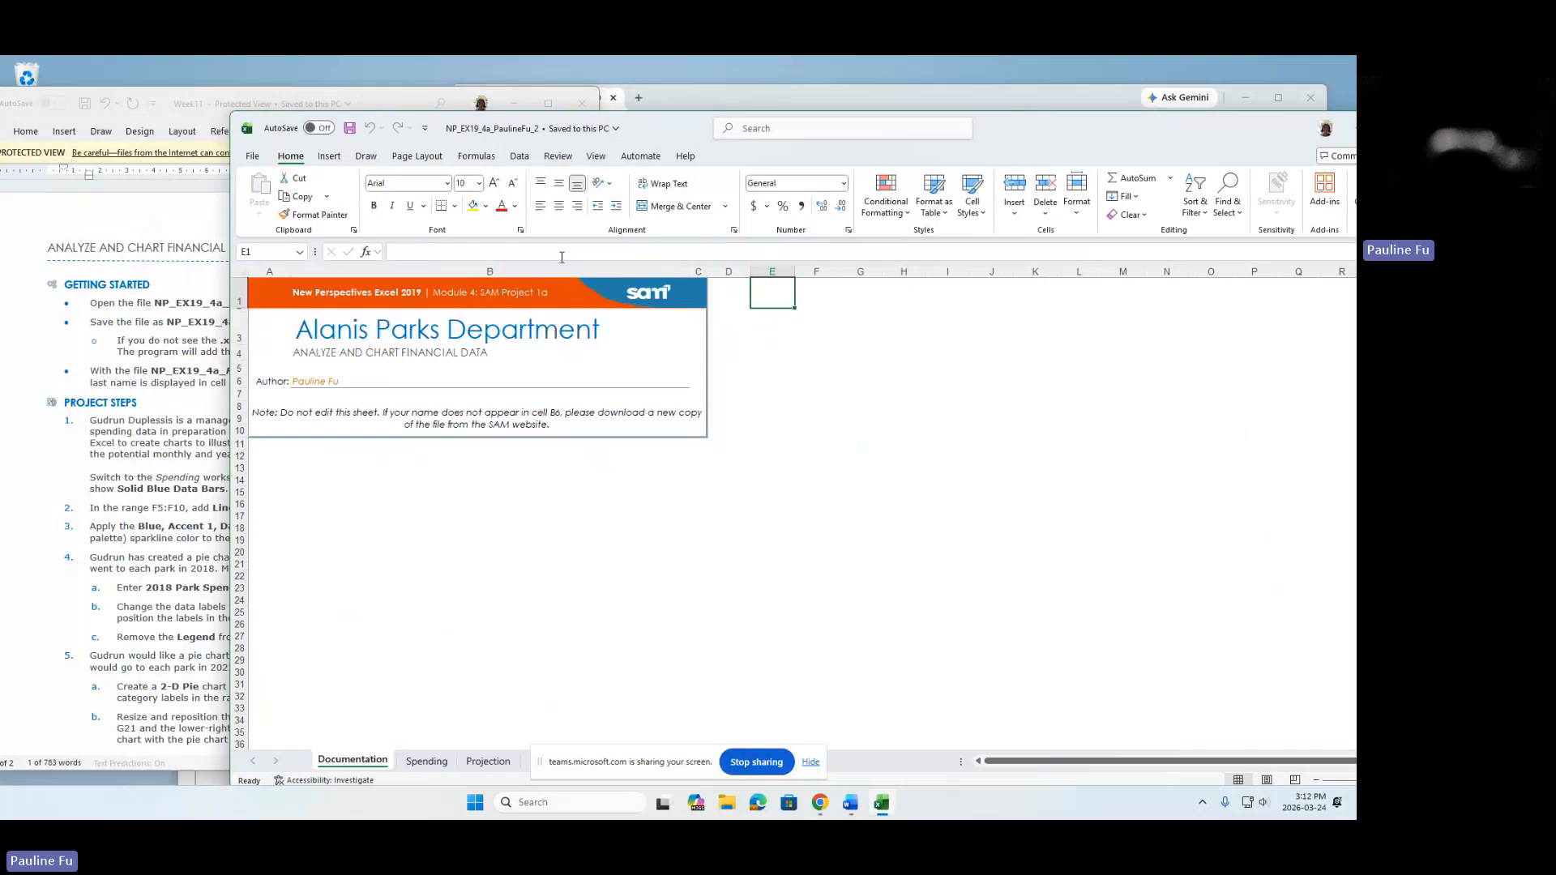
click(344, 381)
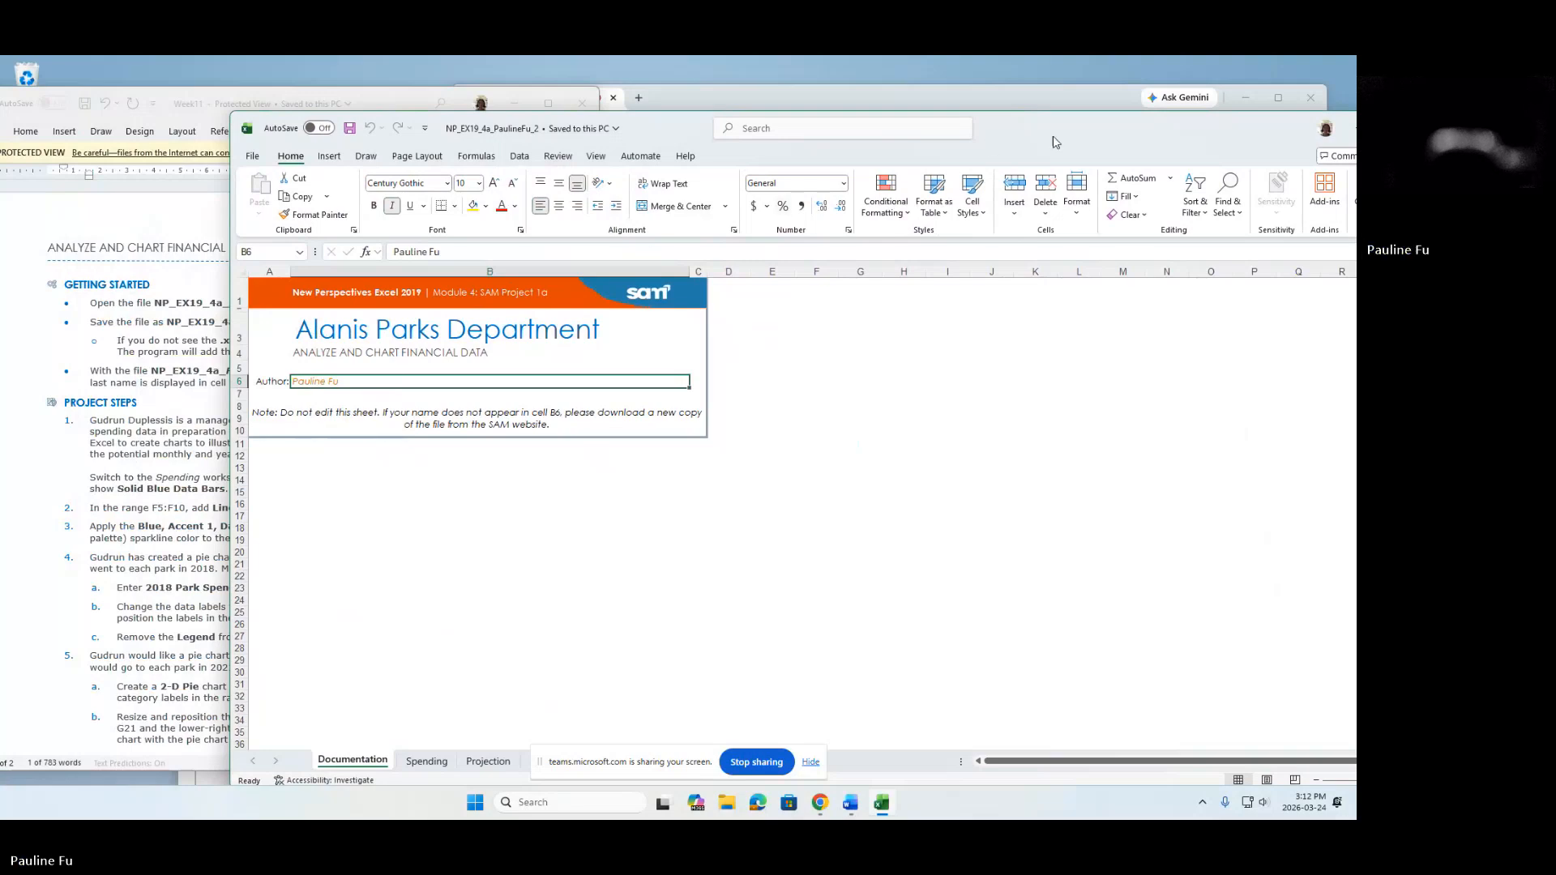
Narrow the workbook window and place it beside the Word instructions, moving the Teams browser window out of the way.
drag(1058, 142, 1128, 156)
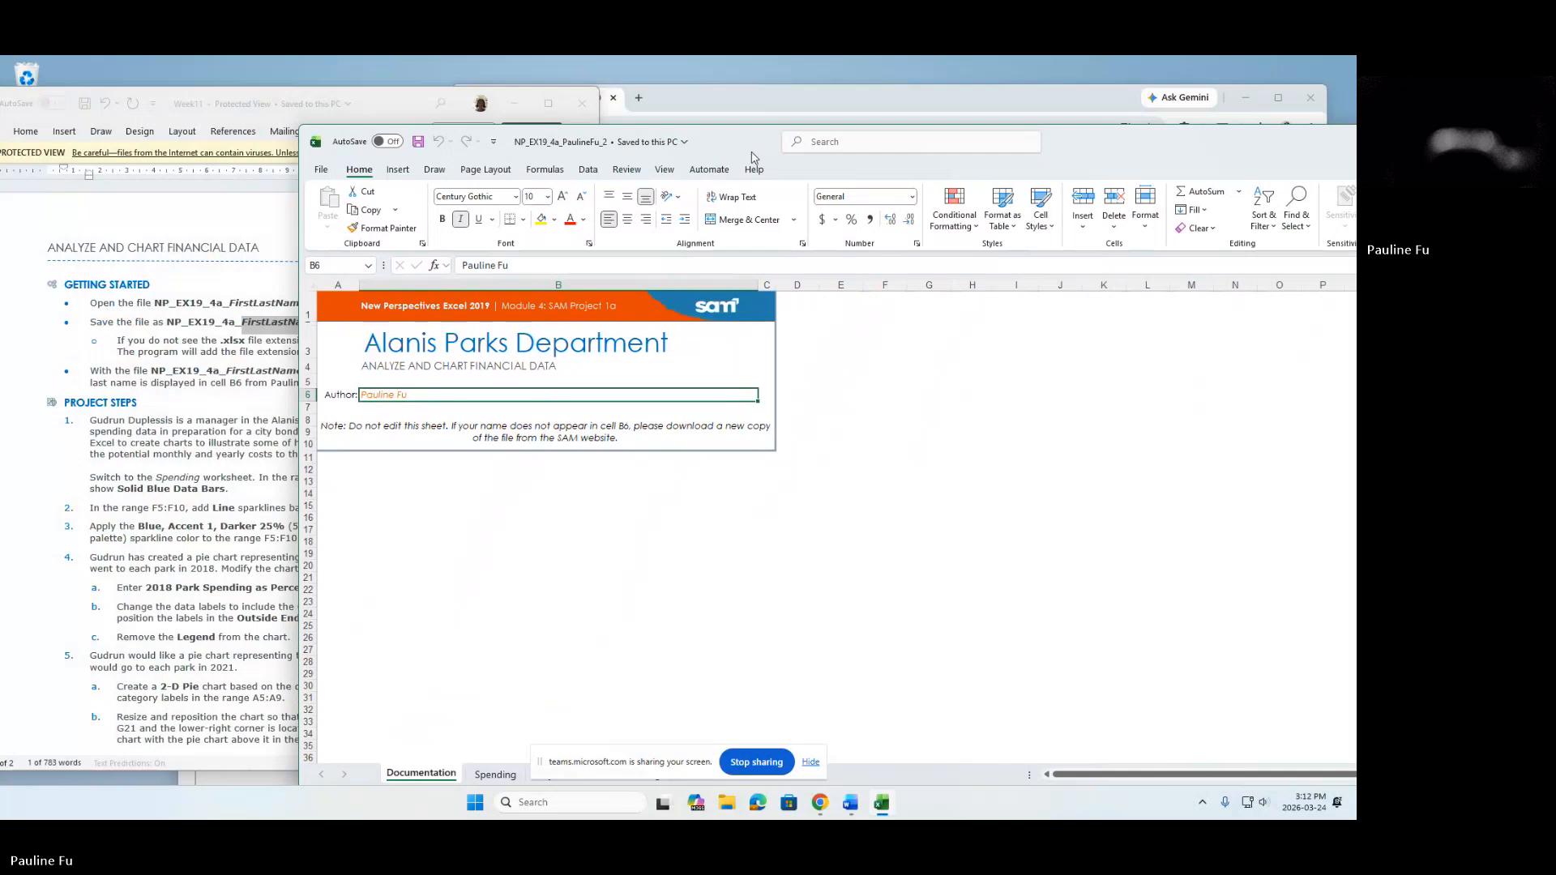
drag(751, 158, 563, 185)
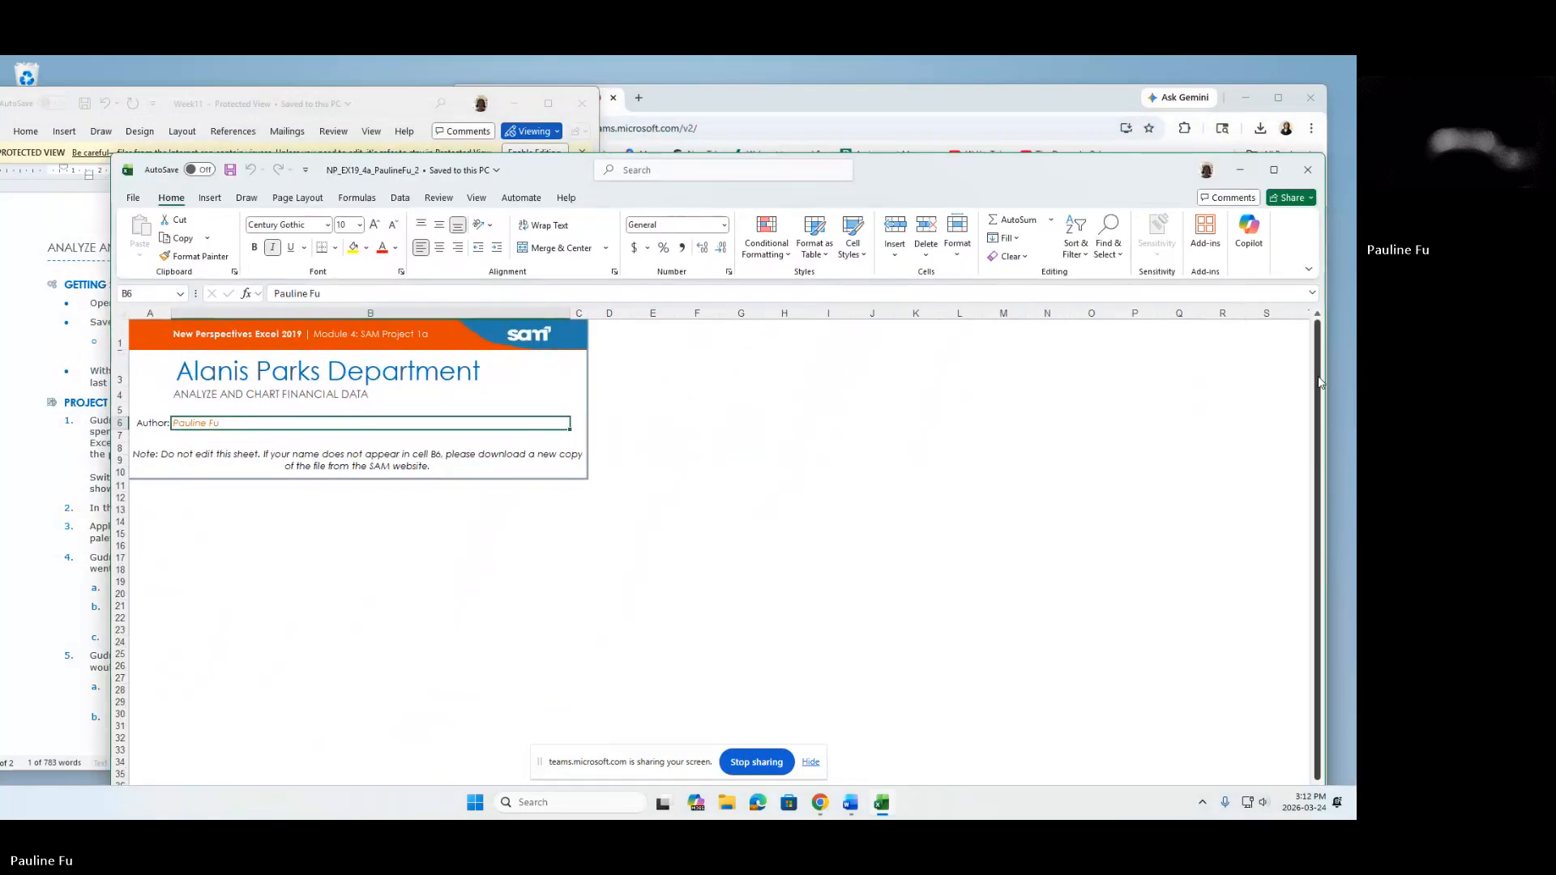
drag(1325, 376, 901, 375)
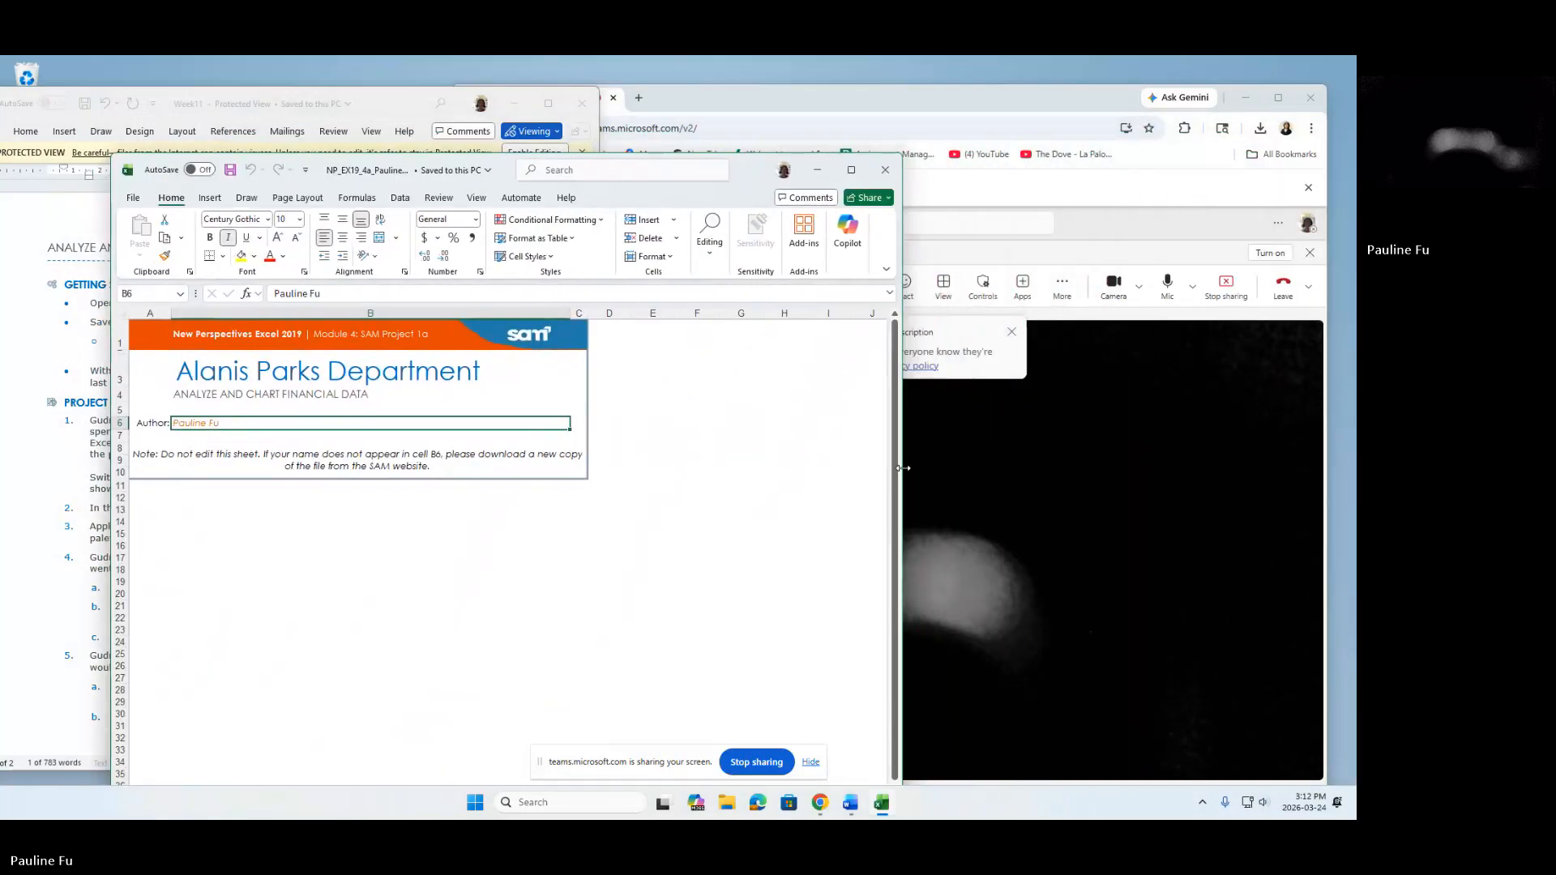
drag(504, 172, 940, 299)
click(1117, 224)
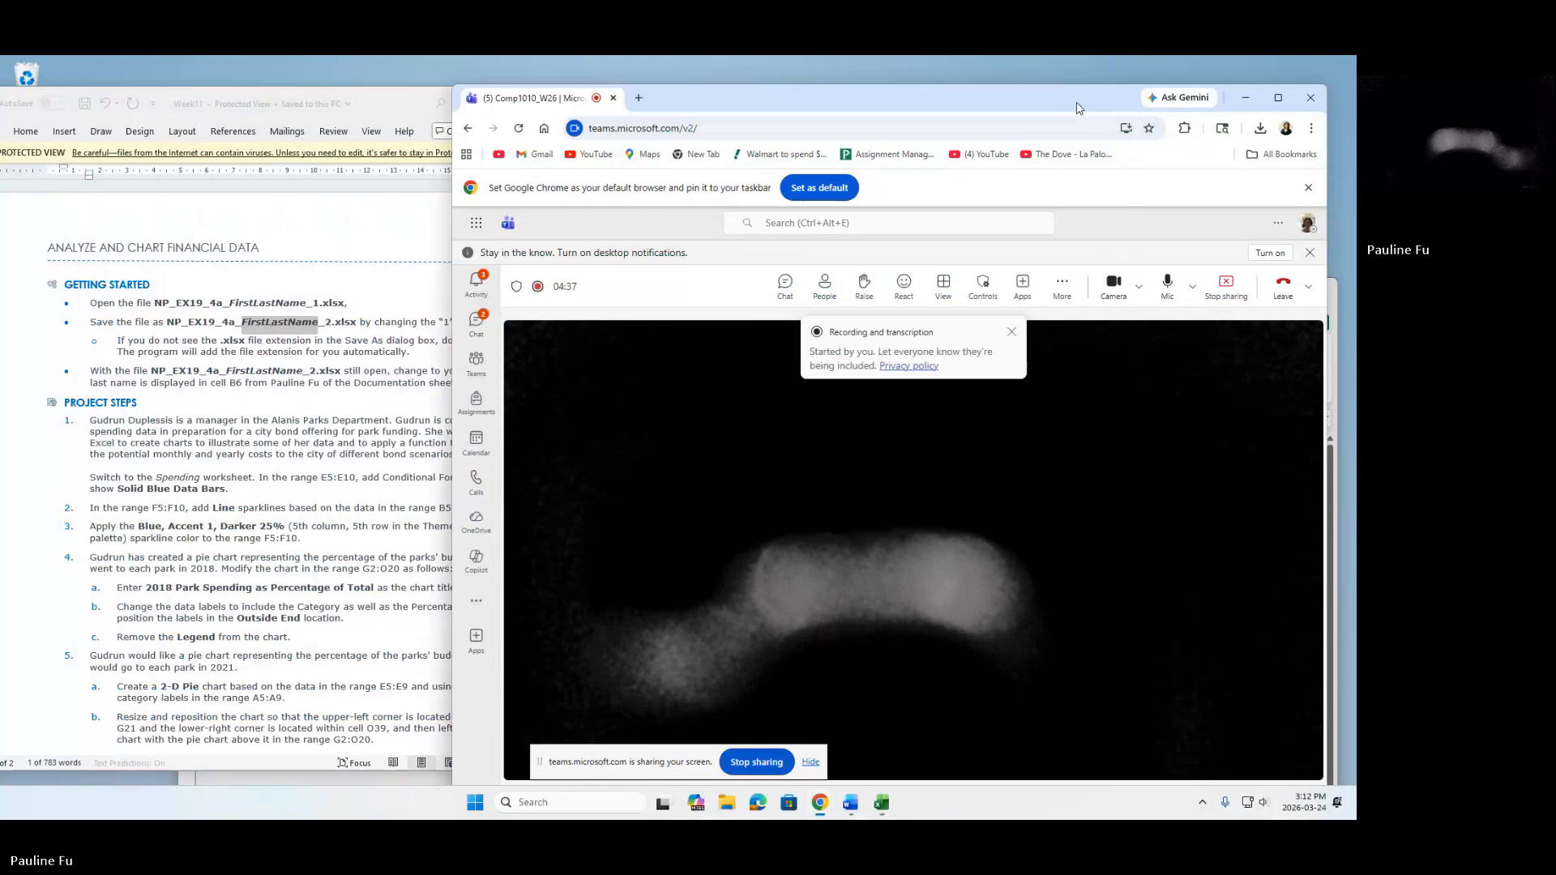
drag(1078, 108, 820, 241)
drag(1185, 307, 1192, 139)
click(386, 115)
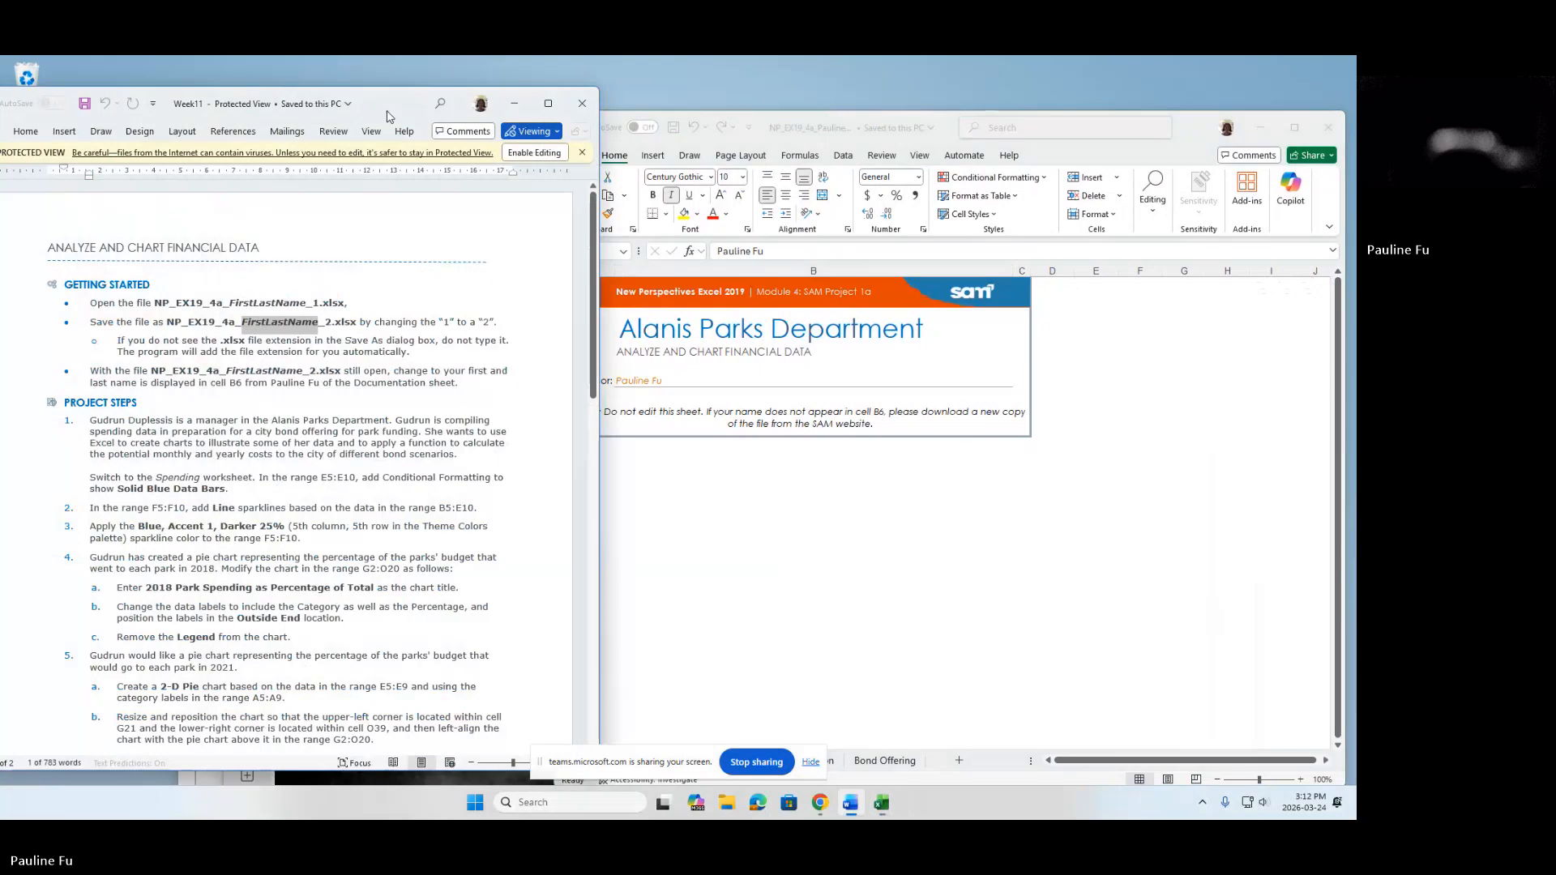
drag(386, 115, 388, 115)
drag(1179, 147, 1214, 124)
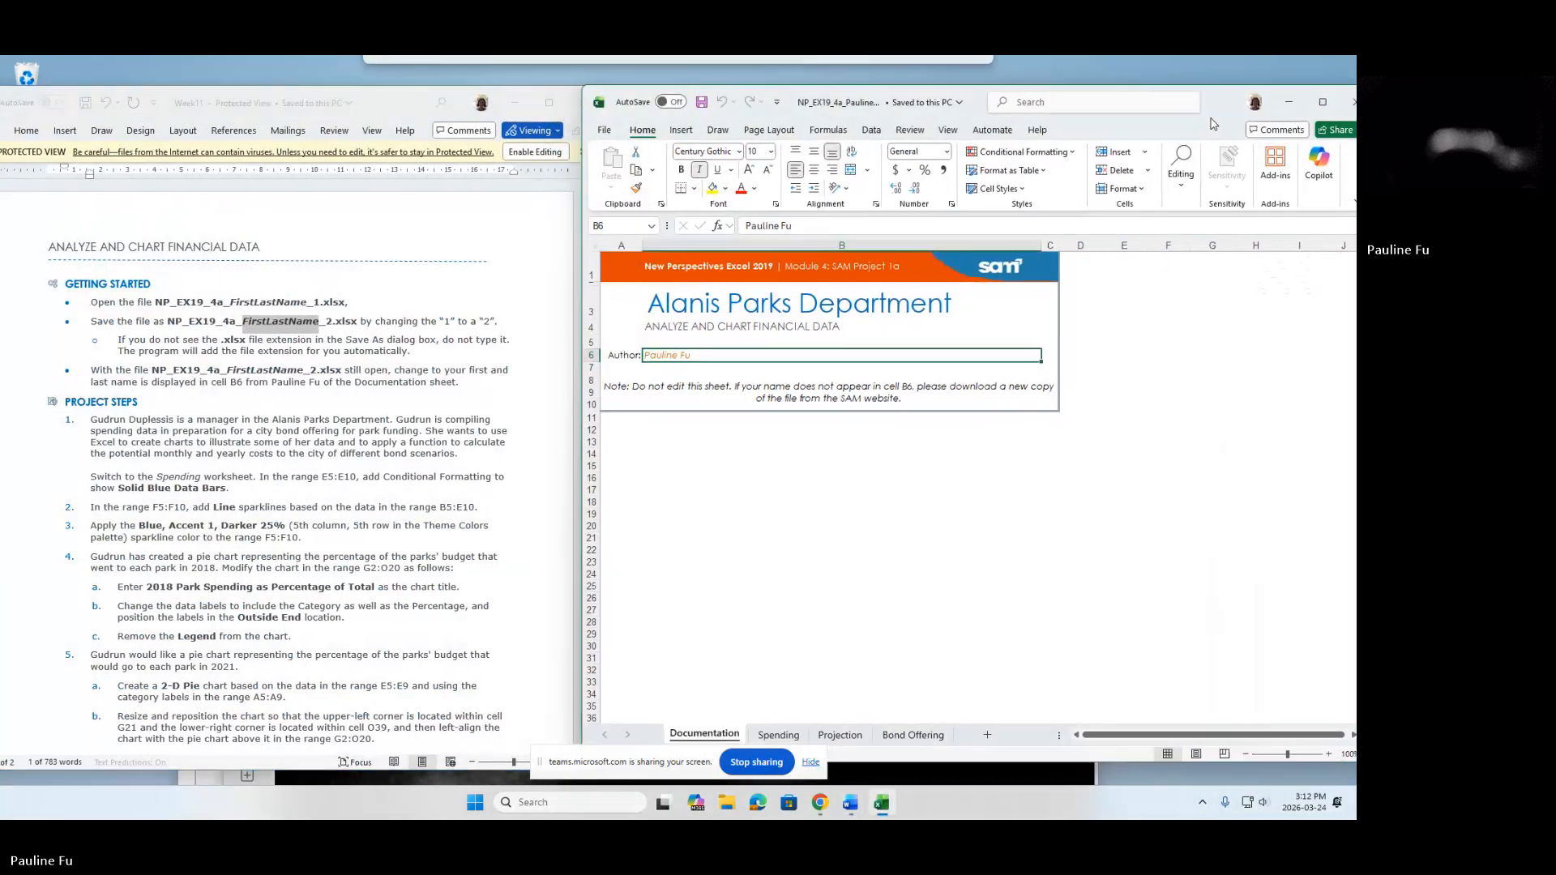
Set the Word instructions' zoom to 124% and widen the document window so the full Project Steps text fits.
click(421, 431)
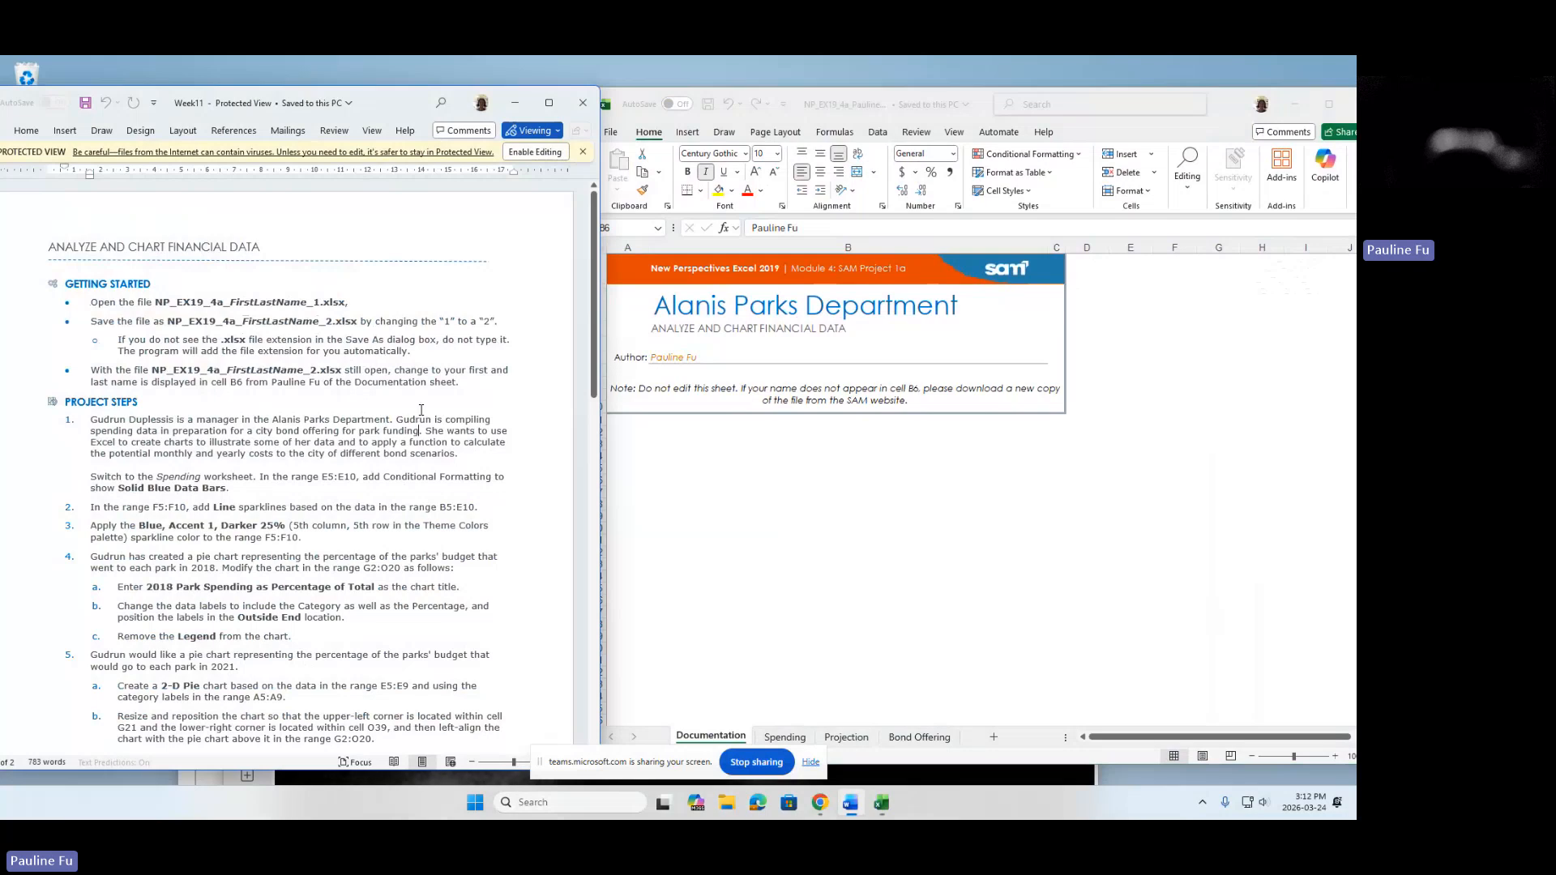
drag(596, 256, 586, 334)
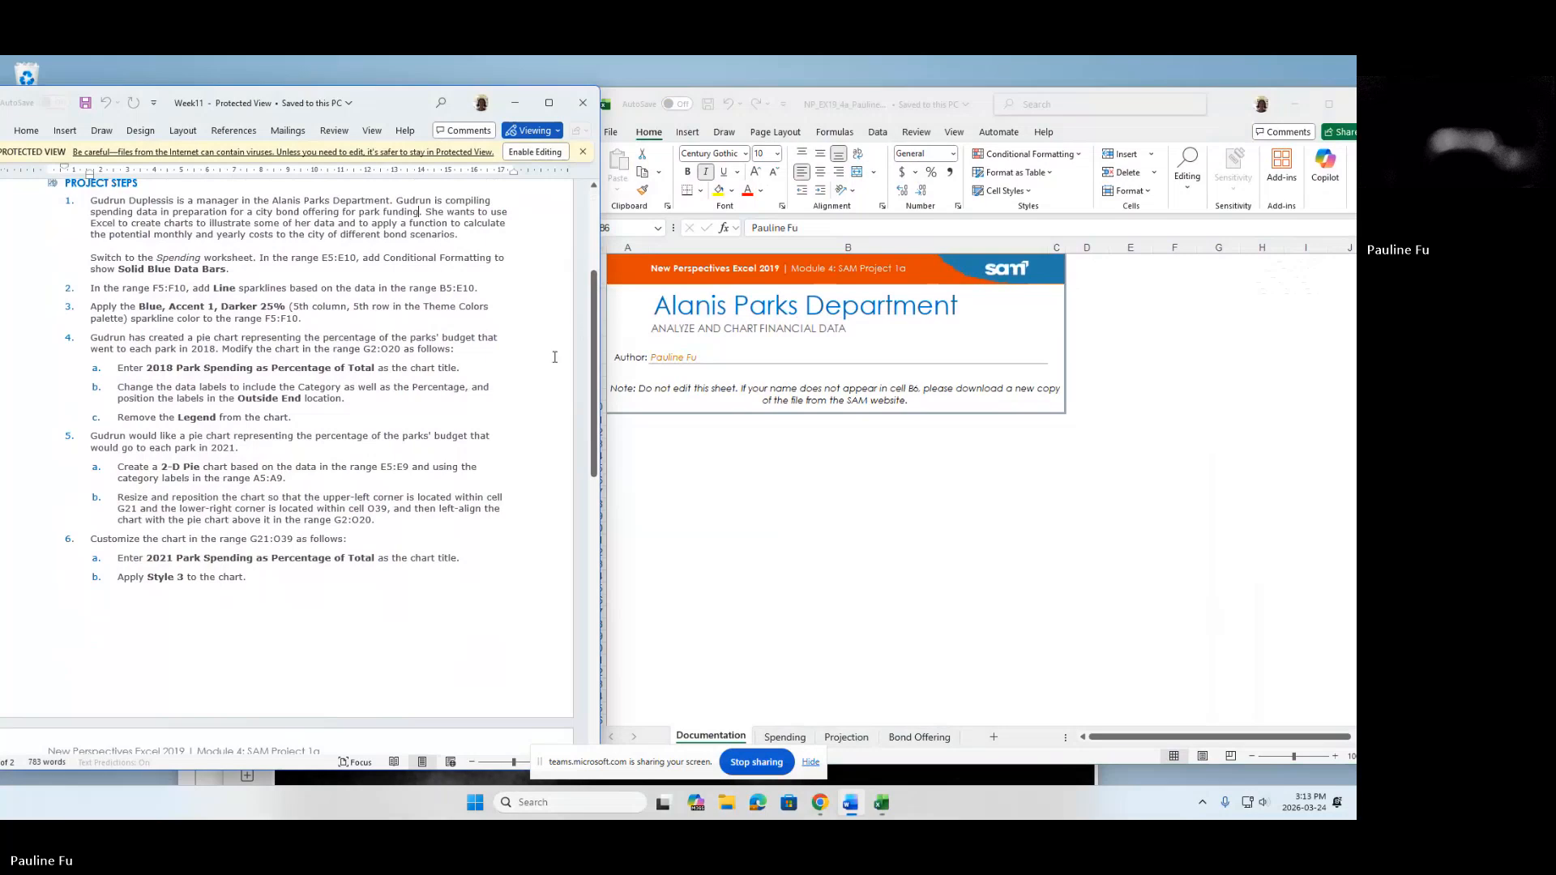
drag(512, 764, 515, 766)
click(509, 766)
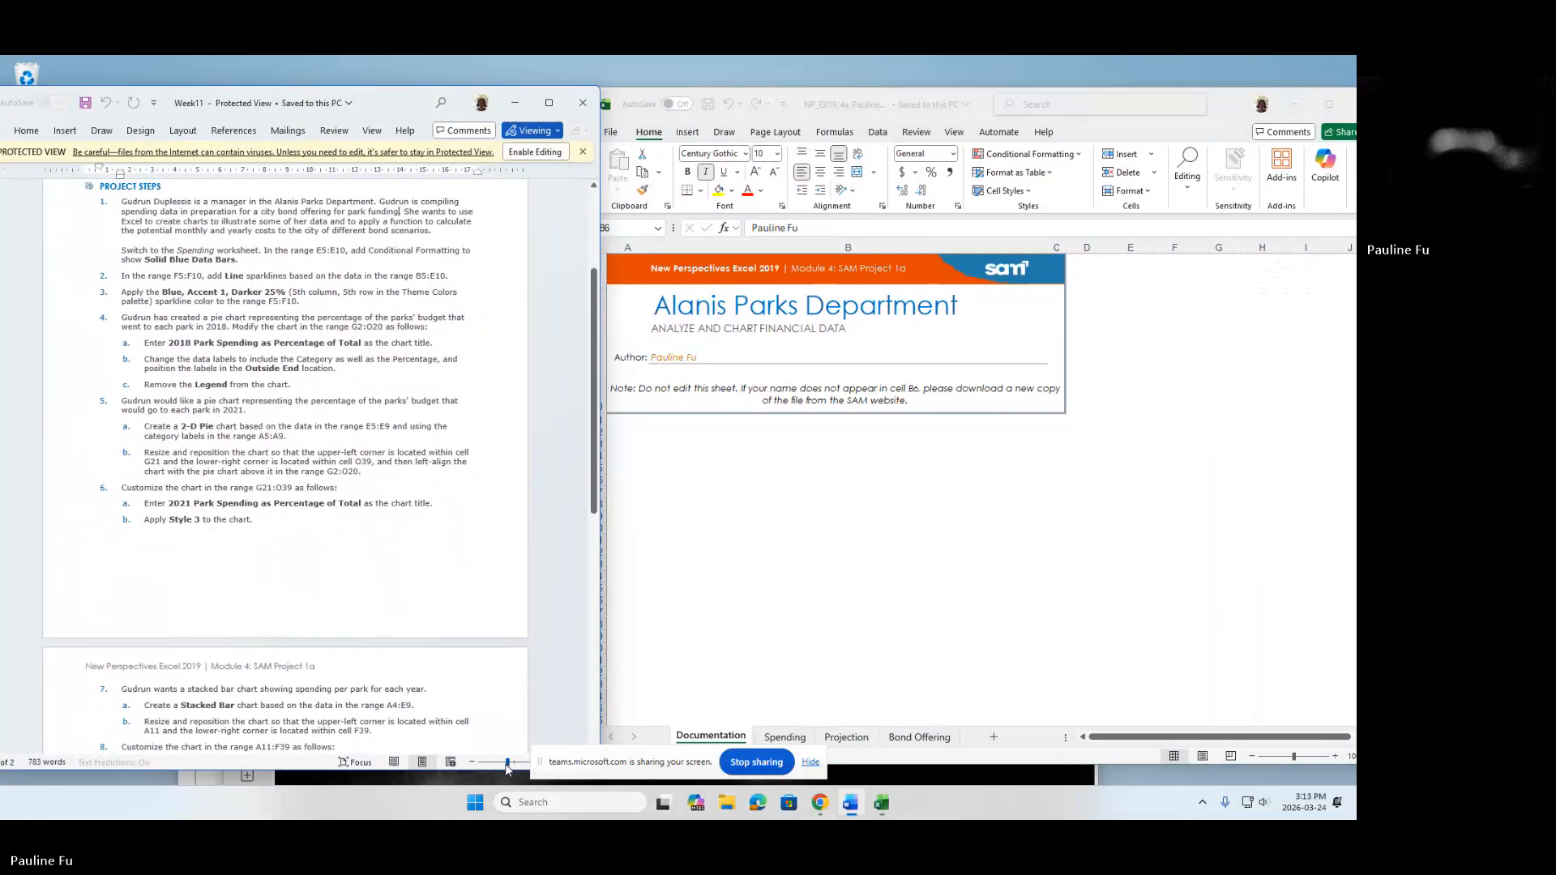
click(508, 766)
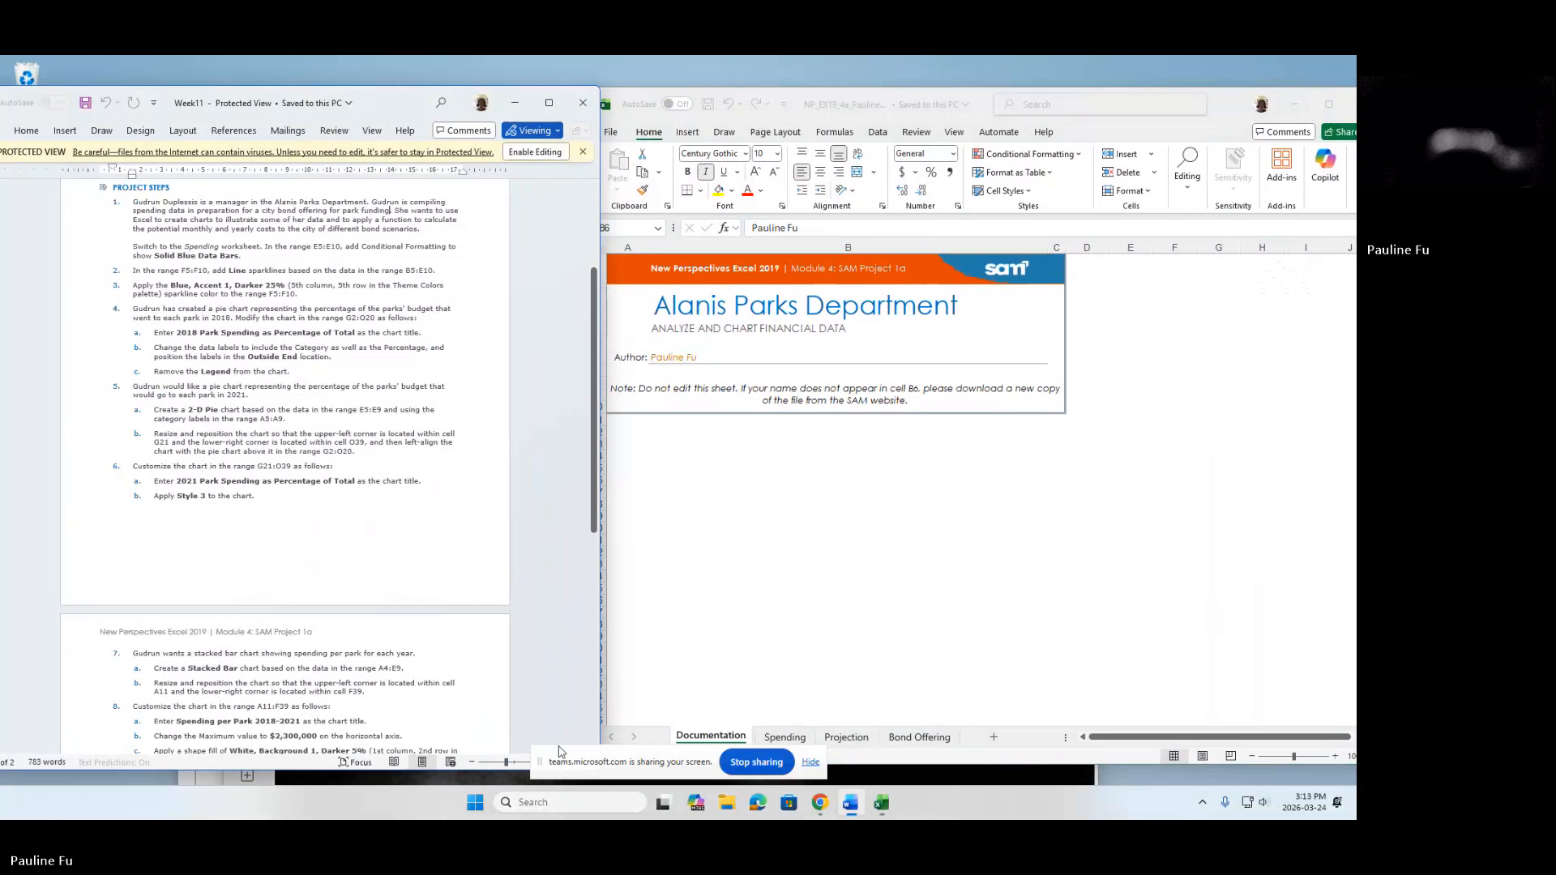
drag(567, 758, 698, 735)
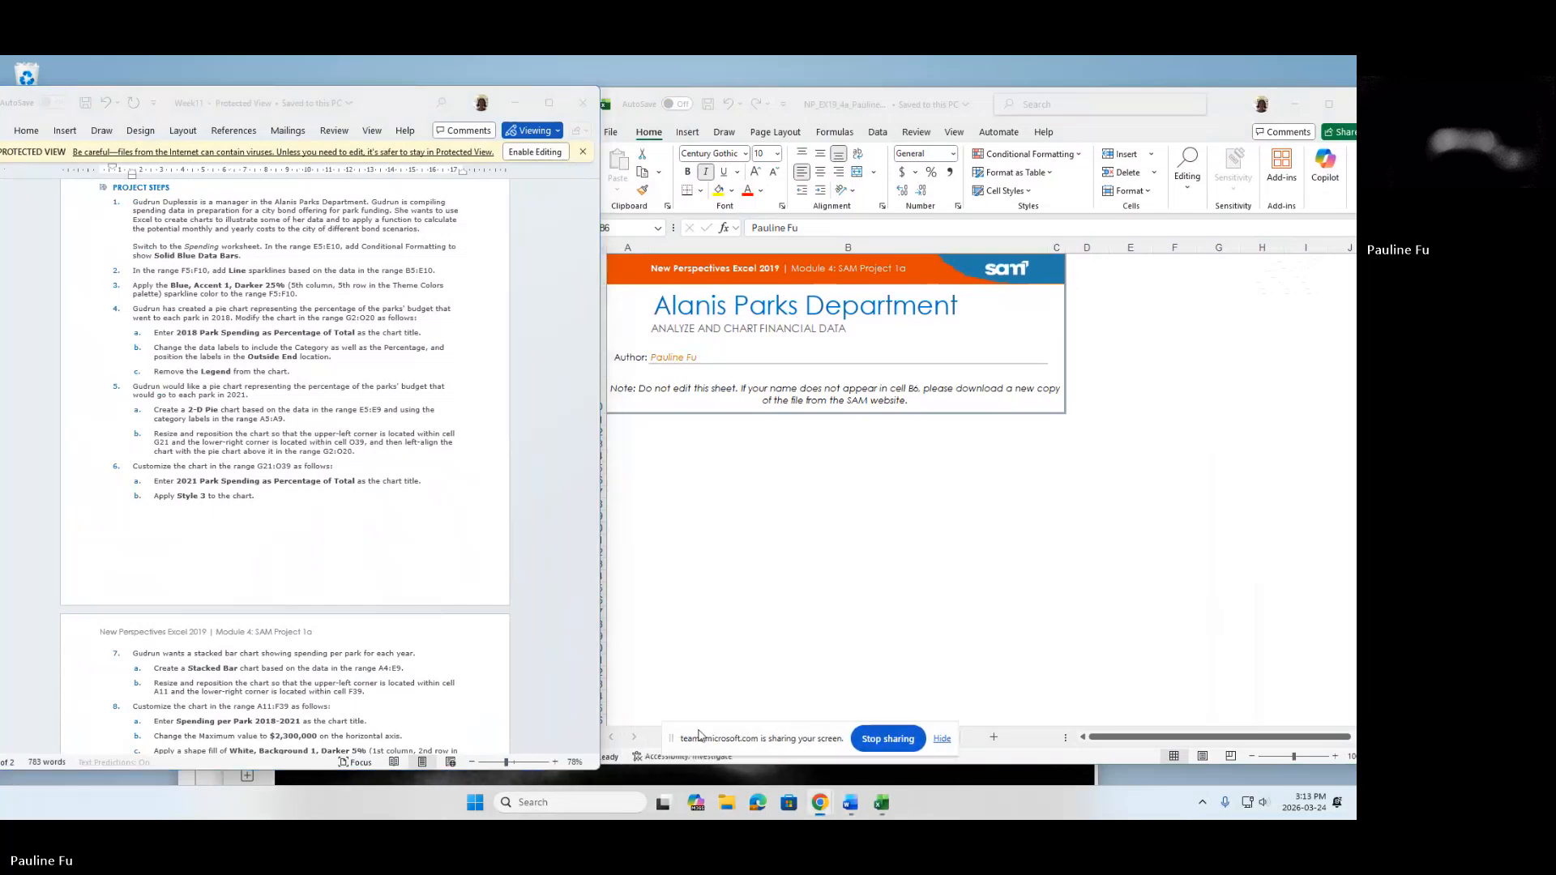
click(522, 767)
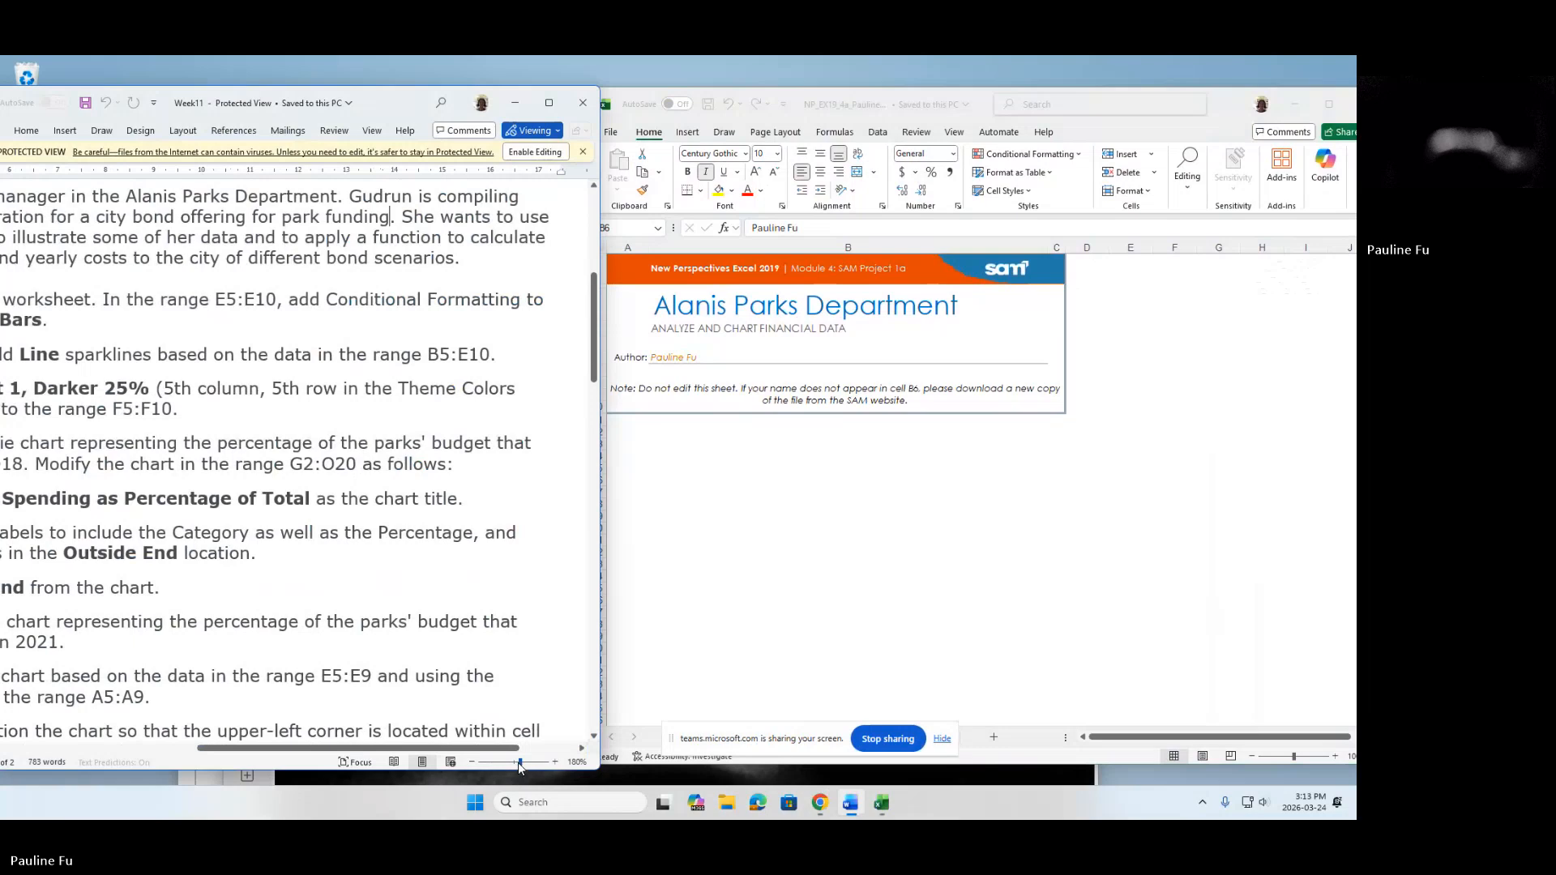
drag(519, 765, 518, 765)
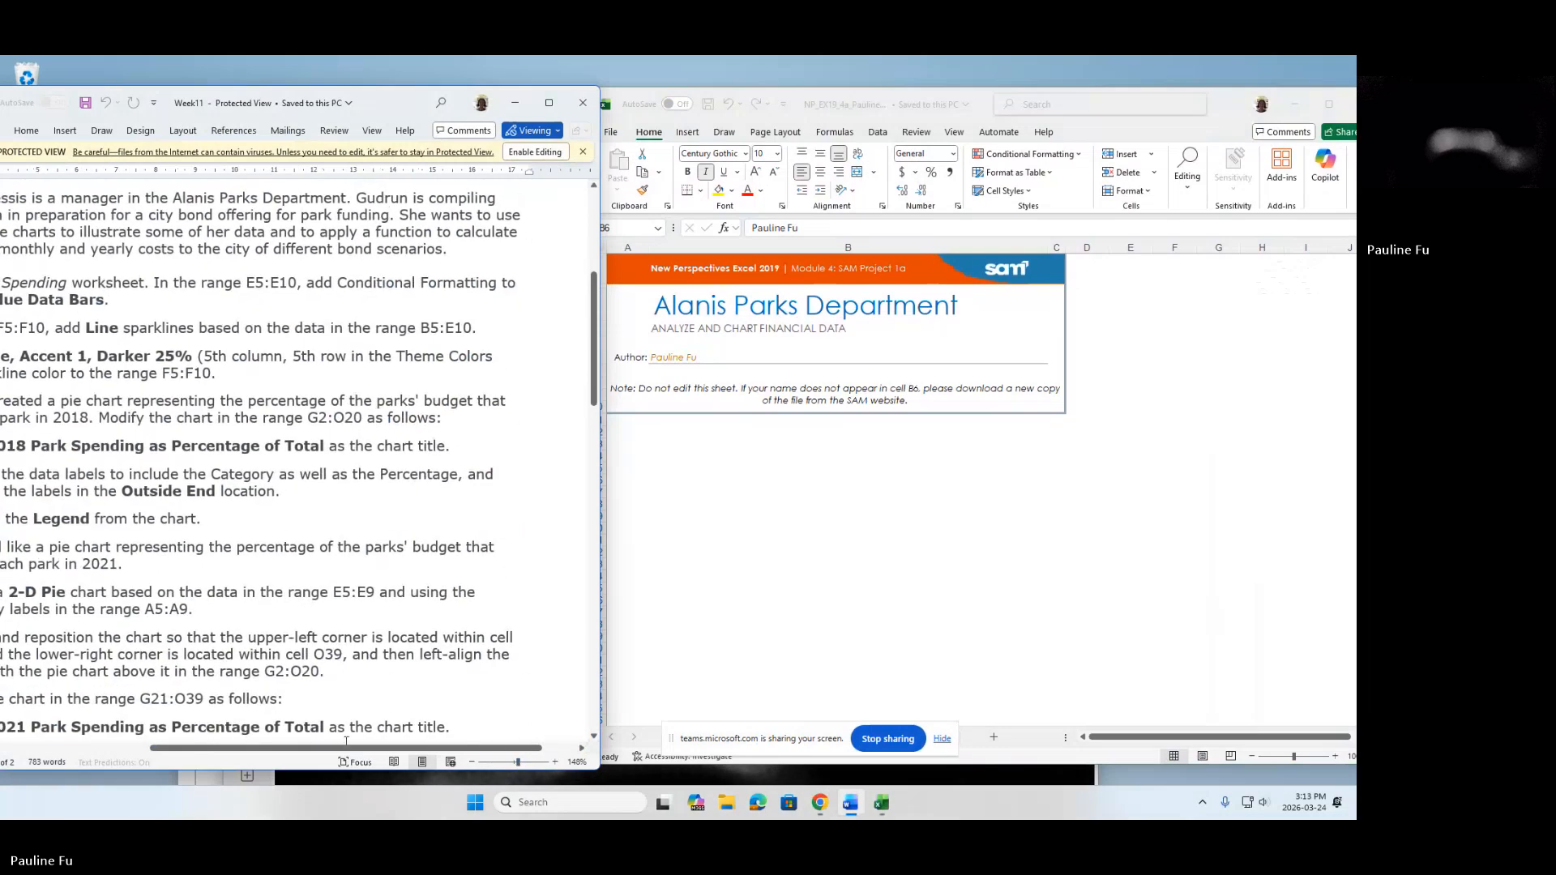
drag(346, 746, 267, 749)
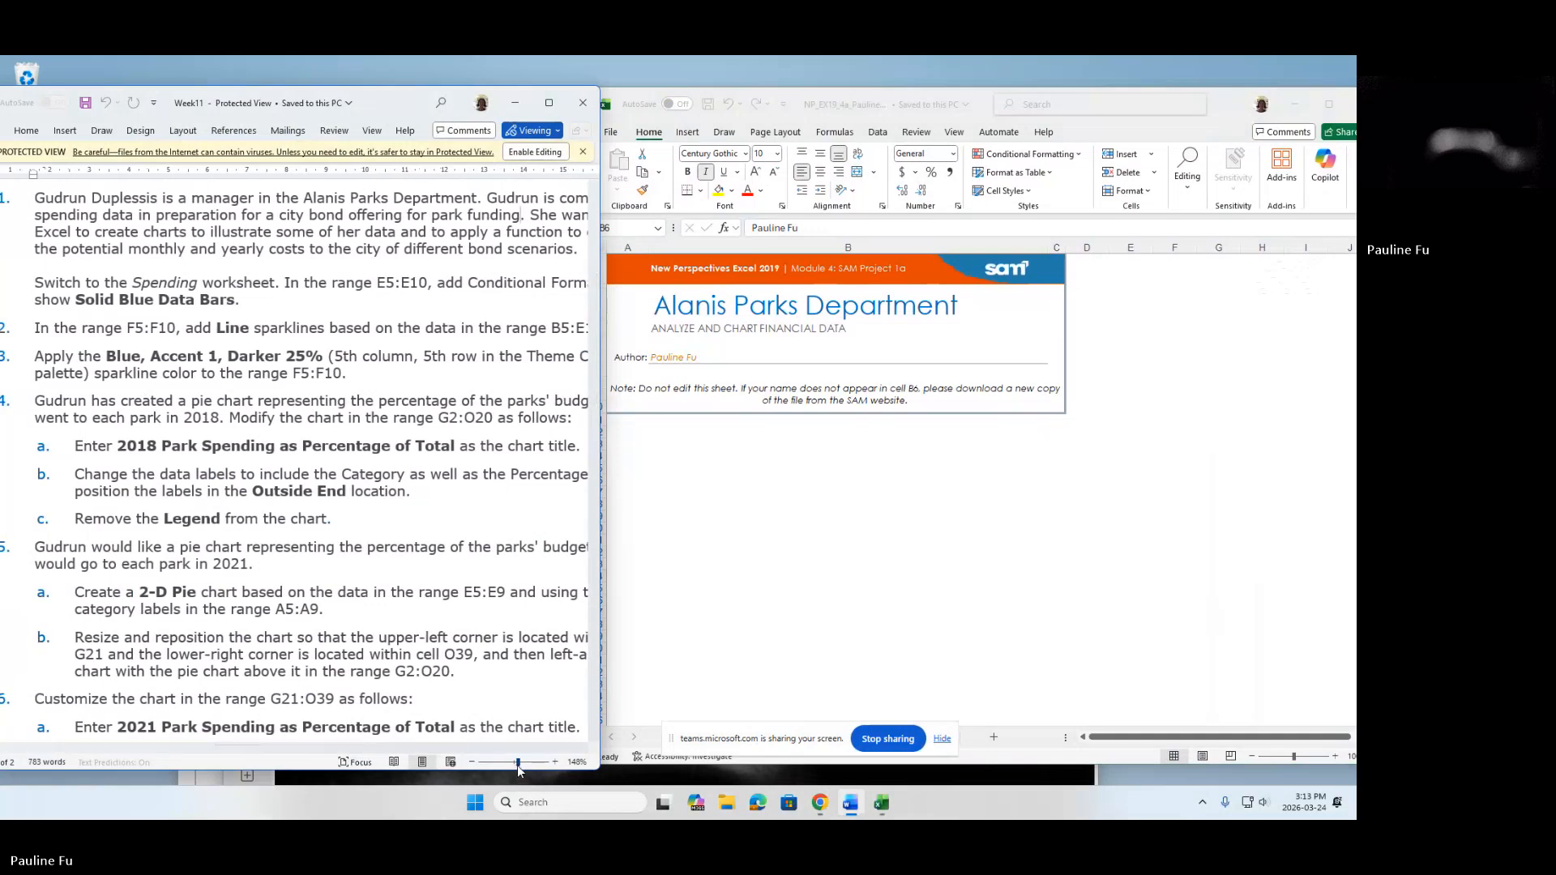
drag(518, 767, 518, 765)
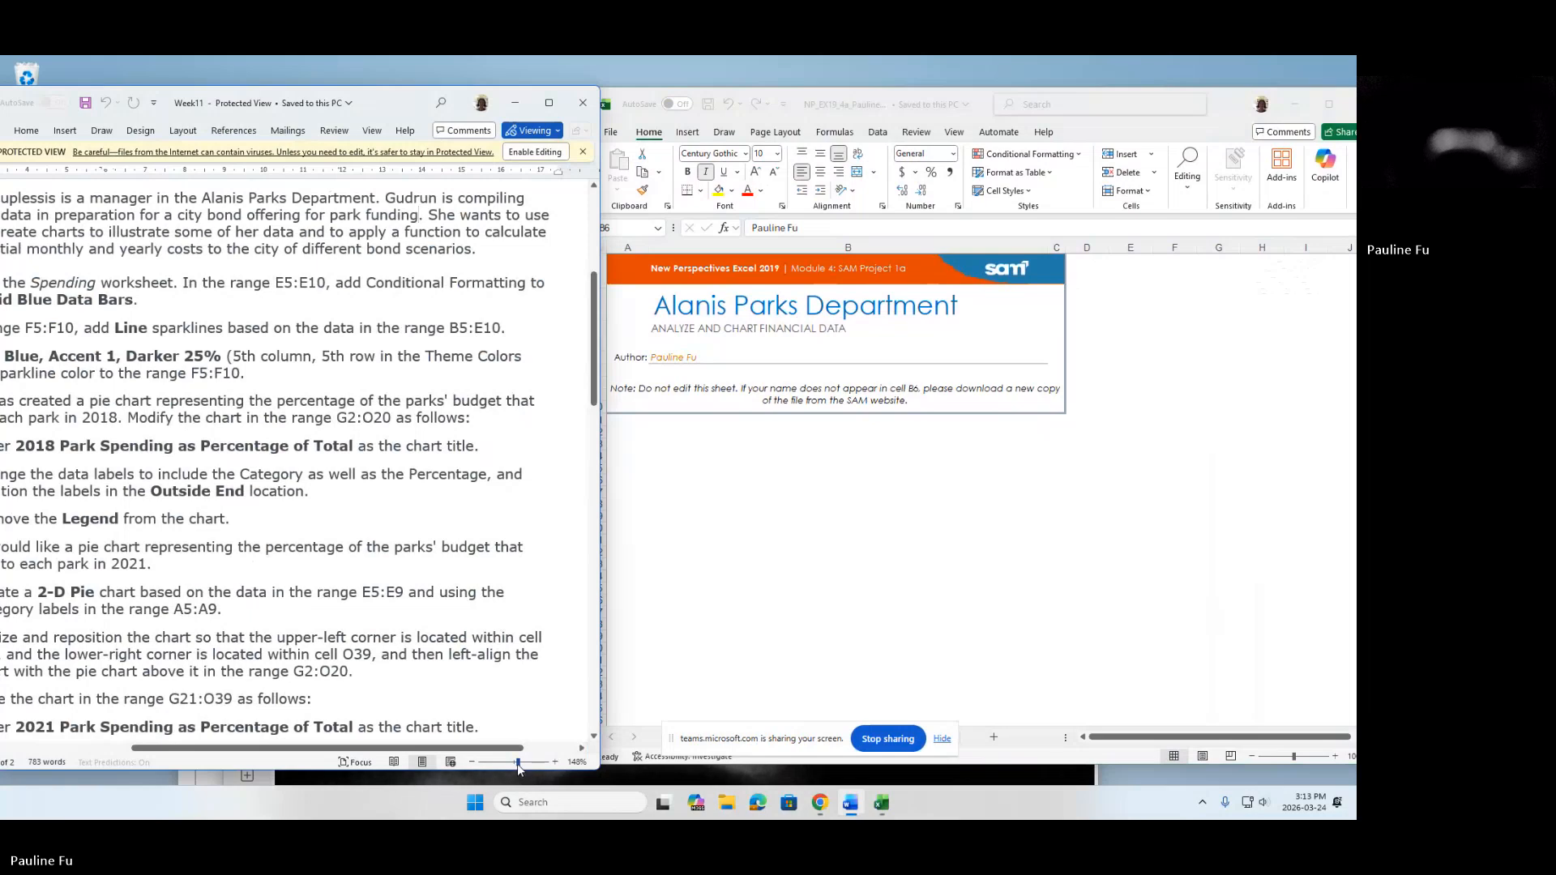
drag(350, 752, 294, 752)
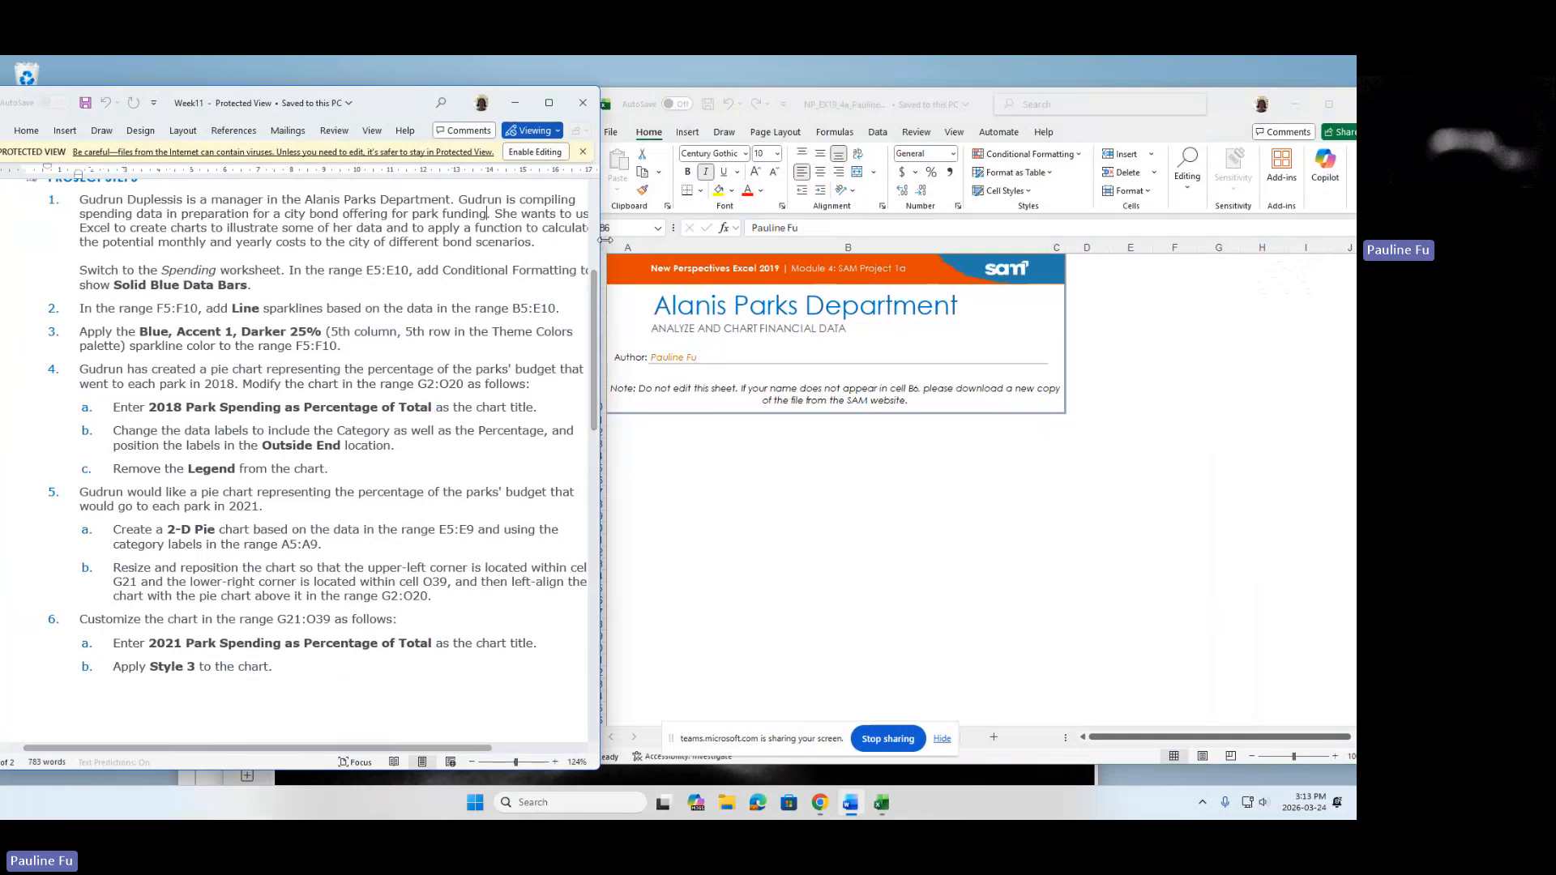
drag(606, 240, 632, 247)
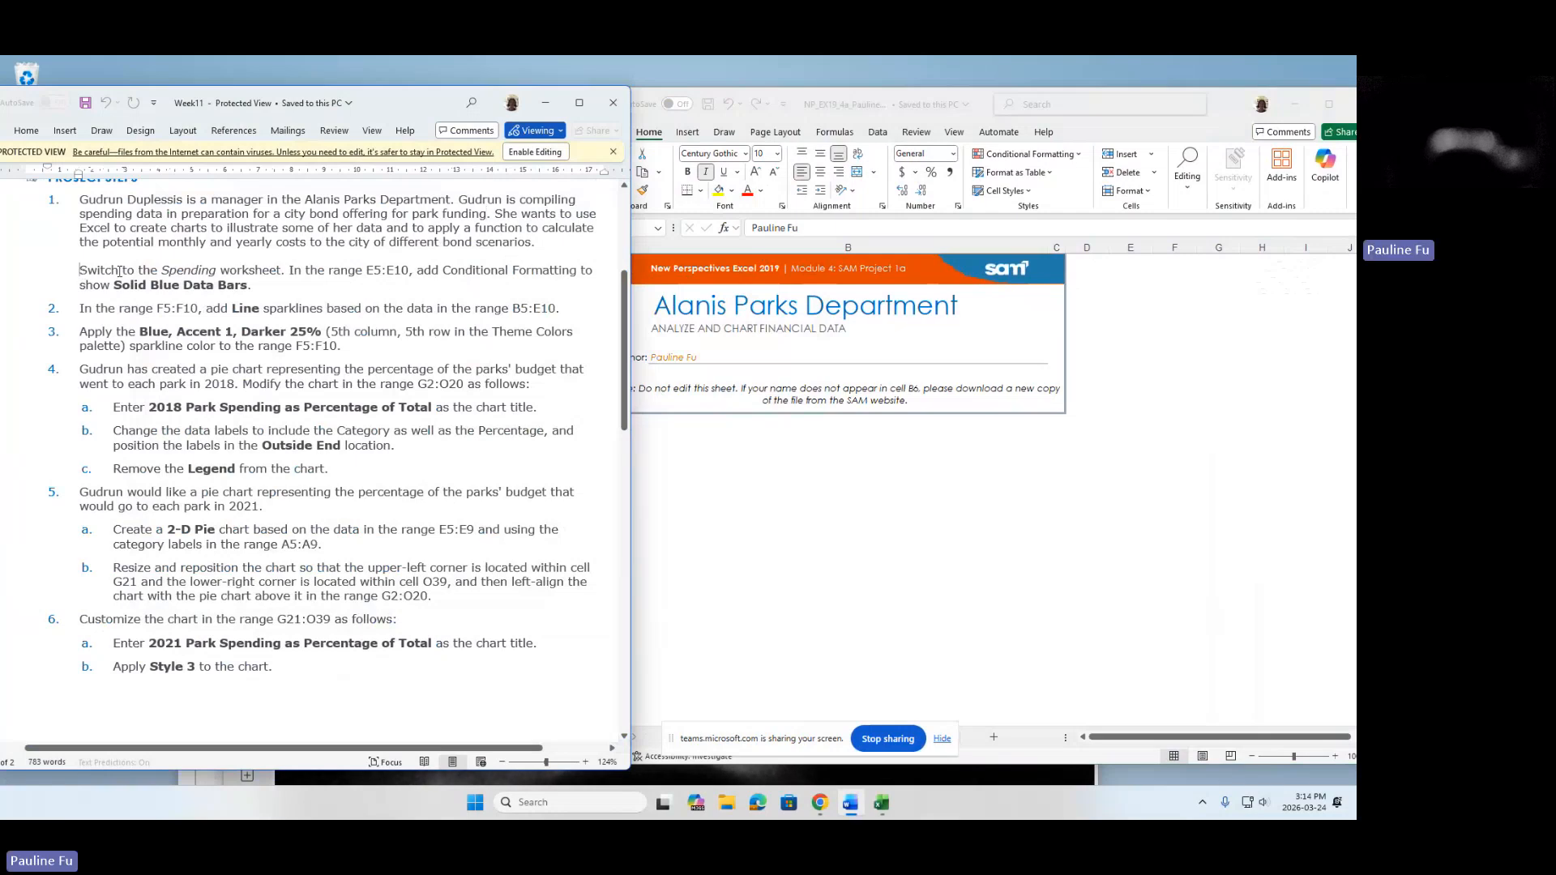
Highlight the project step 1 instruction about adding Solid Blue Data Bars to range E5:E10 on the Spending worksheet.
drag(82, 274, 254, 273)
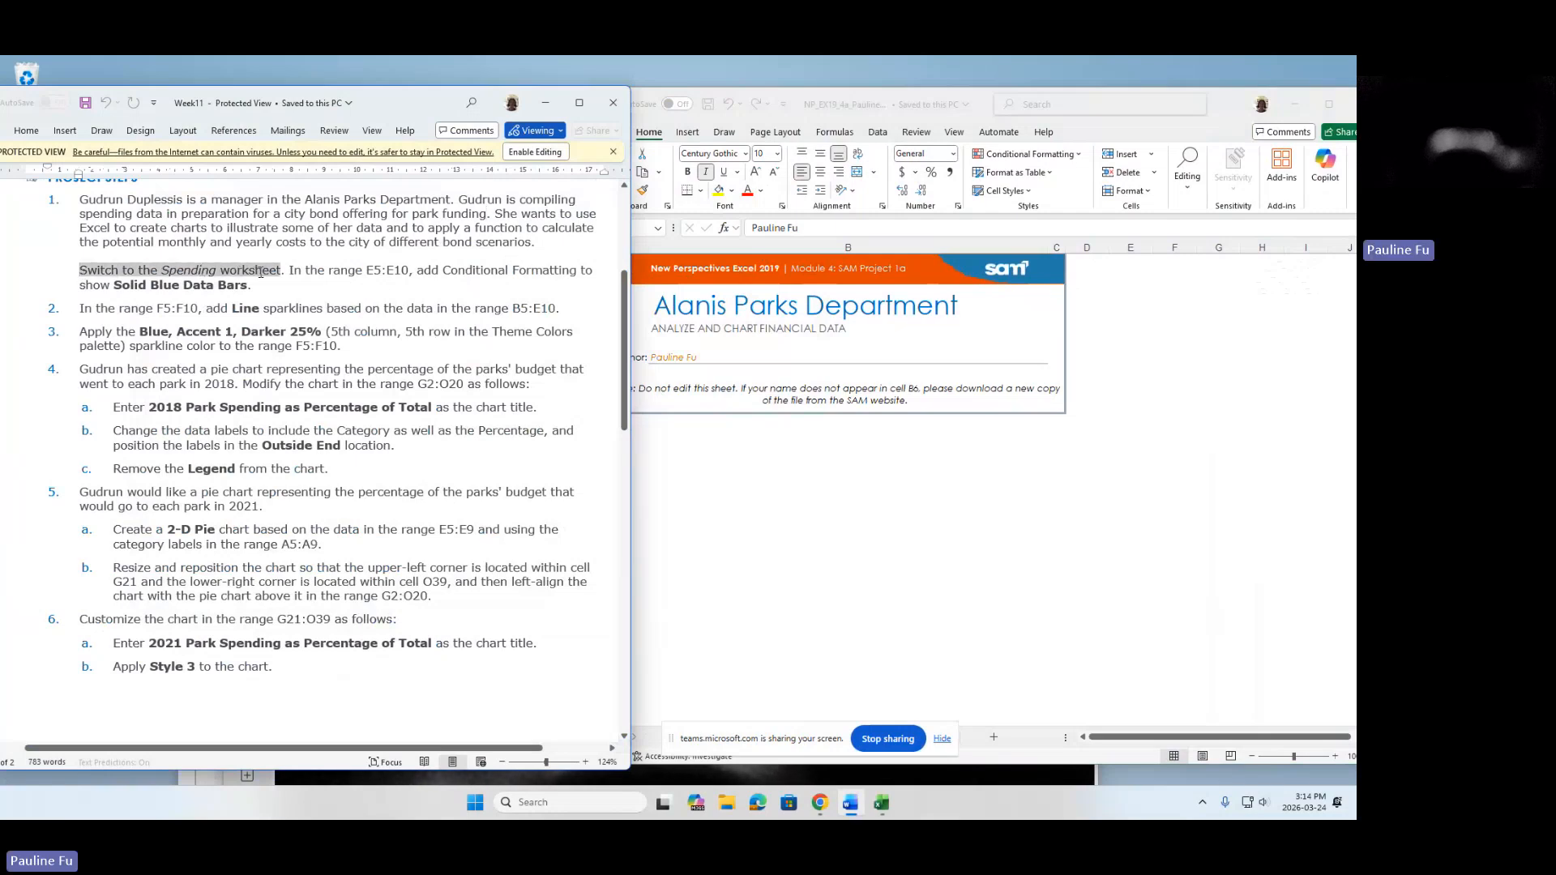
drag(259, 273, 397, 268)
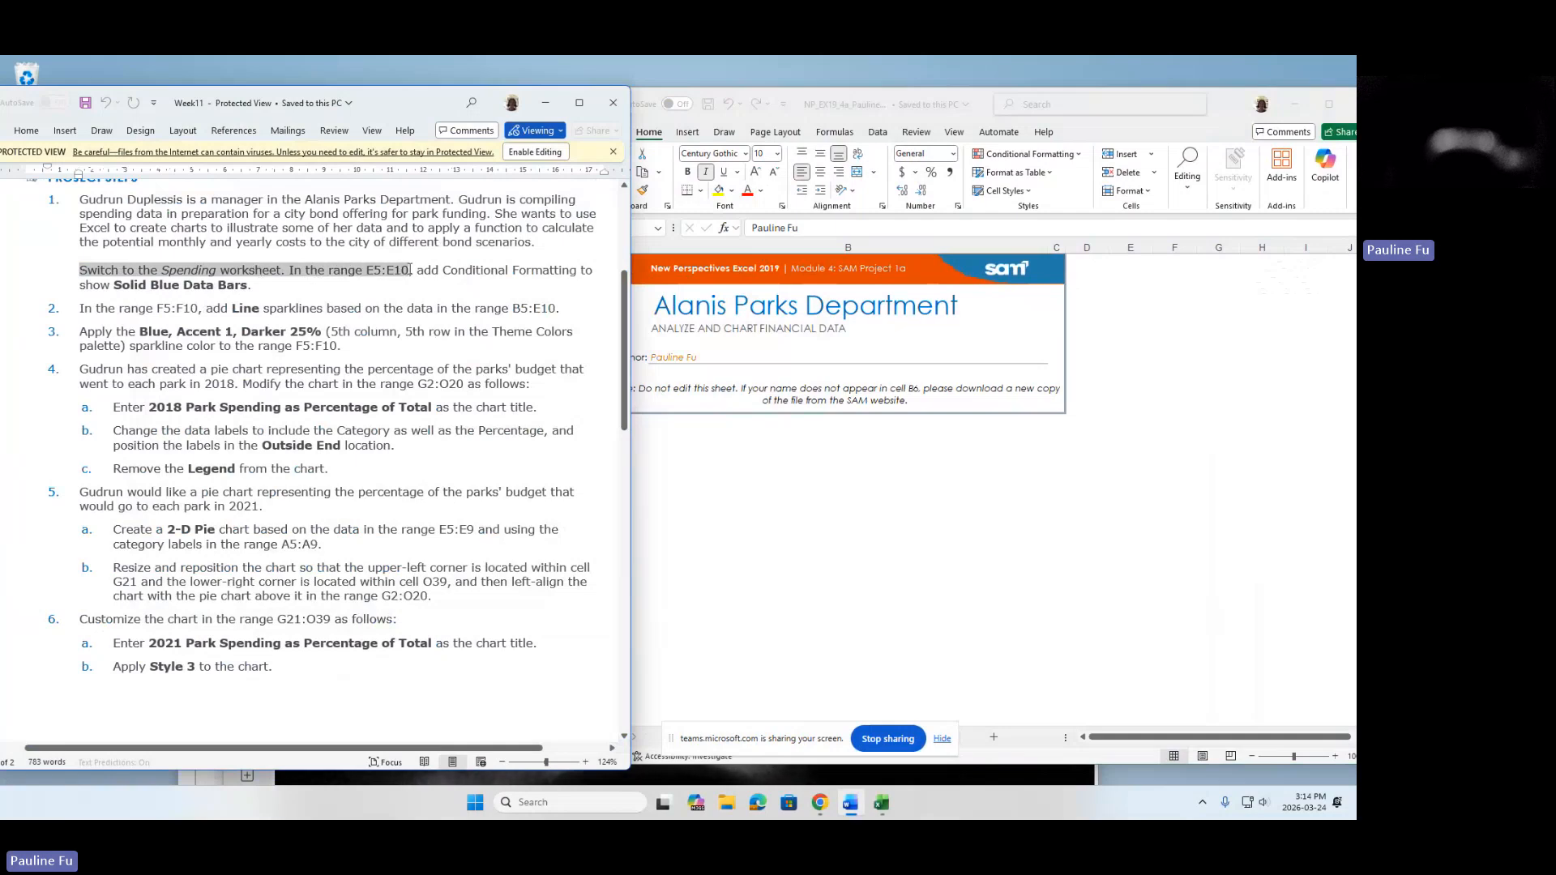
drag(405, 276, 404, 283)
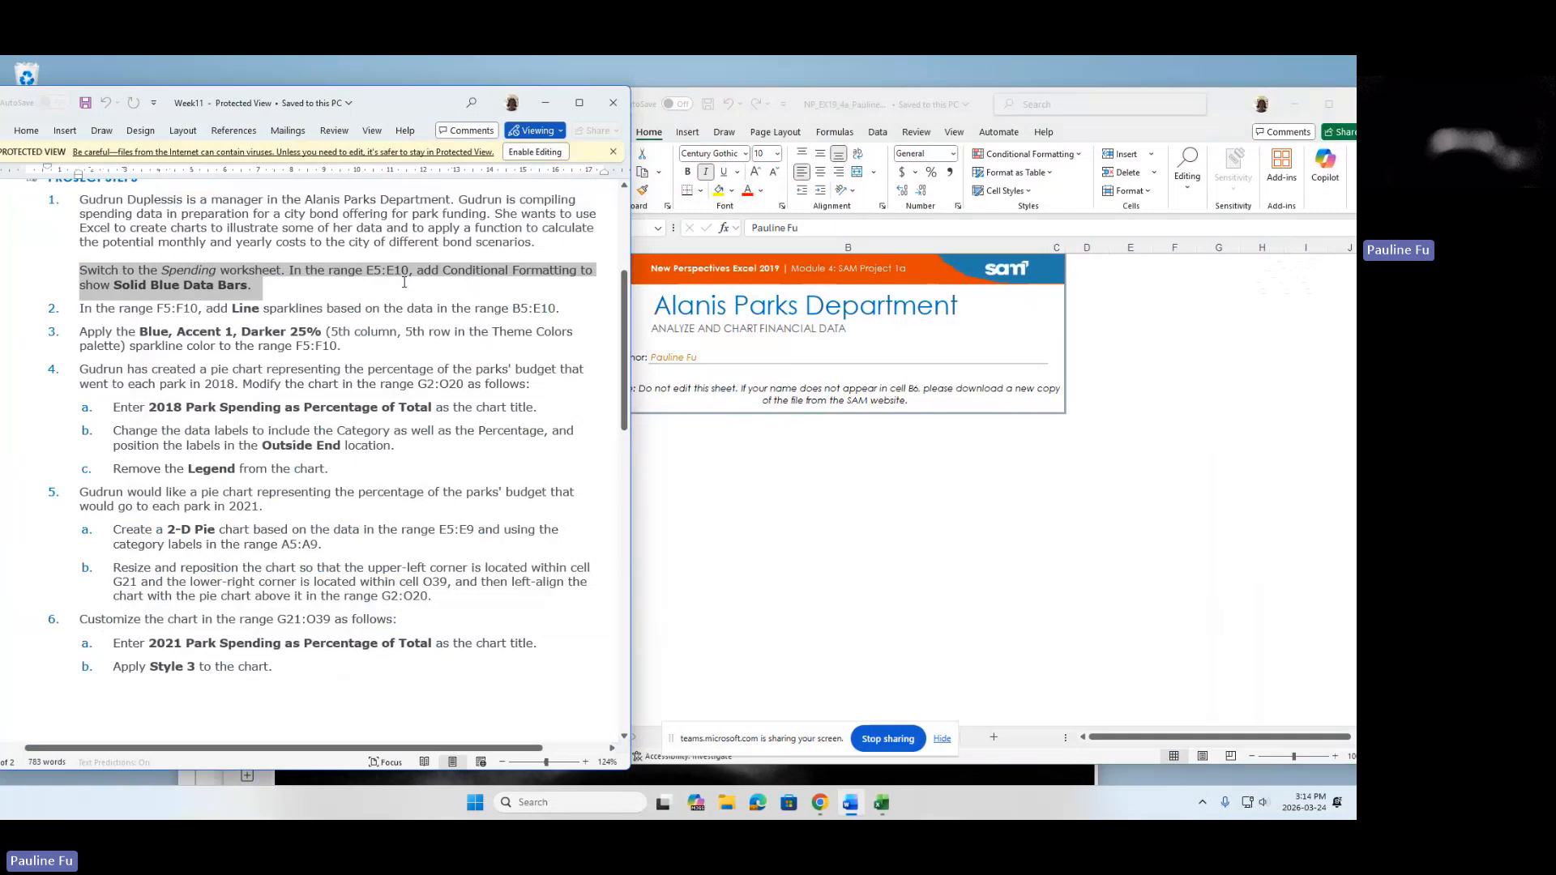
drag(626, 340, 626, 338)
Move the workbook window and the screen-sharing bar so the sheet tabs are uncovered, and switch to the Spending worksheet.
click(843, 445)
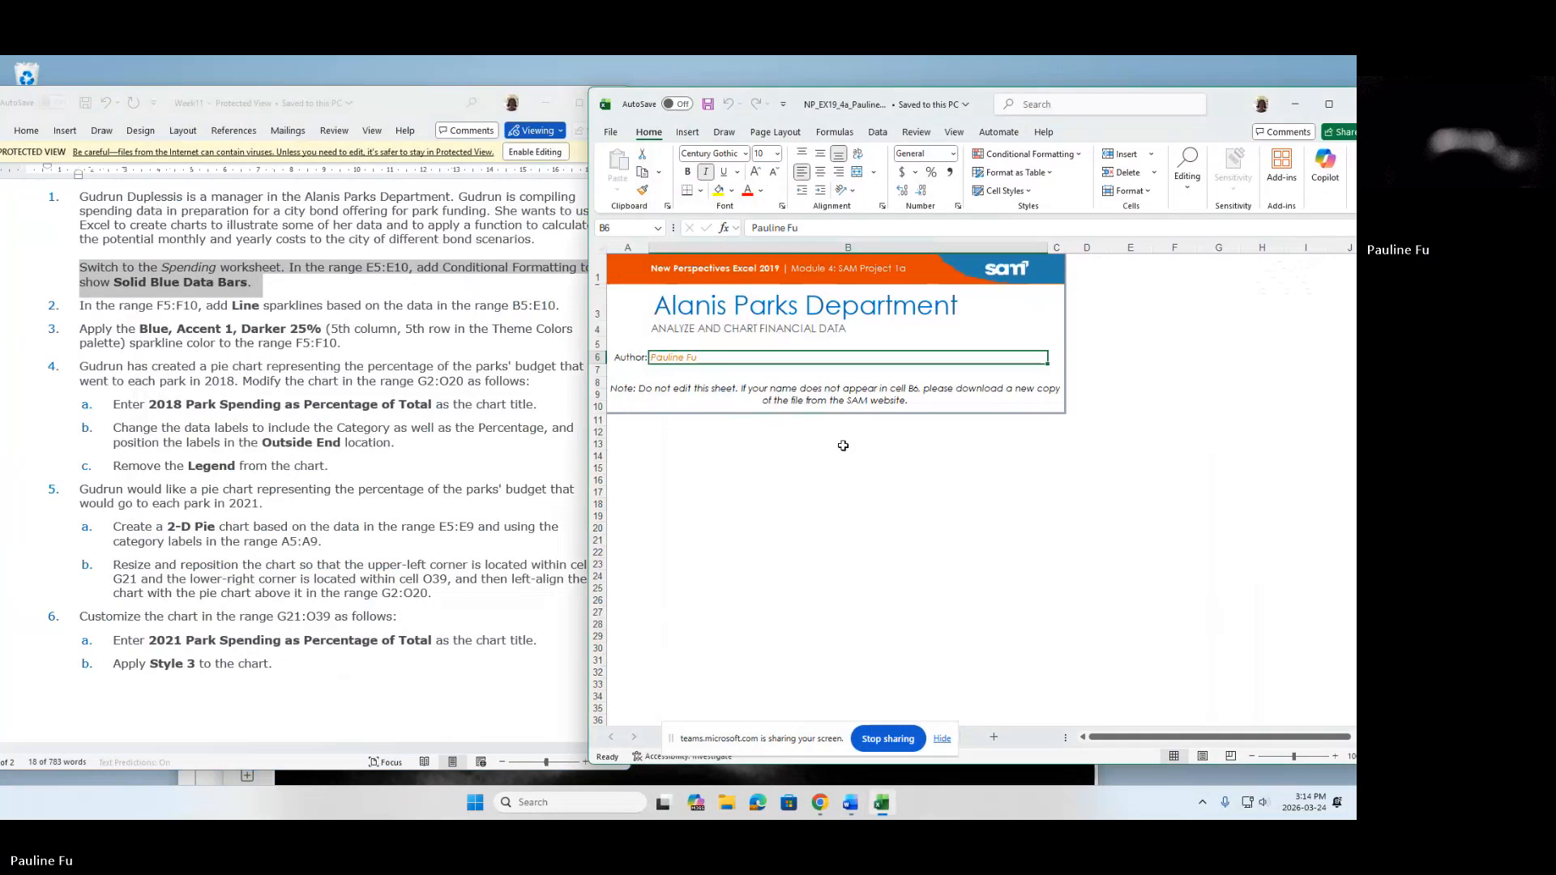
drag(990, 88, 988, 57)
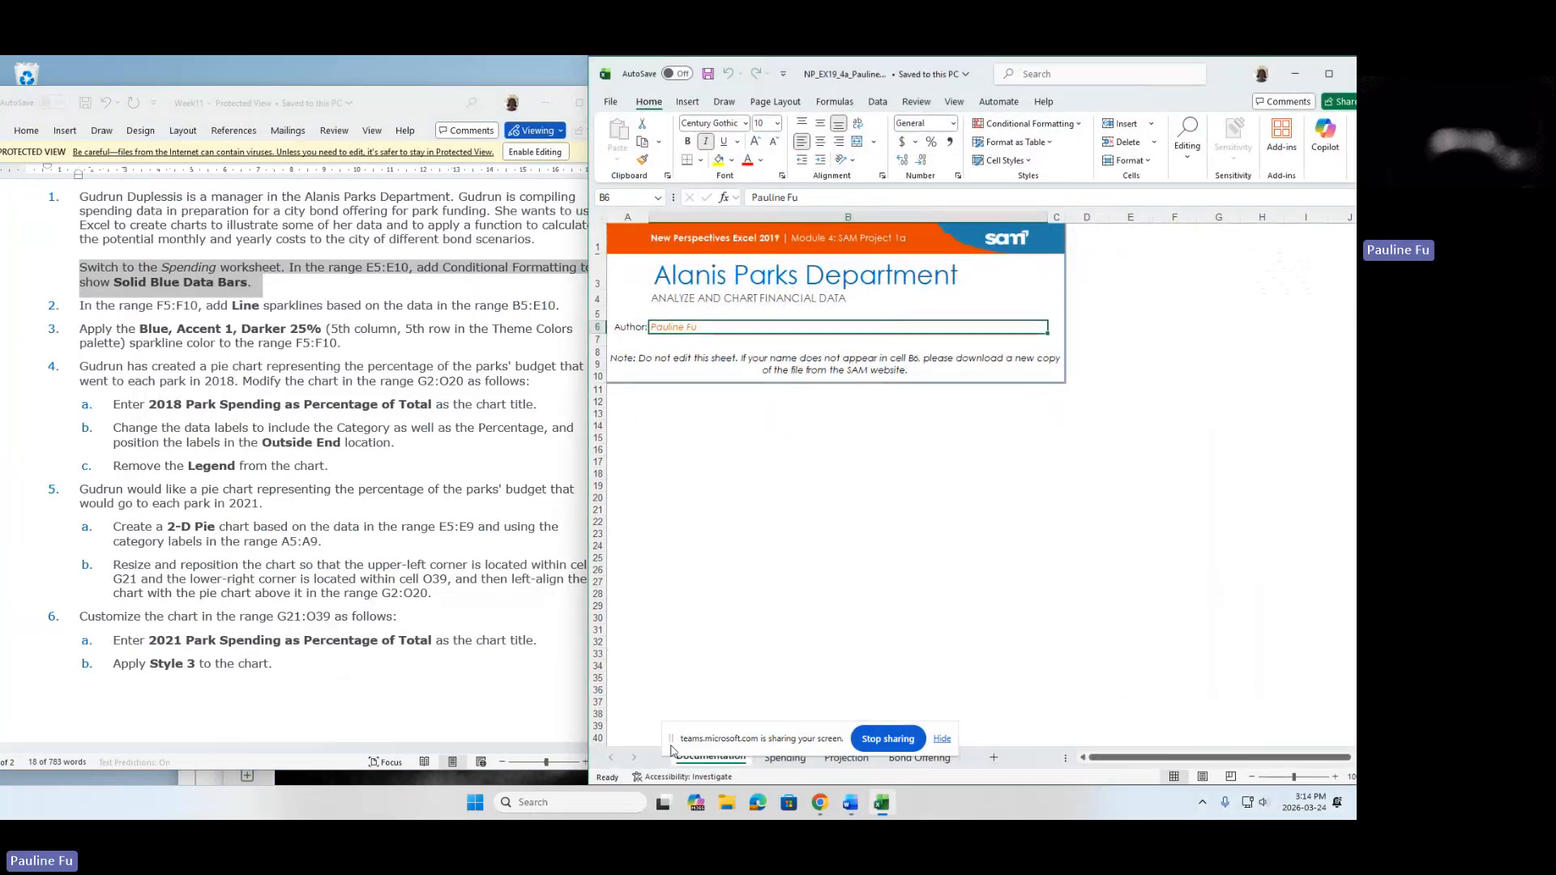
drag(671, 750, 273, 709)
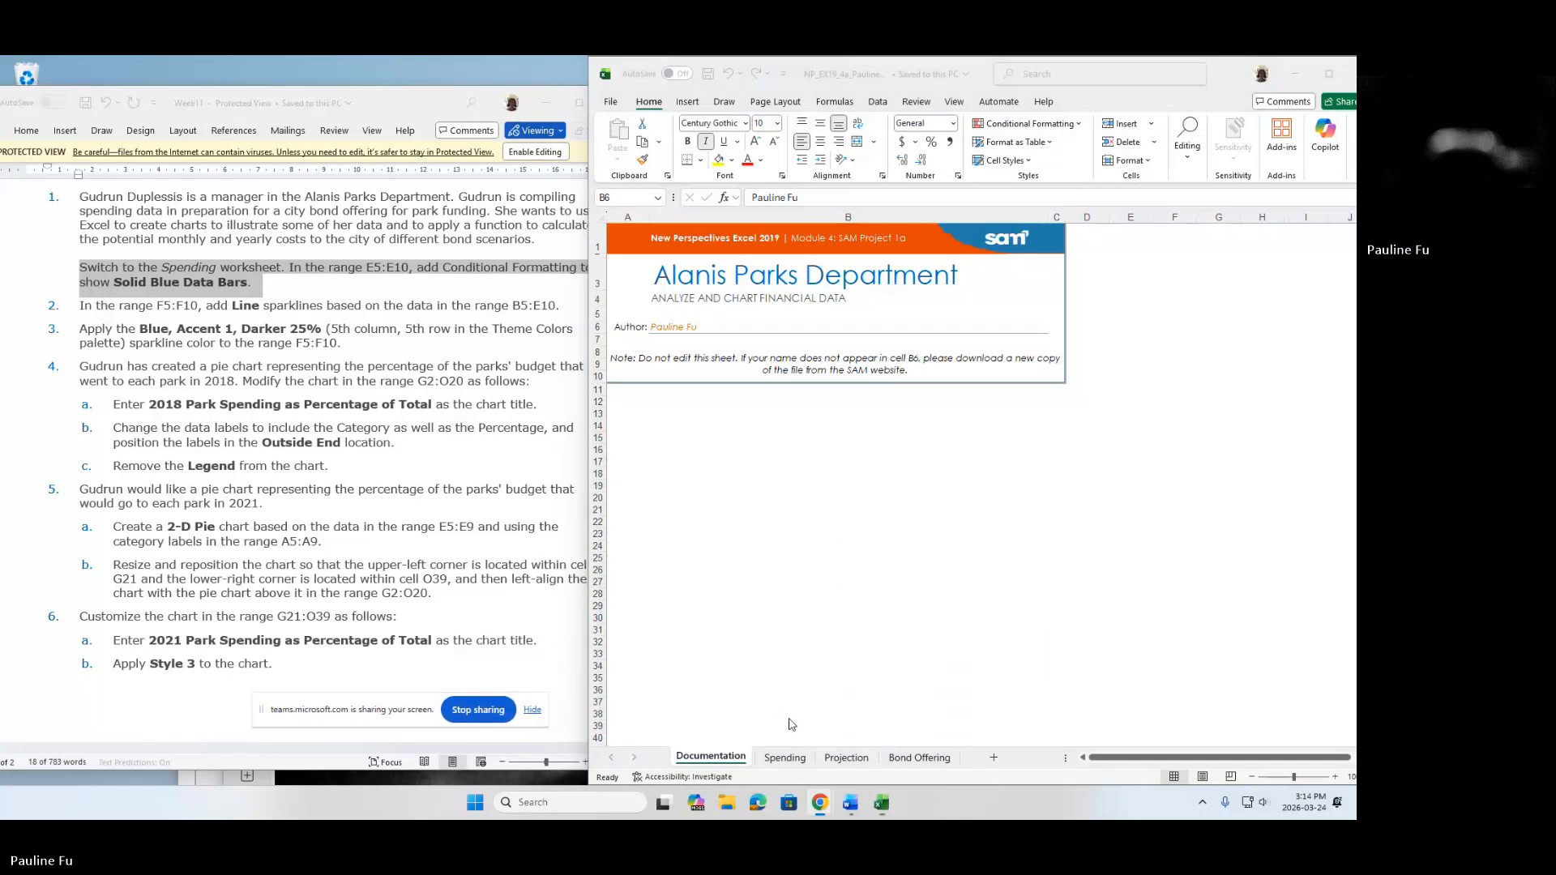
click(794, 768)
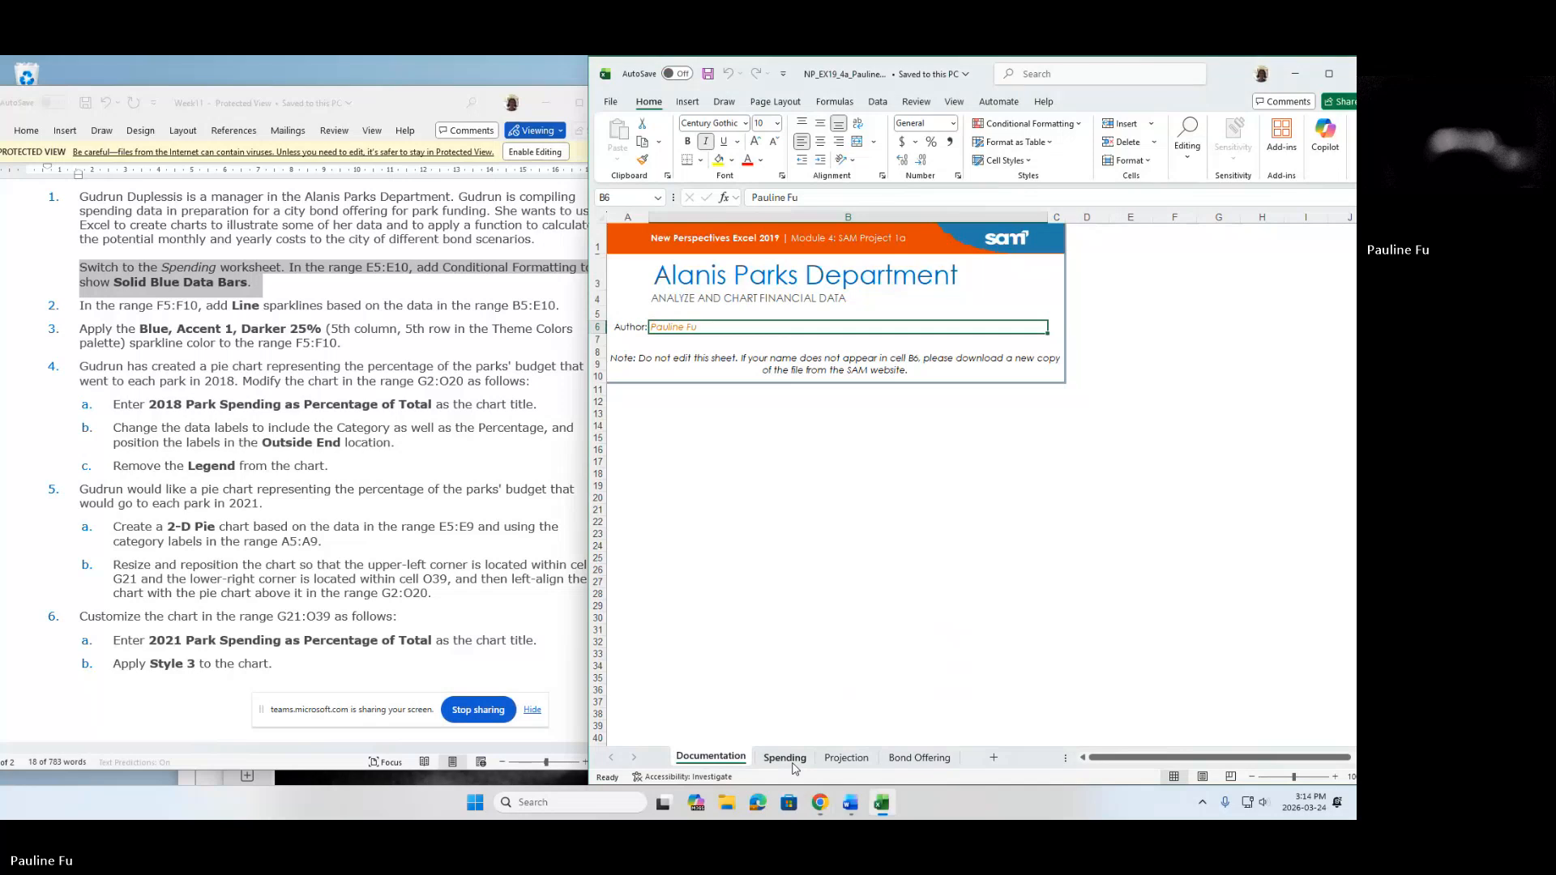
Switch to the Spending worksheet and add Solid Fill blue data bars to the range E5:E10 with conditional formatting.
click(786, 759)
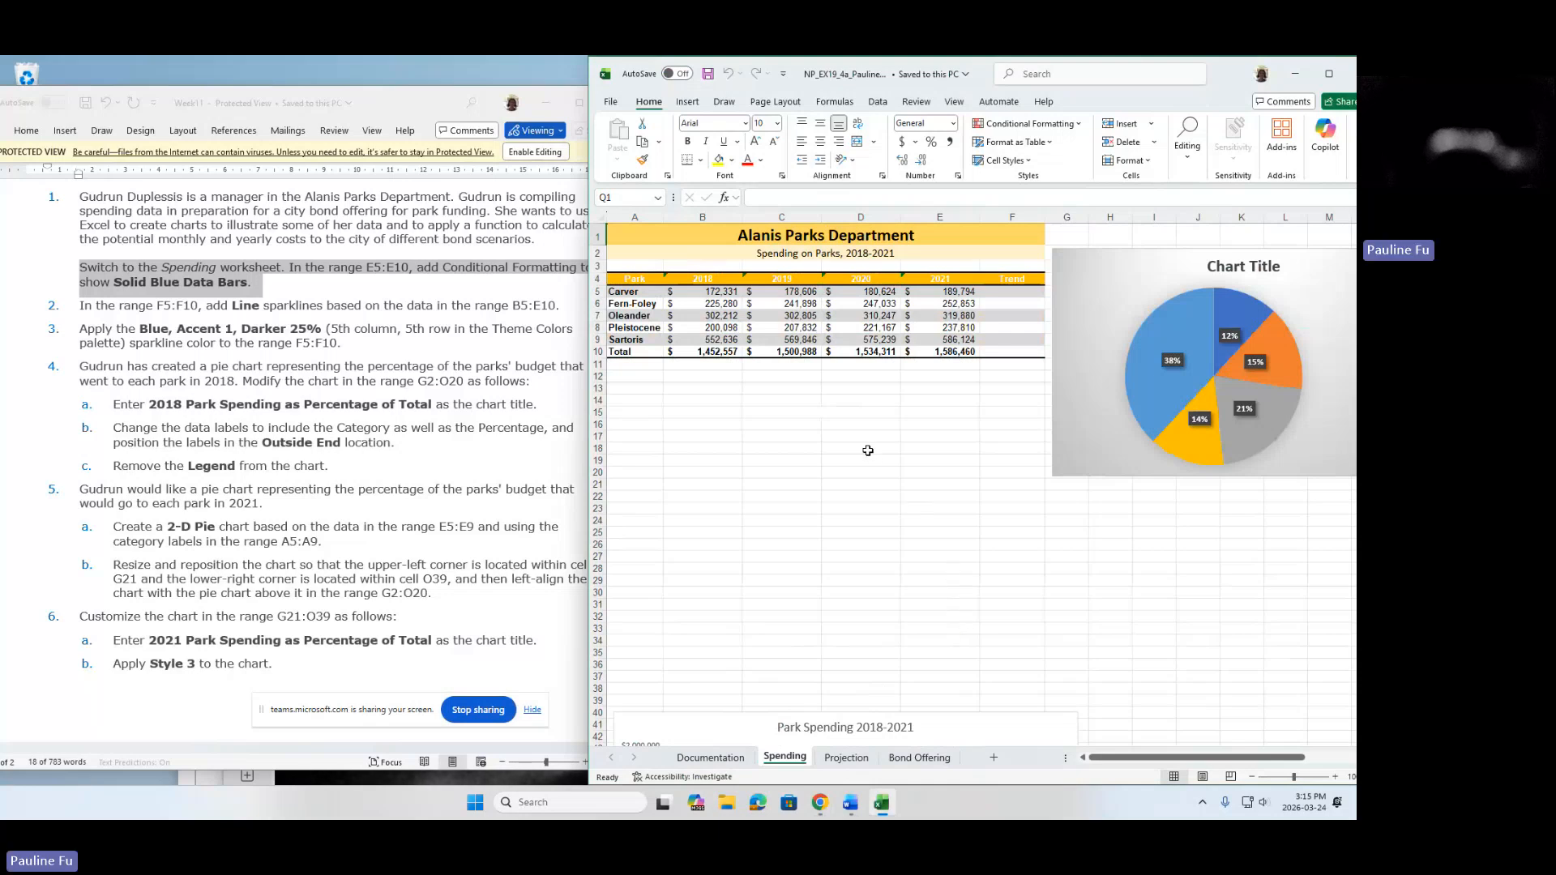
drag(940, 292, 946, 347)
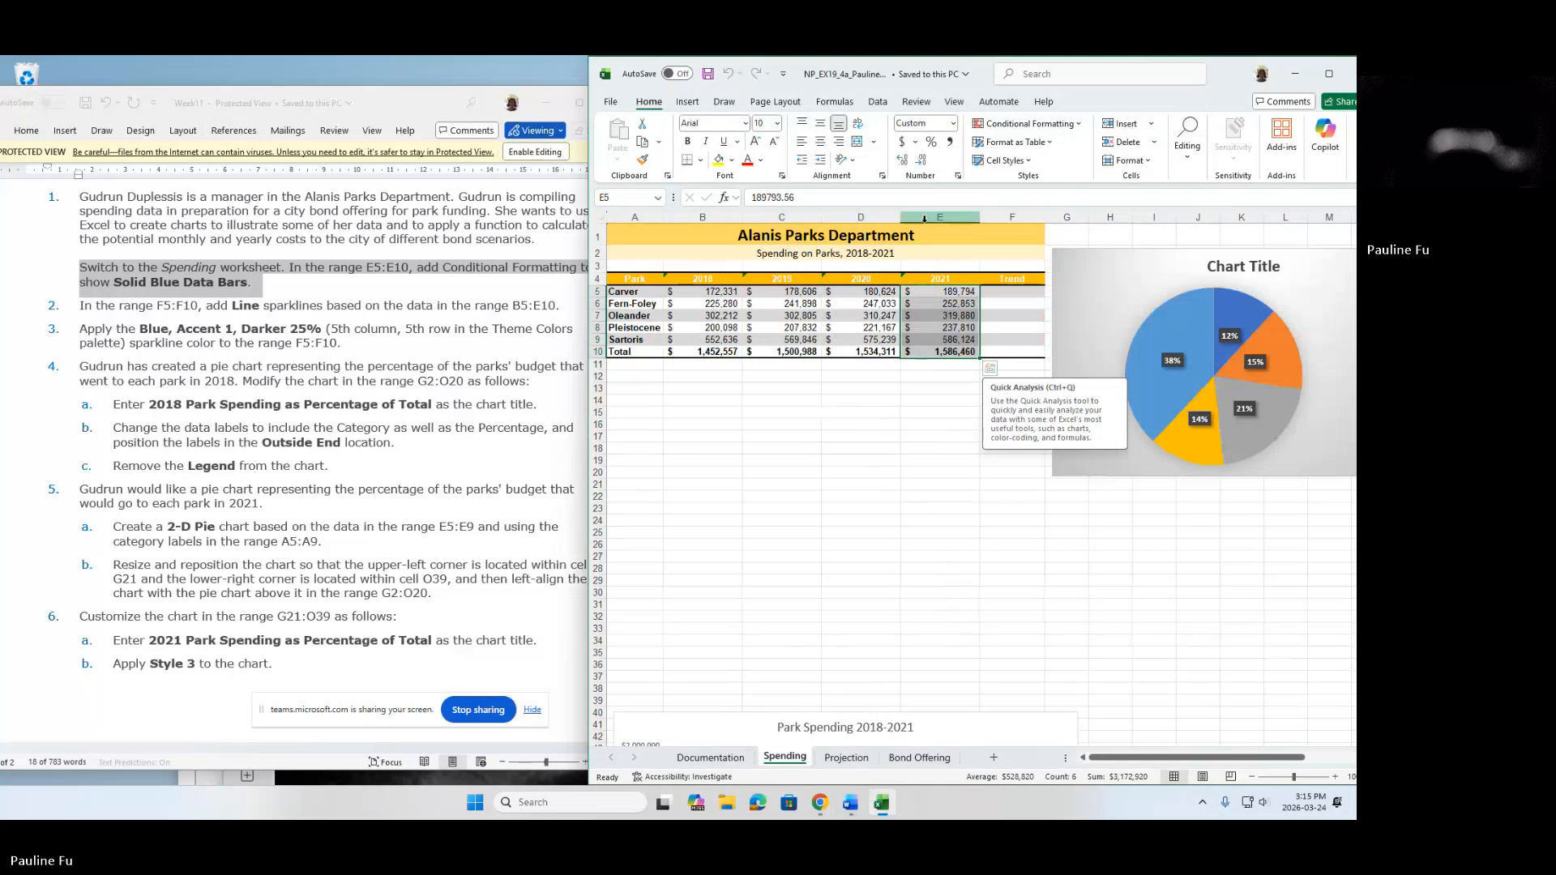
click(878, 102)
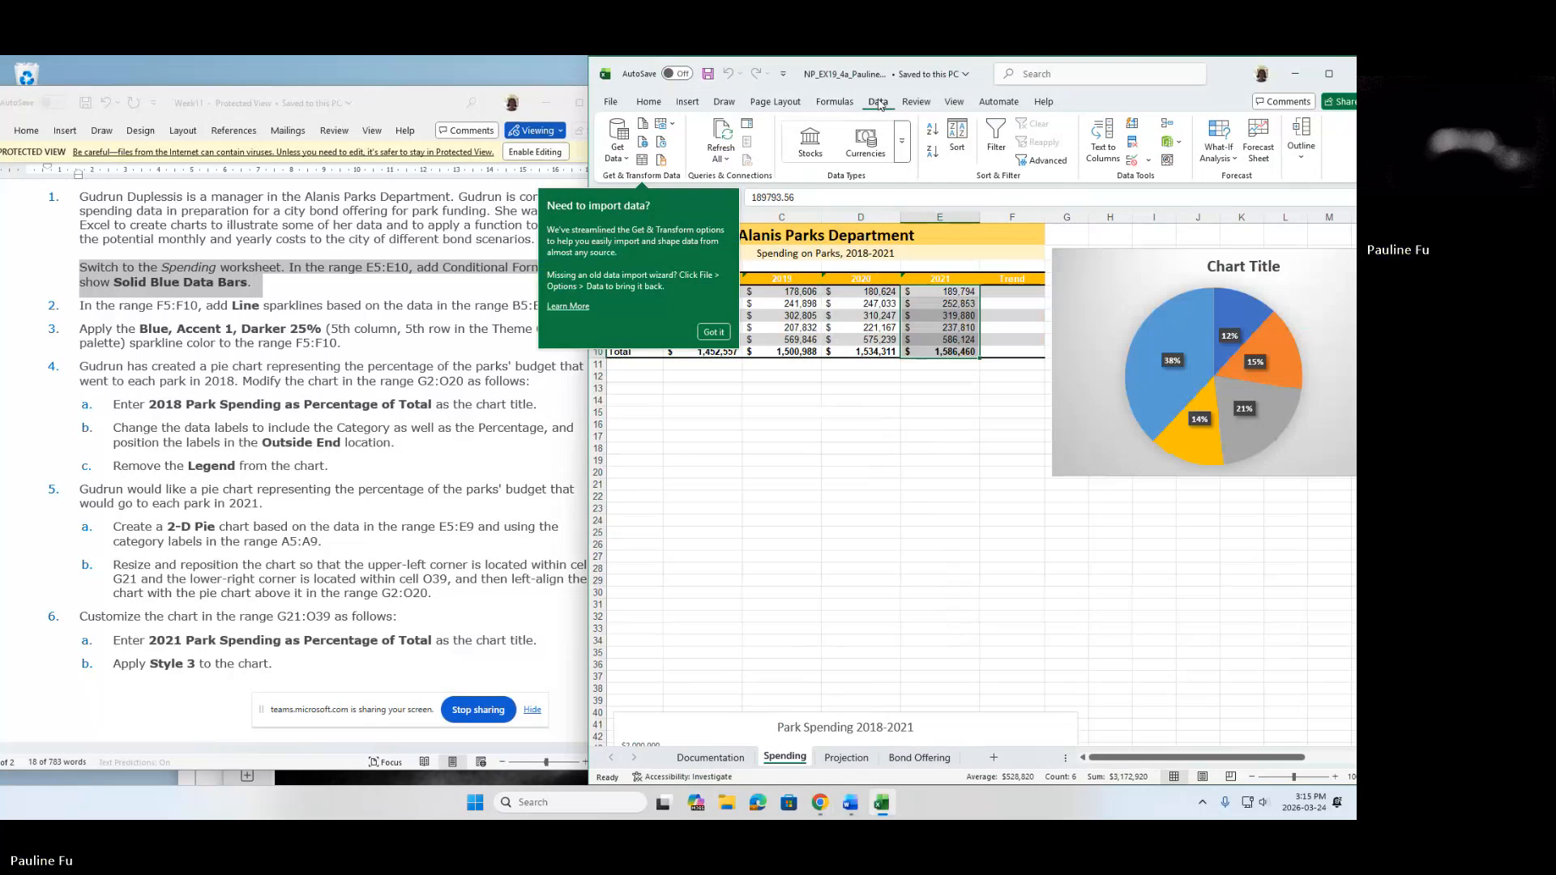
click(648, 104)
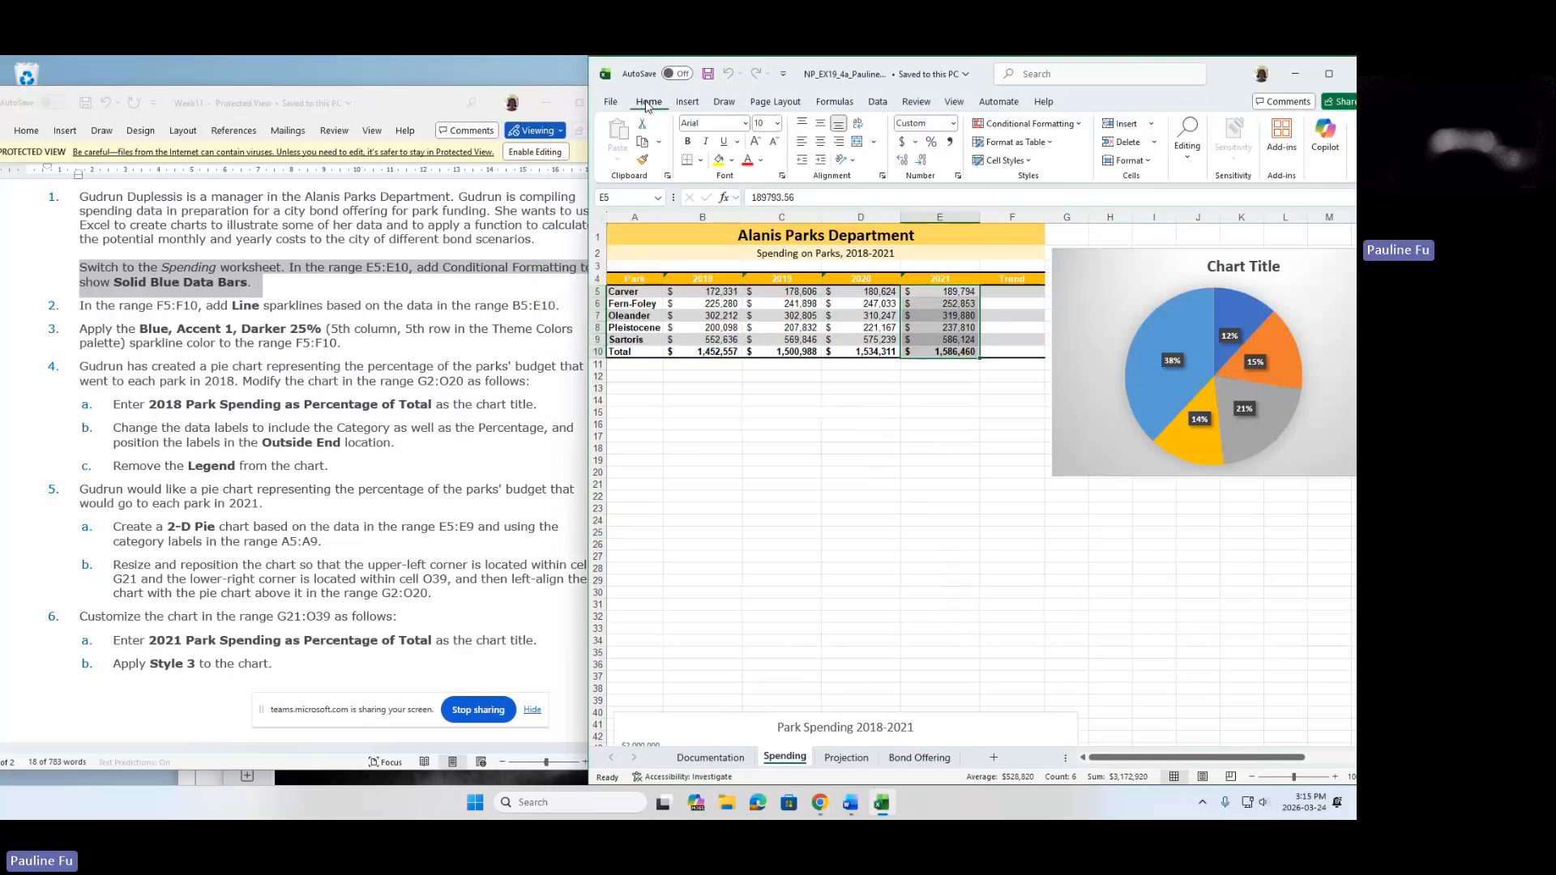
click(1079, 124)
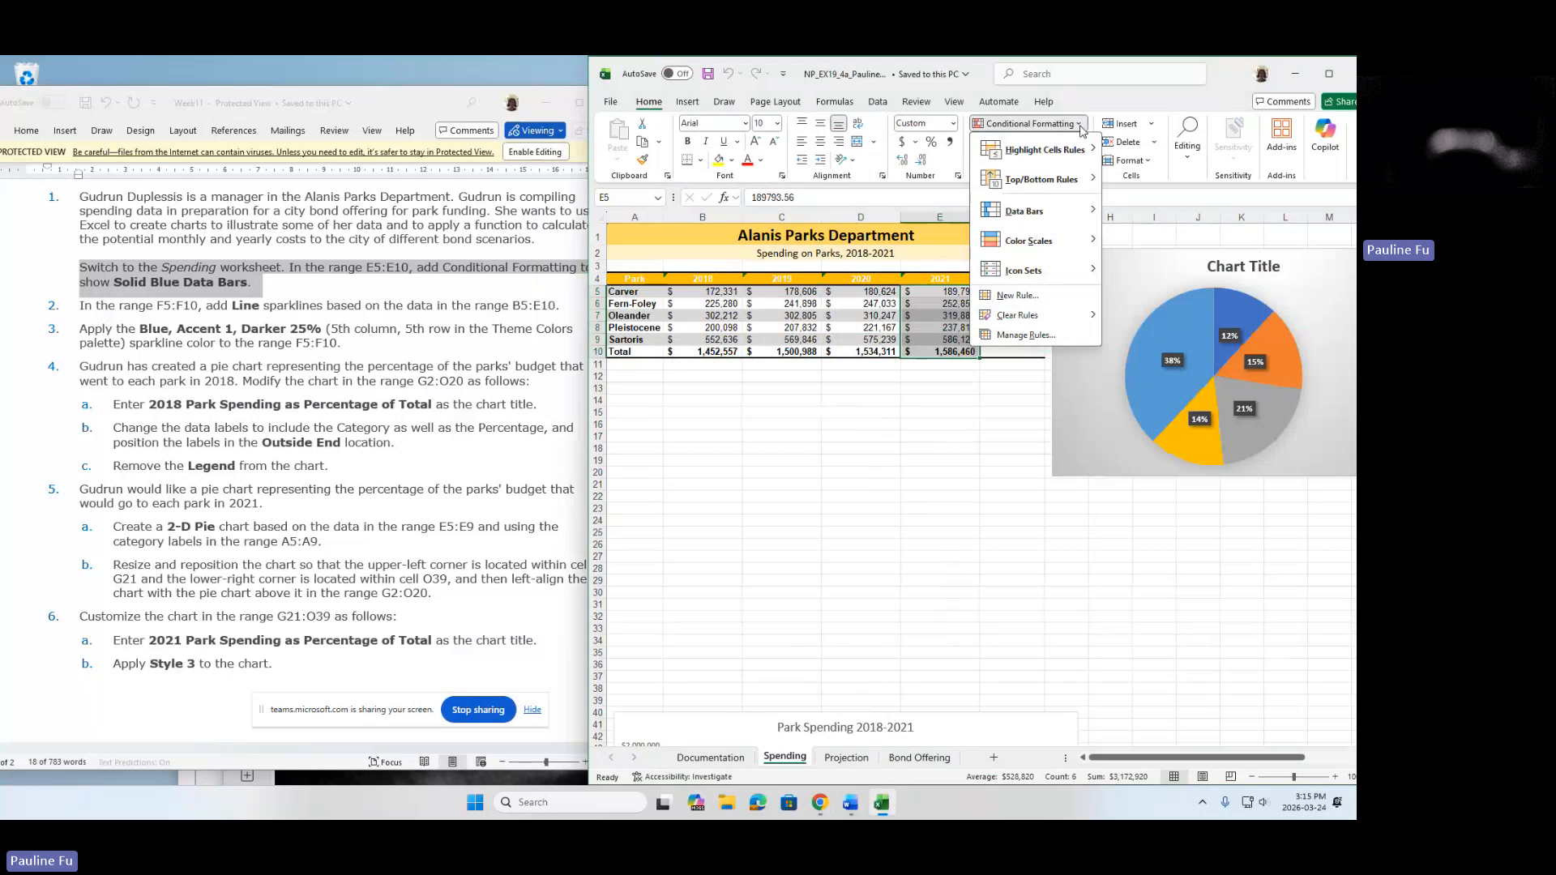
mouse_move(1092, 218)
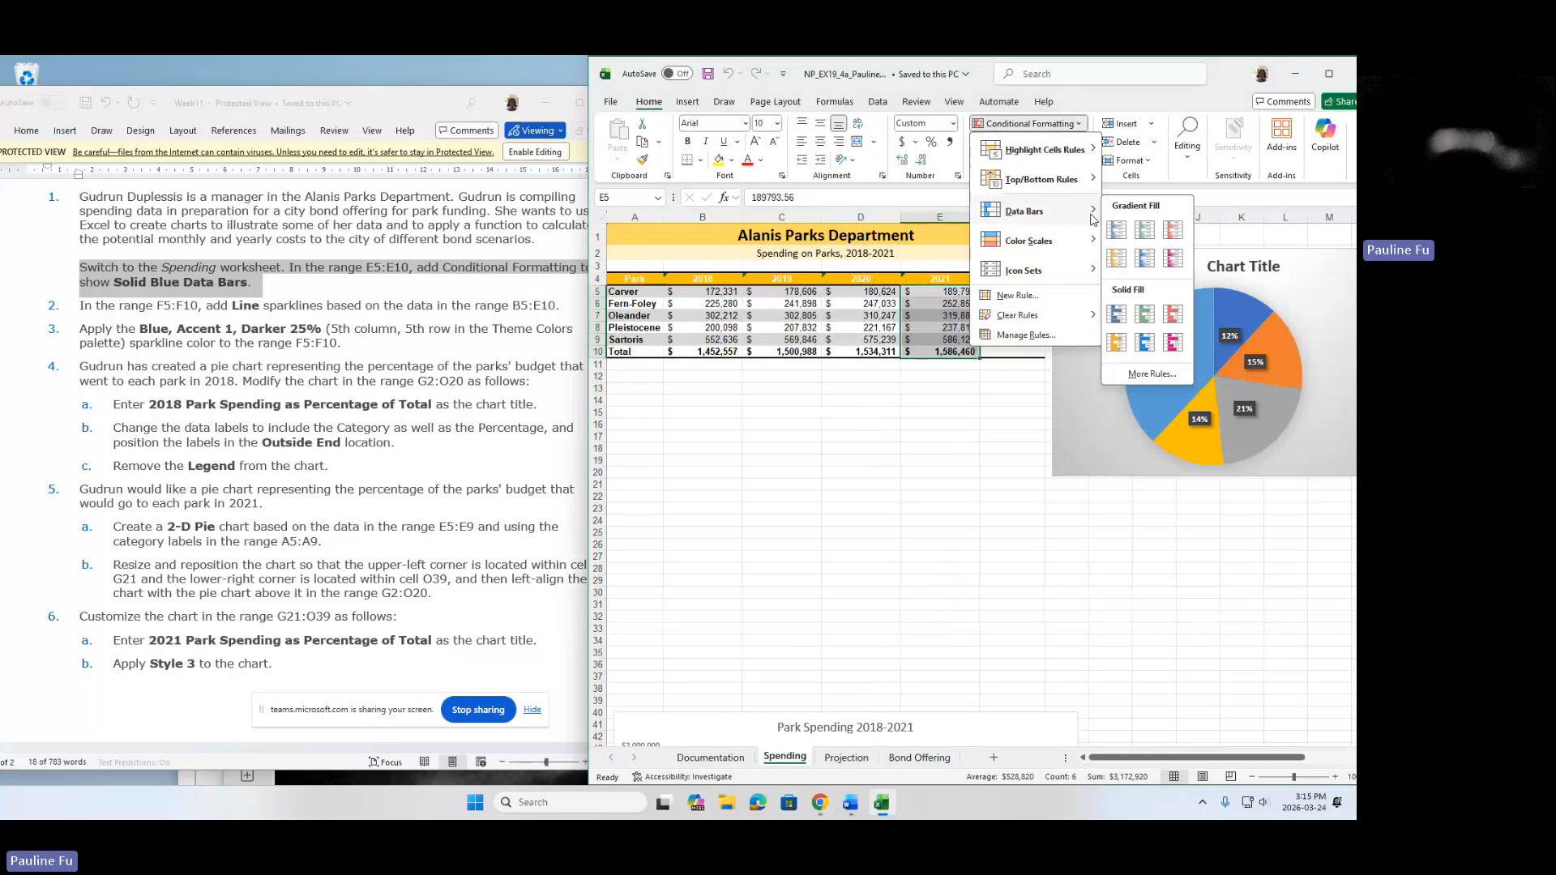
click(1116, 314)
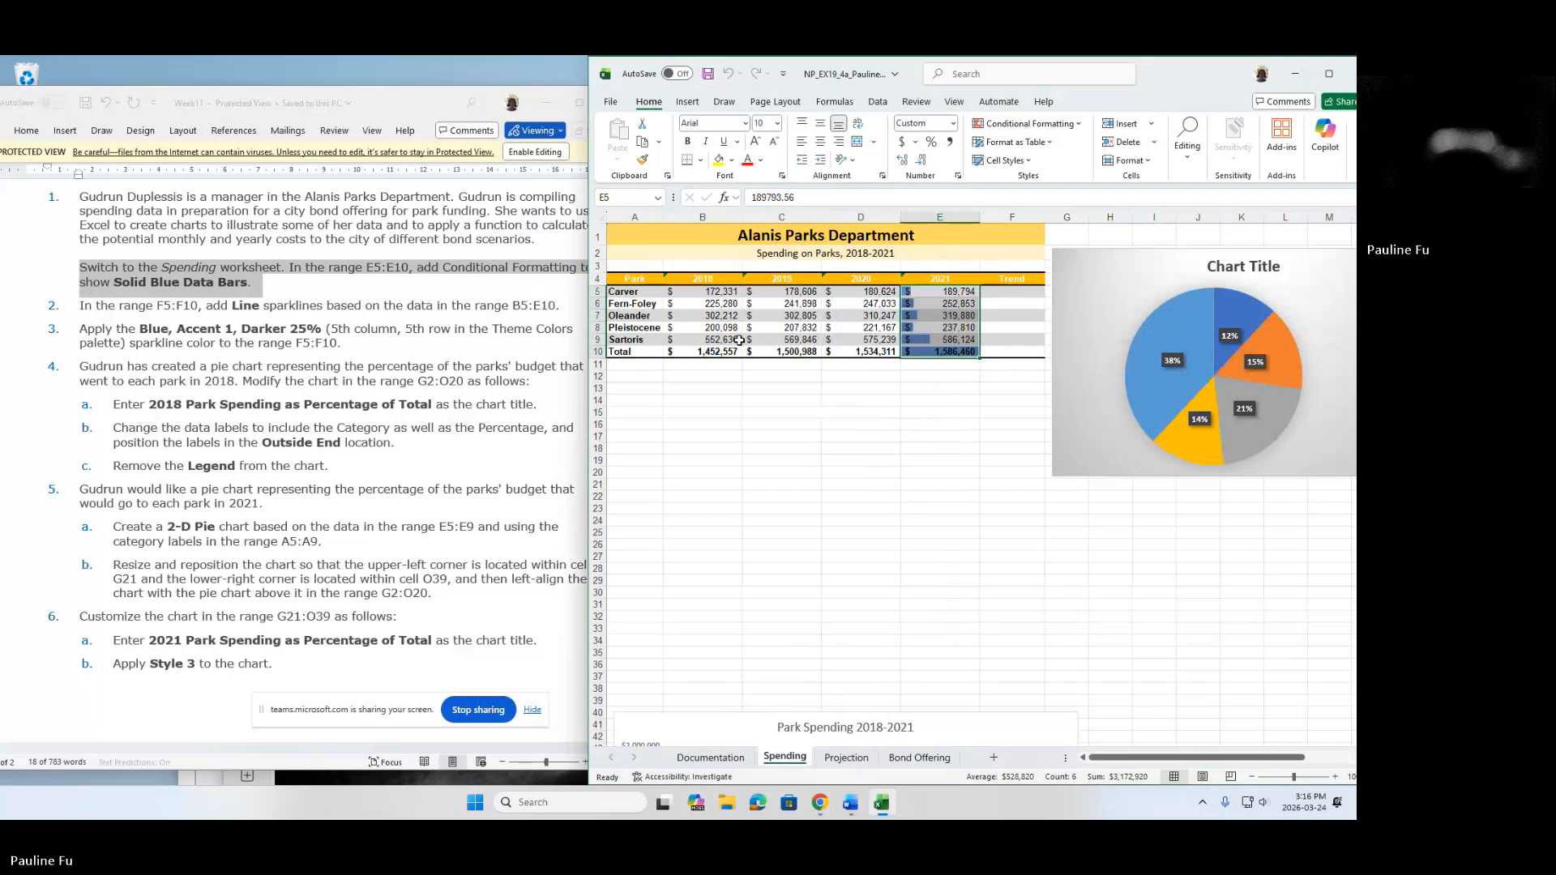
Highlight the project step 2 instruction in the Word document about adding Line sparklines to range F5:F10.
click(378, 328)
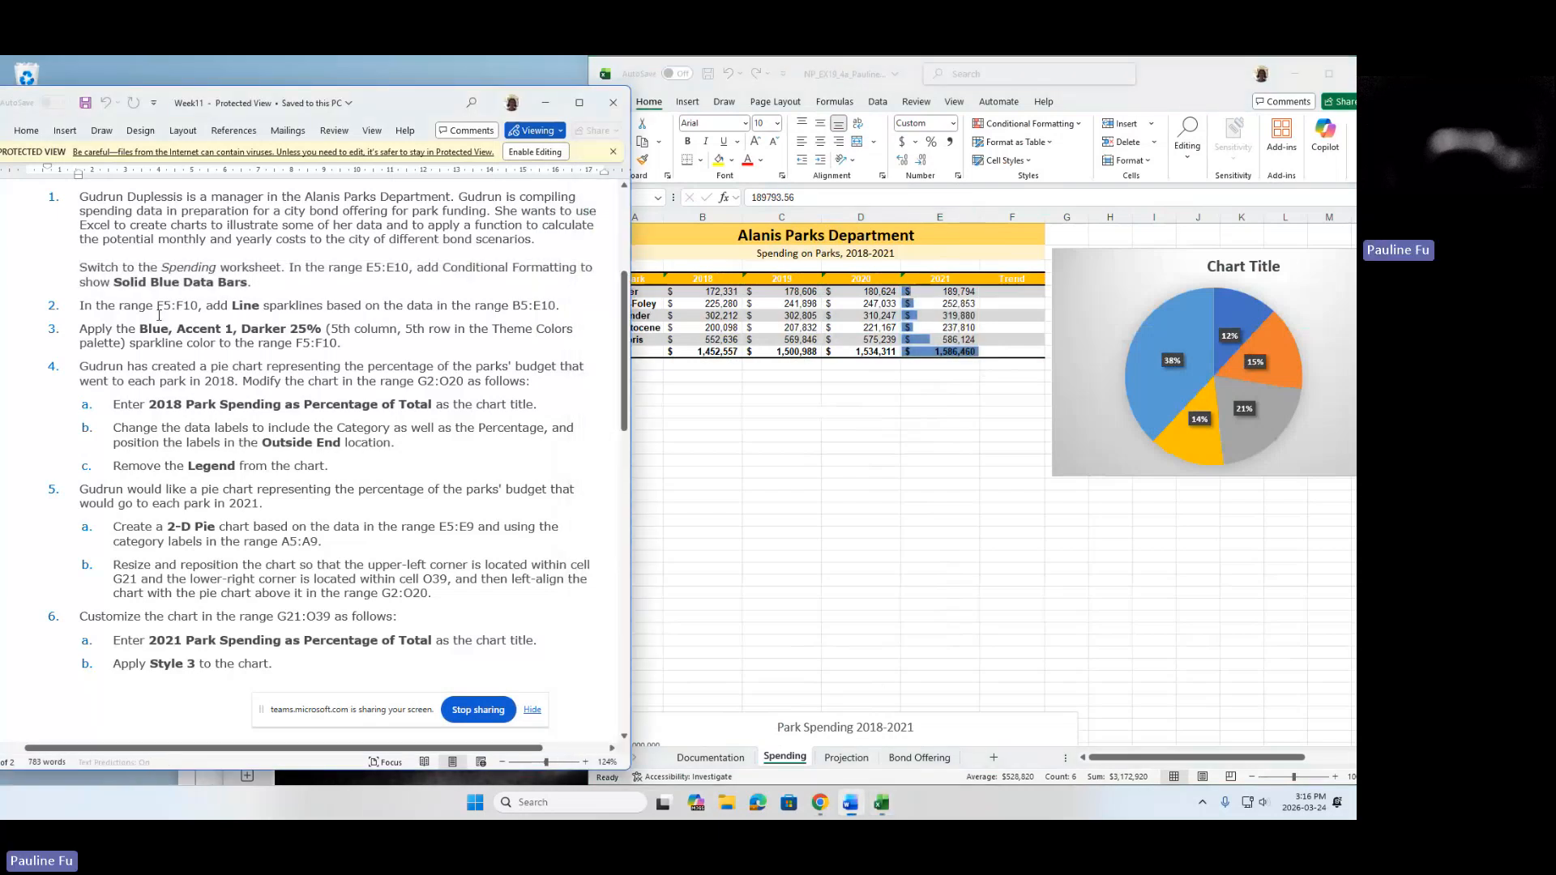
drag(119, 306, 201, 303)
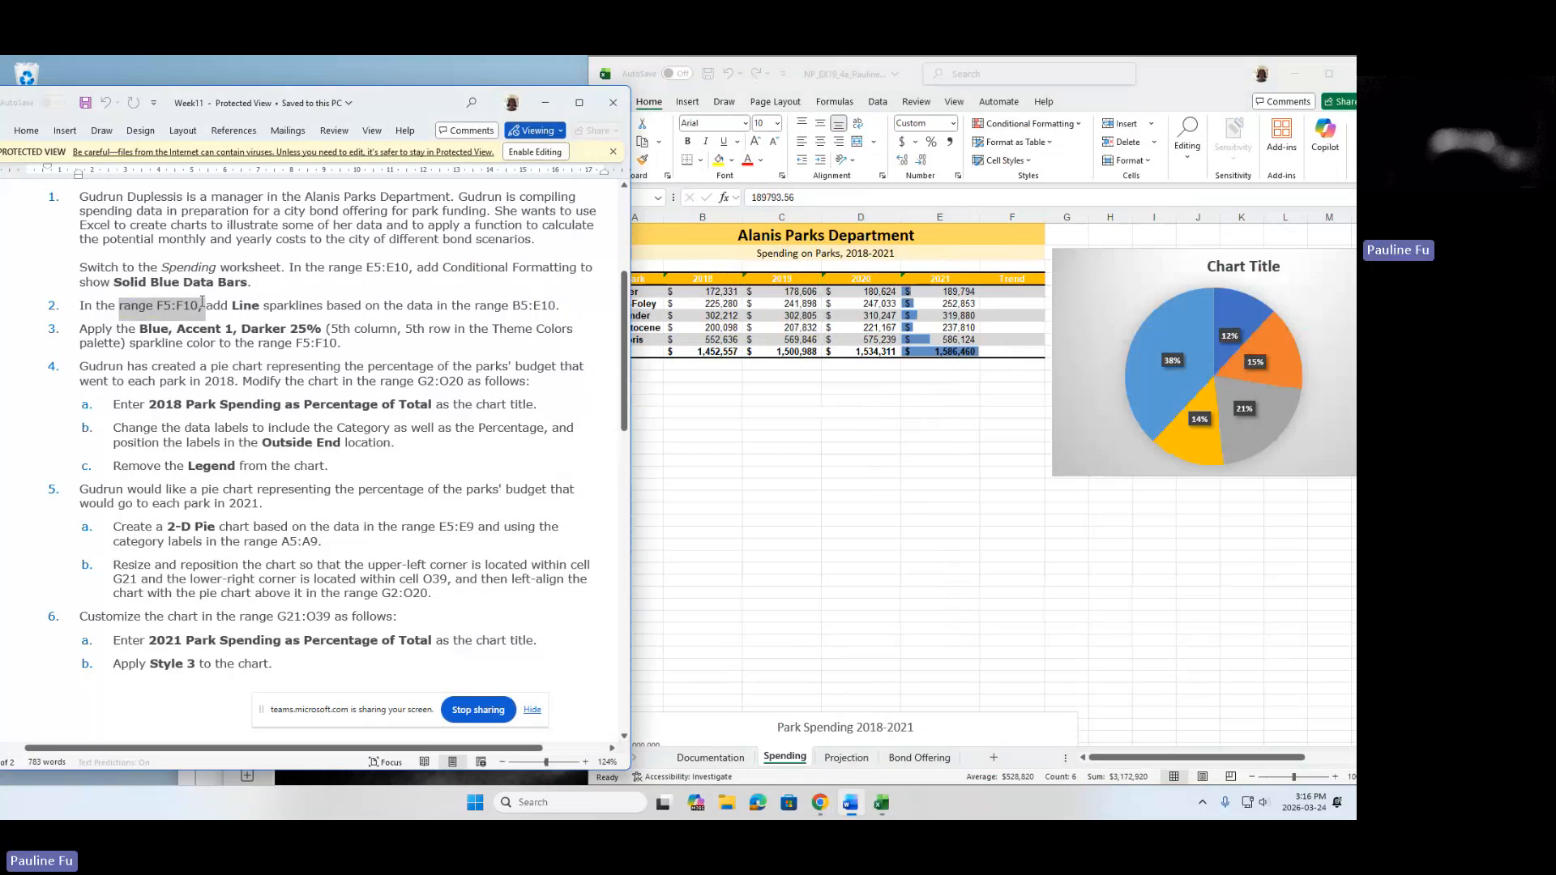
drag(202, 302, 562, 304)
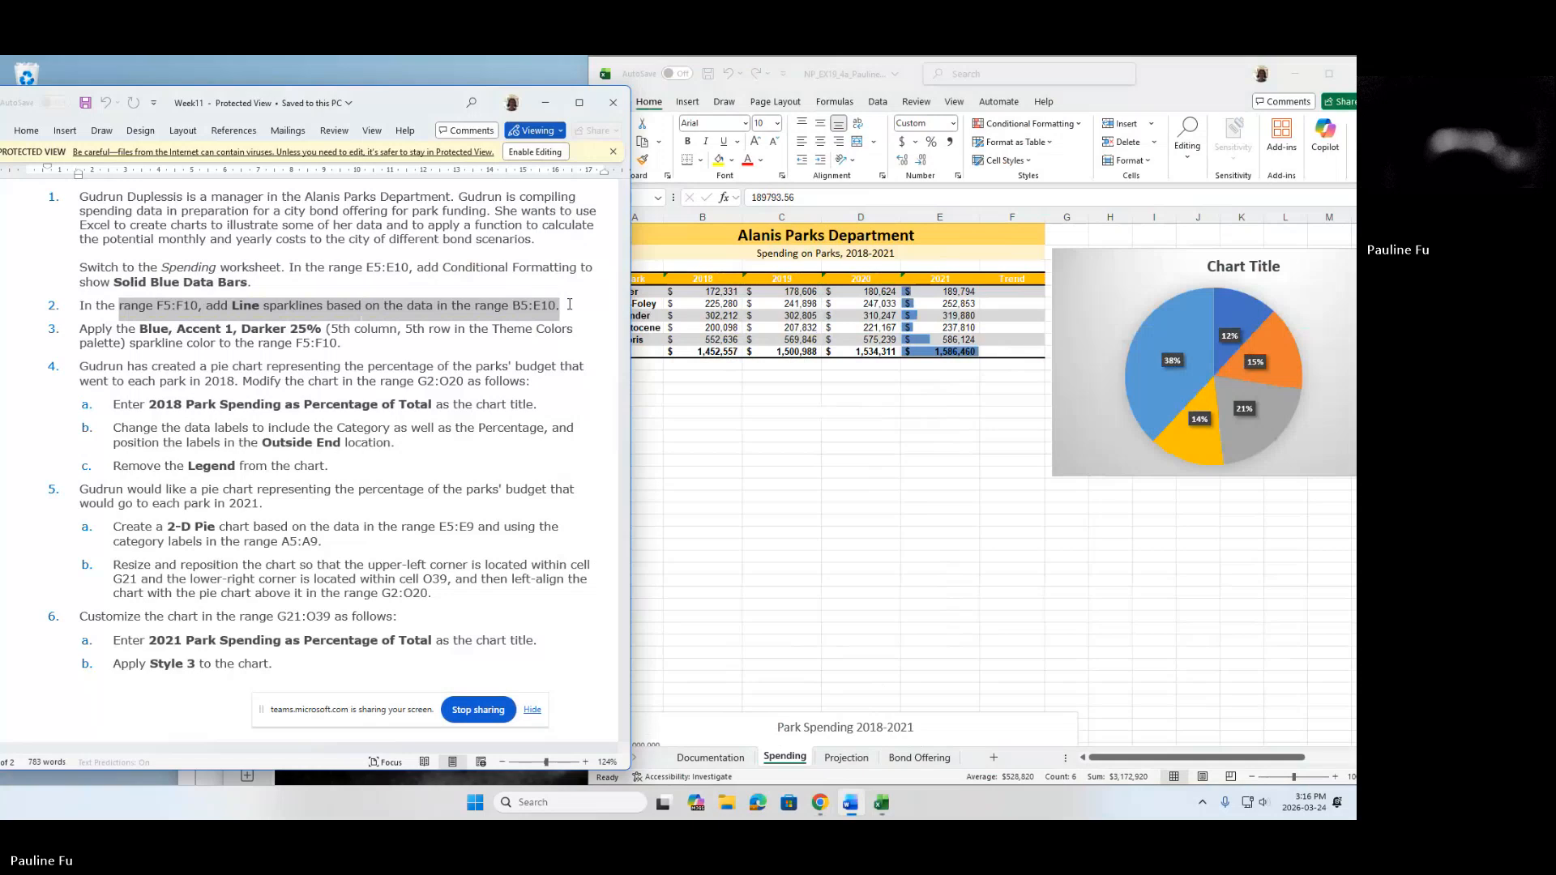
Insert Line sparklines in F5:F10 based on the data range B5:E10 and color them Blue, Accent 1, Darker 25%.
click(810, 455)
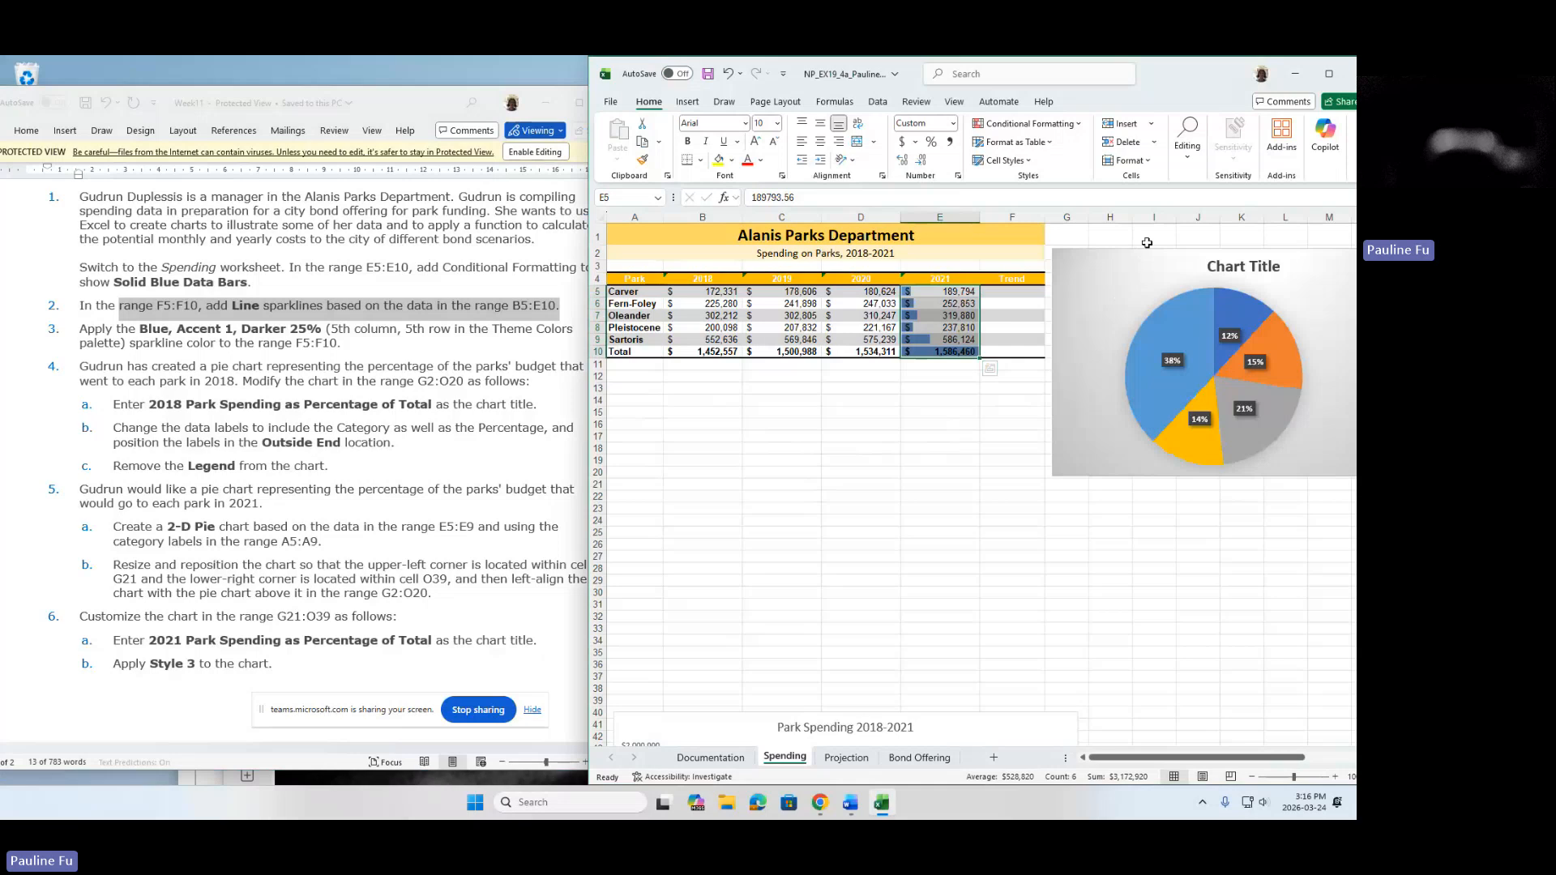
click(1003, 290)
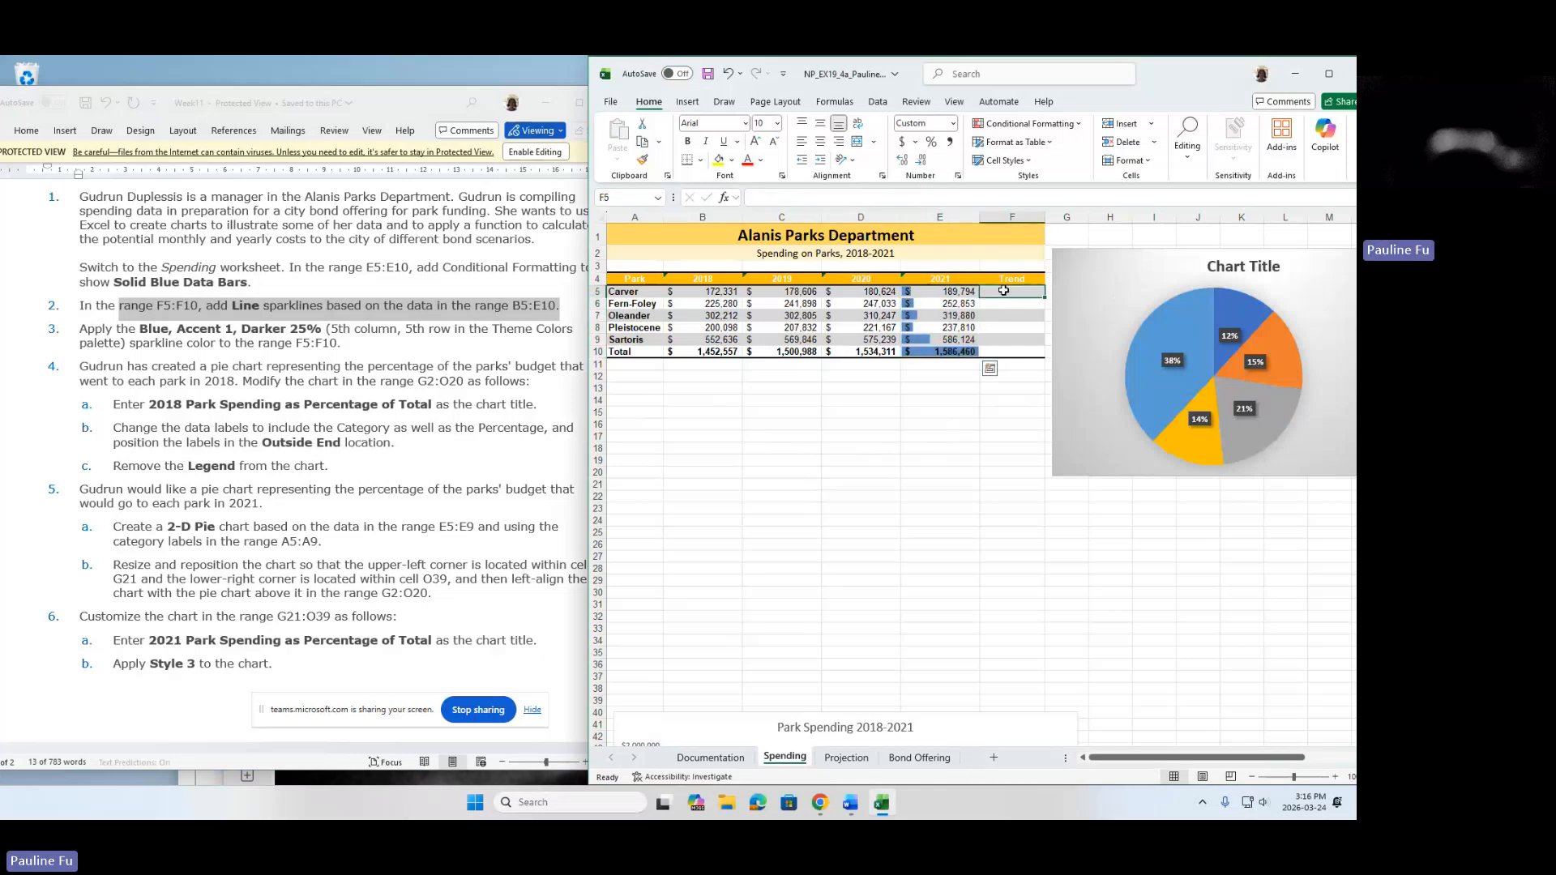
drag(1004, 290, 1016, 354)
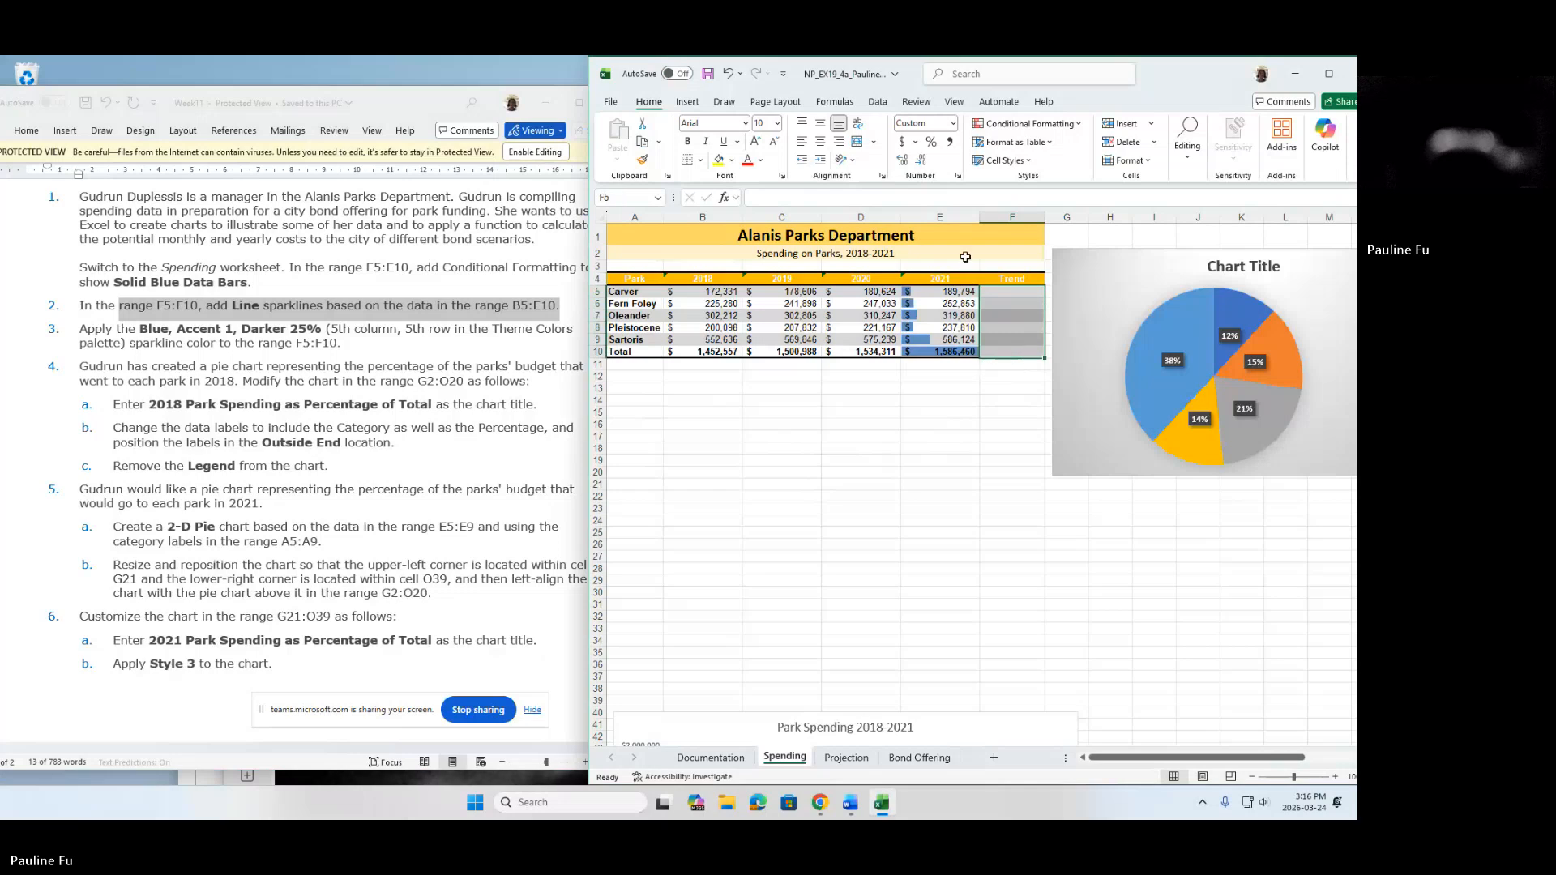
click(688, 103)
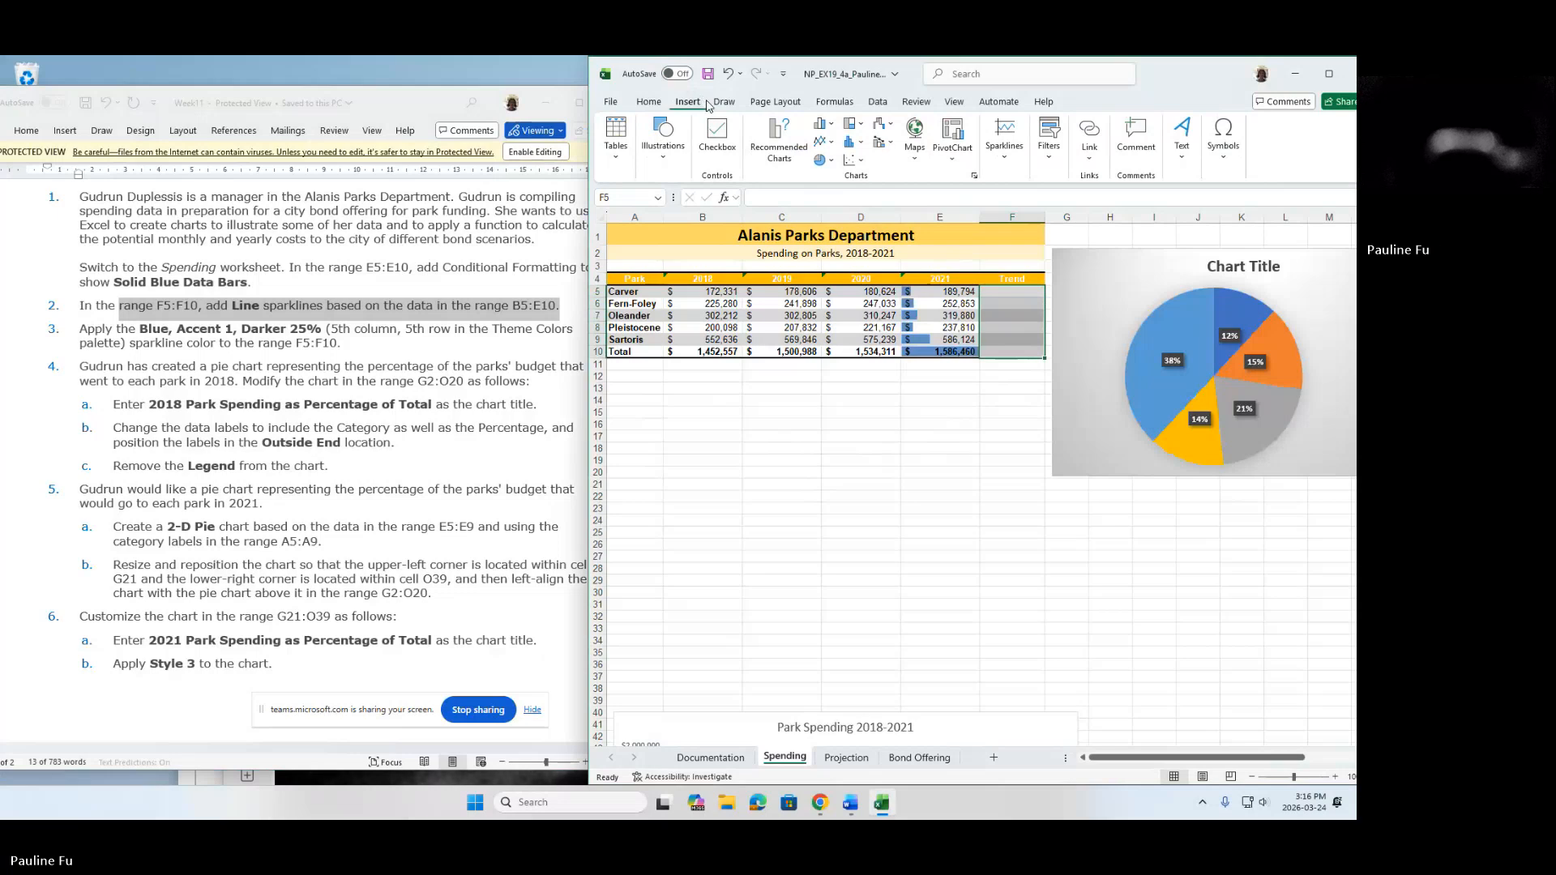
click(1005, 158)
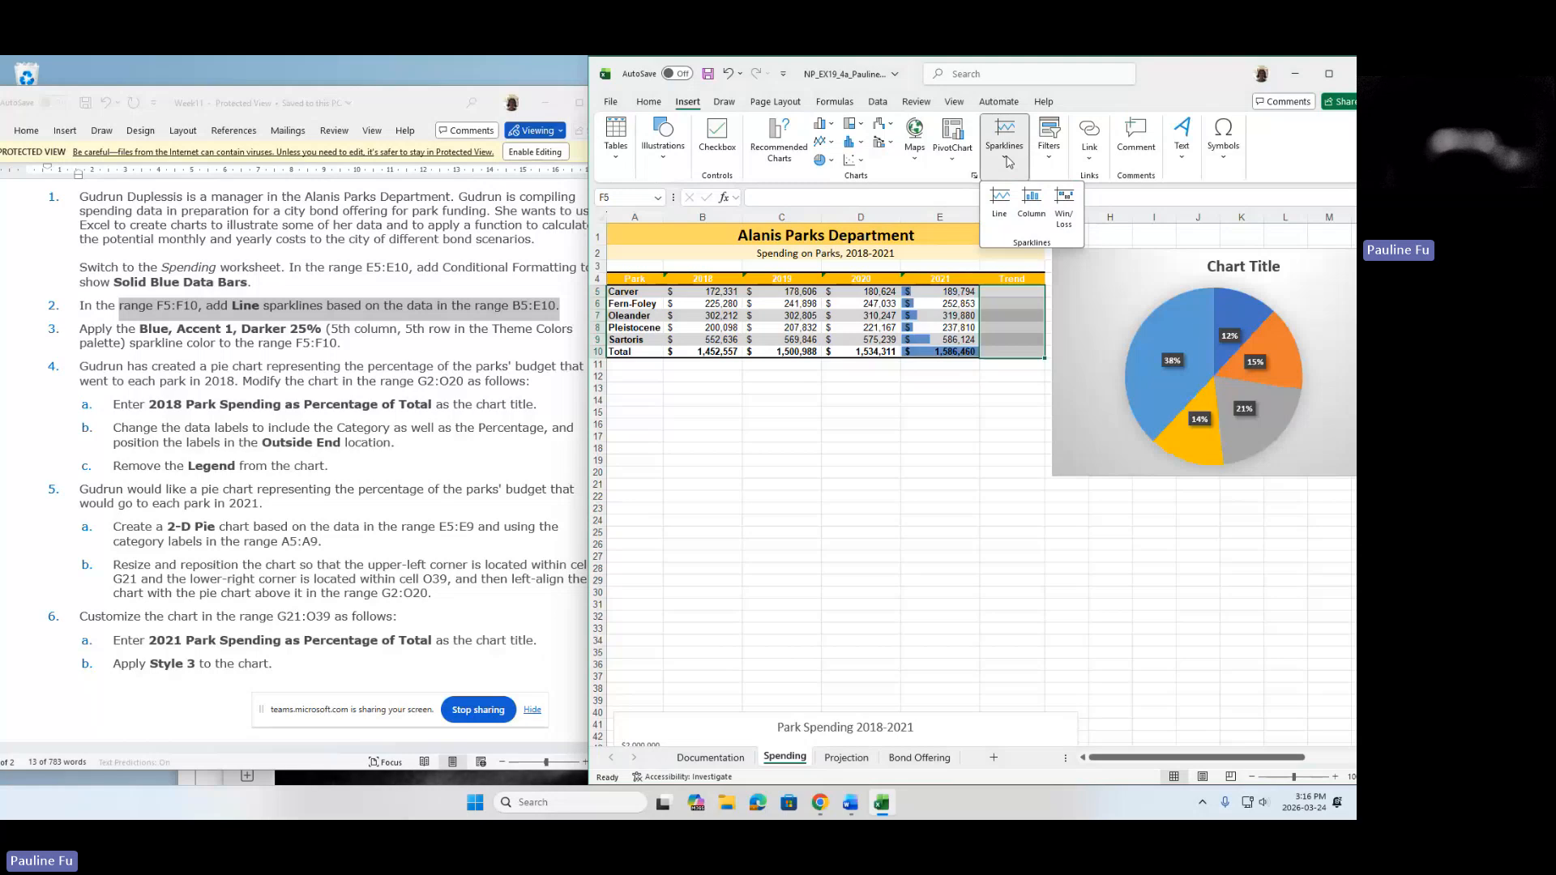
click(1001, 210)
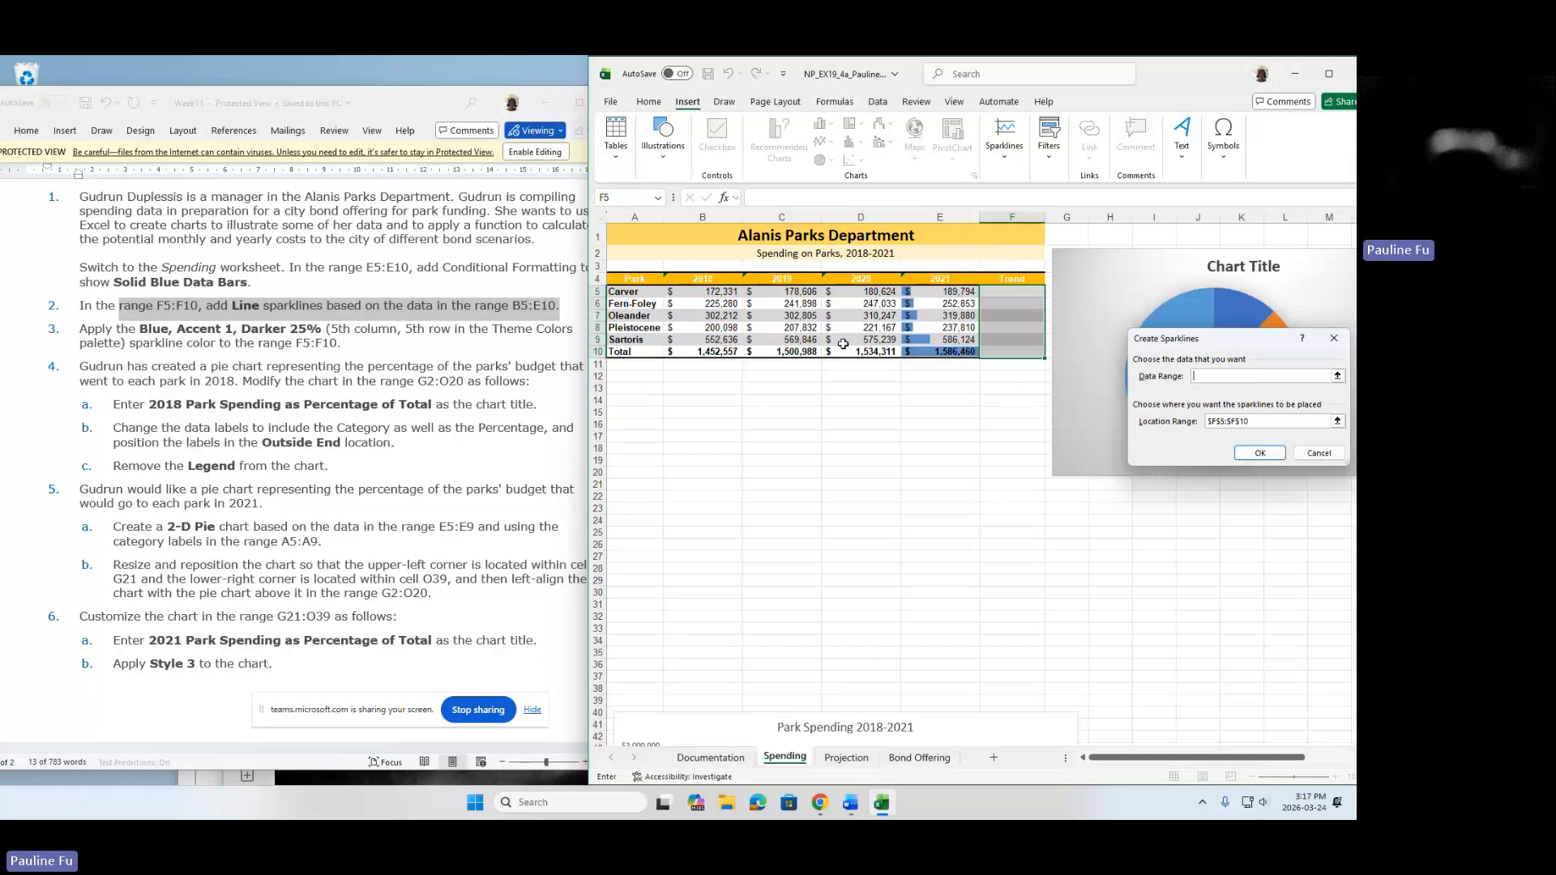
click(699, 297)
drag(699, 297, 717, 299)
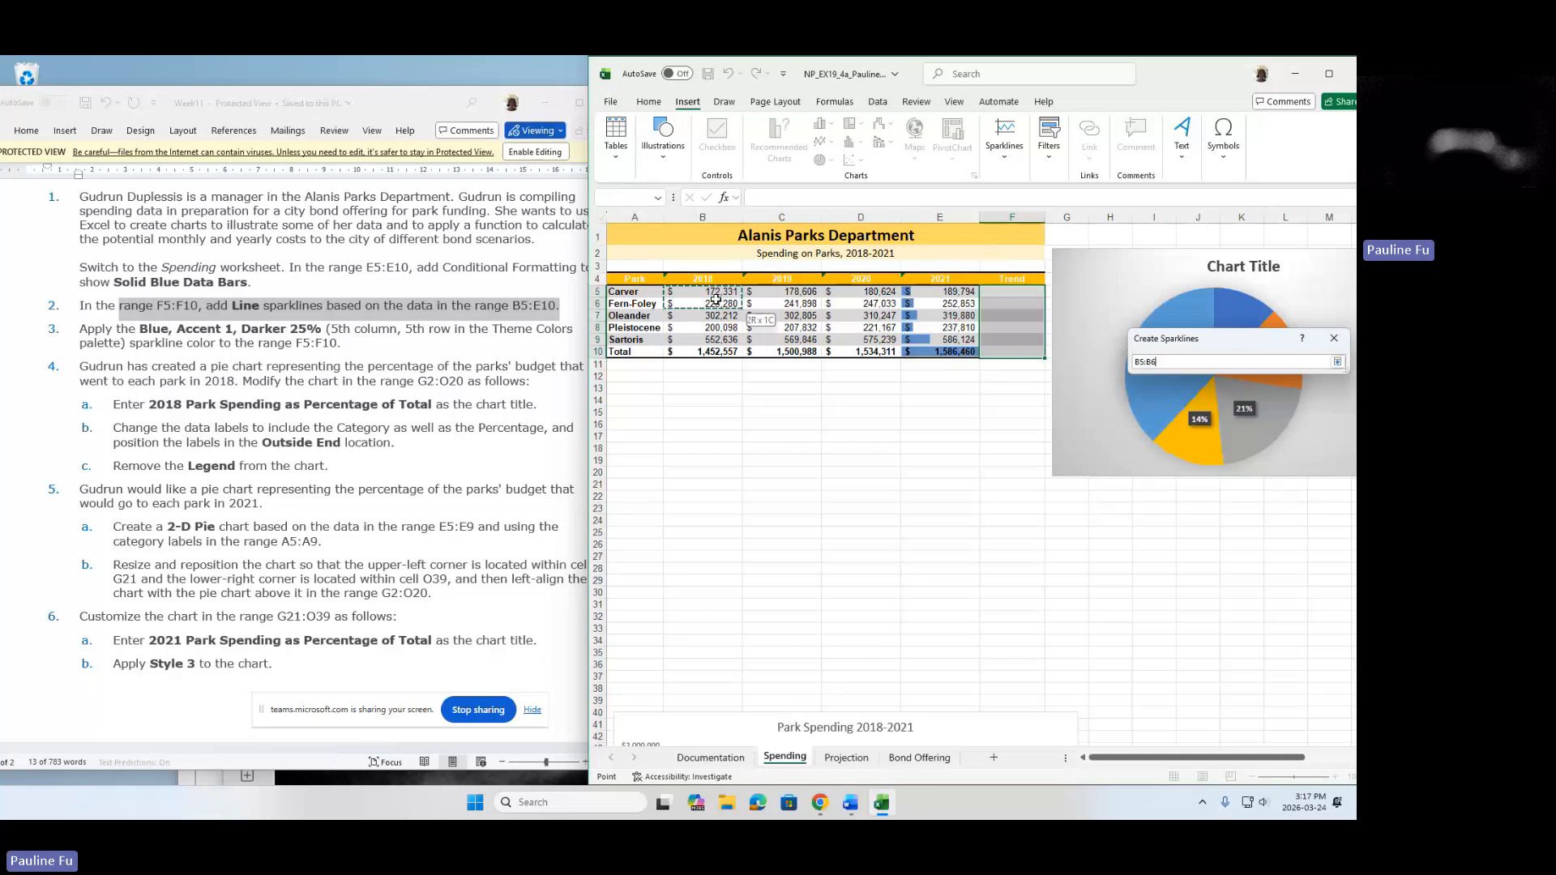
drag(878, 317, 952, 347)
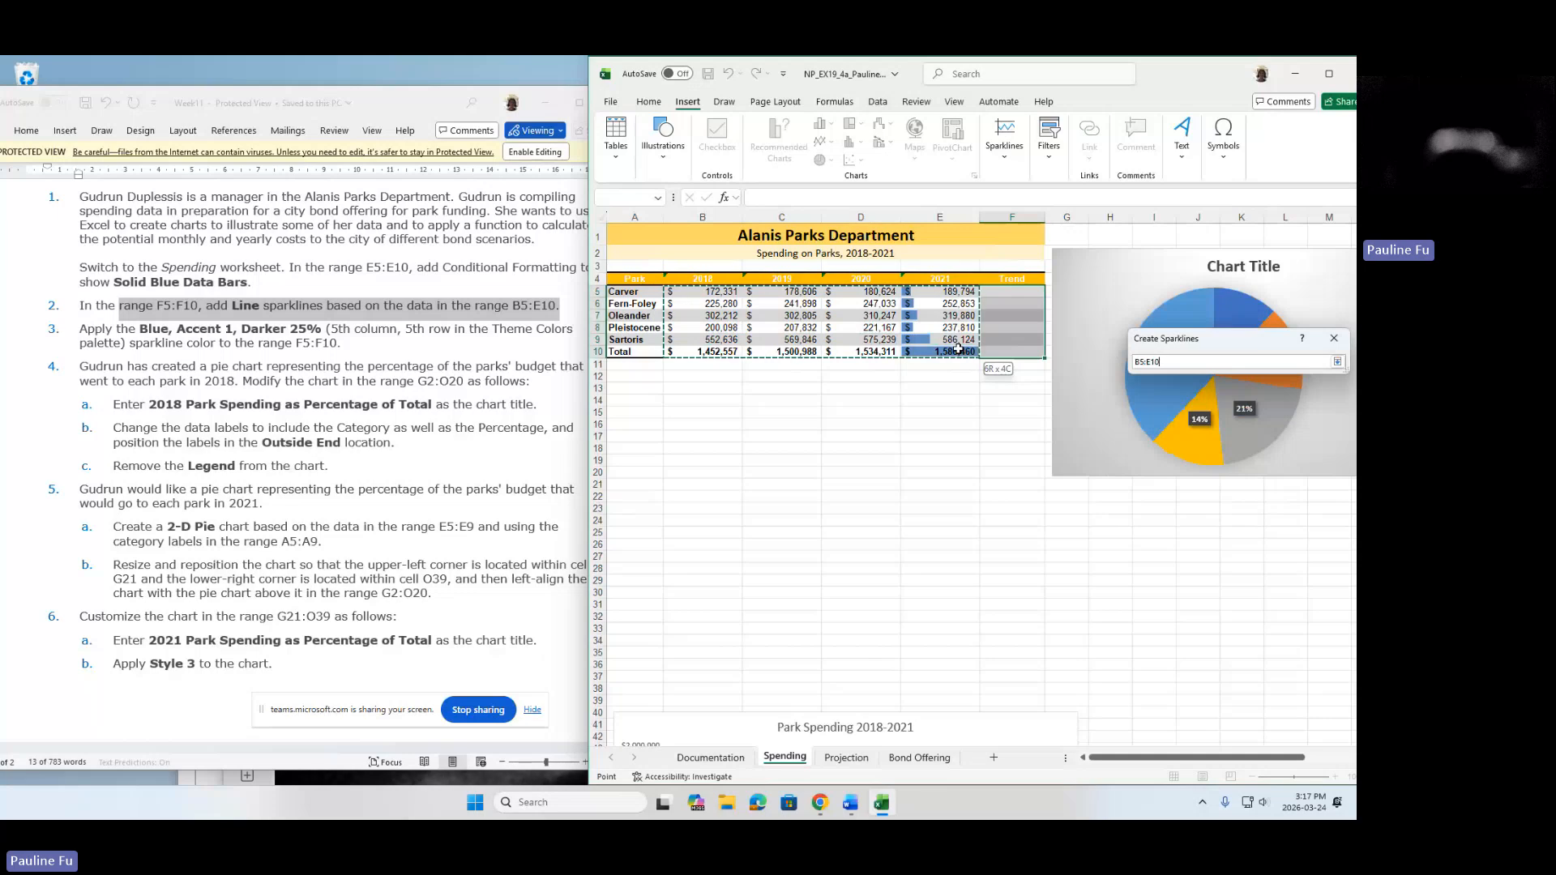
key(Return)
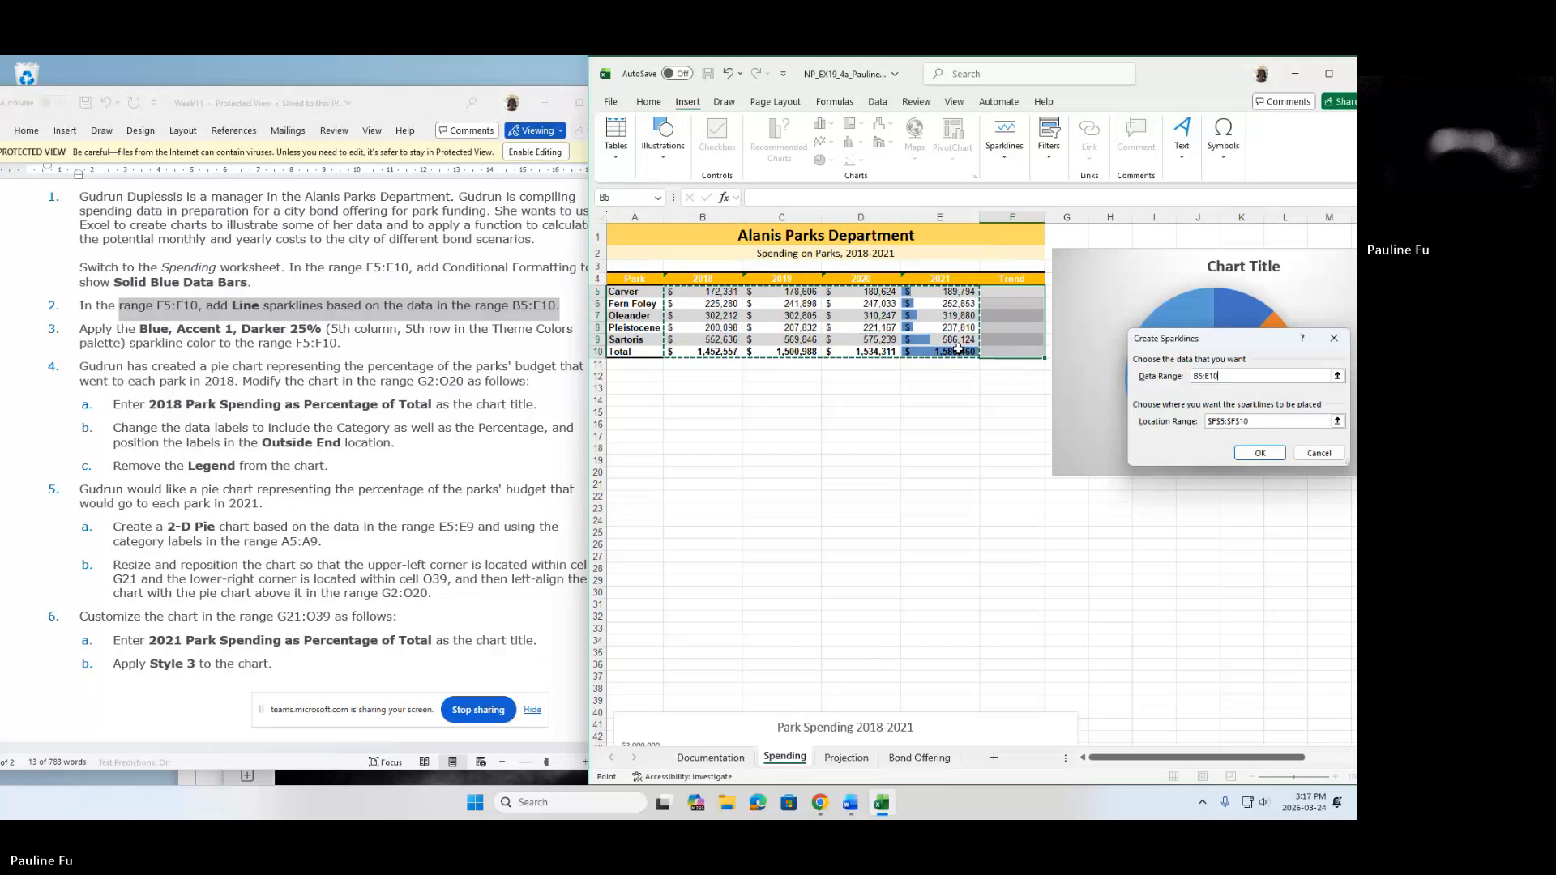
click(1258, 453)
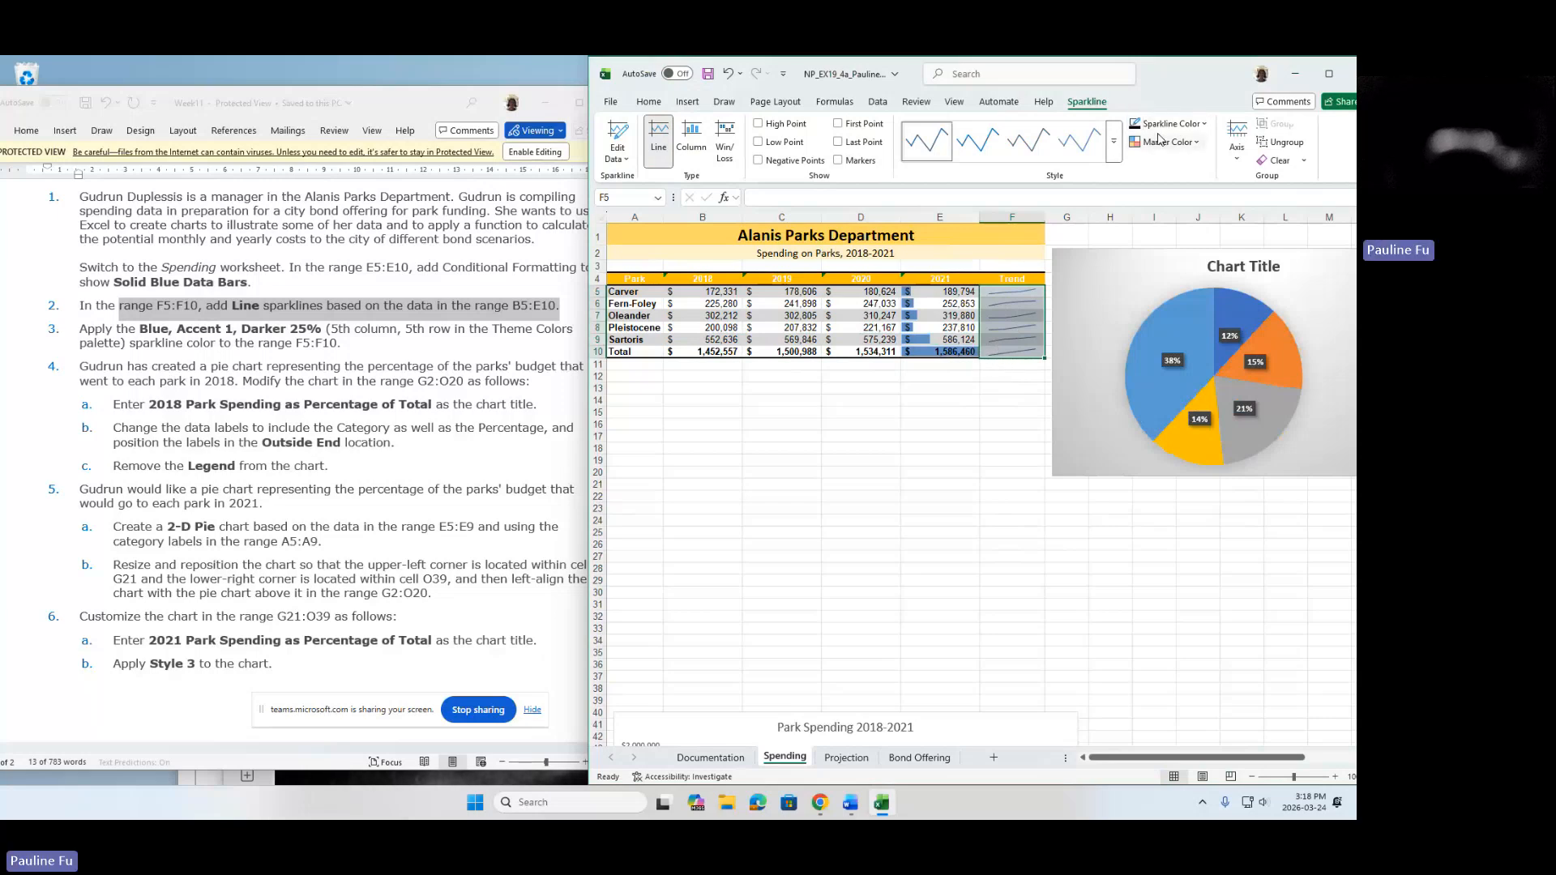
click(1205, 125)
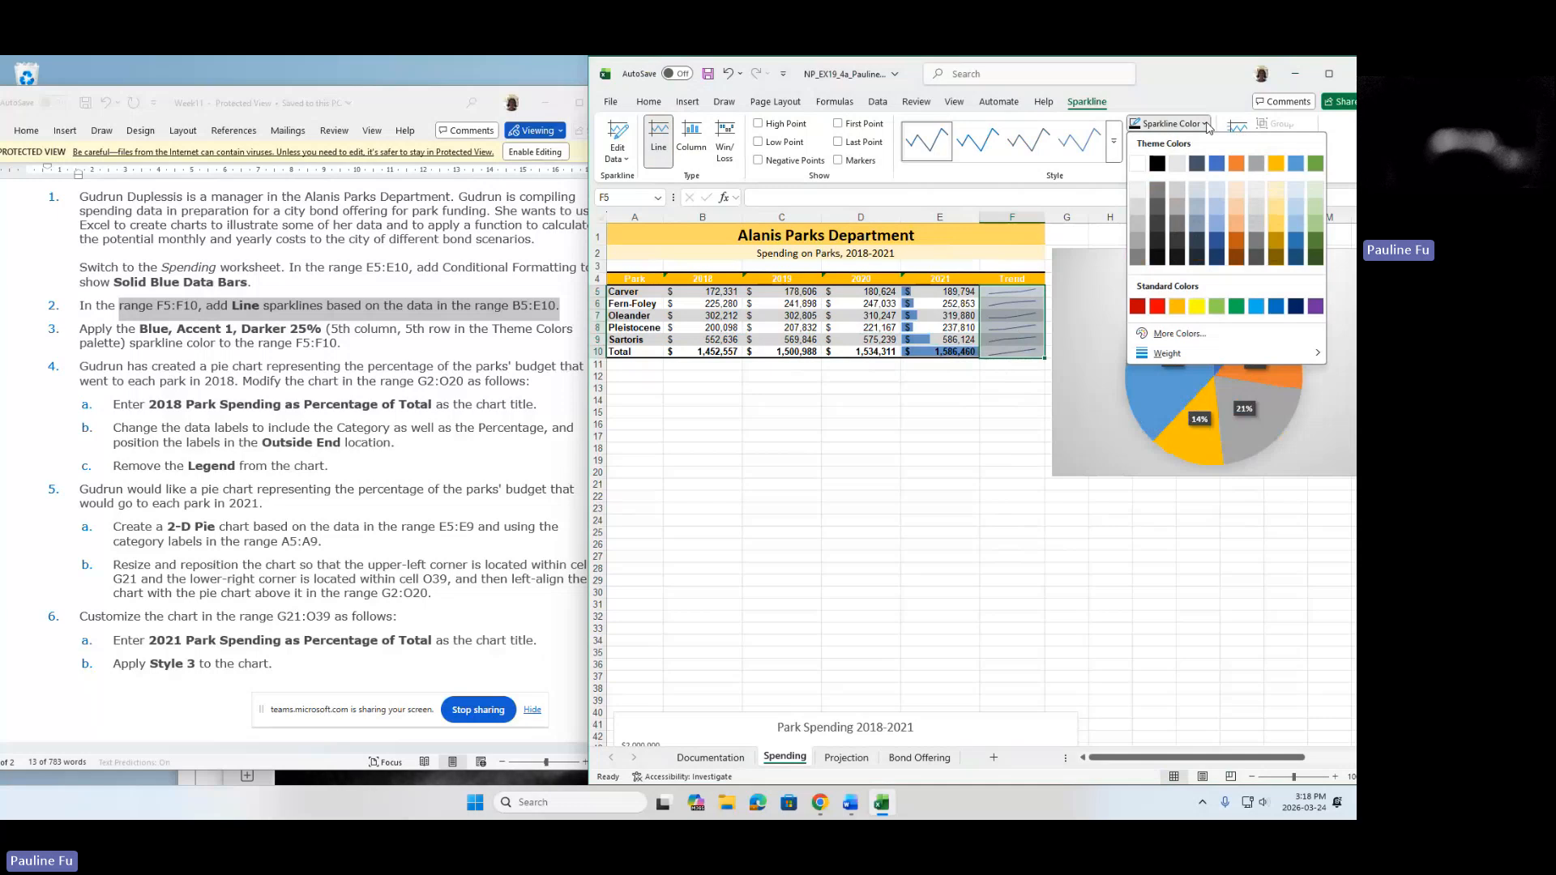
click(1221, 245)
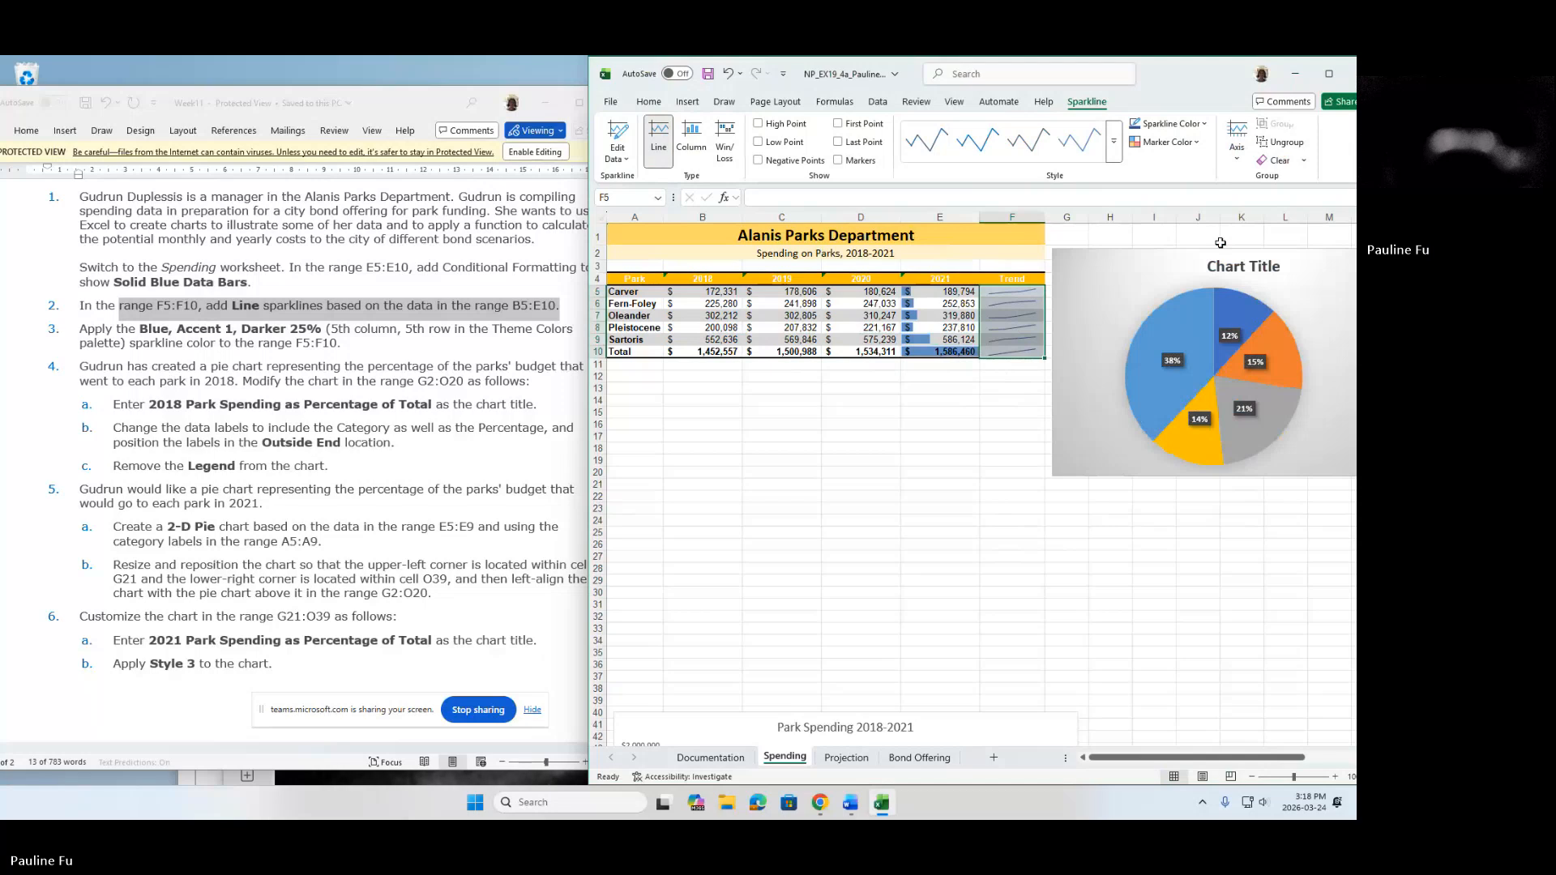
Highlight project steps 4 and 4a in the Word document about modifying the 2018 pie chart and entering its title.
click(302, 344)
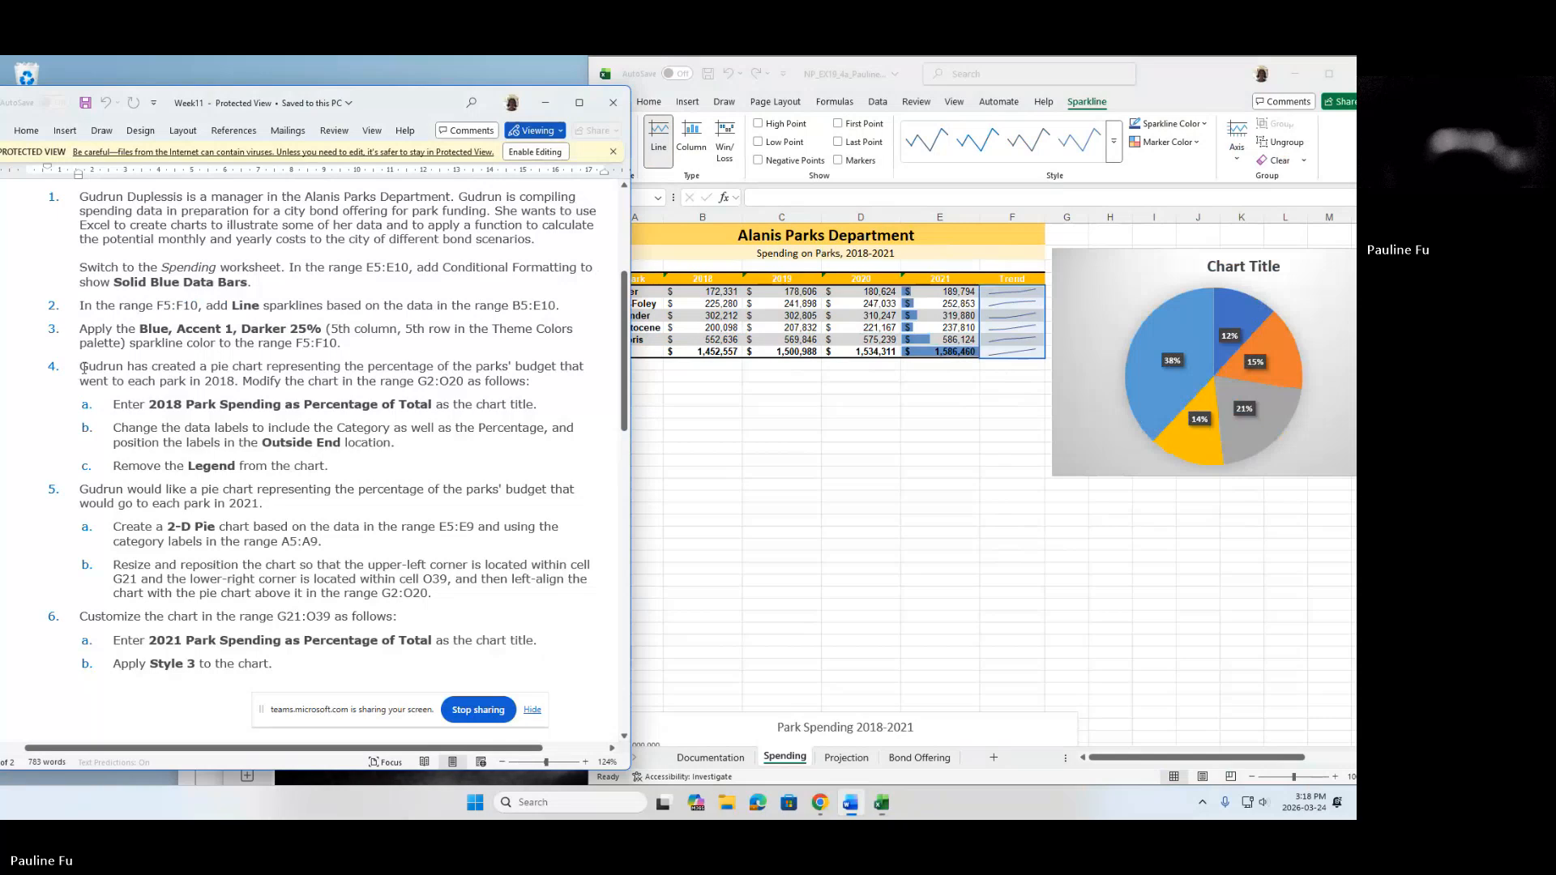
drag(79, 369, 450, 386)
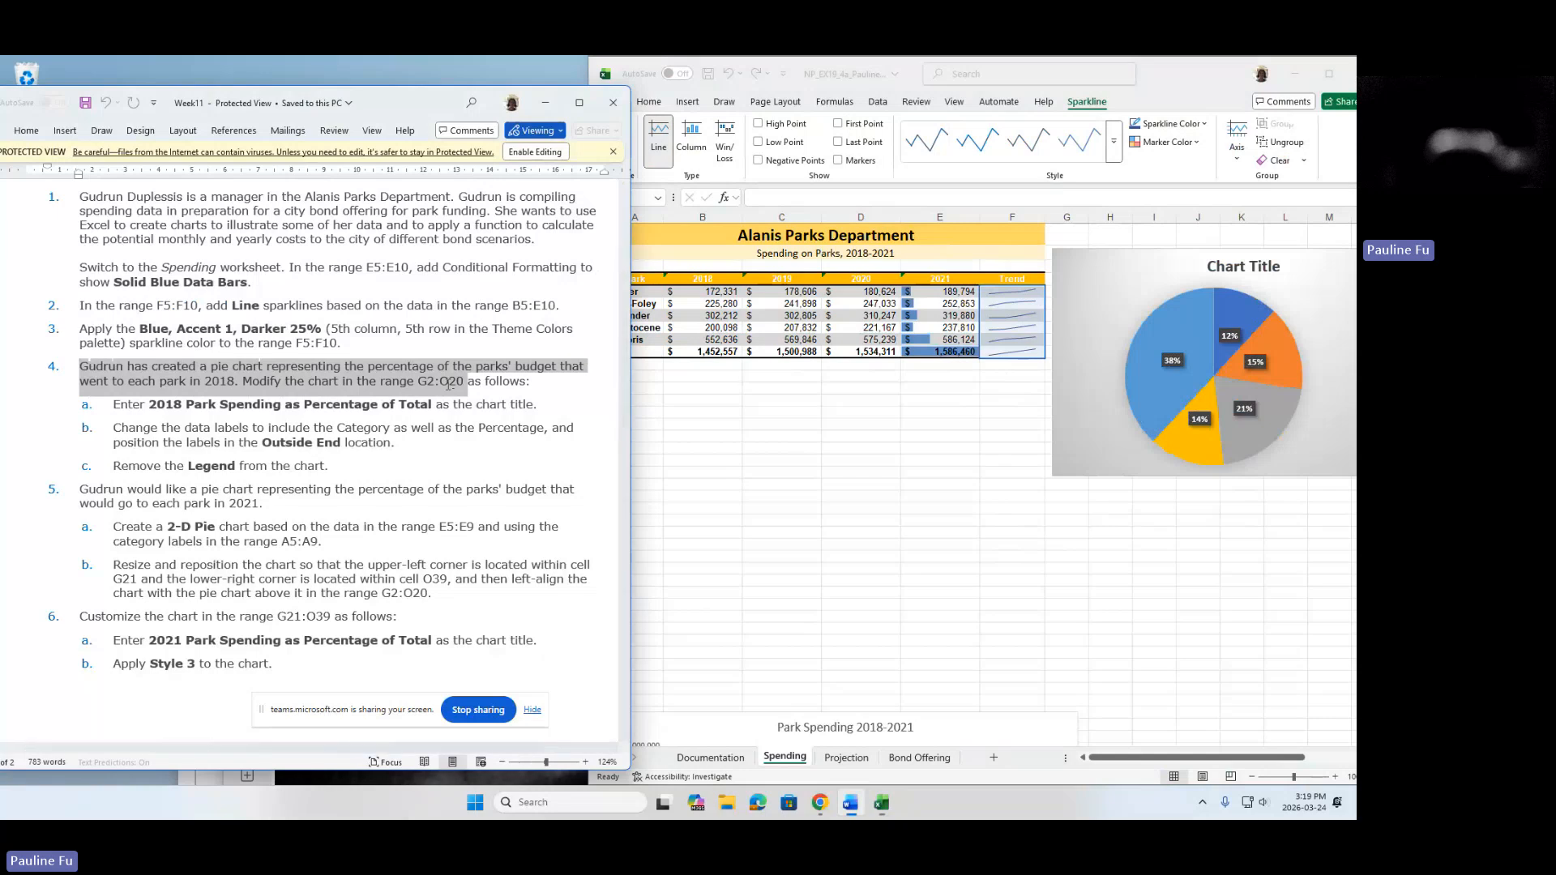
drag(449, 385, 500, 381)
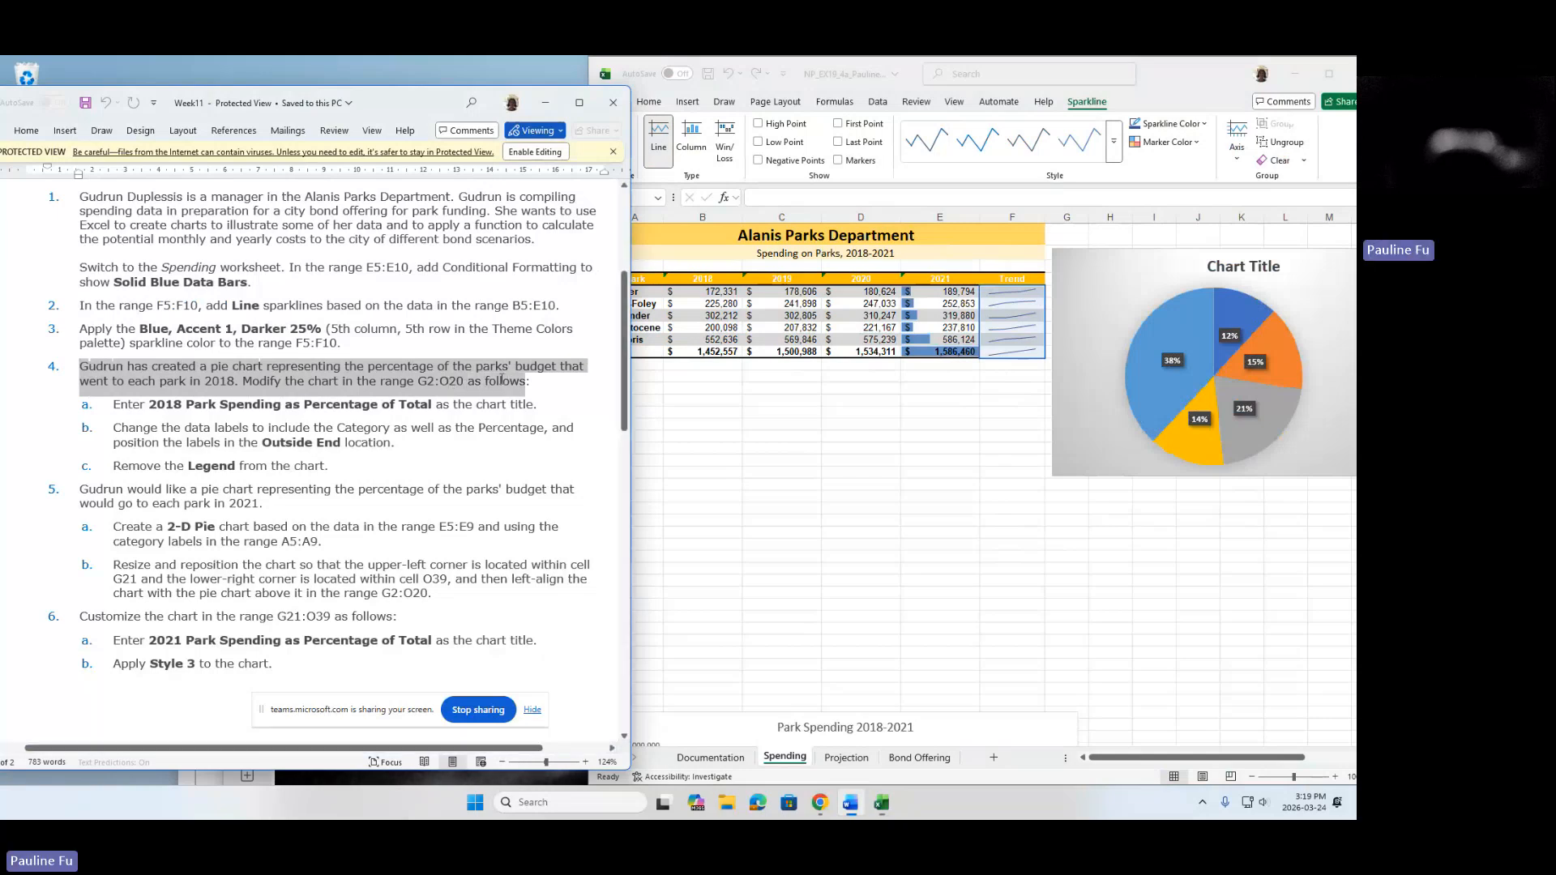
drag(501, 381, 538, 402)
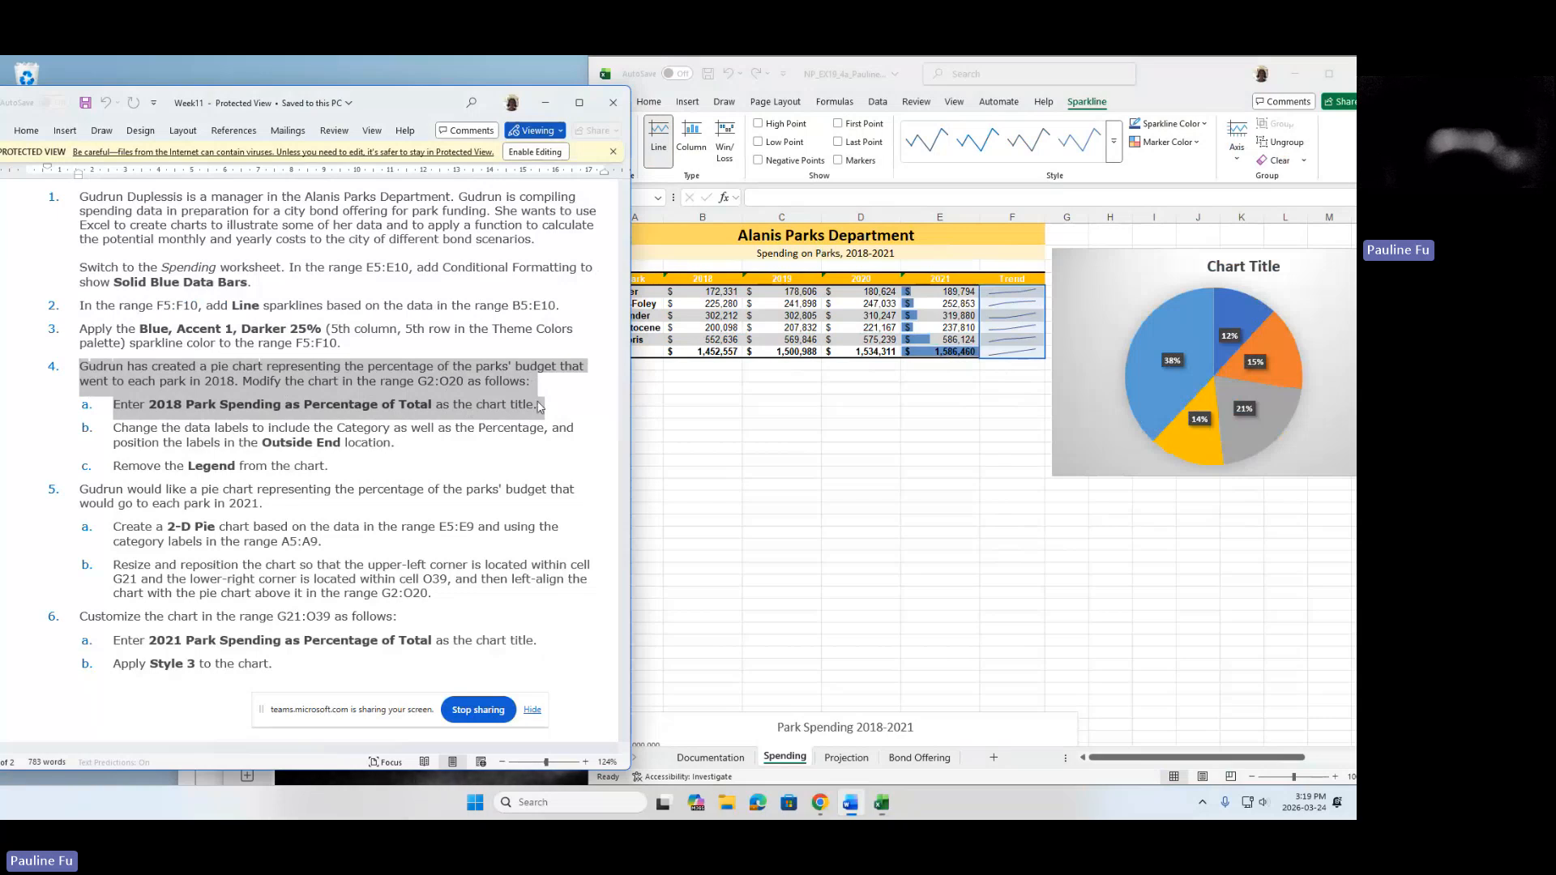
Select the pie chart's title, move the workbook window fully into view, and close the Format Chart Title pane.
click(1223, 285)
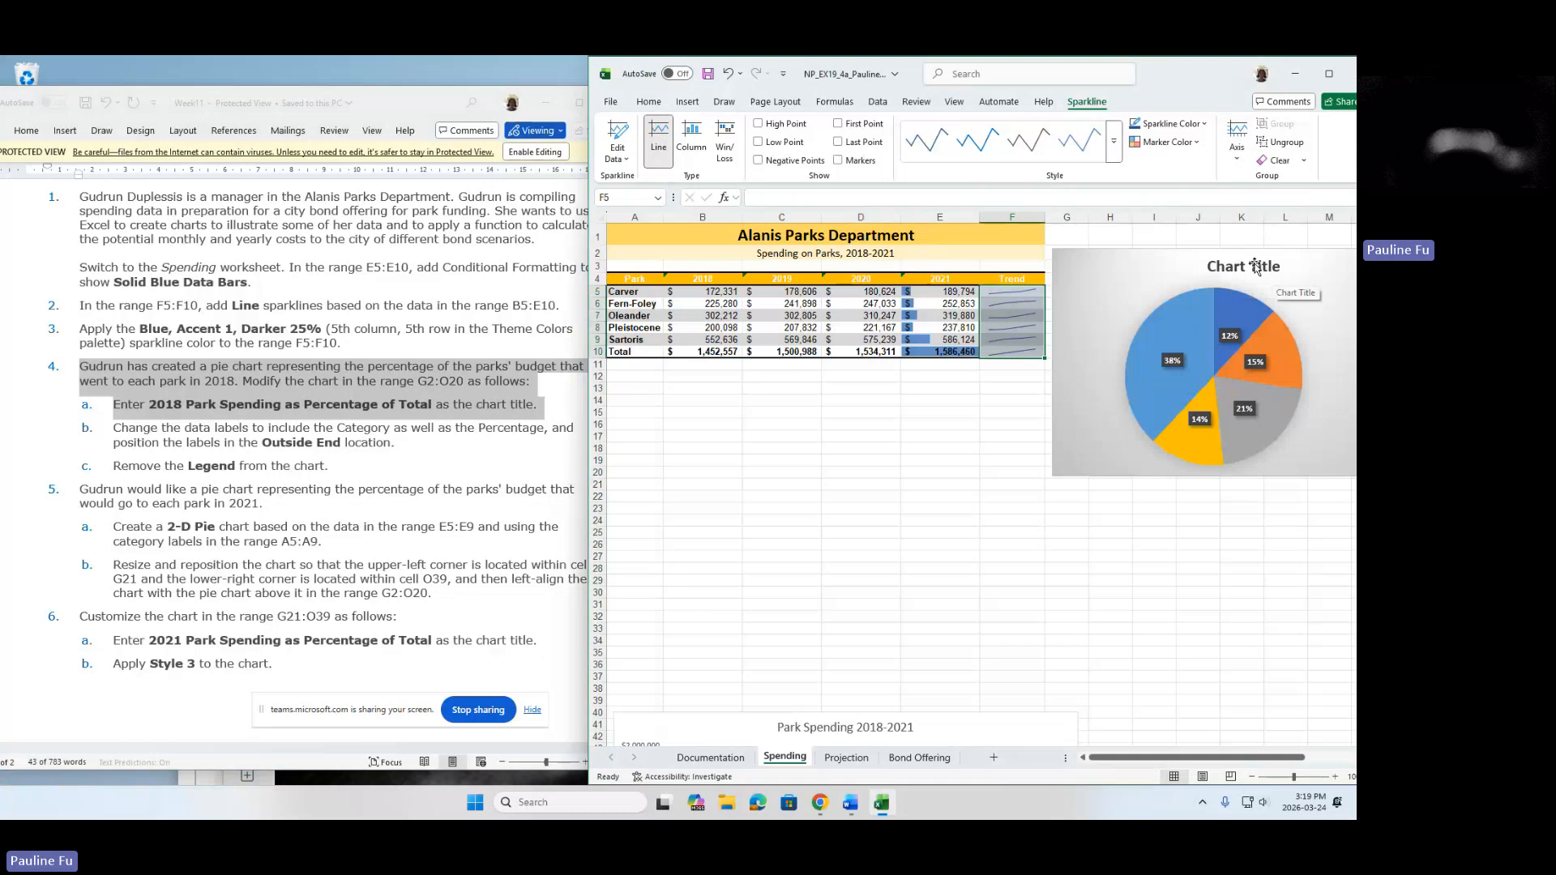
click(1226, 265)
double_click(1225, 264)
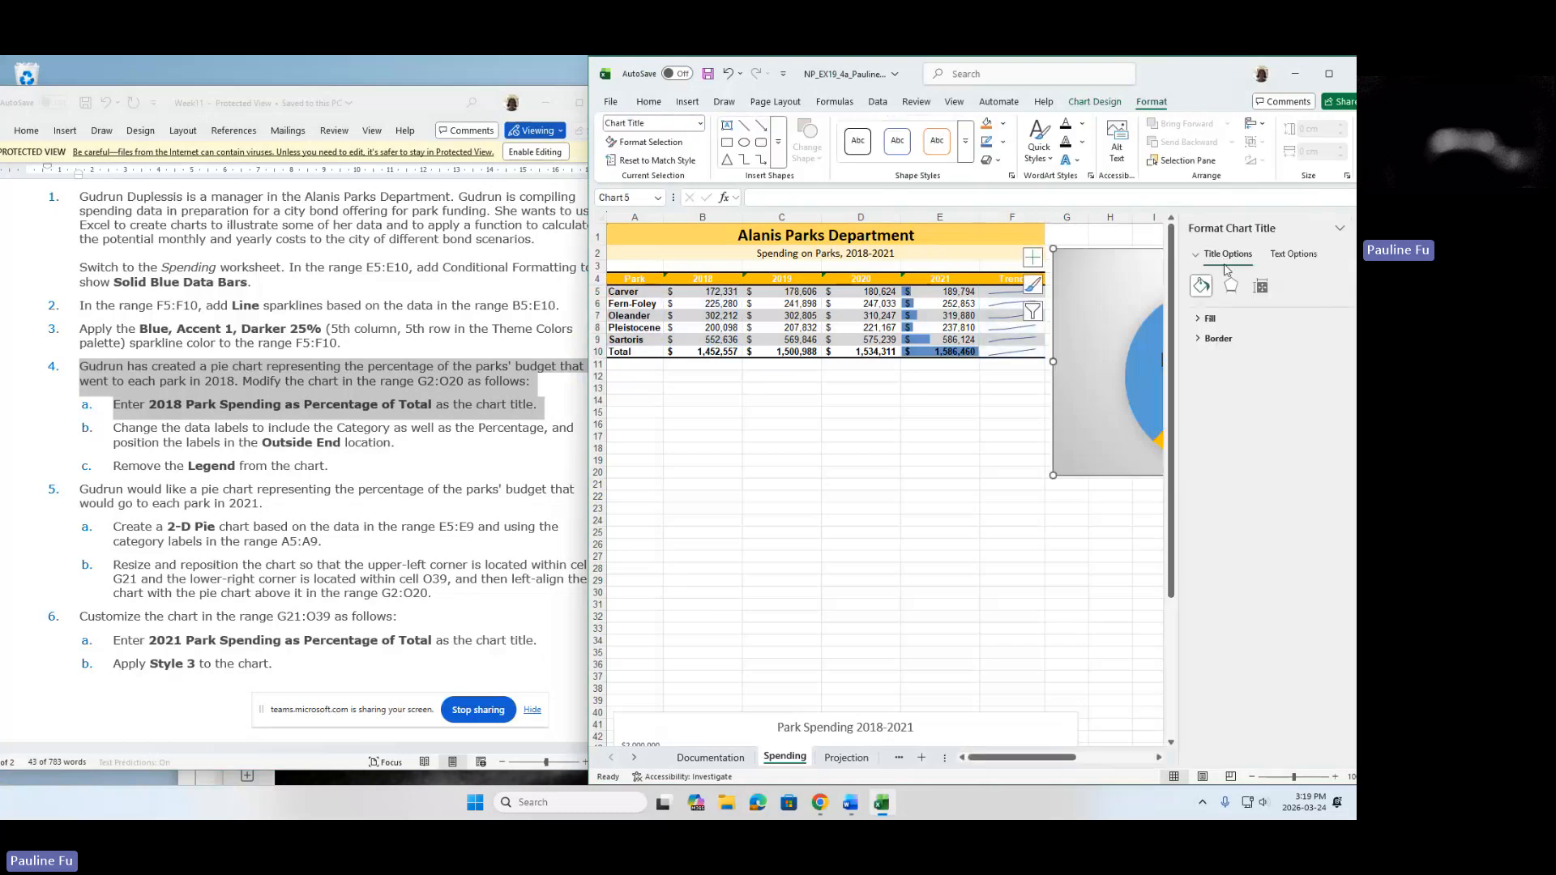
drag(1213, 80, 1145, 89)
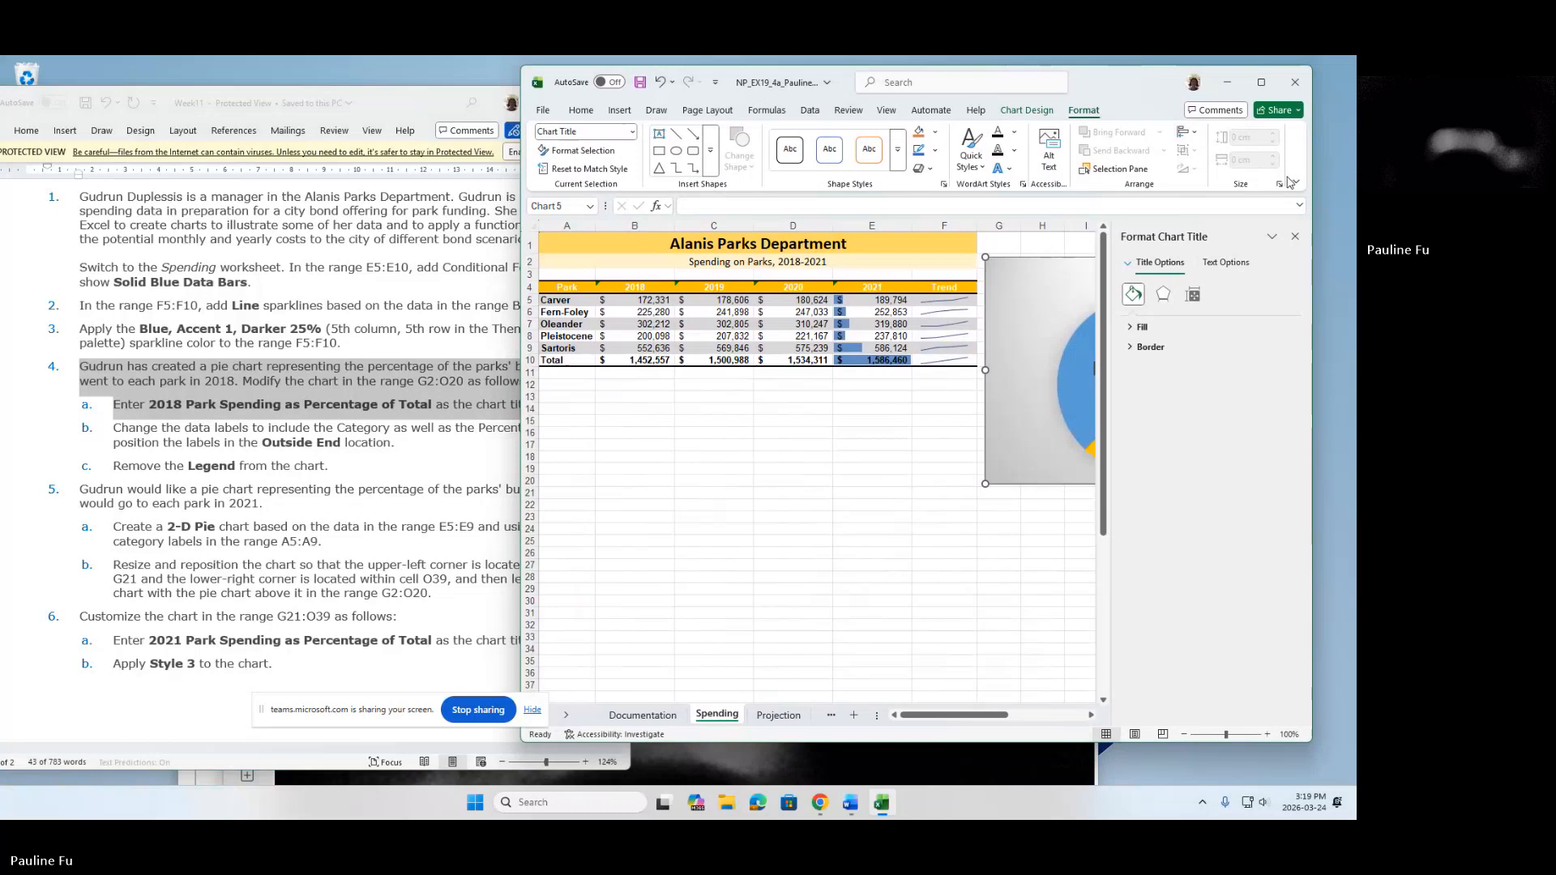
click(1295, 236)
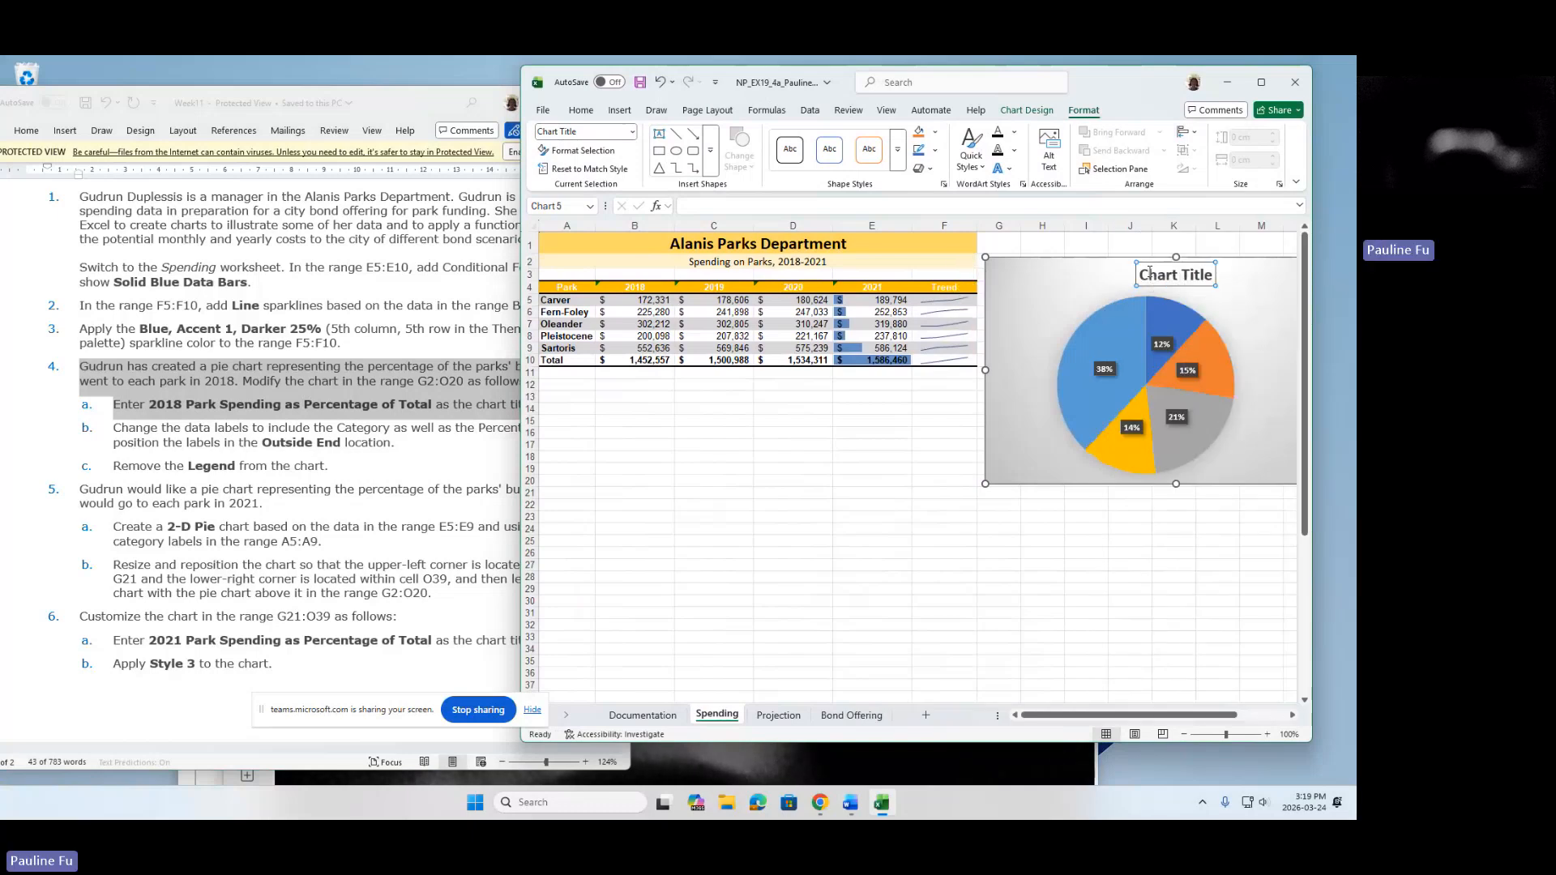
Replace the pie chart's title with "2018 Park Spending as Percentage of Total" and widen the workbook window.
drag(1141, 275, 1238, 271)
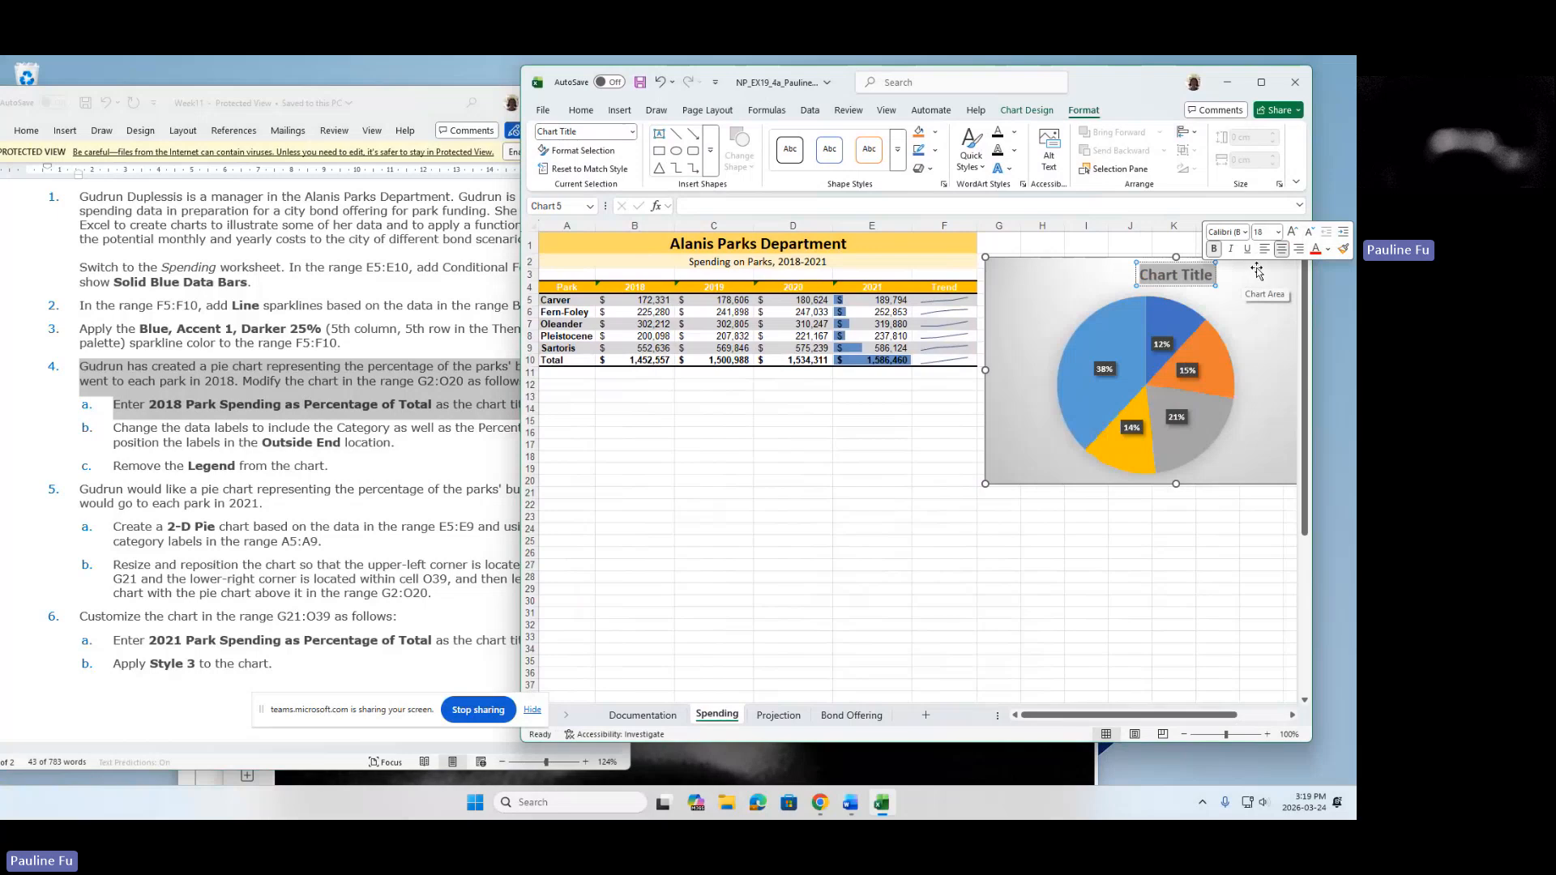
text(2018)
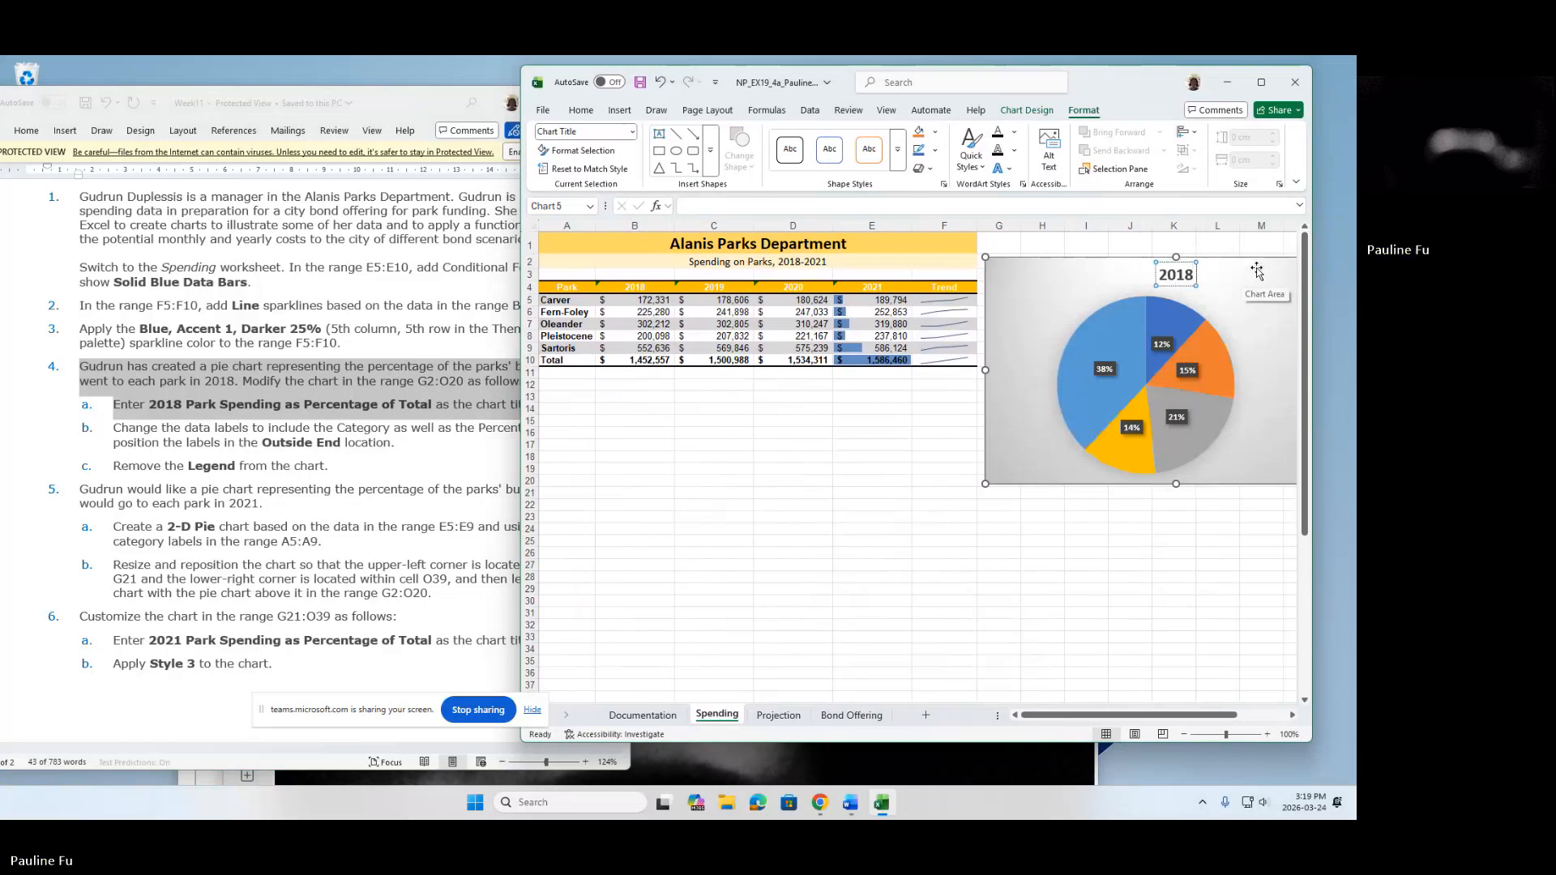
text( Park Spending)
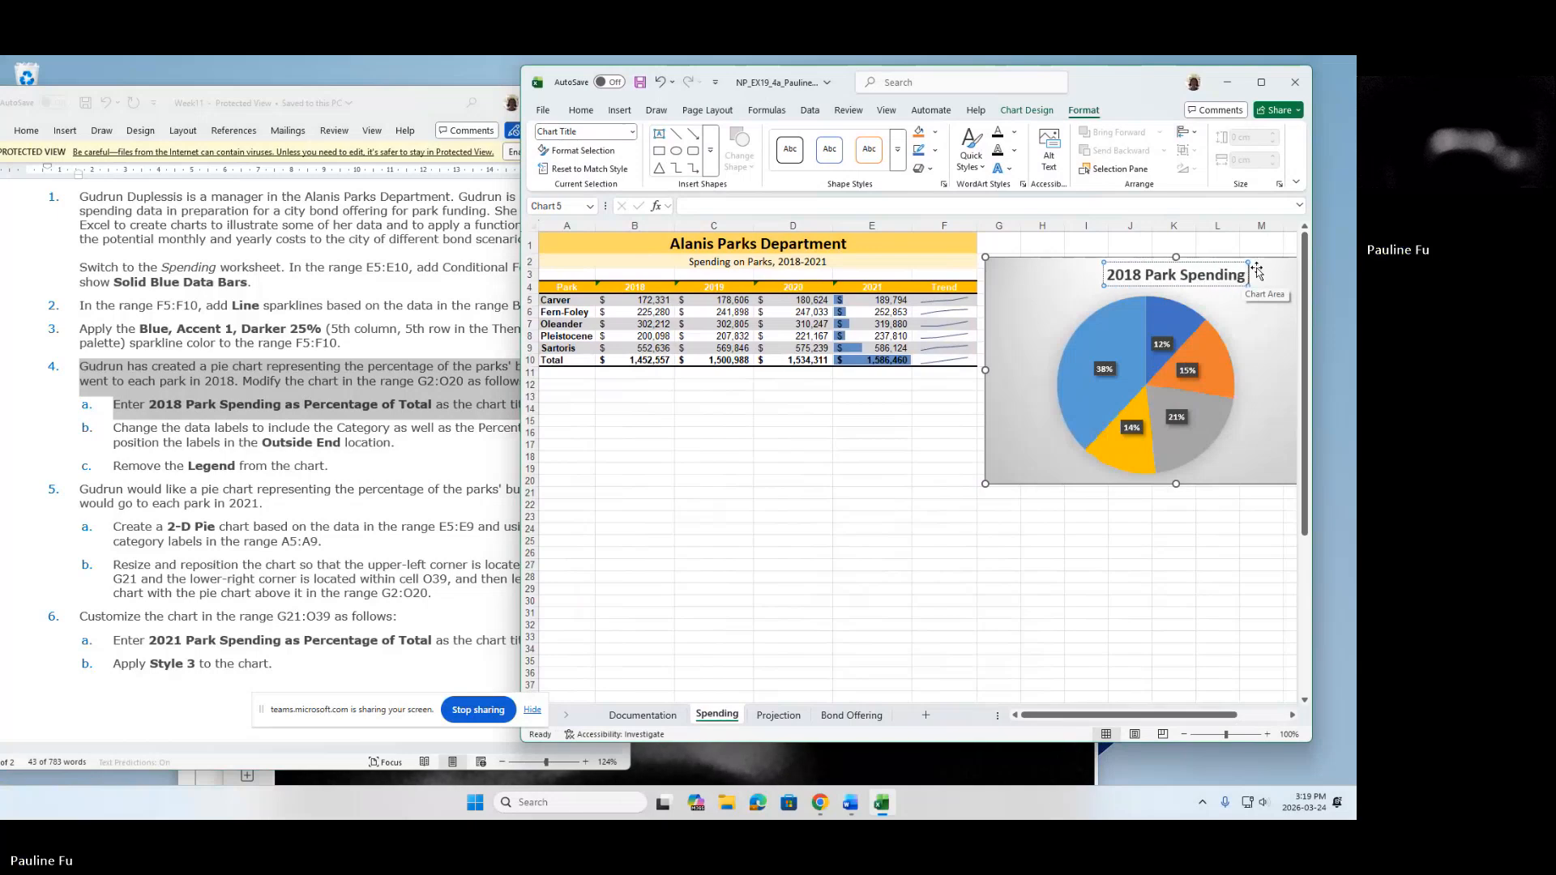
text( as Perc)
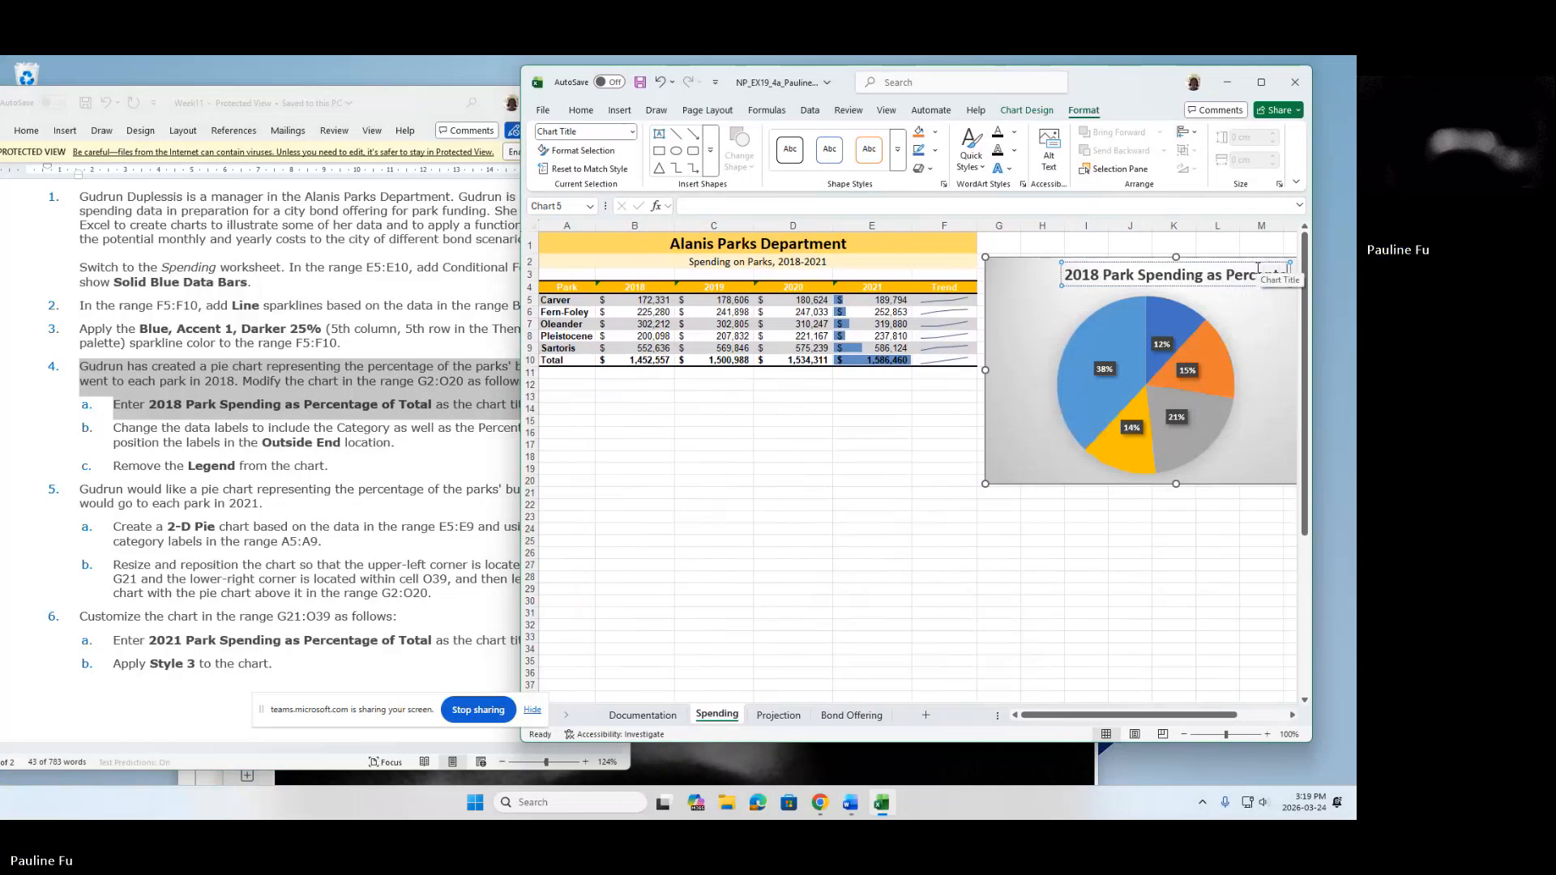
text(entage of To)
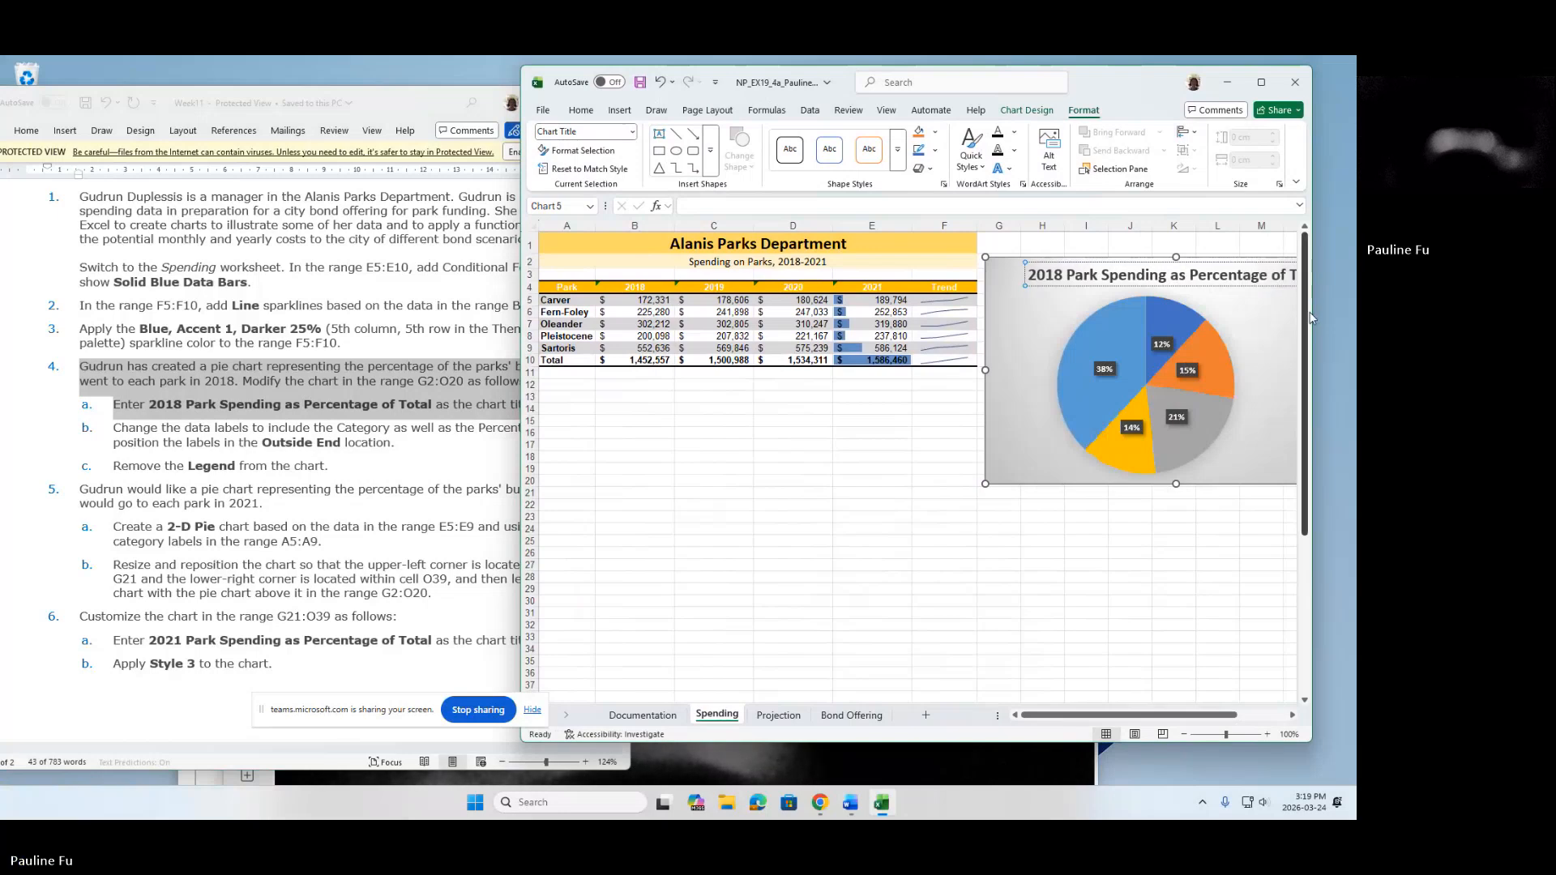
drag(1311, 309, 1352, 308)
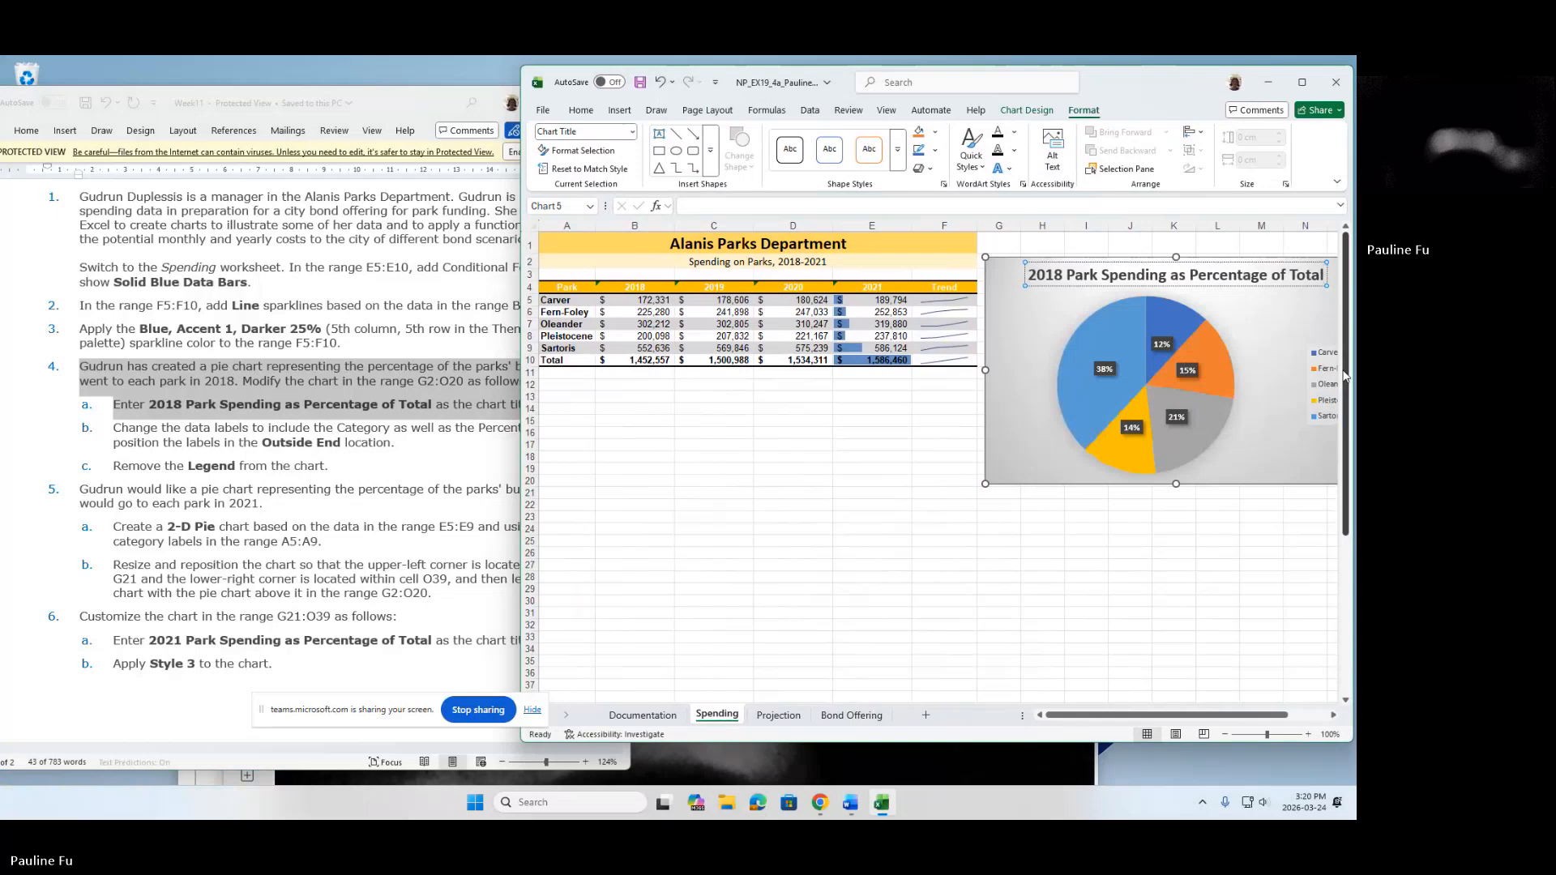
Highlight project step 4b in the Word document about adding the Category to the data labels and using Outside End.
click(377, 460)
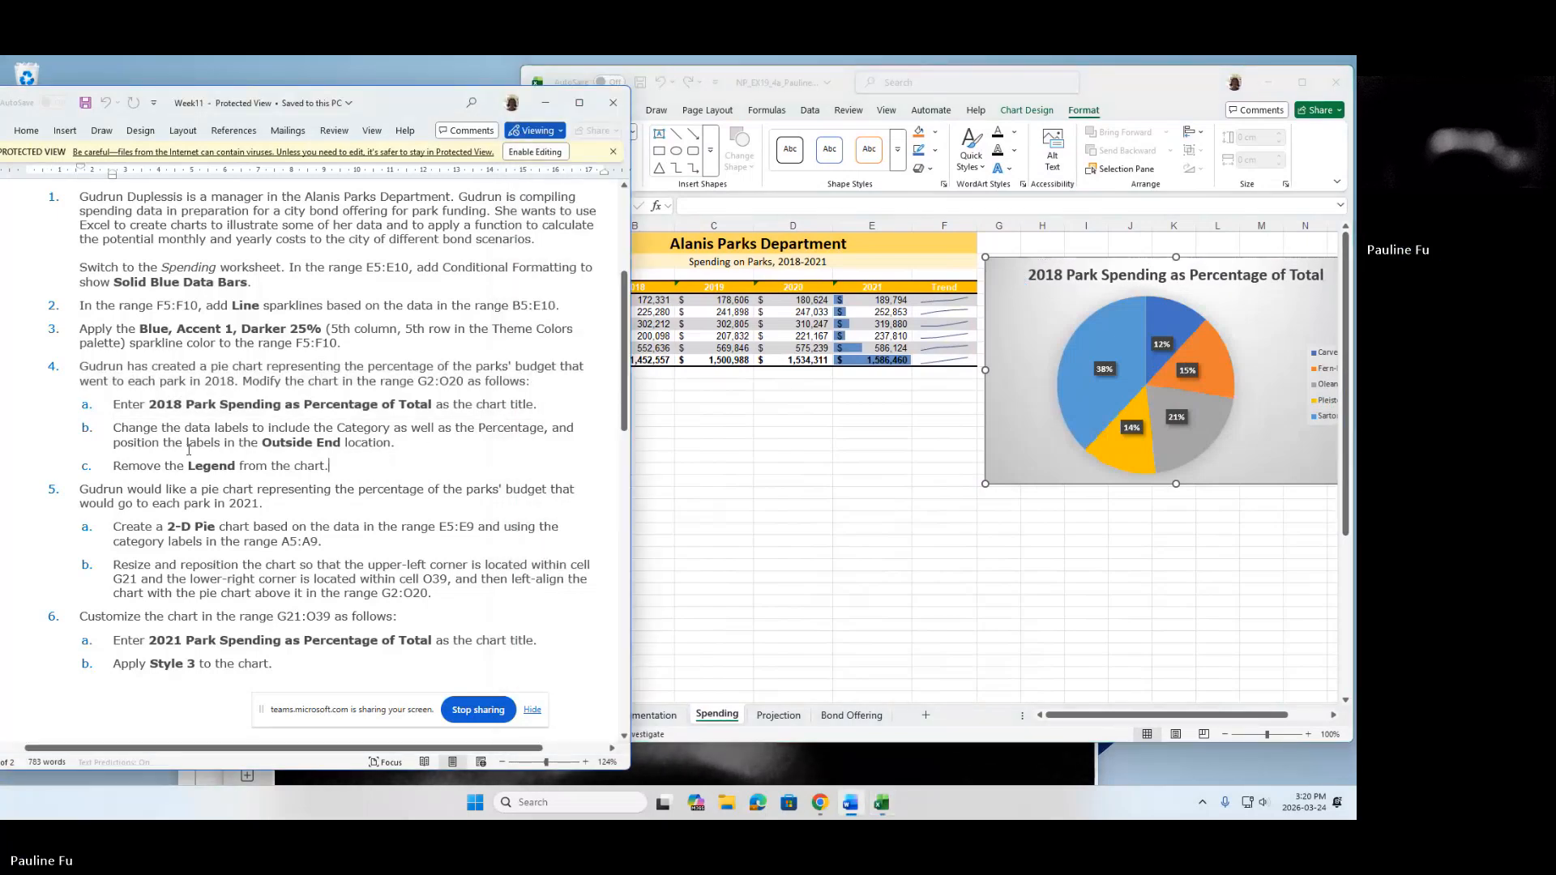
drag(113, 429, 245, 437)
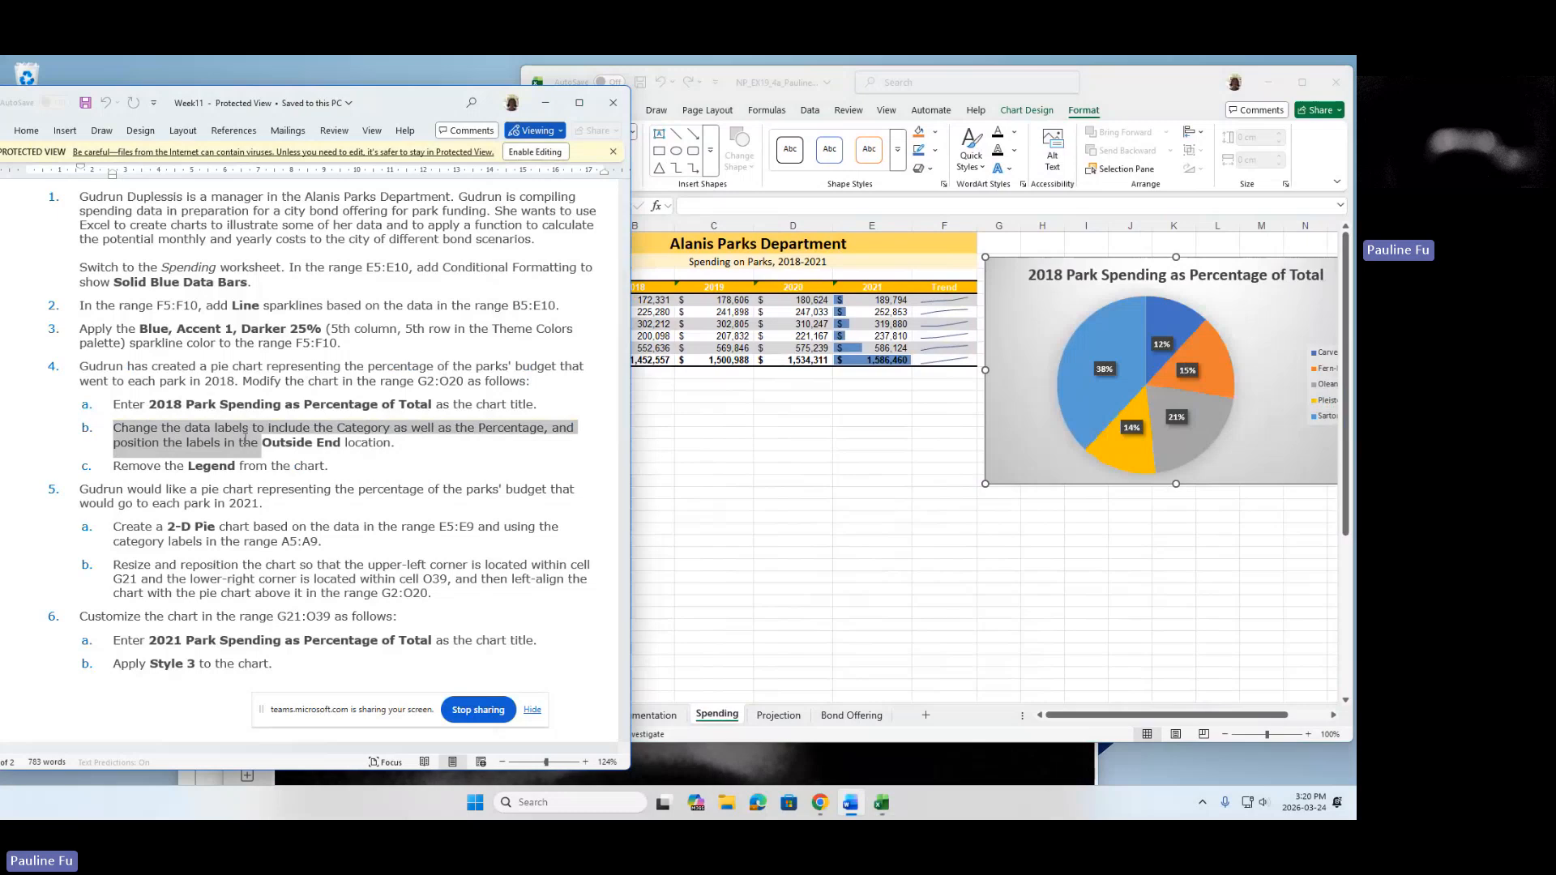
drag(246, 433, 366, 437)
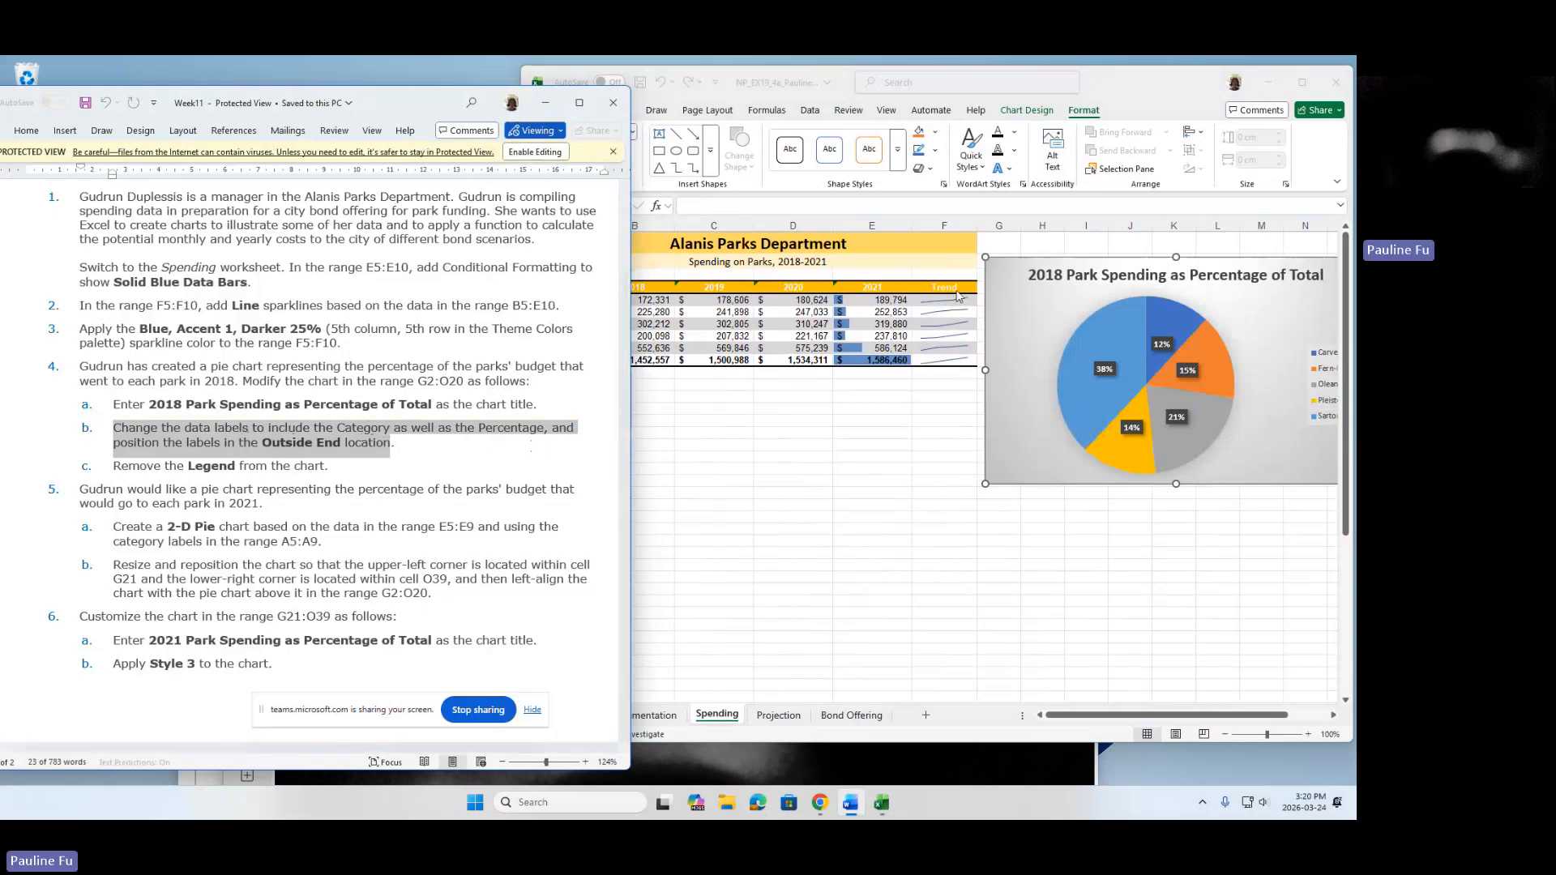
Close the Format Chart Area pane and maximize the workbook window with the whole 2018 pie chart in view.
drag(1154, 90, 1022, 124)
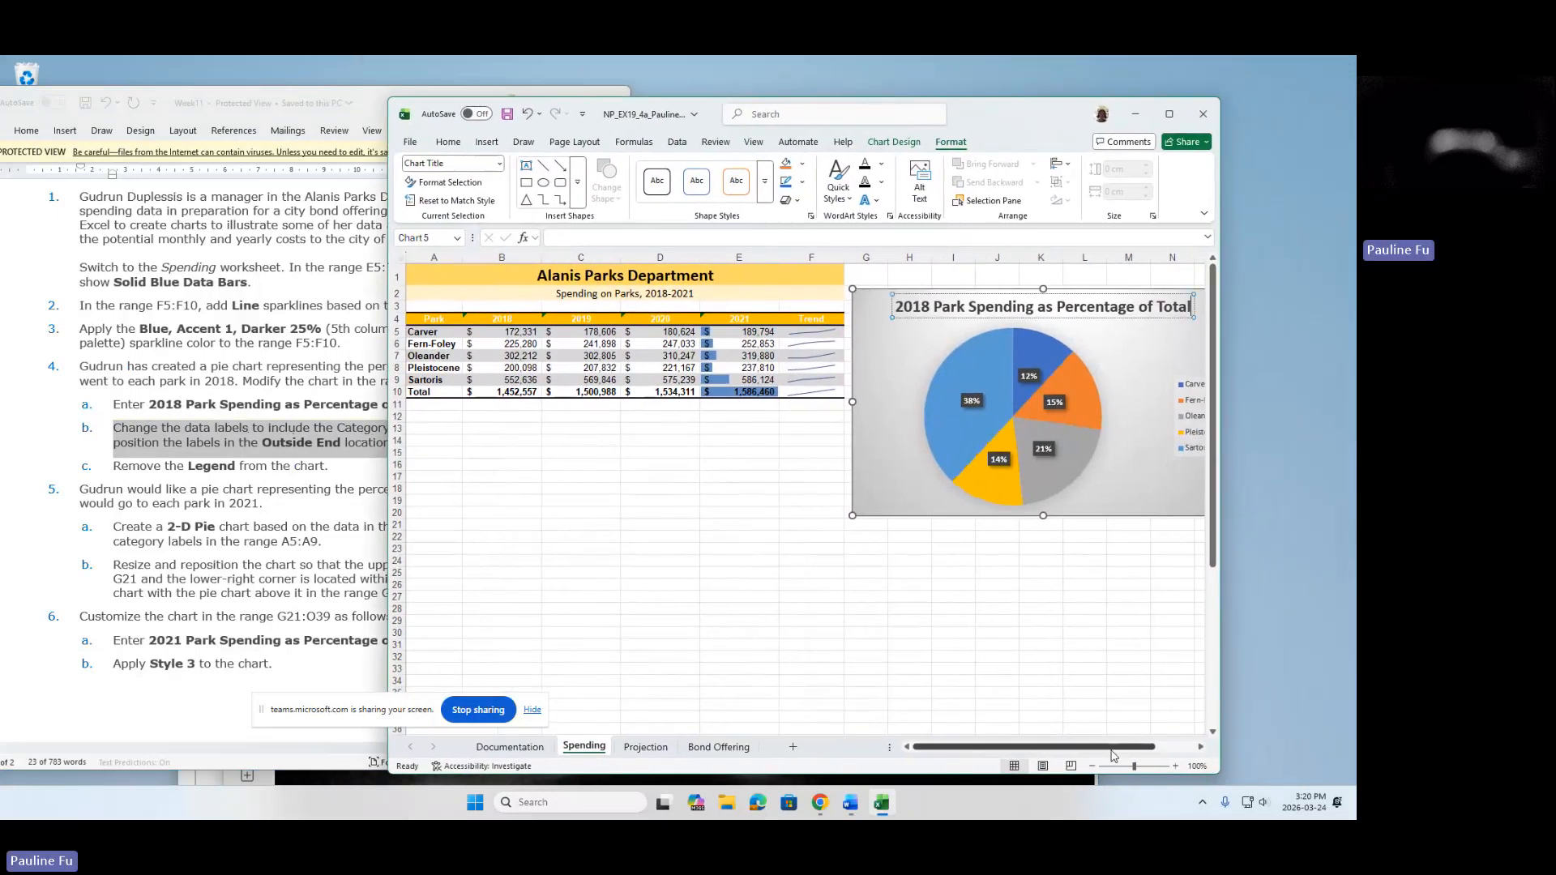
drag(1107, 753, 1133, 756)
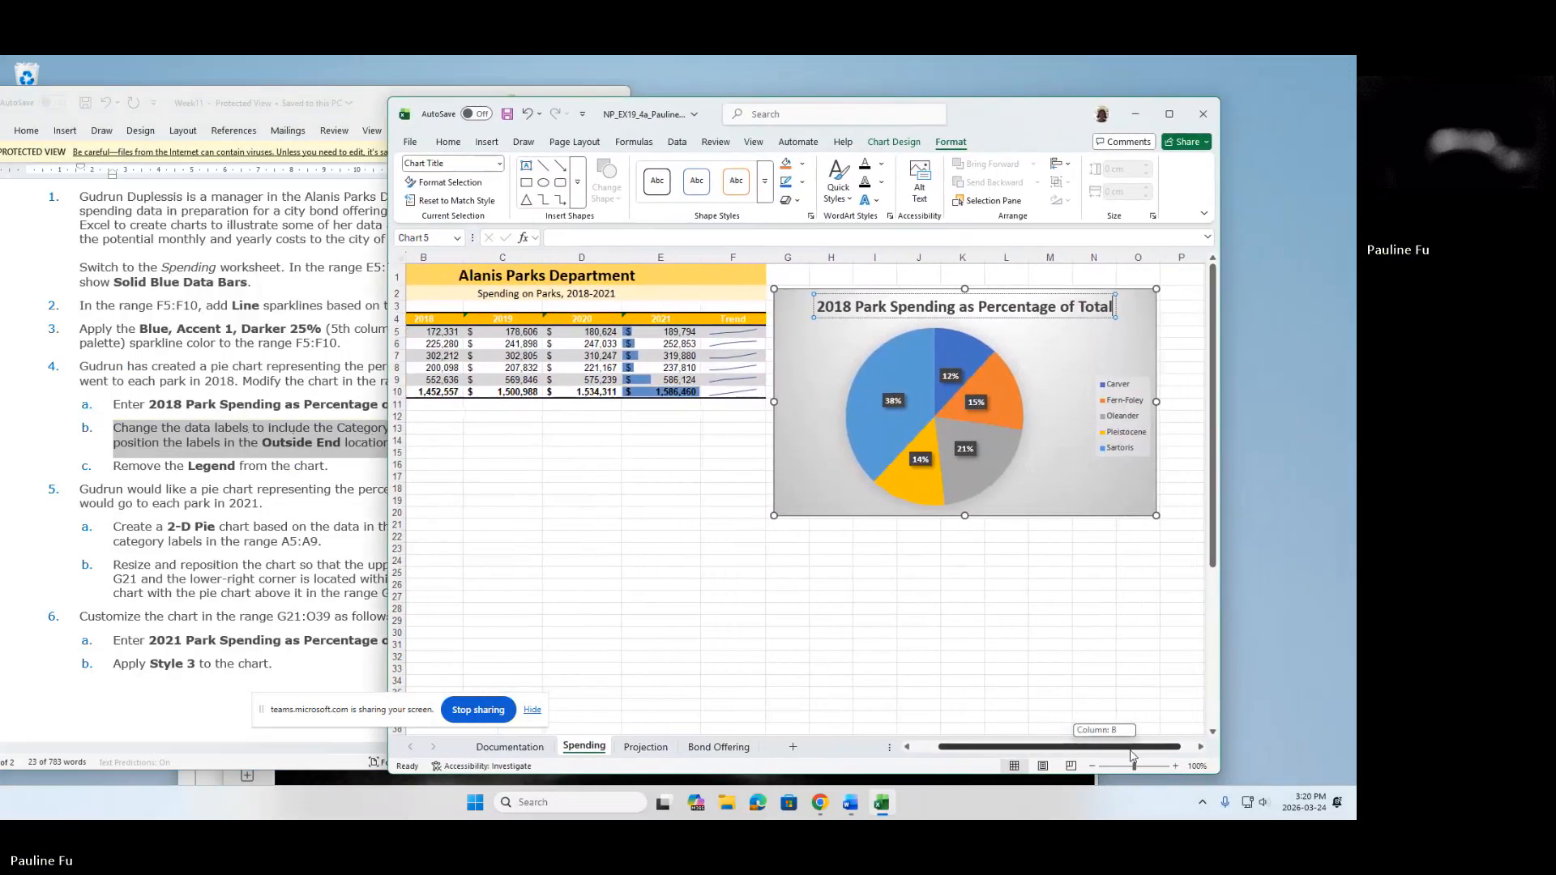
double_click(1039, 366)
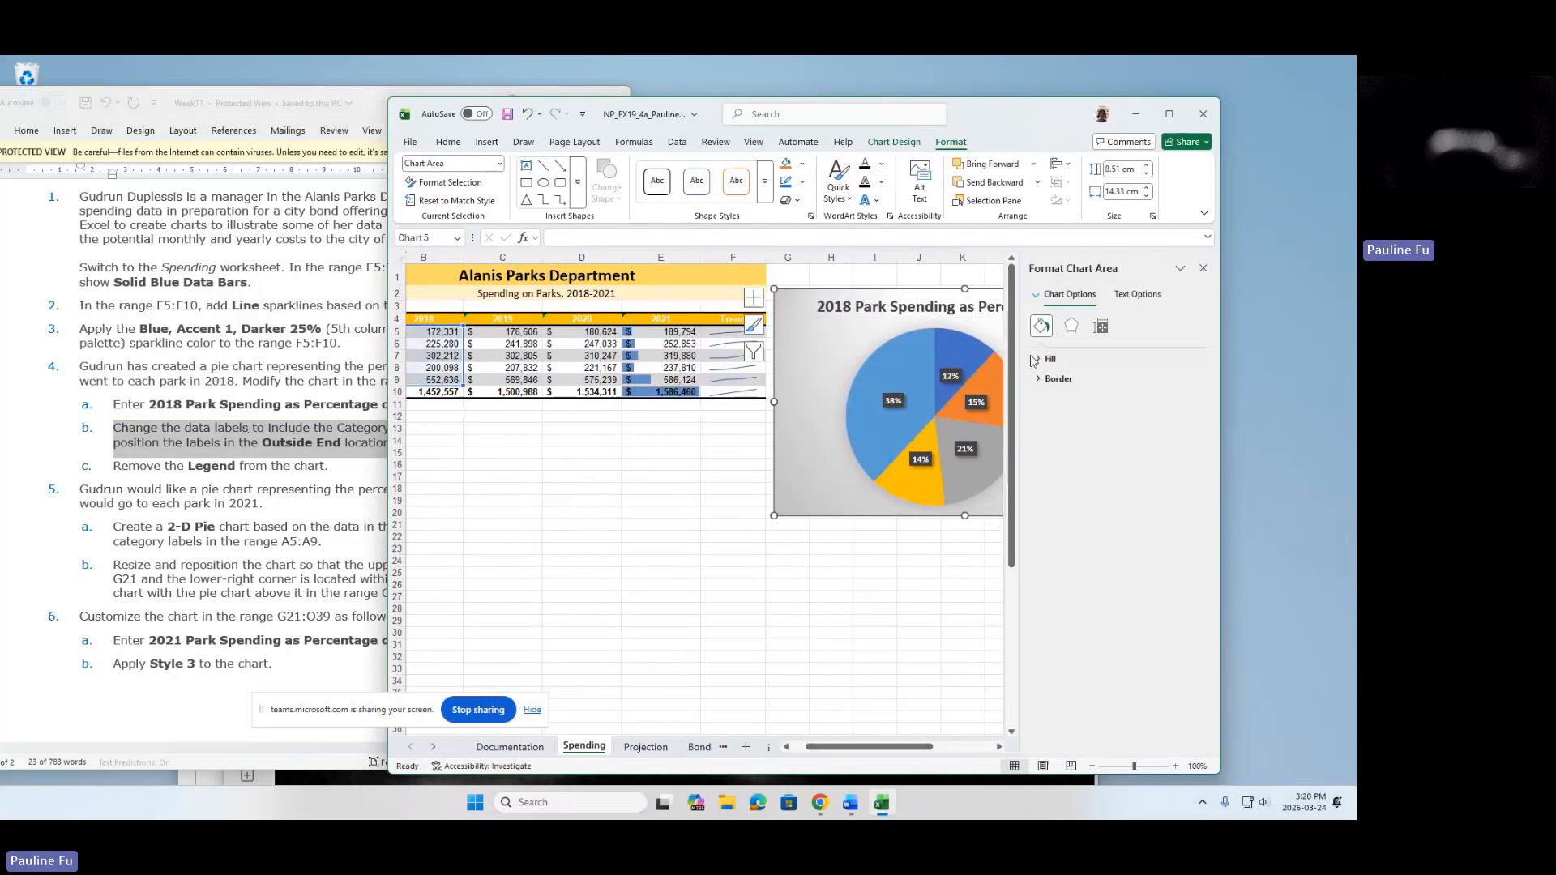
click(1202, 269)
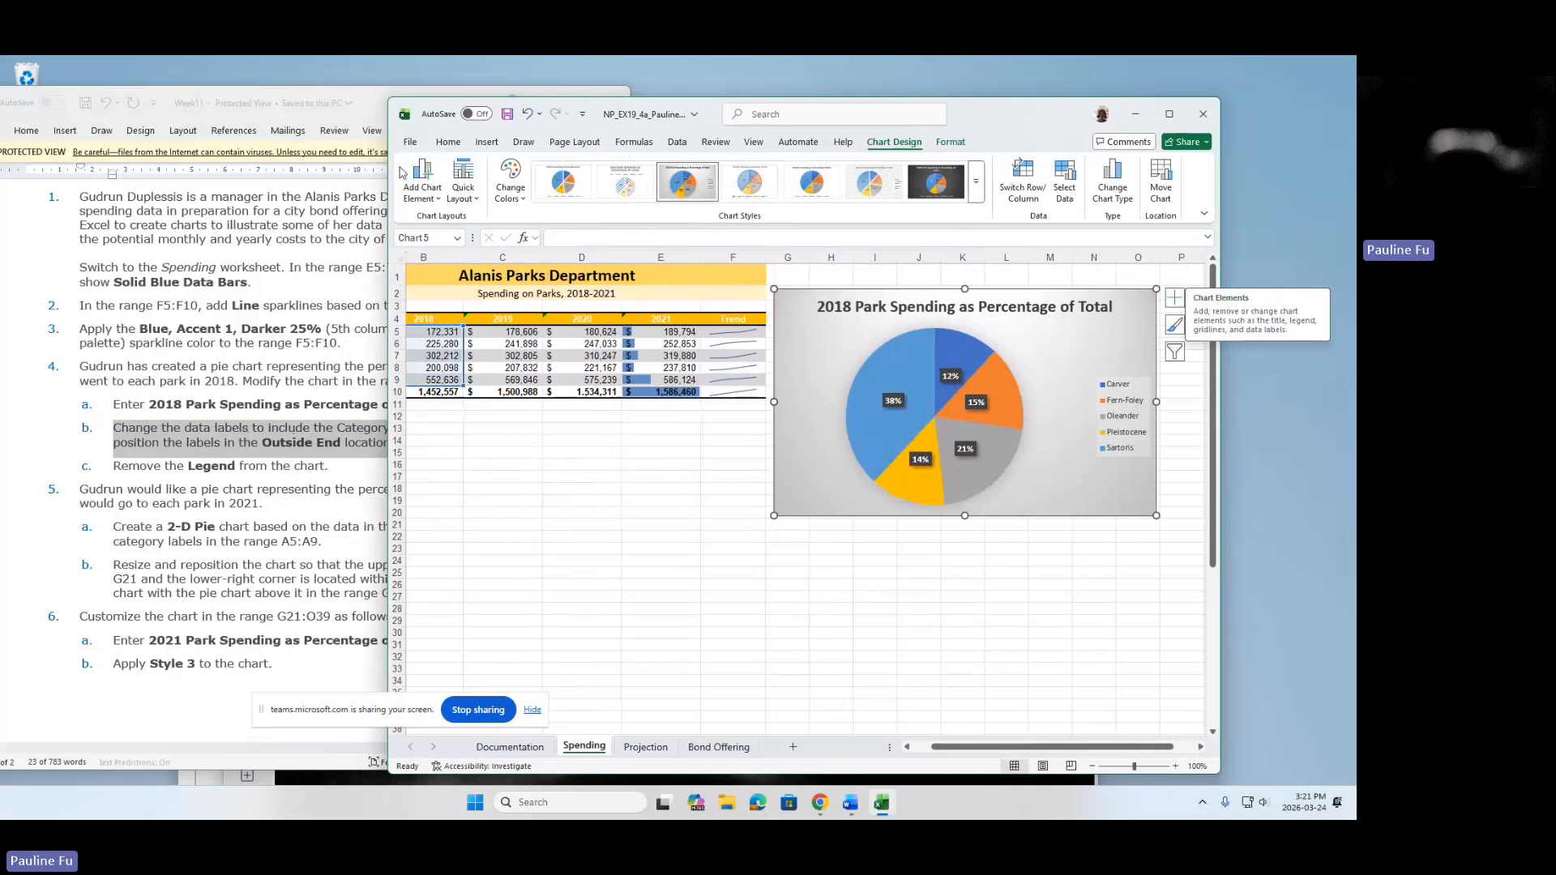
click(1177, 299)
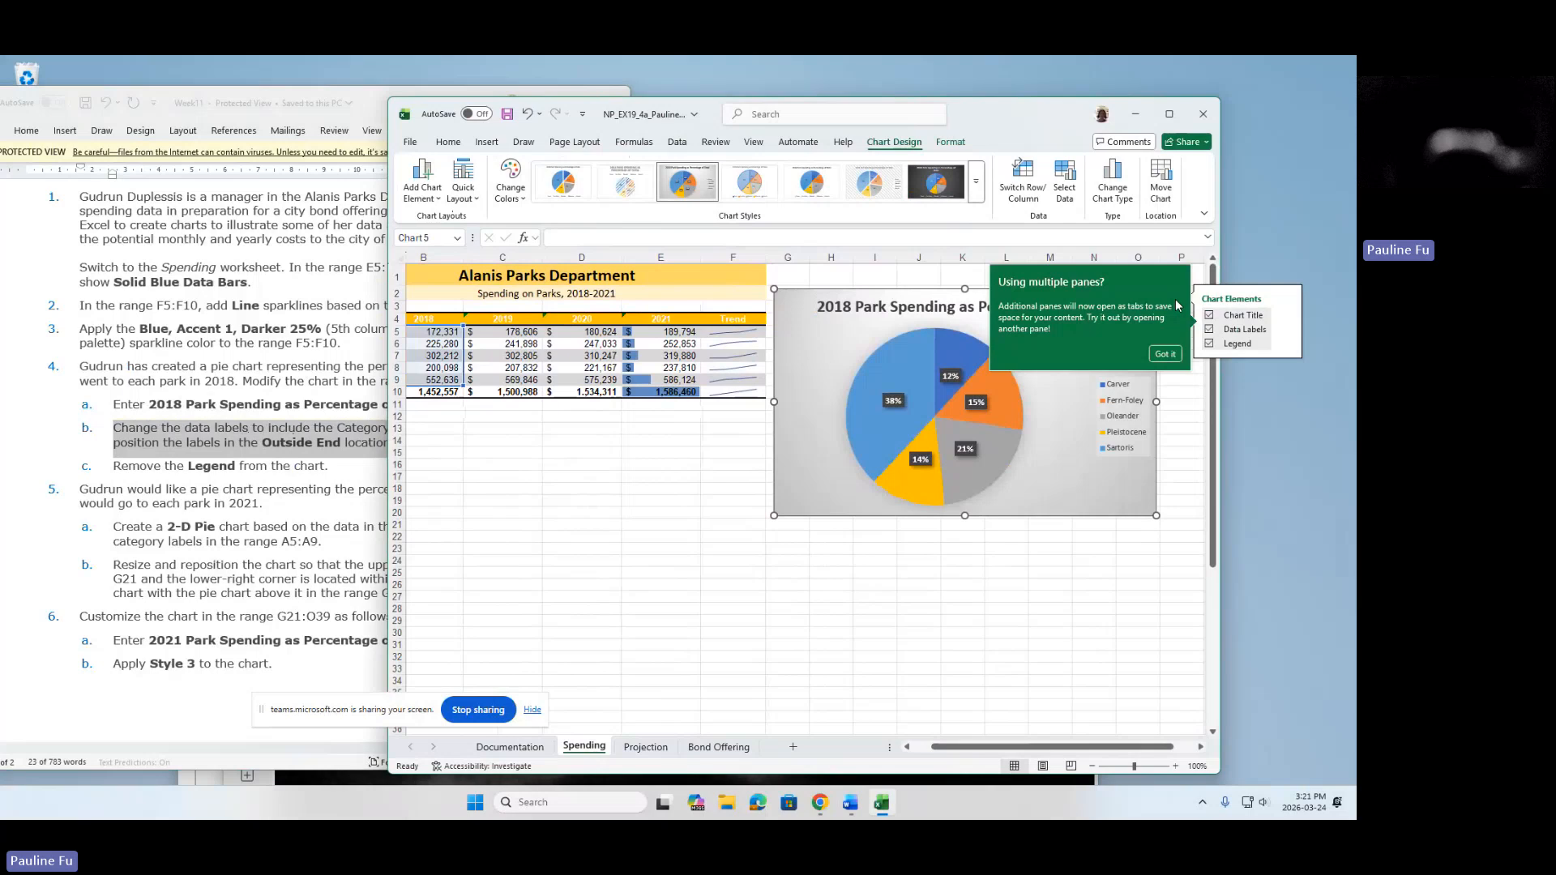
click(1162, 357)
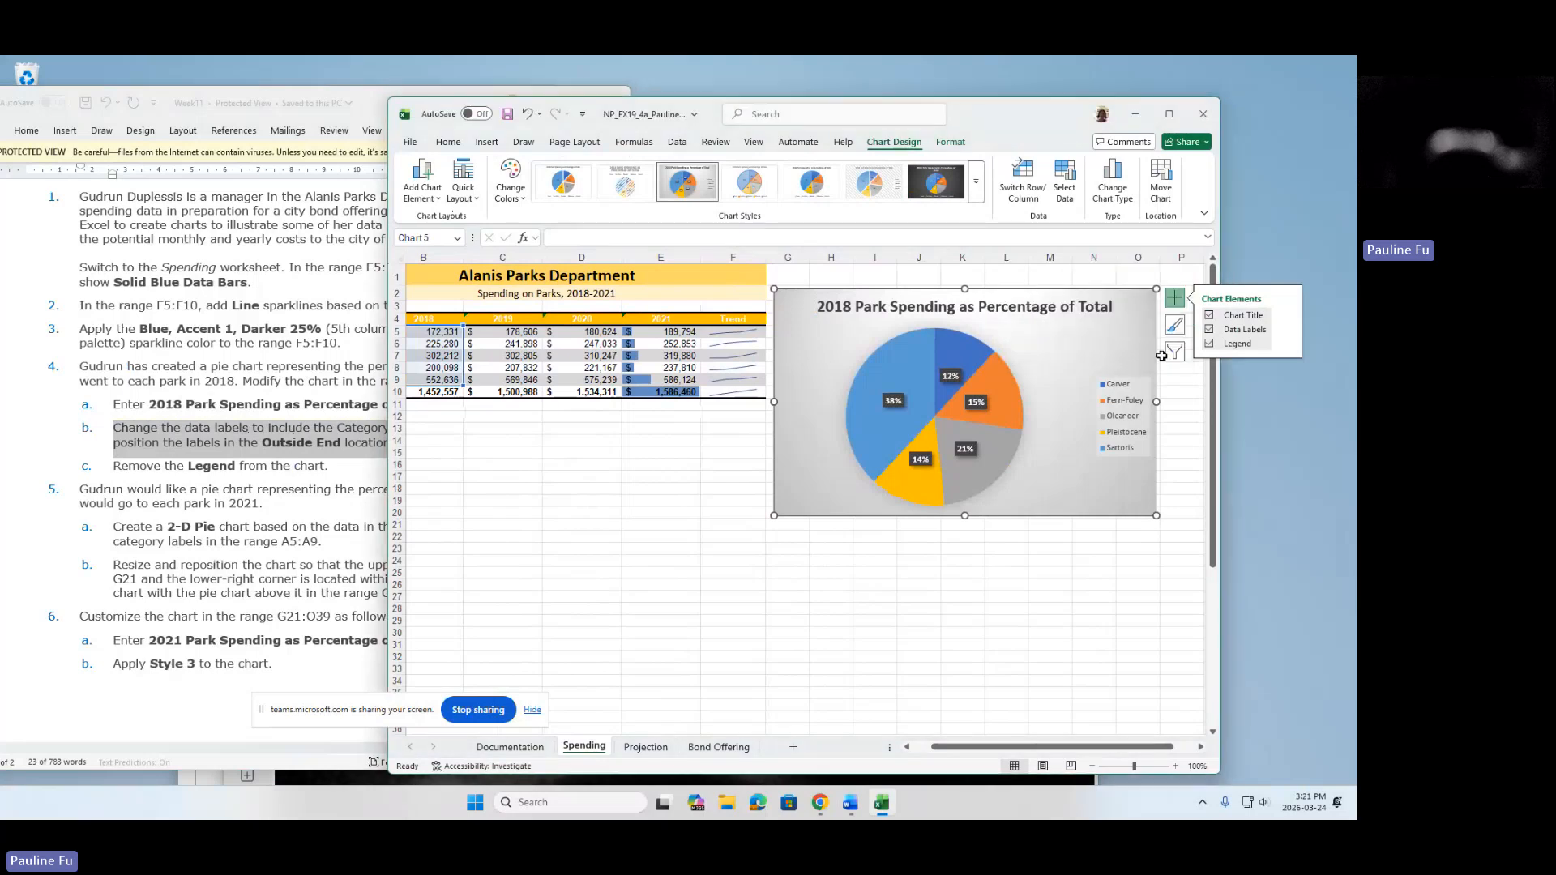
click(1170, 115)
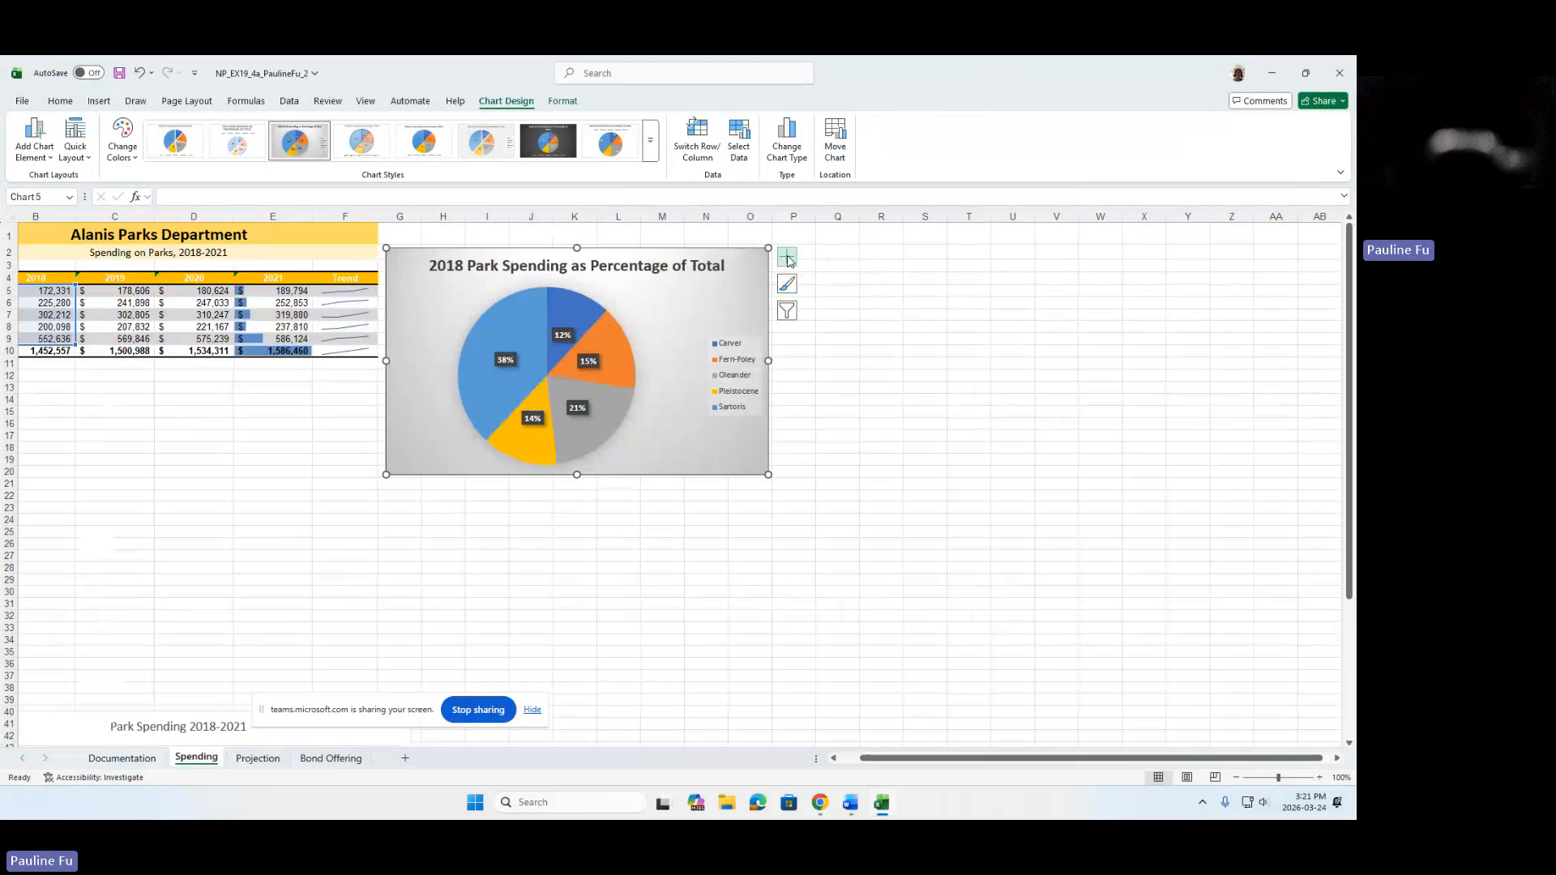
Add the Category Name to the 2018 pie chart's data labels and set the label position to Outside End.
click(789, 259)
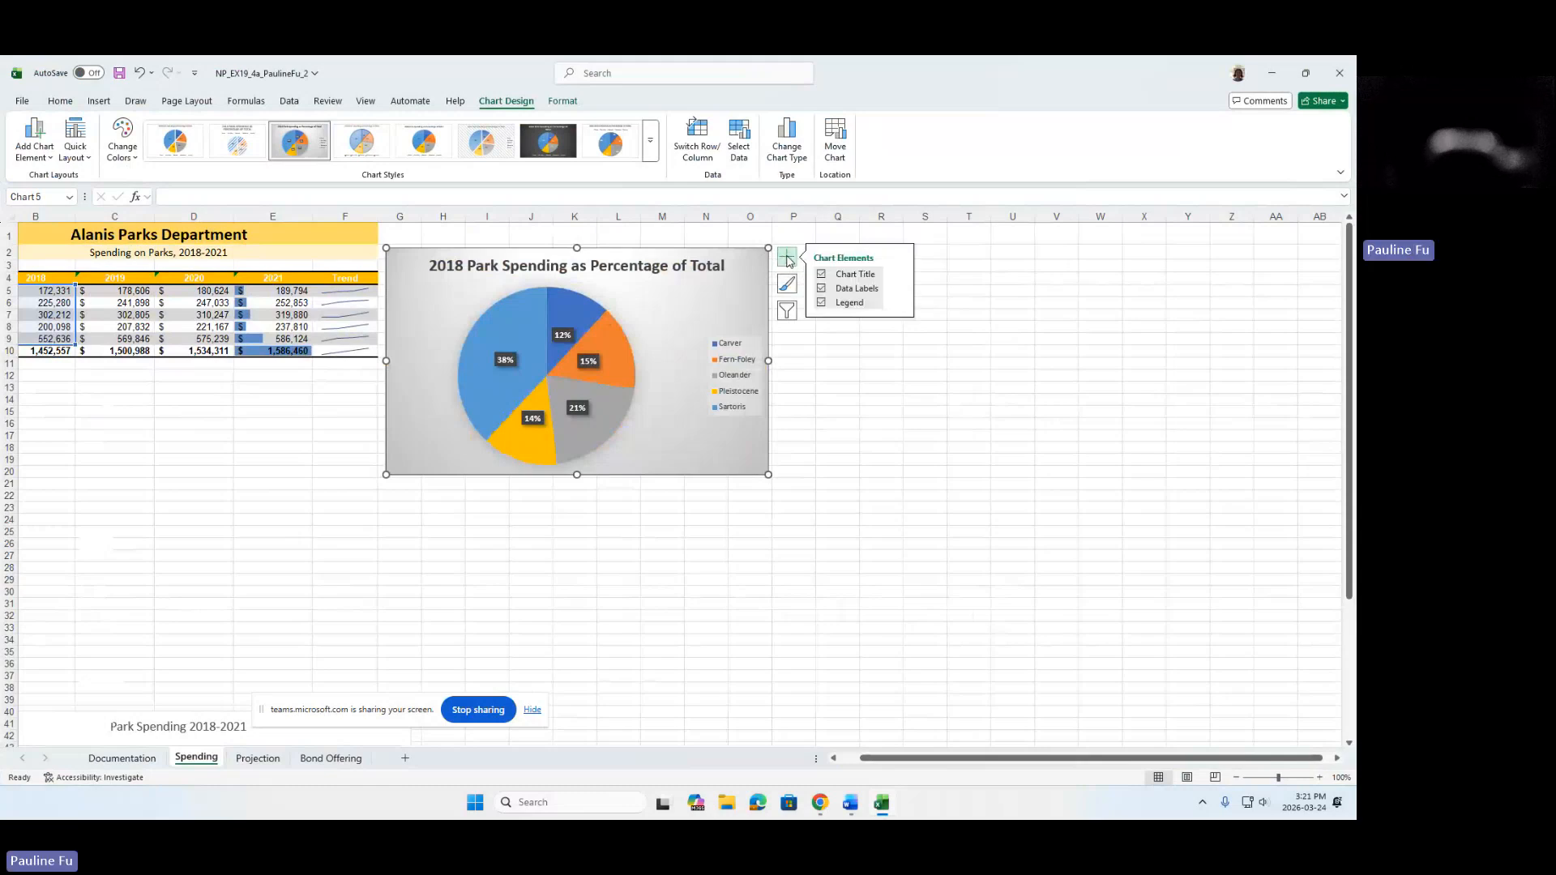
click(901, 290)
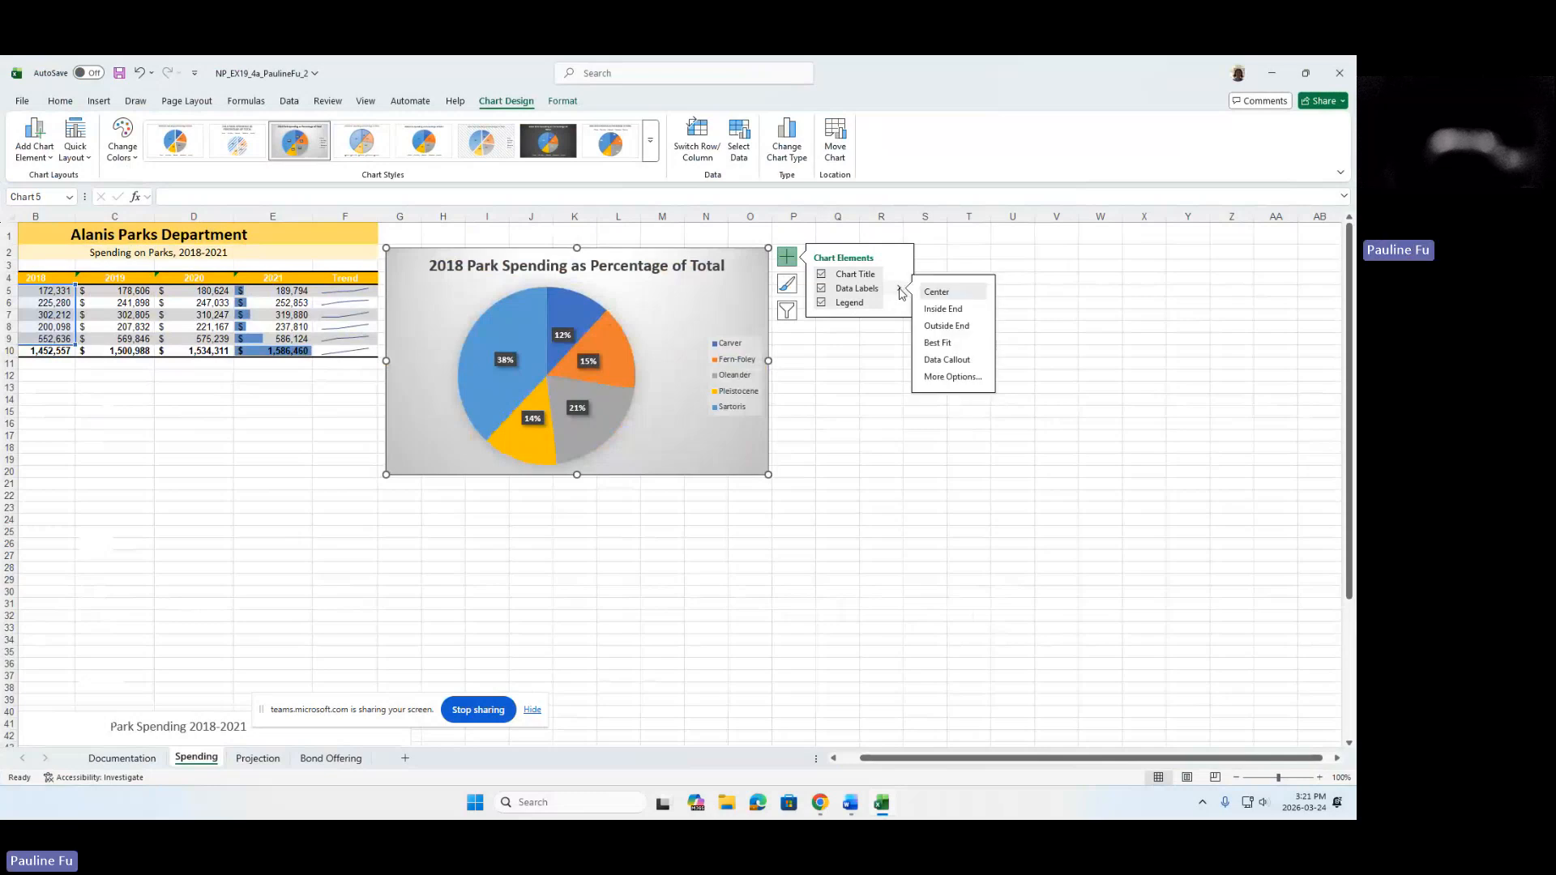
click(972, 380)
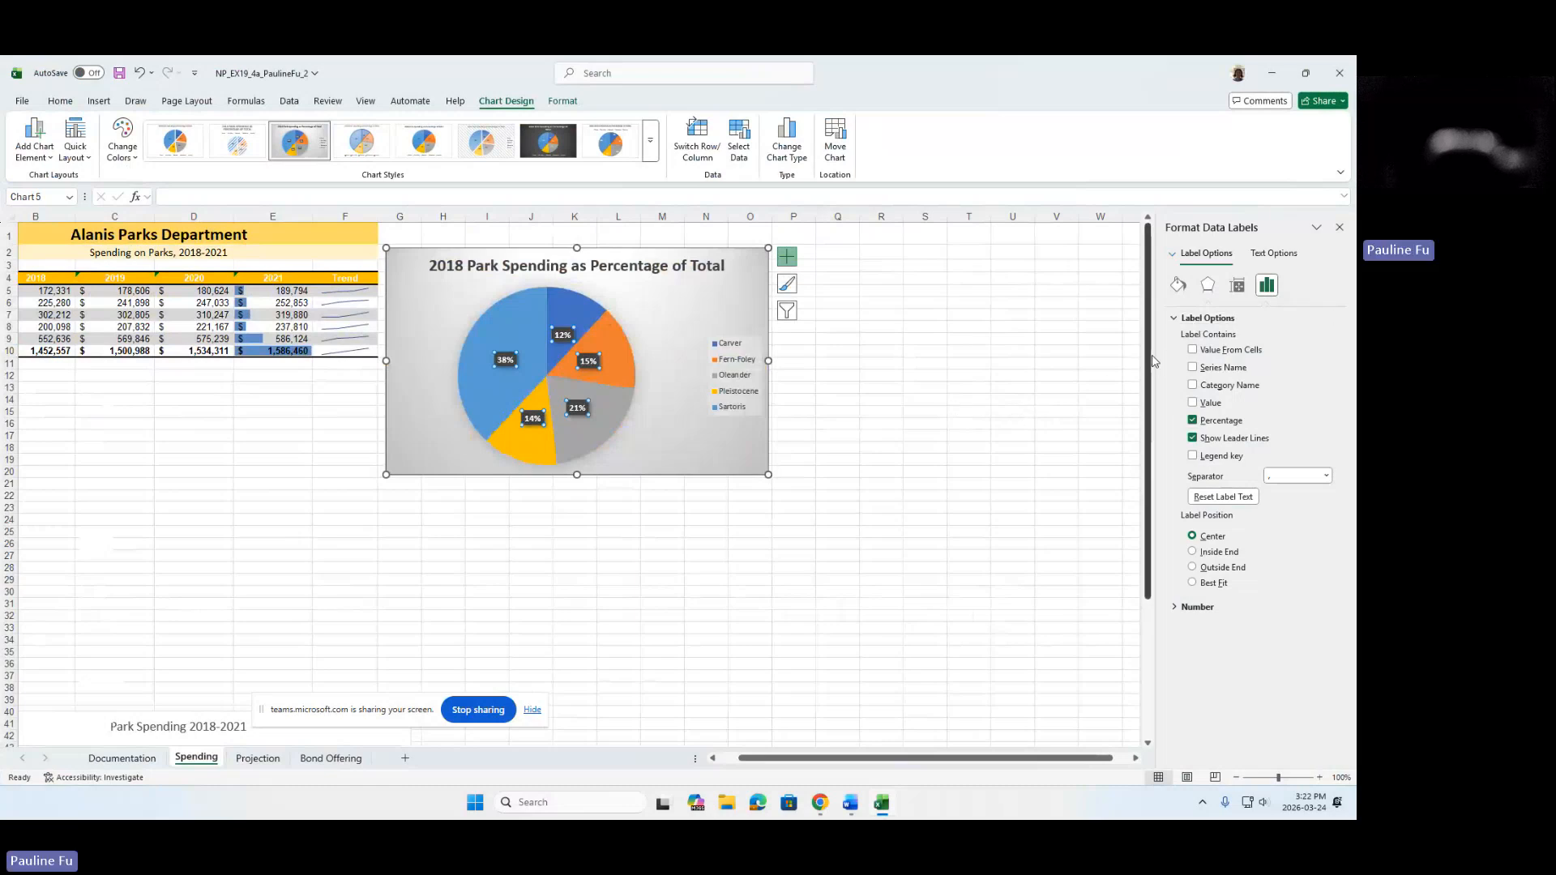
click(1191, 387)
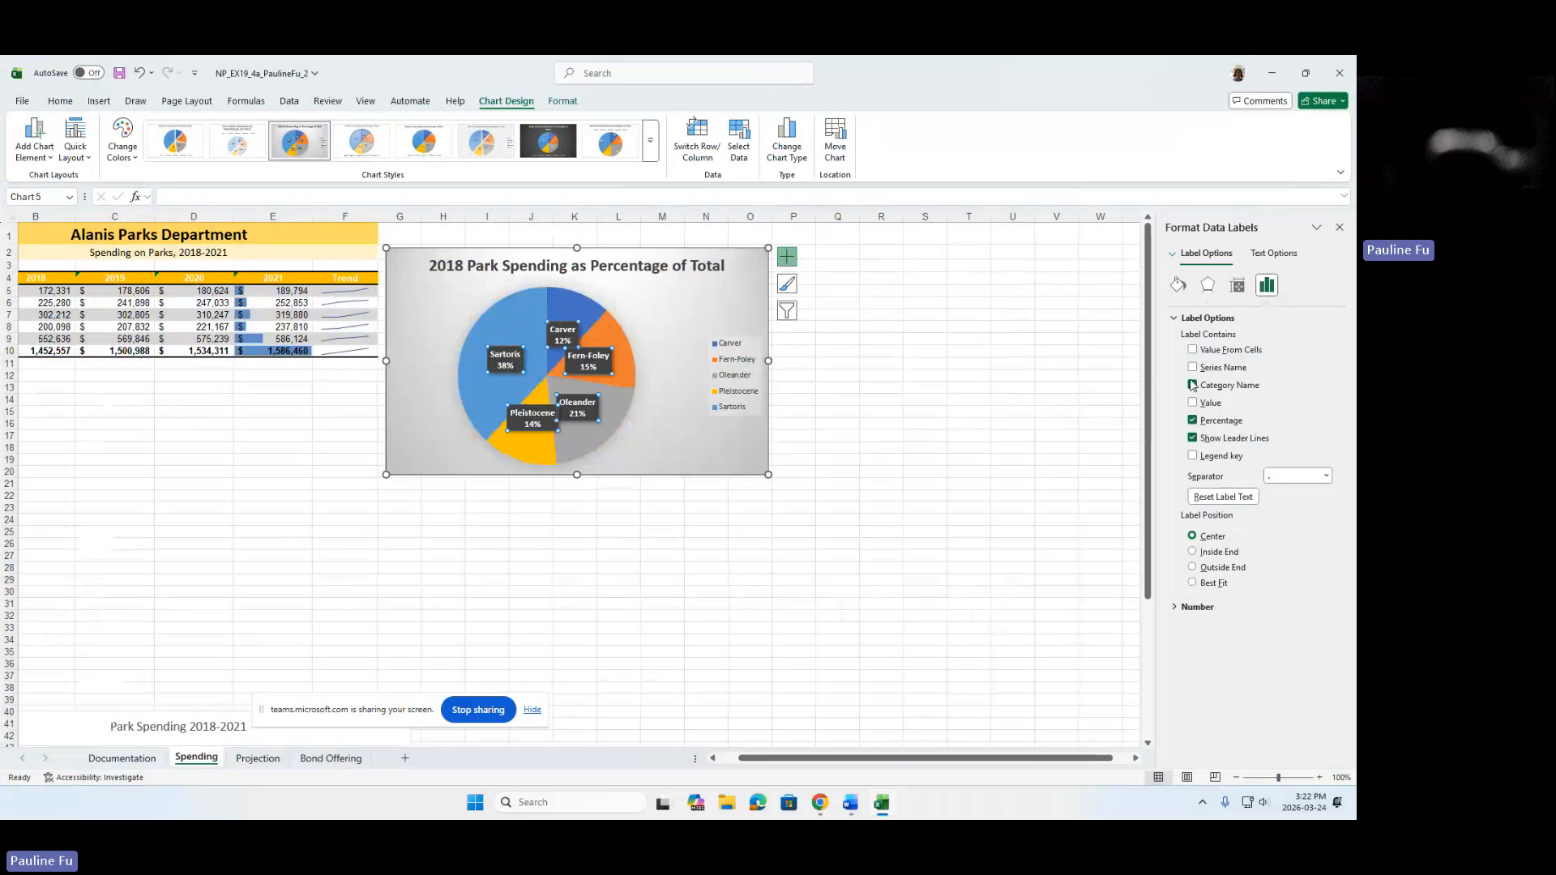
click(1193, 568)
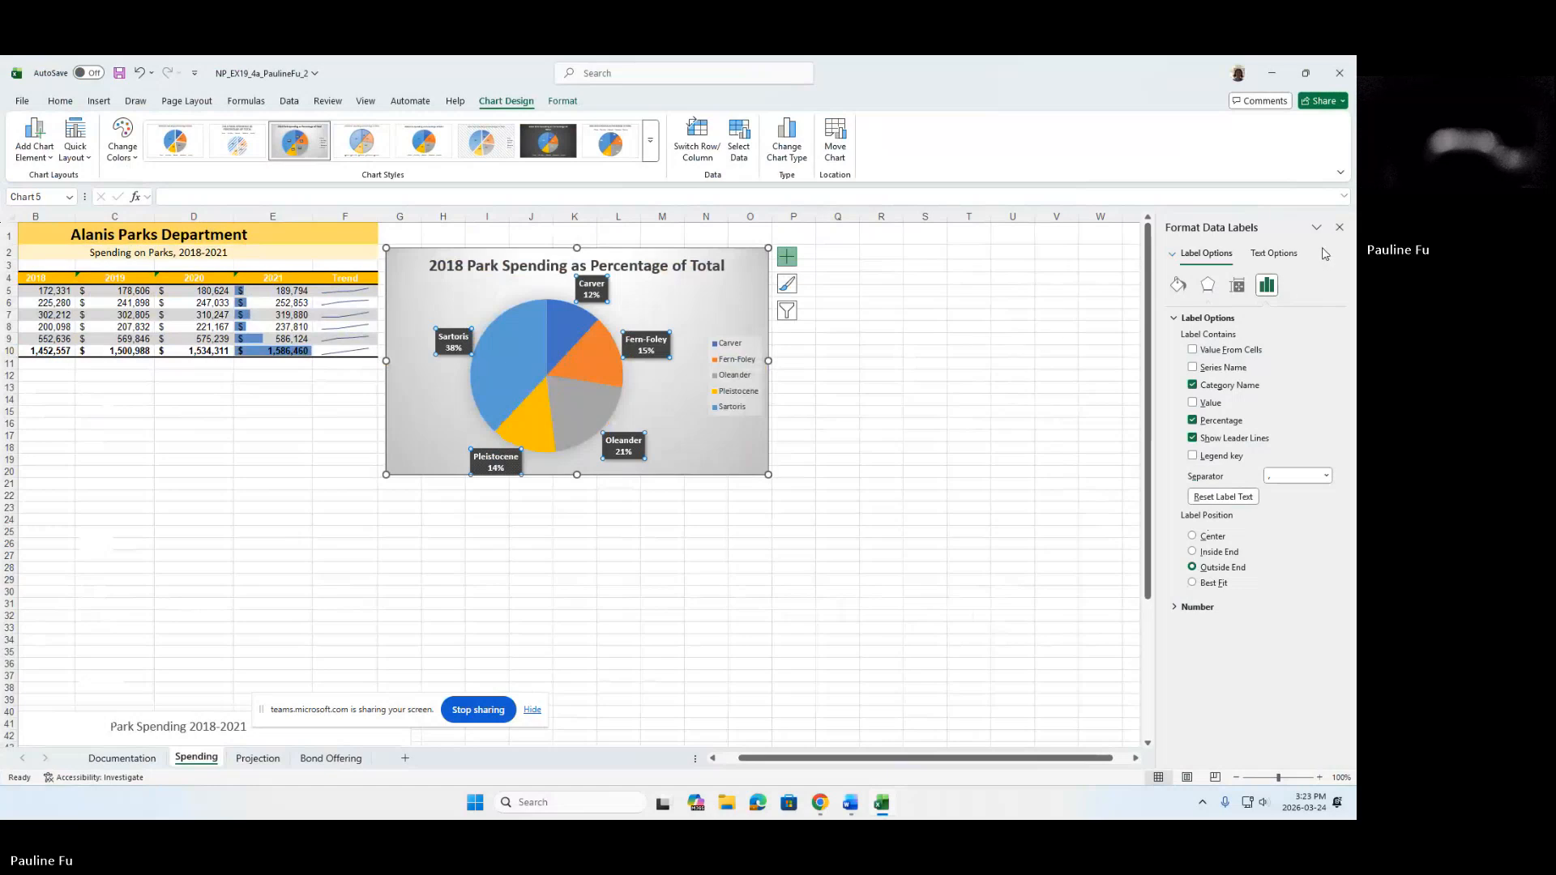
Restore the workbook window to a smaller size and highlight Word project steps 5 and 5a about creating the 2021 pie chart.
drag(954, 83, 1016, 194)
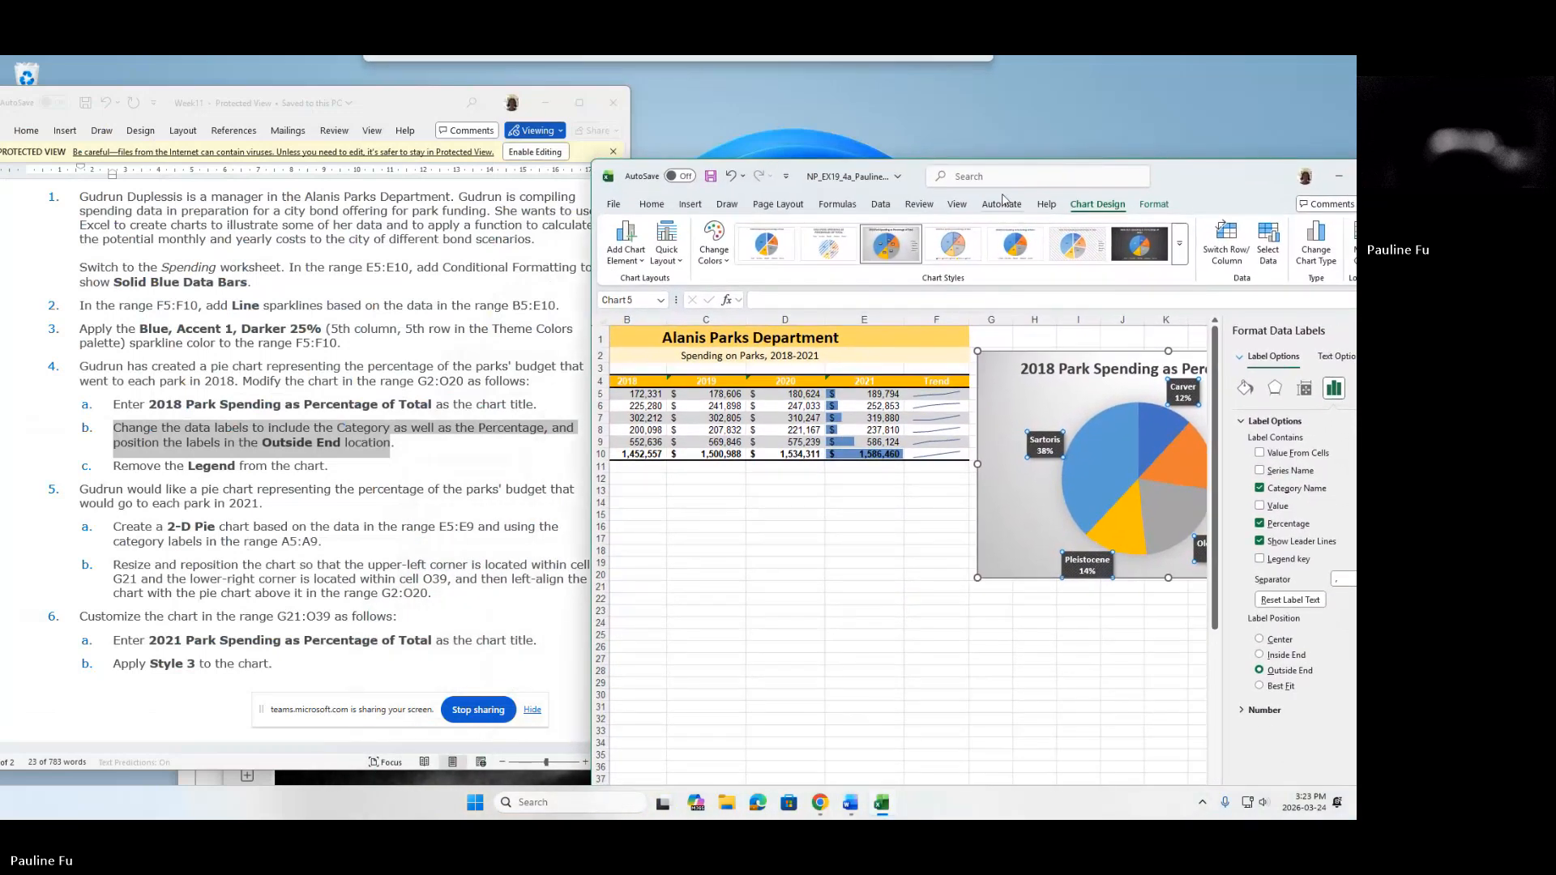
click(162, 489)
drag(623, 322, 632, 381)
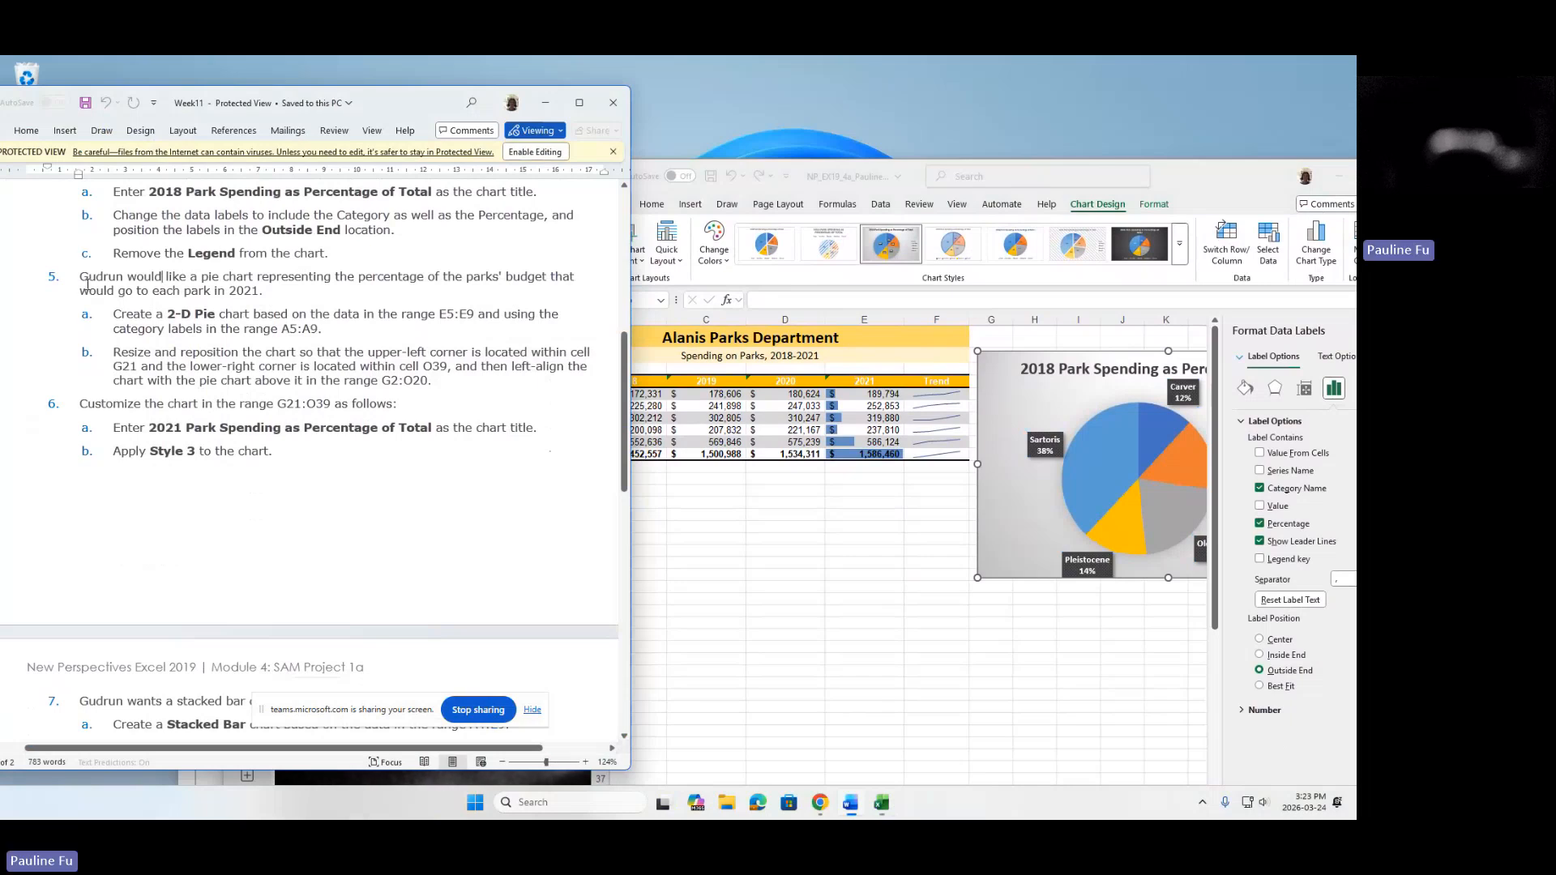
drag(200, 283, 283, 285)
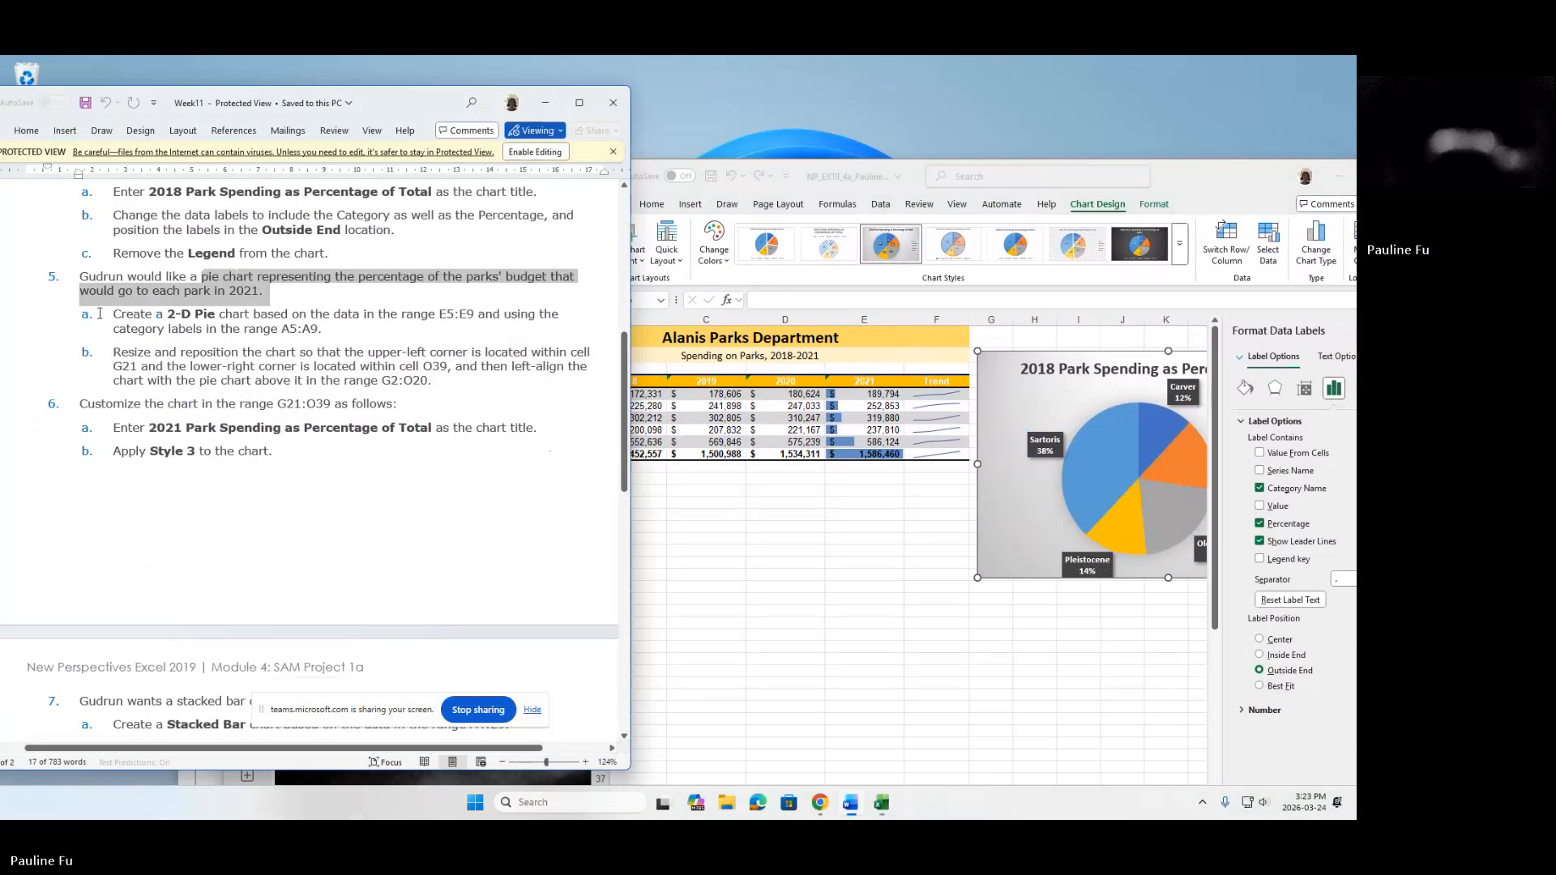
drag(110, 315, 478, 317)
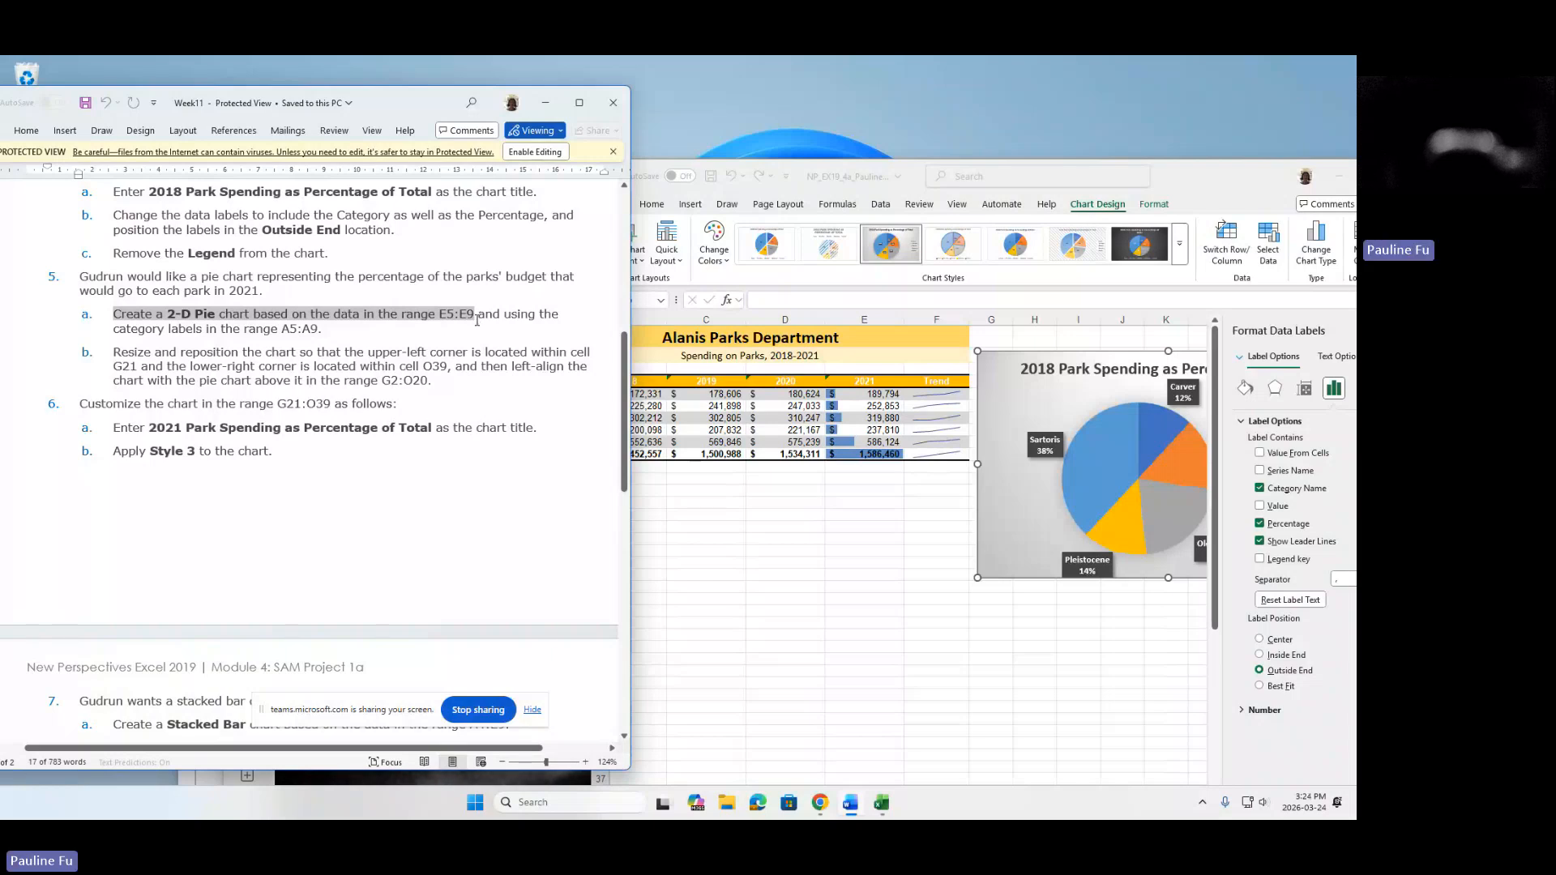
drag(477, 320, 477, 326)
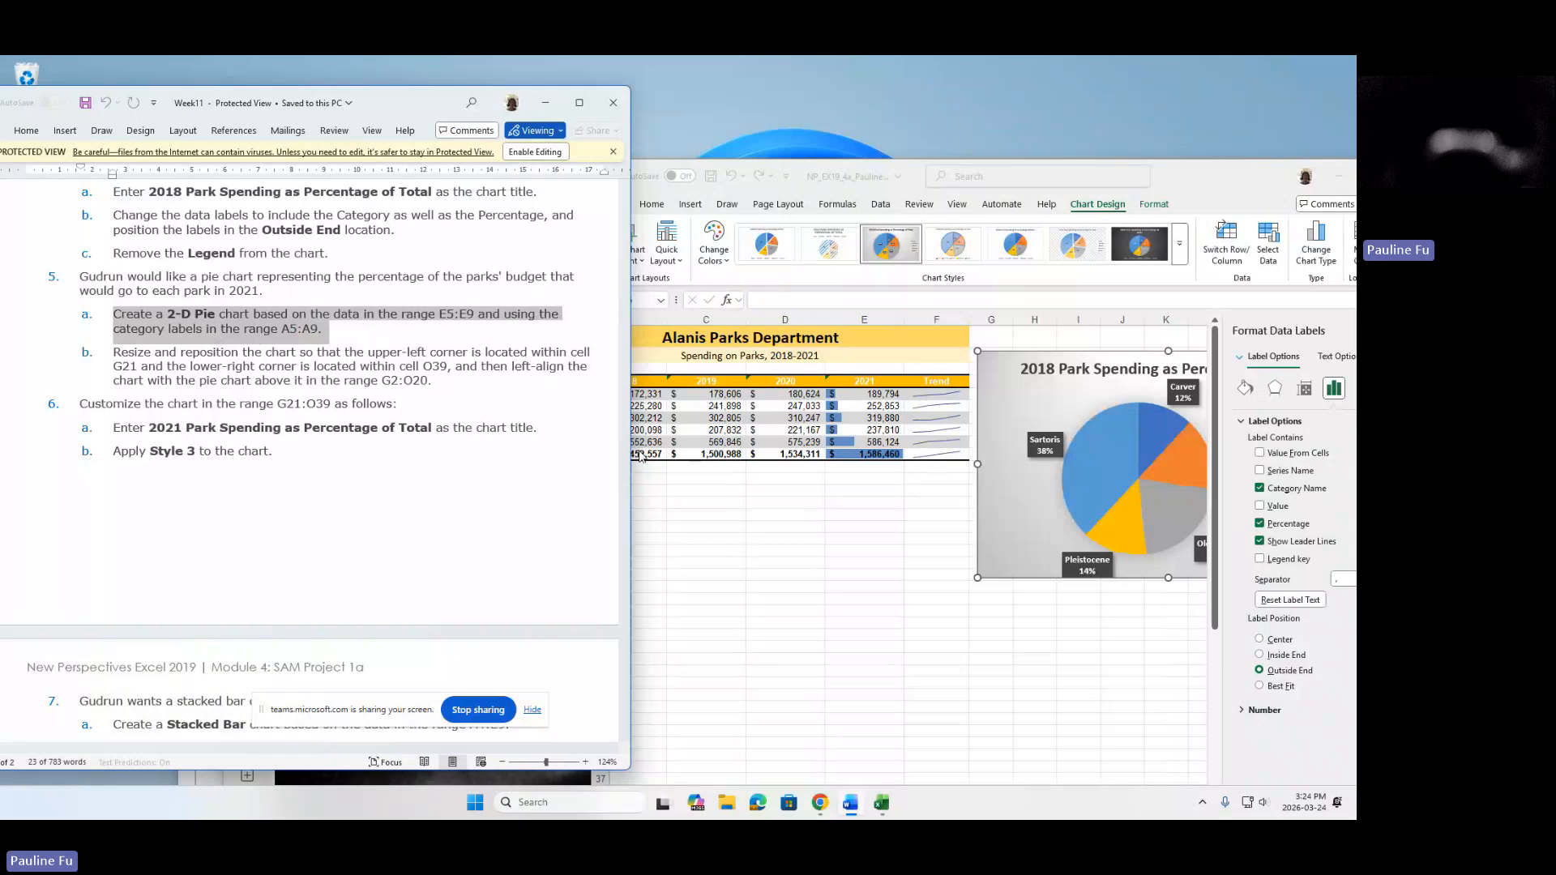
Return to the Spending worksheet and deselect the 2018 pie chart by selecting cell B12.
click(657, 496)
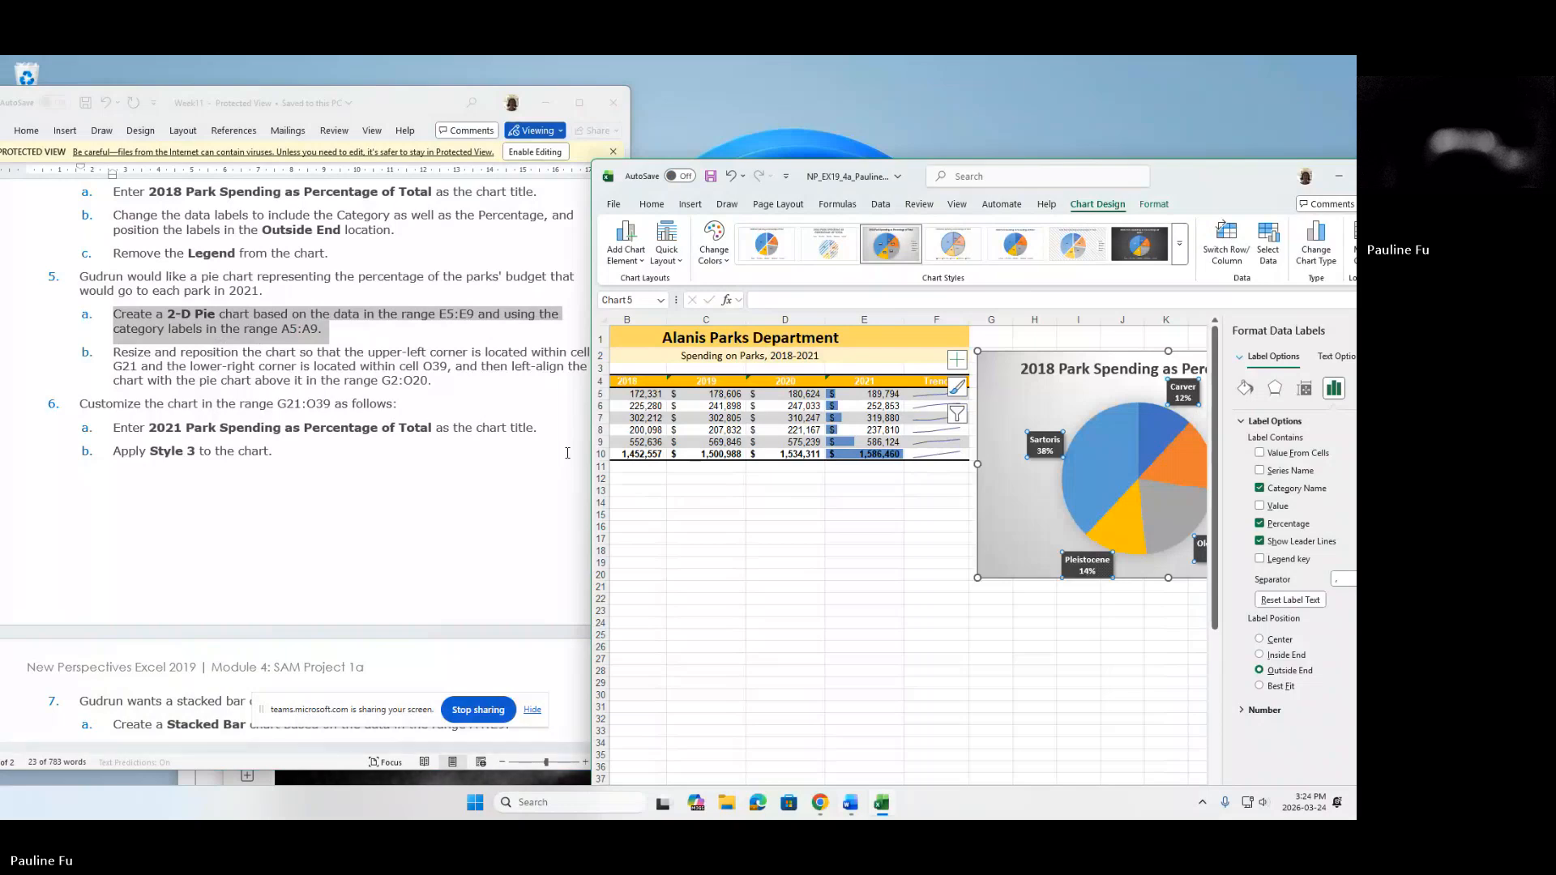
mouse_move(1213, 180)
mouse_down()
mouse_move(1200, 121)
mouse_move(1196, 188)
mouse_up()
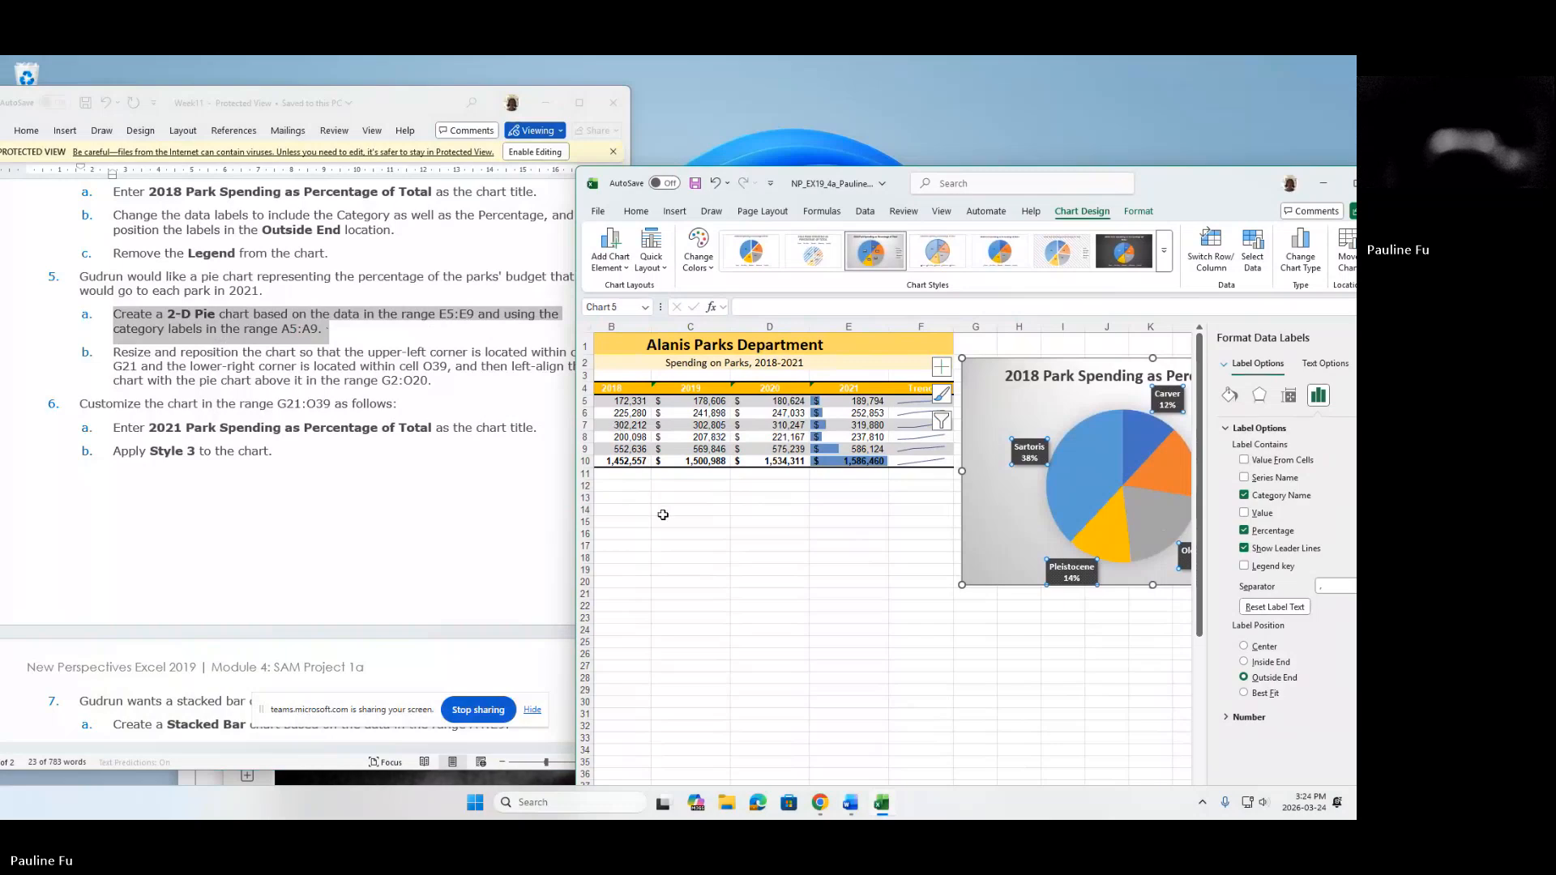
click(661, 519)
click(642, 487)
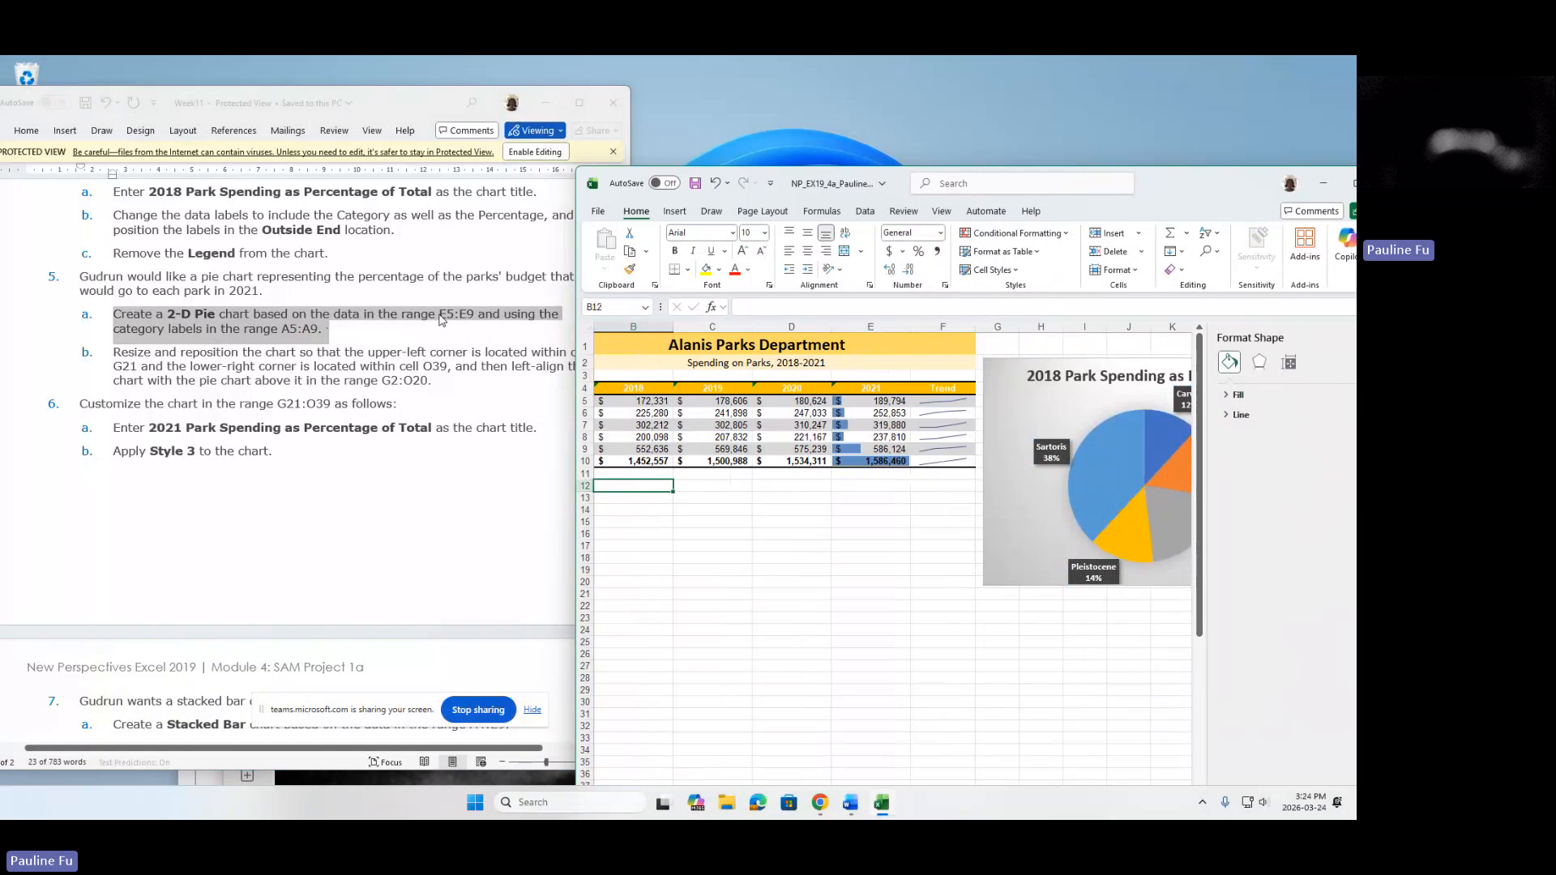
Highlight the category range A5:A9 and the data range E5:E9 in project step 5a of the Word document.
click(285, 330)
drag(285, 330, 325, 329)
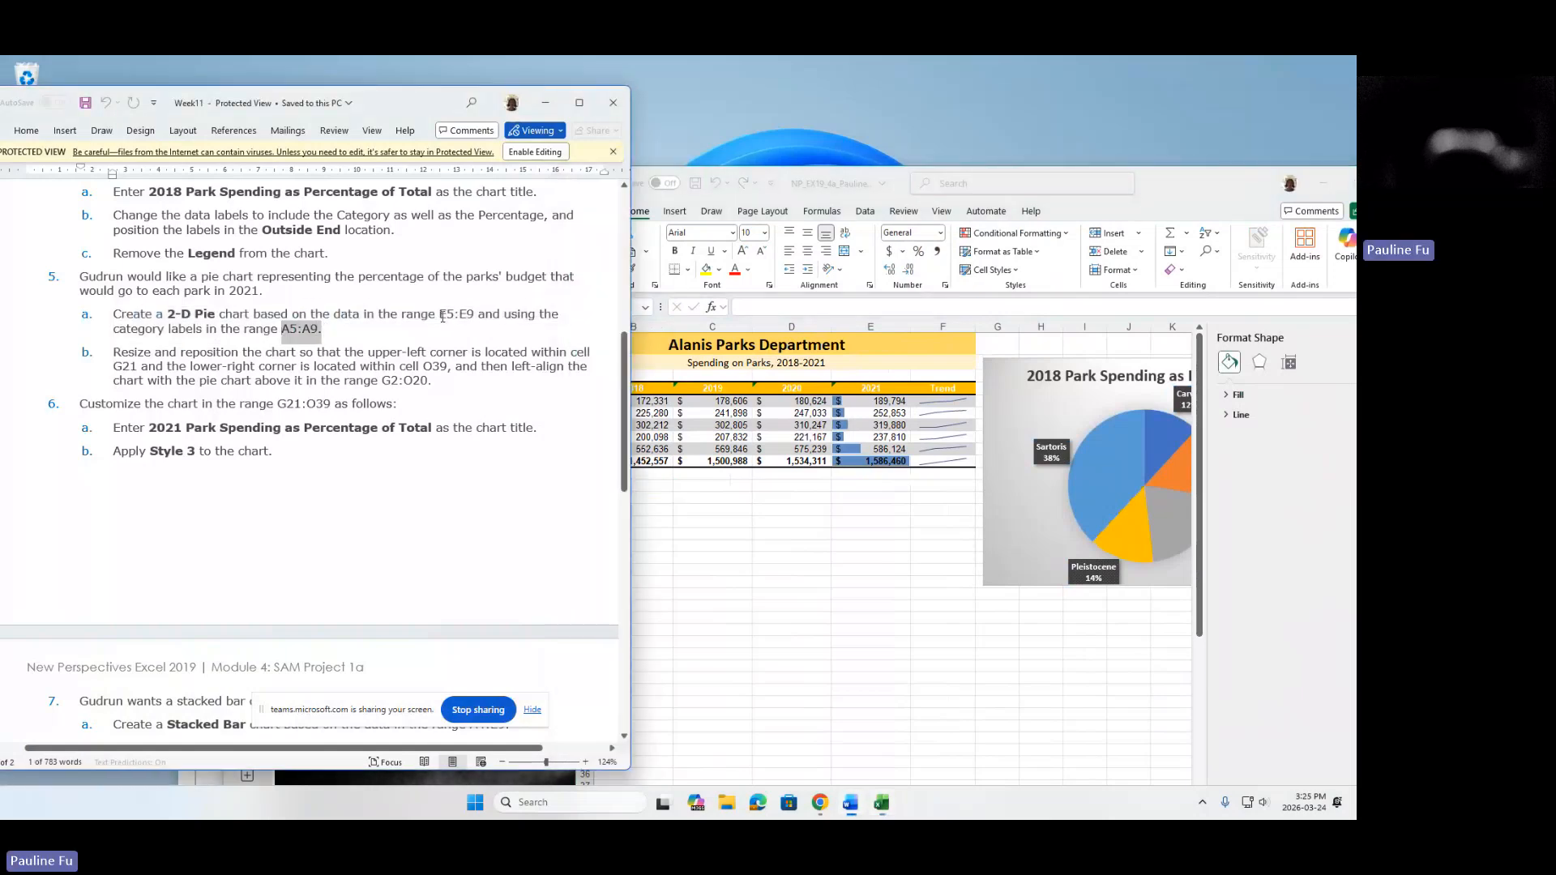
drag(439, 314, 476, 315)
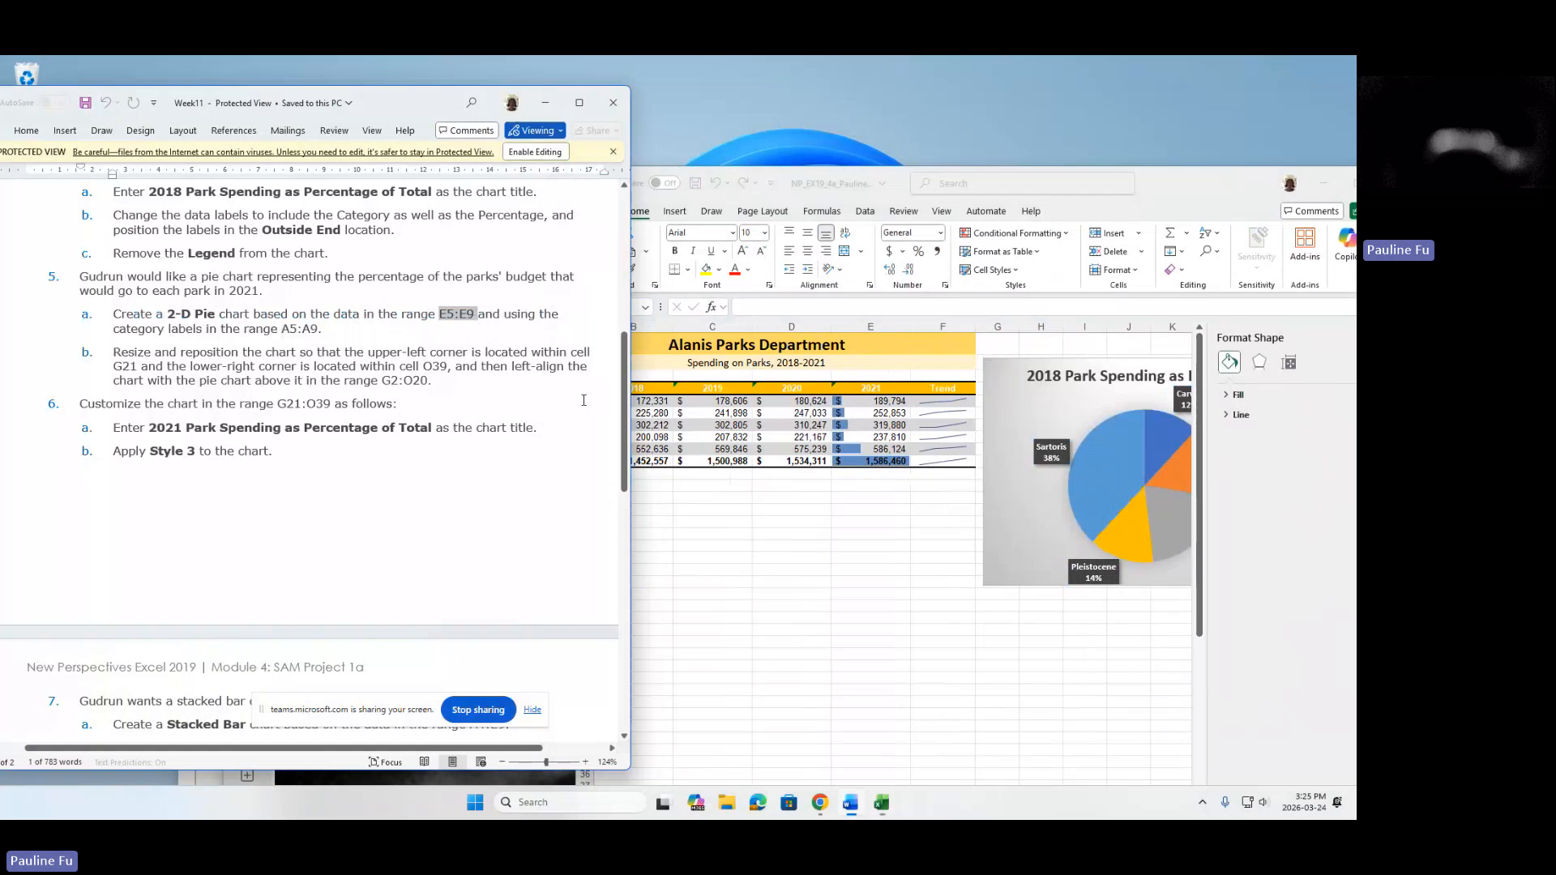
In the Spending worksheet, select the park names in A5:A9 together with the 2021 amounts in E5:E9.
click(753, 489)
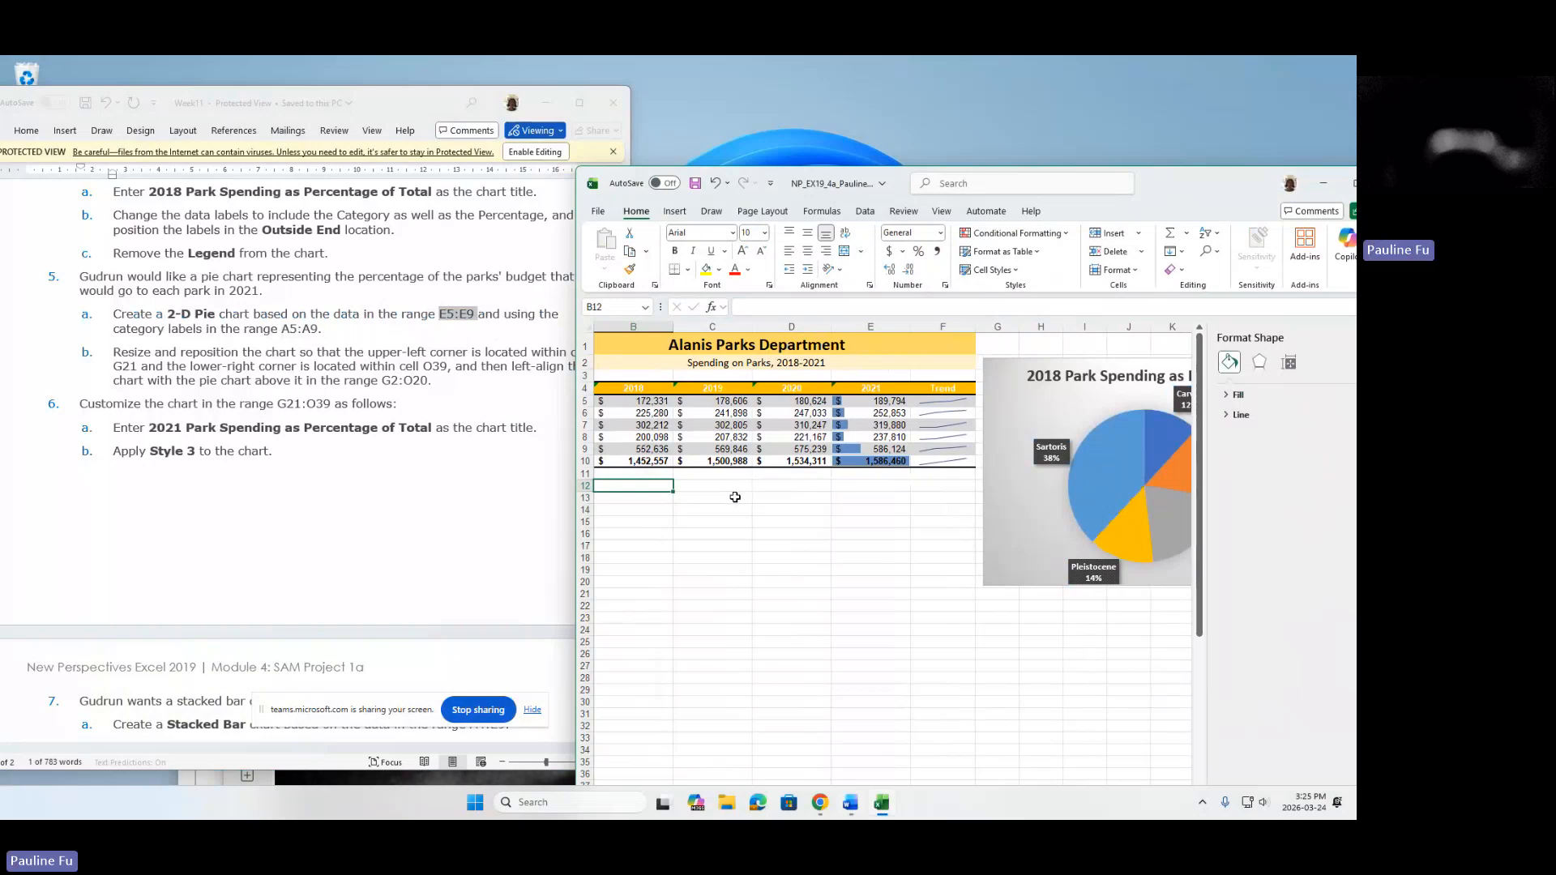
click(625, 405)
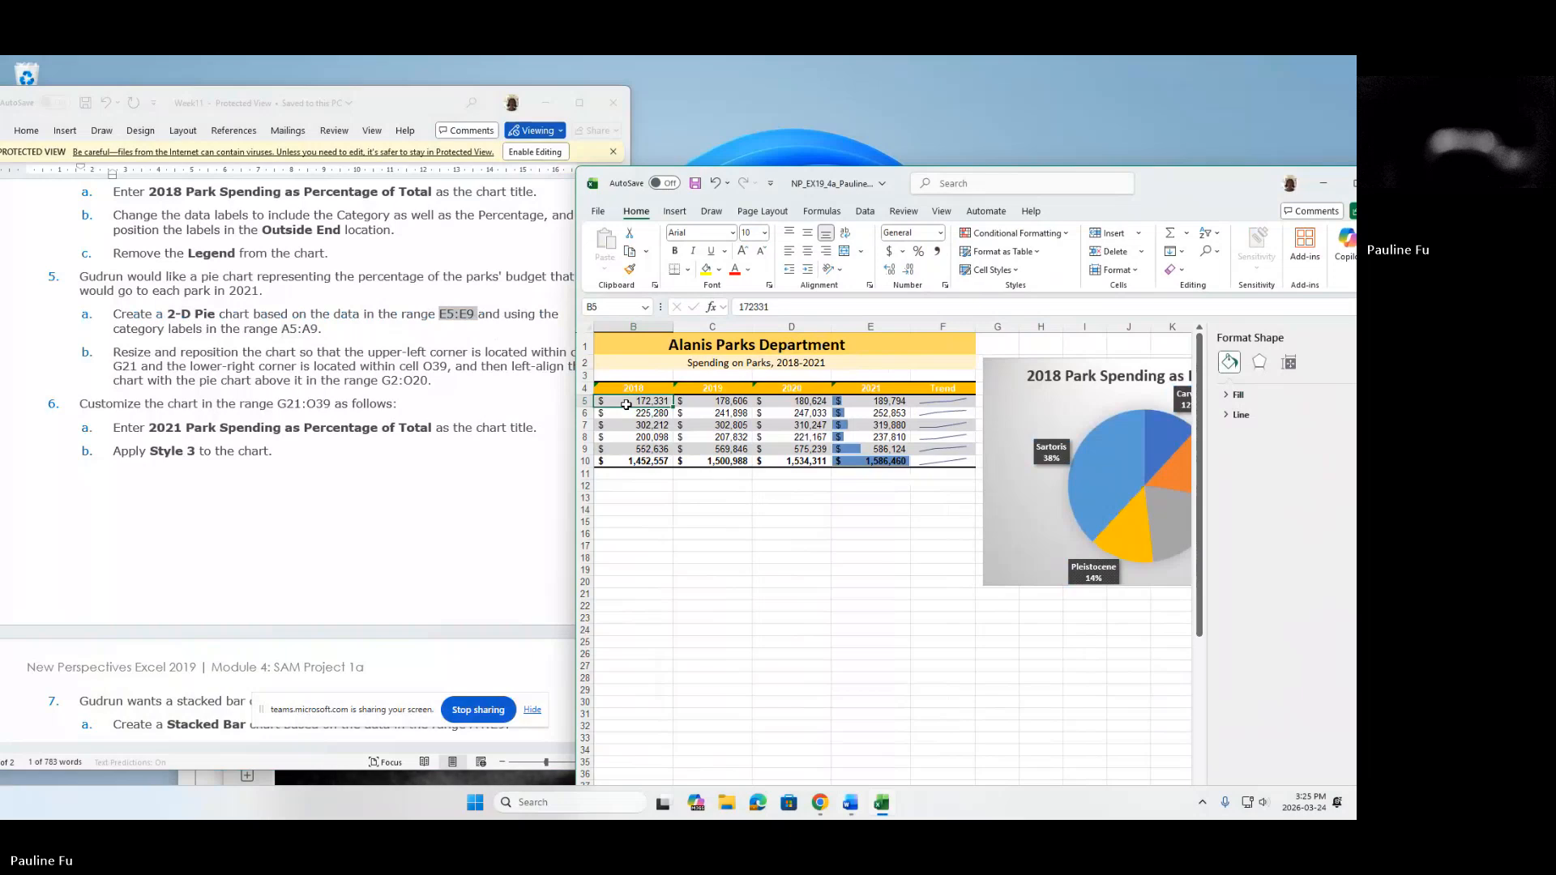
drag(1168, 189, 1155, 117)
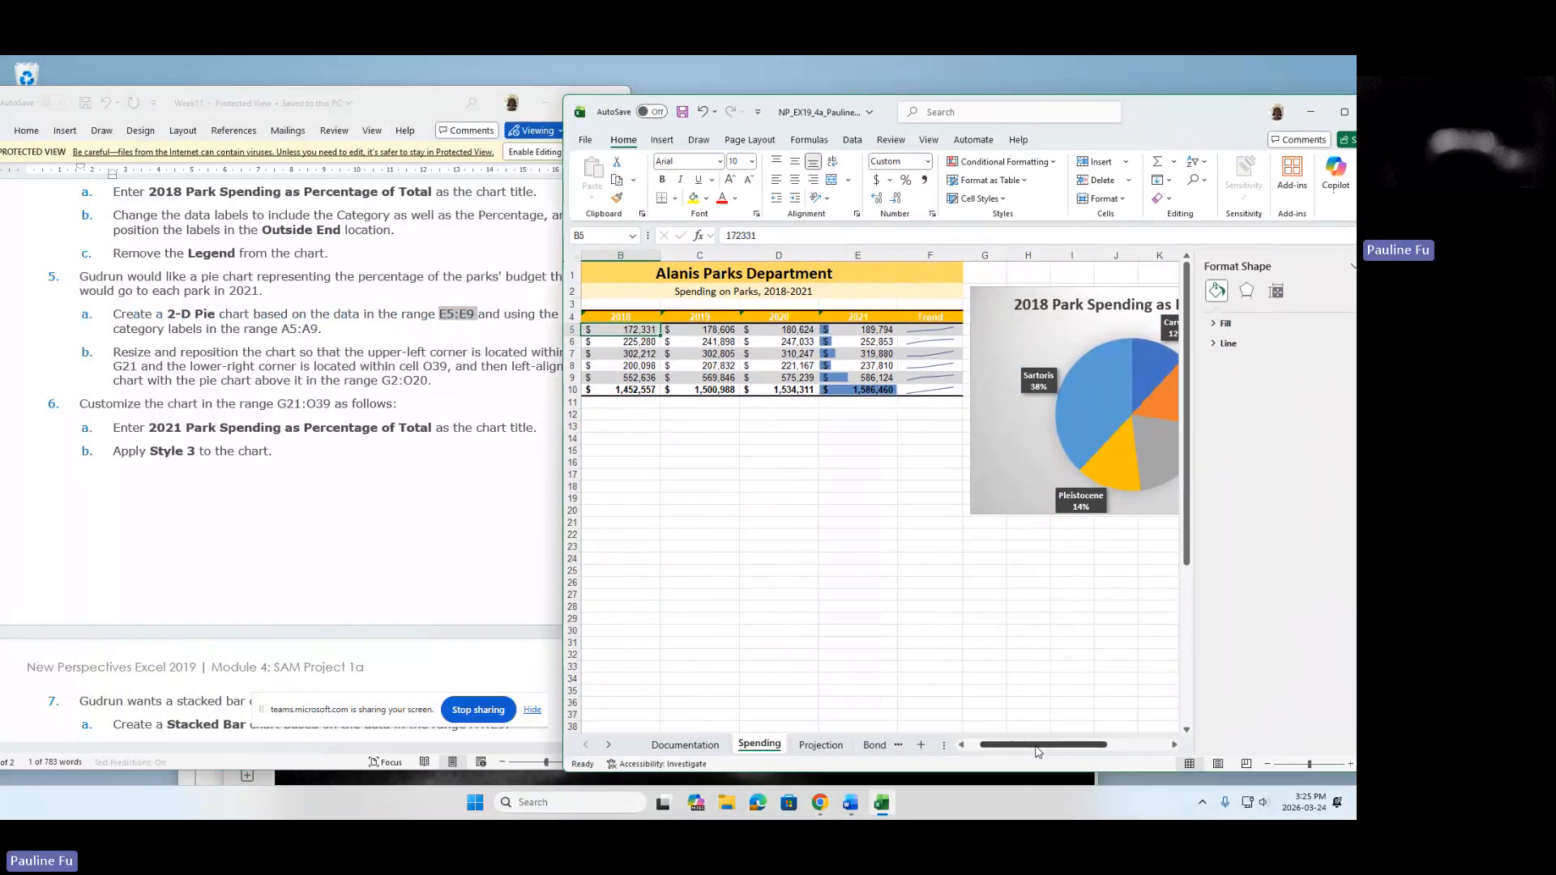
drag(1039, 747, 1004, 750)
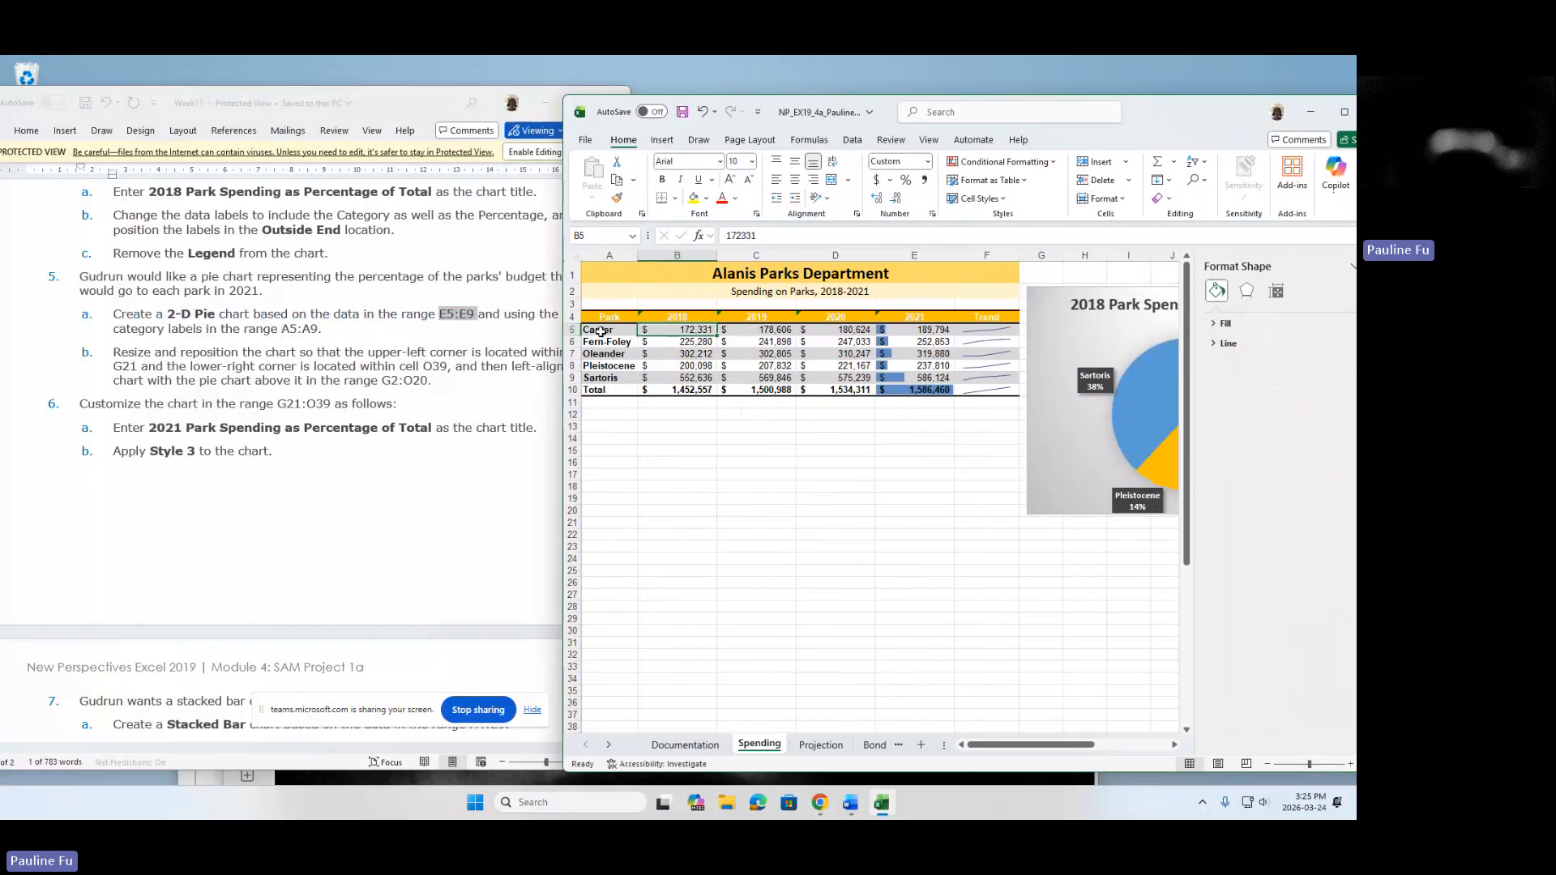
drag(600, 330, 625, 371)
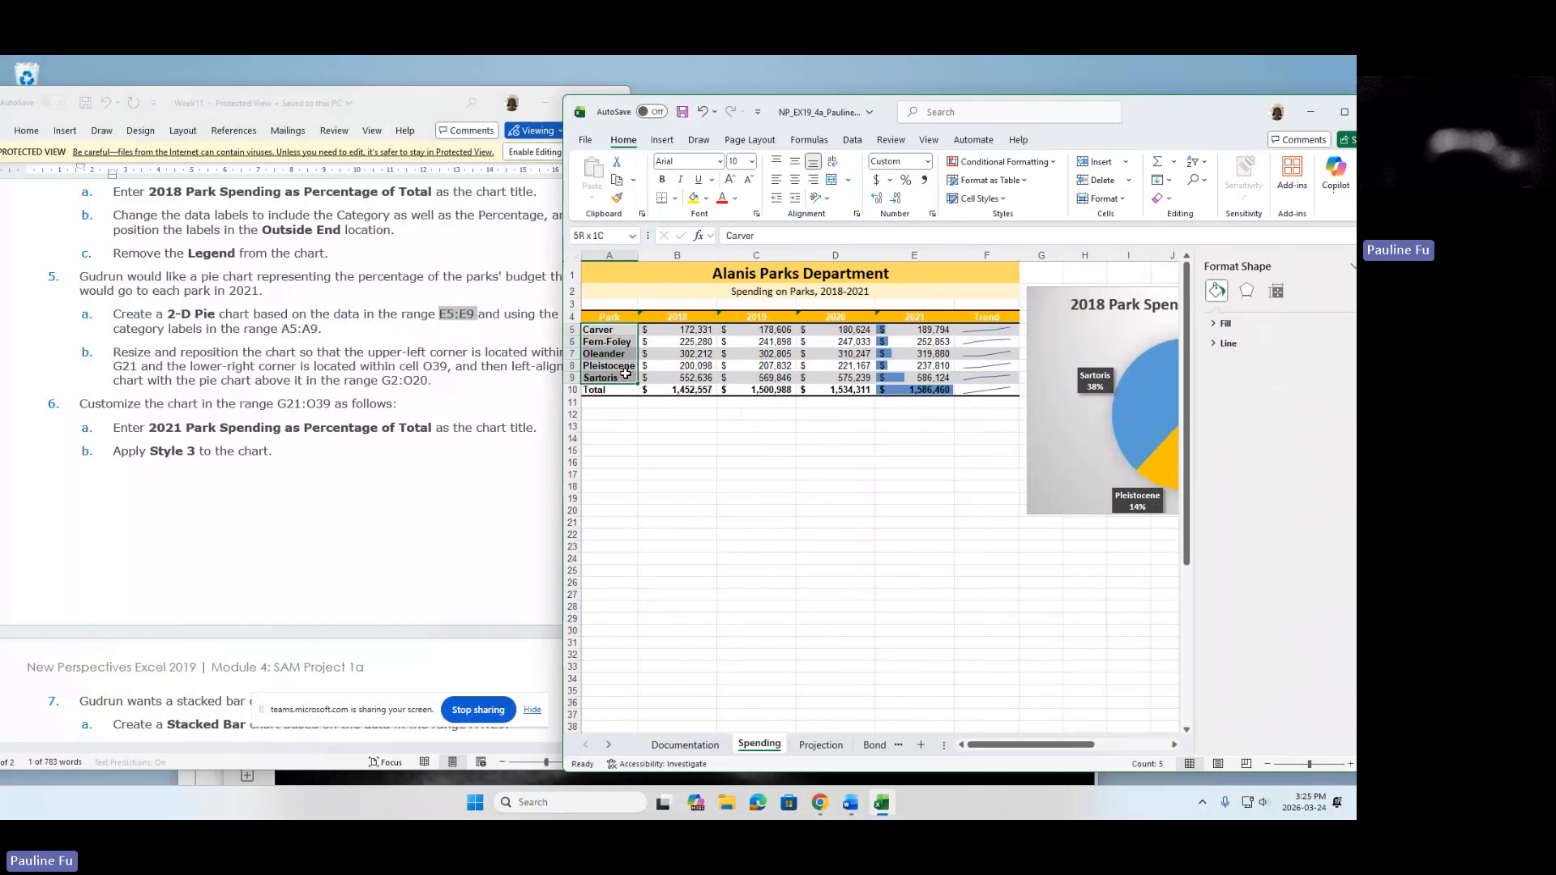
drag(625, 371, 625, 371)
ctrl+click(906, 330)
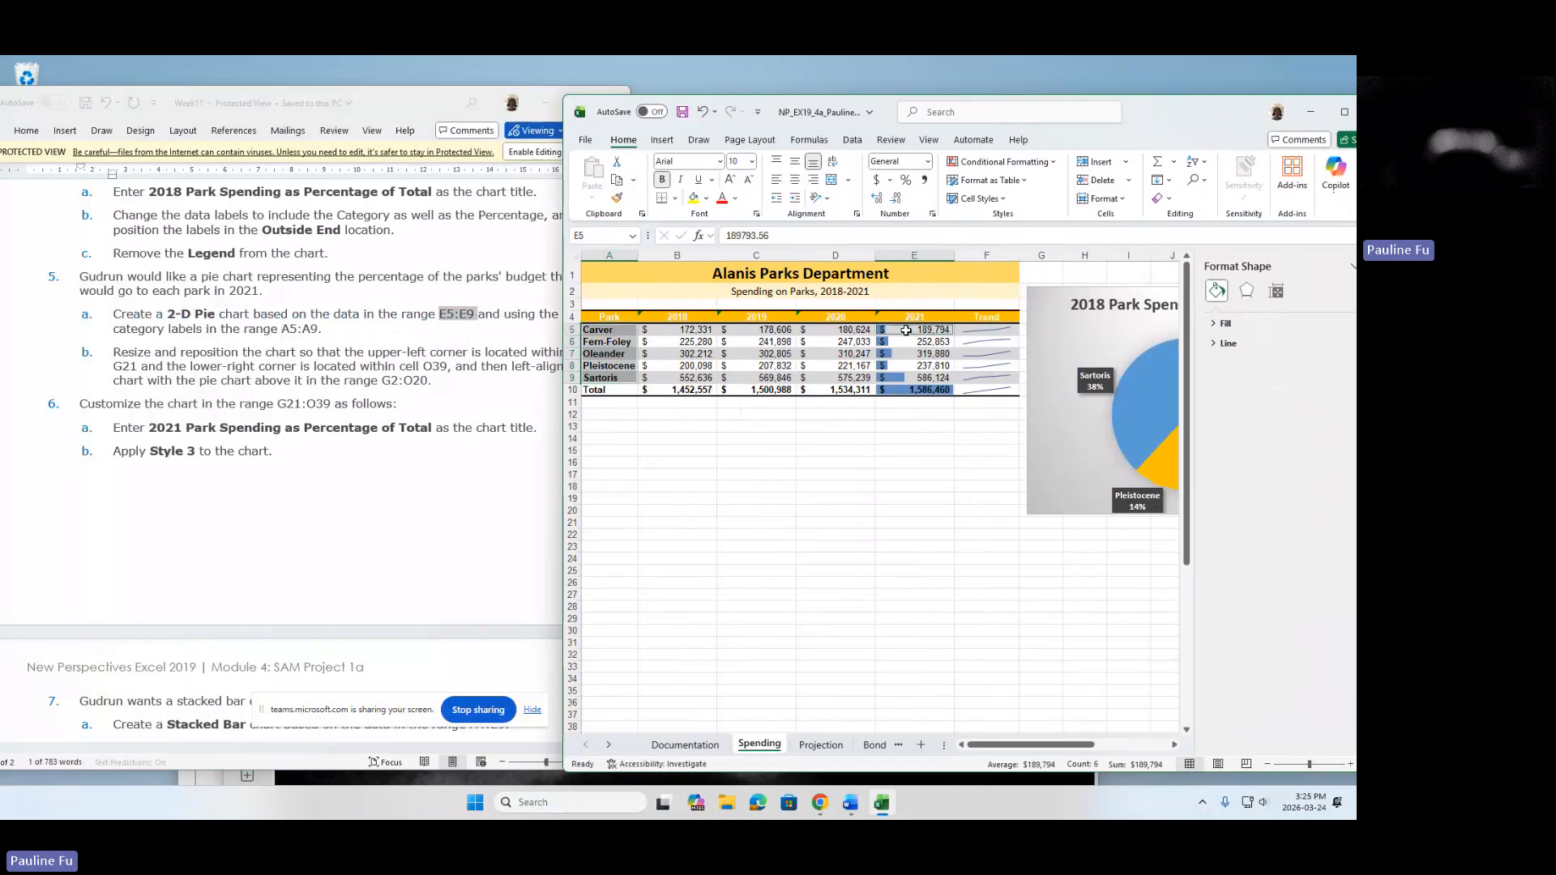
drag(906, 330, 919, 377)
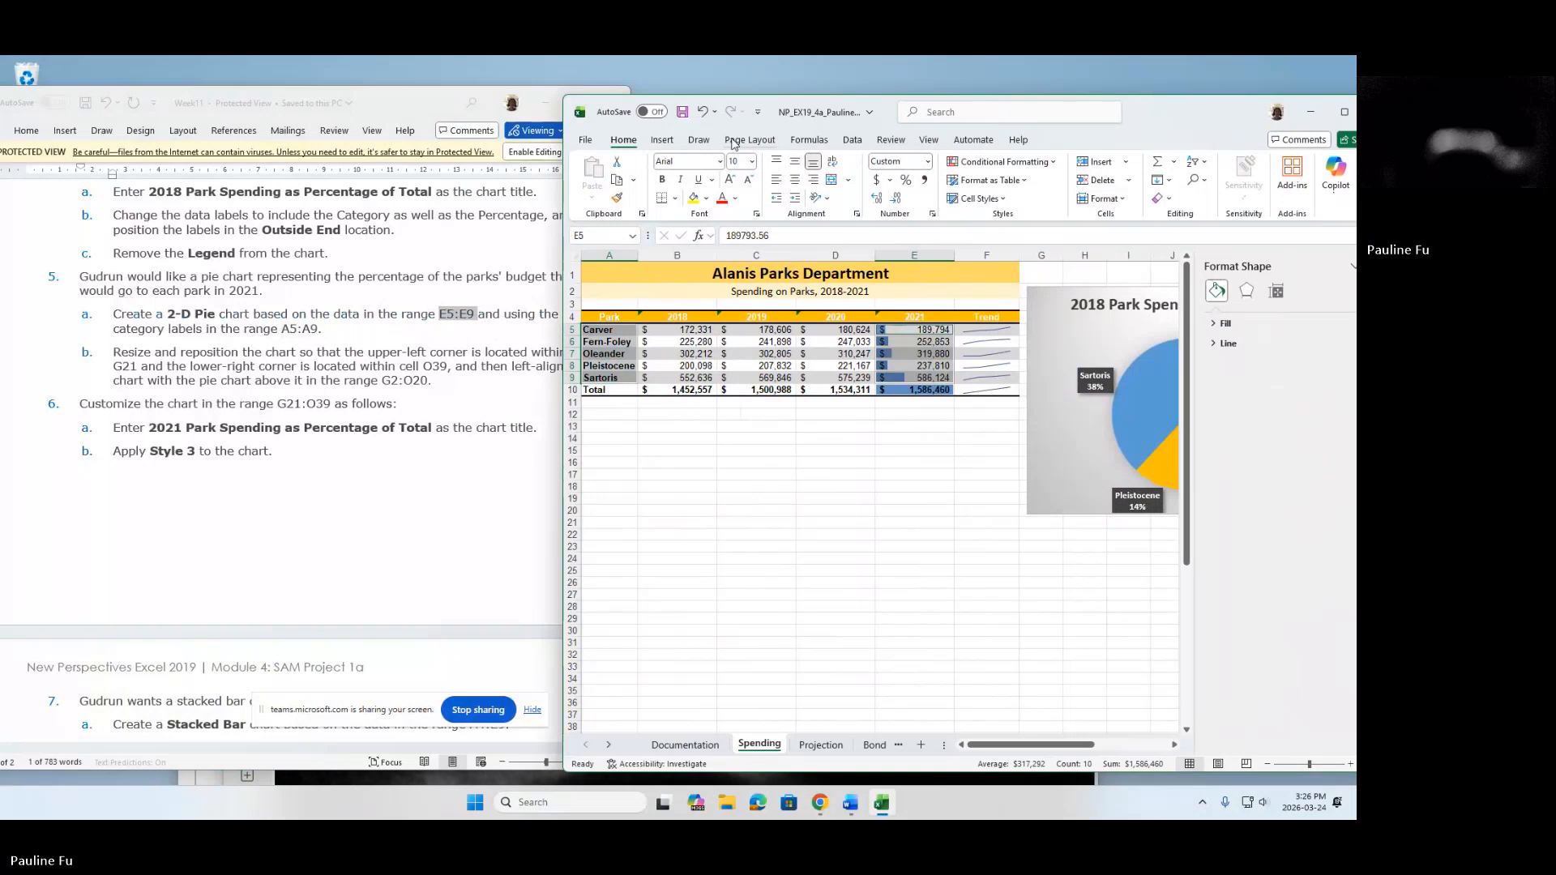
Maximize the workbook window and insert a 2-D Pie chart from the selected park names and 2021 amounts.
double_click(1226, 129)
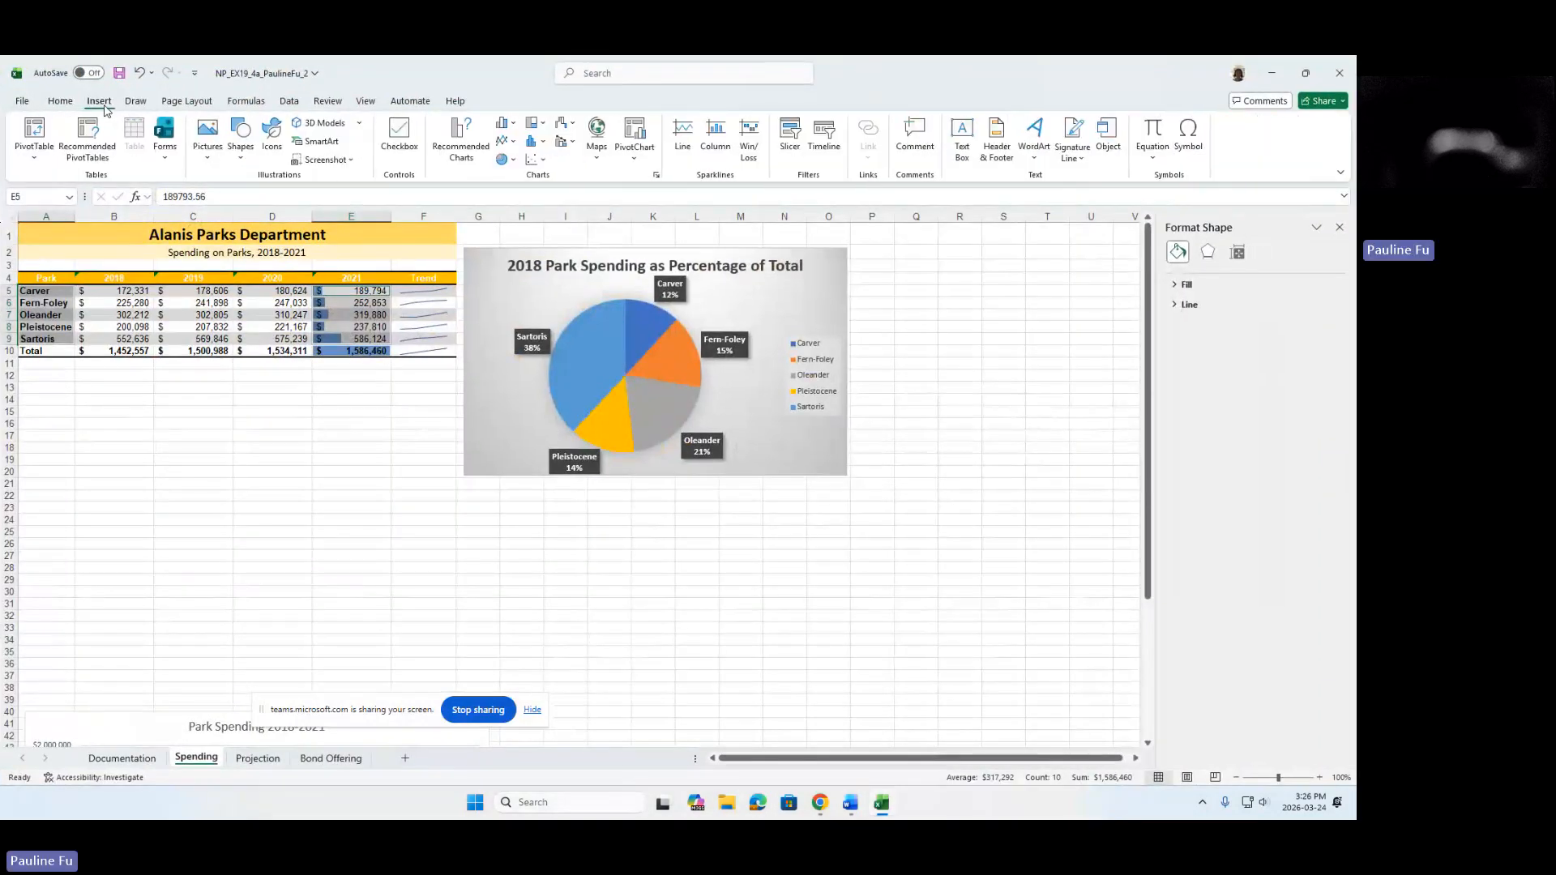
click(101, 101)
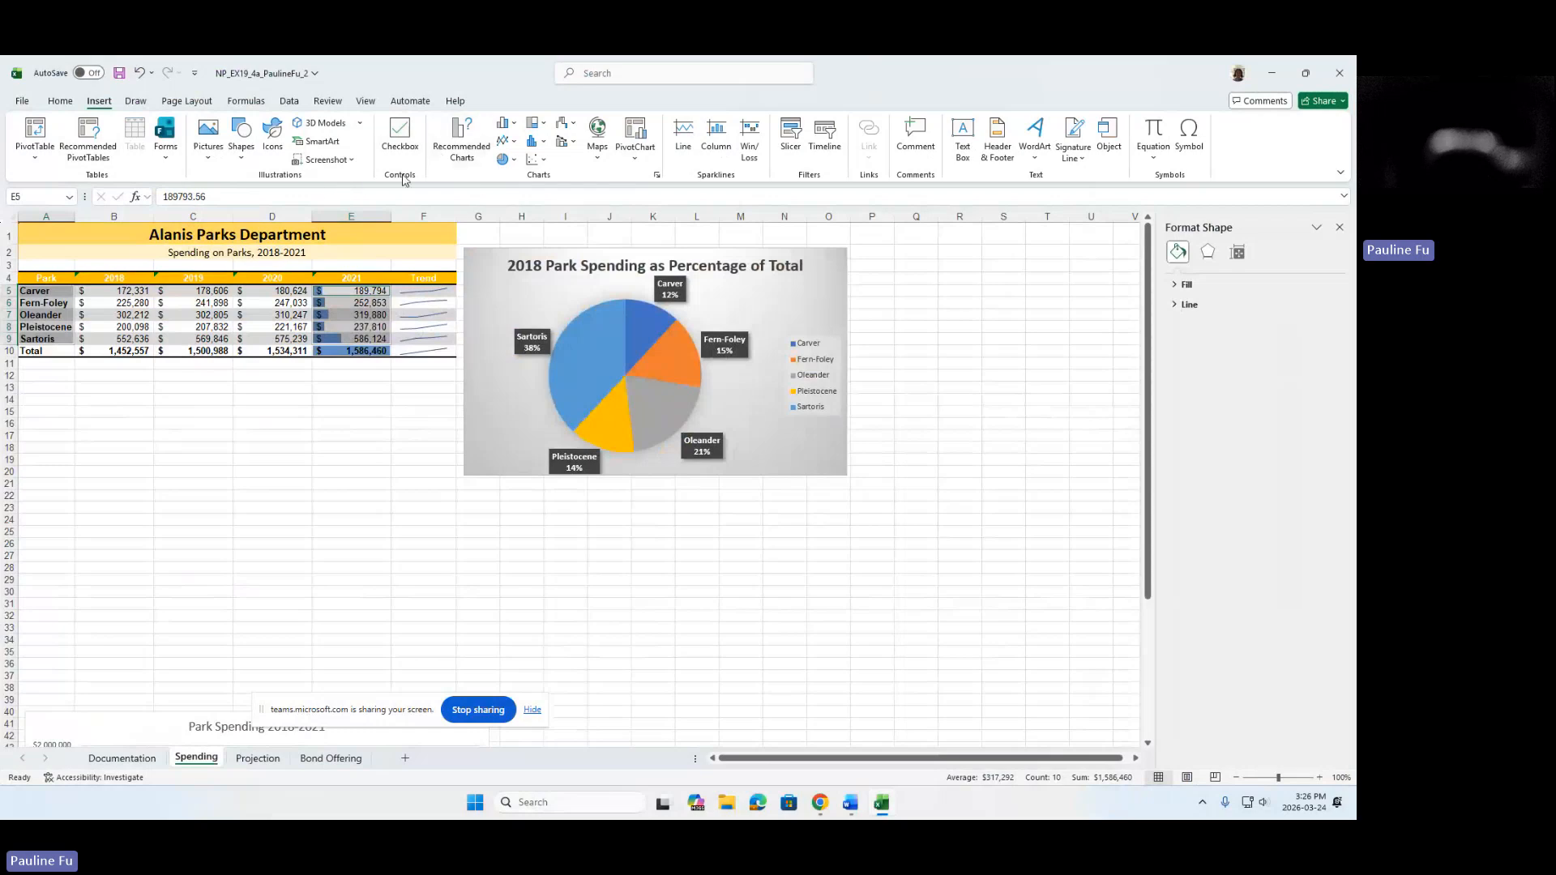
click(657, 176)
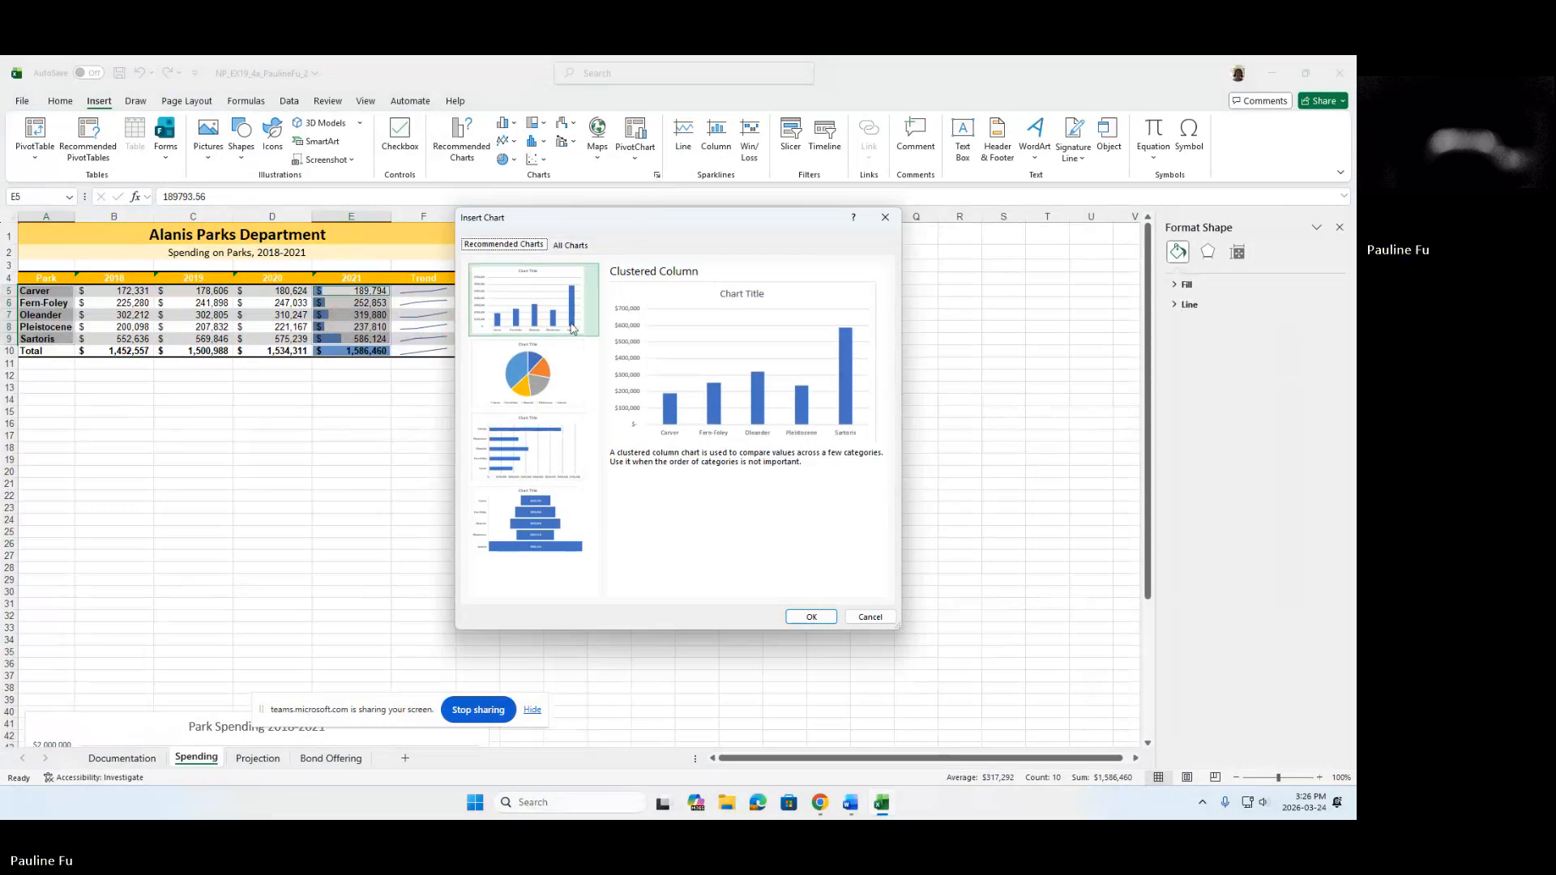
click(522, 380)
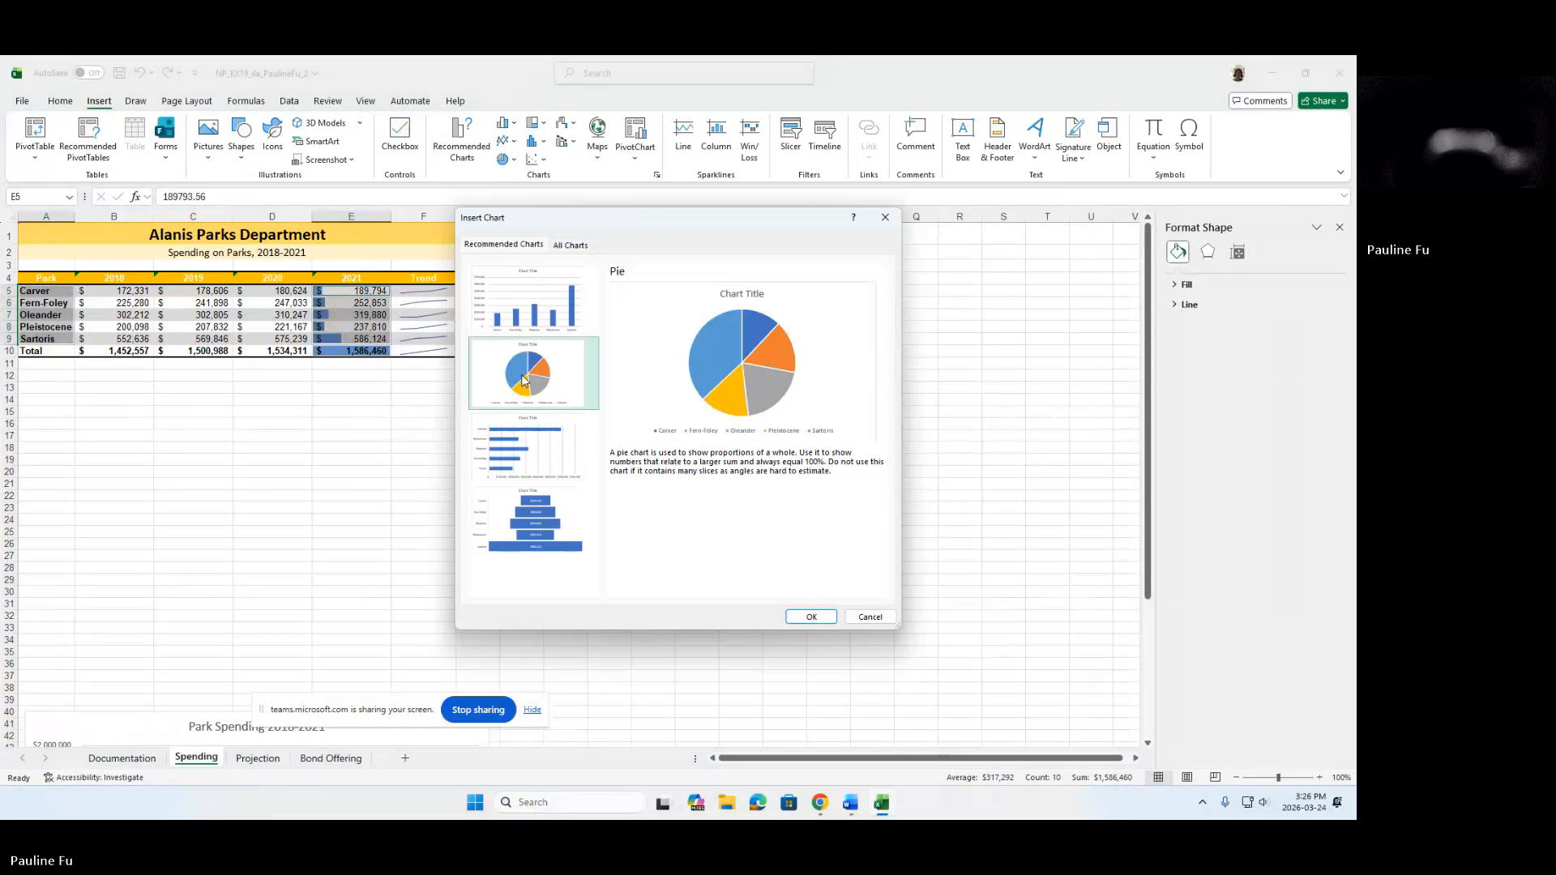
click(572, 244)
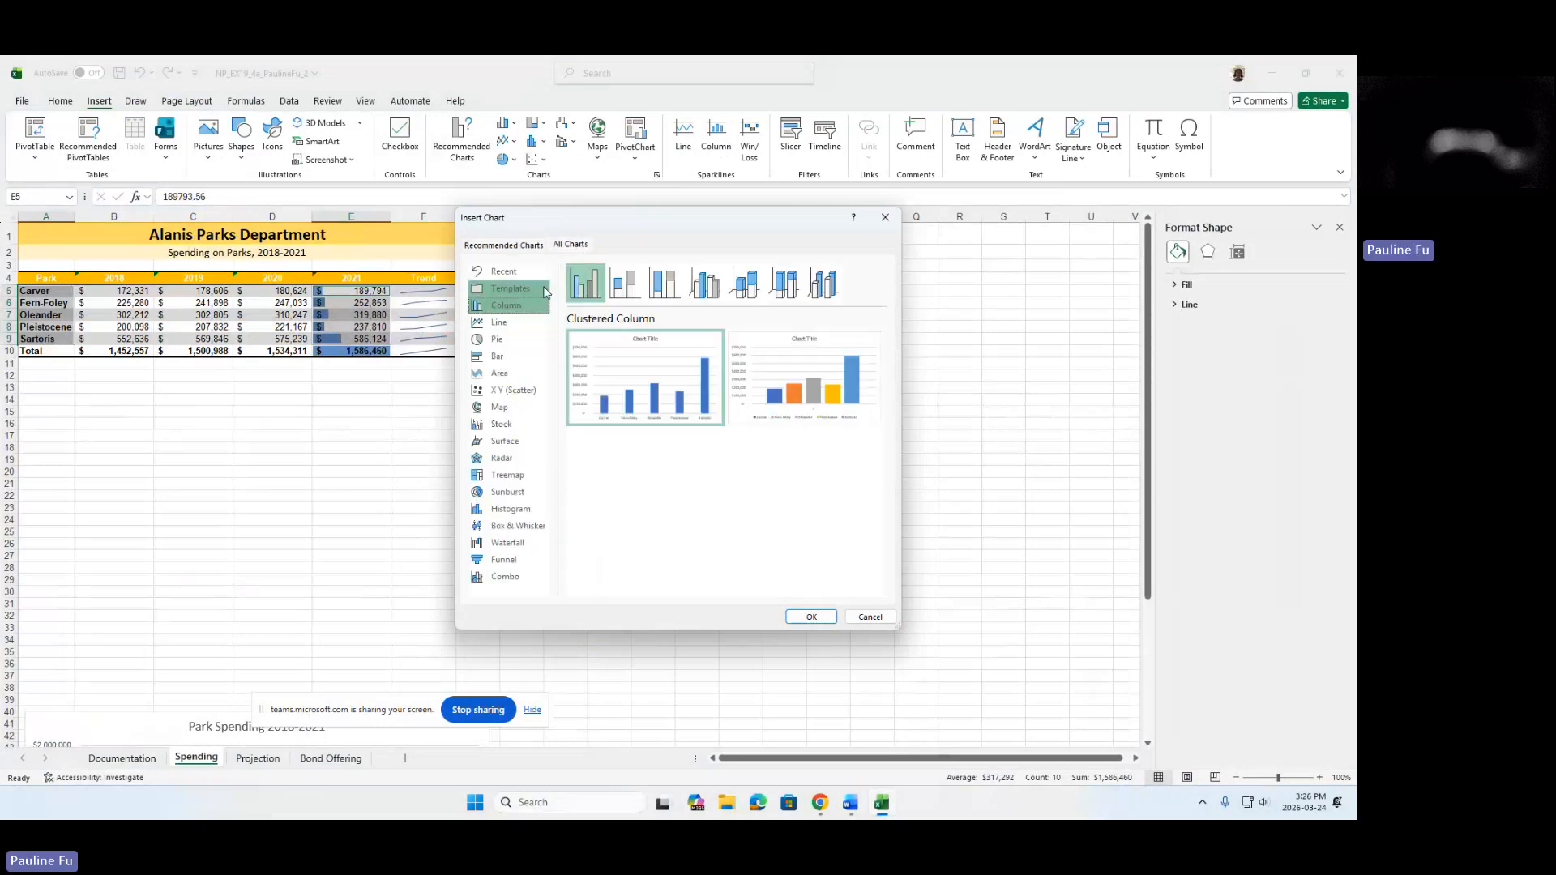
click(502, 343)
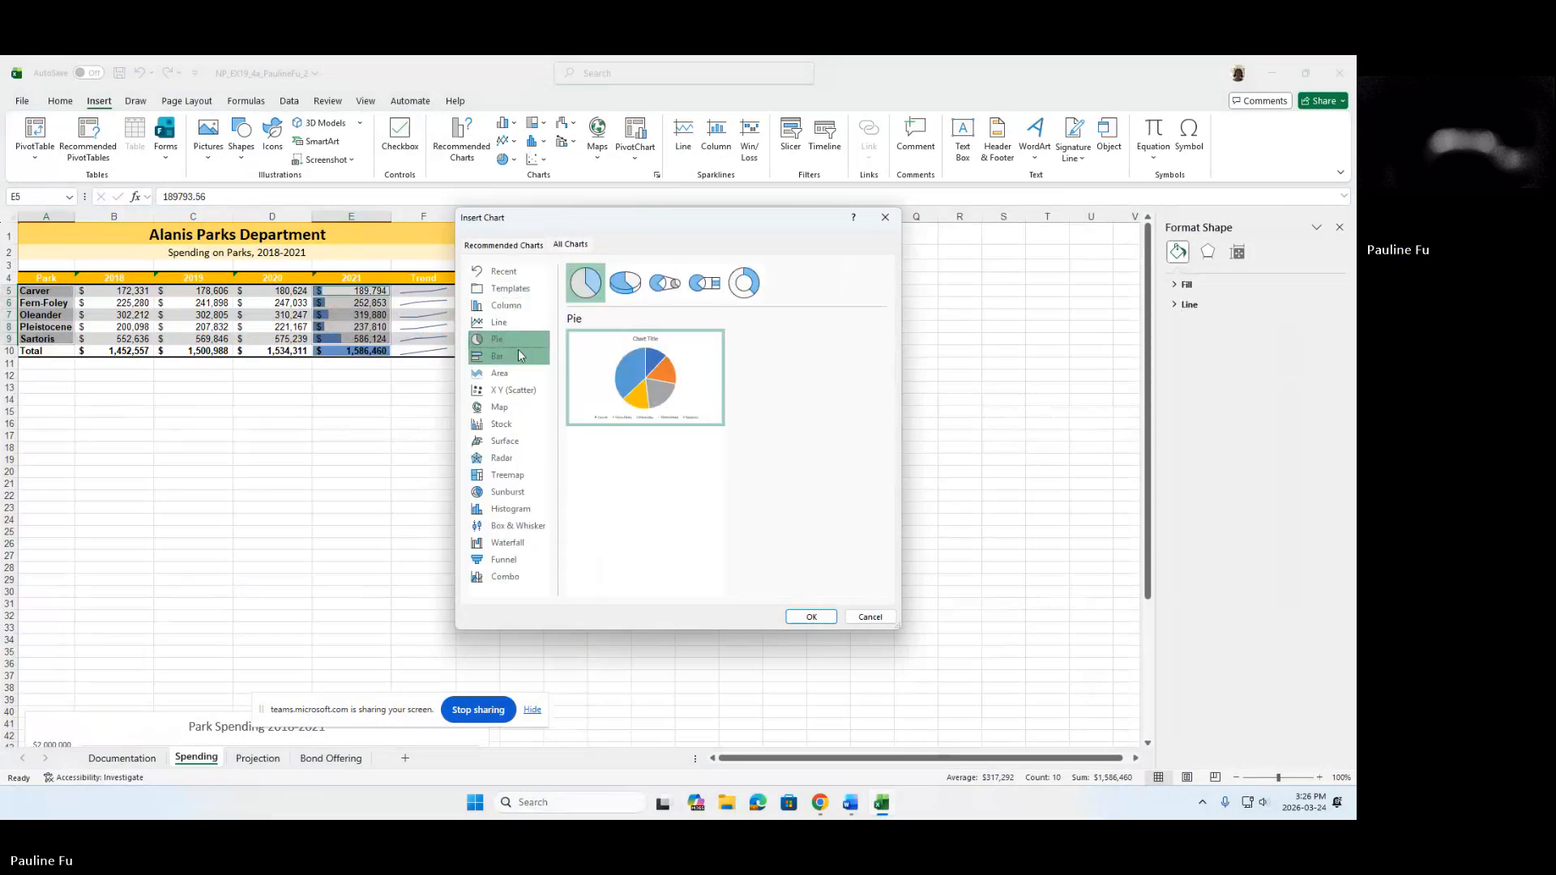
mouse_move(628, 386)
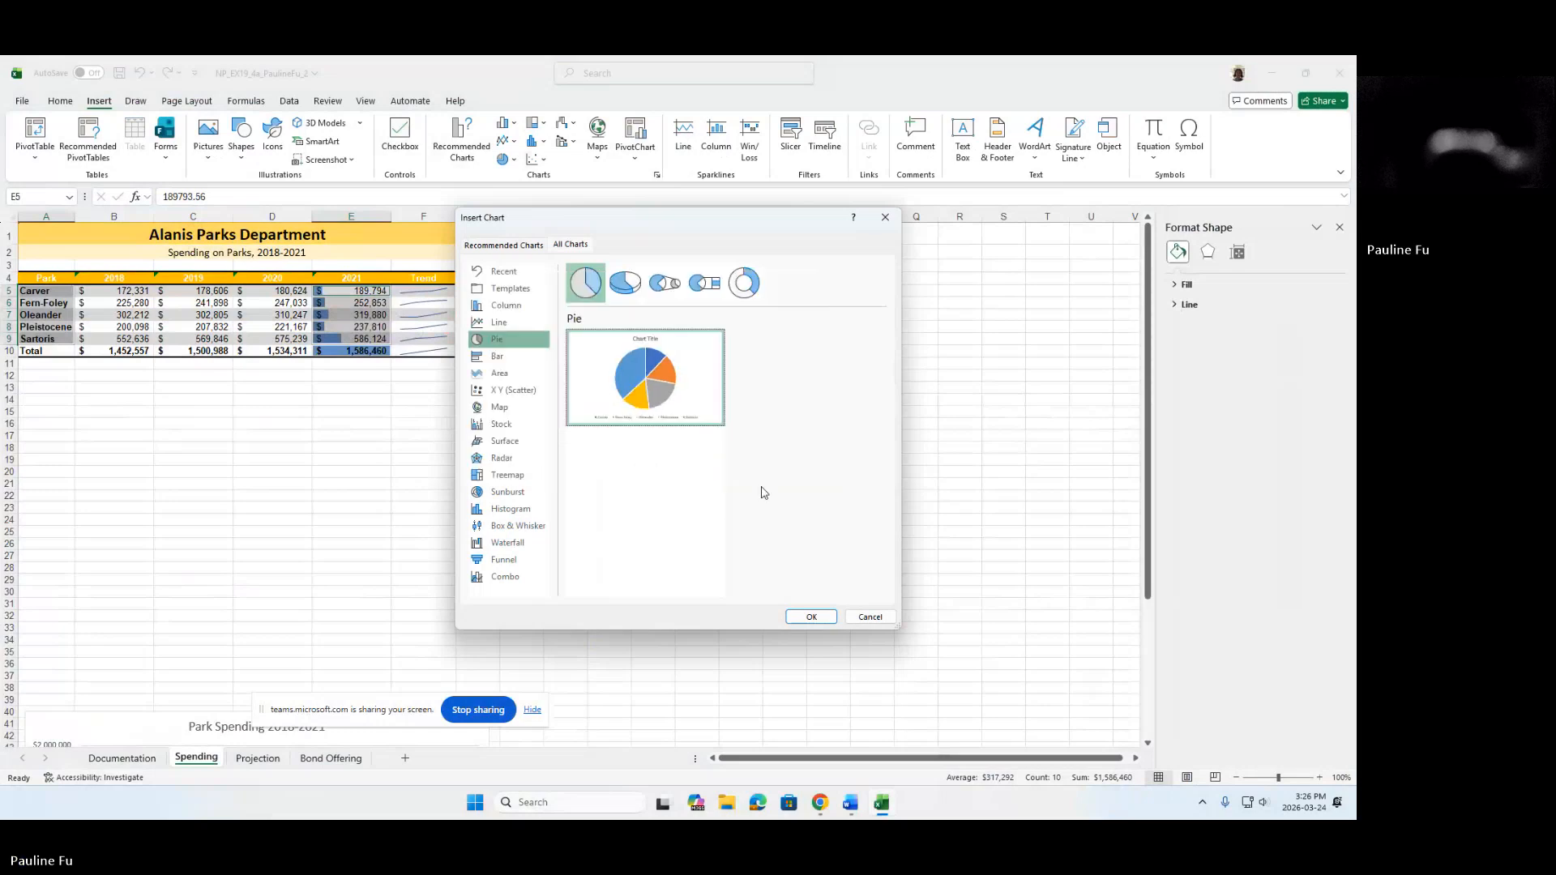
click(807, 616)
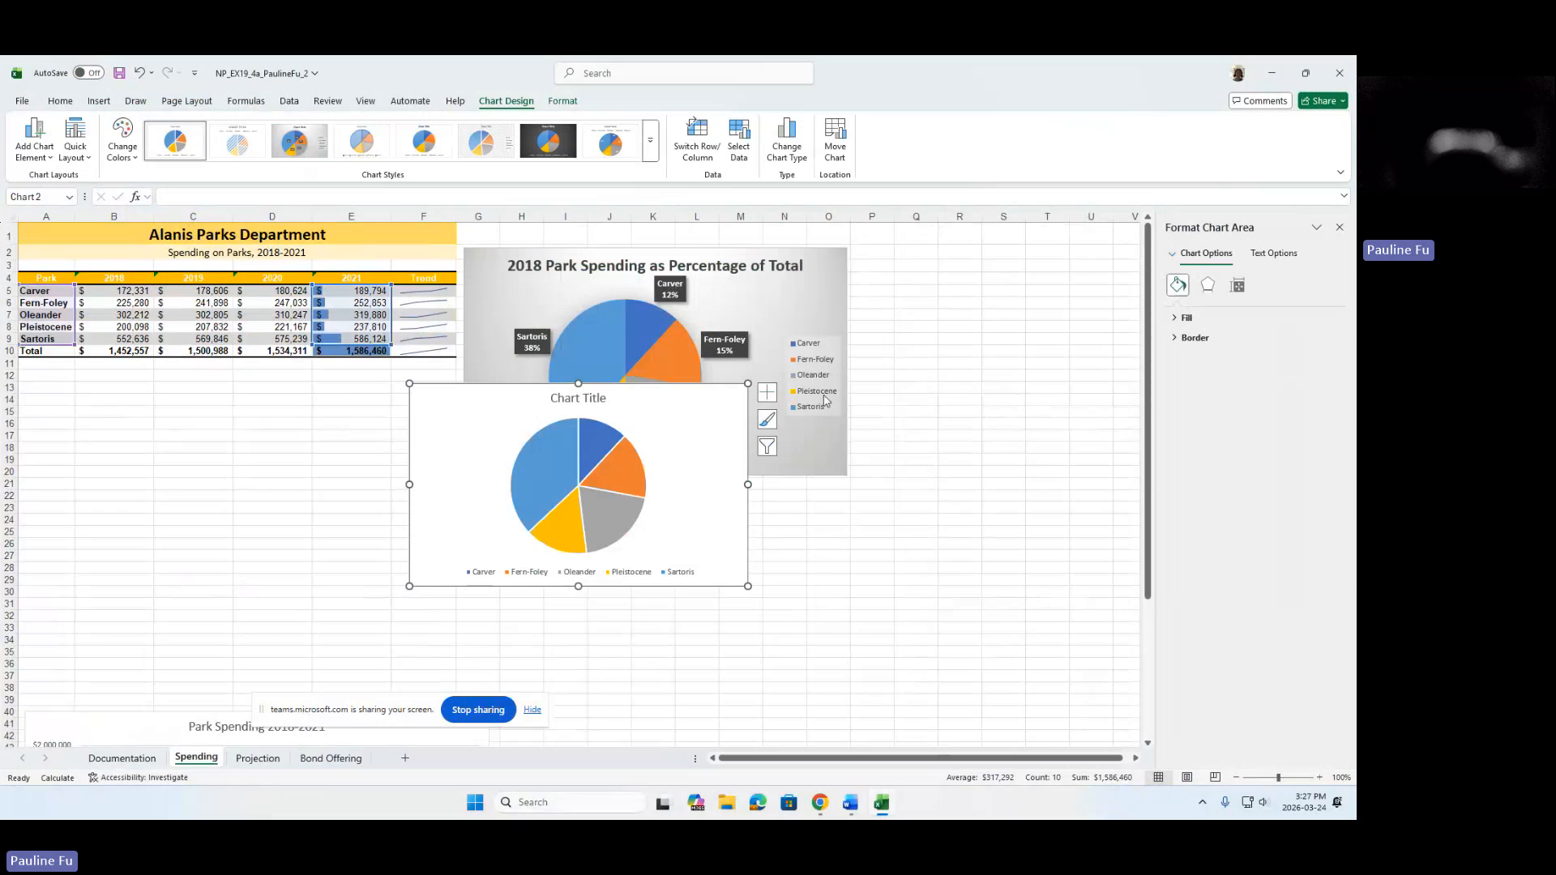
Delete the legend from the 2018 Park Spending pie chart.
click(814, 353)
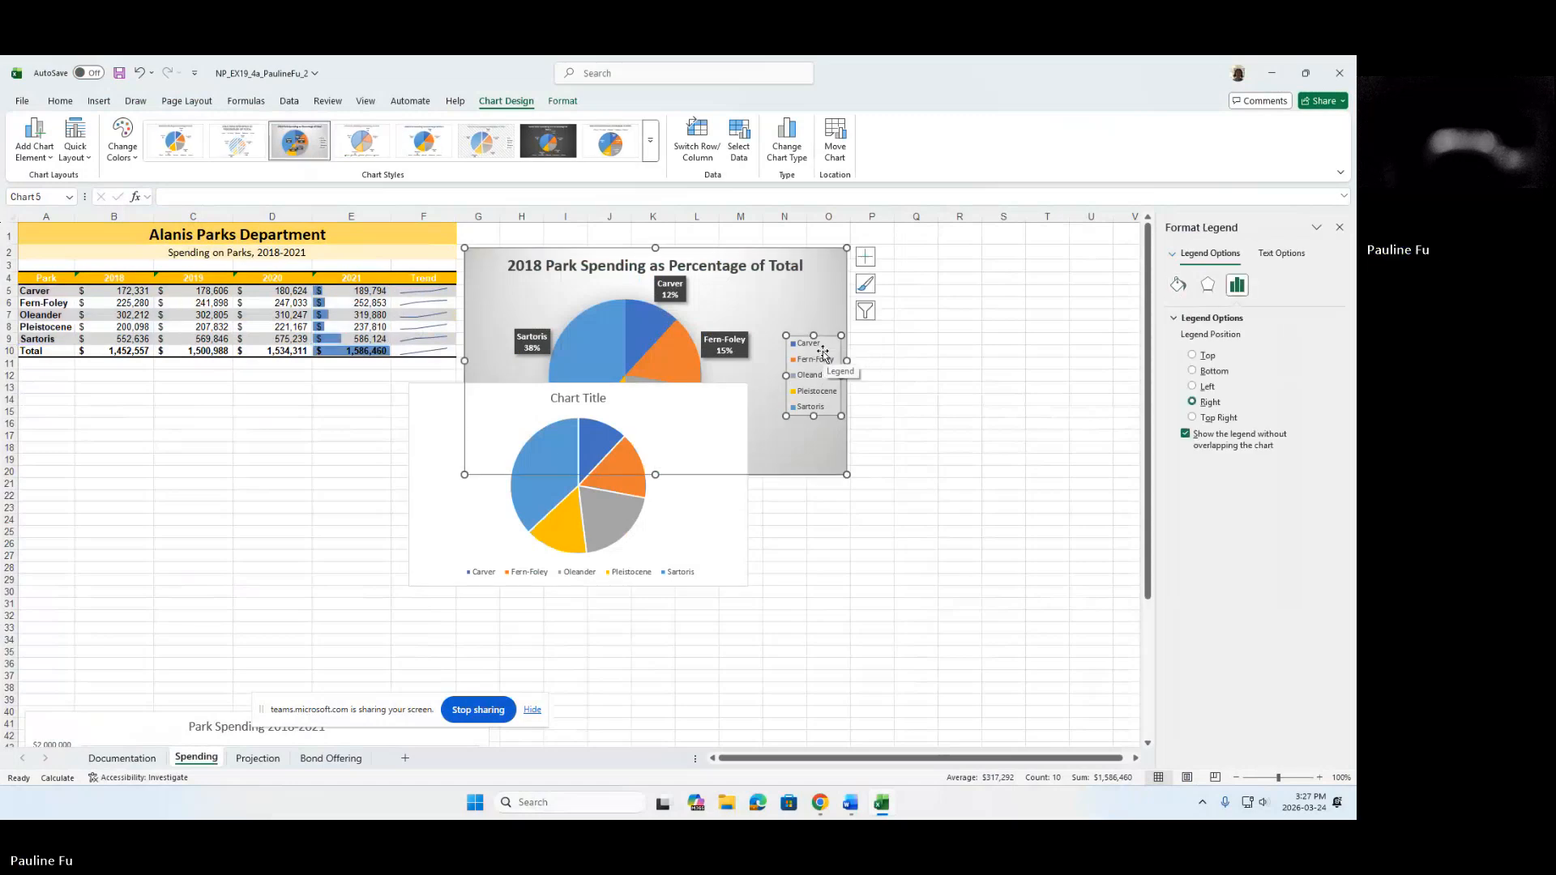
key(Delete)
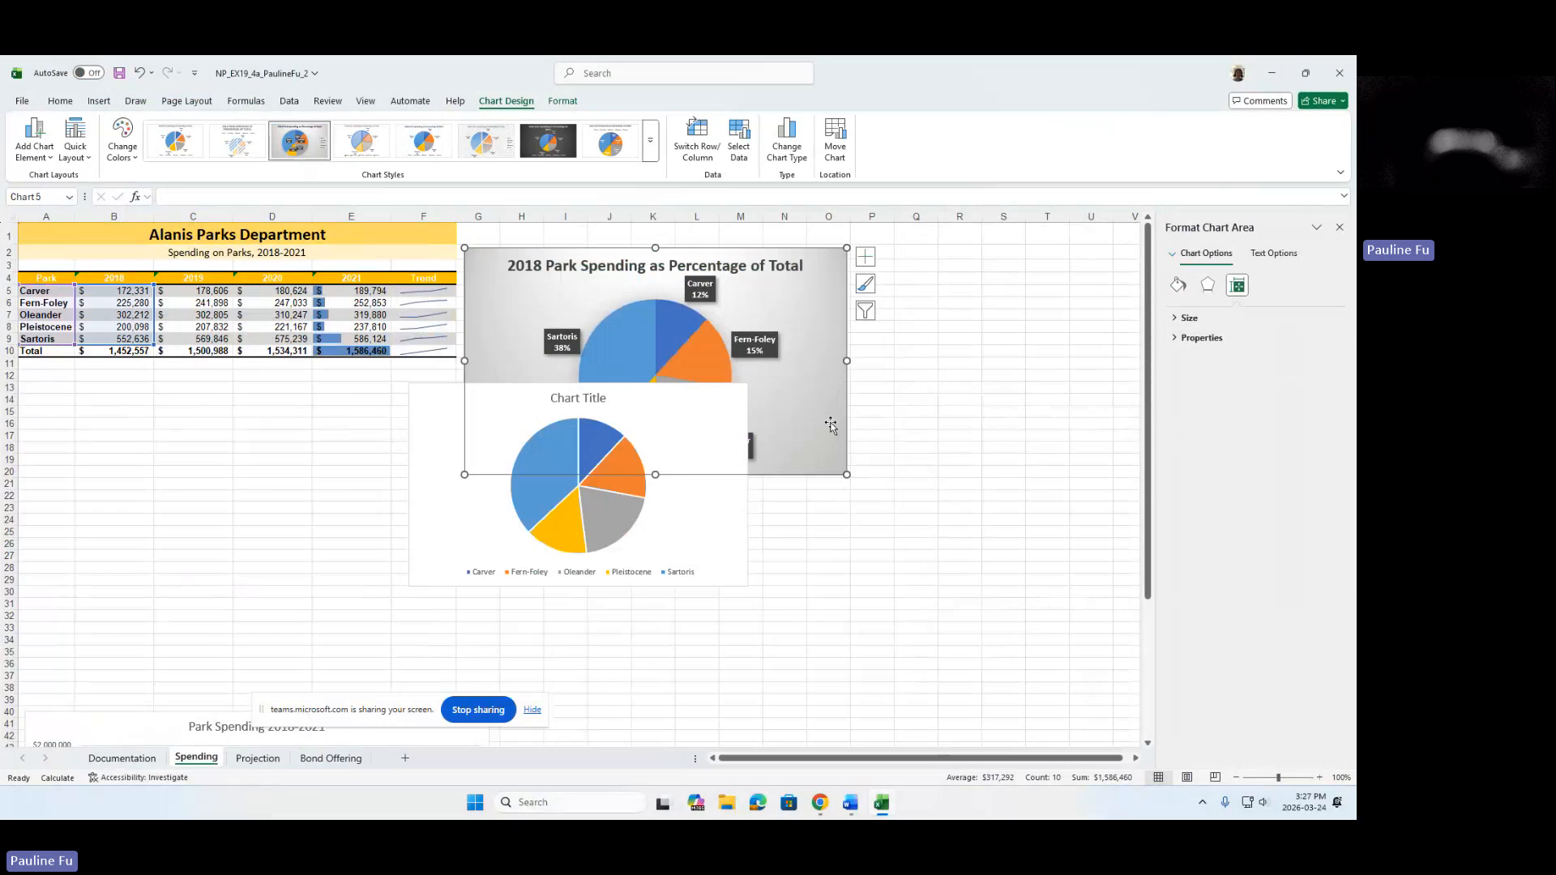
Move the new pie chart below the 2018 chart with its upper-left corner in G21, and widen it into column O to match the chart above.
click(445, 409)
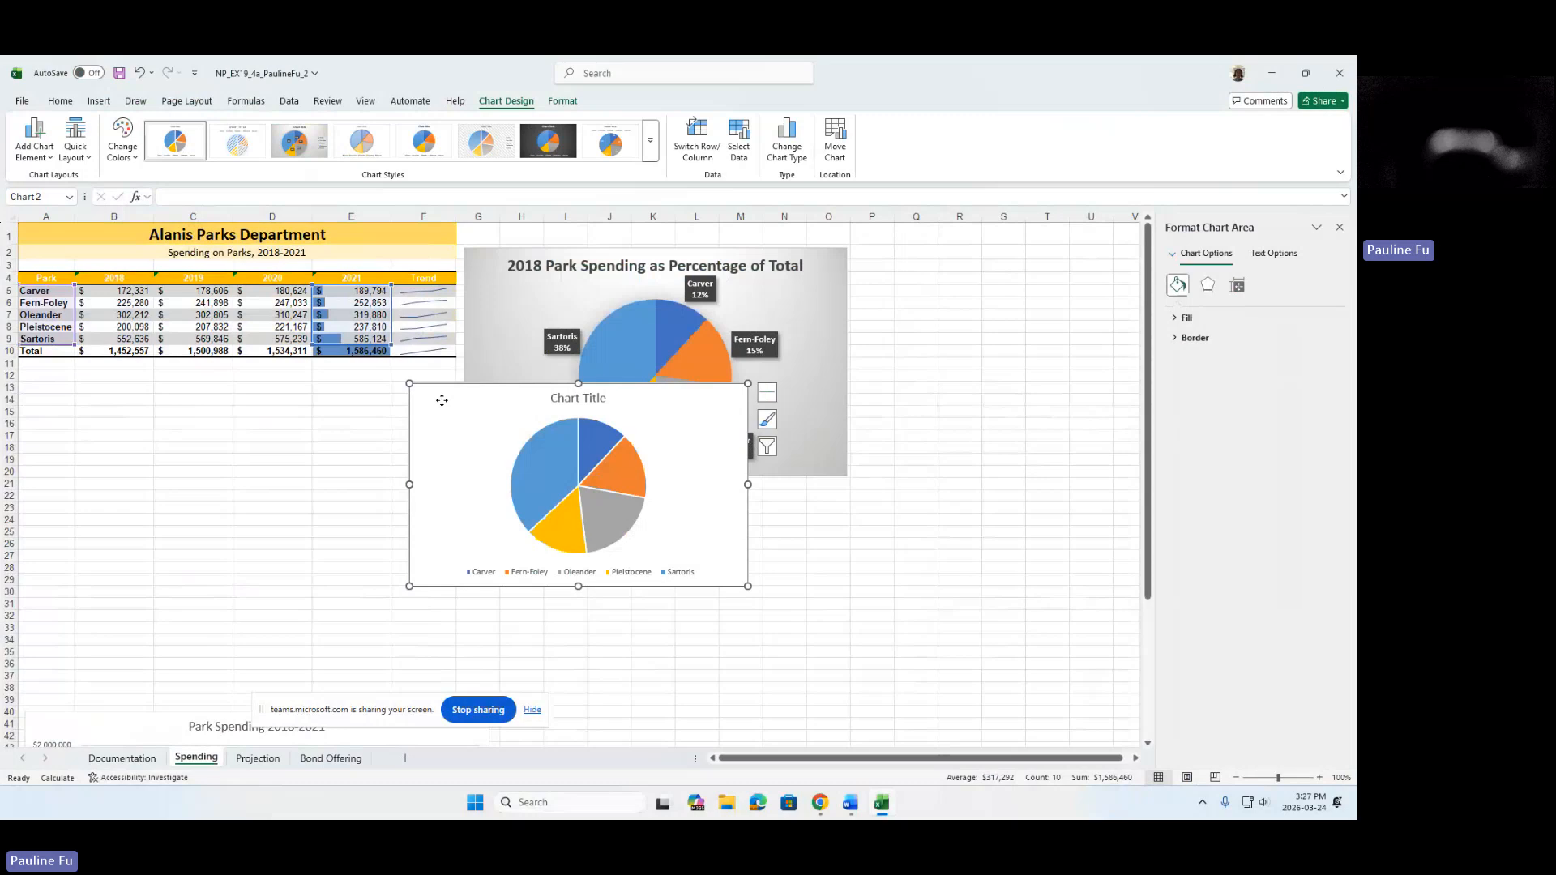
drag(441, 400, 438, 406)
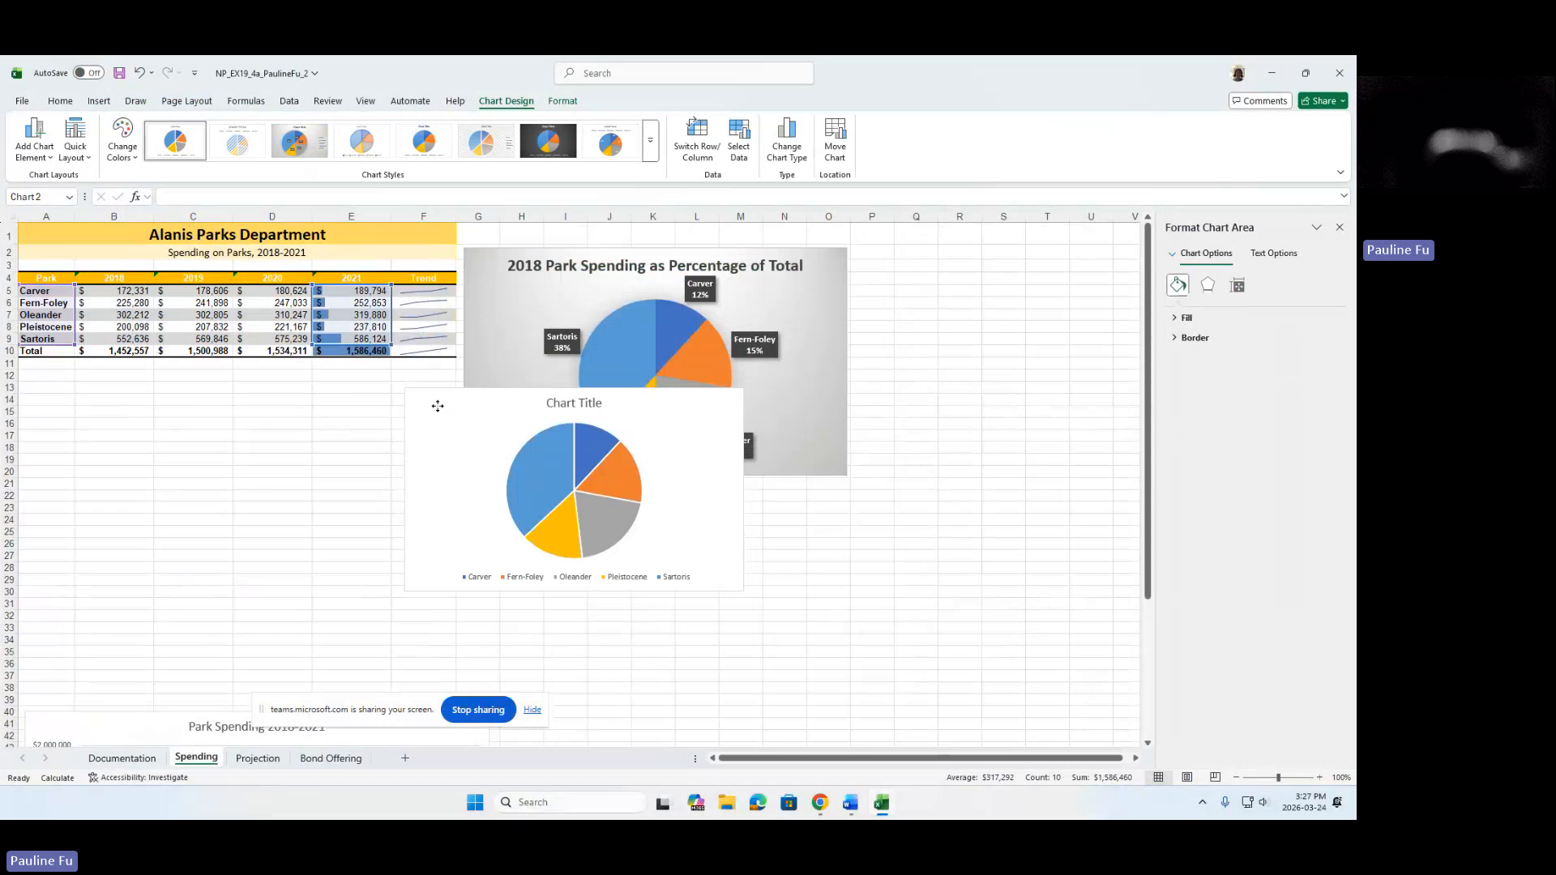
drag(437, 406, 494, 497)
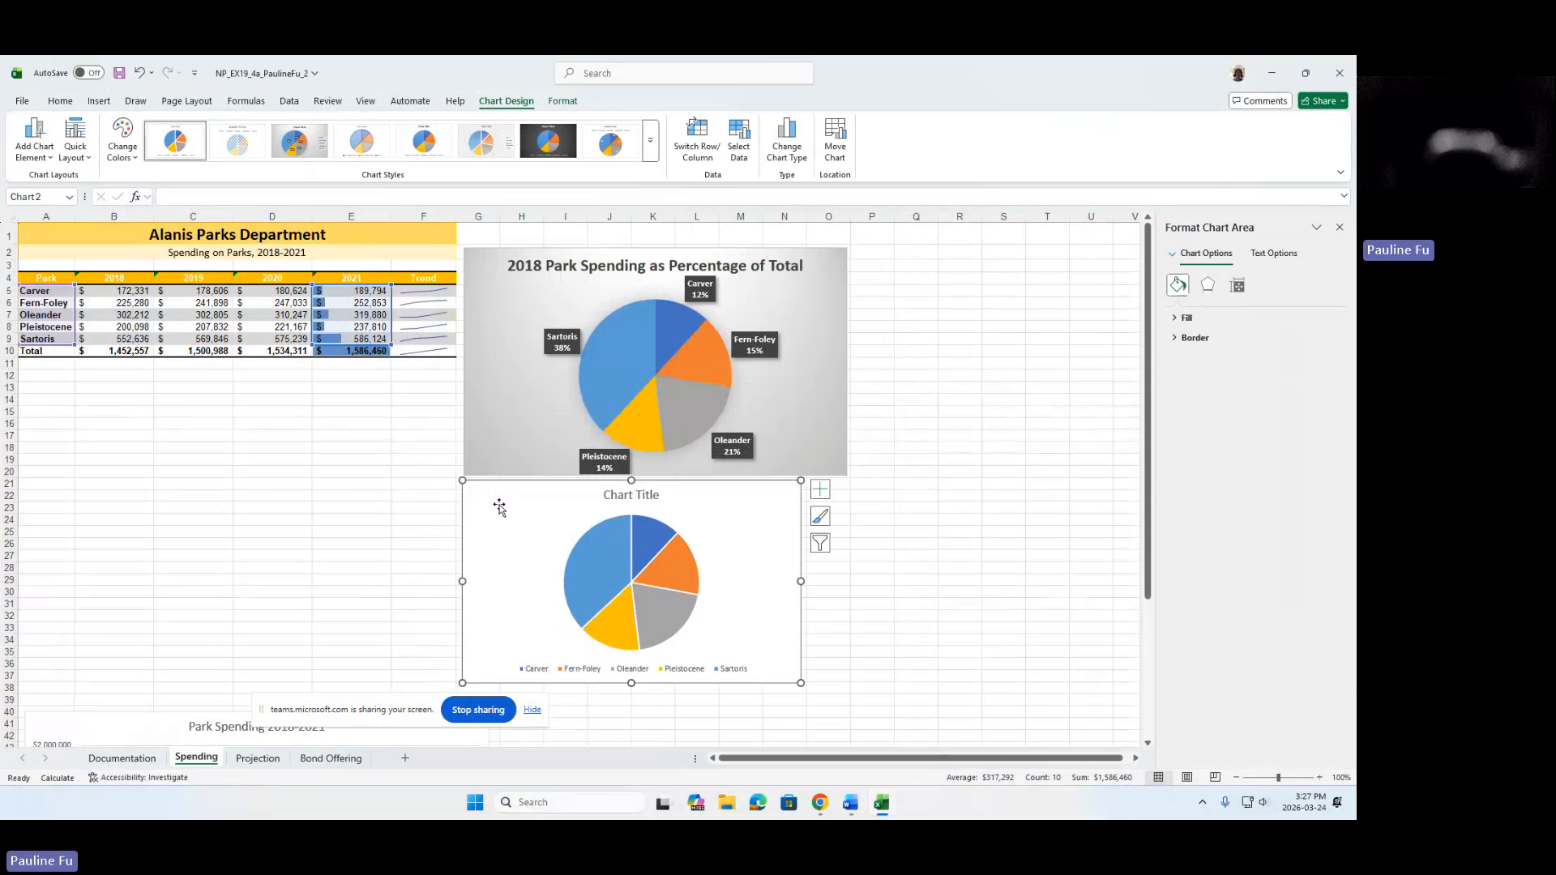
drag(1146, 422, 1146, 523)
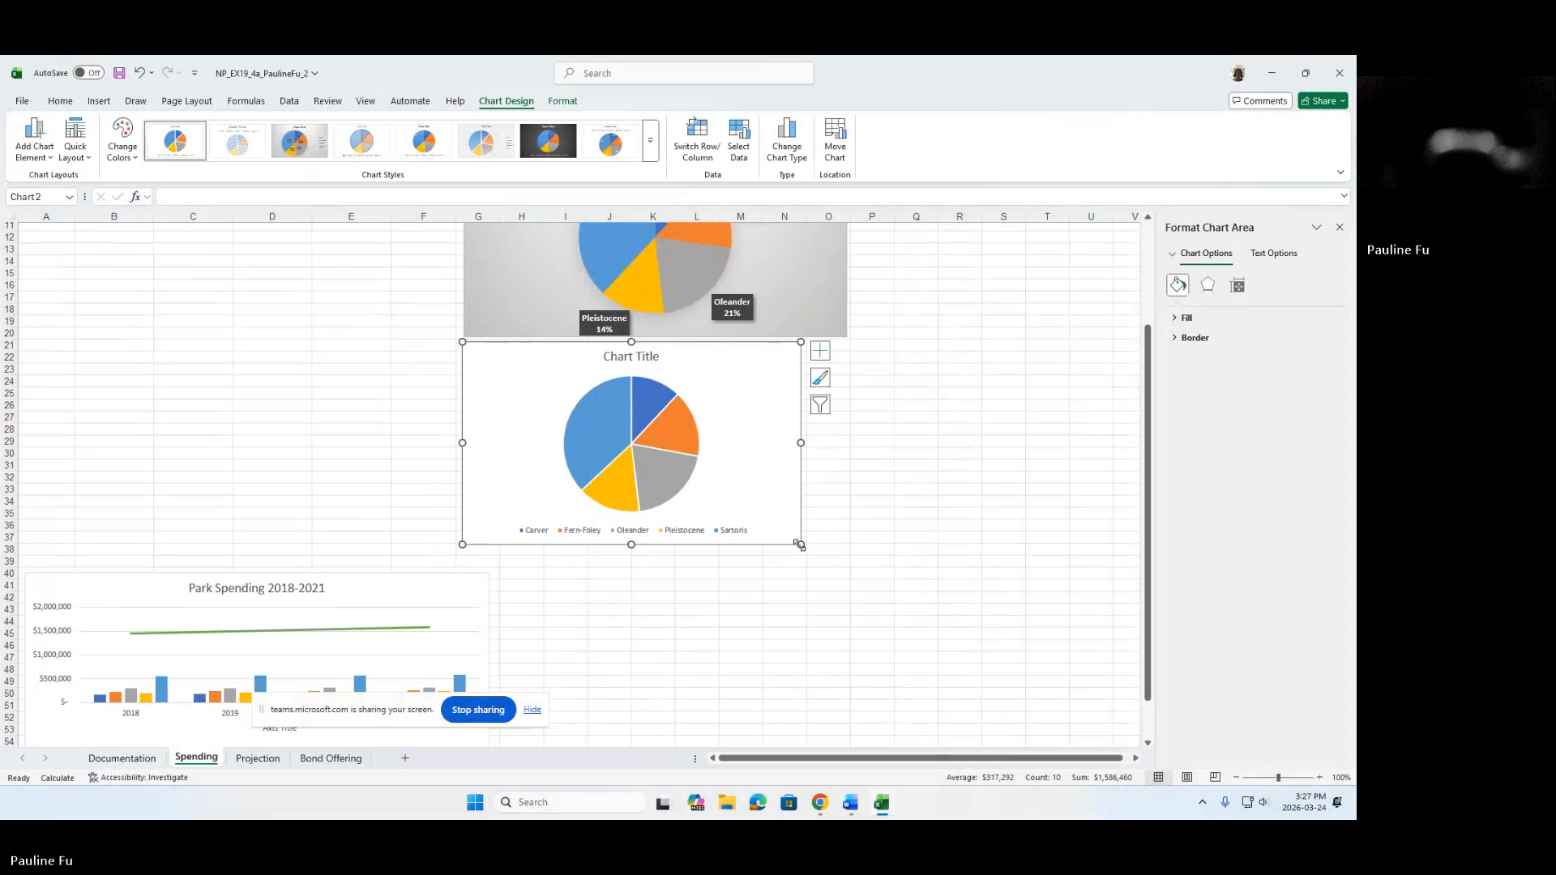
drag(801, 545, 846, 545)
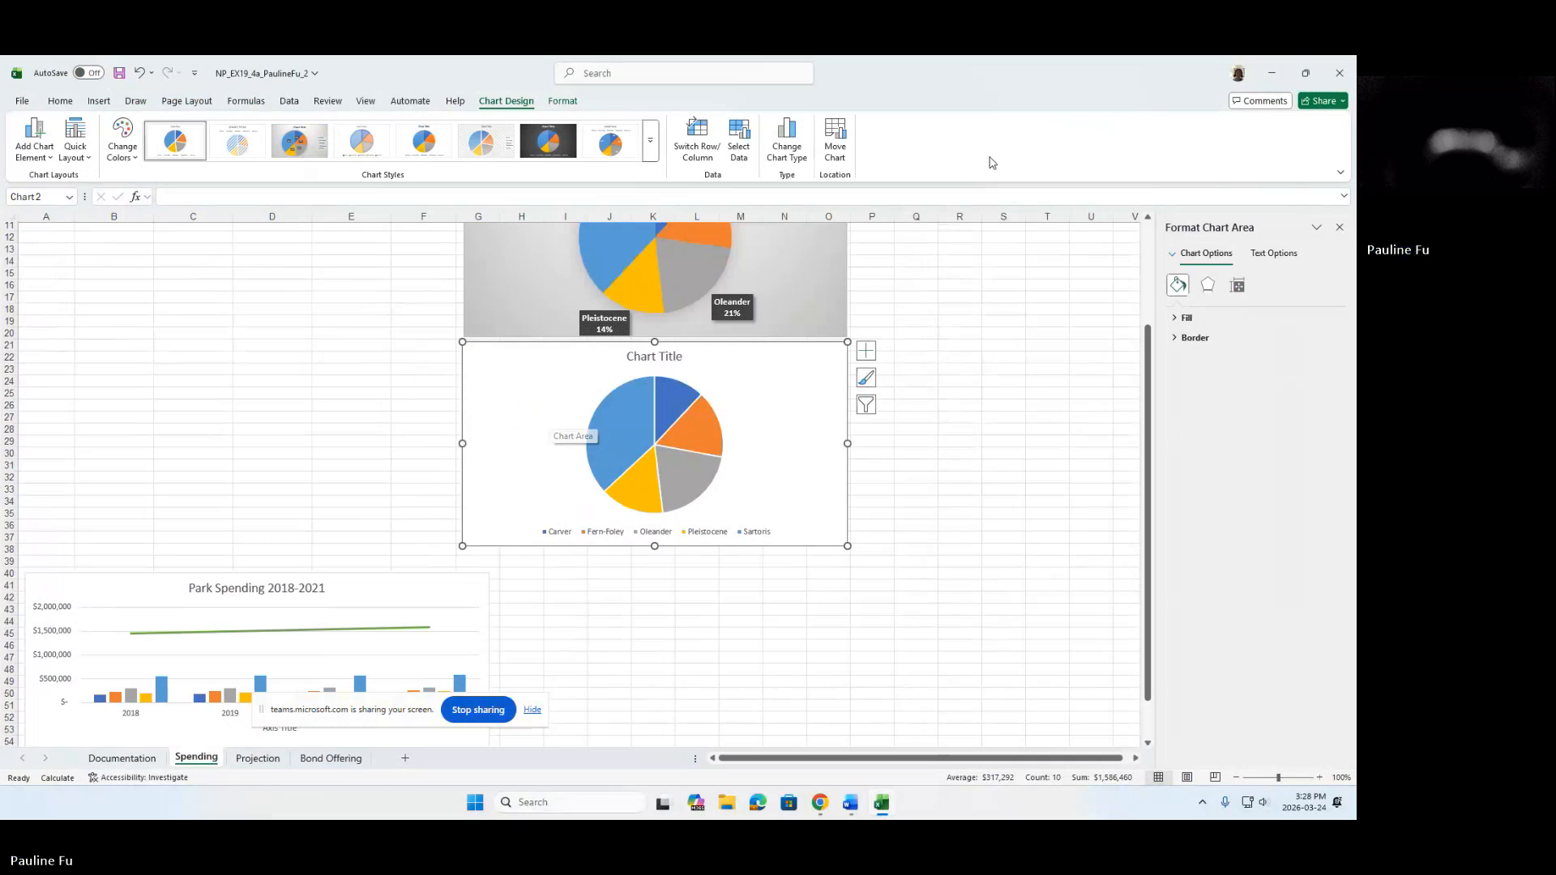
Restore the workbook window to a smaller size, close the chart formatting pane, and place the window beside the Word instructions.
click(1306, 73)
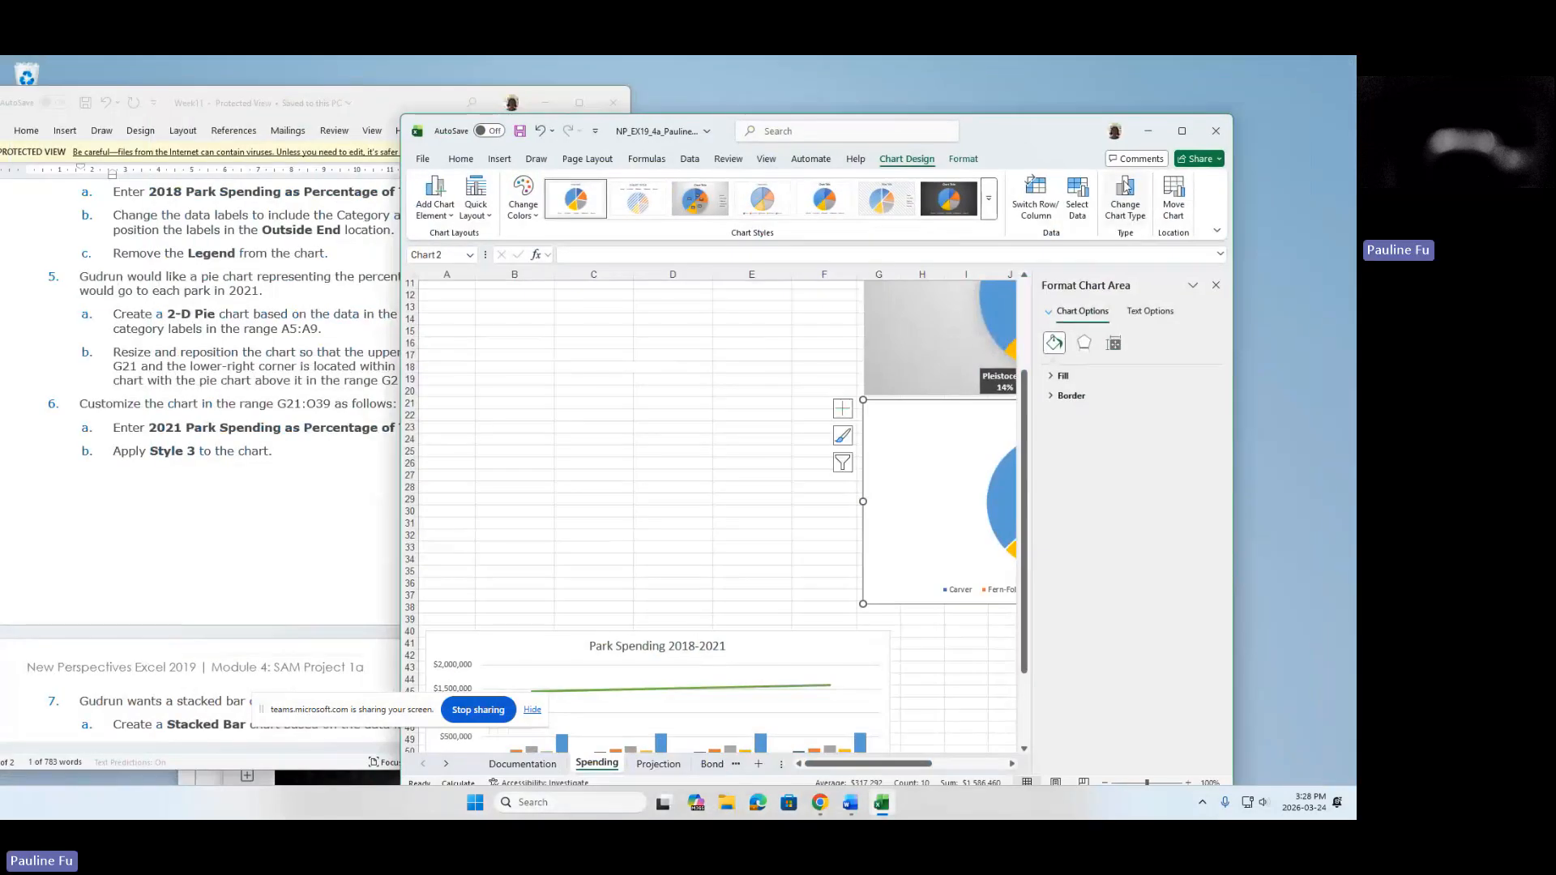
click(1215, 285)
scroll(1226, 365, up, 3)
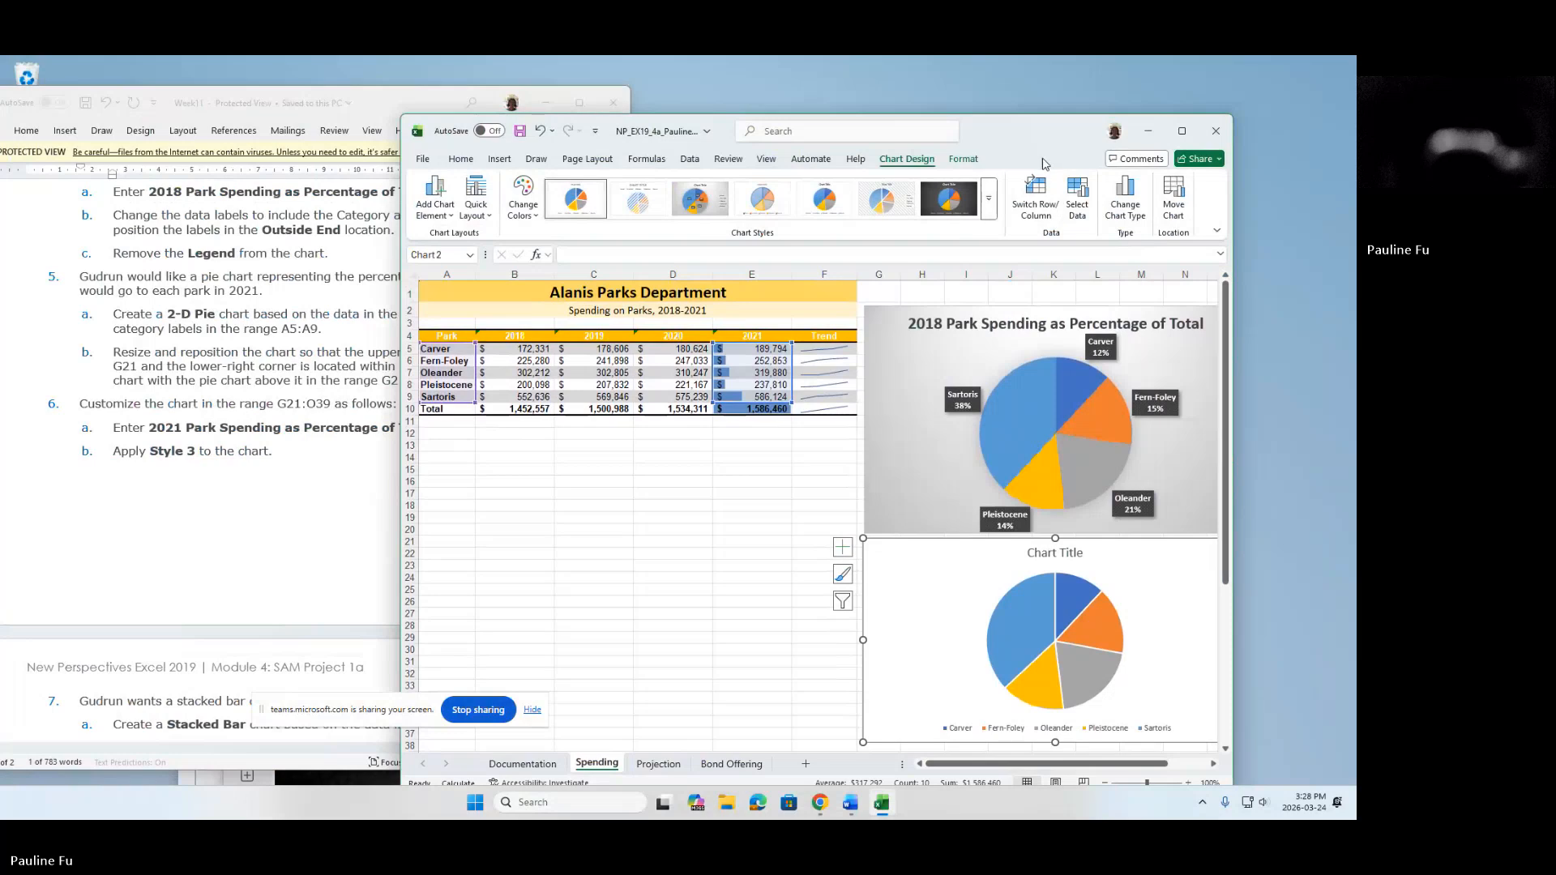
drag(997, 142, 1106, 121)
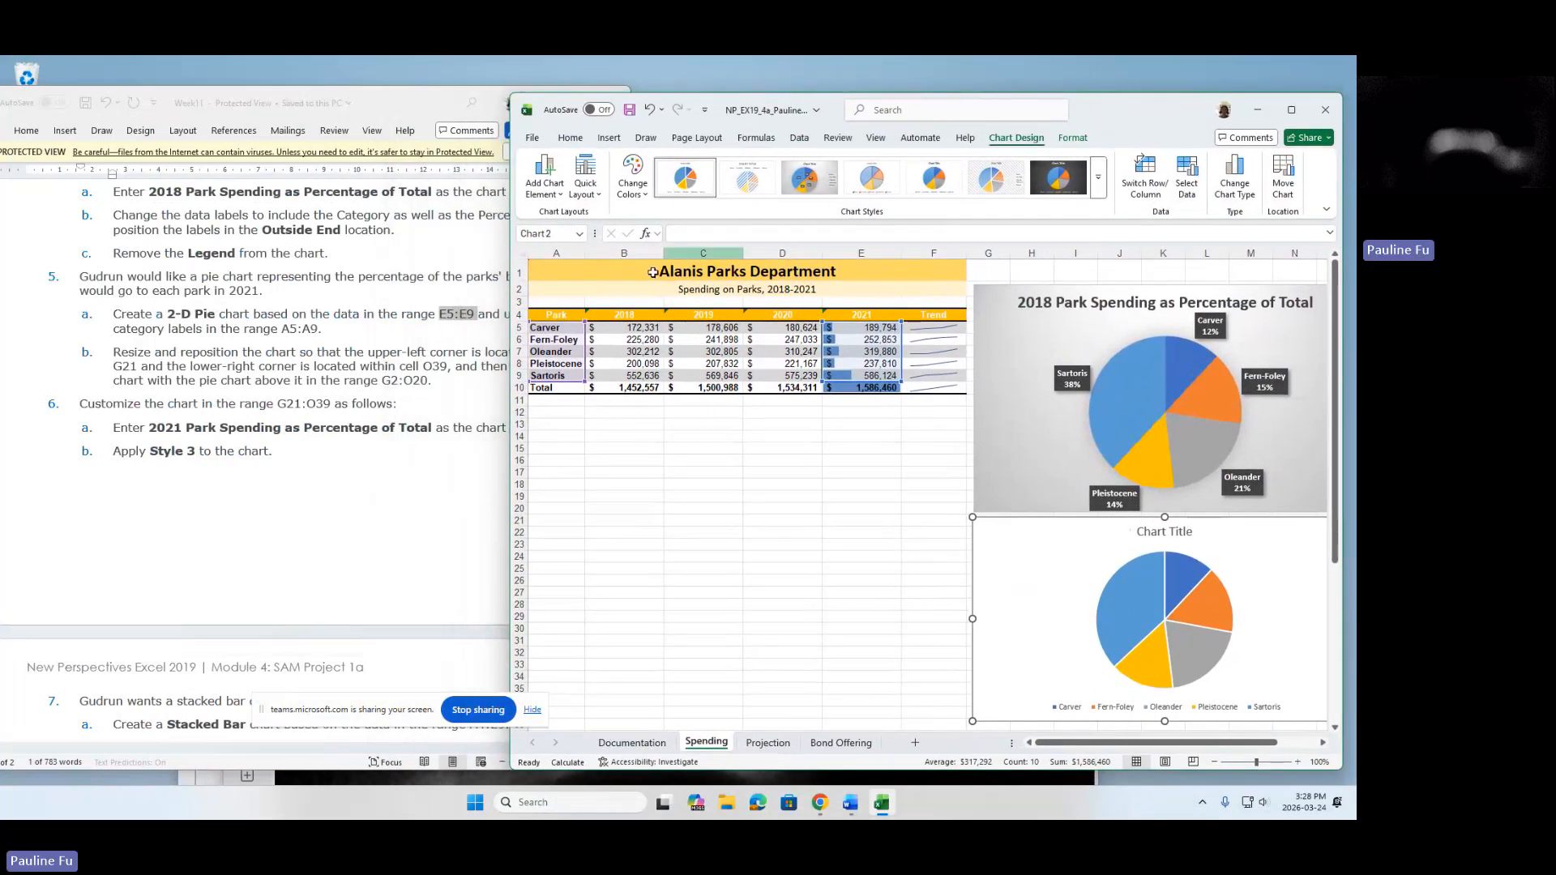
Switch to the Word instructions and highlight project step 6 and the 2021 chart title given in step 6a.
click(364, 466)
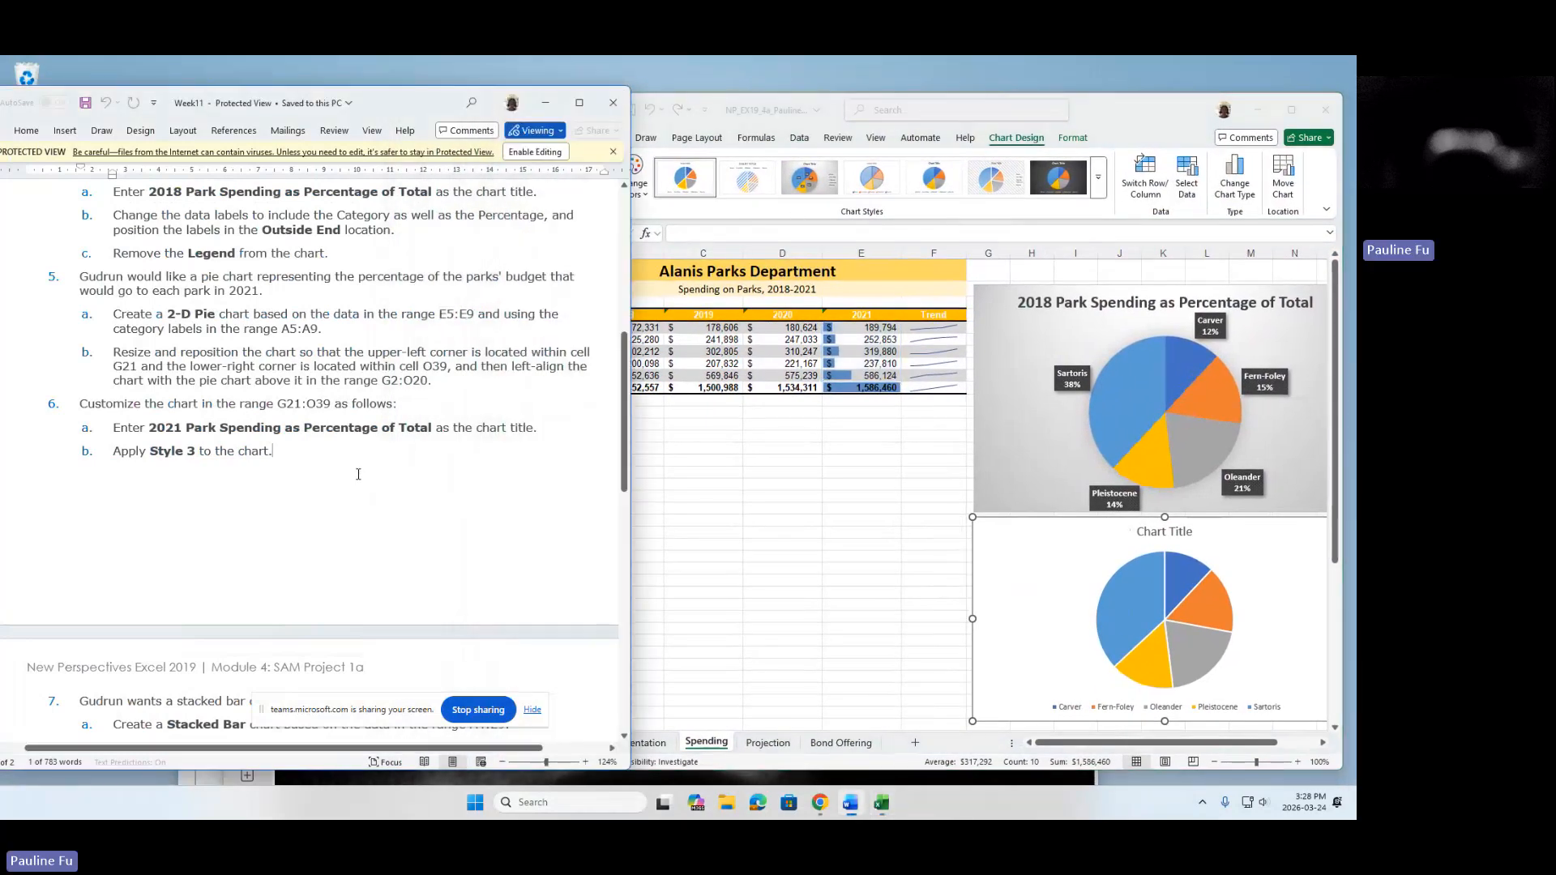
click(626, 376)
drag(629, 376, 628, 438)
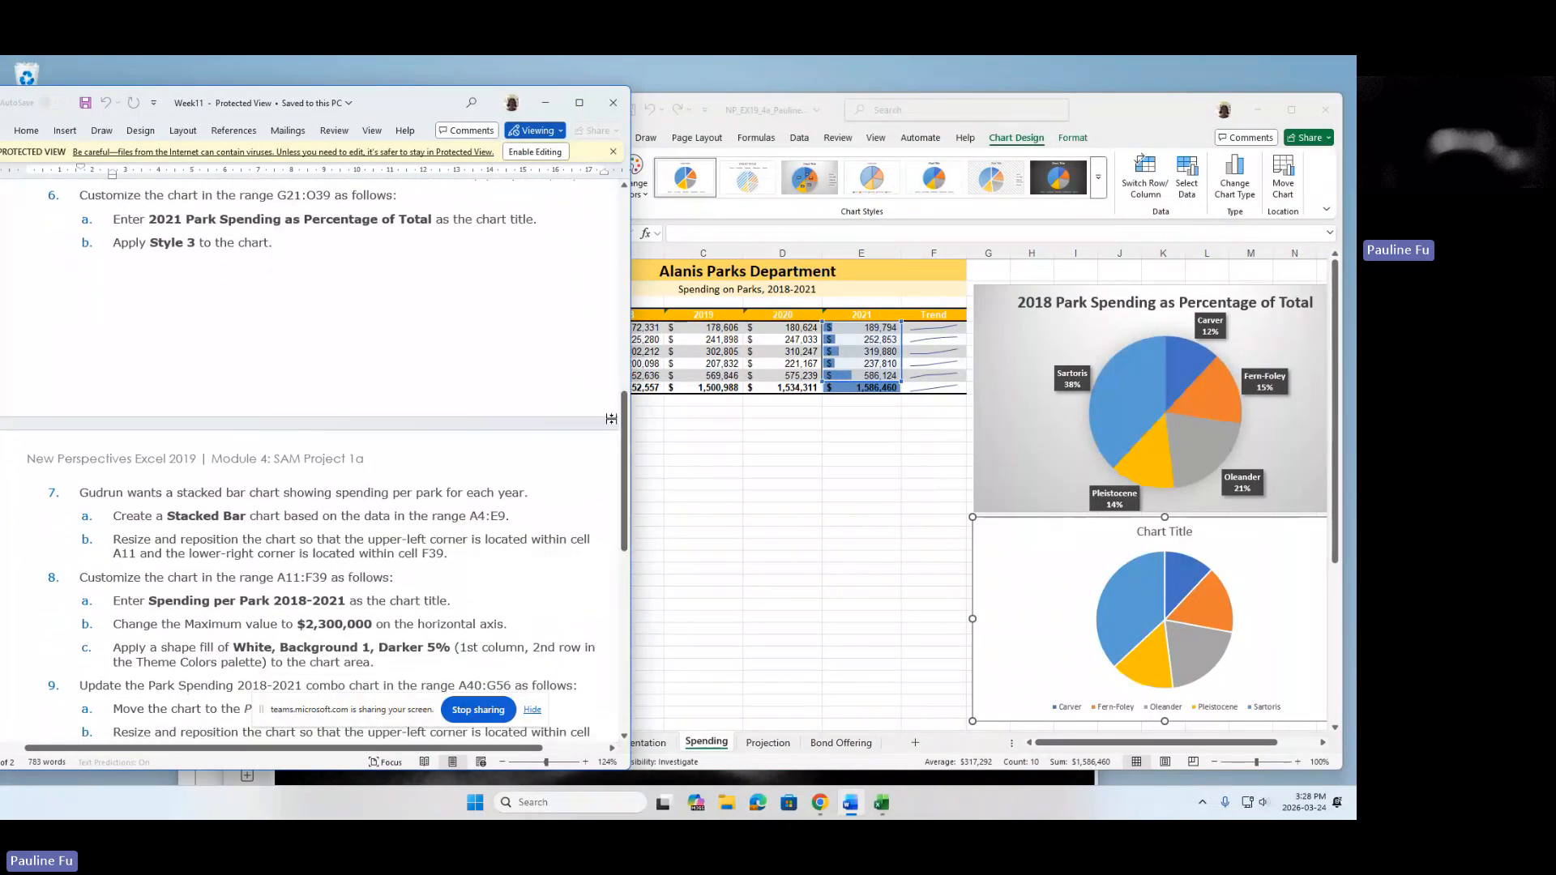
drag(80, 197, 373, 197)
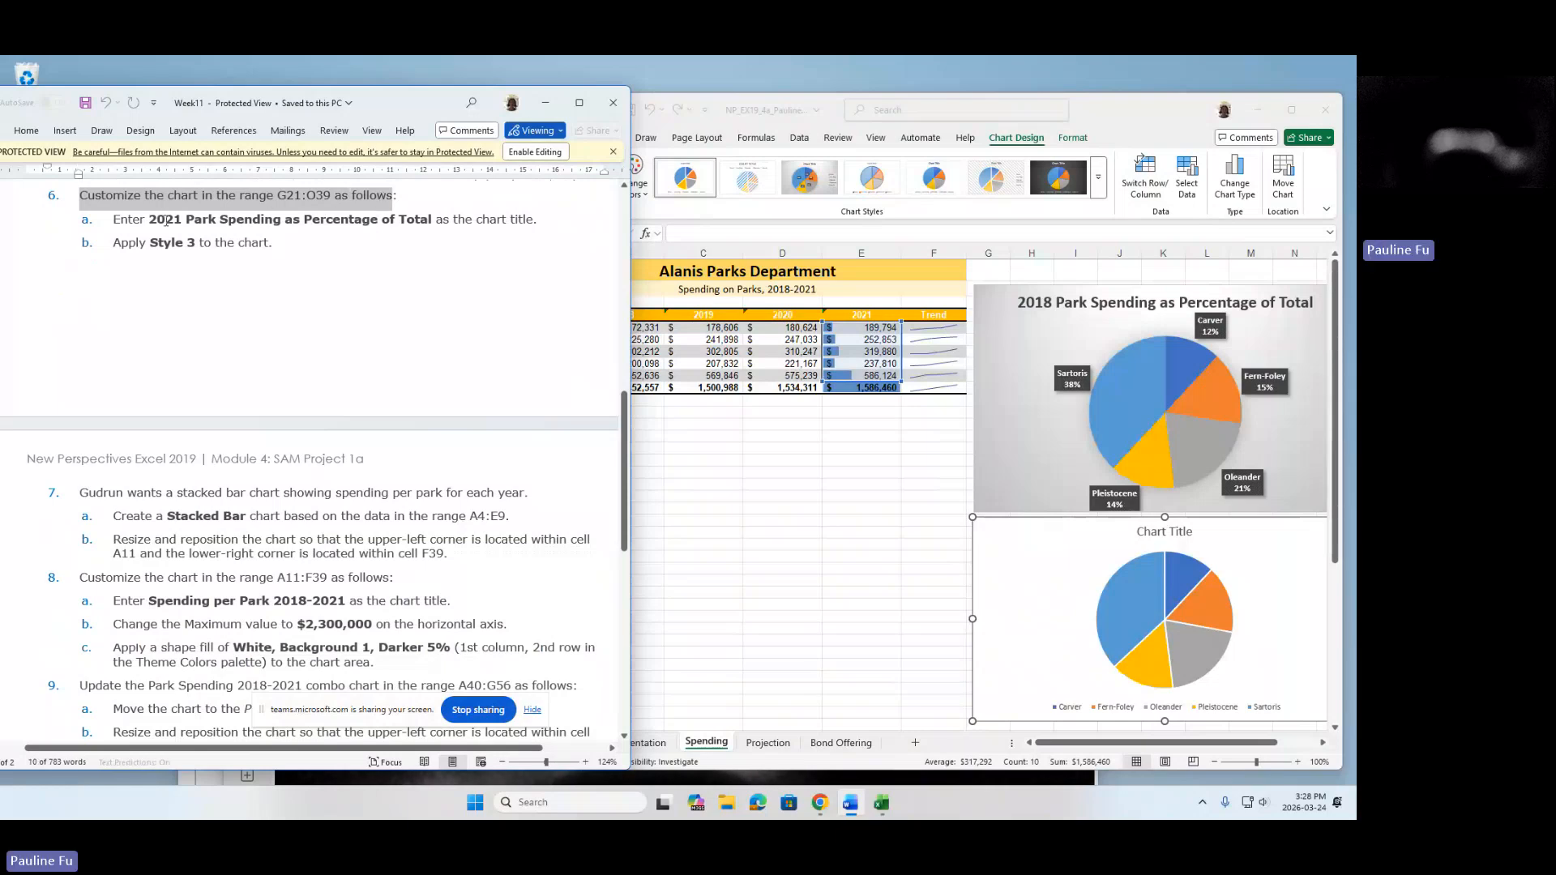
drag(150, 221, 427, 220)
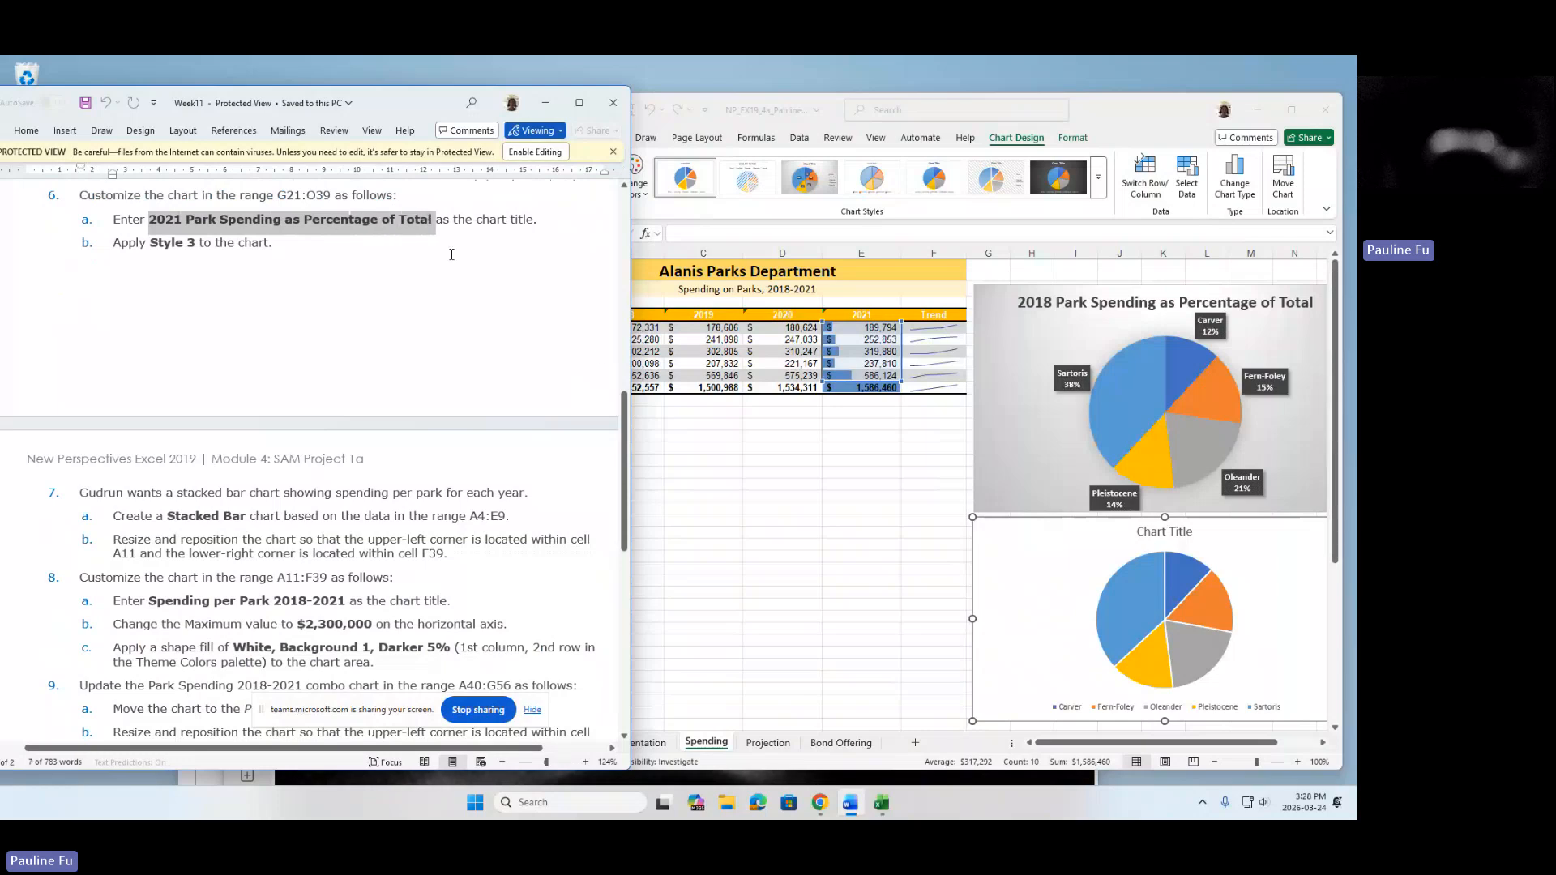
Switch back to the Excel workbook and replace the lower pie chart's title with "2021 Park Spending as Percentage of Total".
click(1154, 533)
double_click(1154, 532)
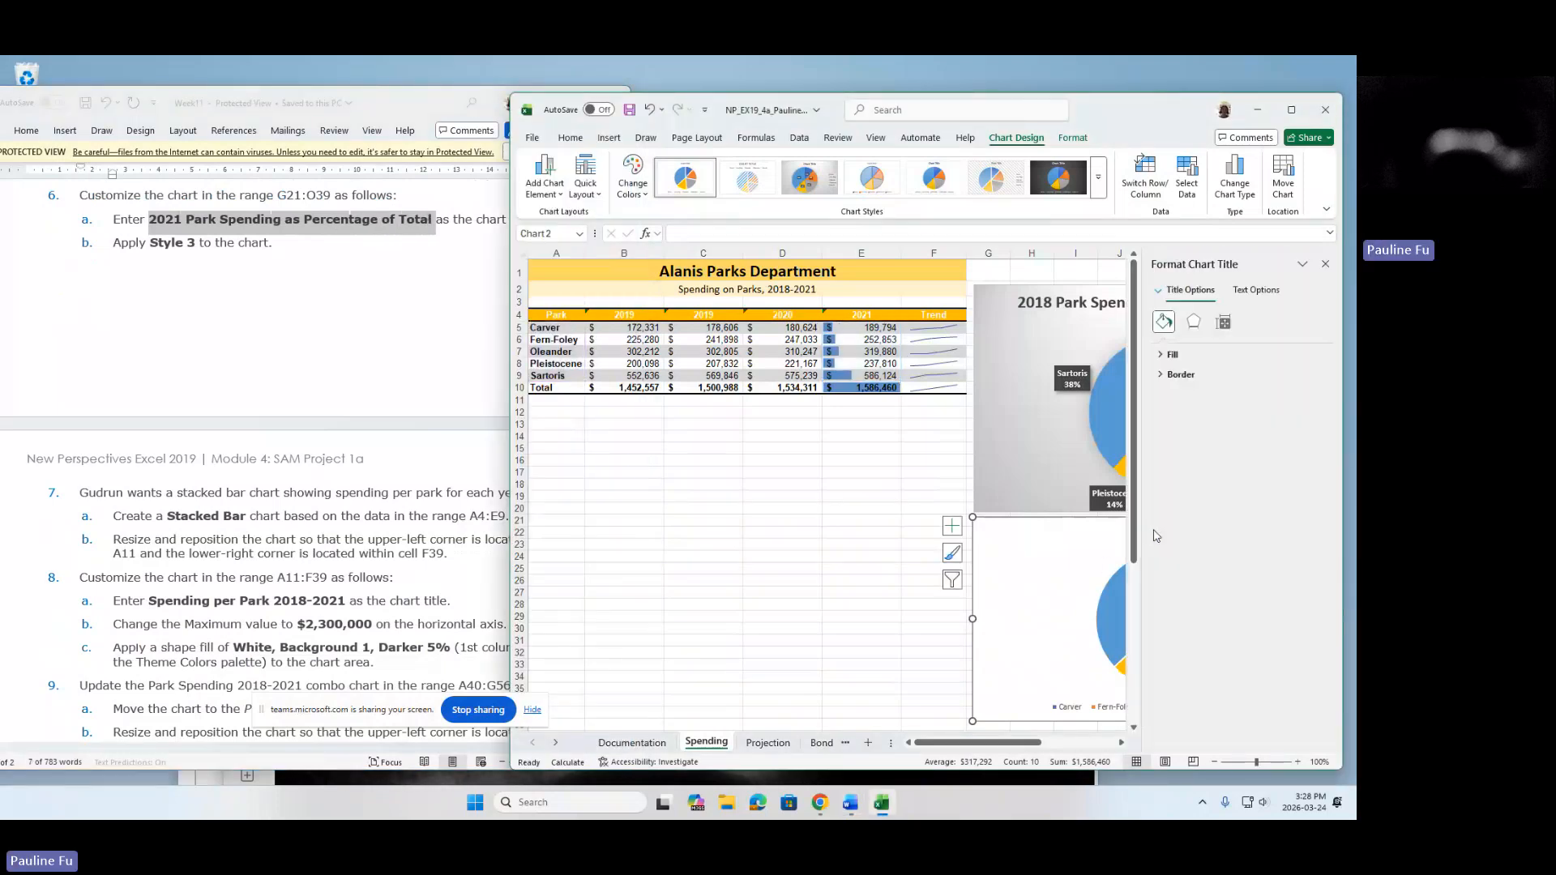
click(1333, 285)
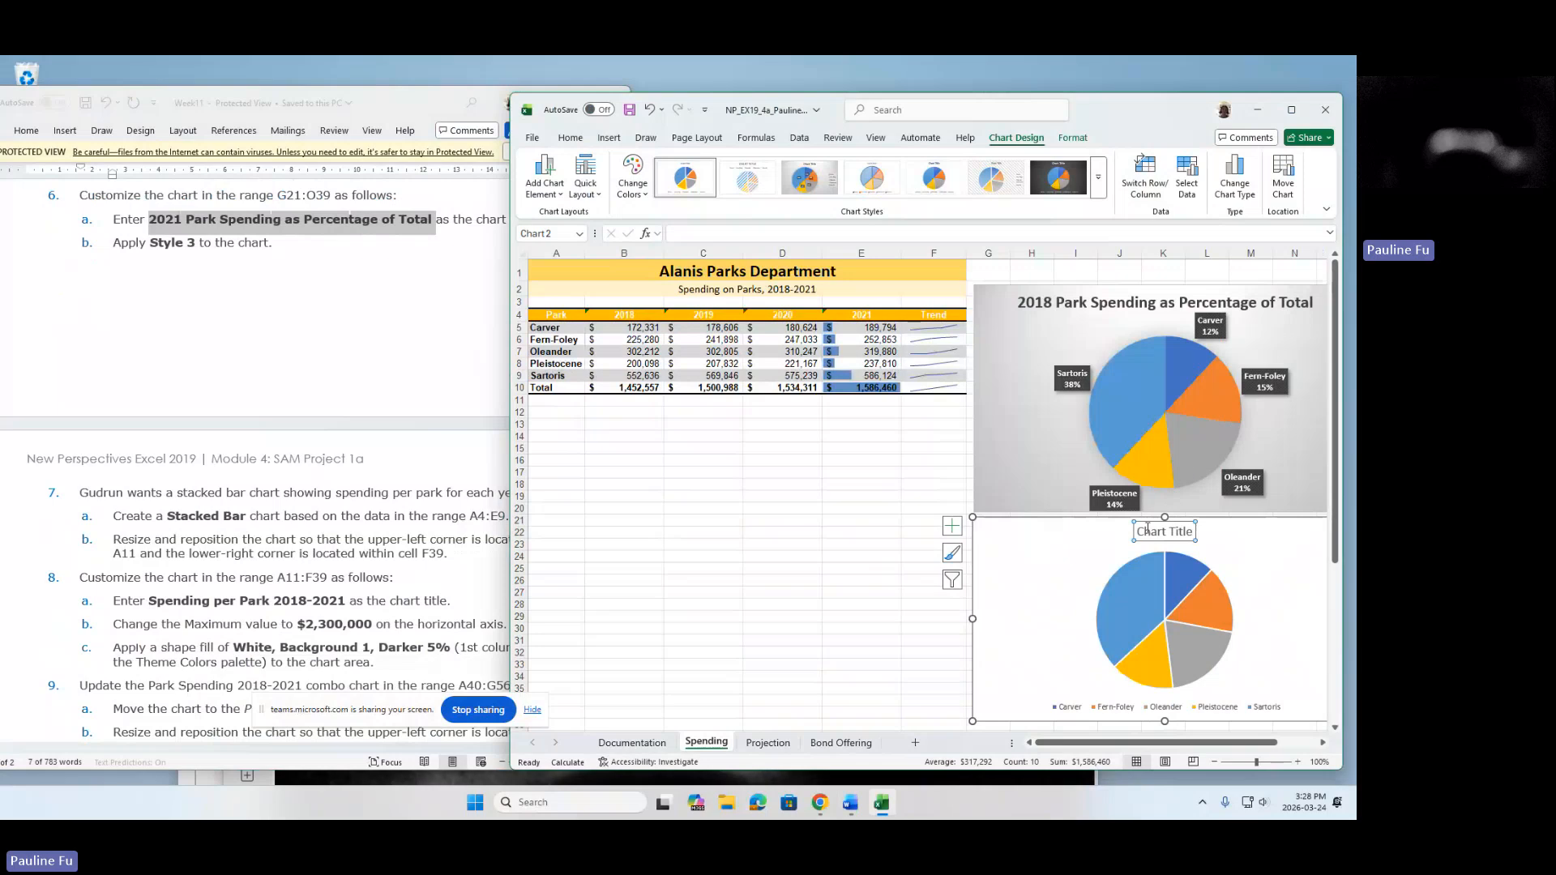
drag(1141, 532, 1193, 533)
click(1138, 531)
drag(1177, 525, 1196, 533)
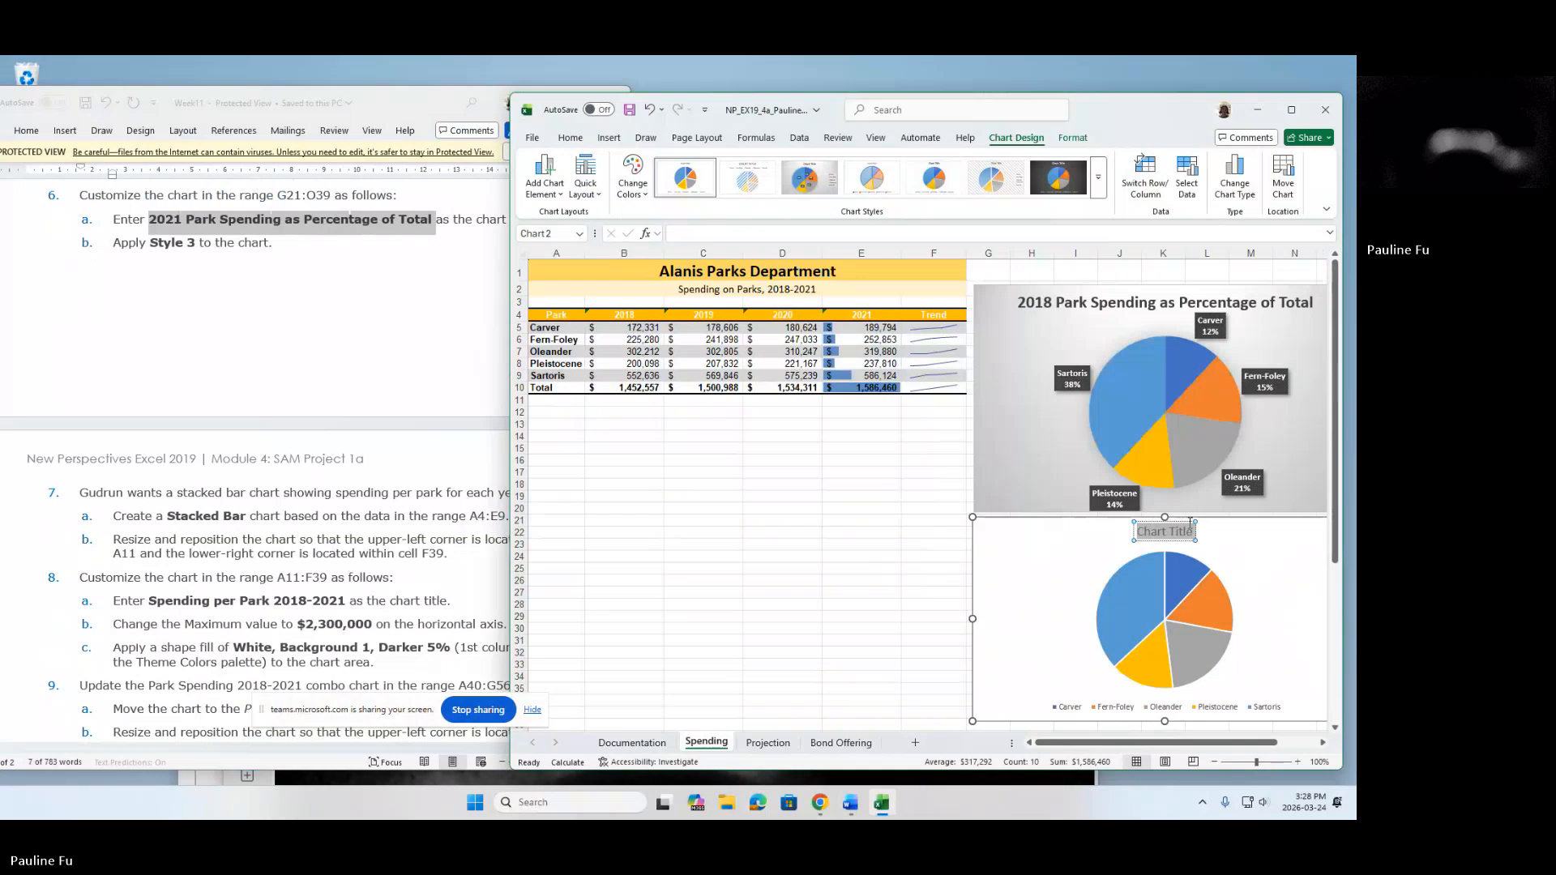
text(20)
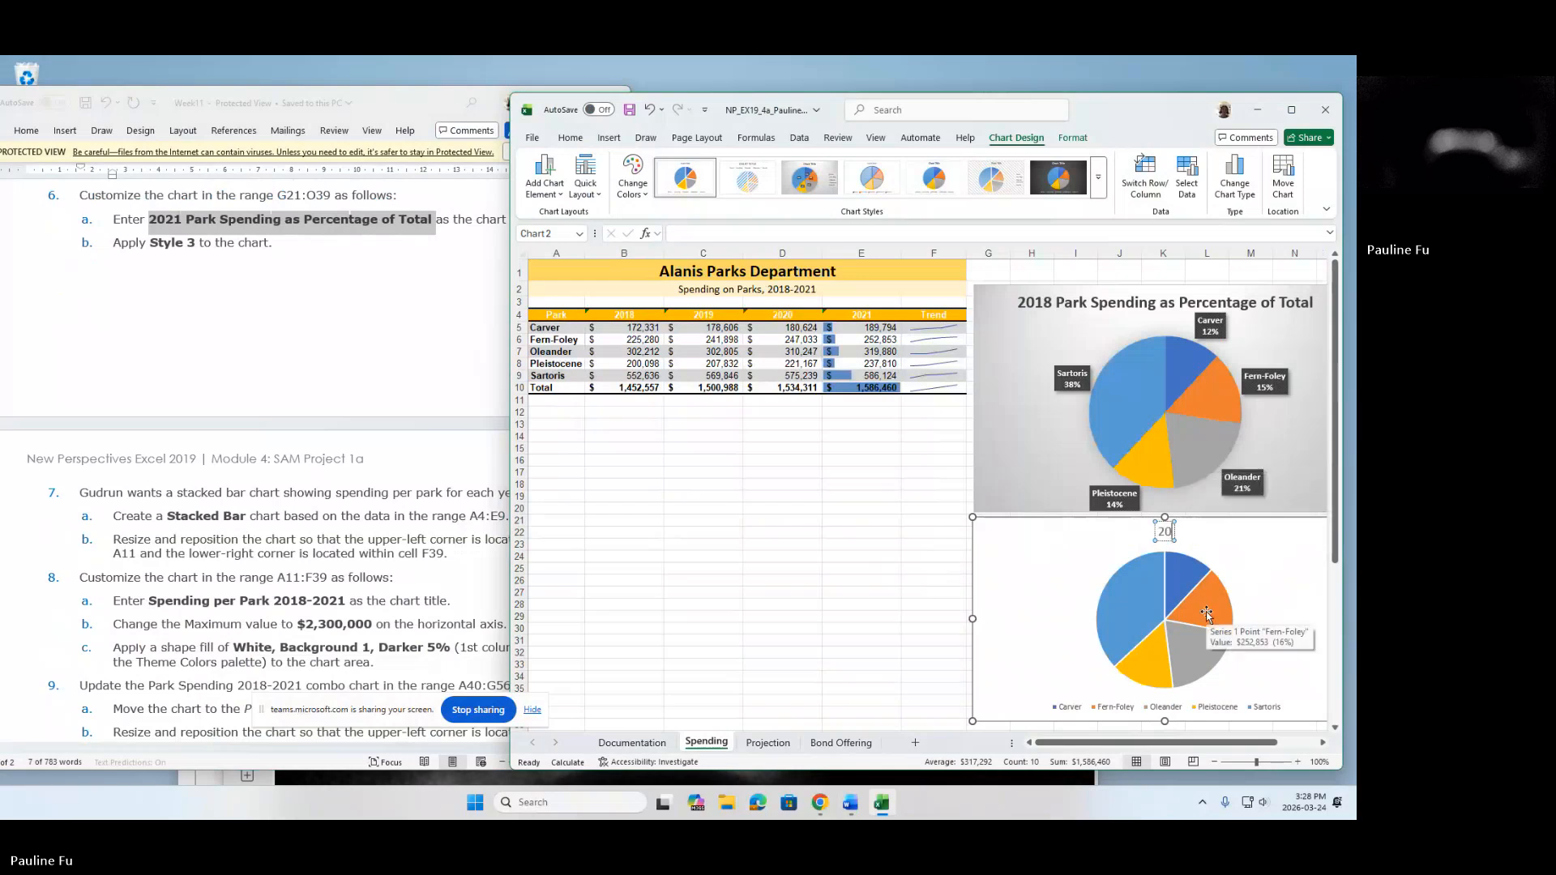
text(21 Par)
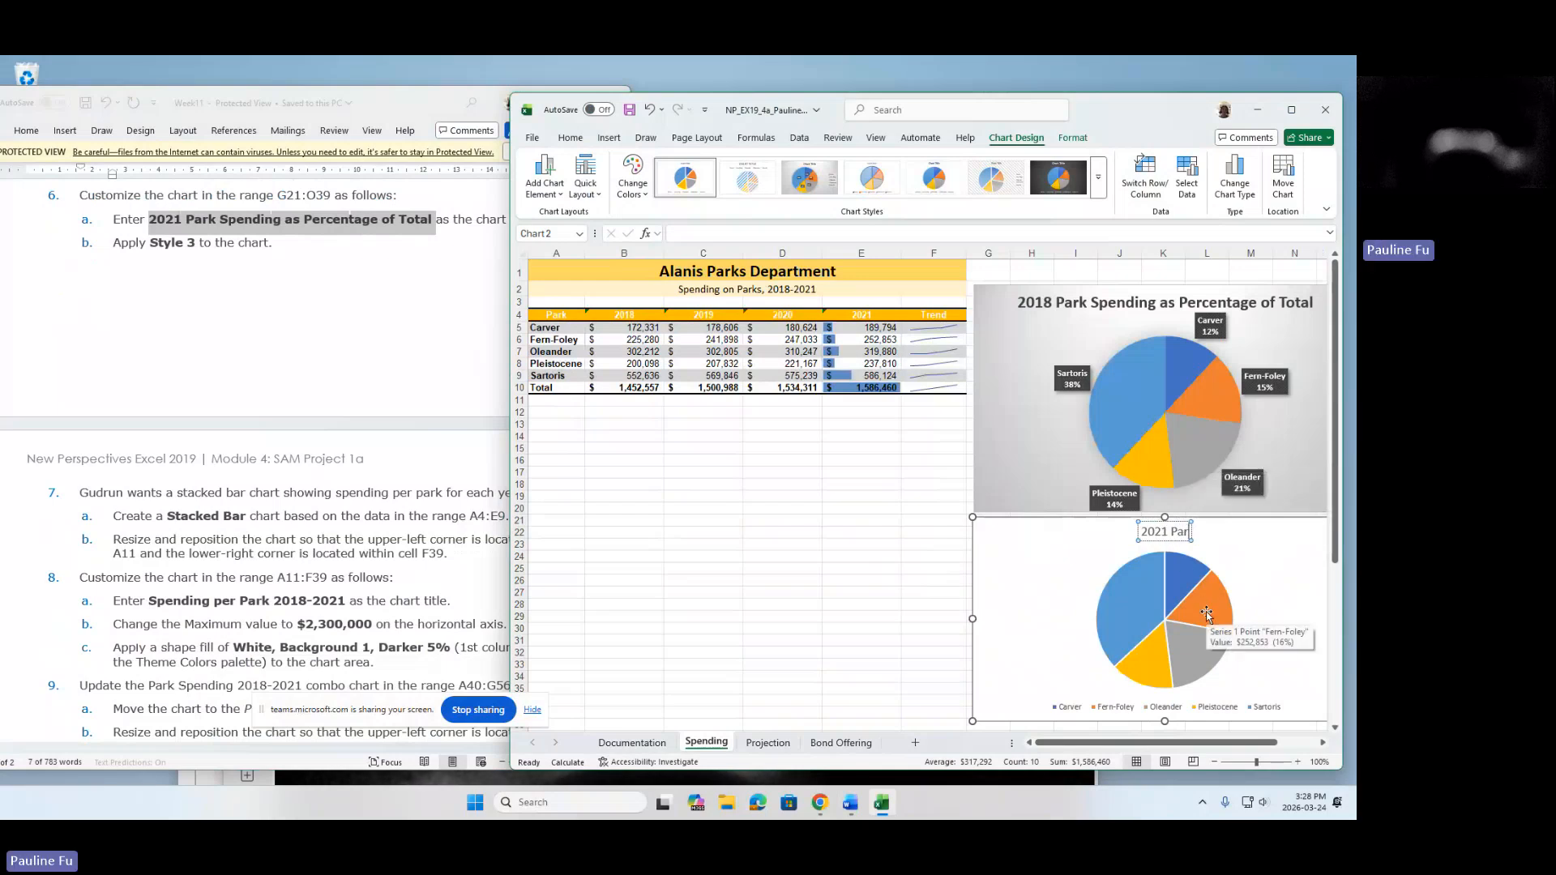
text(k Spending)
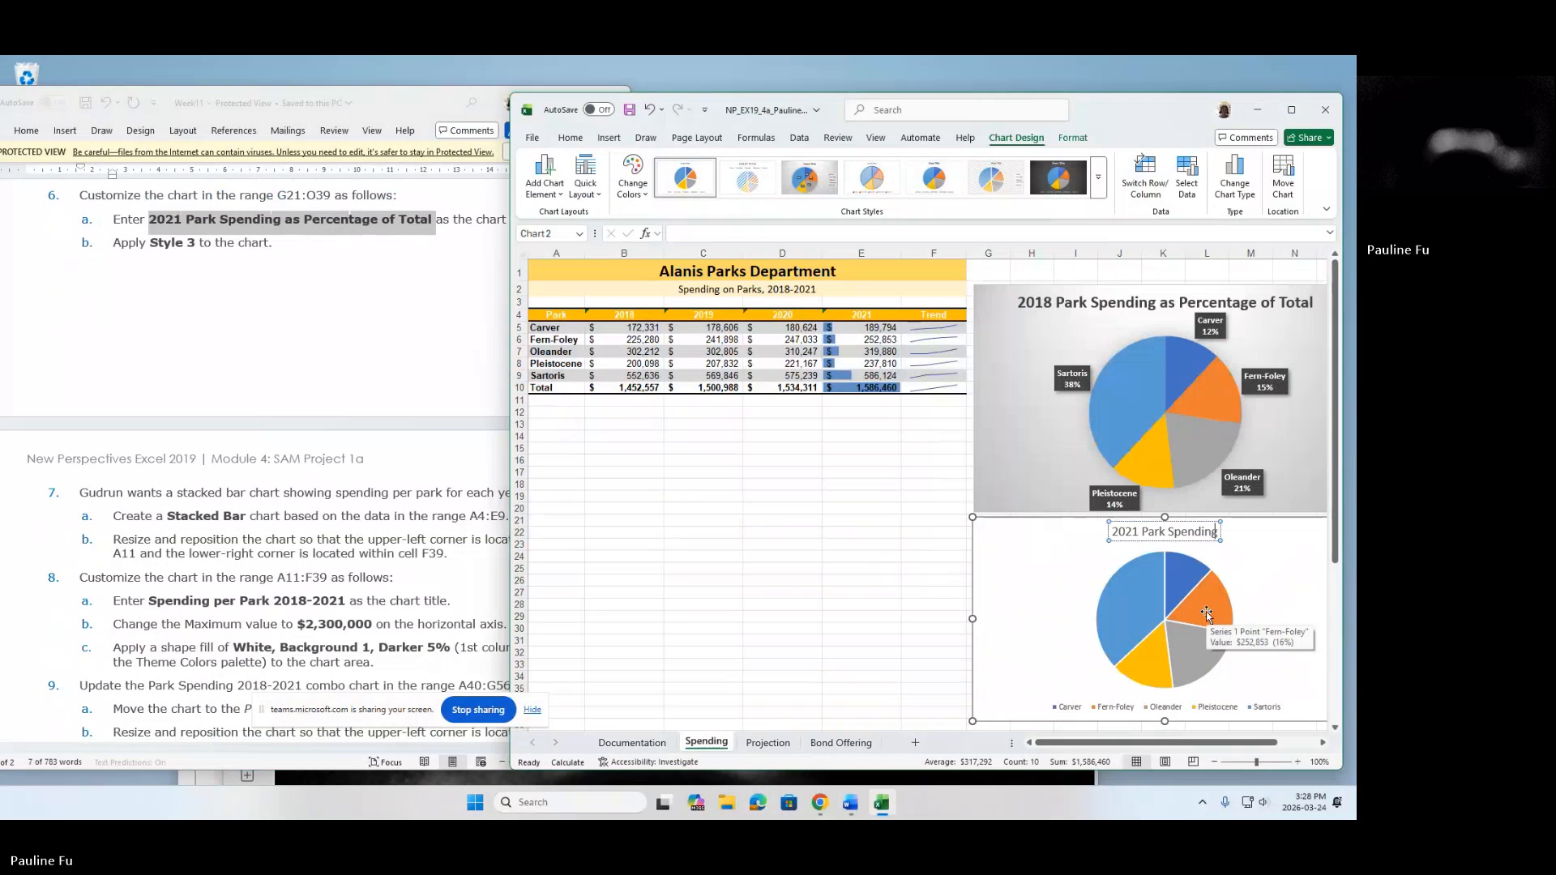
text( as Percentage of Total)
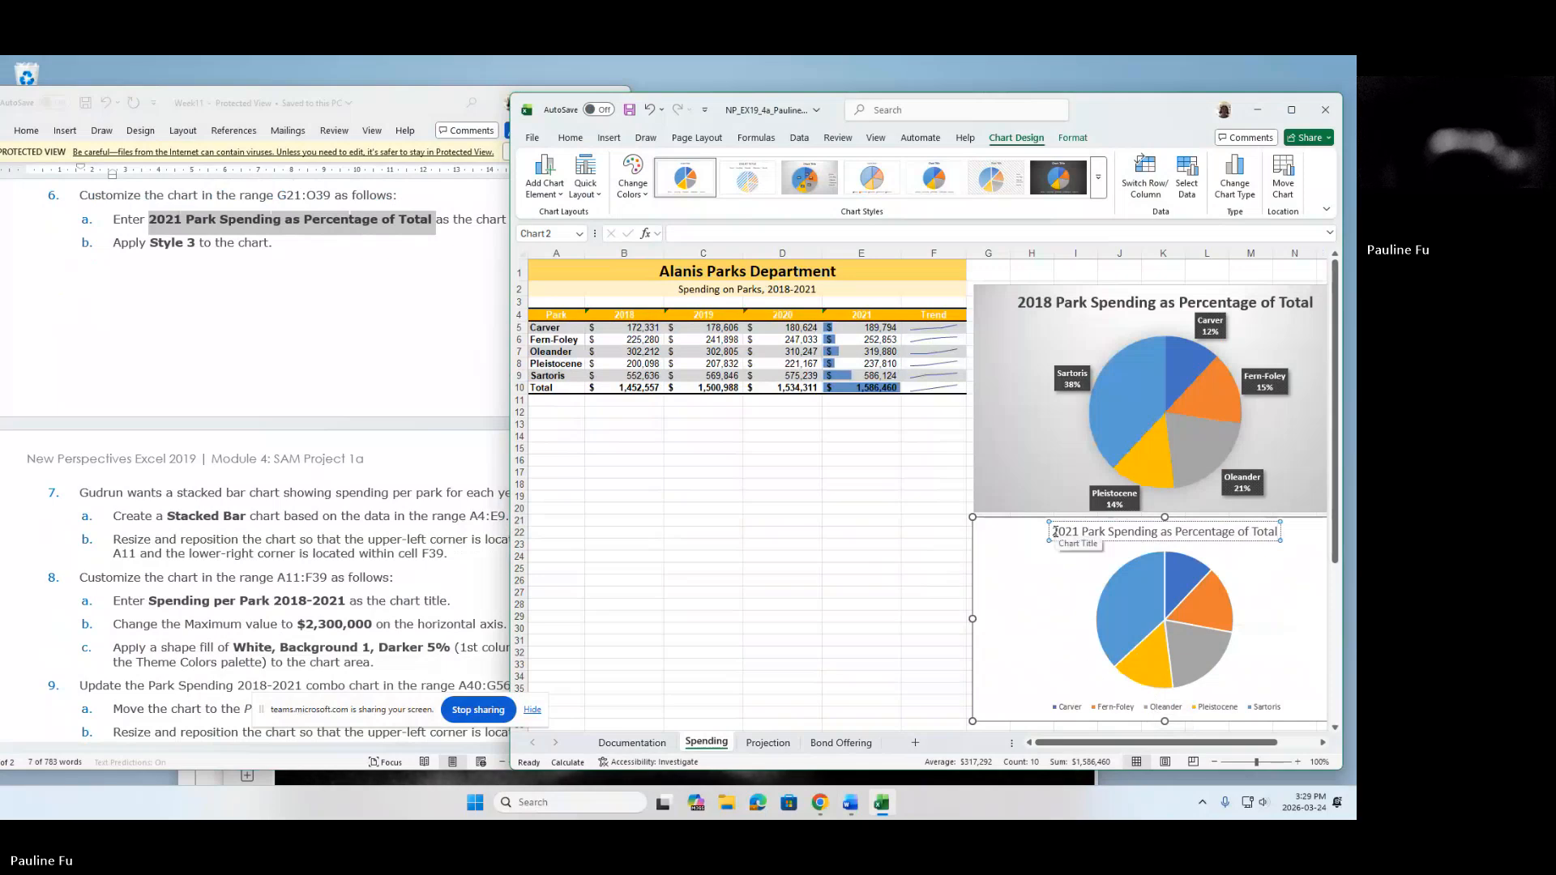
drag(1057, 534, 1263, 532)
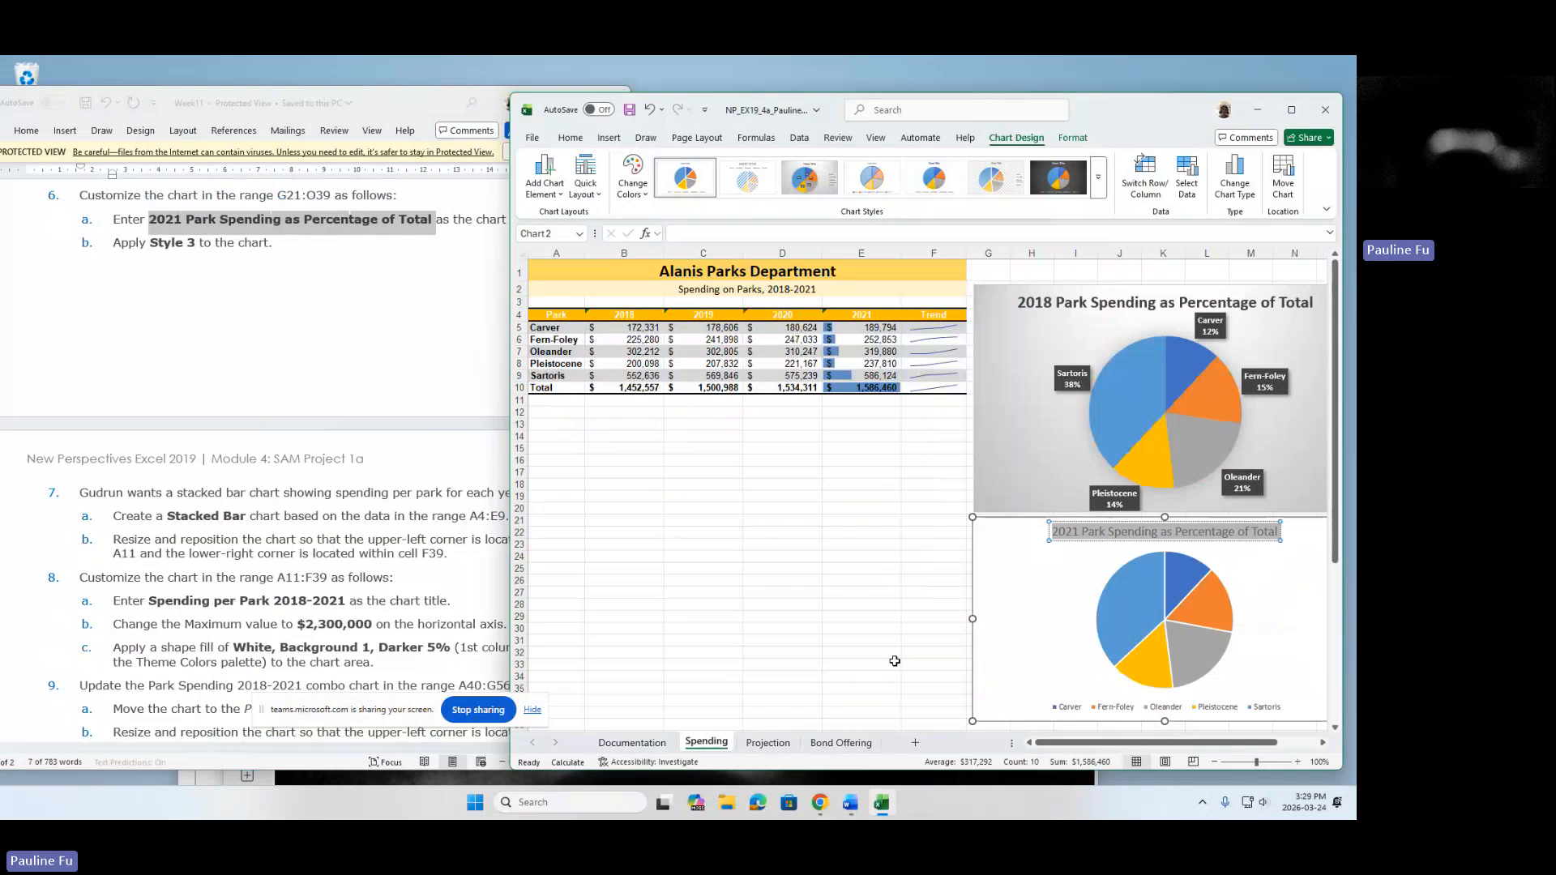
Apply chart Style 3 to the 2021 Park Spending pie chart.
click(1006, 573)
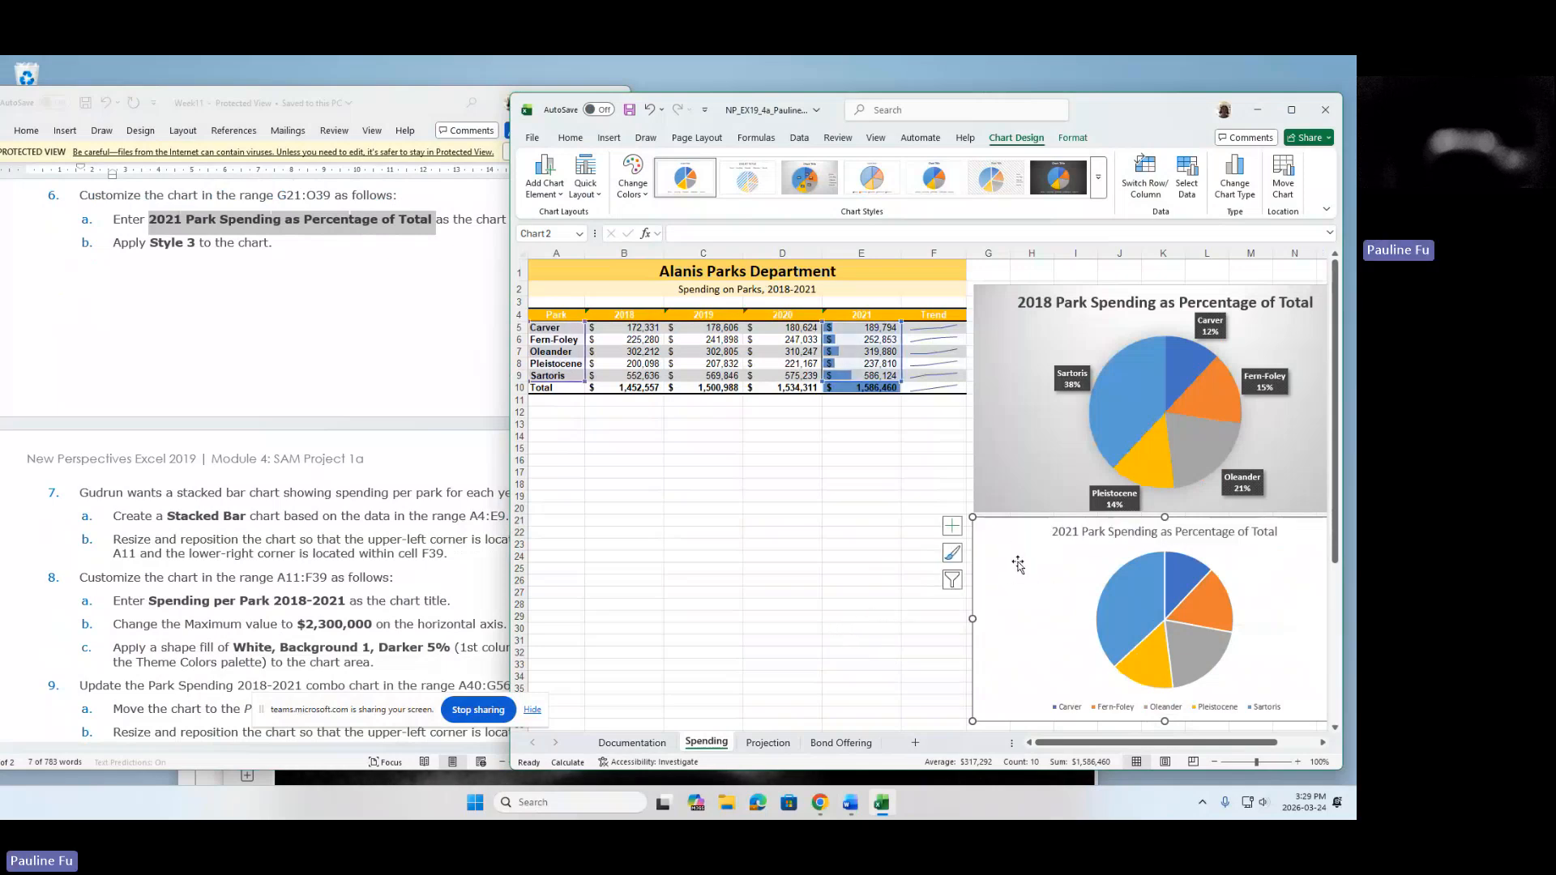
click(1102, 184)
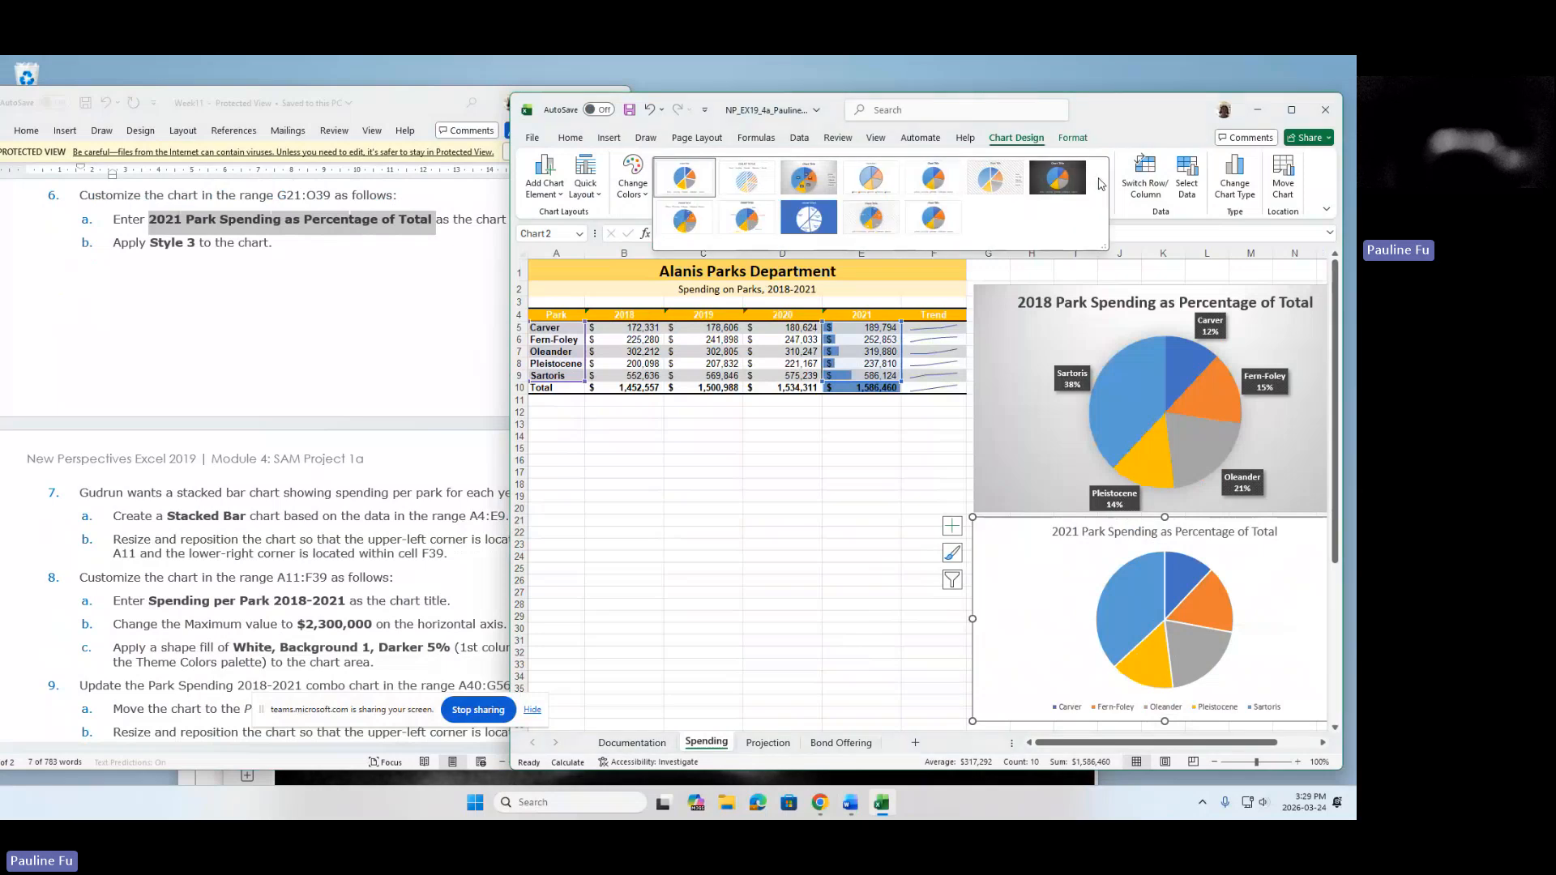
click(800, 192)
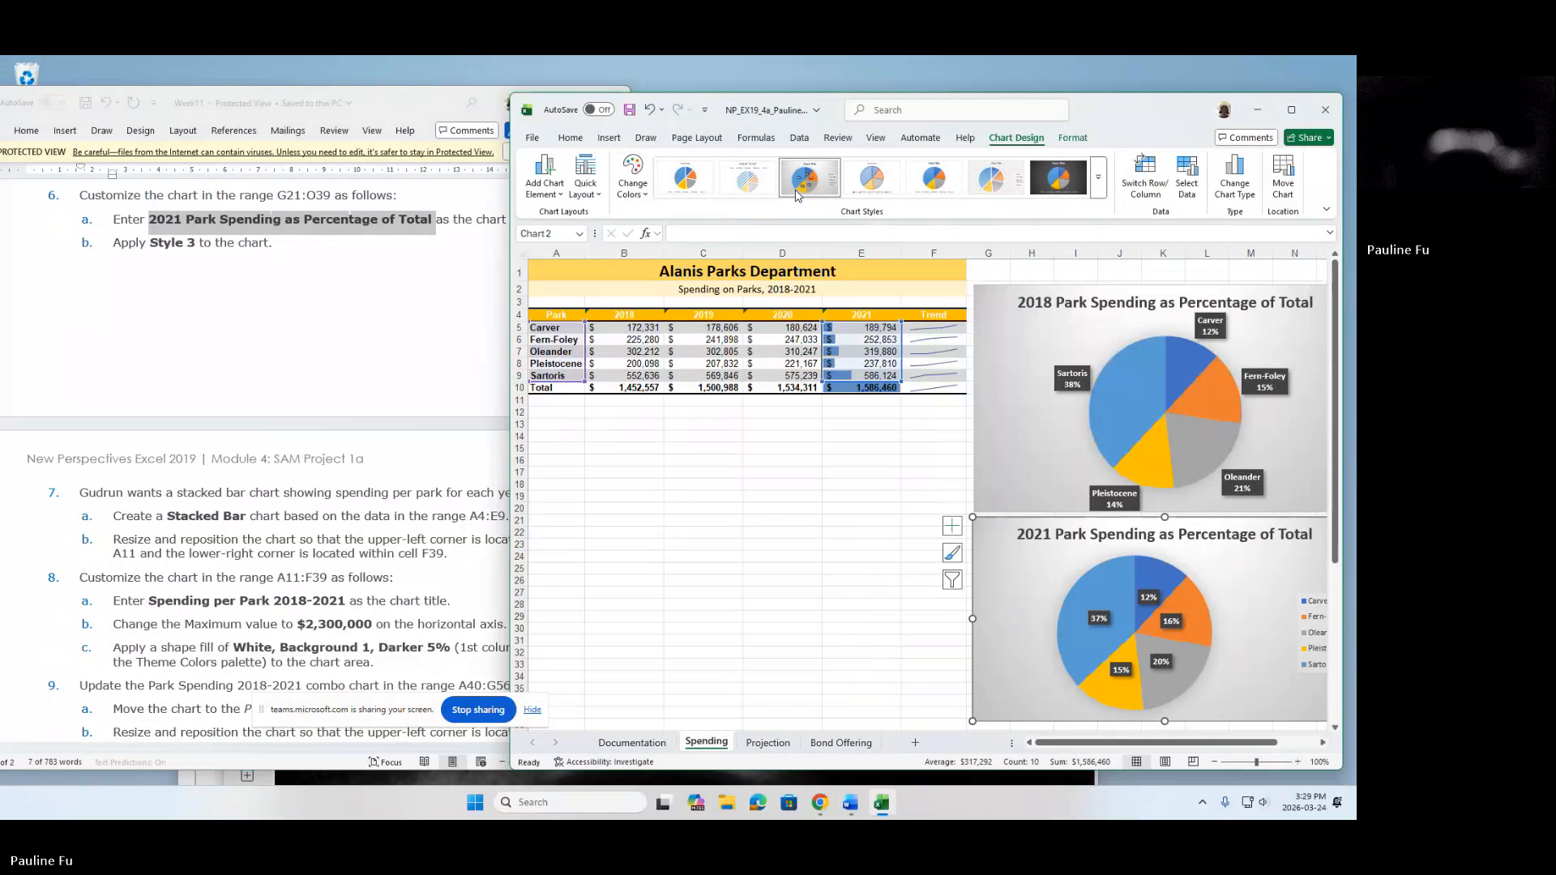
Switch to the Word instructions and highlight project step 7a about creating the Stacked Bar chart.
click(367, 324)
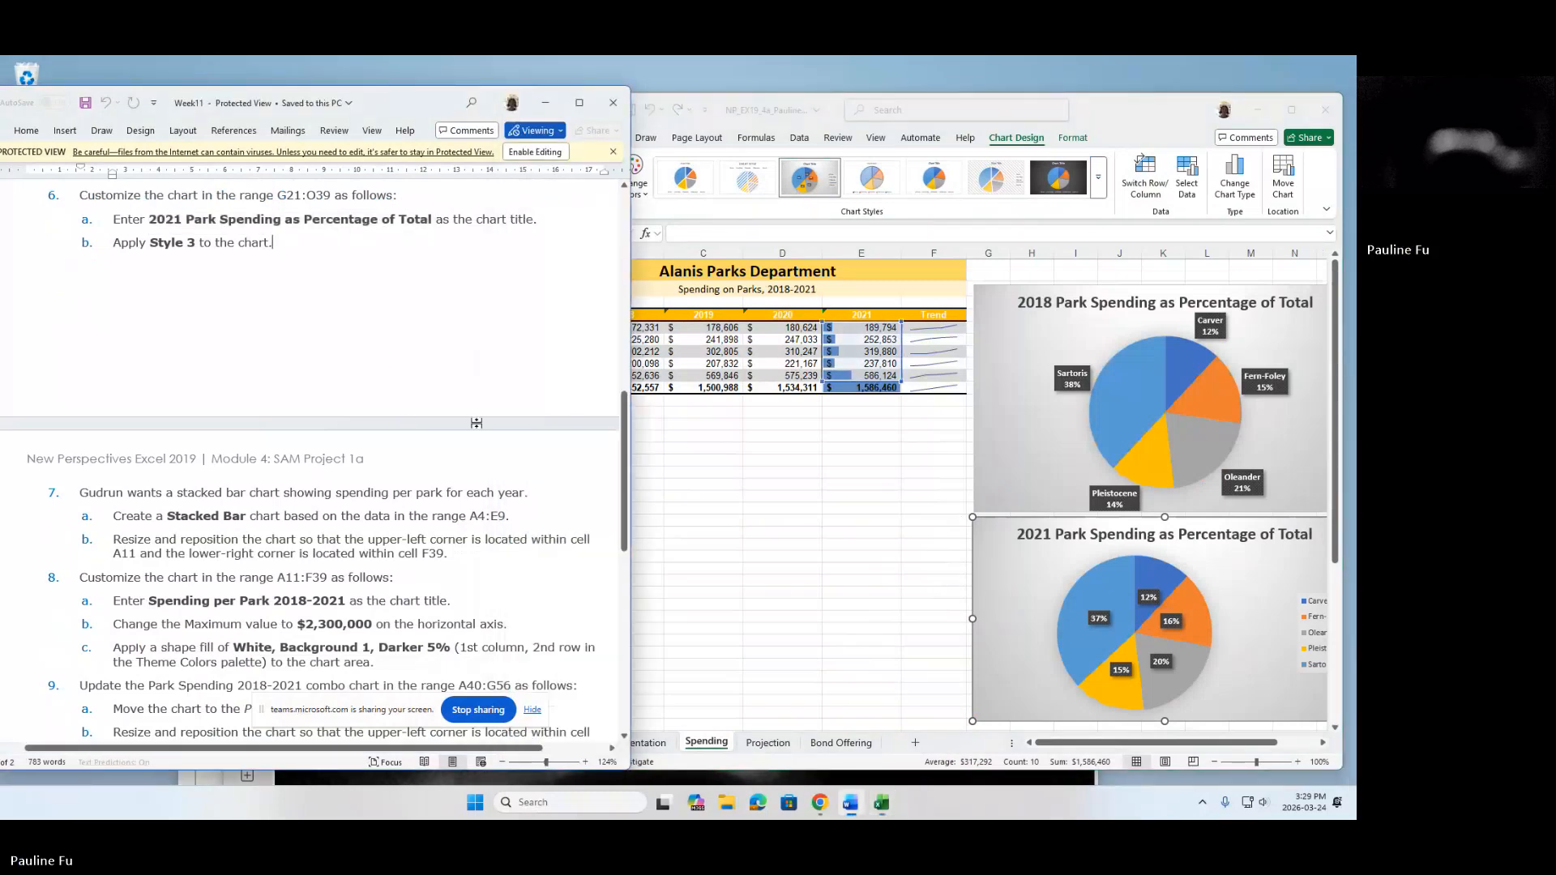
drag(622, 424, 612, 503)
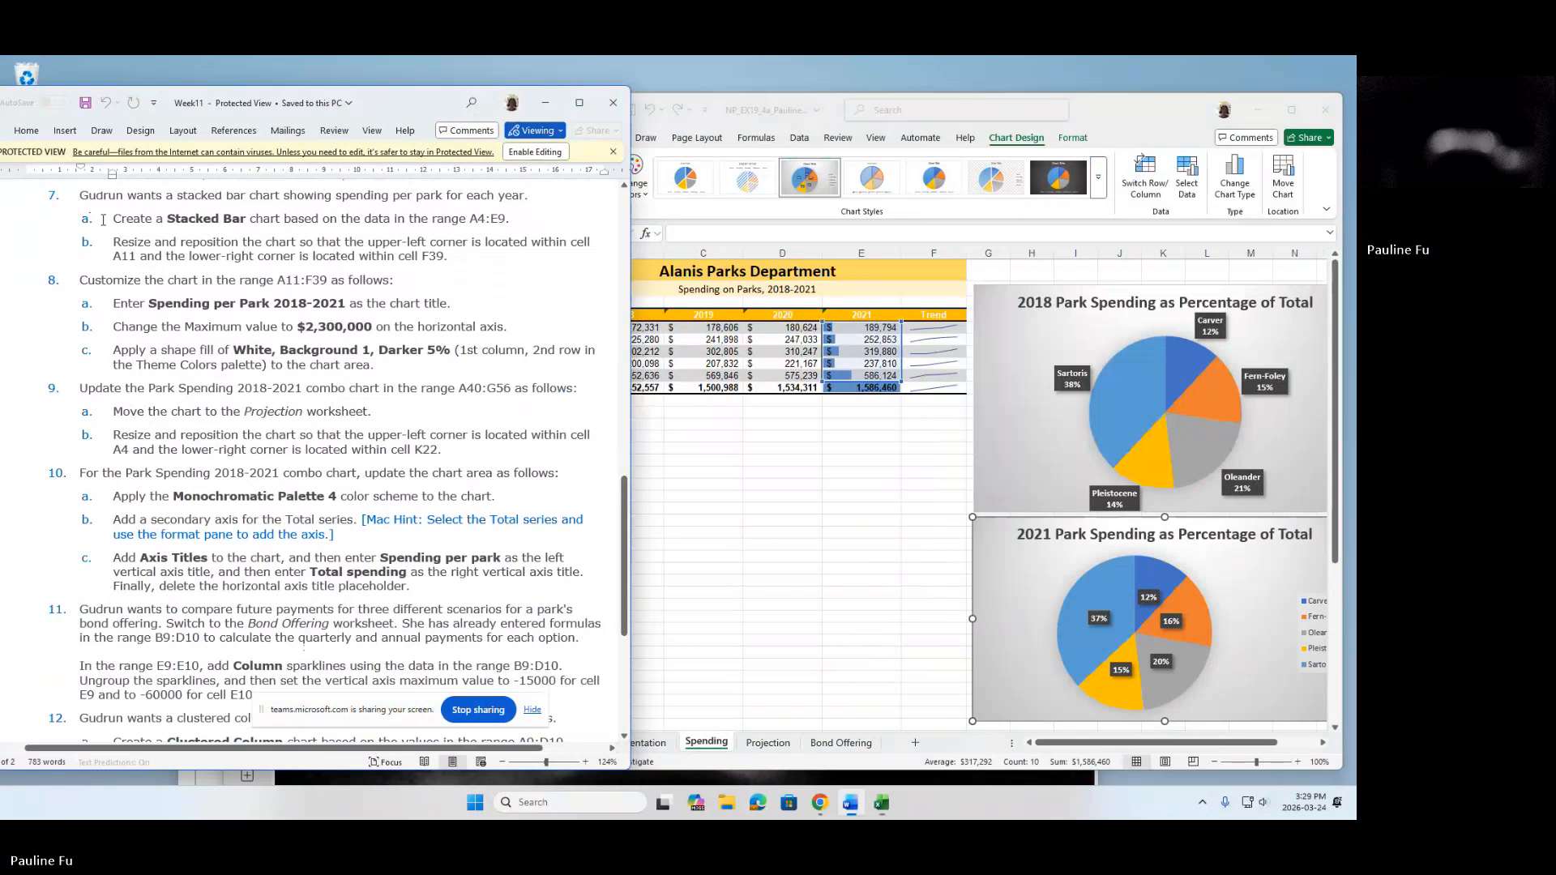
drag(112, 219, 511, 218)
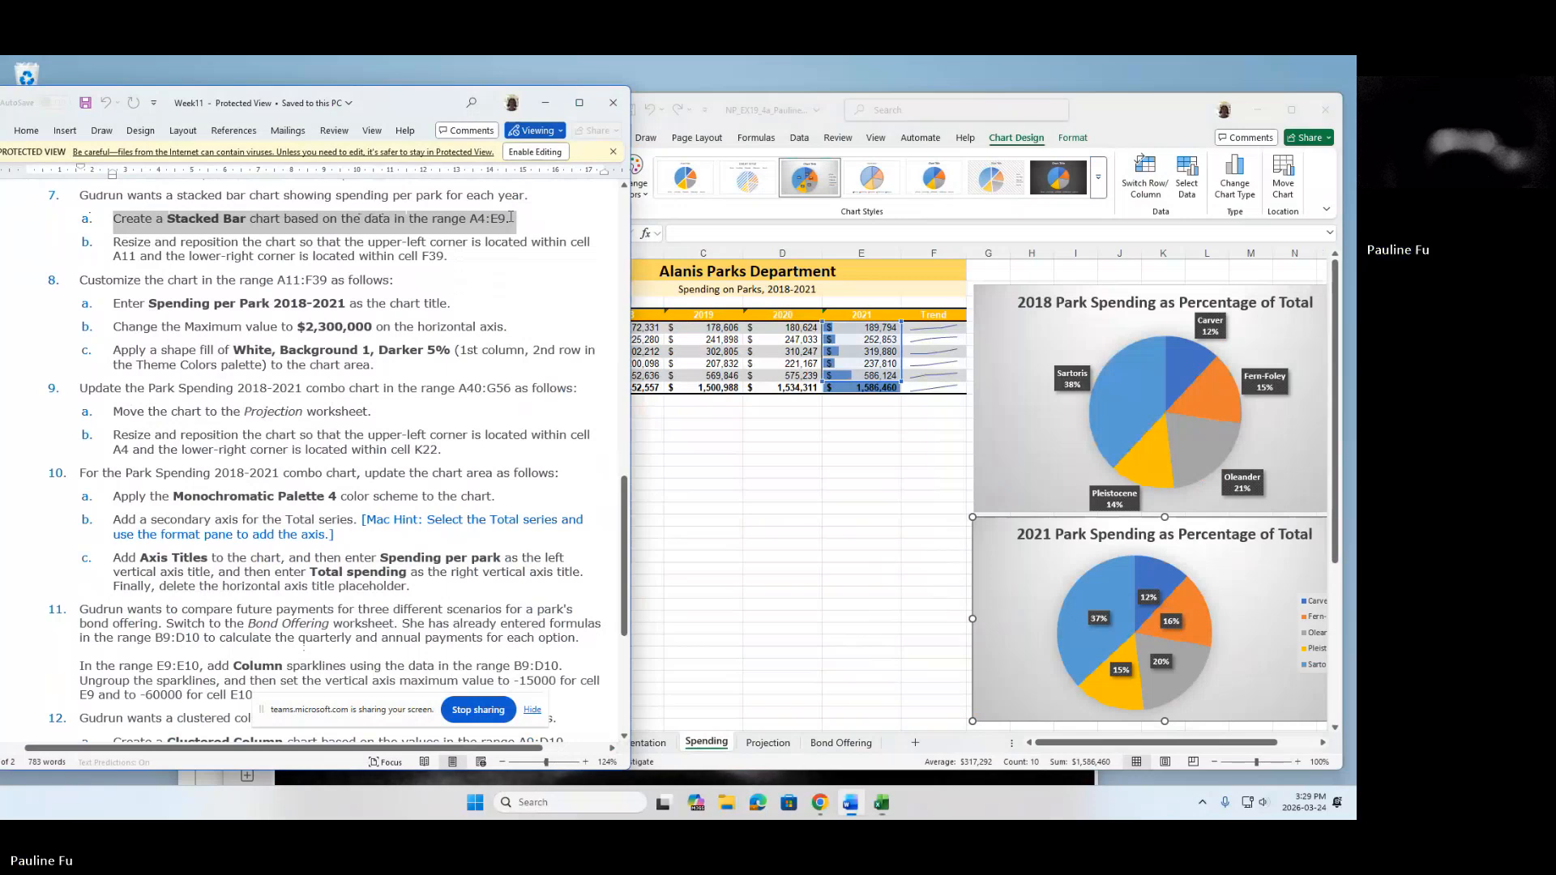
drag(511, 218, 510, 218)
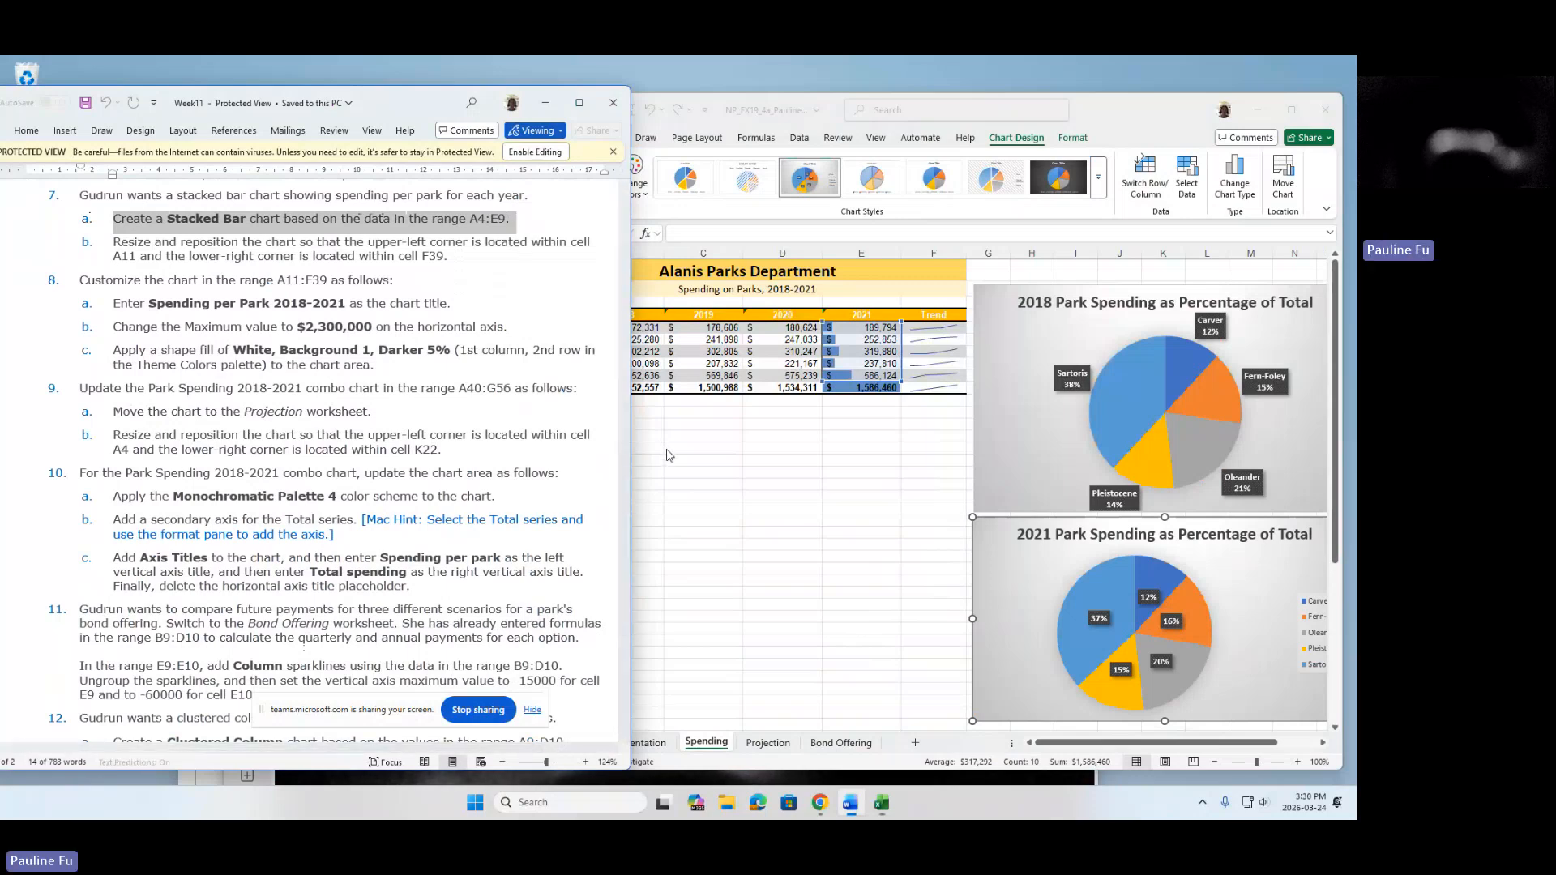
Return to the Excel workbook and insert a Stacked Bar chart based on the range A4:E9 of the Spending worksheet.
click(695, 479)
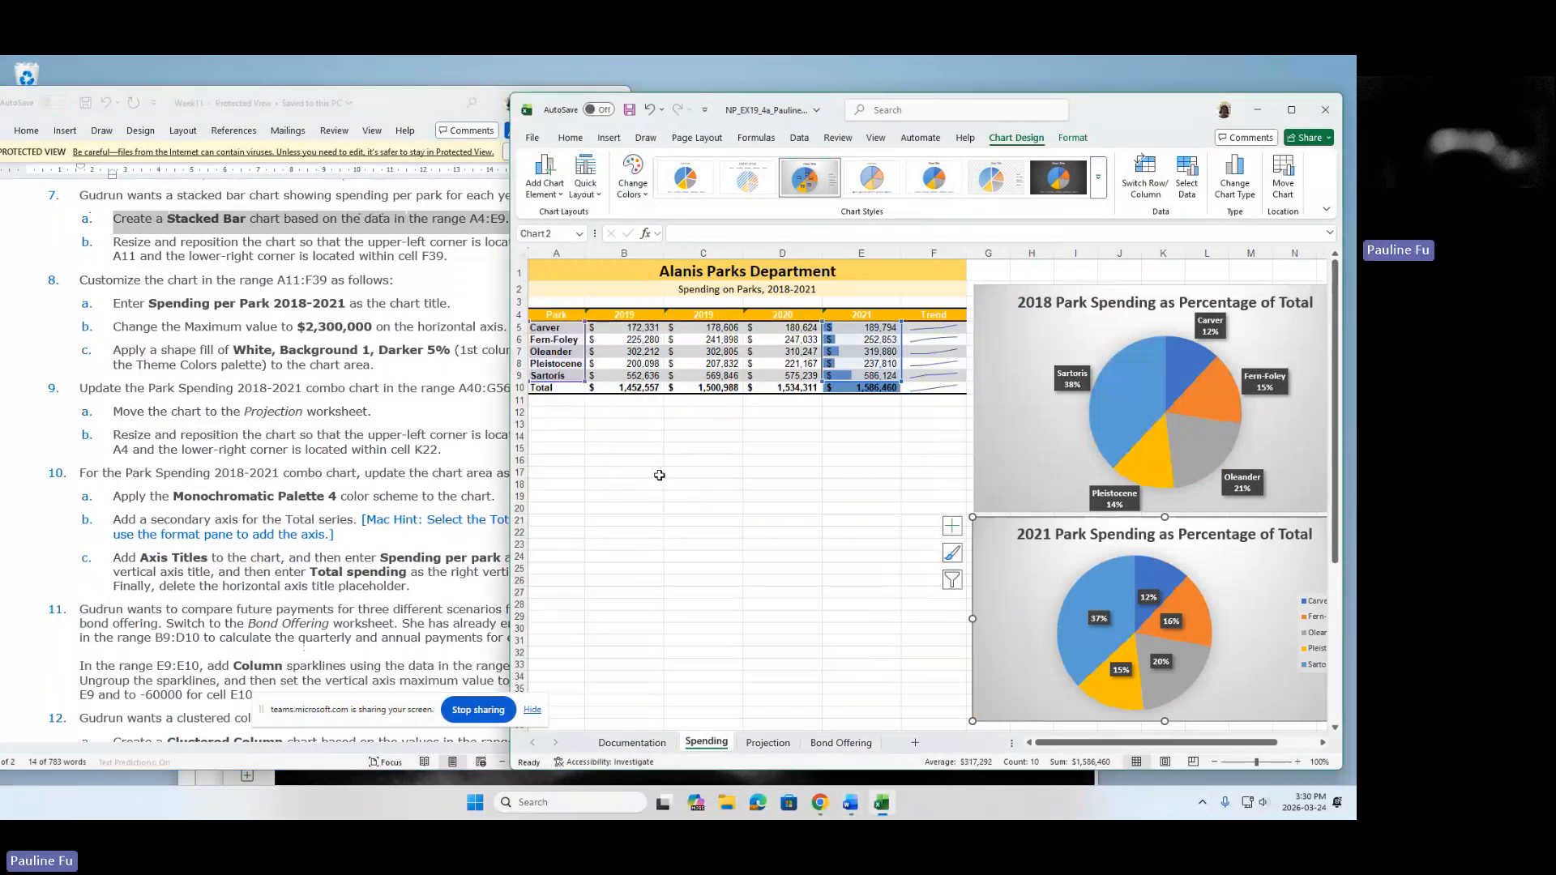
click(551, 314)
drag(550, 314, 892, 375)
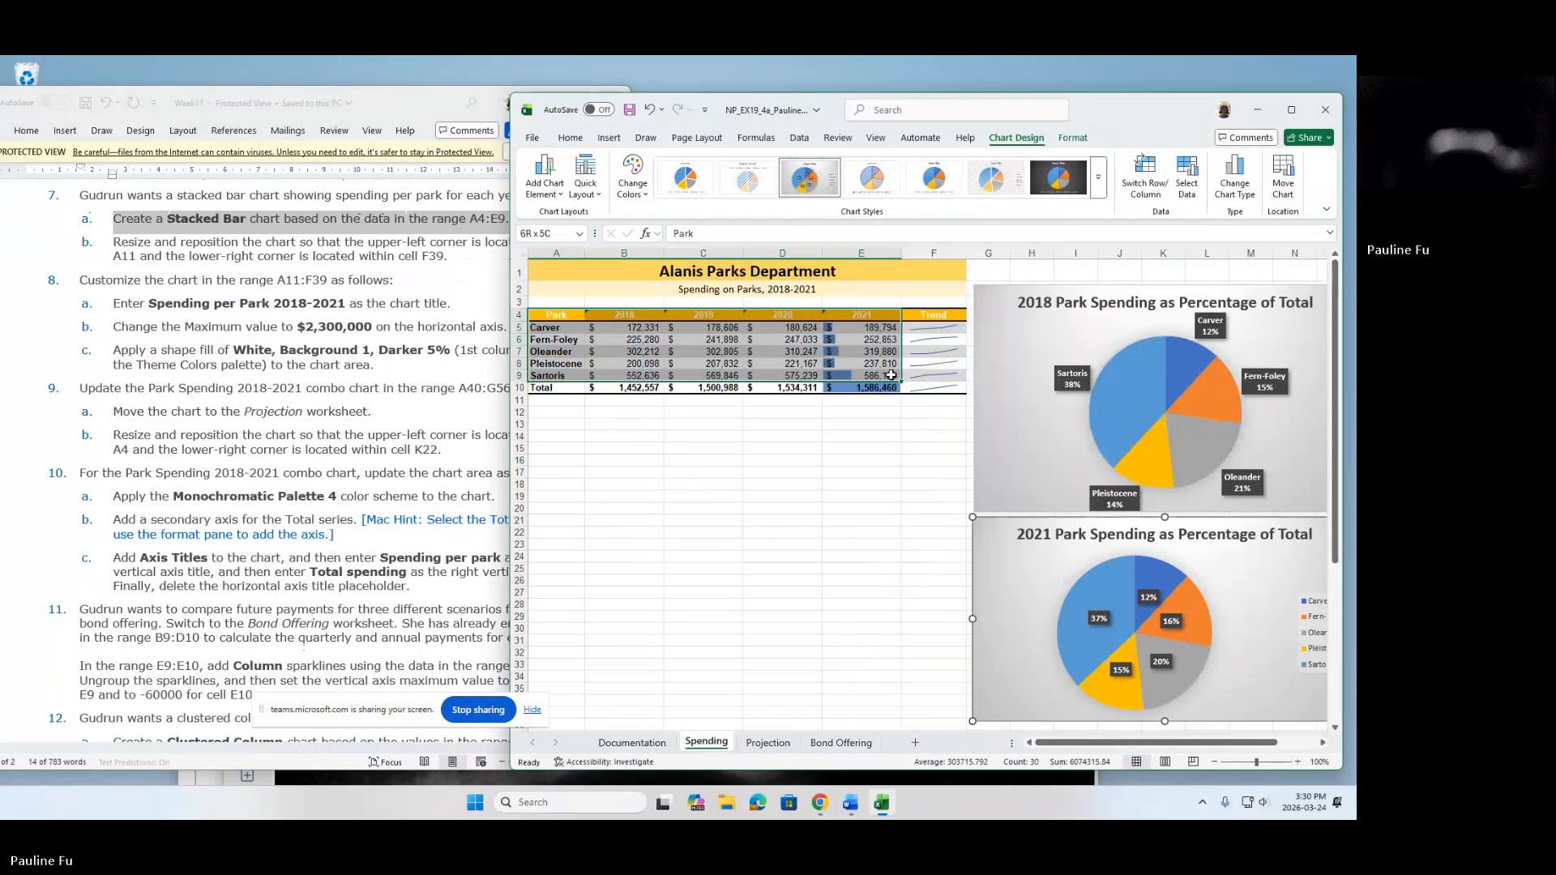
drag(890, 375, 890, 375)
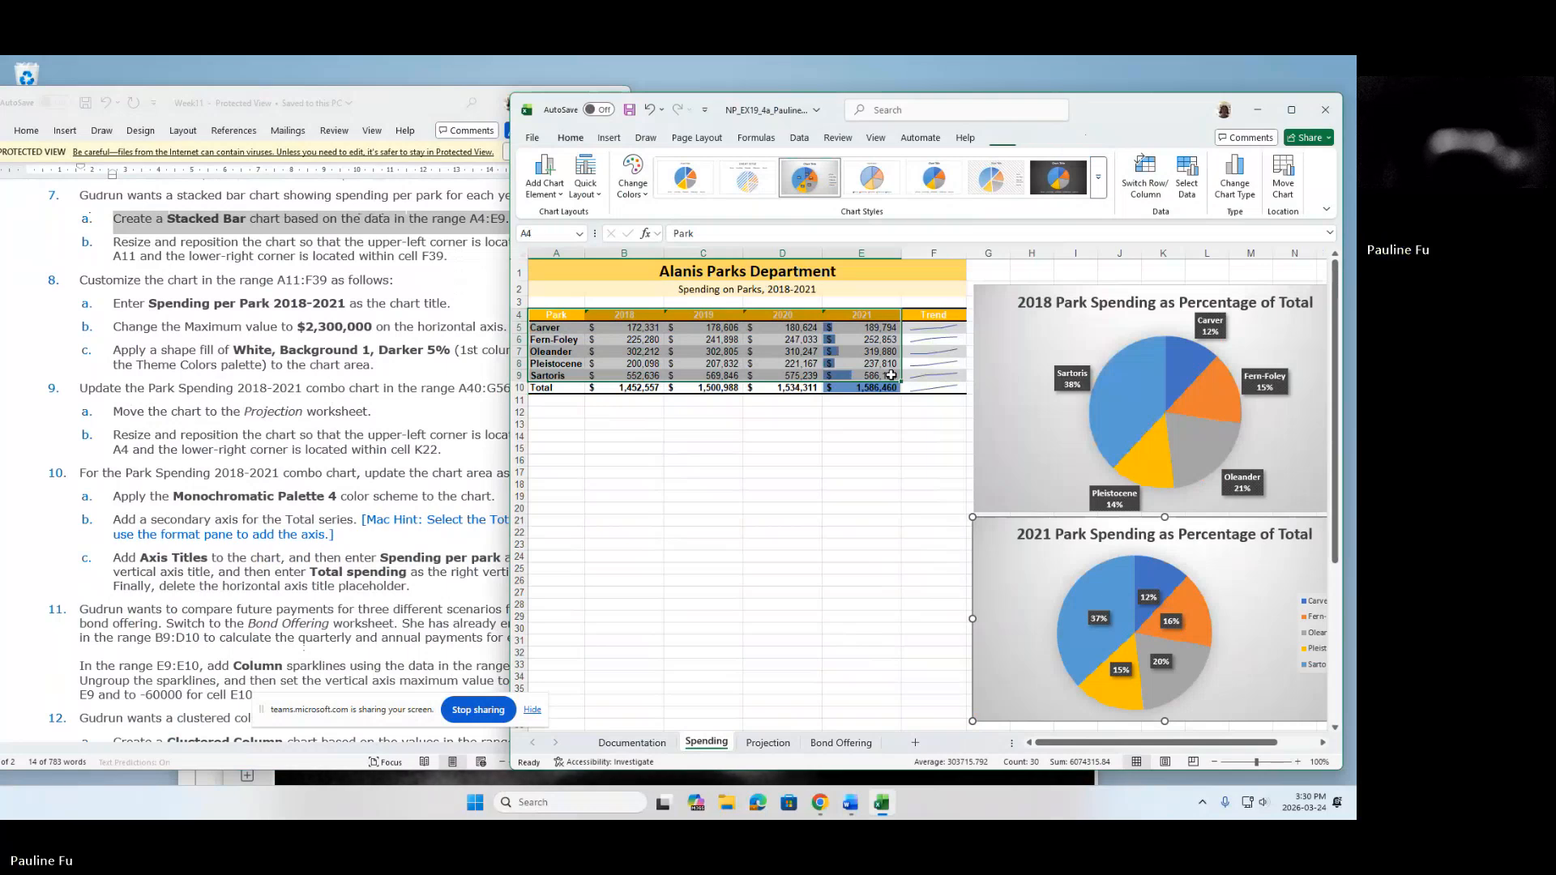
click(608, 138)
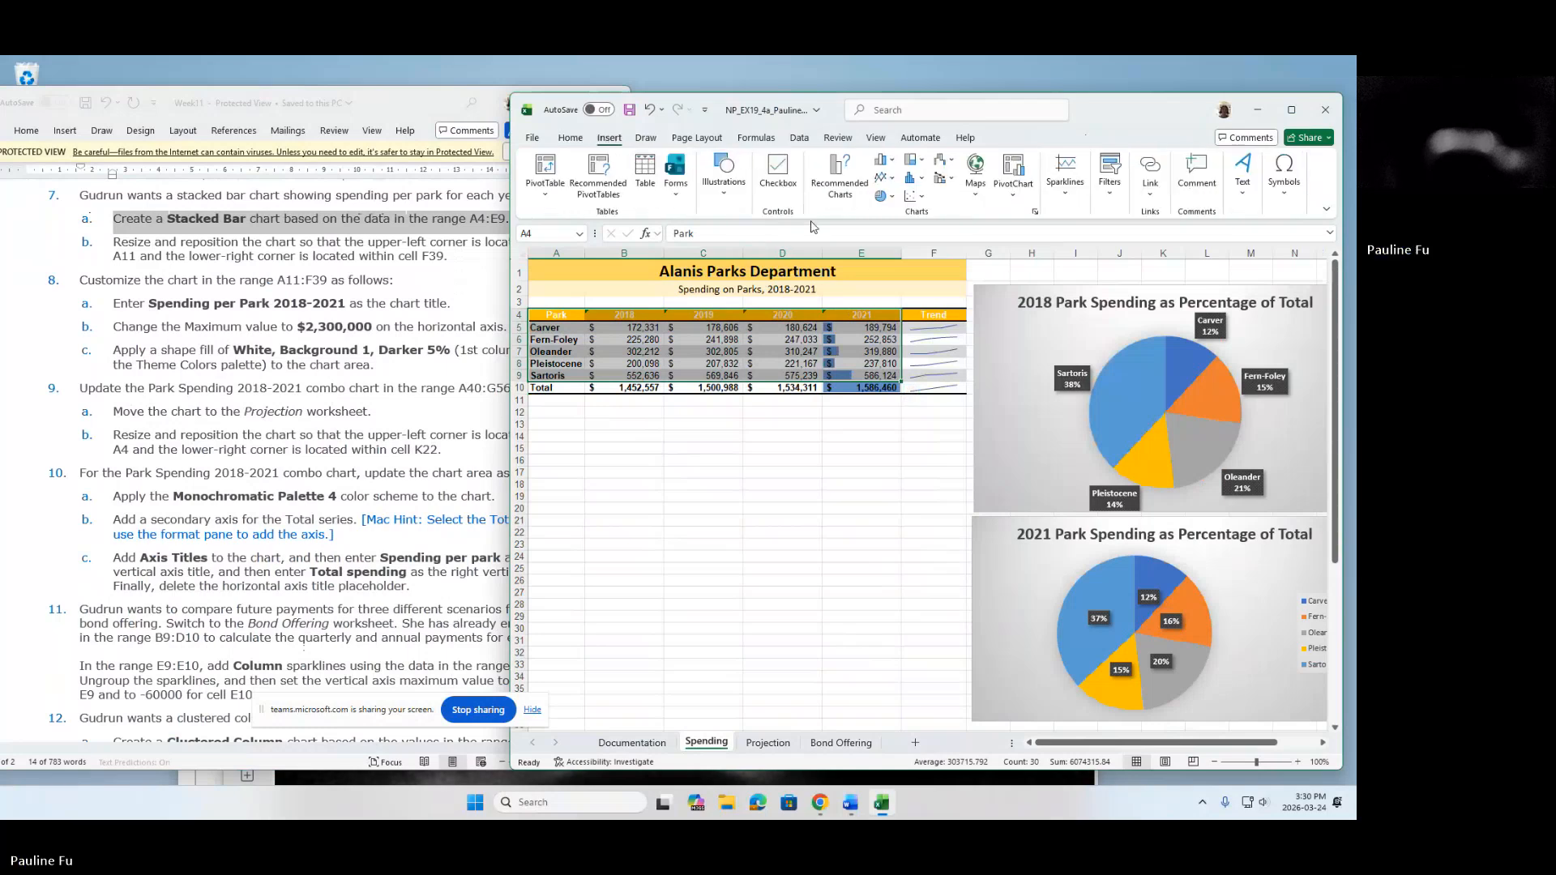
click(1035, 213)
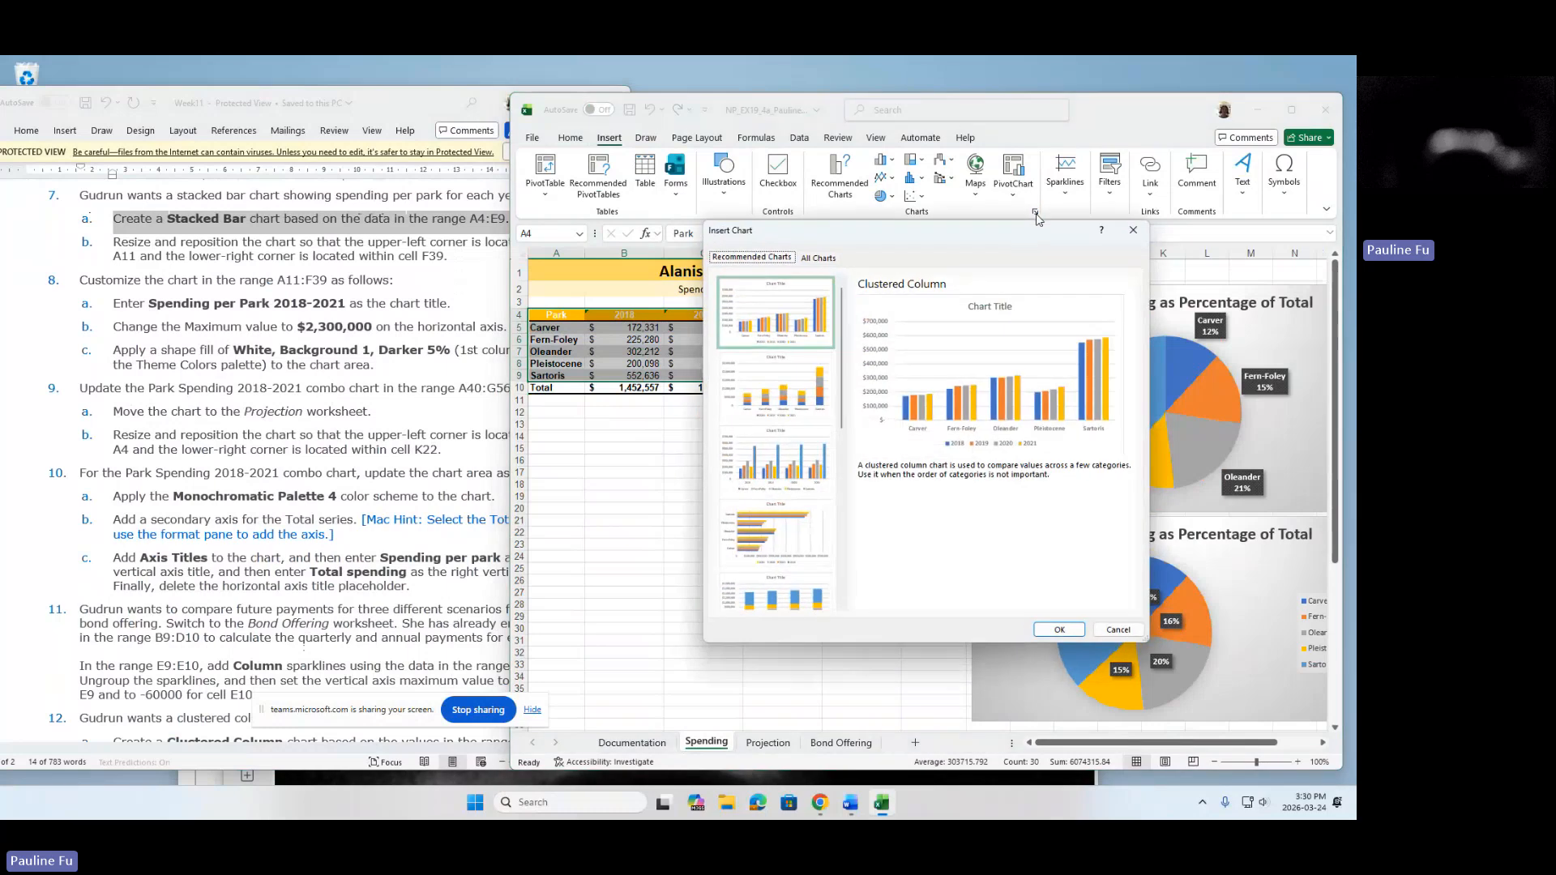
click(831, 263)
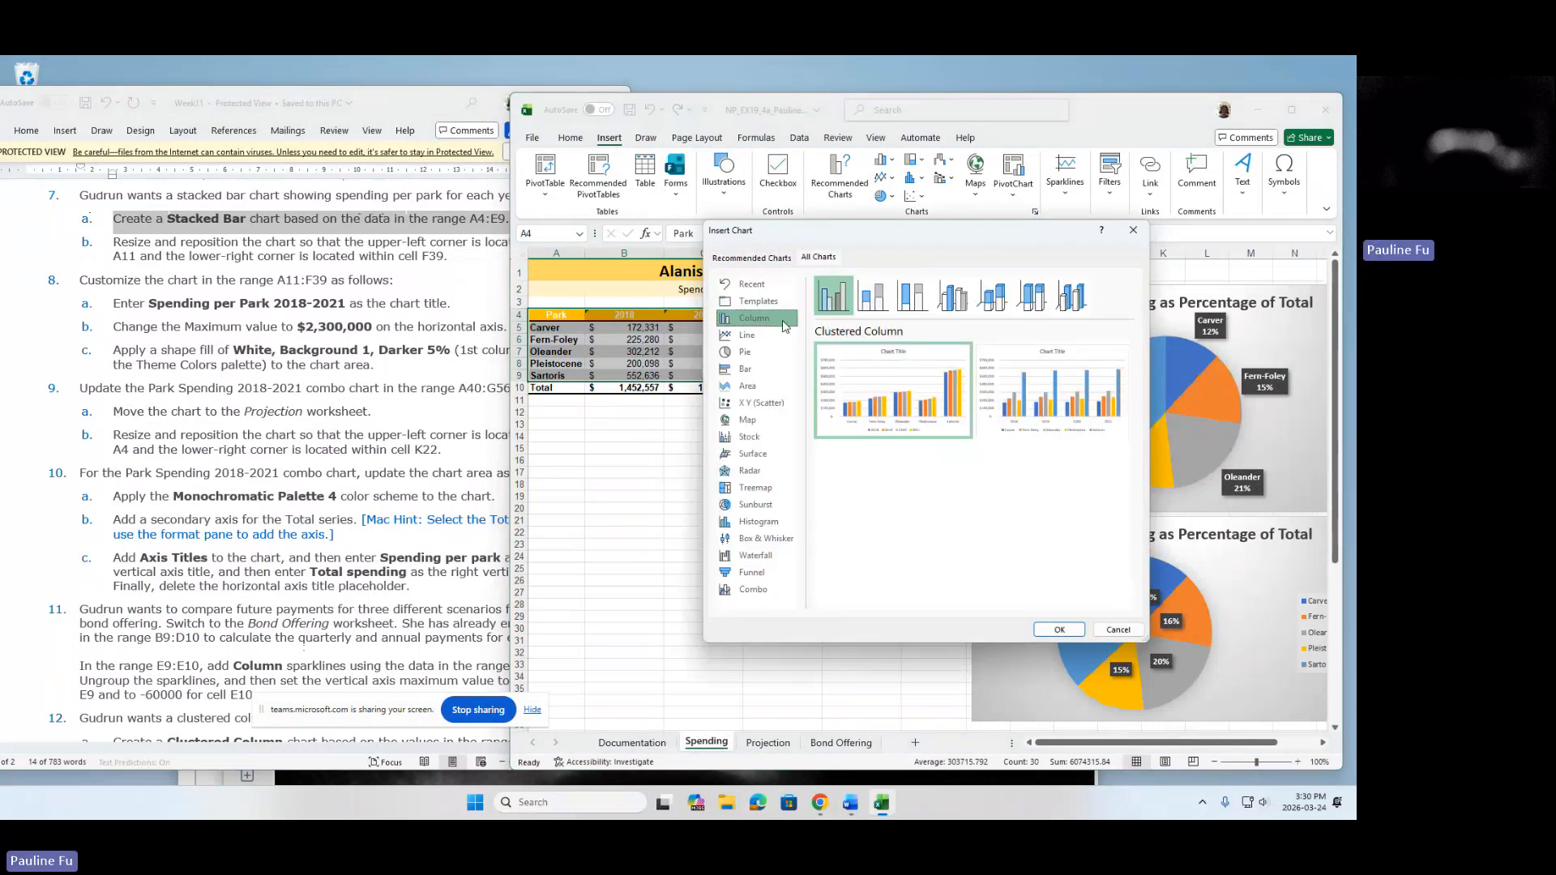
click(764, 370)
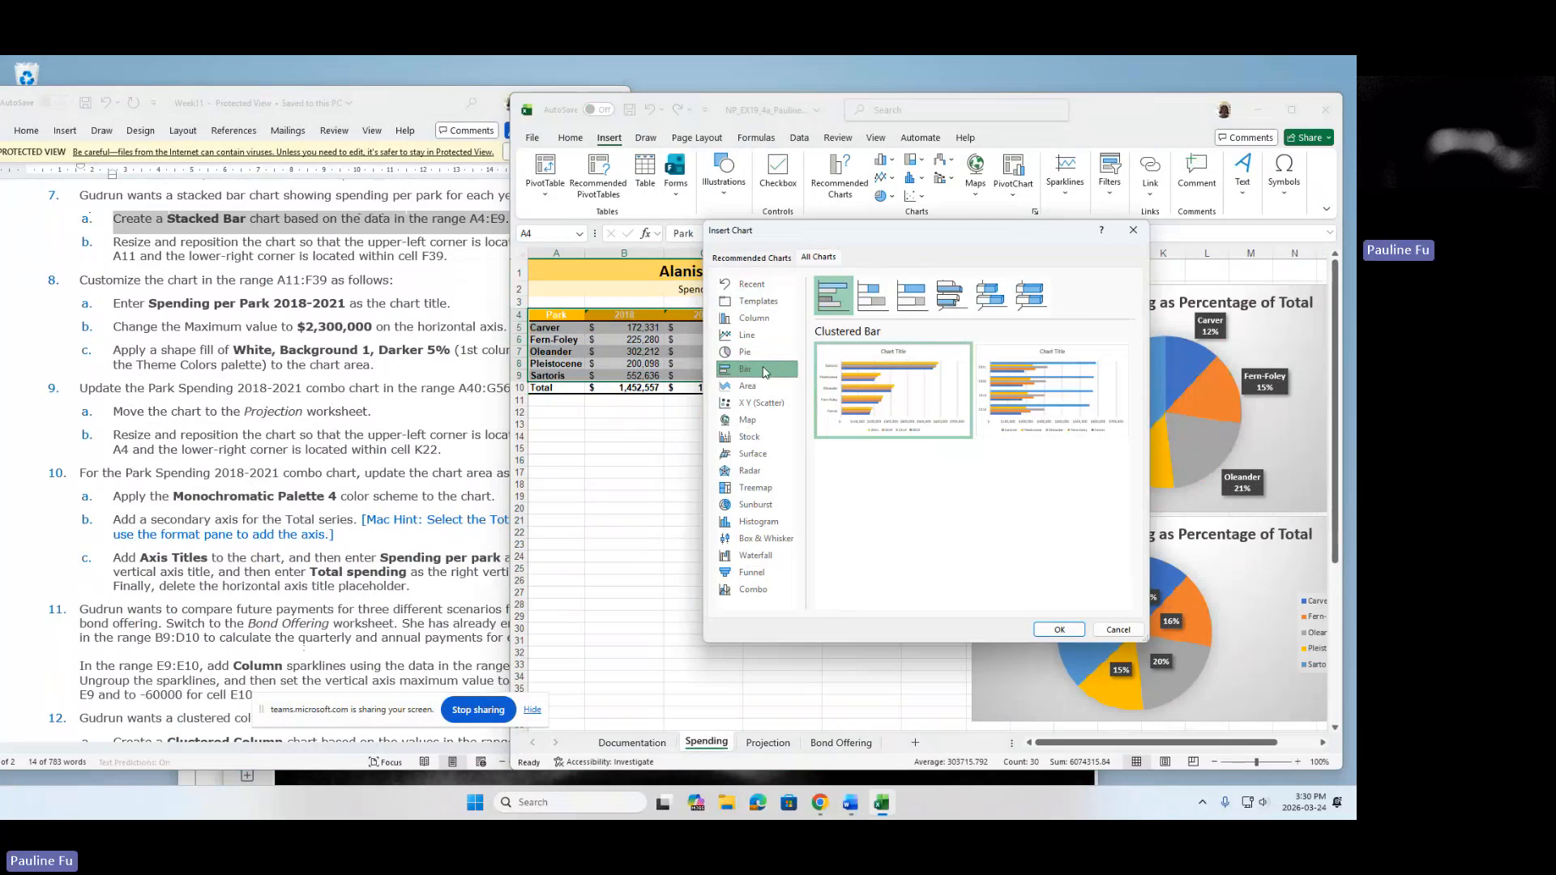
mouse_move(889, 394)
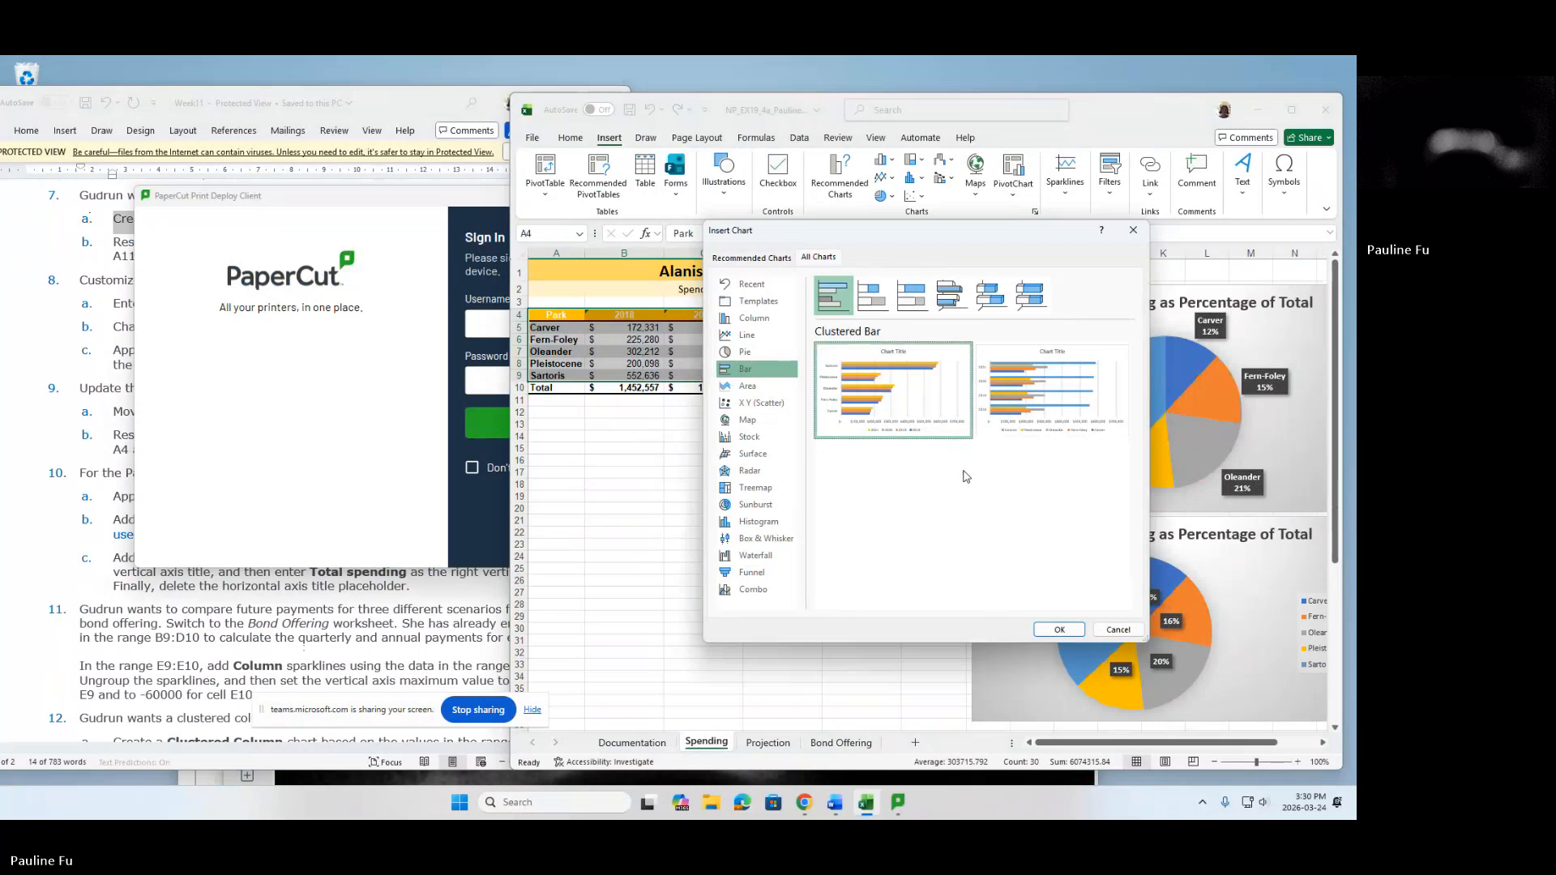
mouse_move(905, 354)
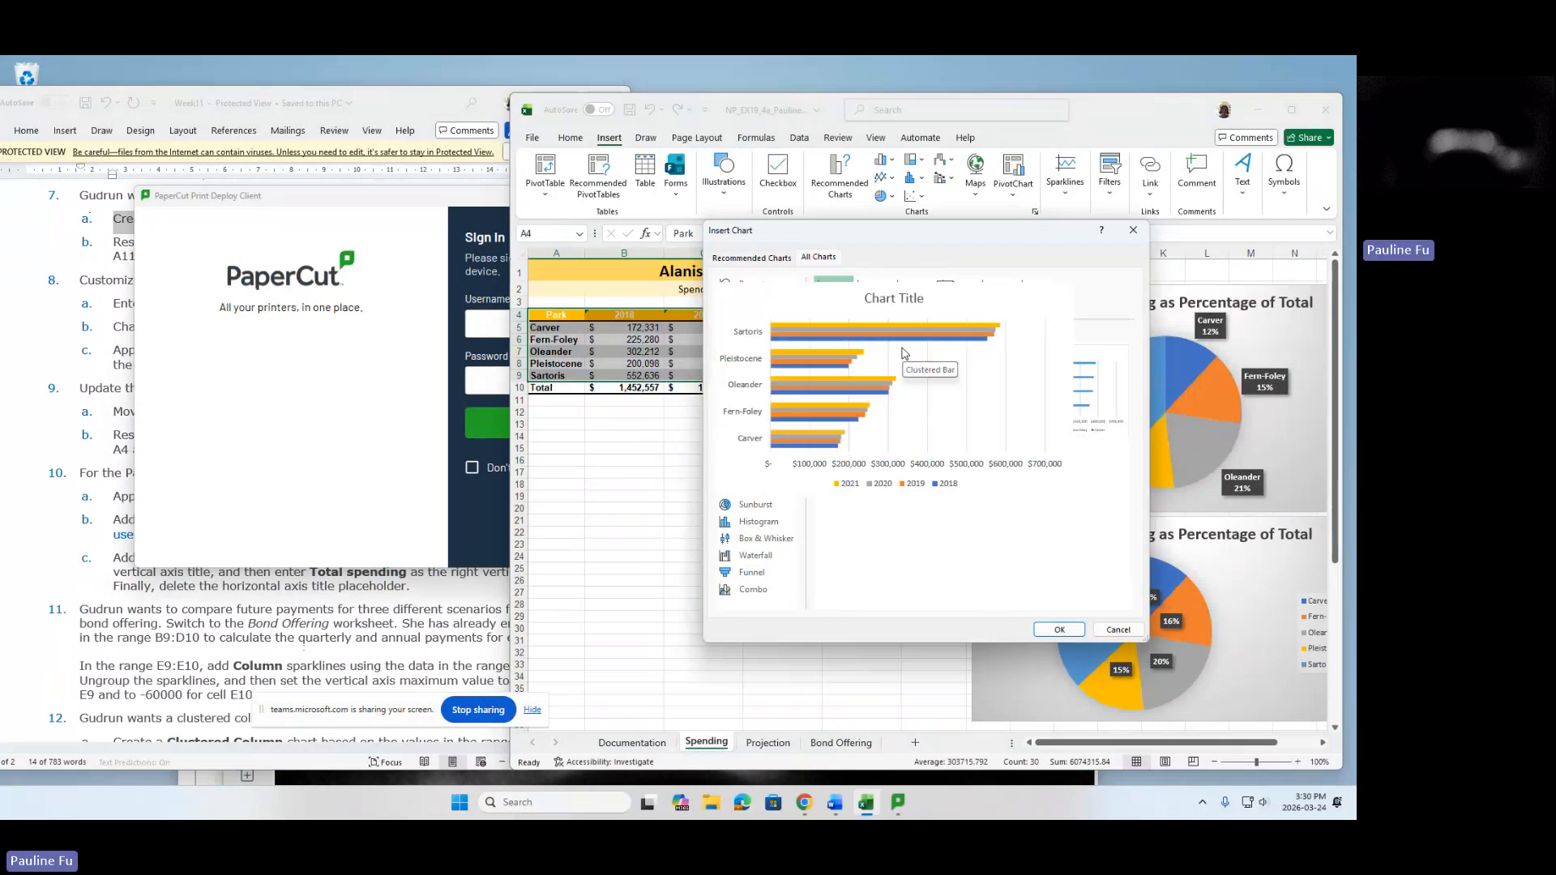
click(876, 295)
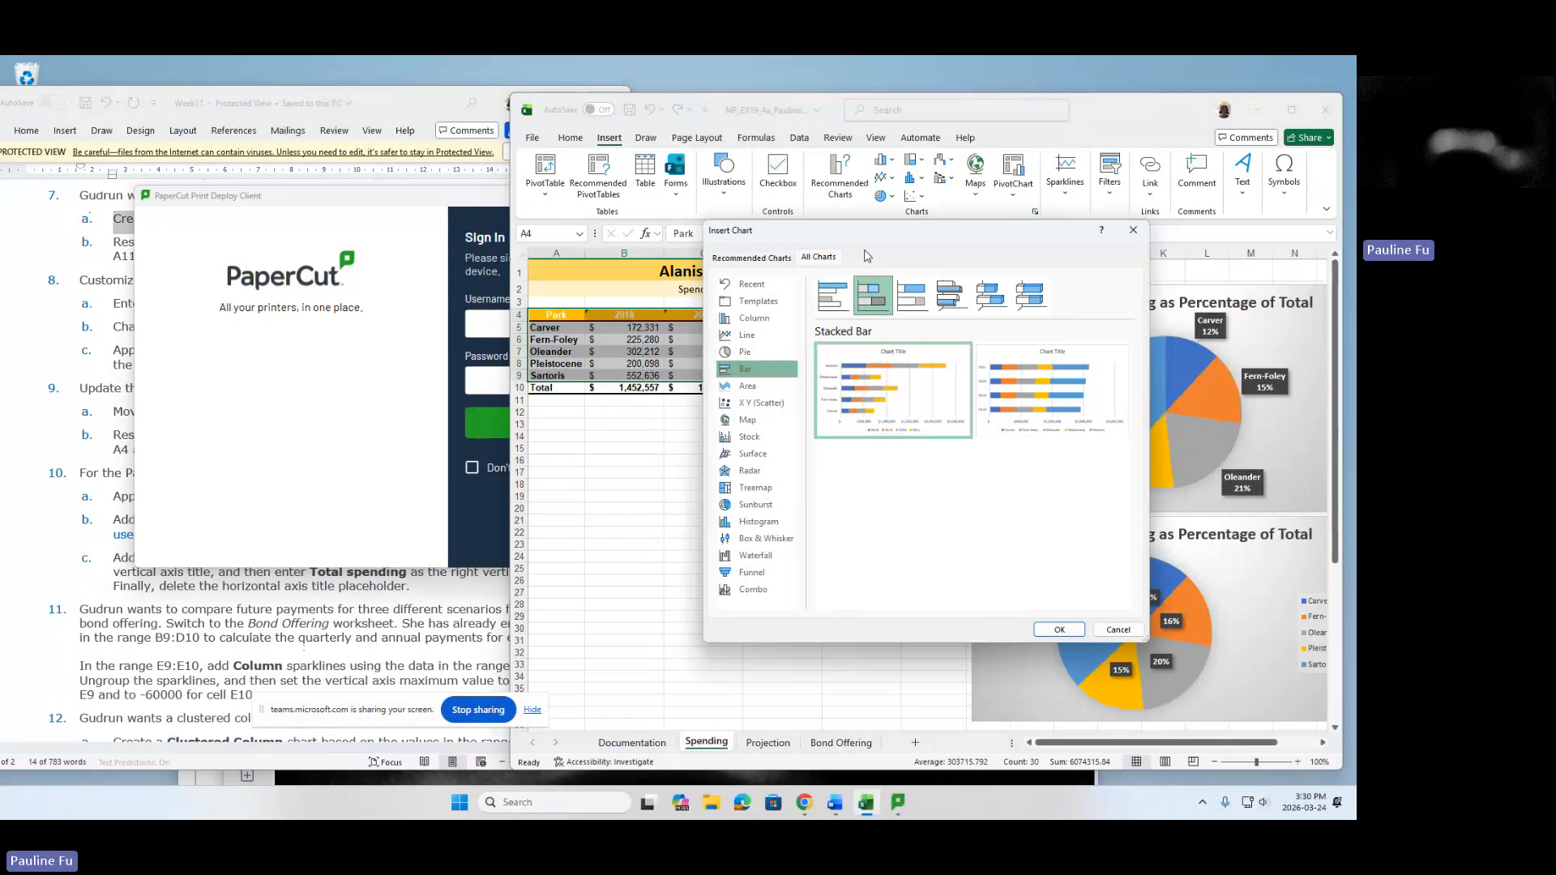
click(833, 300)
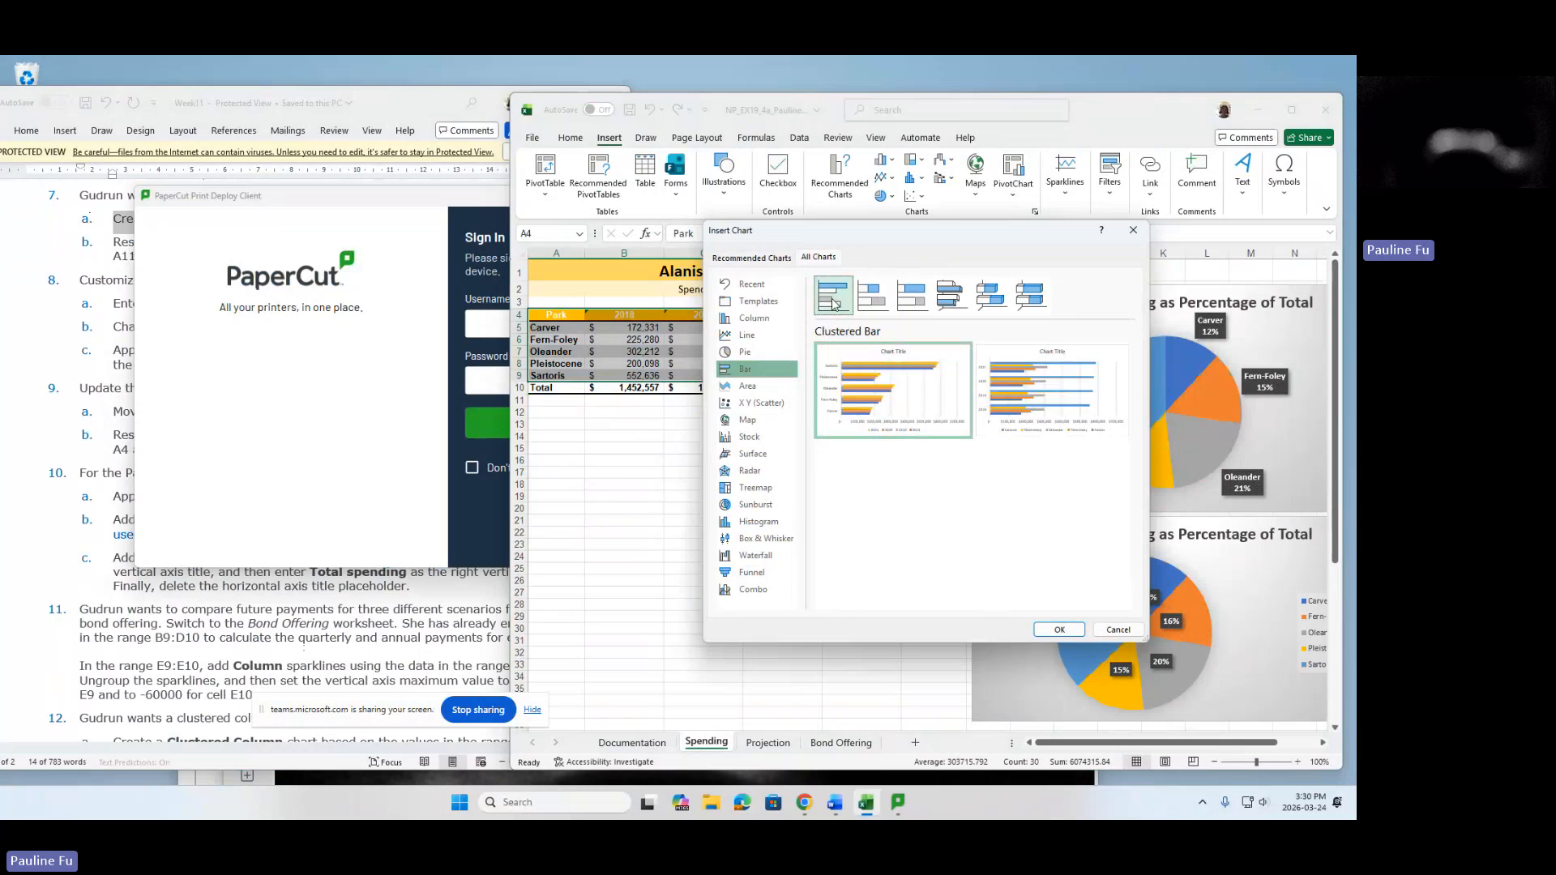
click(872, 300)
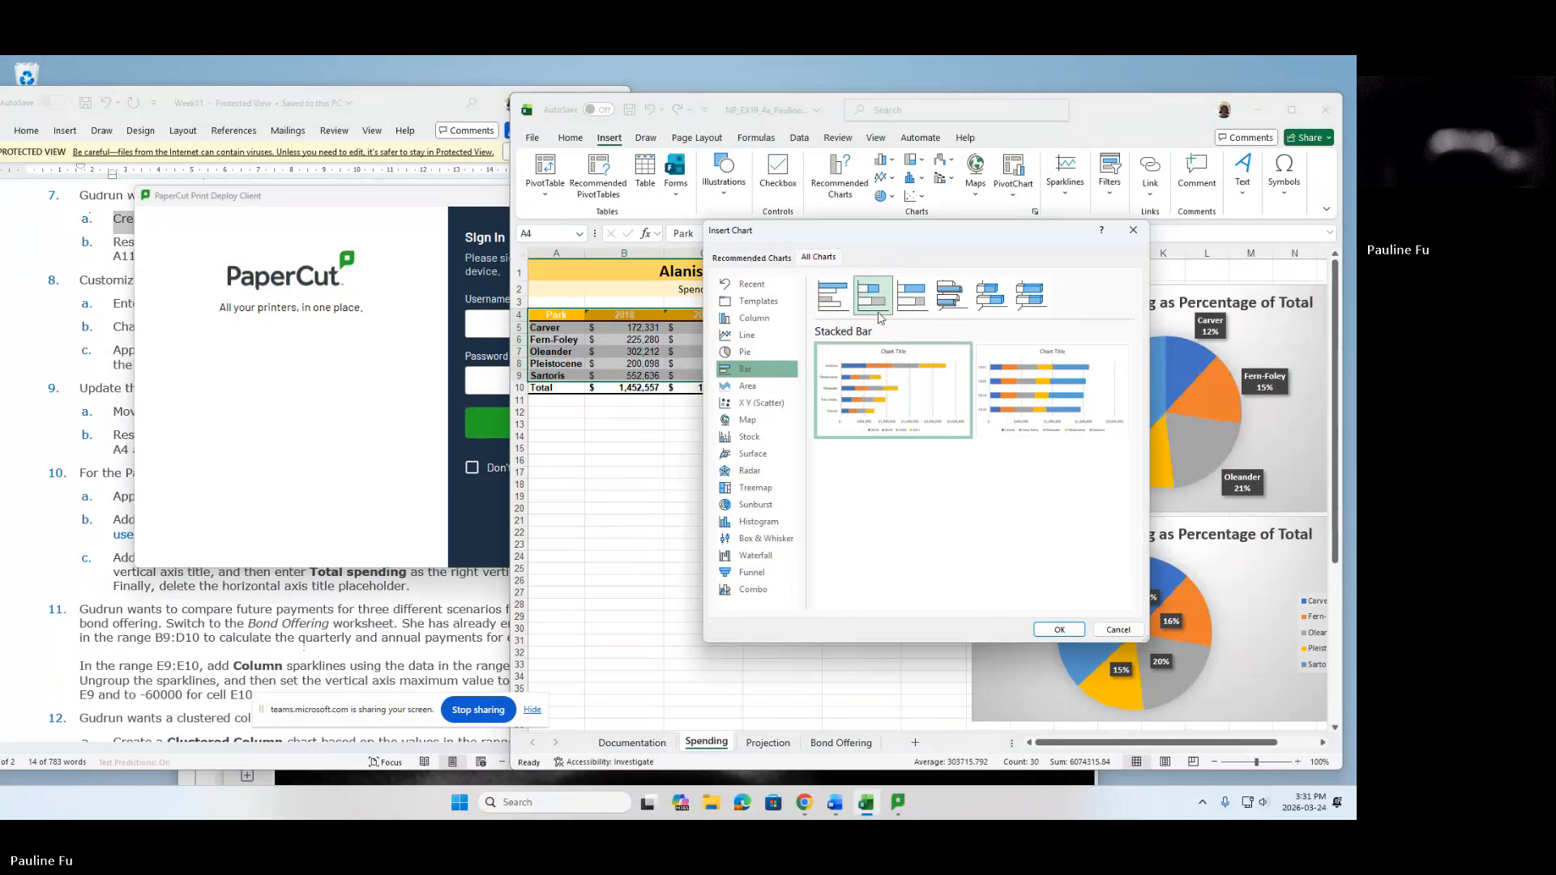
mouse_move(886, 351)
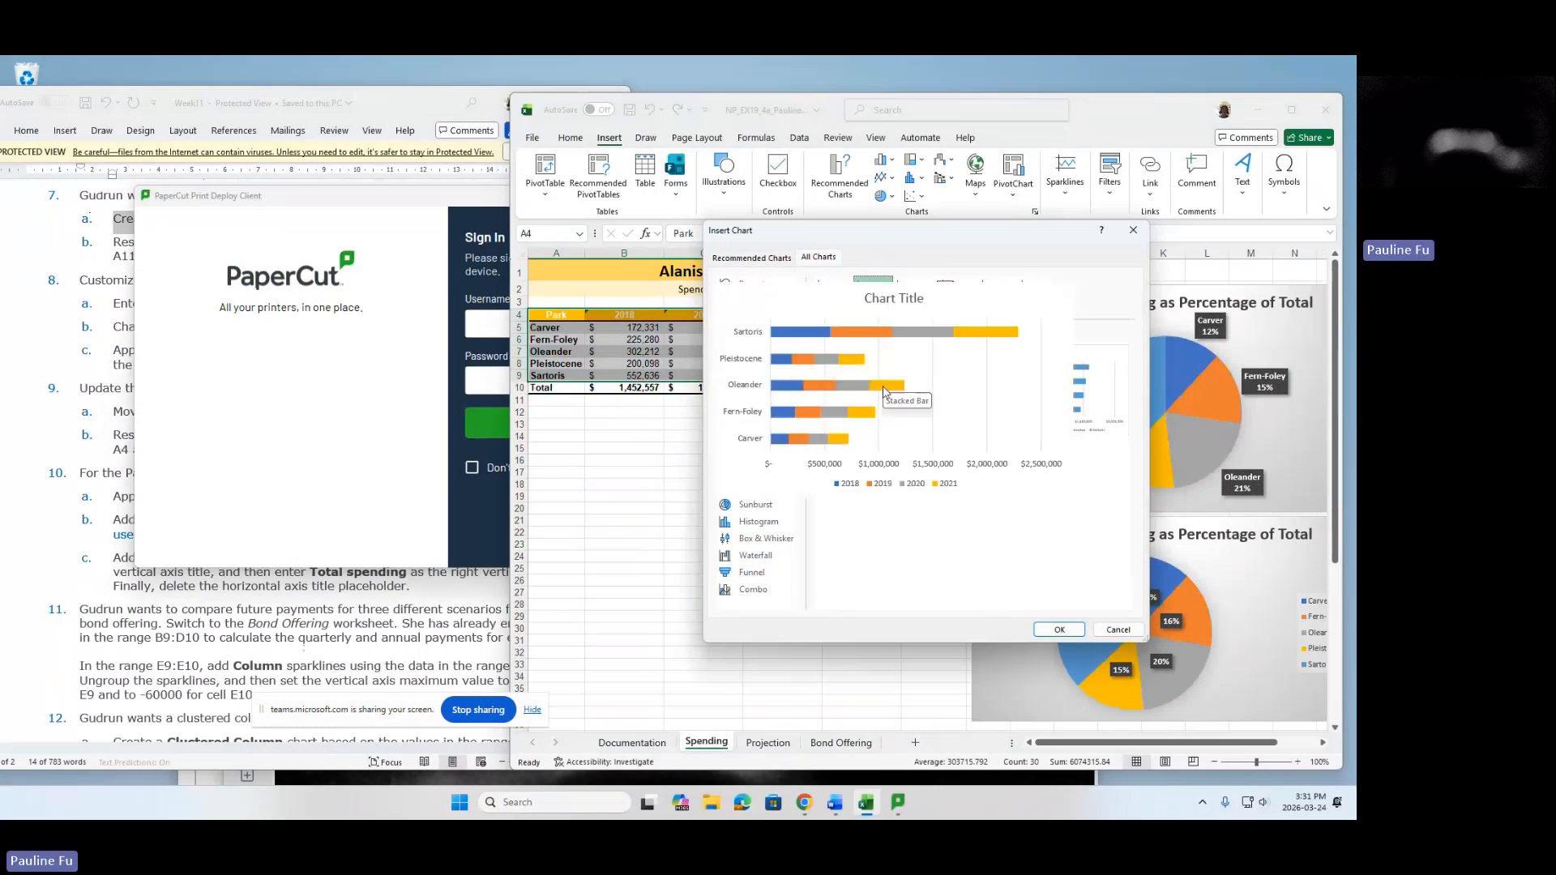
click(1056, 630)
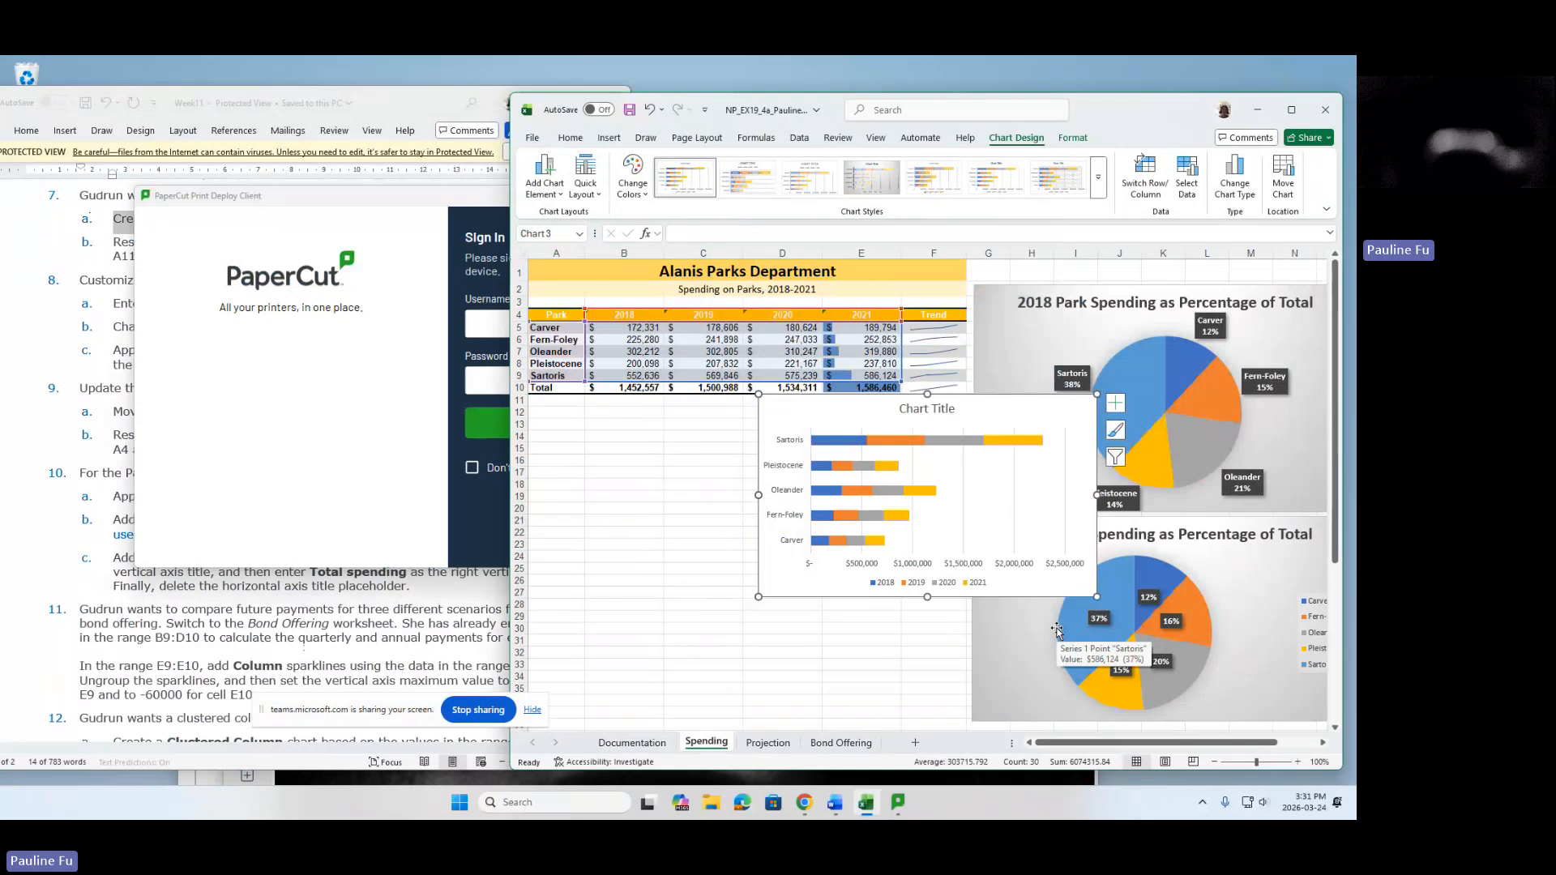
Move the stacked bar chart so its upper-left corner is in A11, and enlarge it downward and across into column F.
mouse_move(786, 406)
mouse_down()
mouse_move(707, 443)
mouse_move(587, 434)
mouse_move(561, 414)
mouse_up()
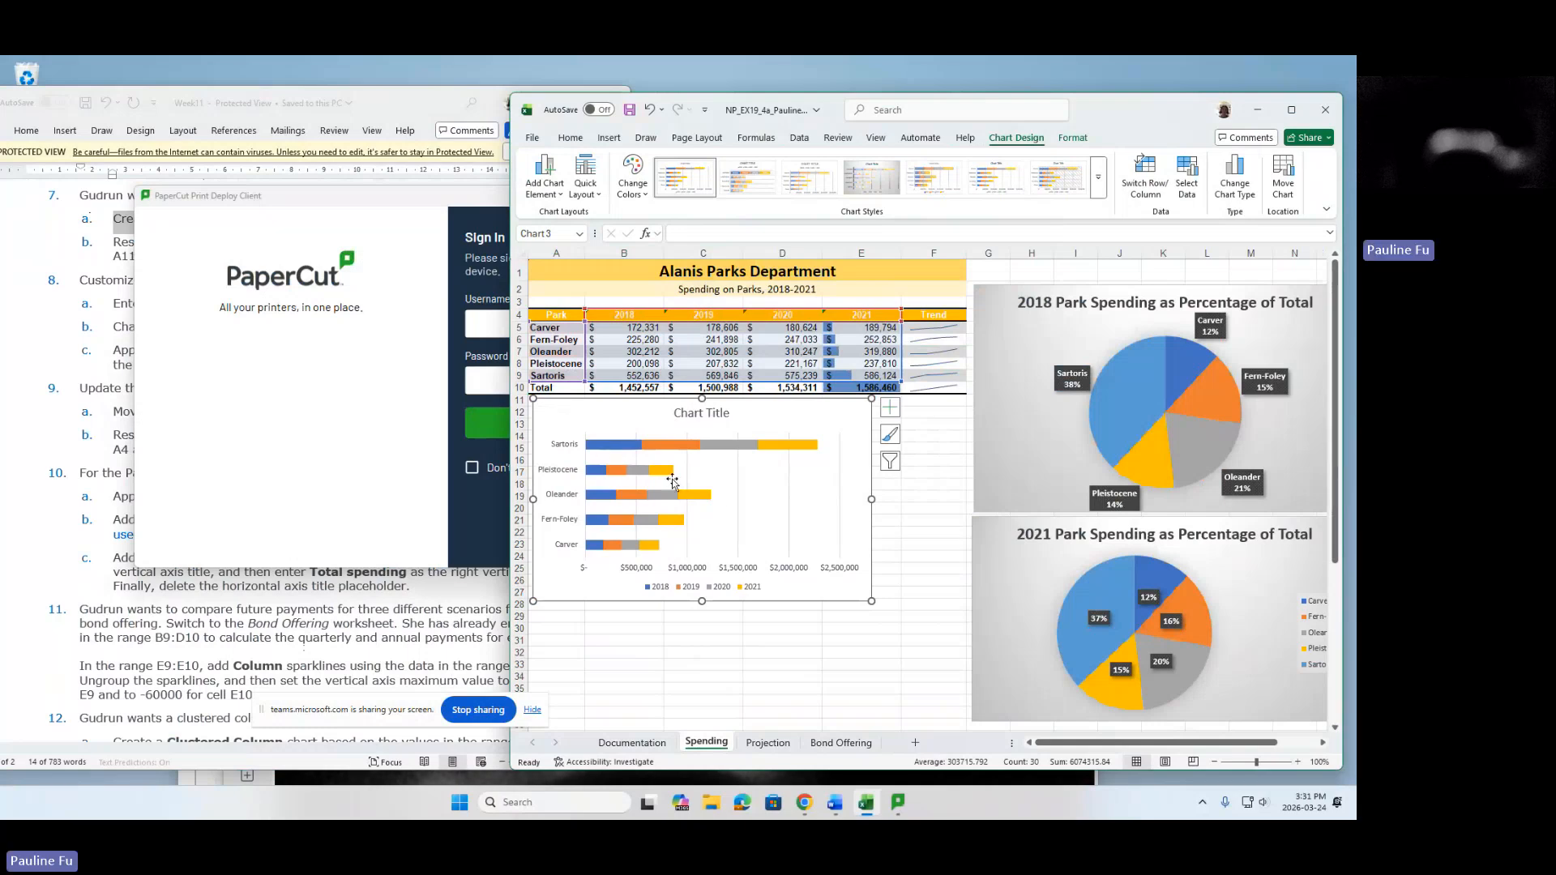
drag(872, 603, 962, 711)
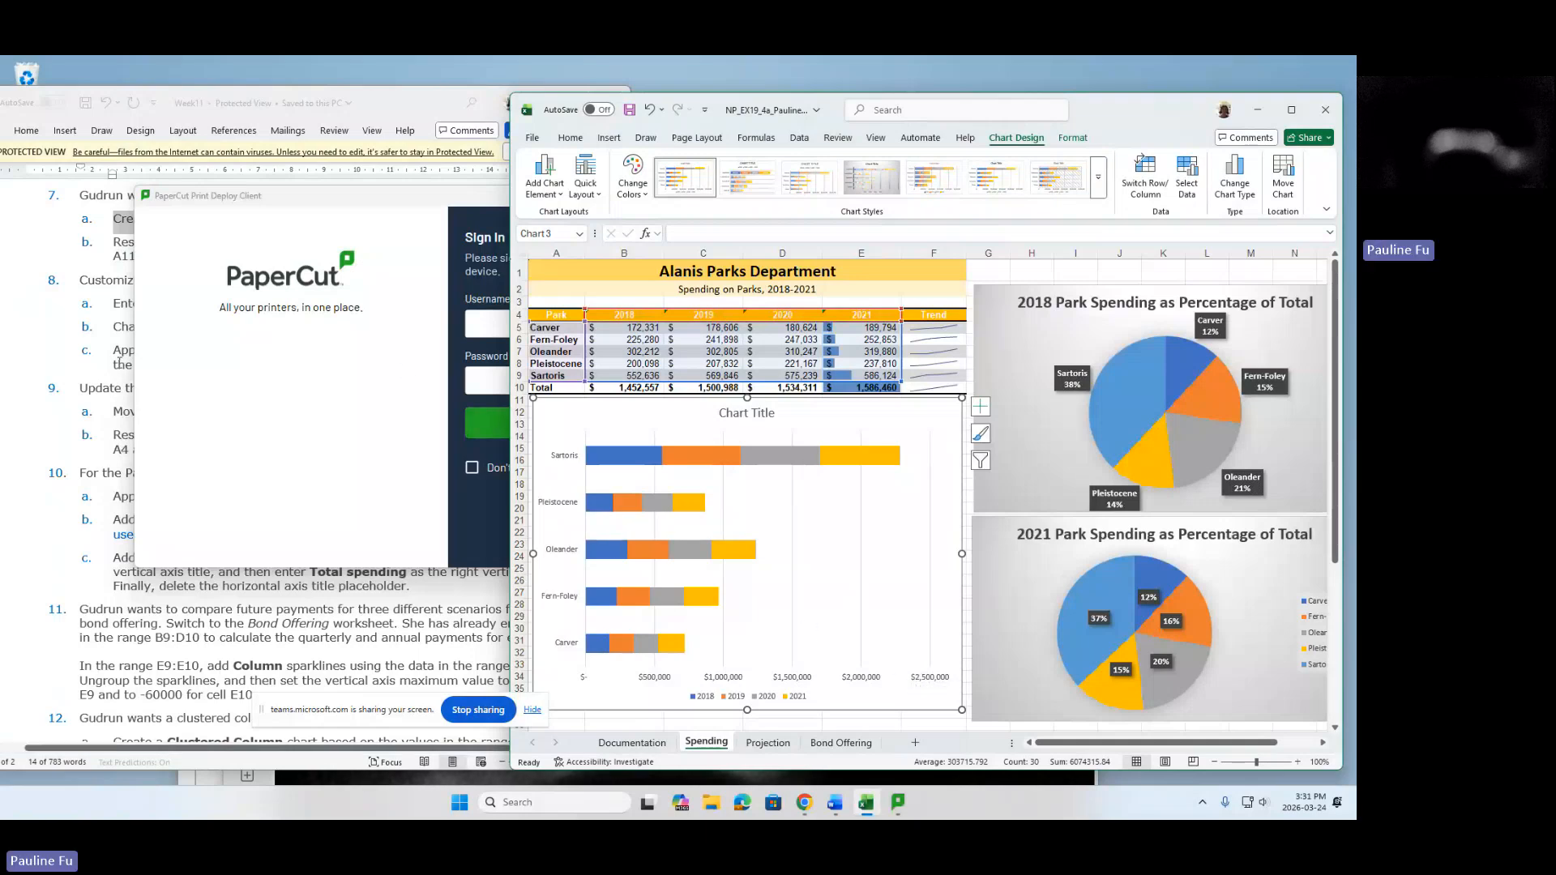
Highlight project step 8a about the chart title in the Word instructions, and return to the stacked bar chart in Excel.
click(82, 370)
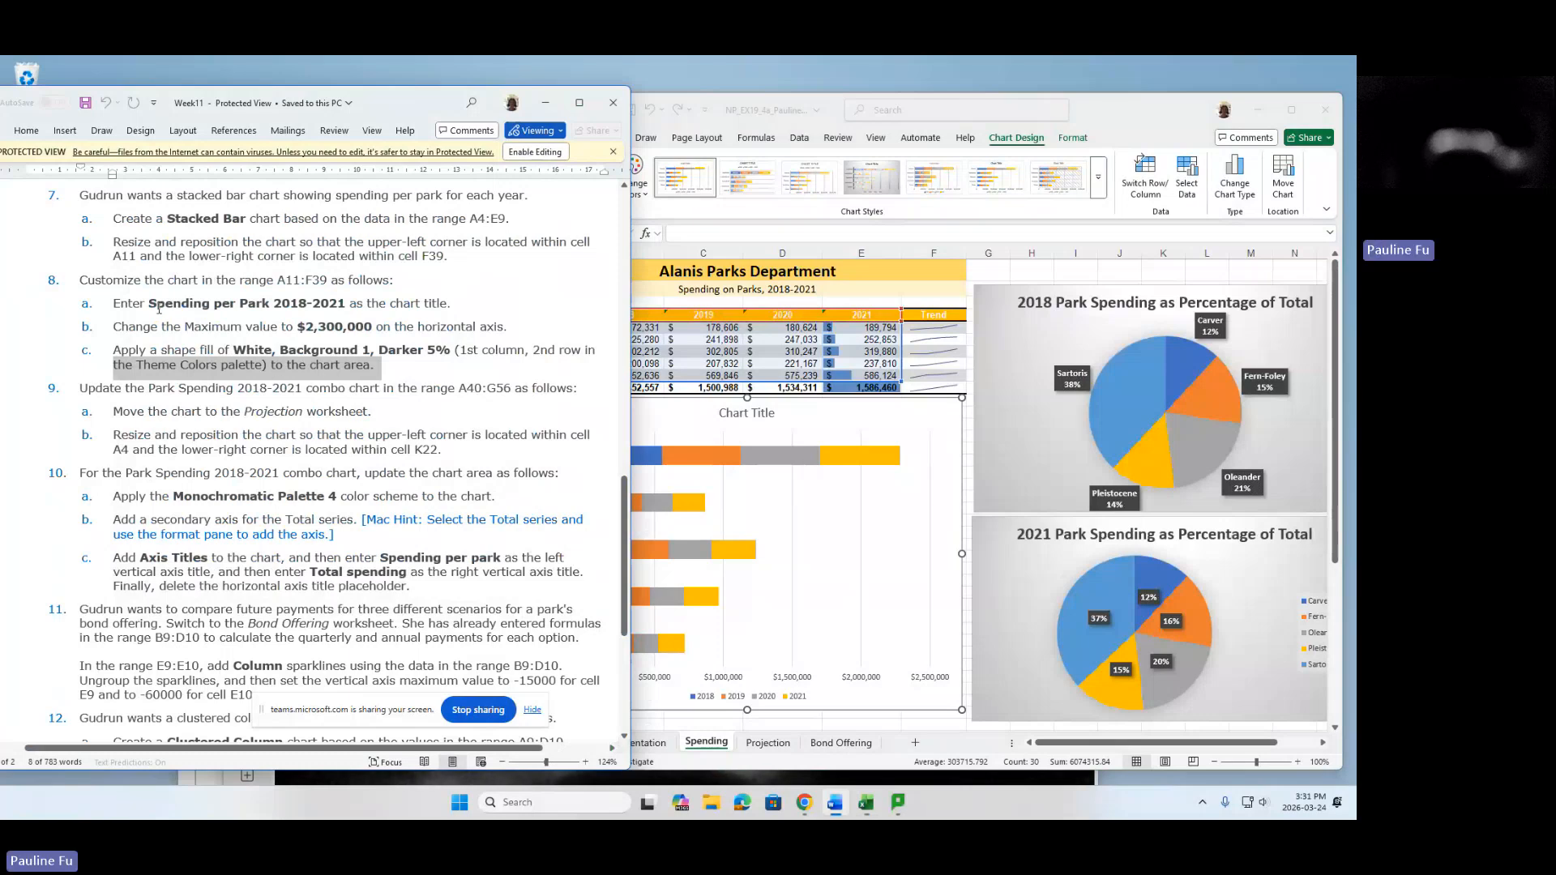
click(158, 309)
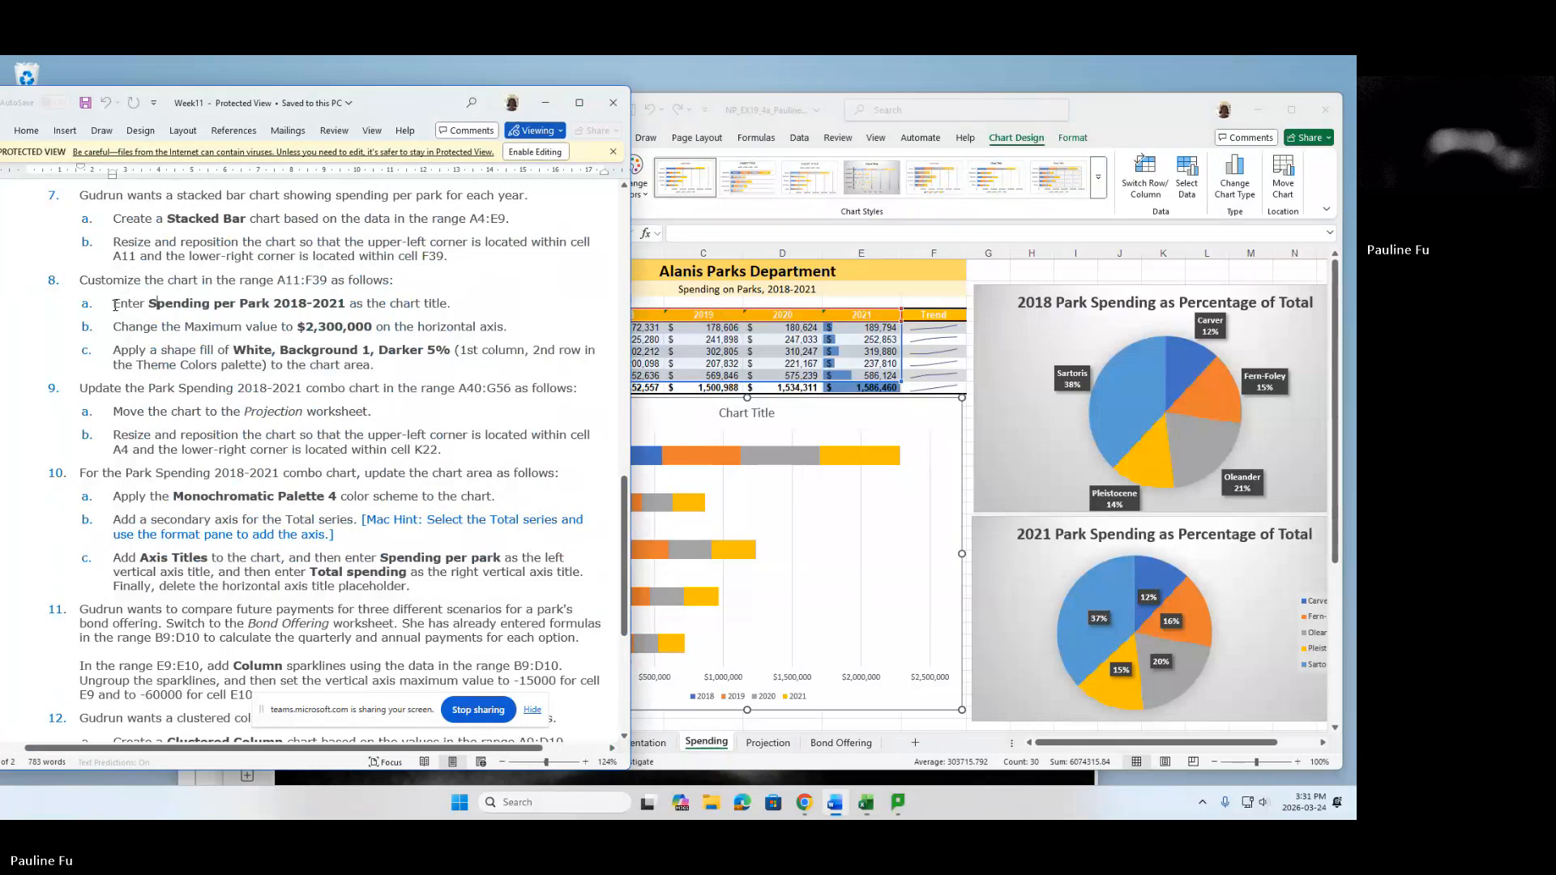
drag(124, 309, 439, 309)
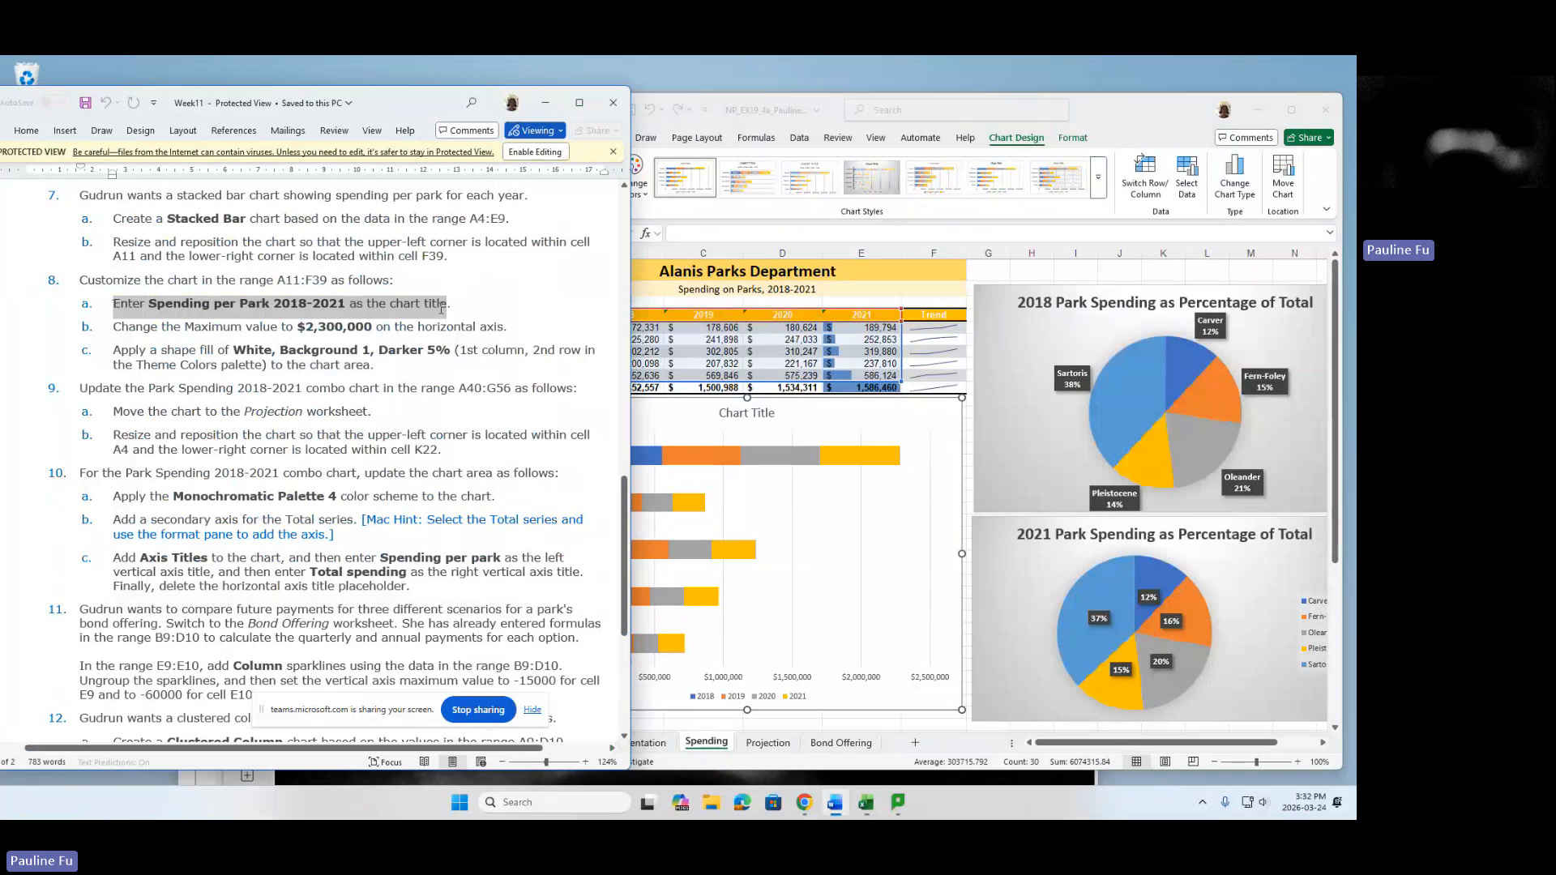
drag(442, 309, 448, 309)
click(731, 421)
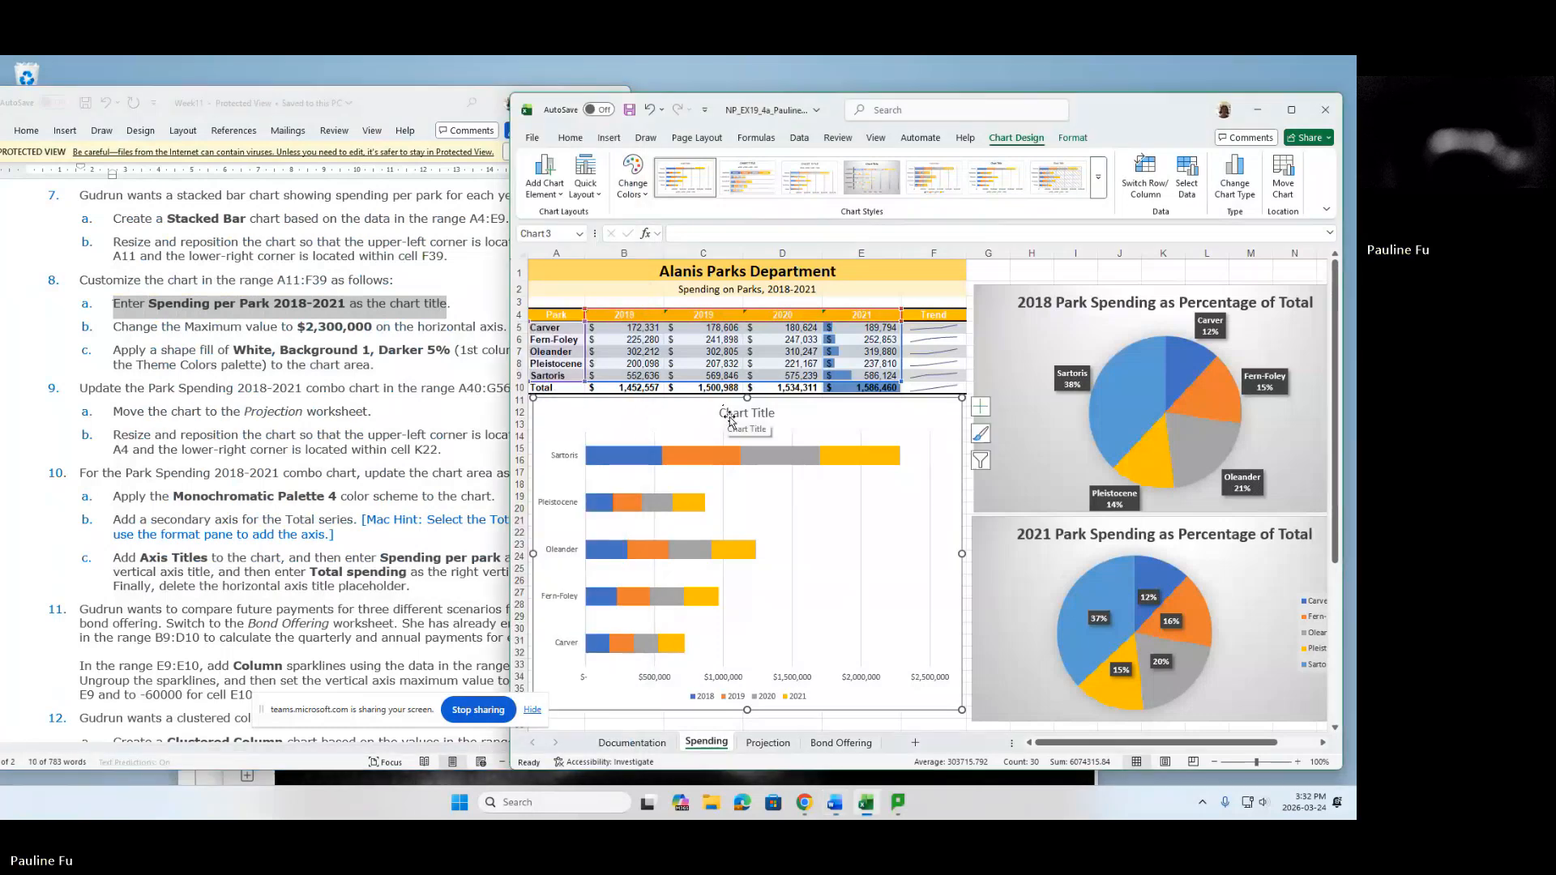
Replace the stacked bar chart's placeholder title with "Spending per Park 2018-2021".
click(730, 419)
drag(719, 412, 779, 413)
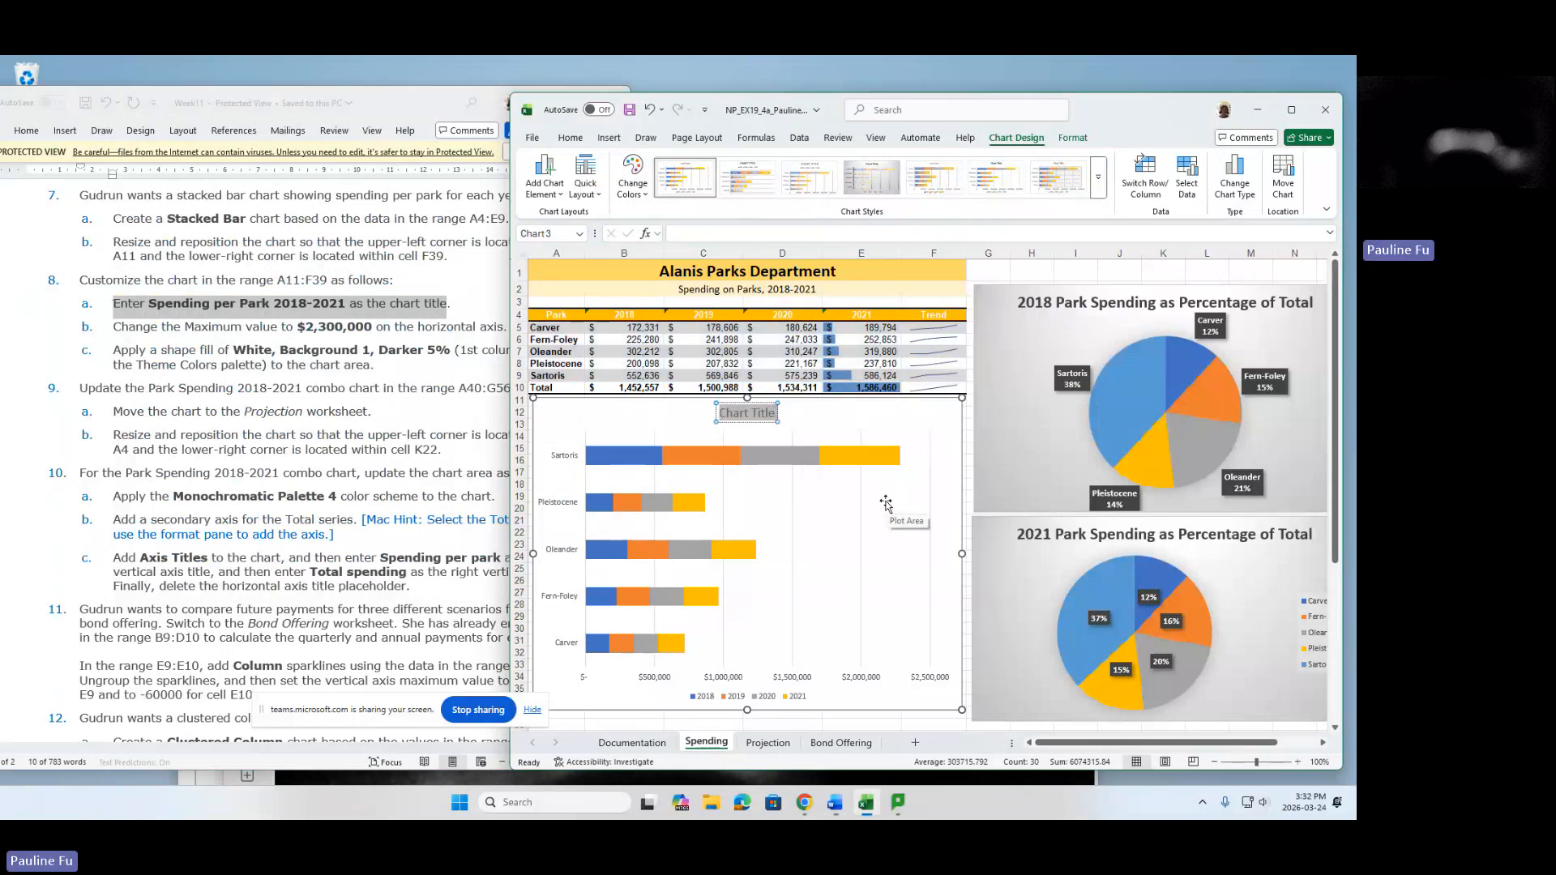
text(S)
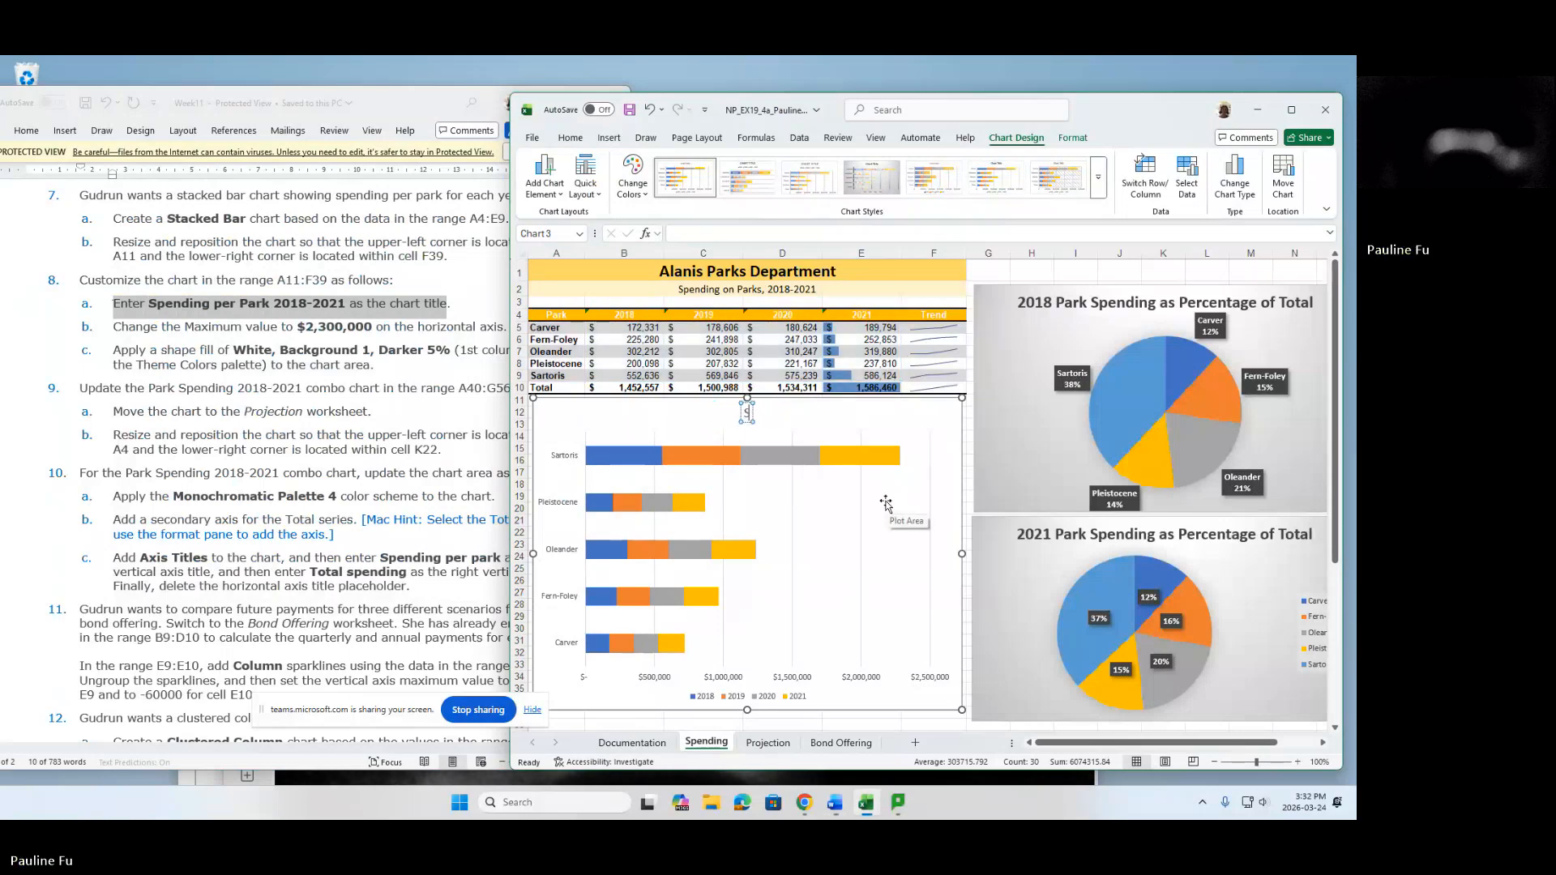
text(pending per Park)
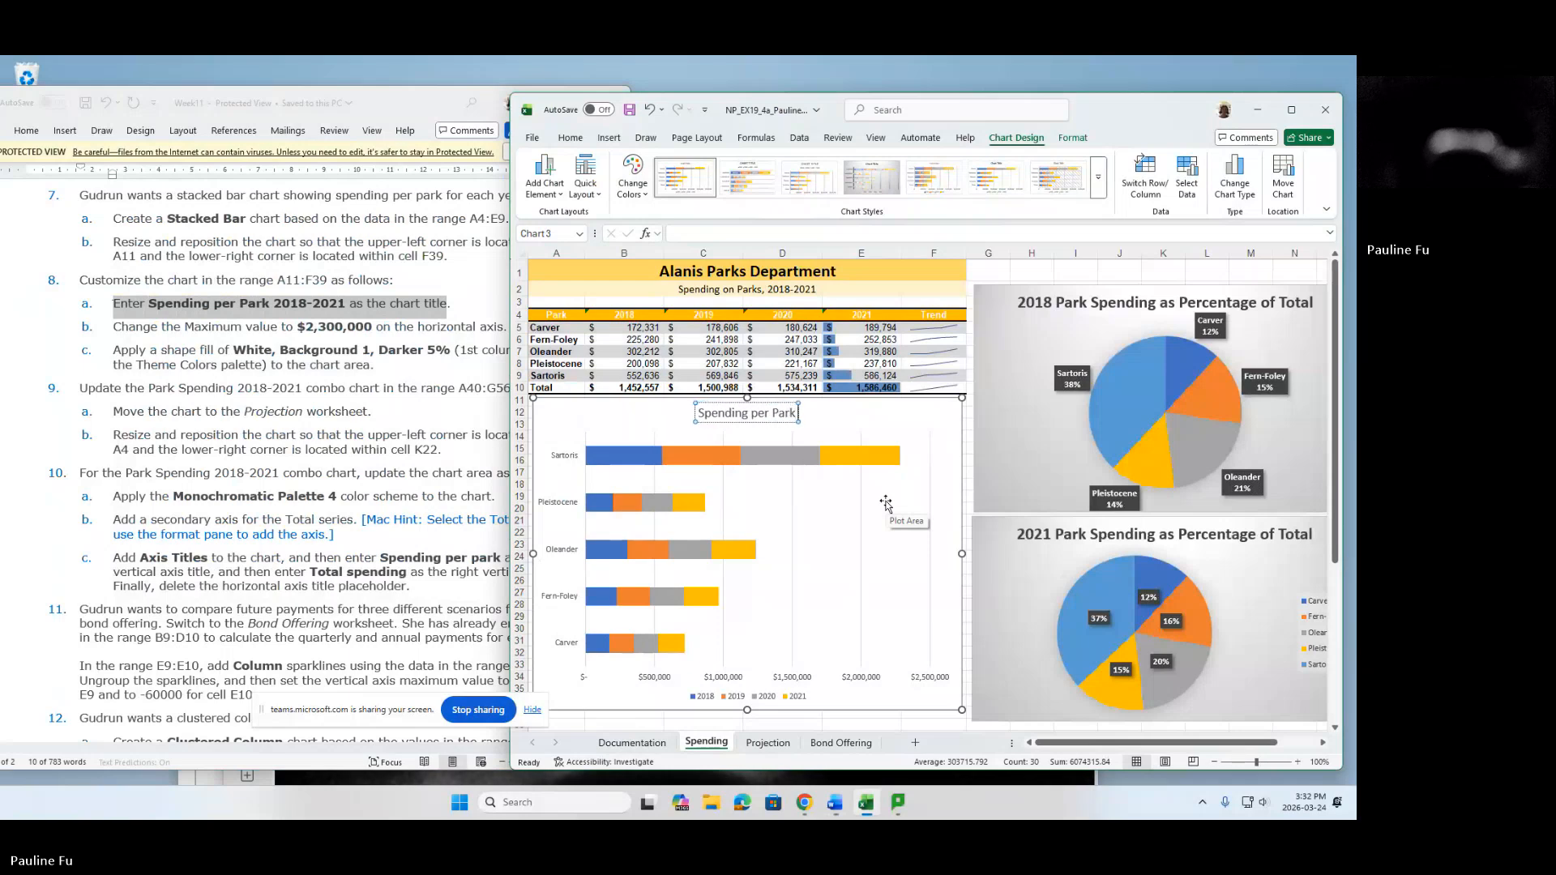
text( 2018-2021)
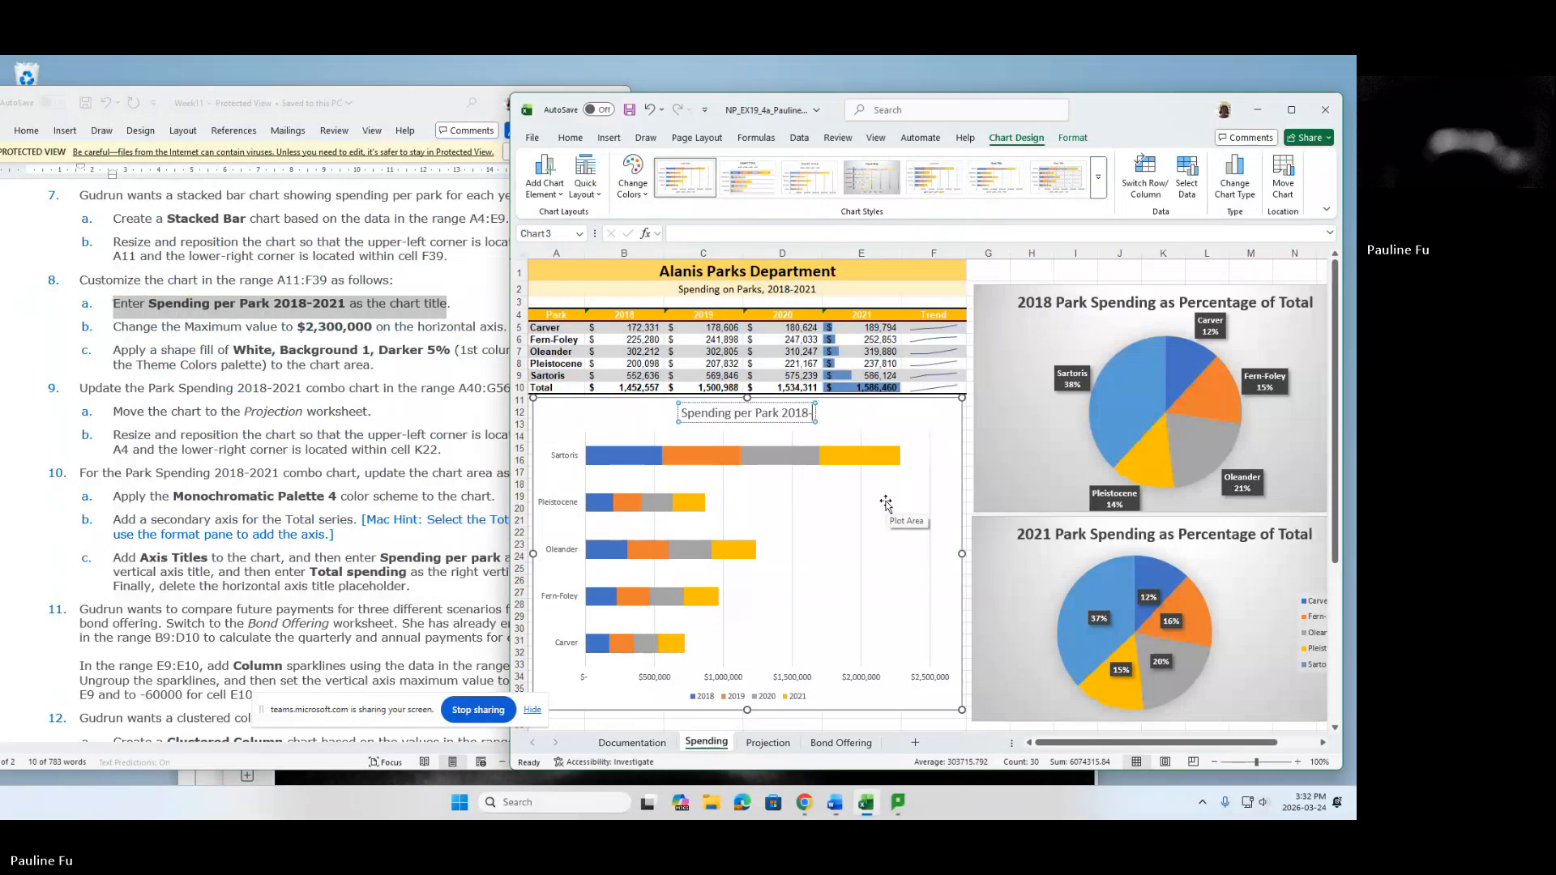
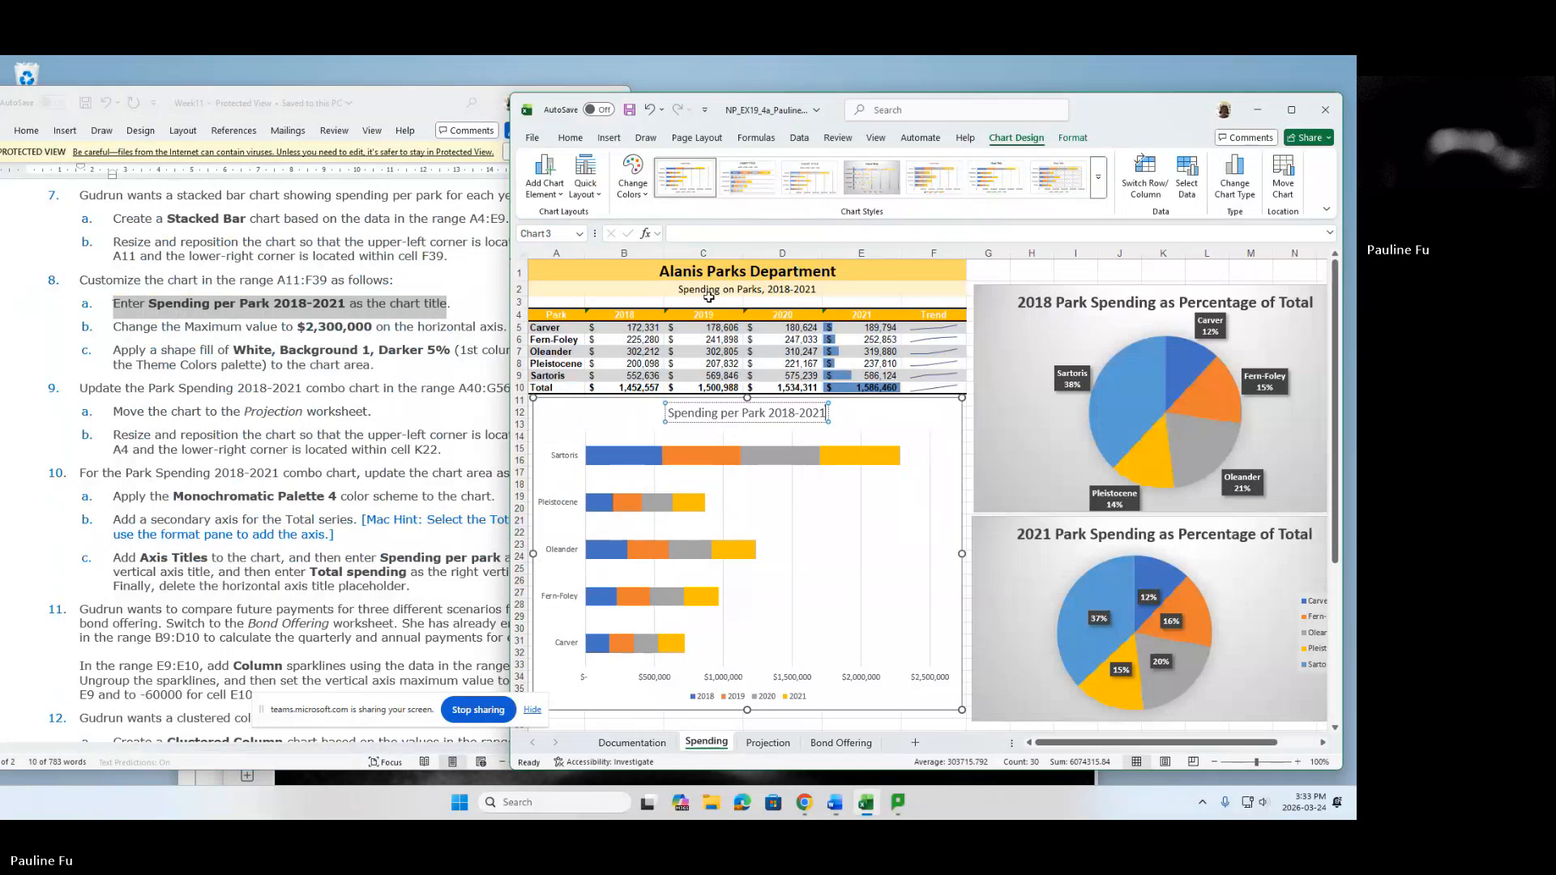
Set the maximum bound of the stacked bar chart's horizontal axis to 2.3E6.
click(1291, 111)
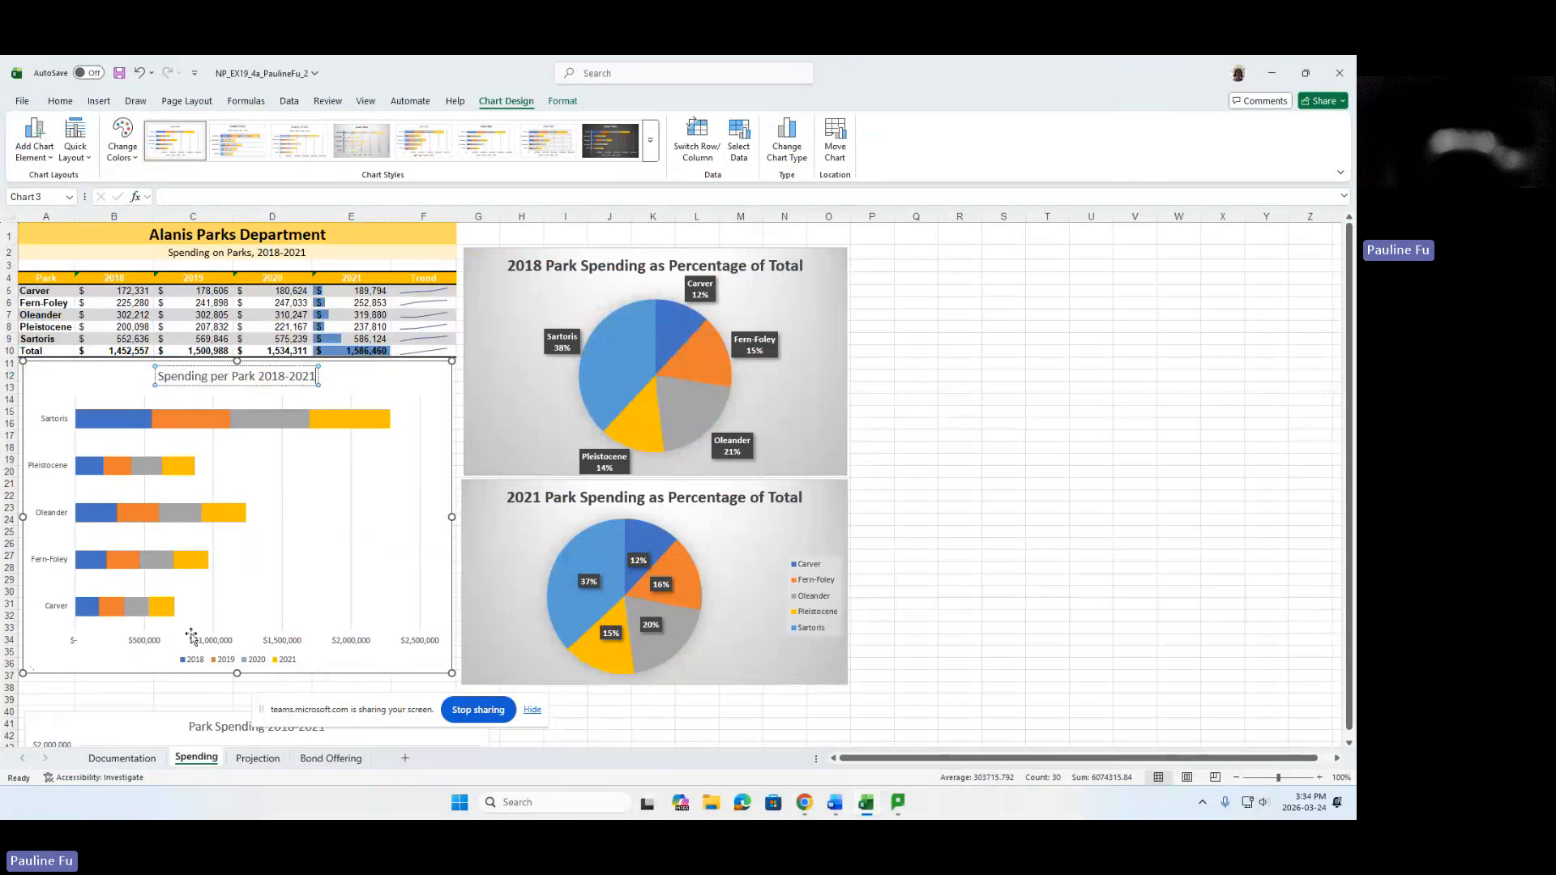
right_click(274, 645)
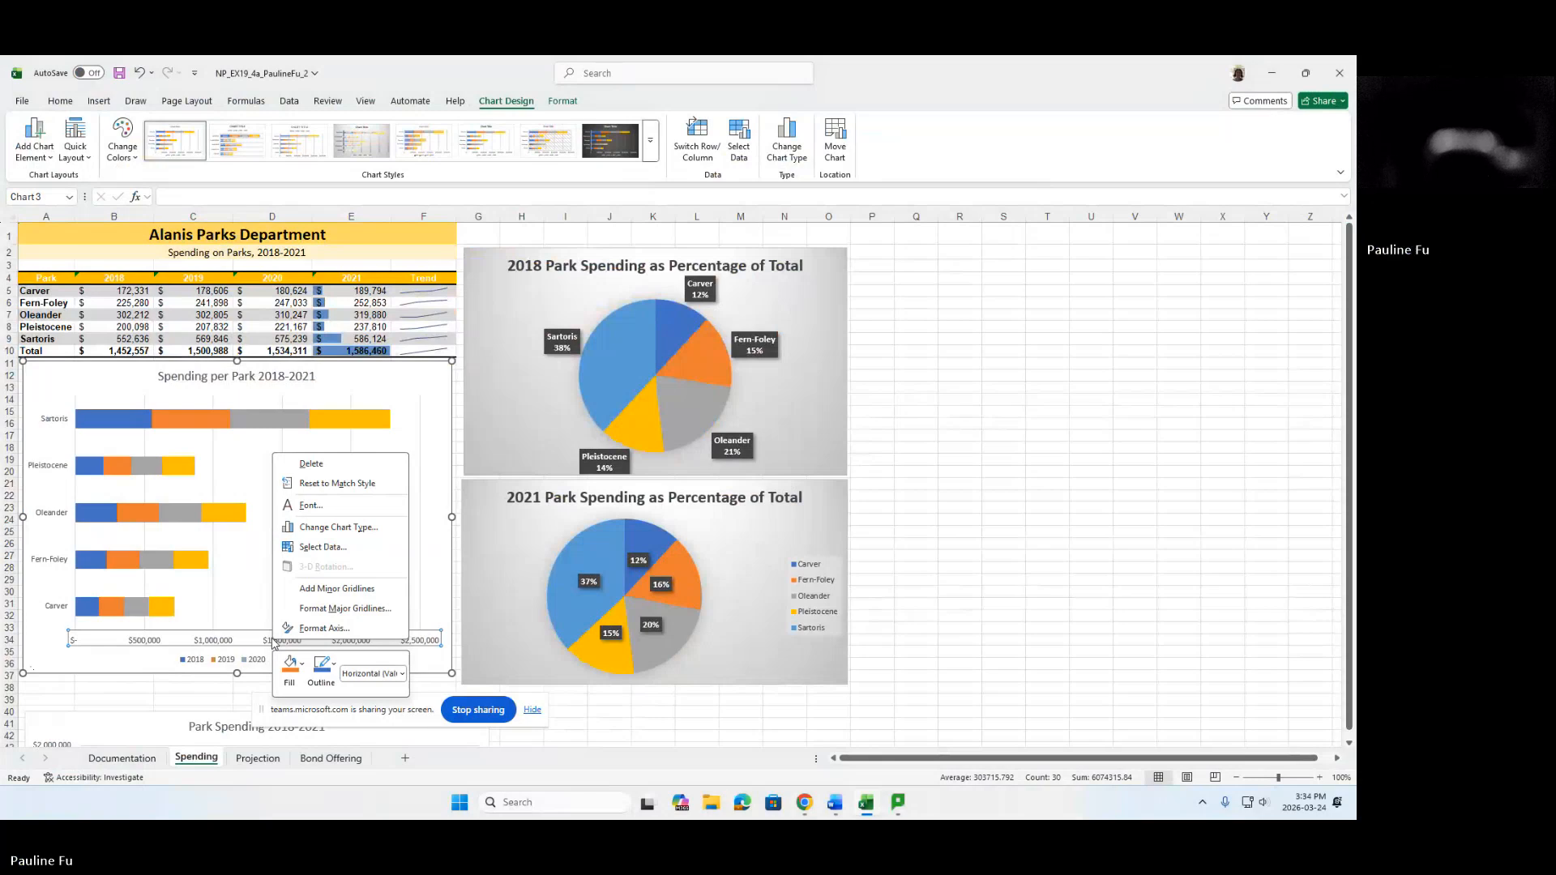
click(338, 630)
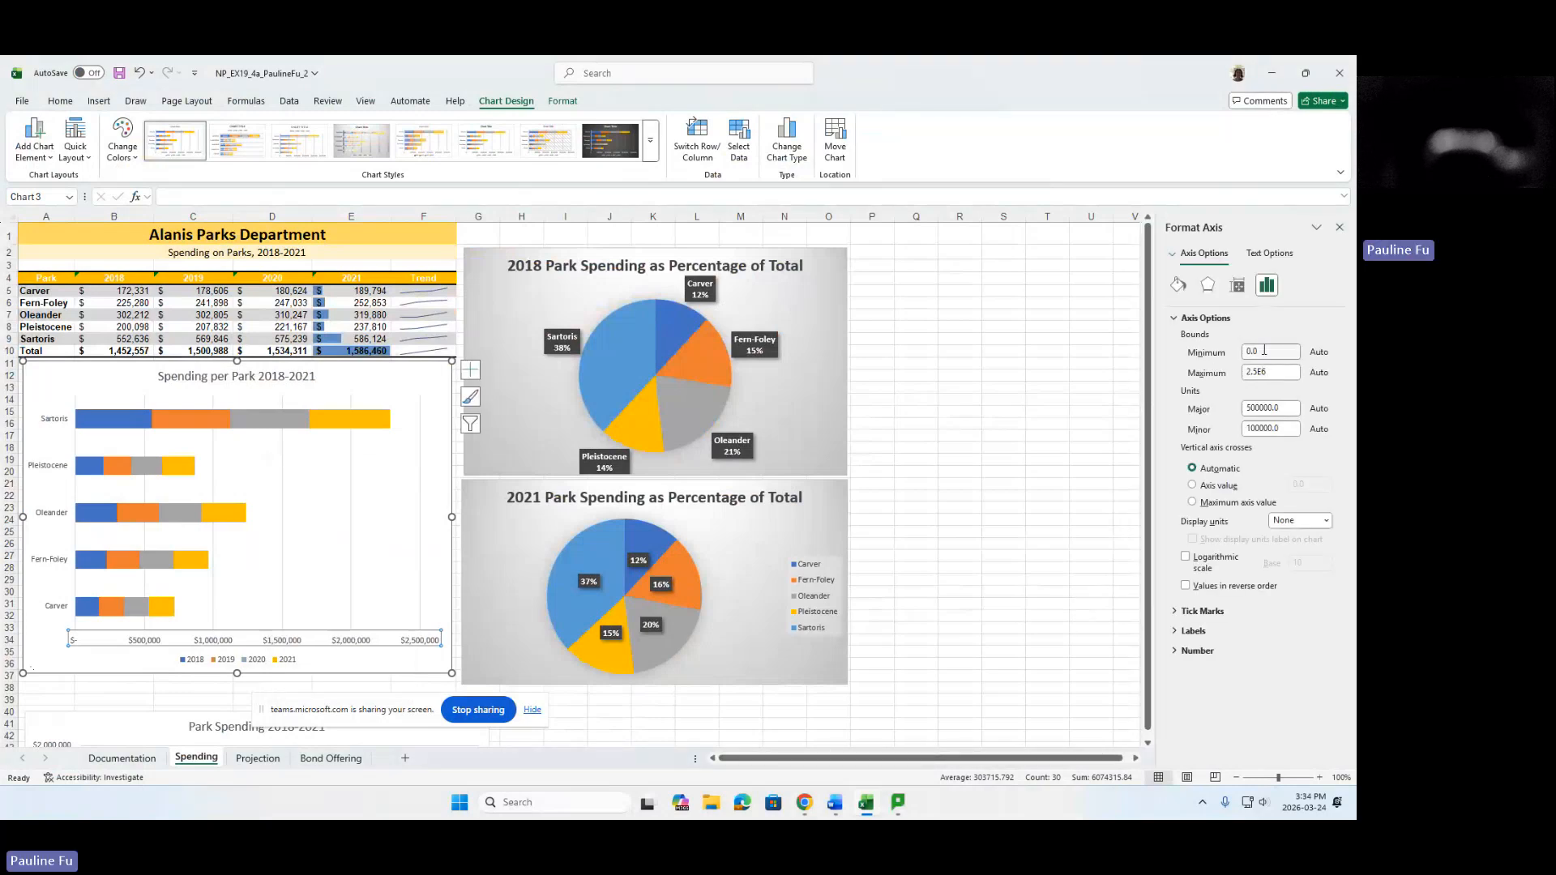
drag(1277, 374, 1228, 378)
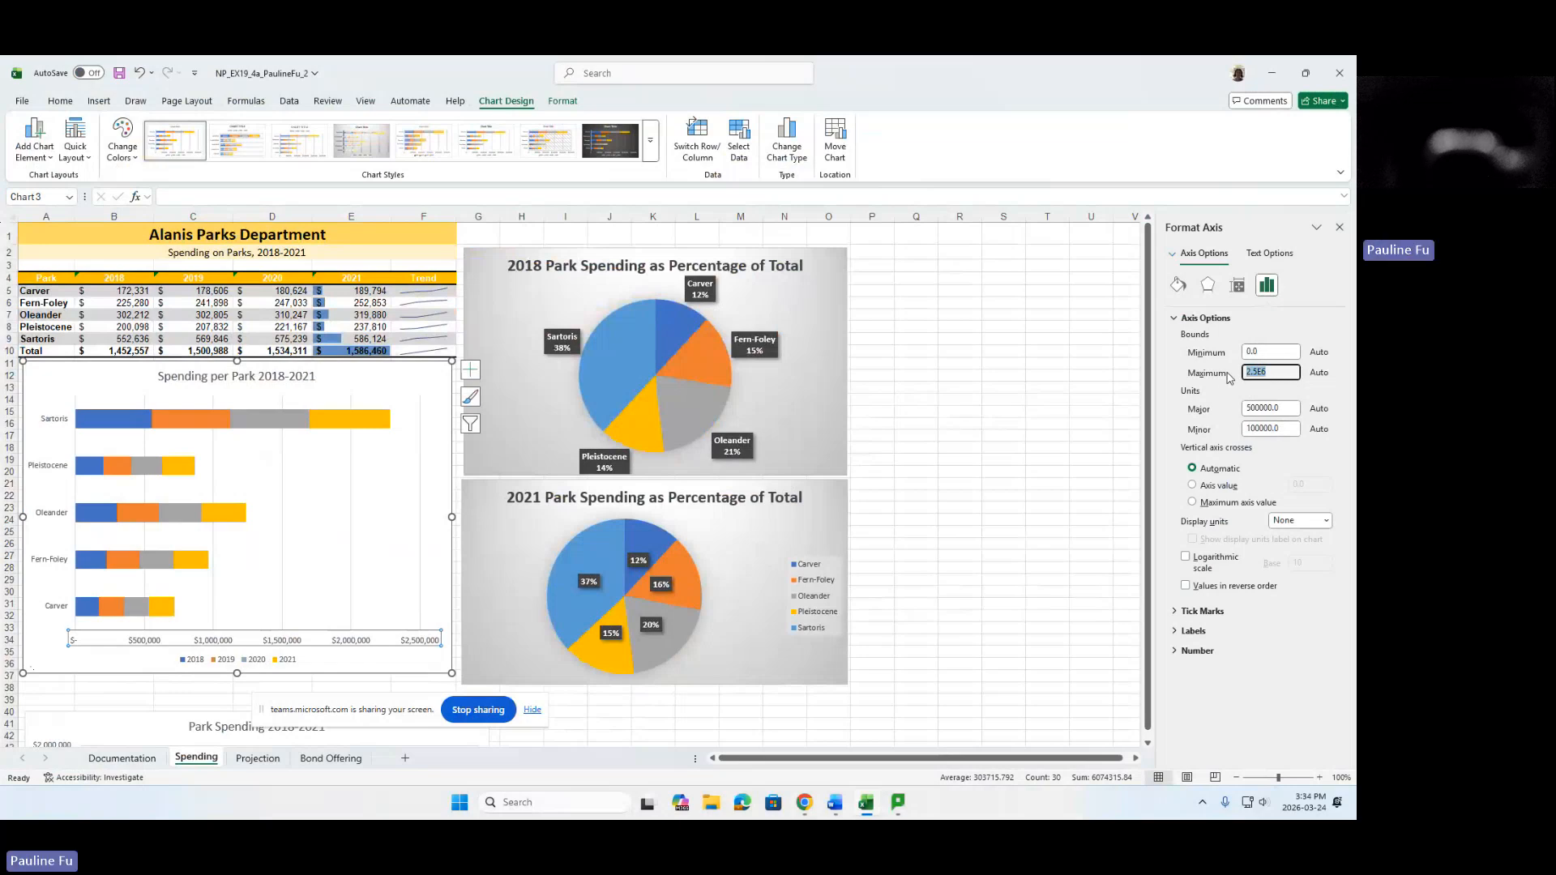
click(1271, 375)
text(3)
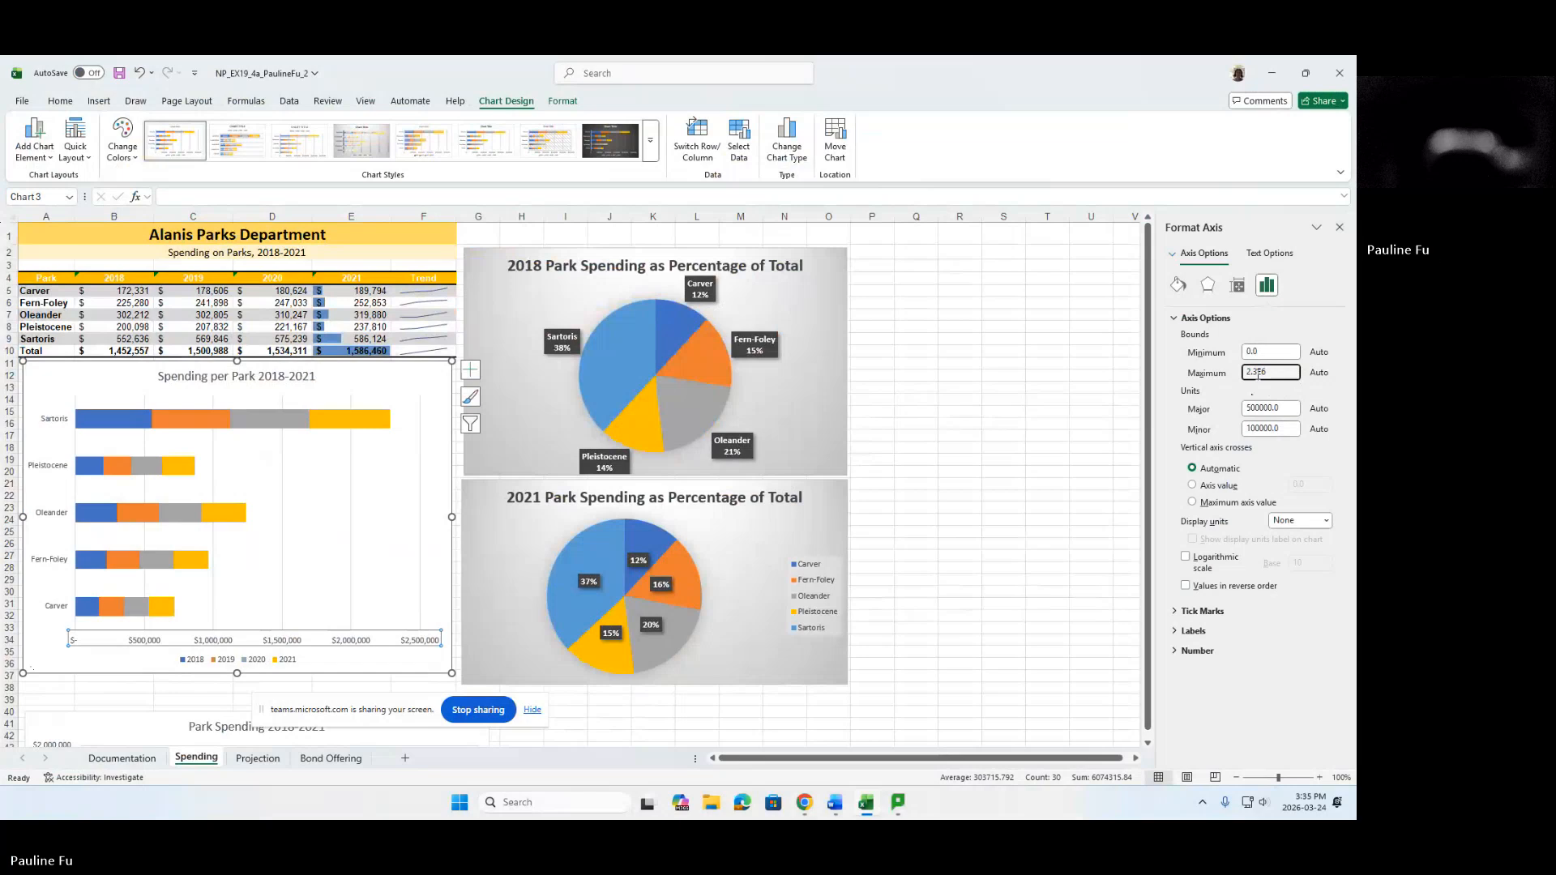
click(1306, 72)
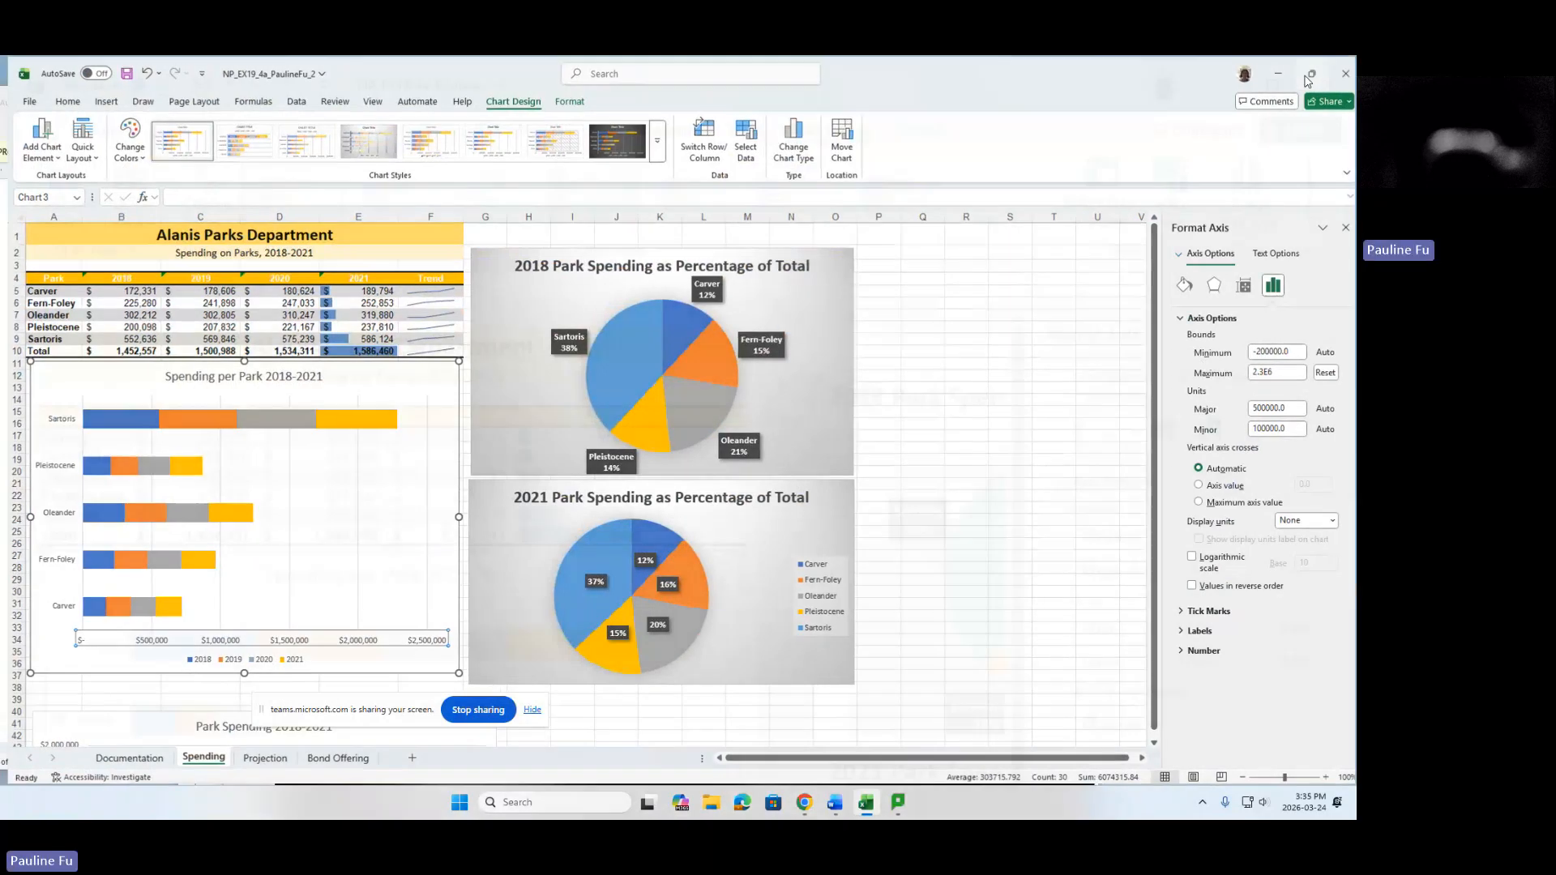
Switch to the Word instructions and highlight steps 8b and 8c about the axis maximum and the chart area's shape fill.
click(421, 449)
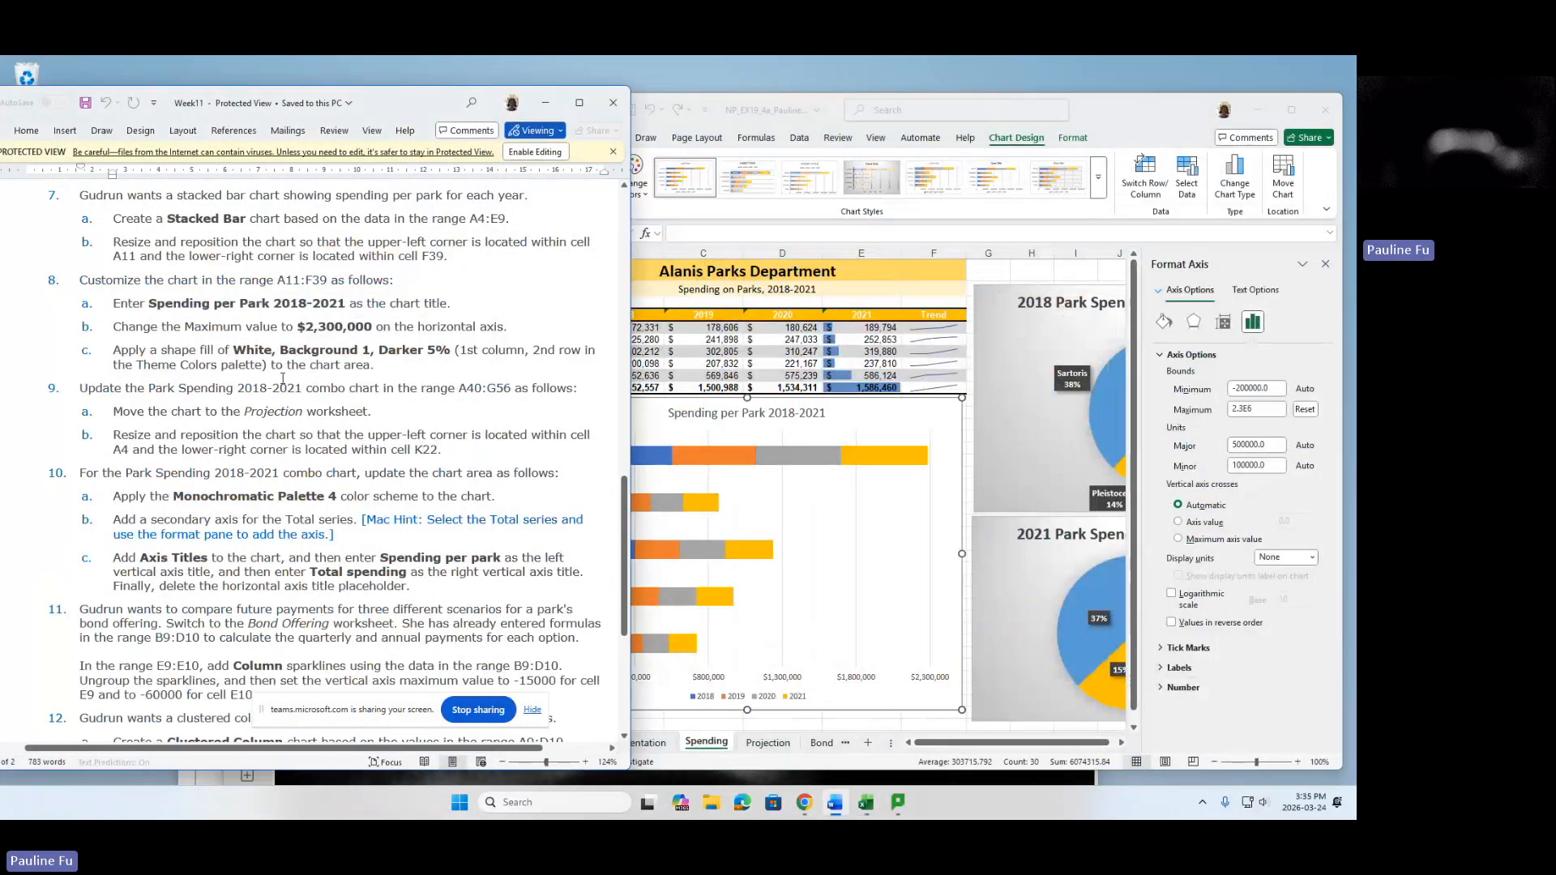
drag(185, 328, 519, 330)
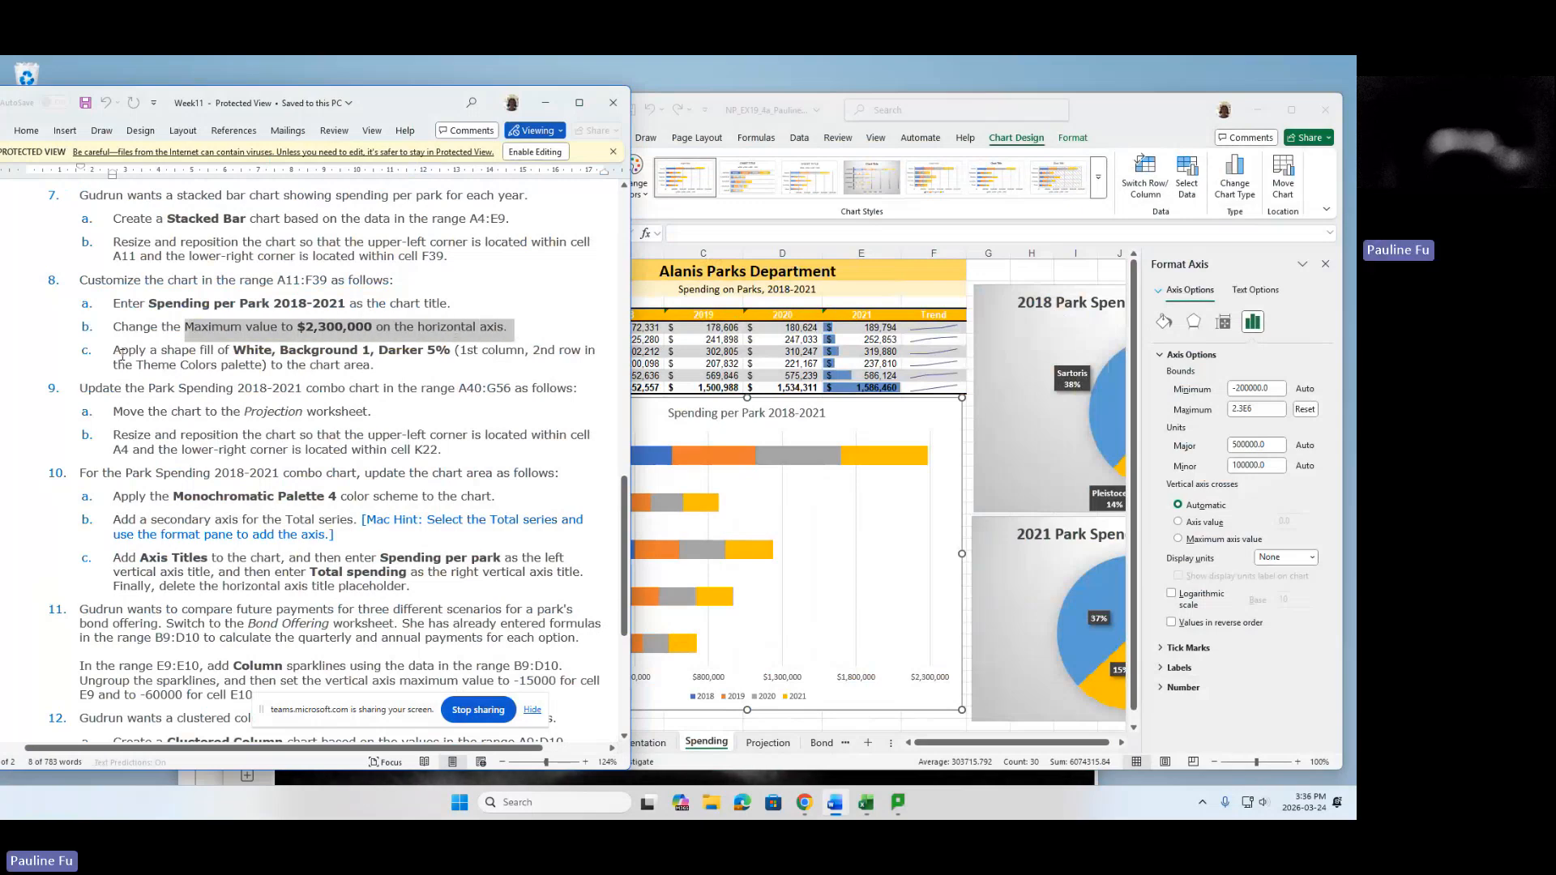
drag(120, 355, 280, 361)
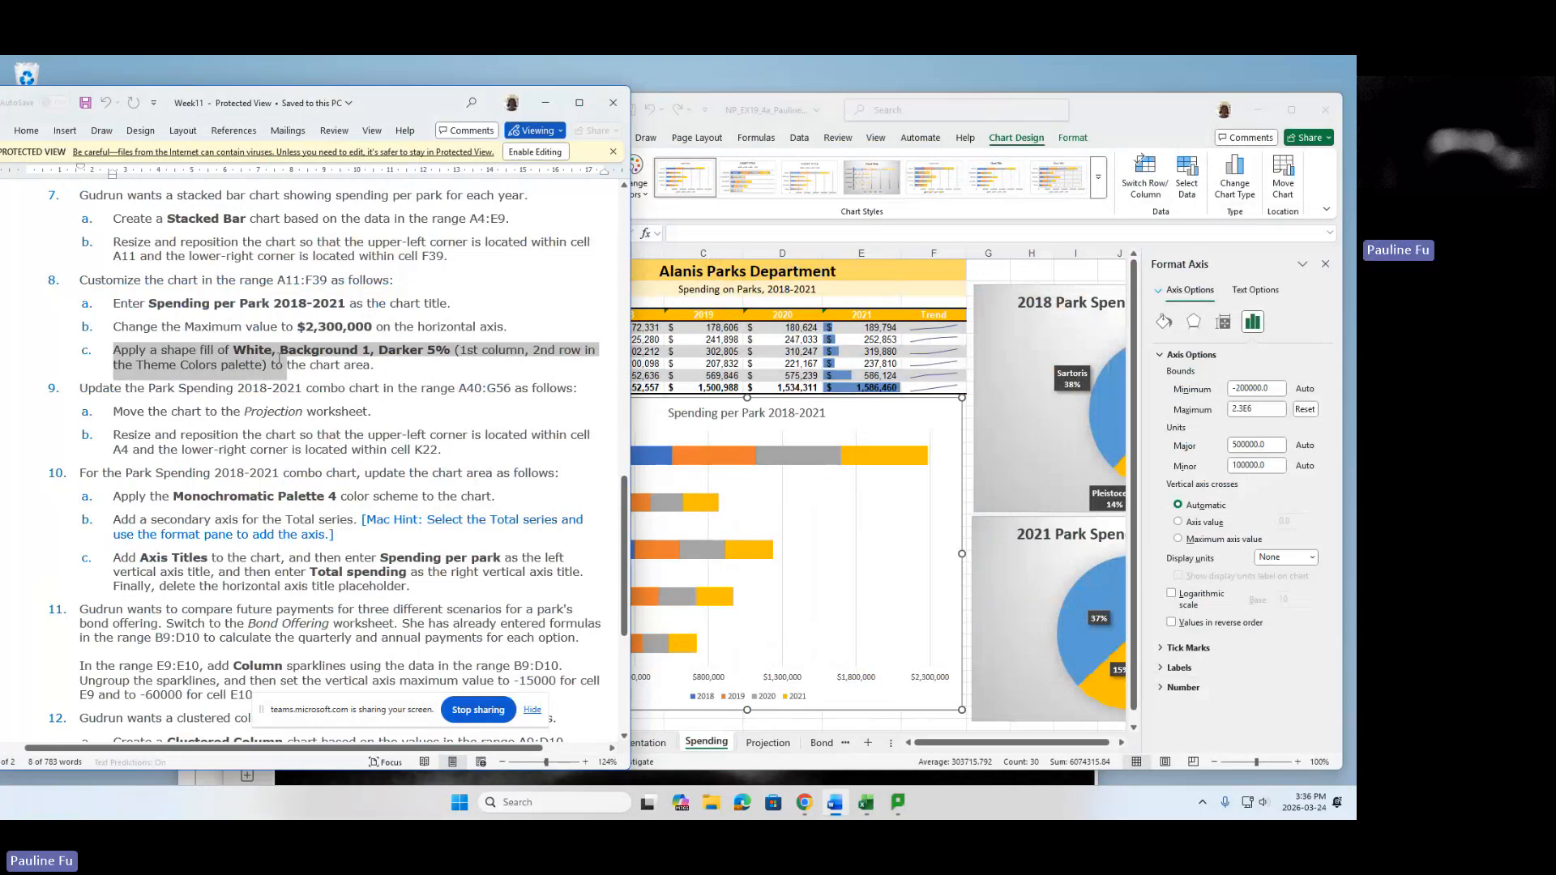
drag(288, 357, 376, 362)
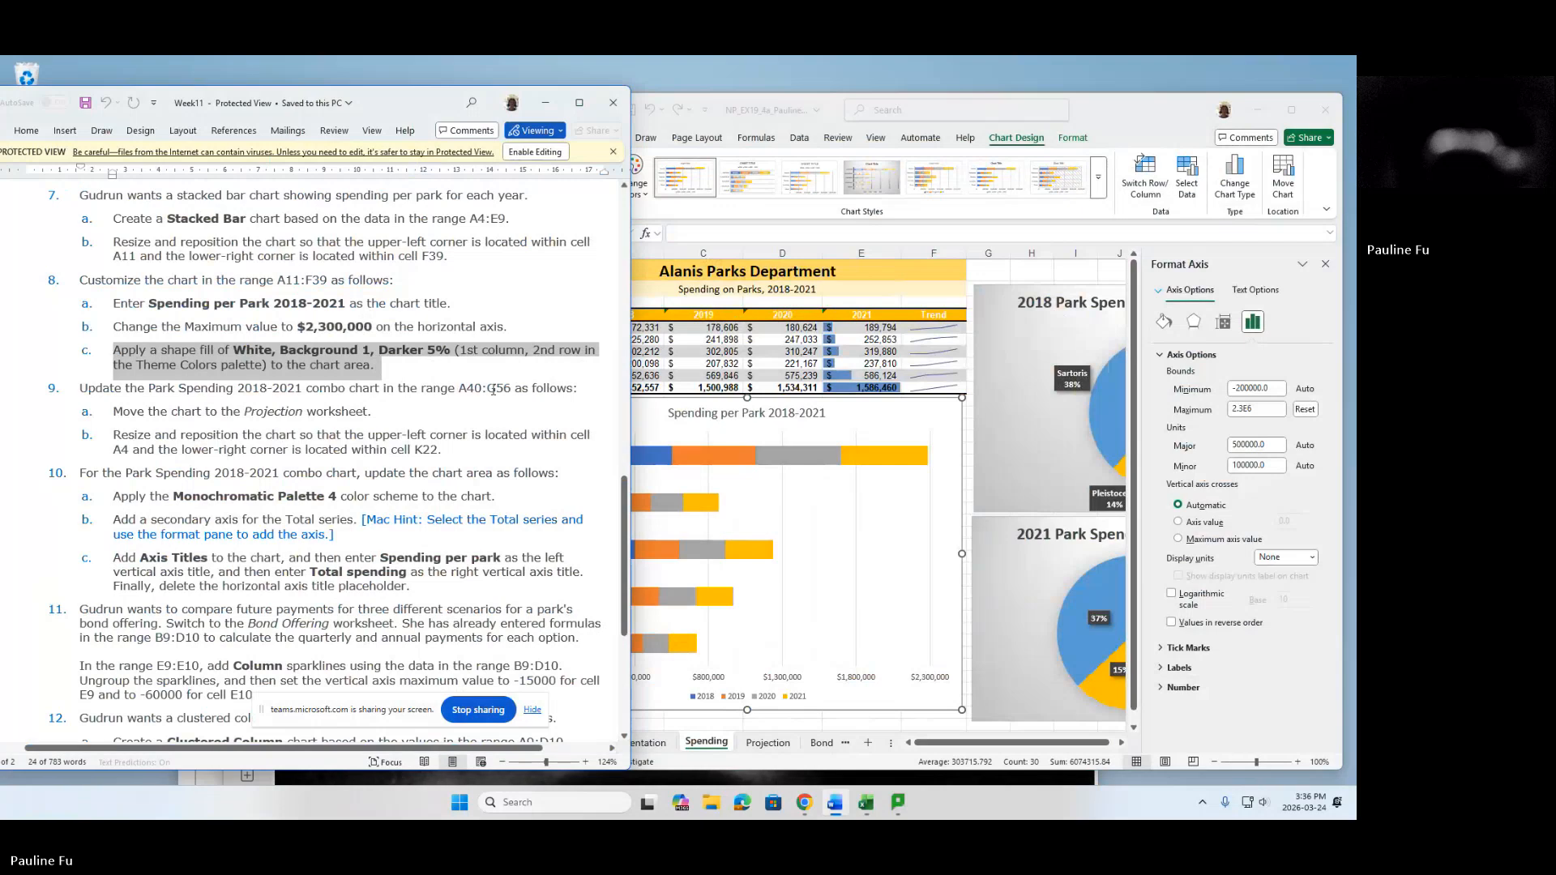
Return to the Excel workbook and fill the stacked bar chart's chart area with White, Background 1, Darker 5%.
click(660, 429)
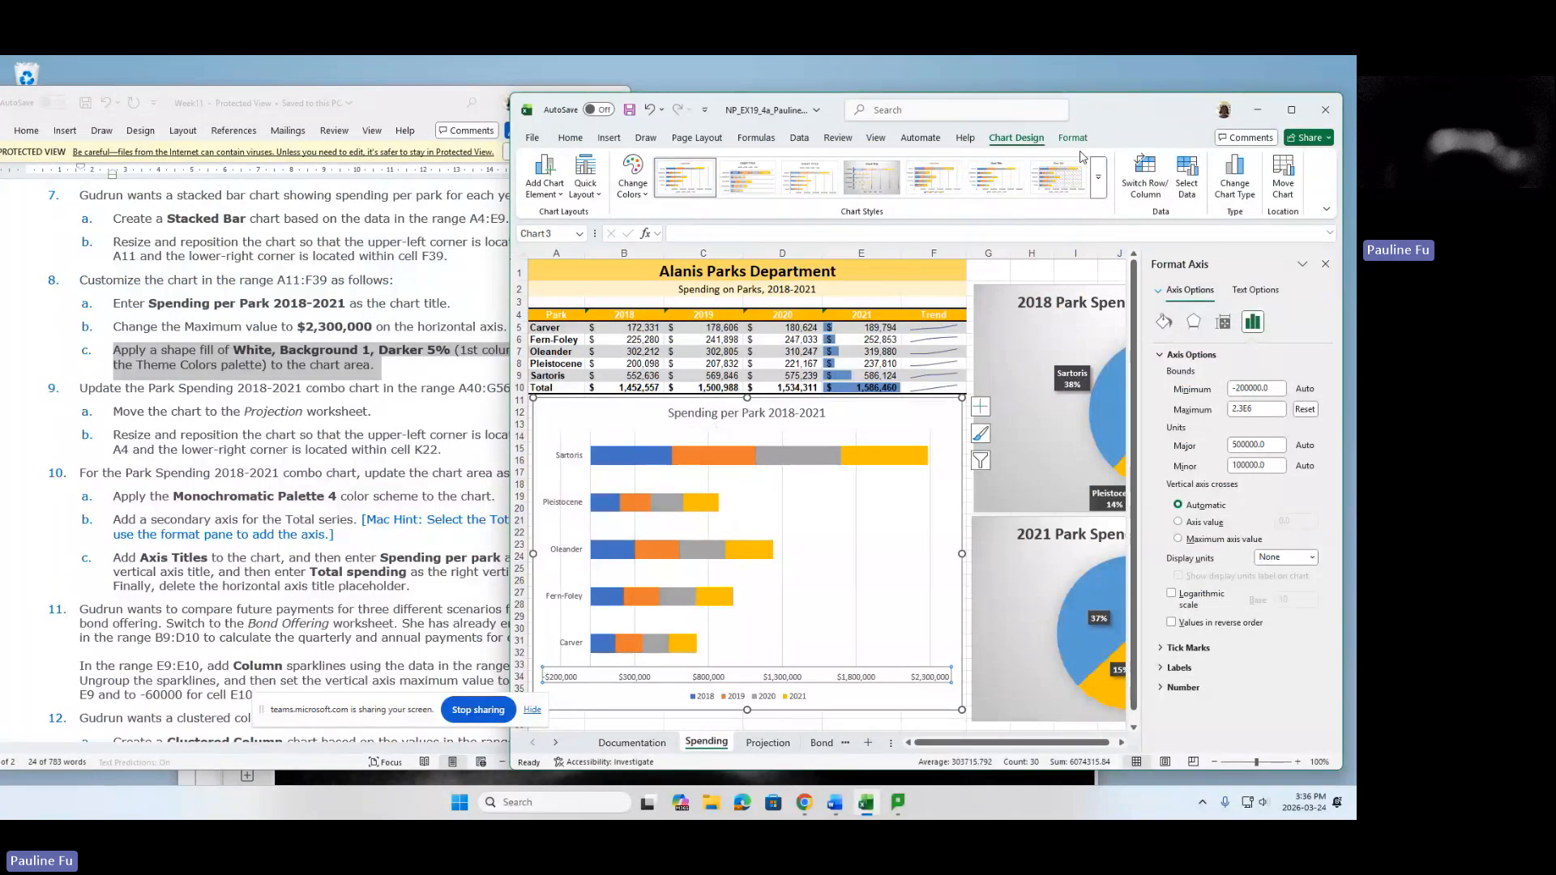
click(569, 412)
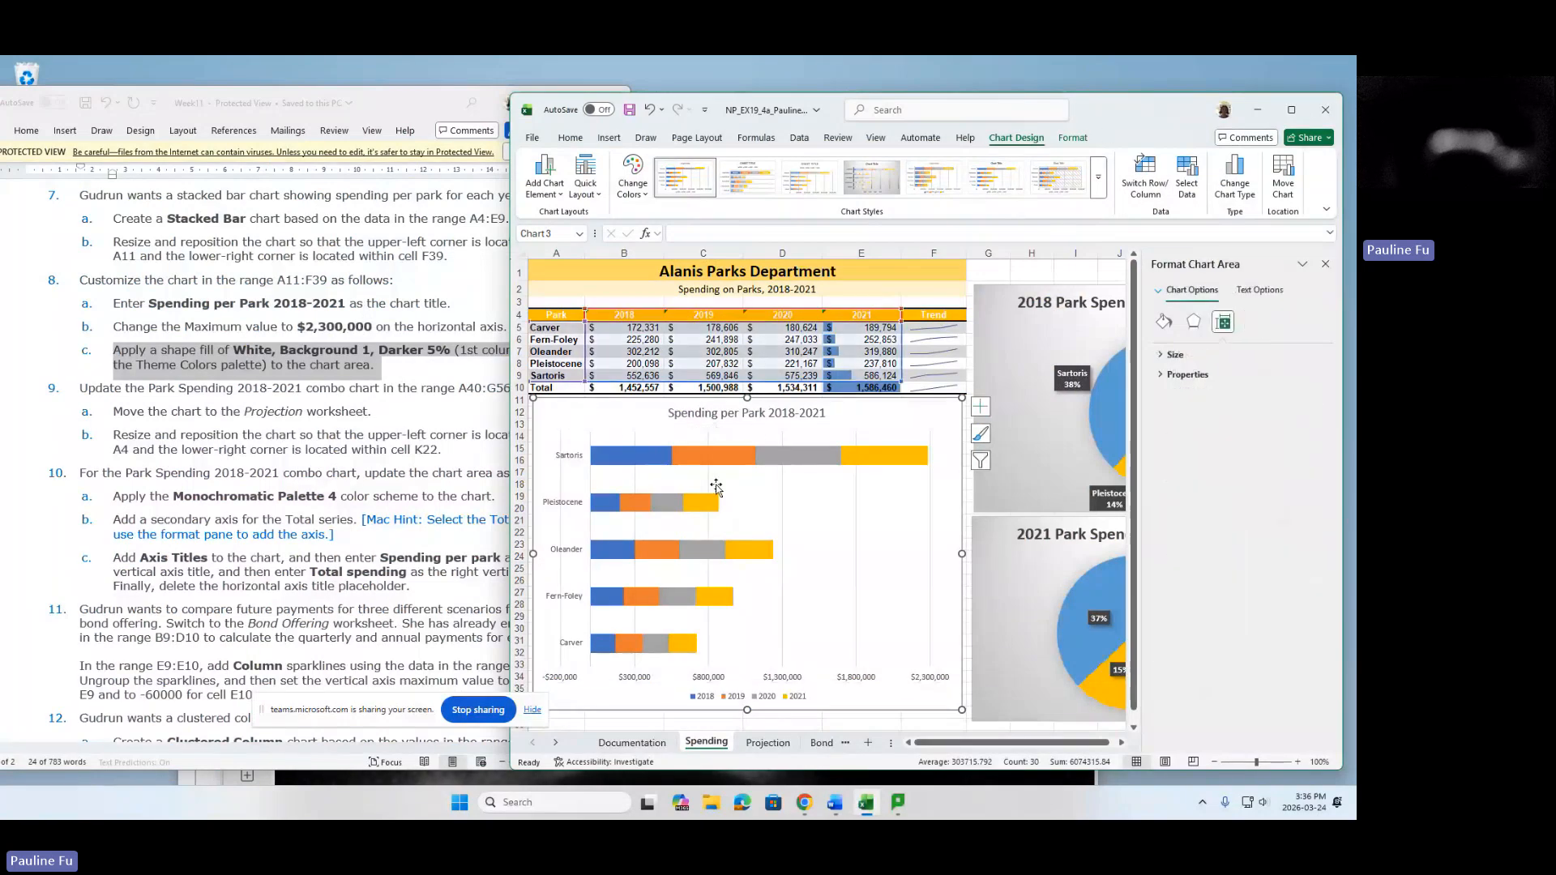
click(1074, 139)
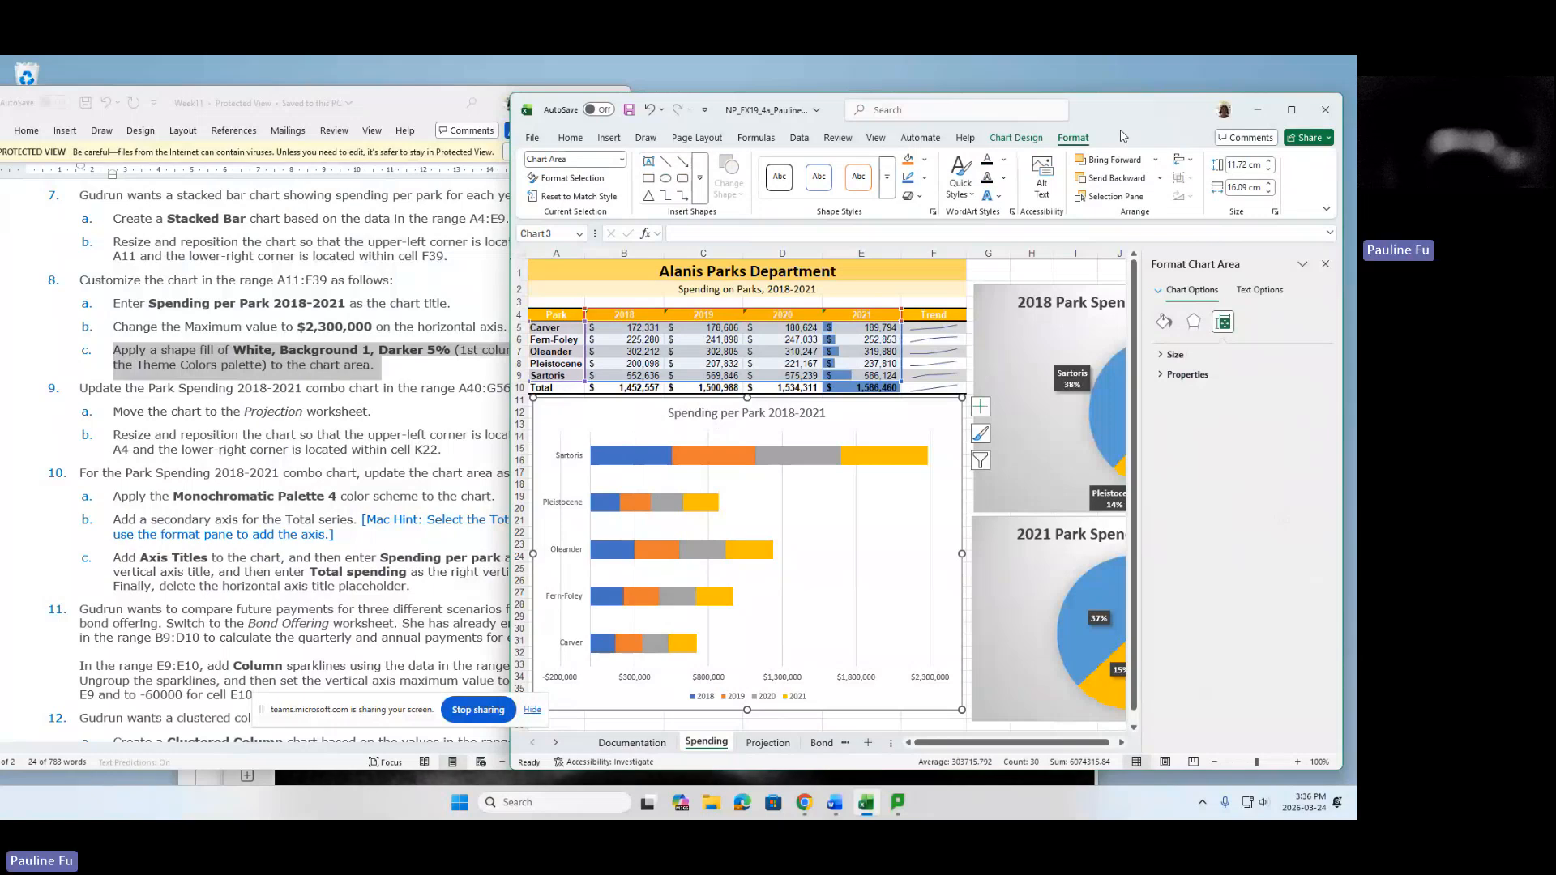
click(925, 161)
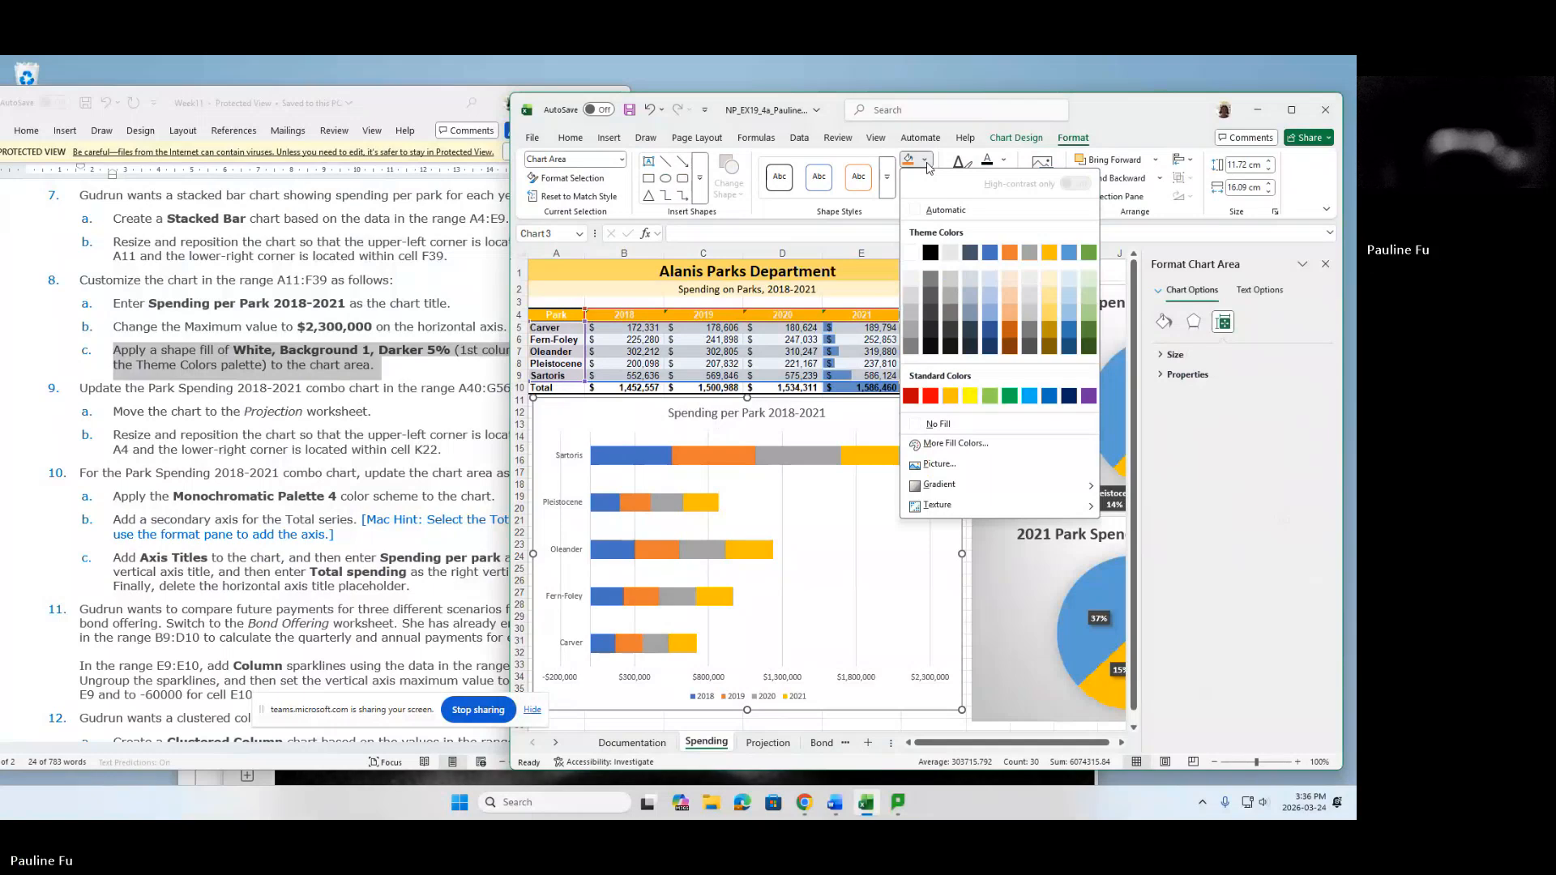
click(911, 282)
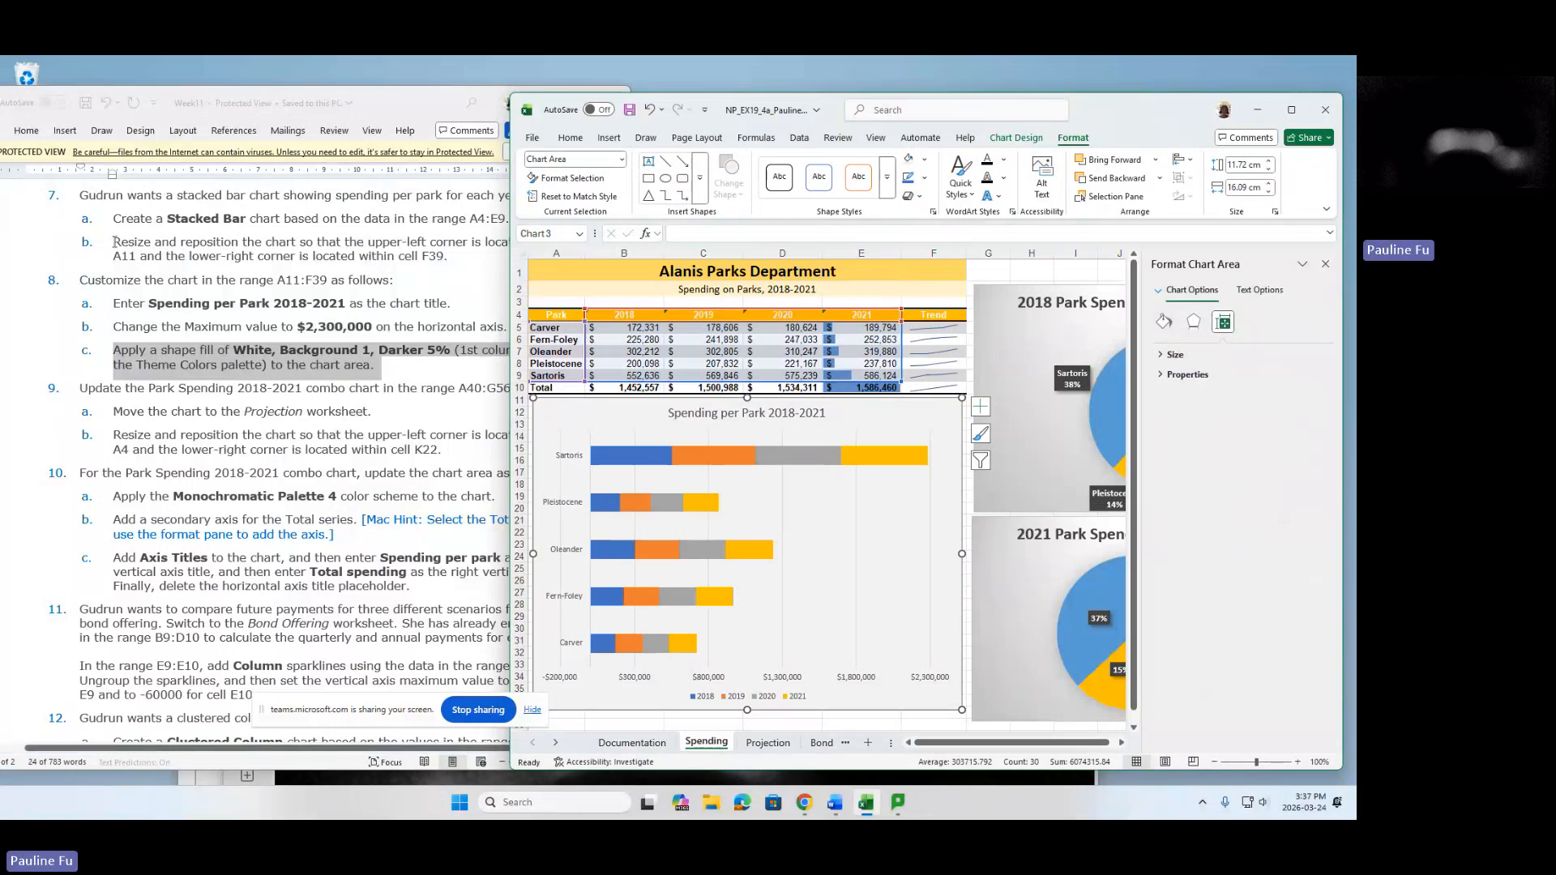
Highlight steps 9 and 9a in the Word instructions about moving the Park Spending 2018-2021 combo chart to the Projection worksheet.
click(150, 326)
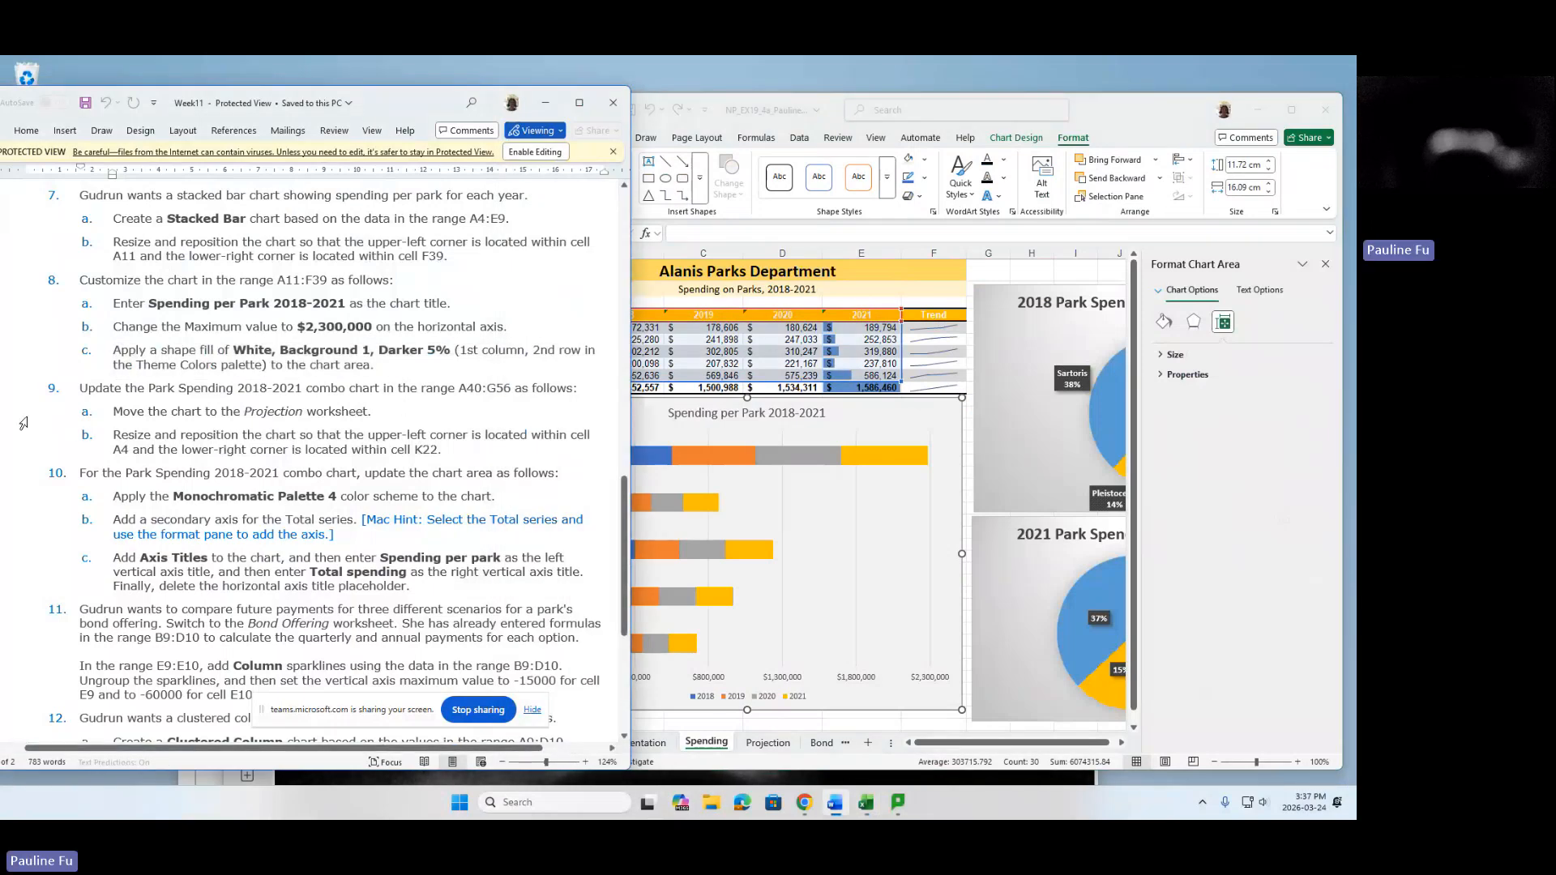
drag(85, 394, 500, 400)
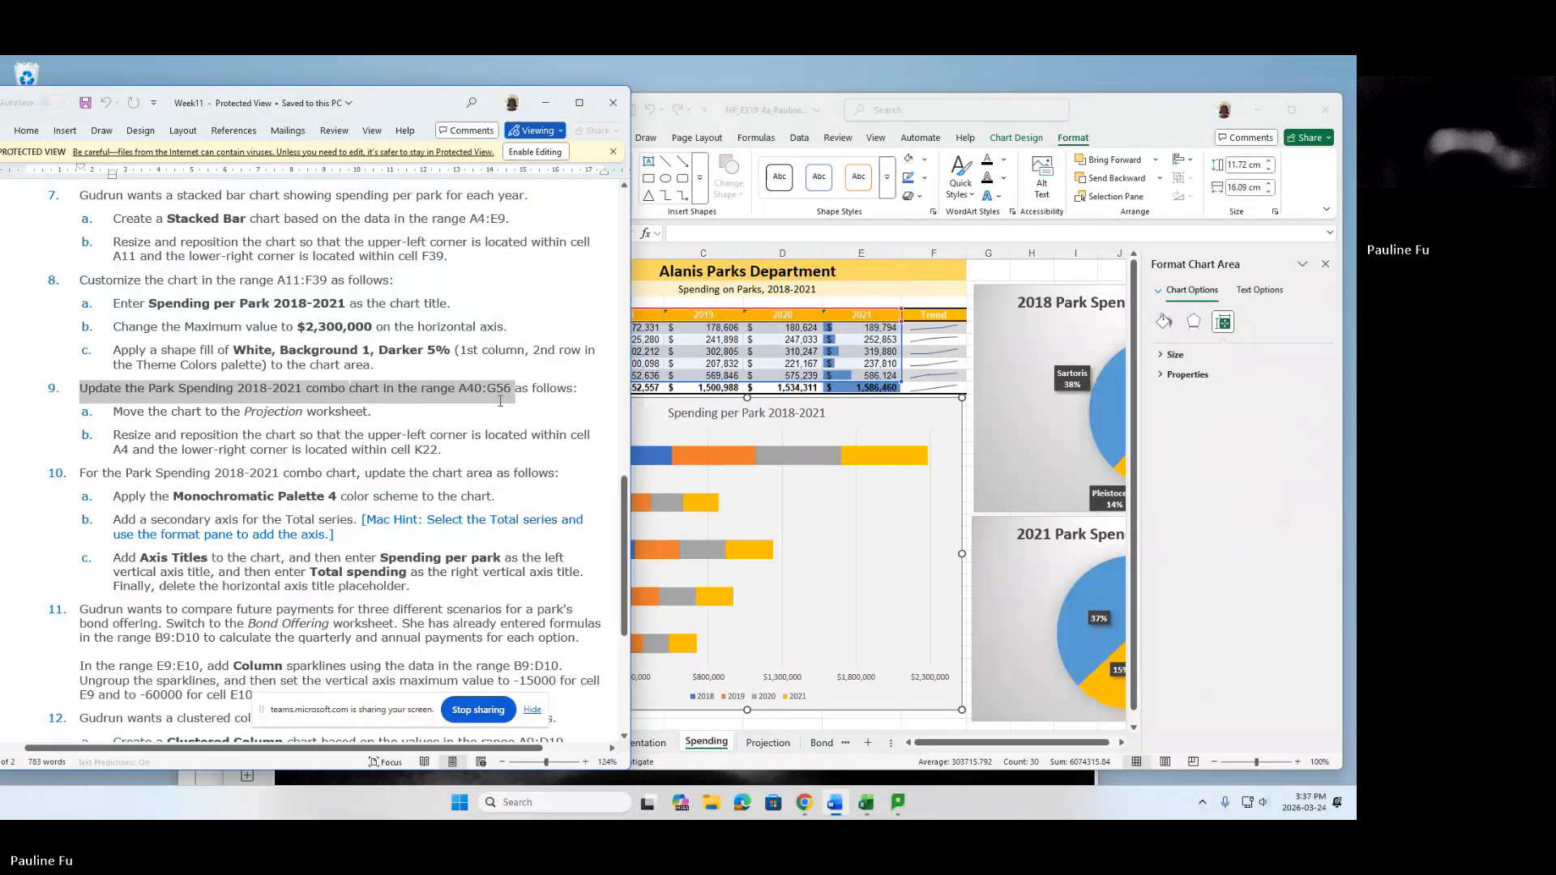
drag(500, 400, 500, 401)
drag(114, 414, 372, 409)
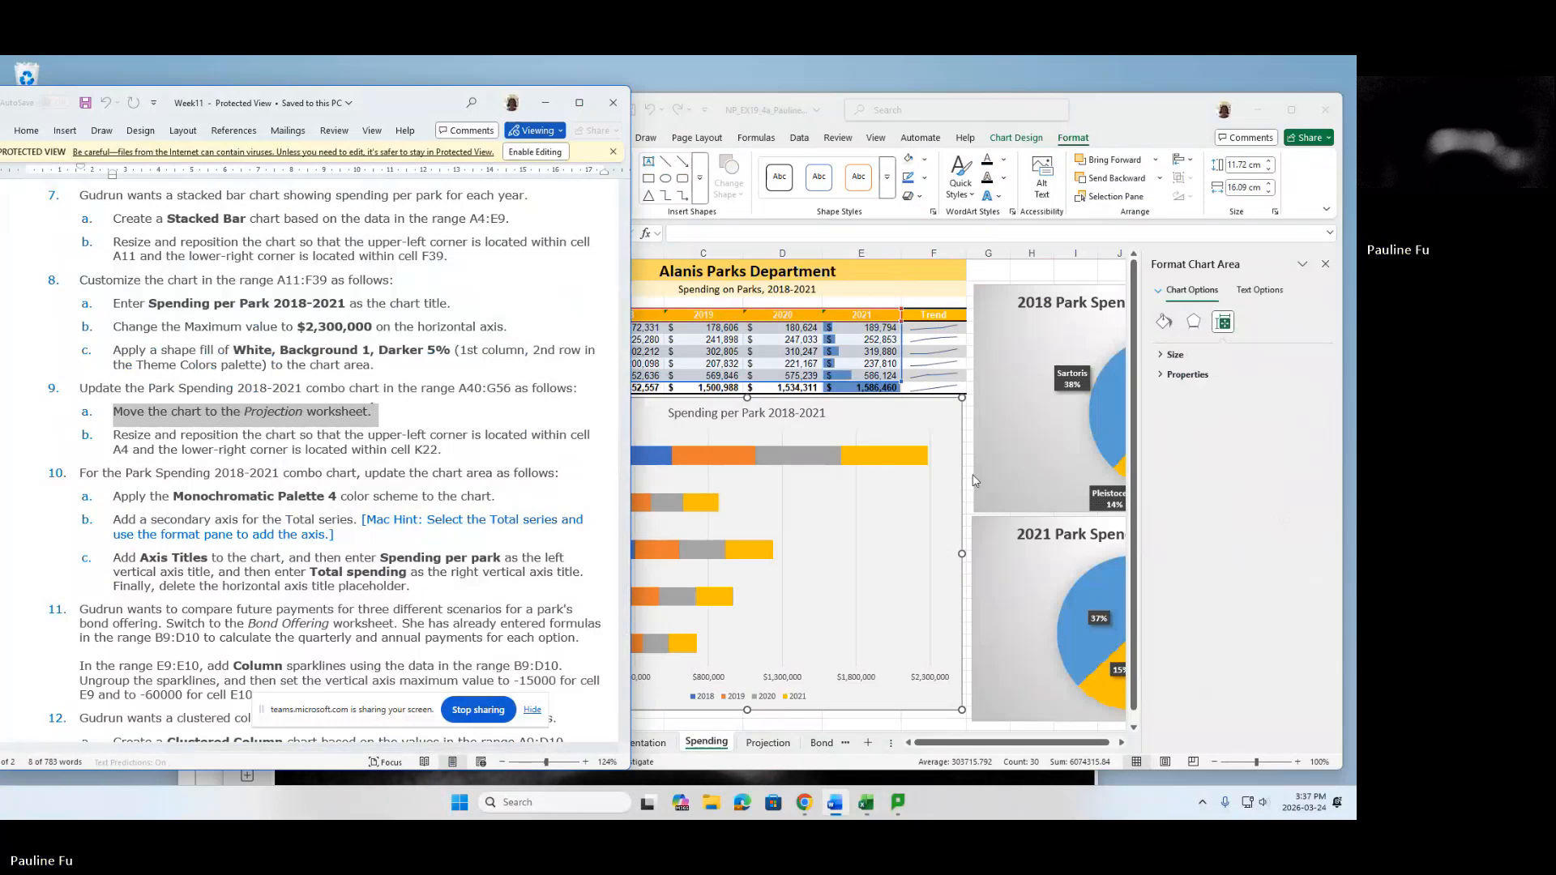
click(946, 496)
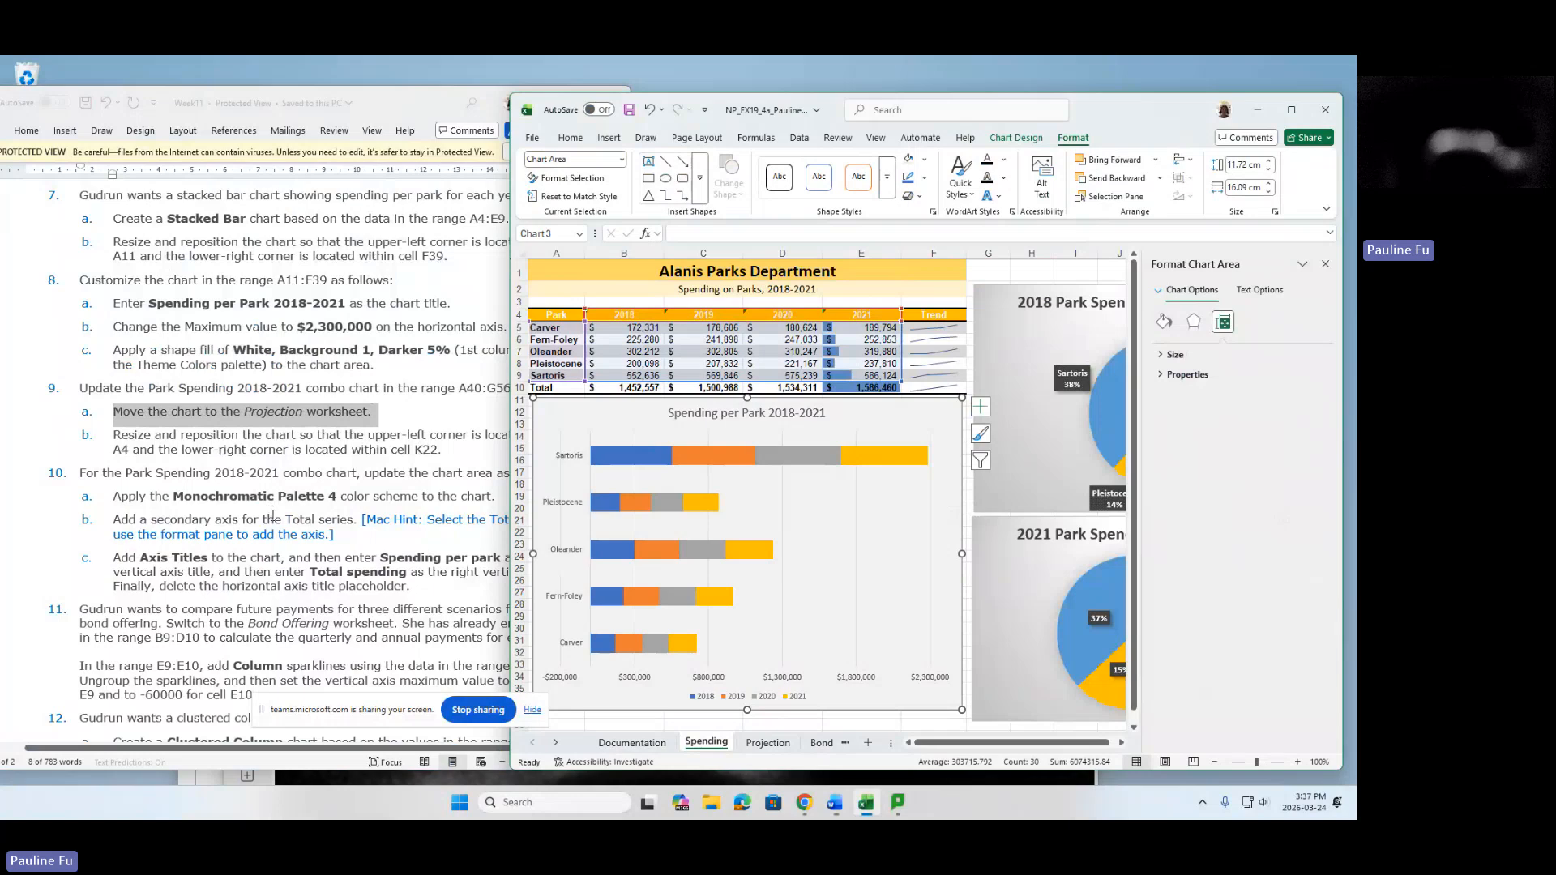
click(469, 417)
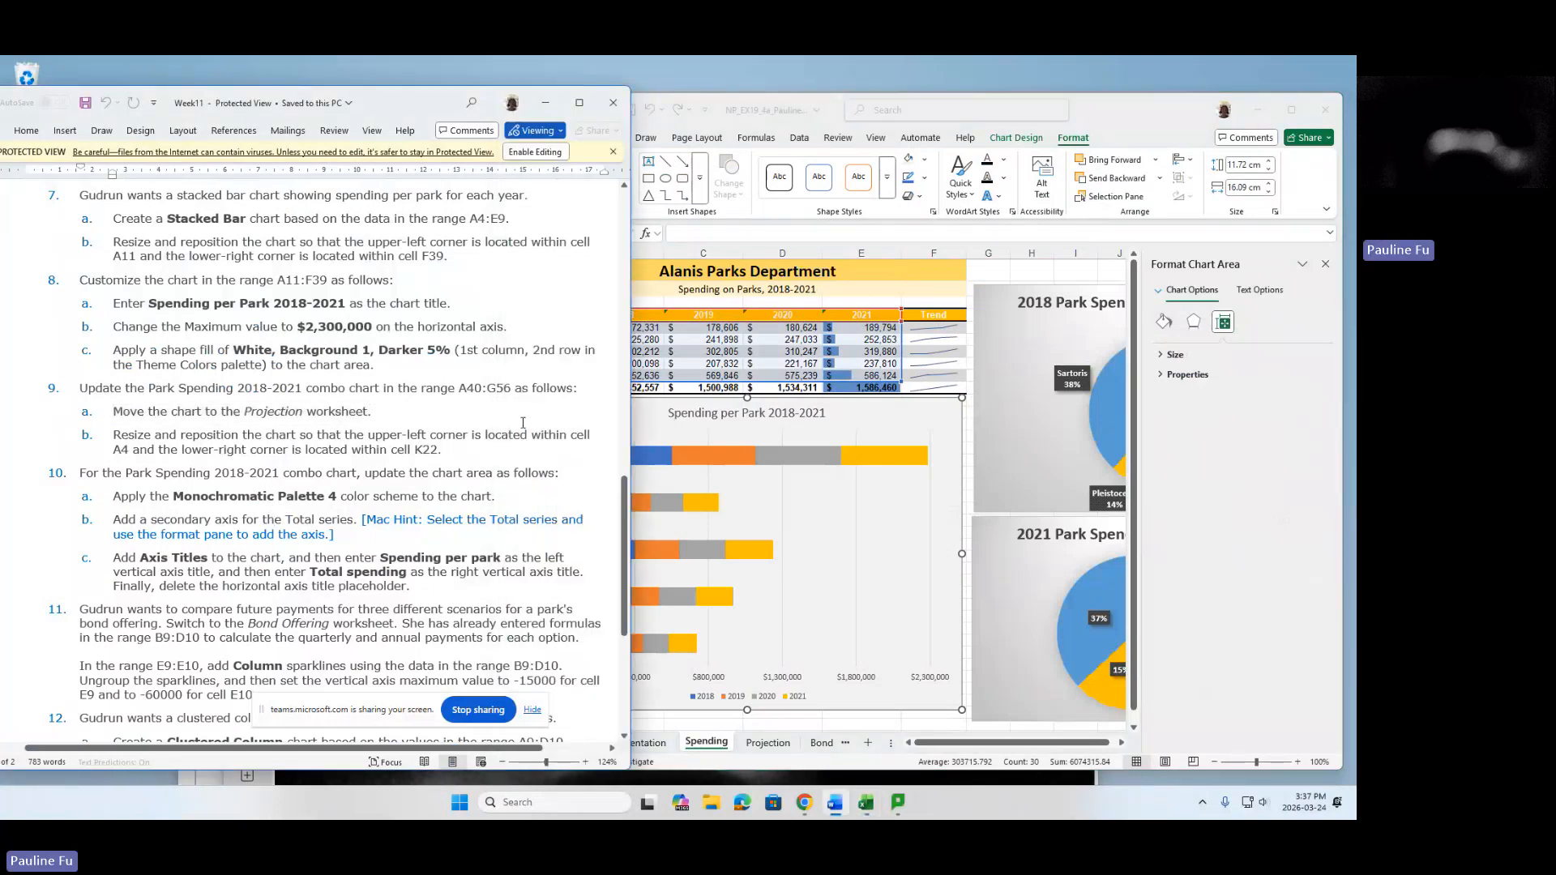
Switch to the Excel workbook and move the Park Spending 2018-2021 combo chart from the Spending worksheet to the Projection worksheet as an object.
click(1291, 110)
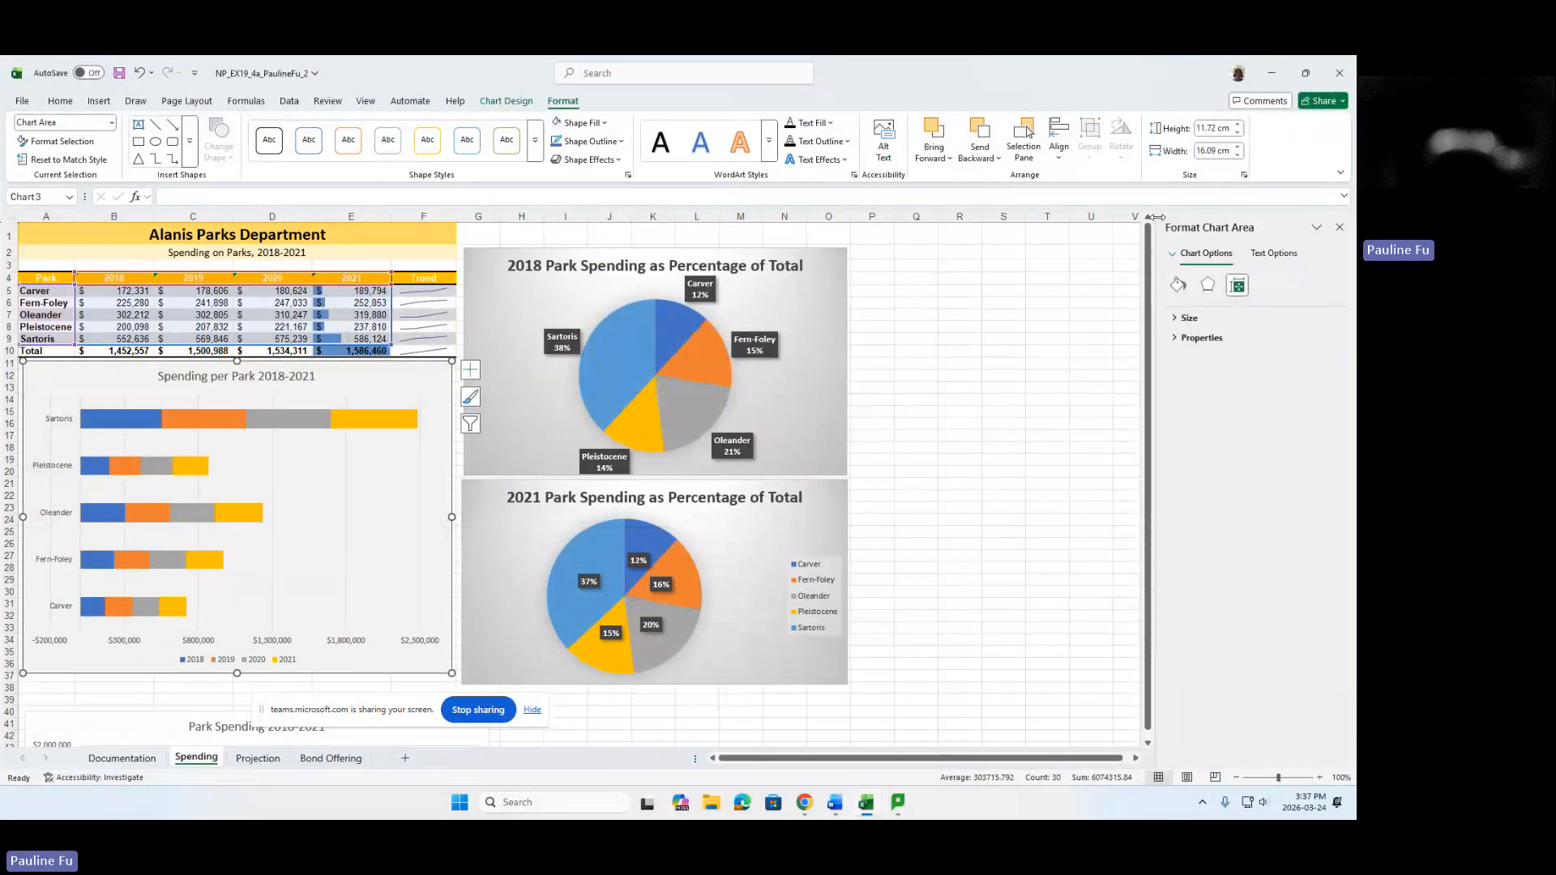
drag(1148, 235, 1162, 362)
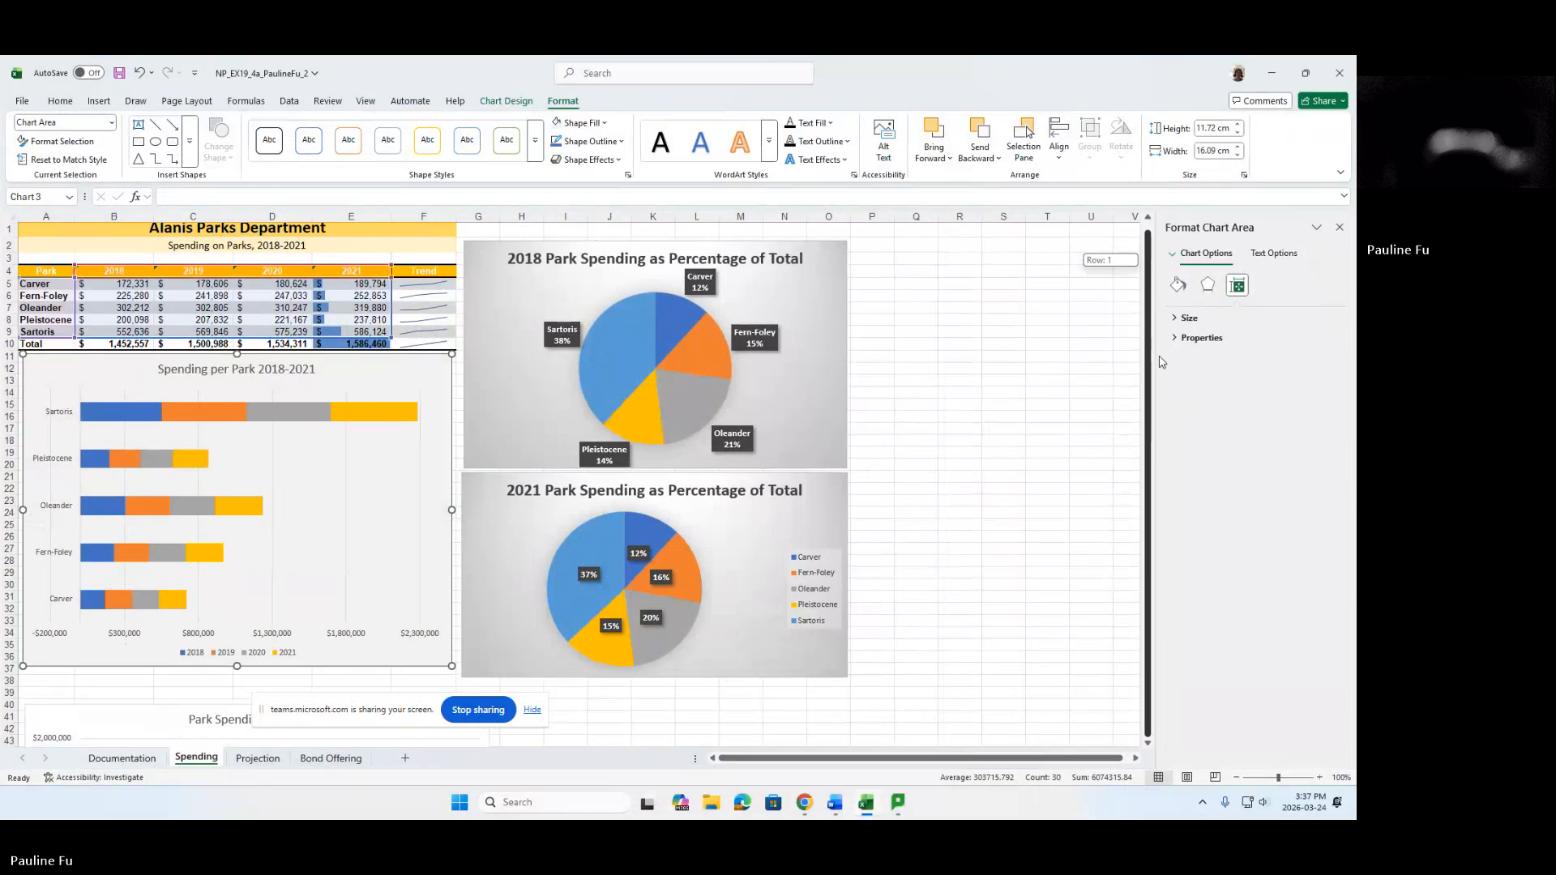
drag(1162, 363, 1162, 363)
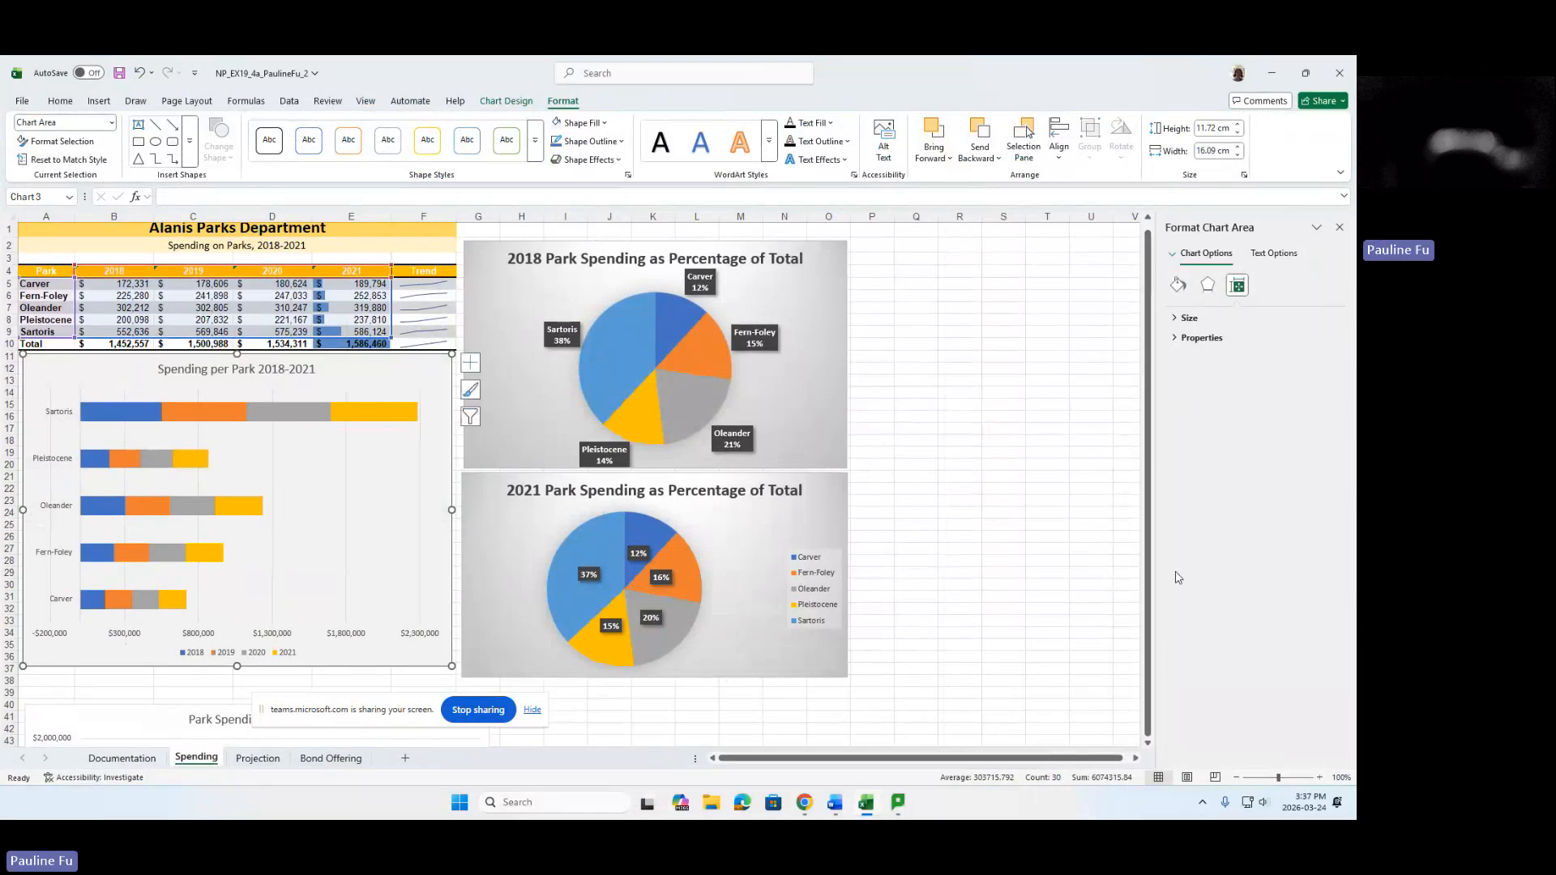
scroll(1148, 744, down, 5)
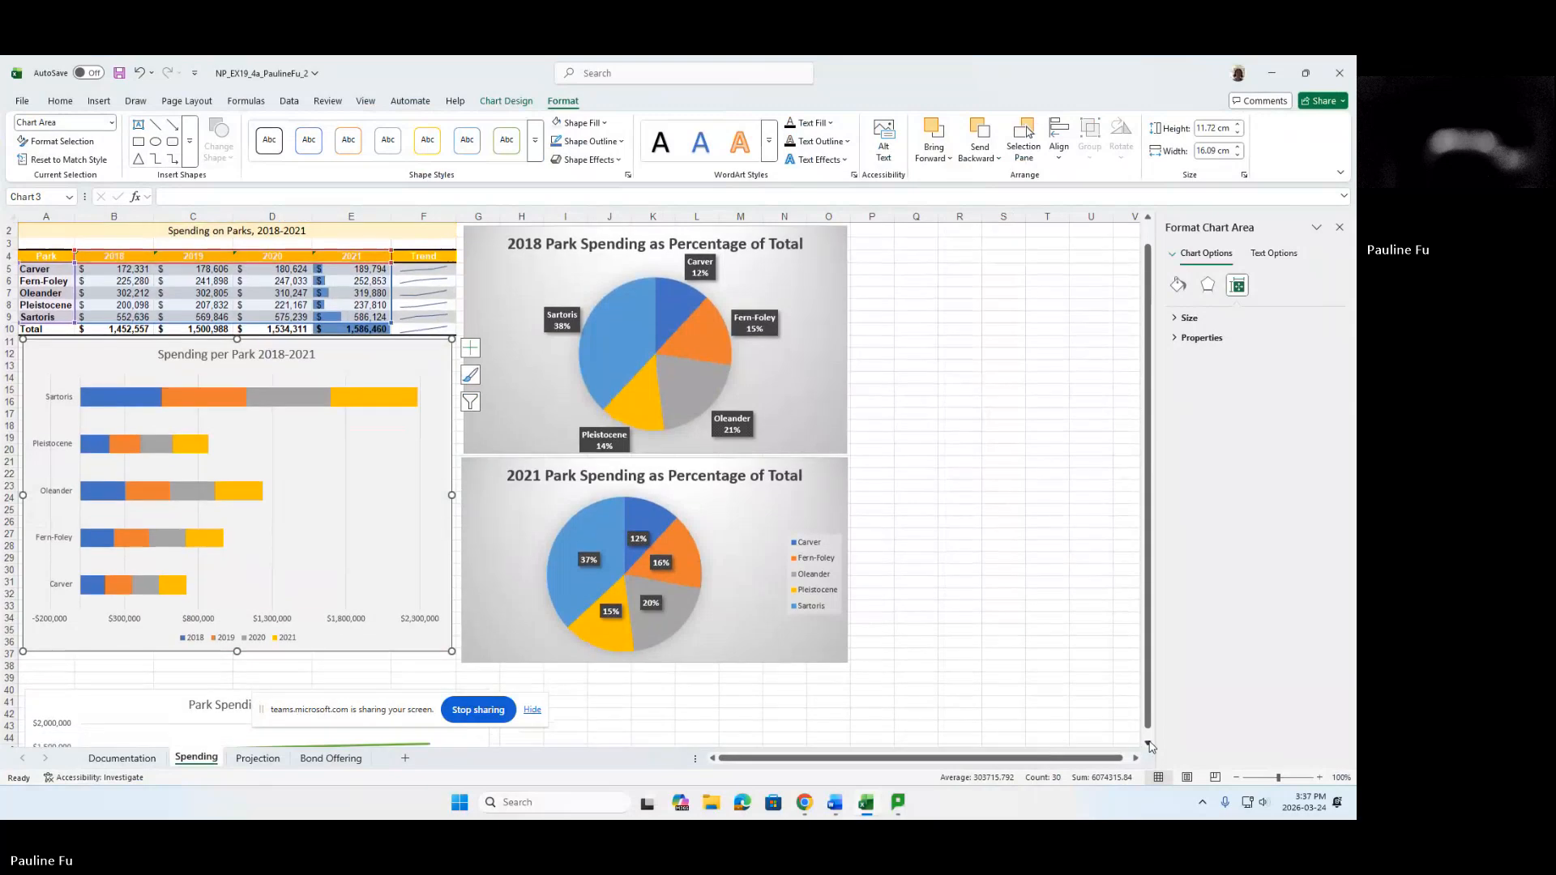
scroll(1150, 746, down, 6)
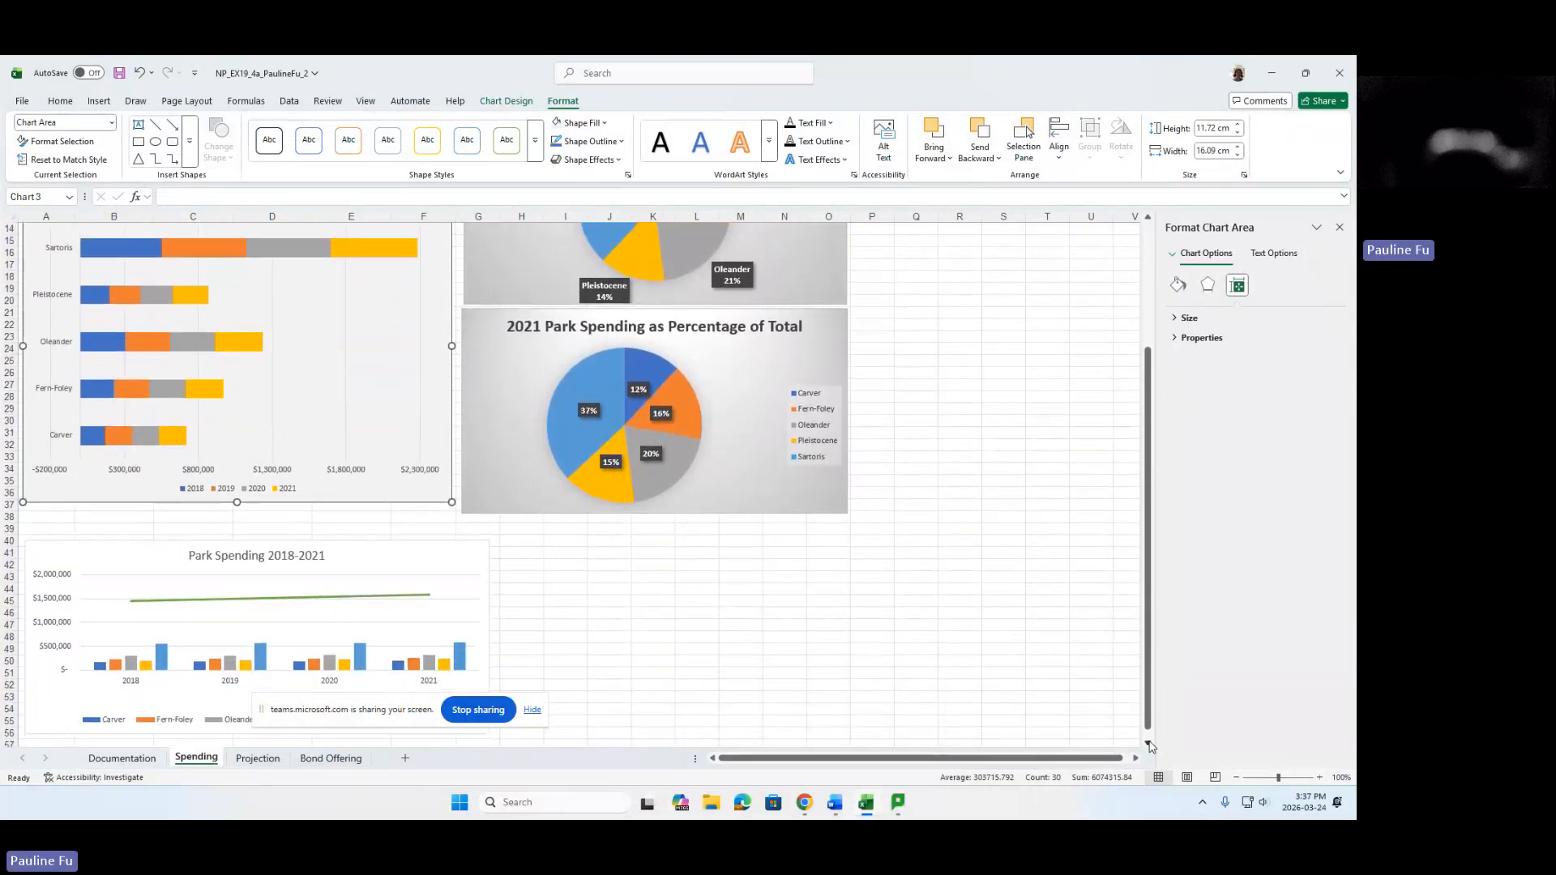
click(1149, 743)
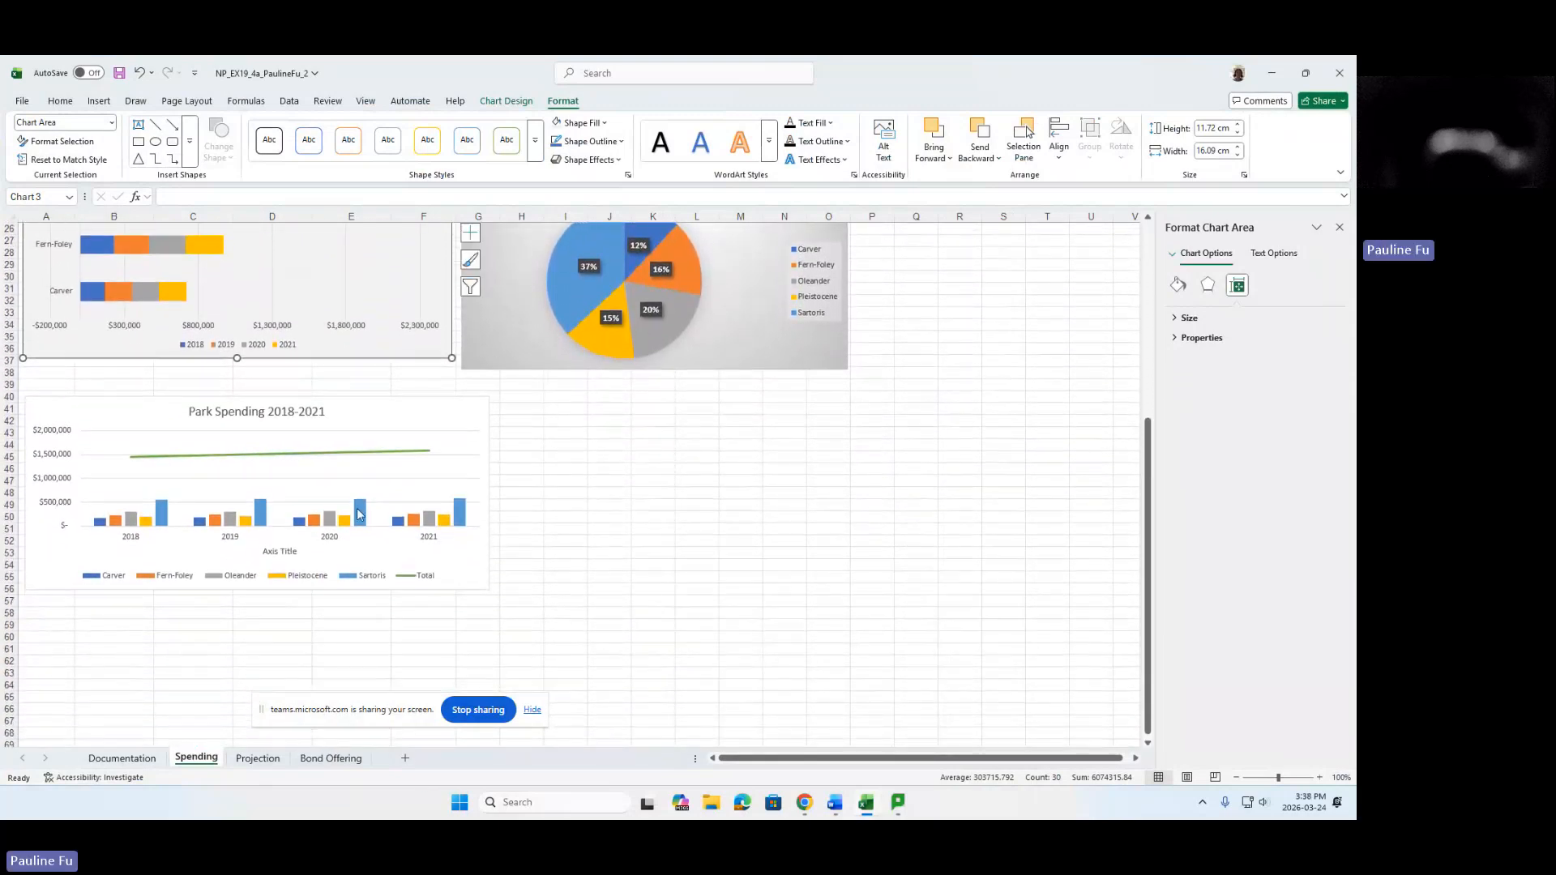
click(99, 421)
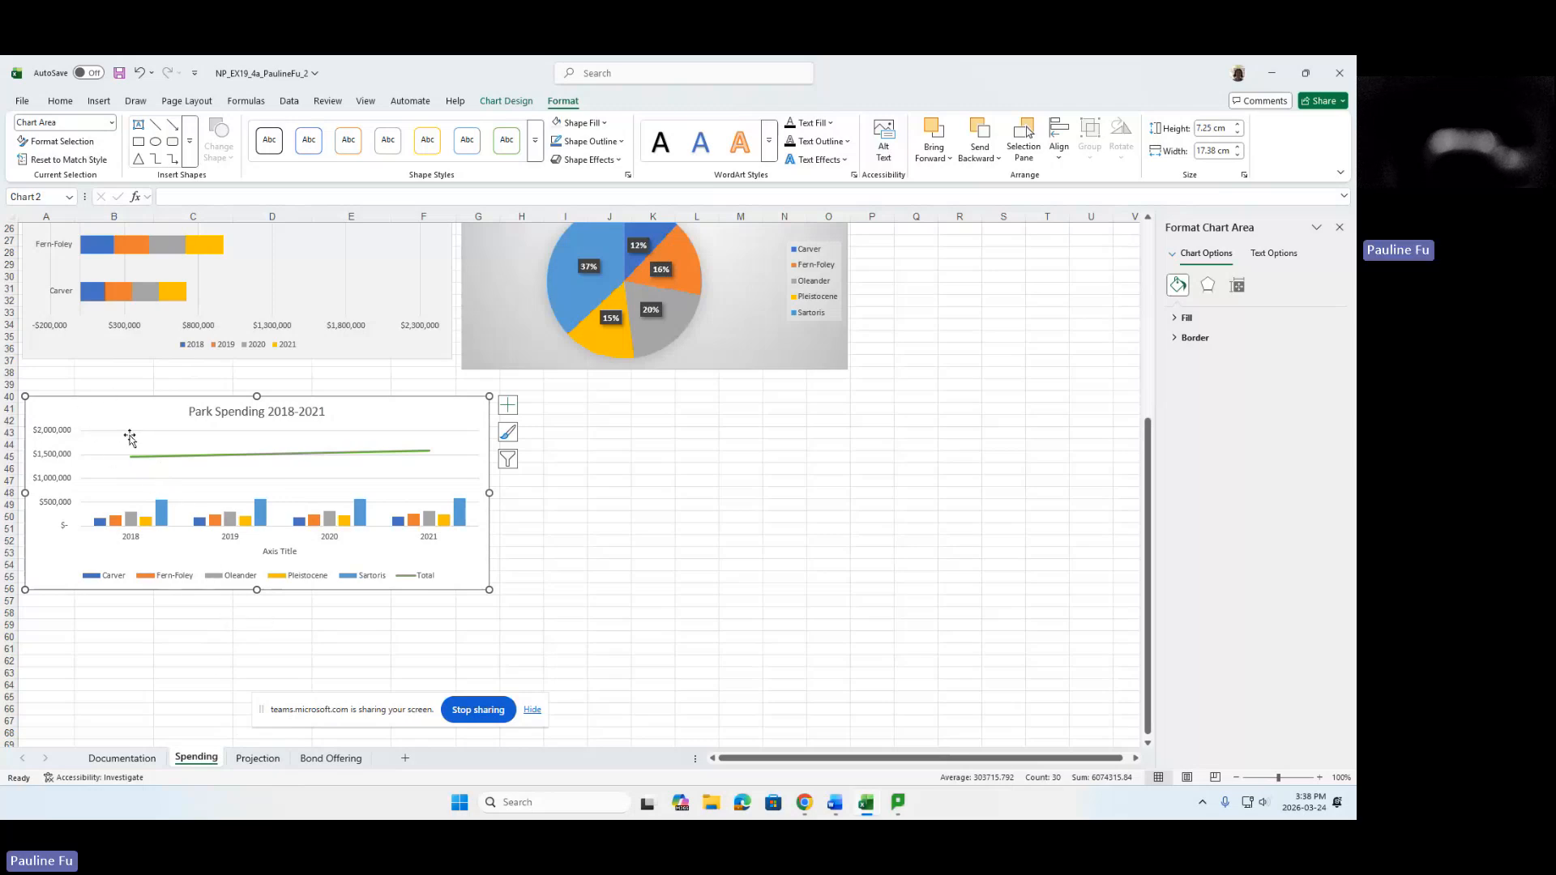
right_click(115, 415)
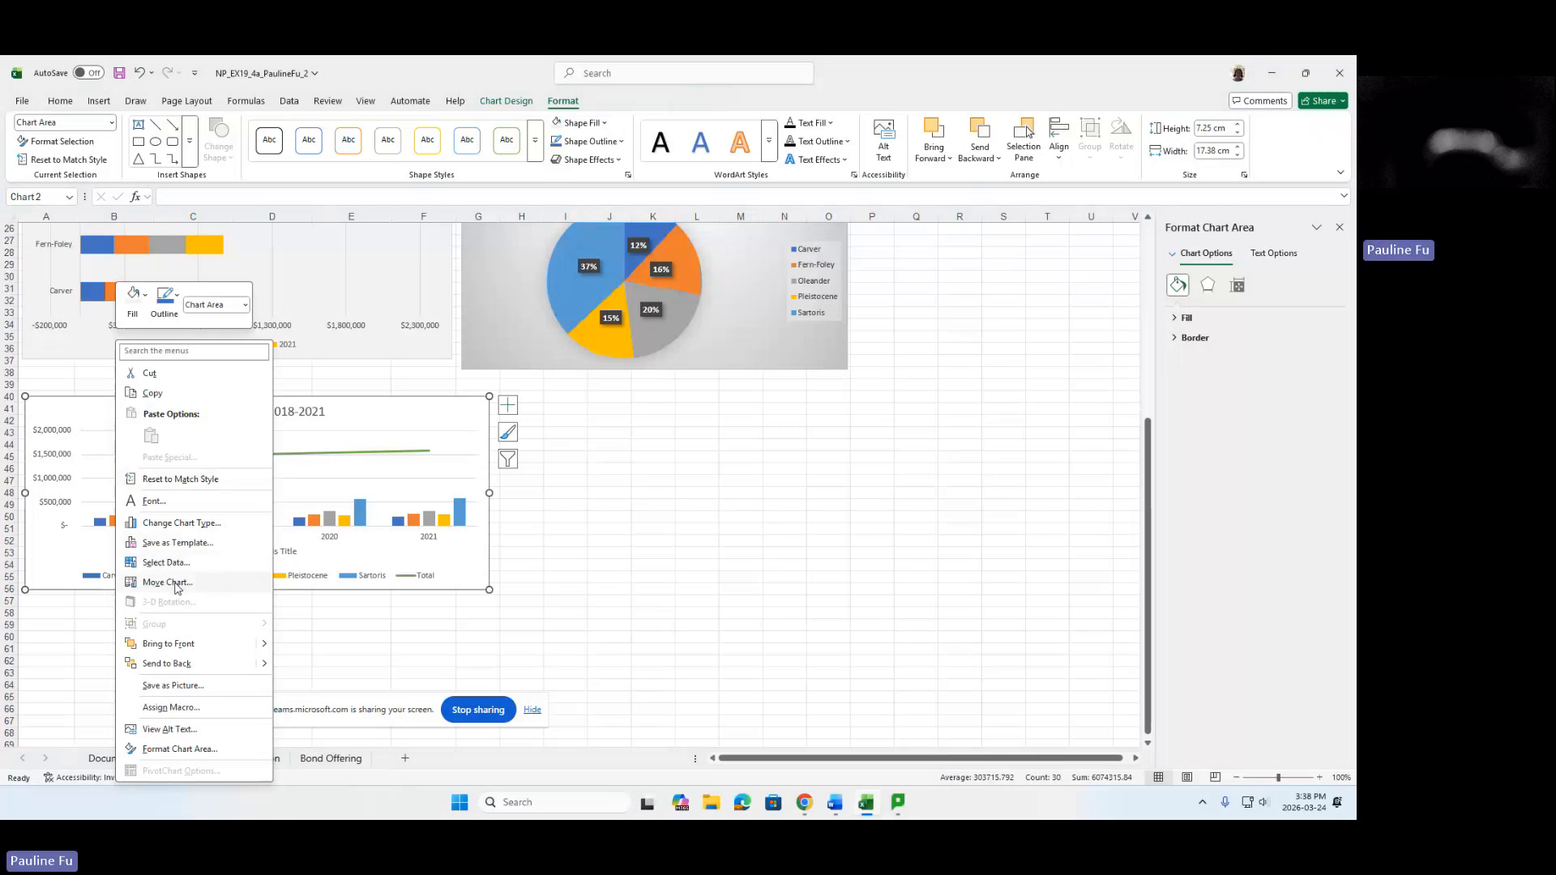
click(168, 583)
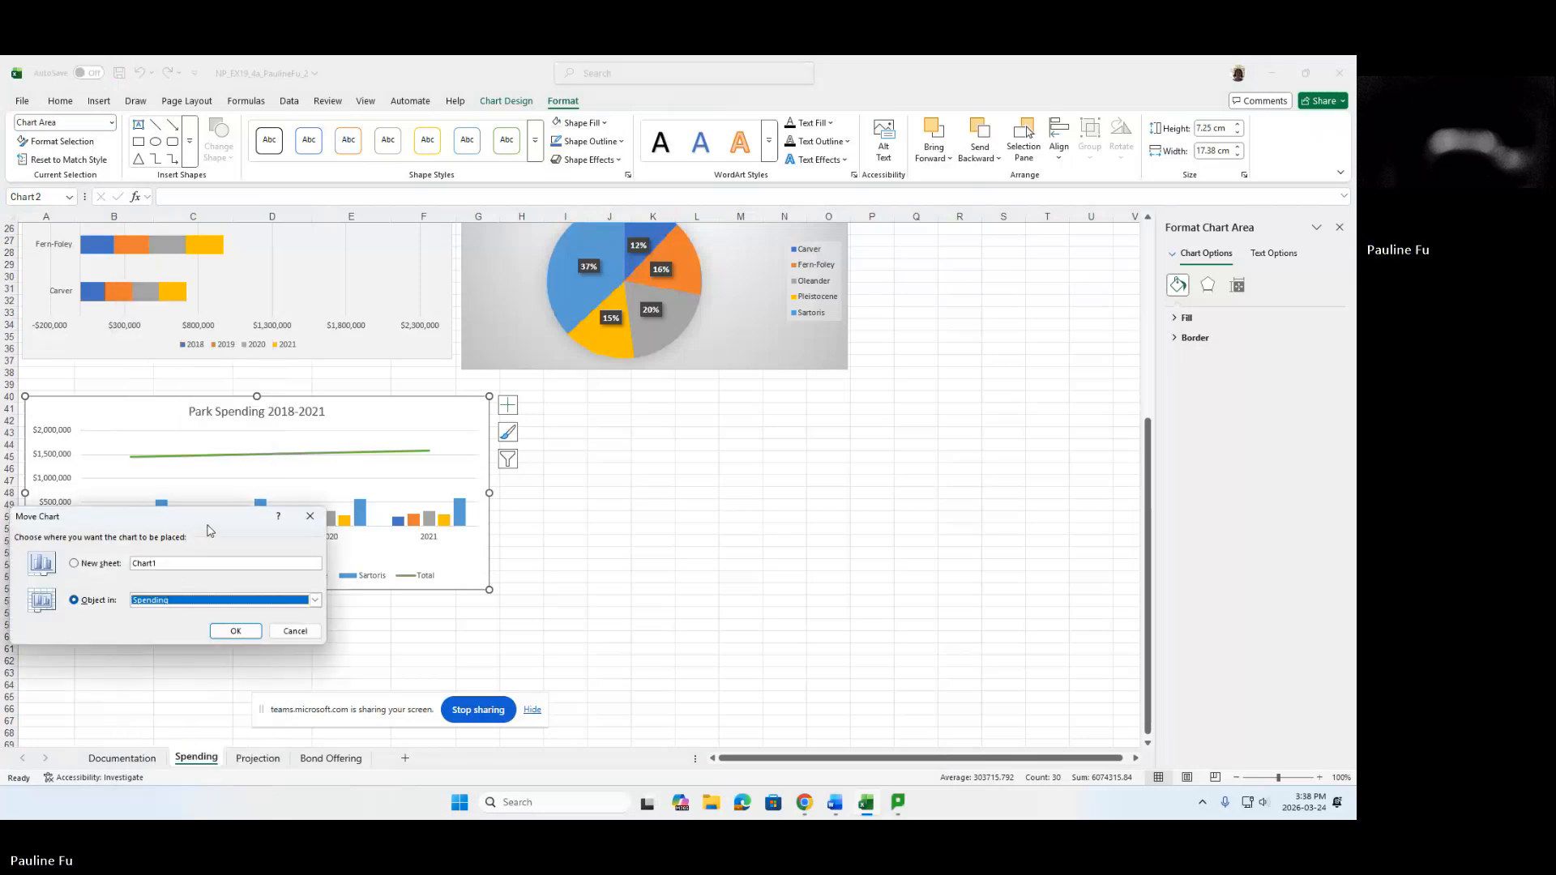
drag(209, 531, 815, 465)
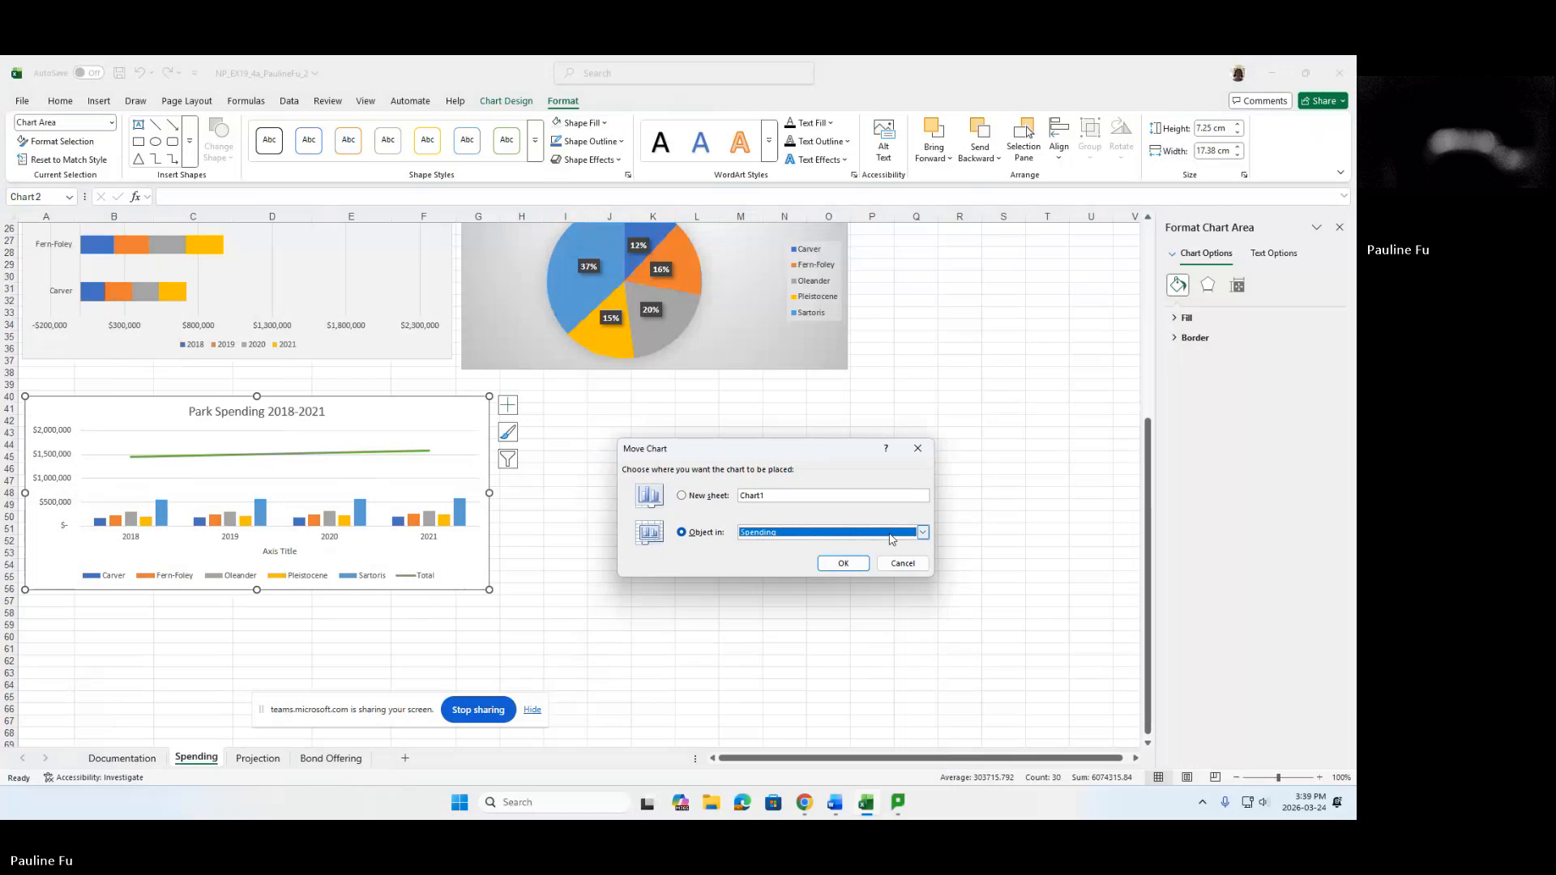
click(923, 533)
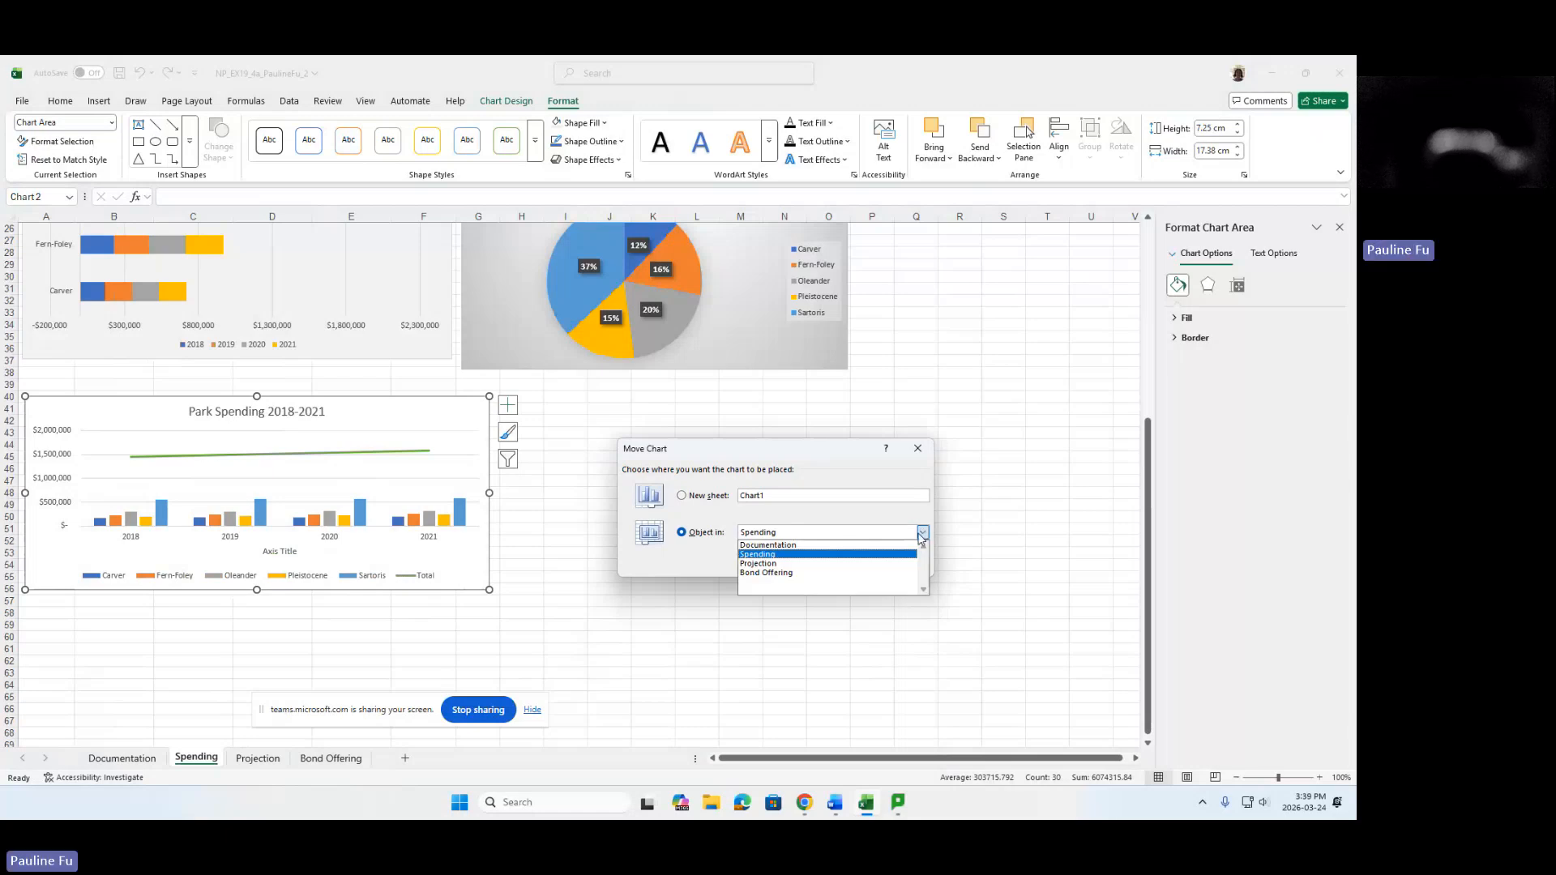
click(781, 565)
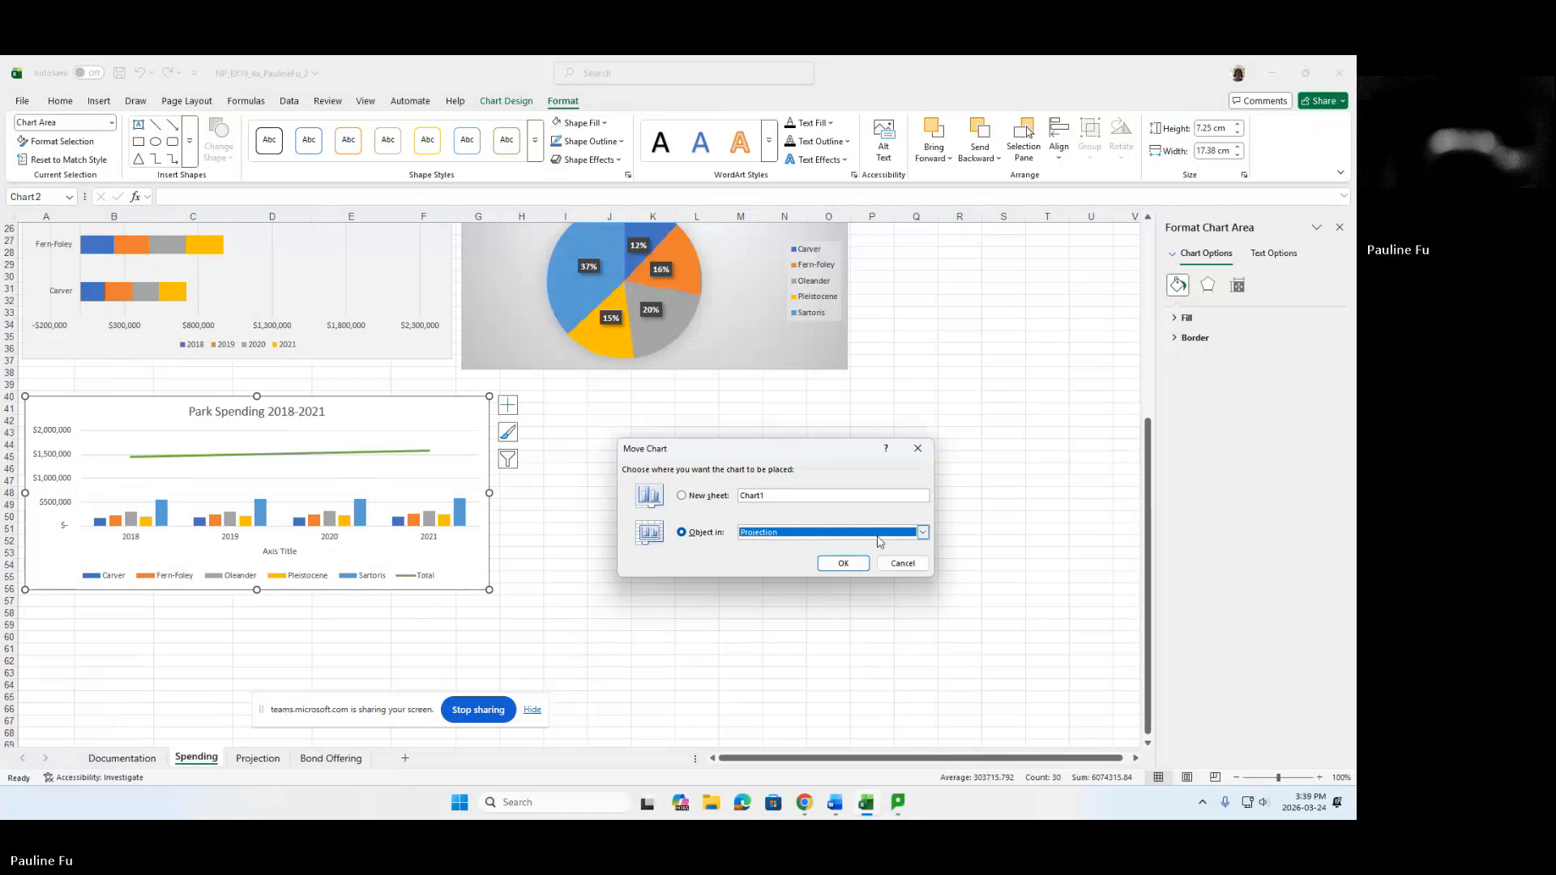
click(842, 565)
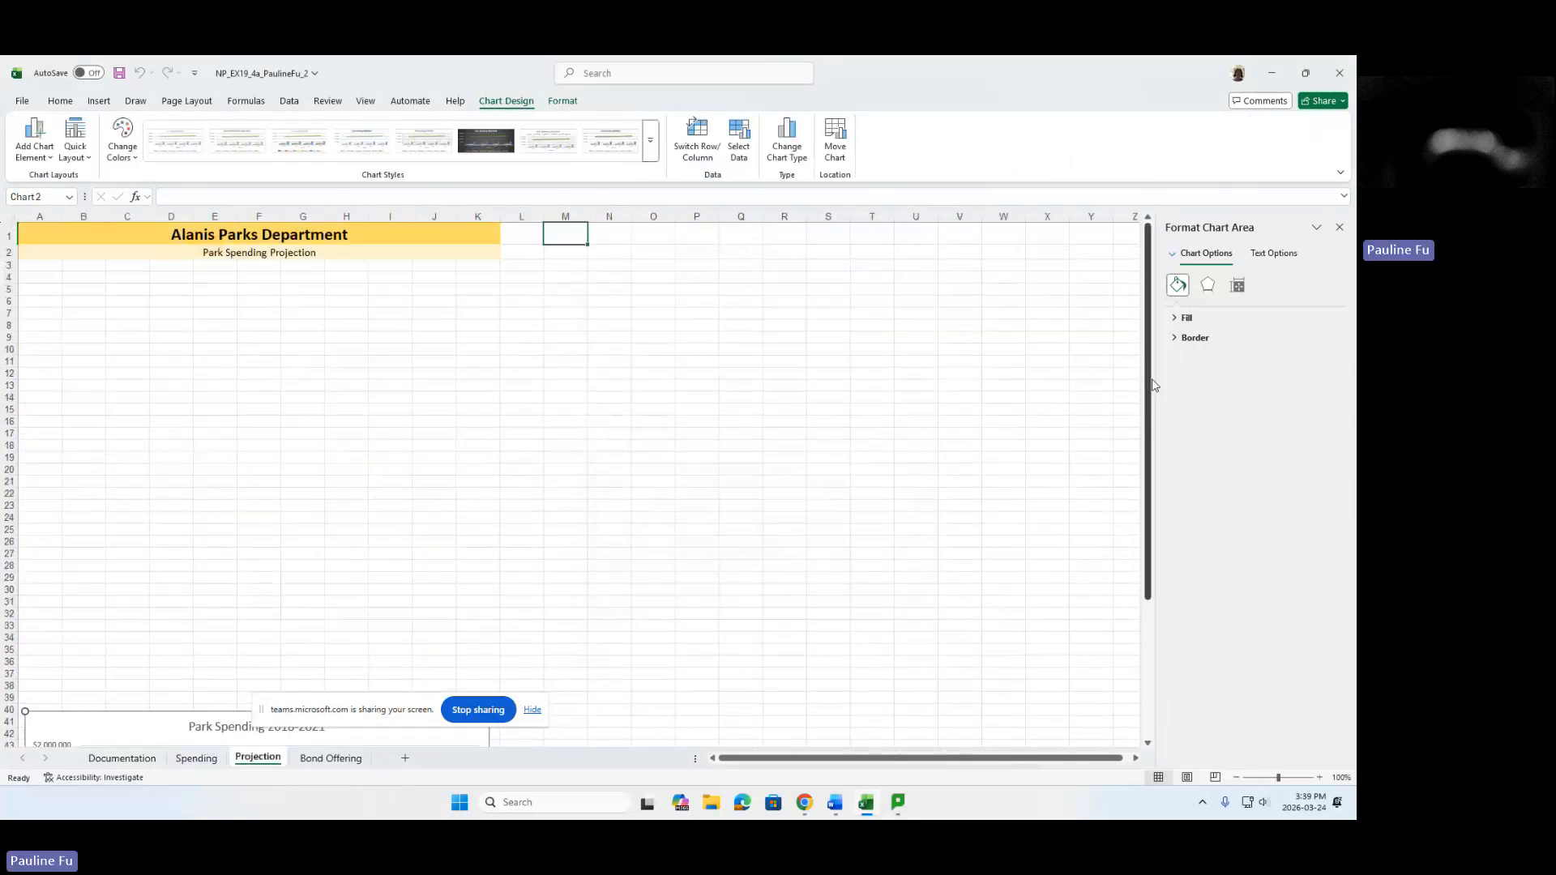
Reposition and resize the combo chart on the Projection worksheet so it spans from cell A4 to cell K22.
drag(891, 760, 831, 762)
drag(1148, 370, 1144, 620)
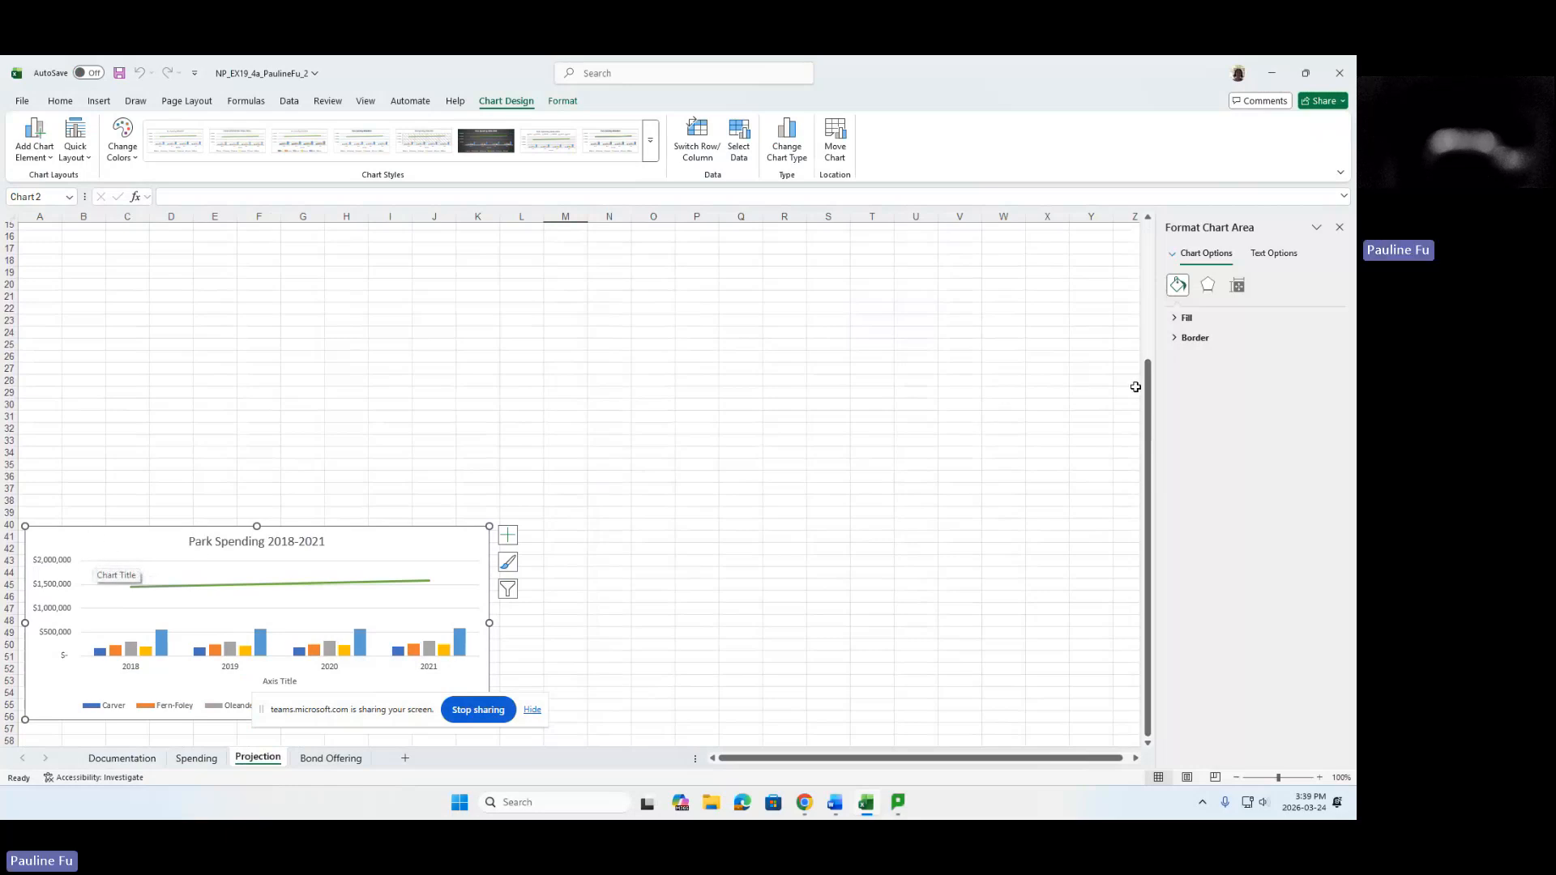
mouse_move(1146, 387)
mouse_down()
mouse_move(1140, 239)
mouse_move(1146, 389)
mouse_up()
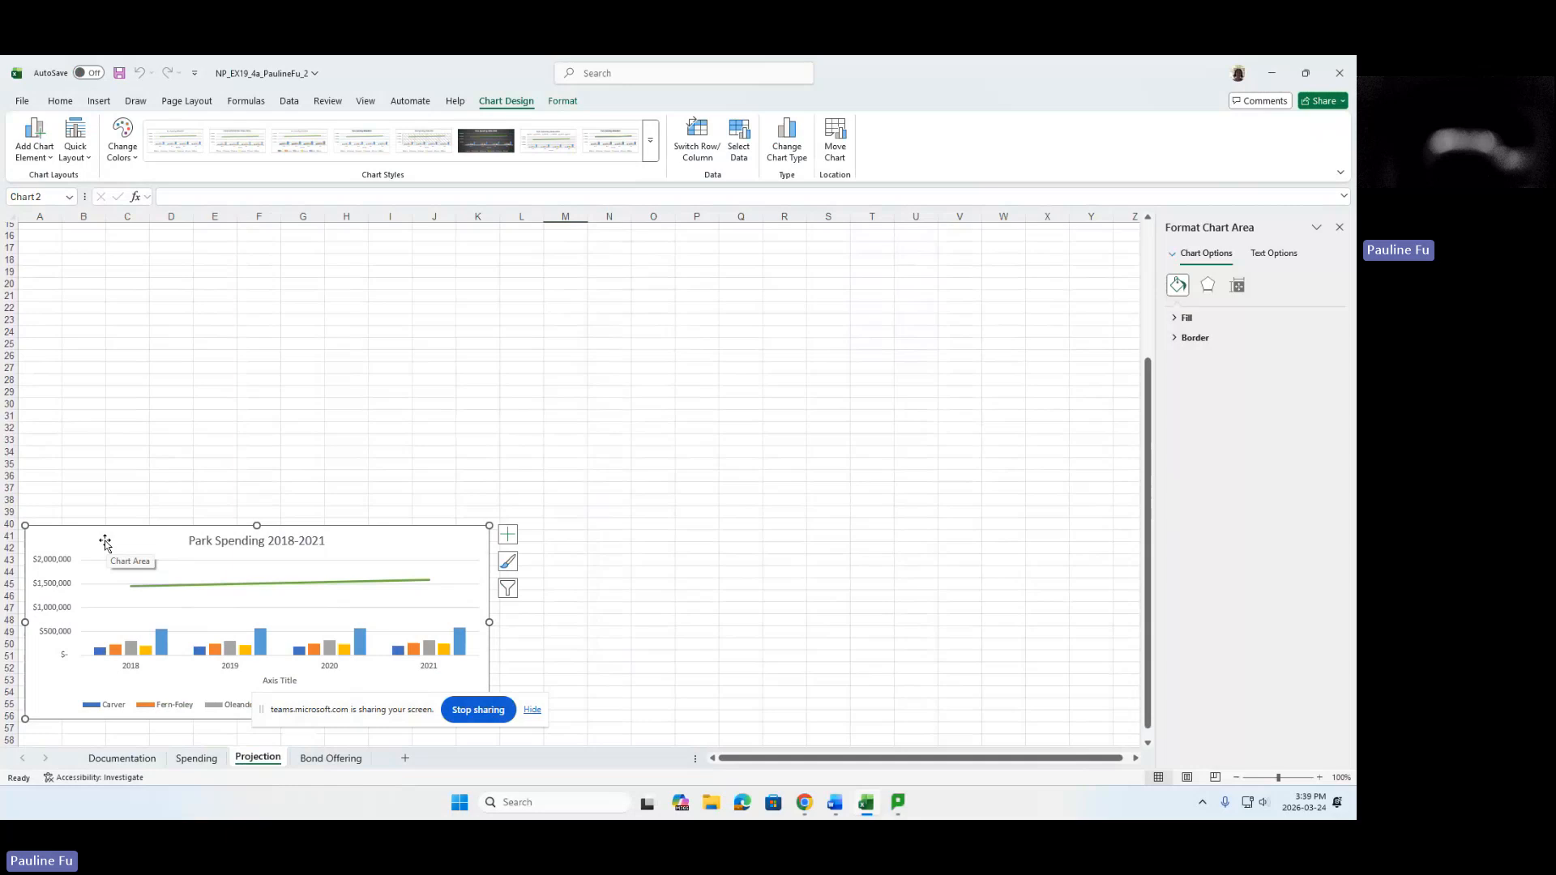
drag(46, 538, 43, 263)
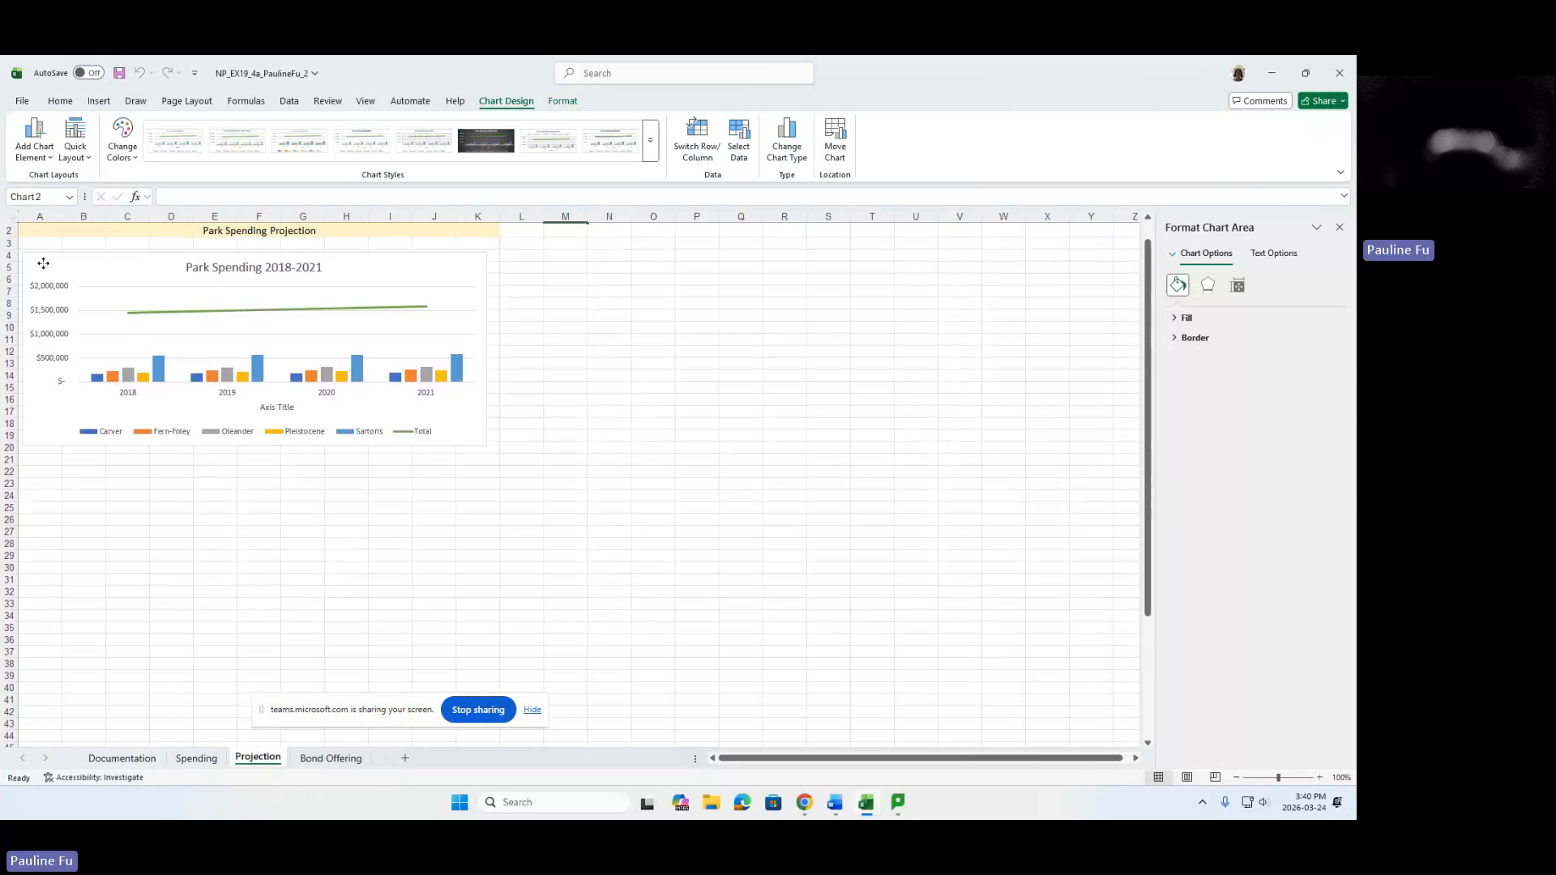
drag(43, 264, 43, 263)
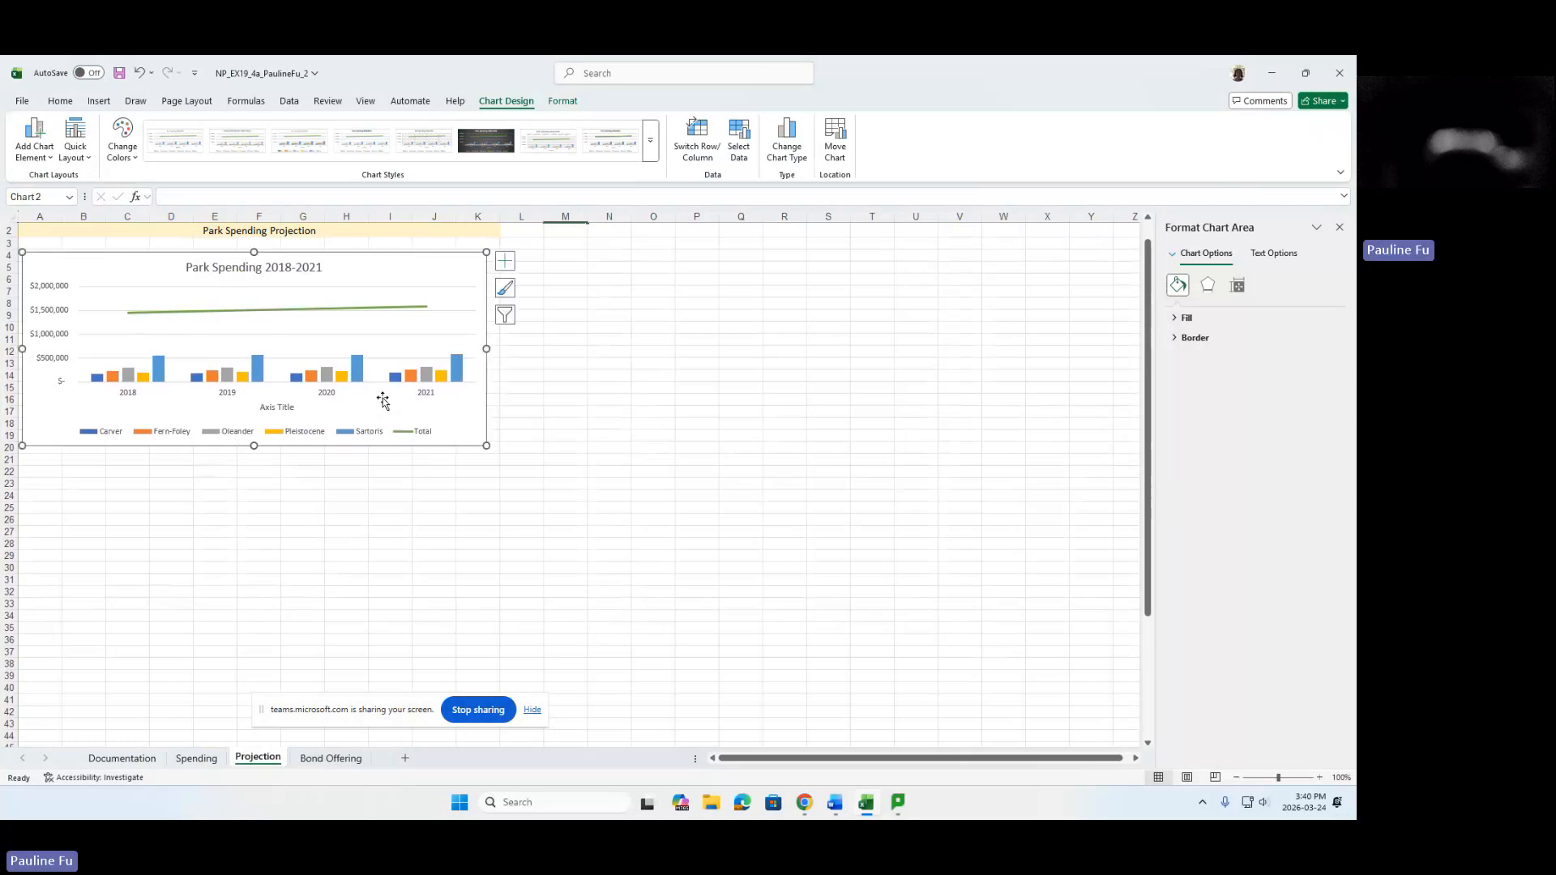
drag(486, 446, 497, 471)
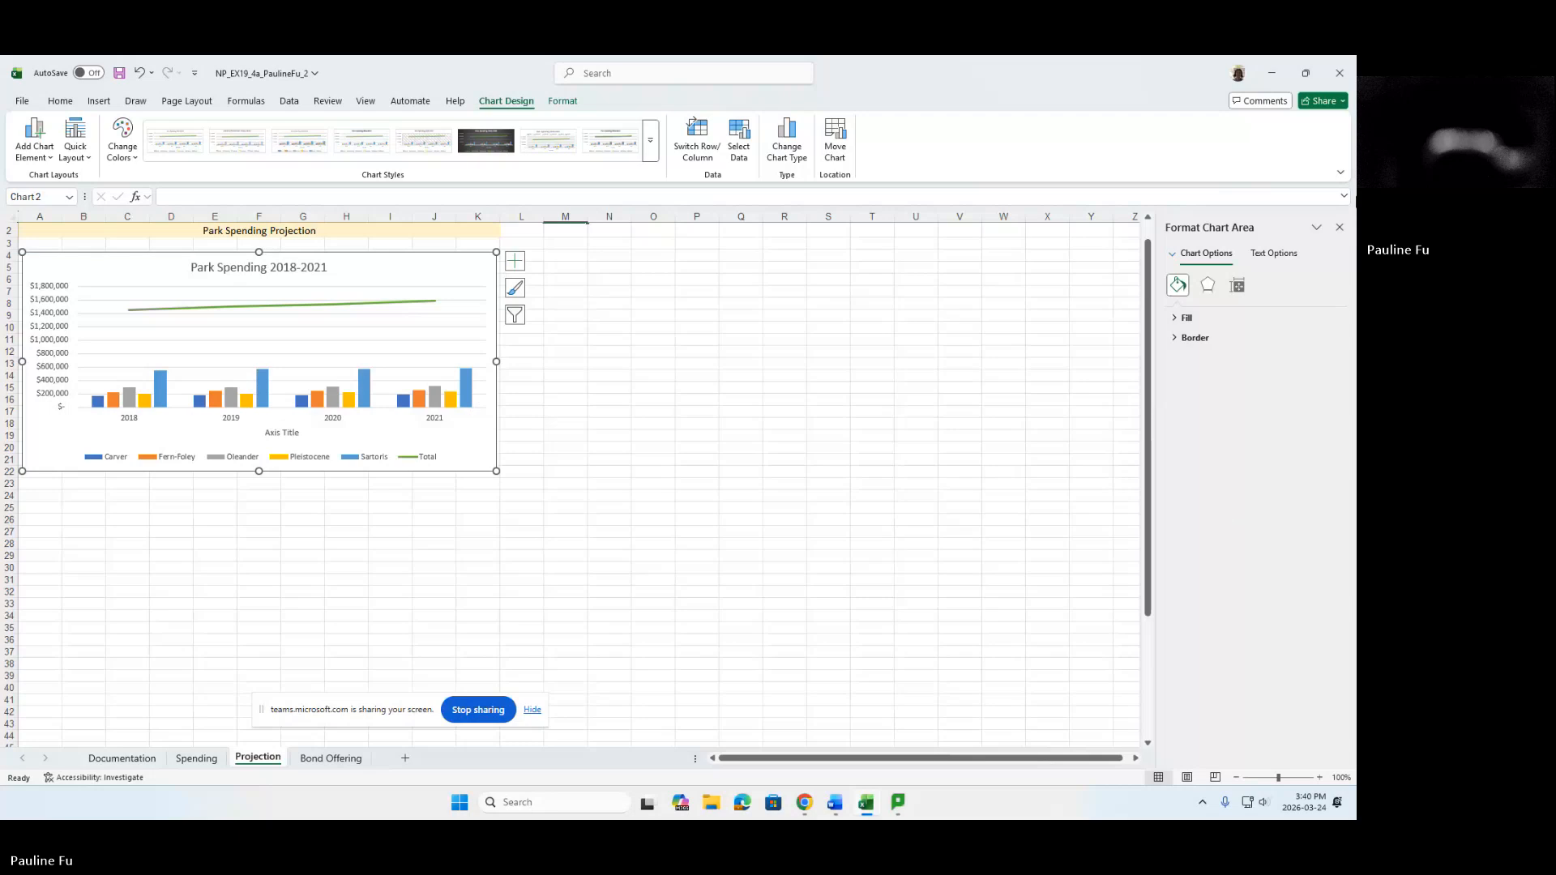
Place the workbook beside the Word instructions and highlight steps 10 and 10a about the combo chart's Monochromatic Palette 4 color scheme.
click(1305, 75)
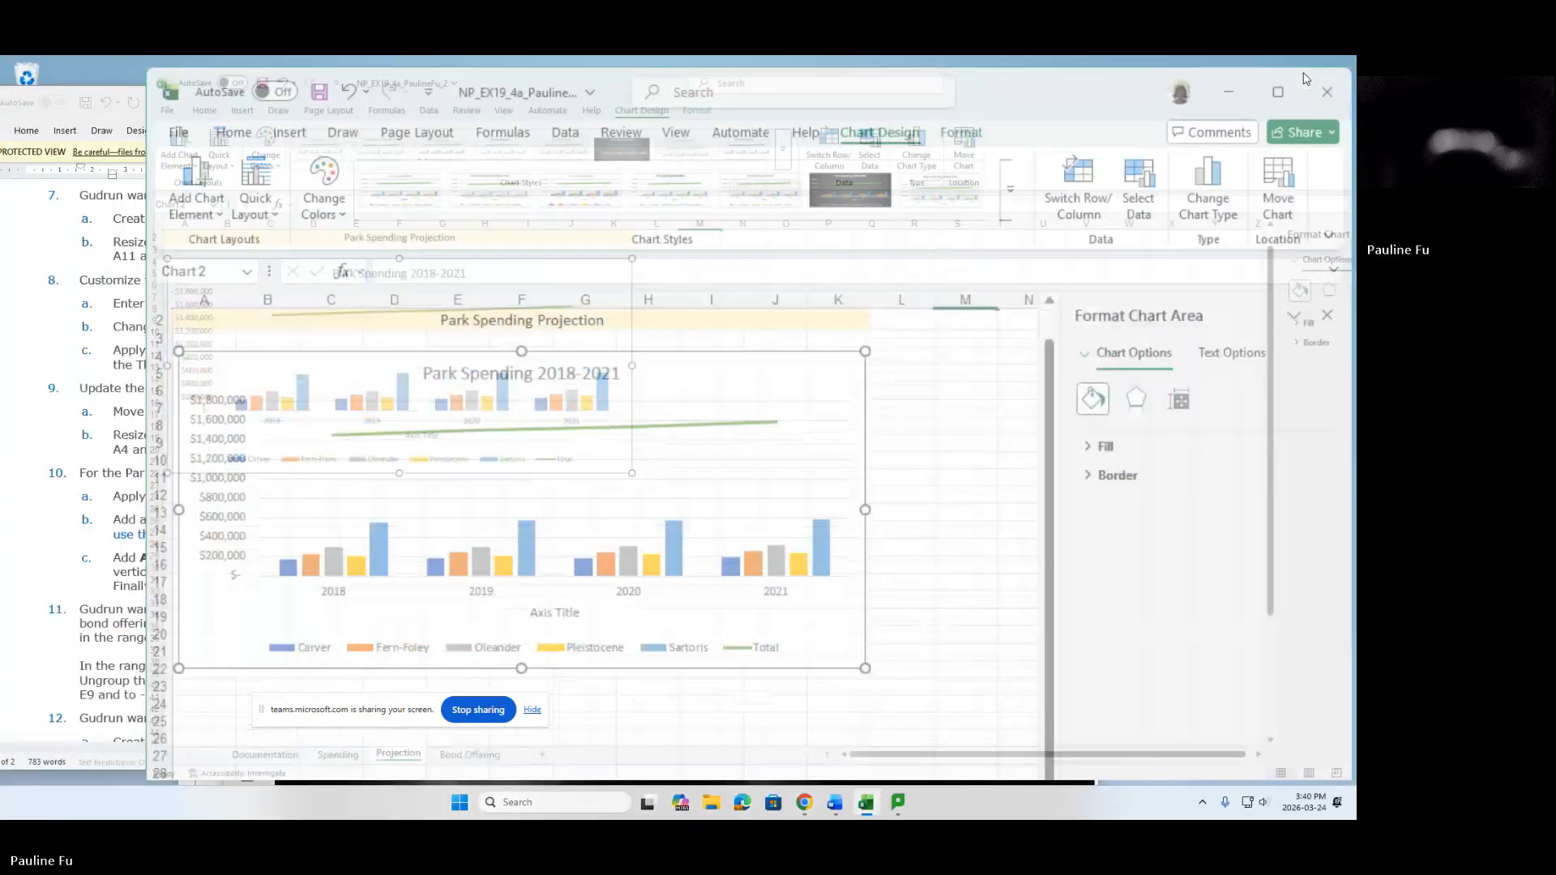
drag(1110, 121, 1180, 116)
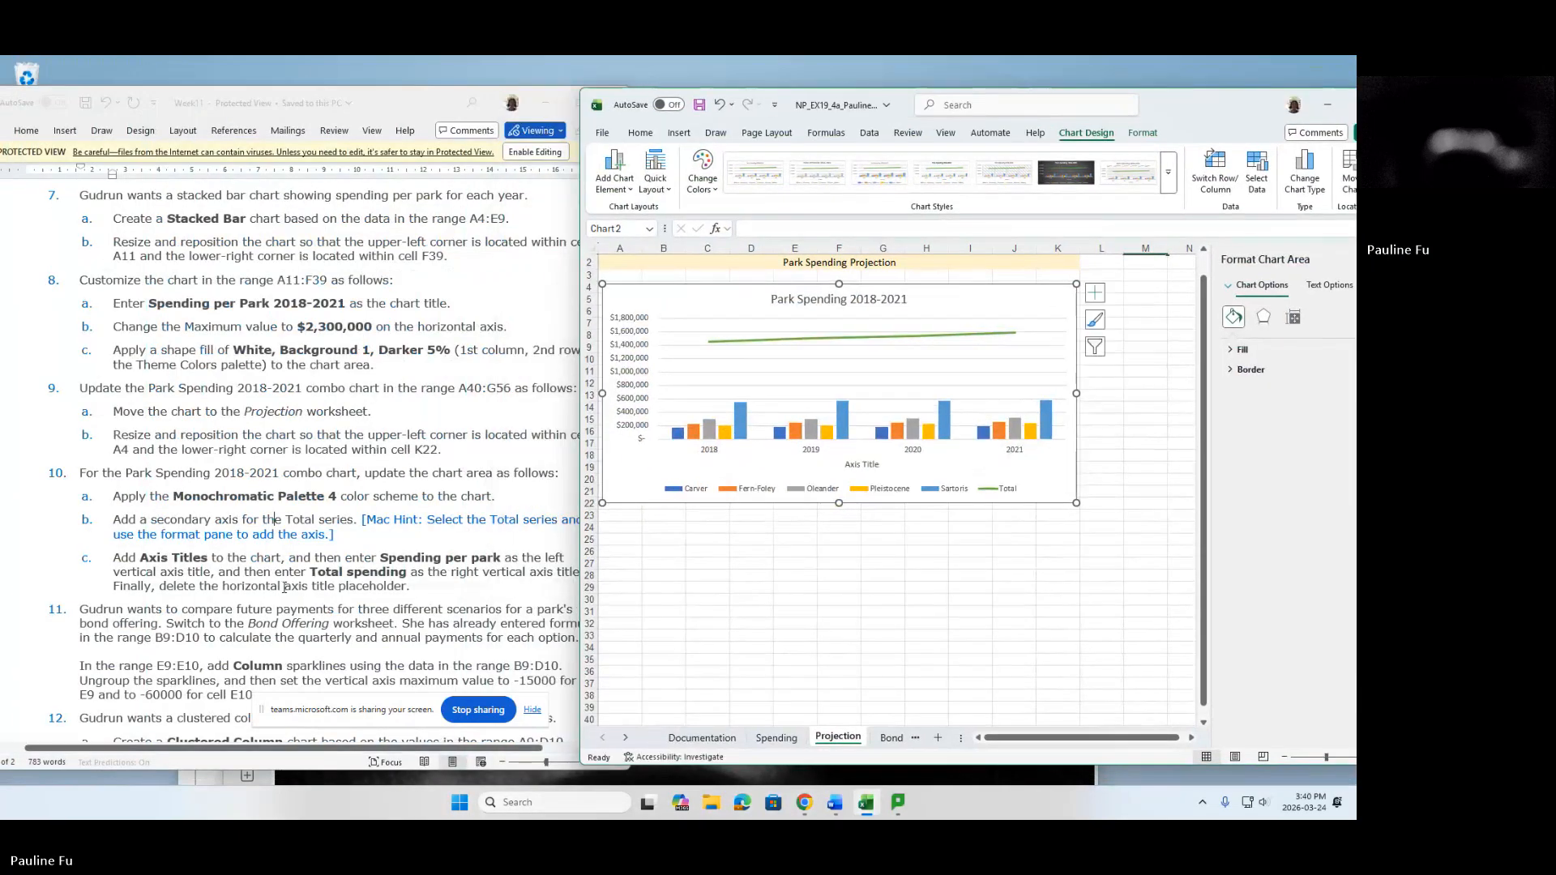
click(270, 535)
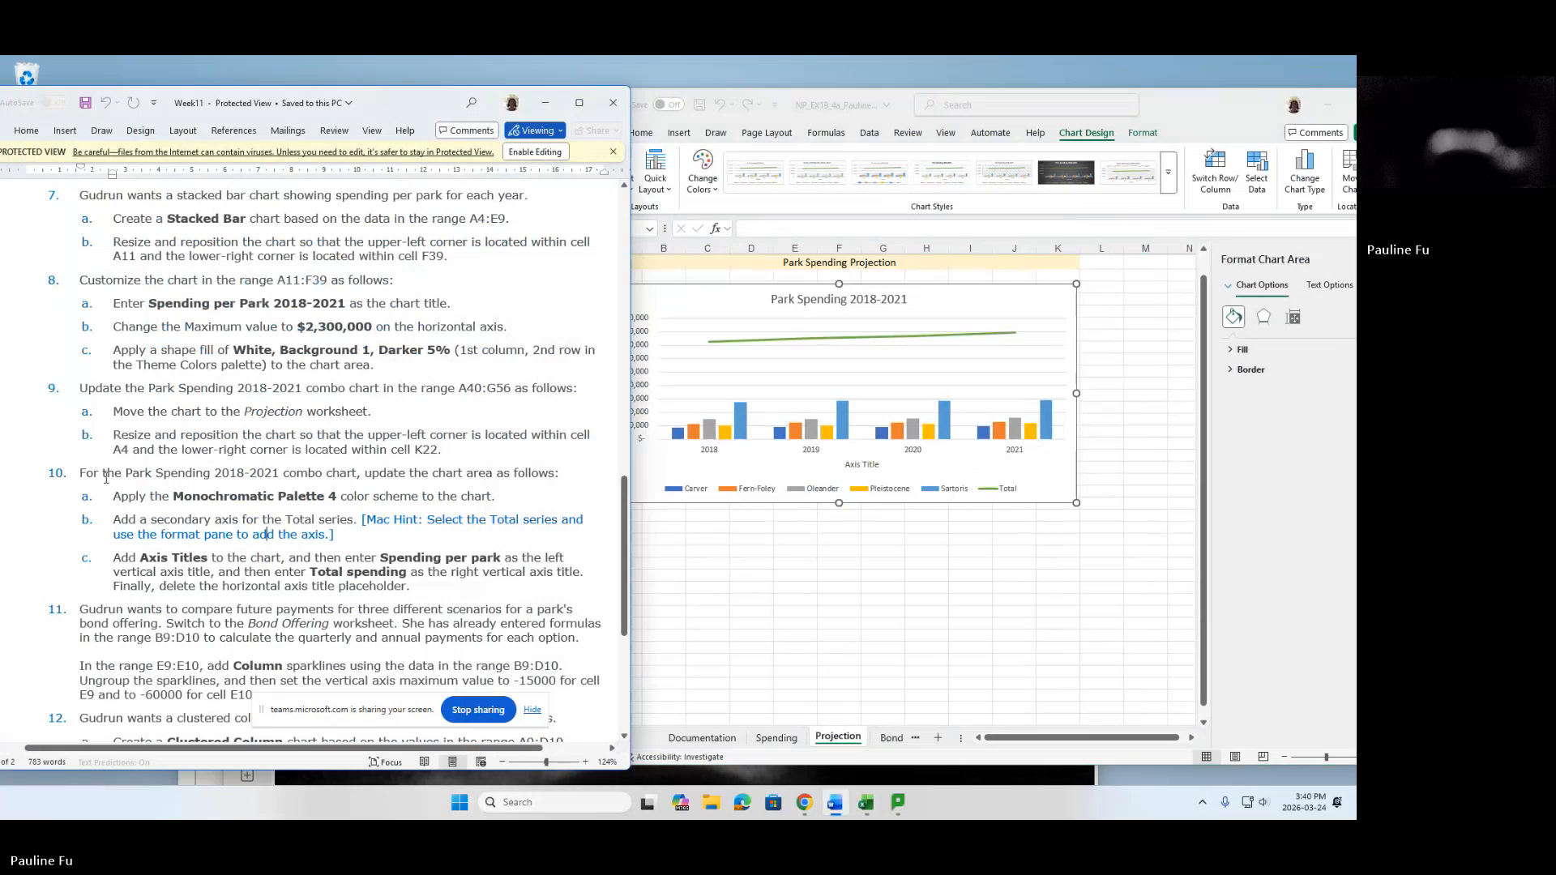
drag(105, 478, 322, 476)
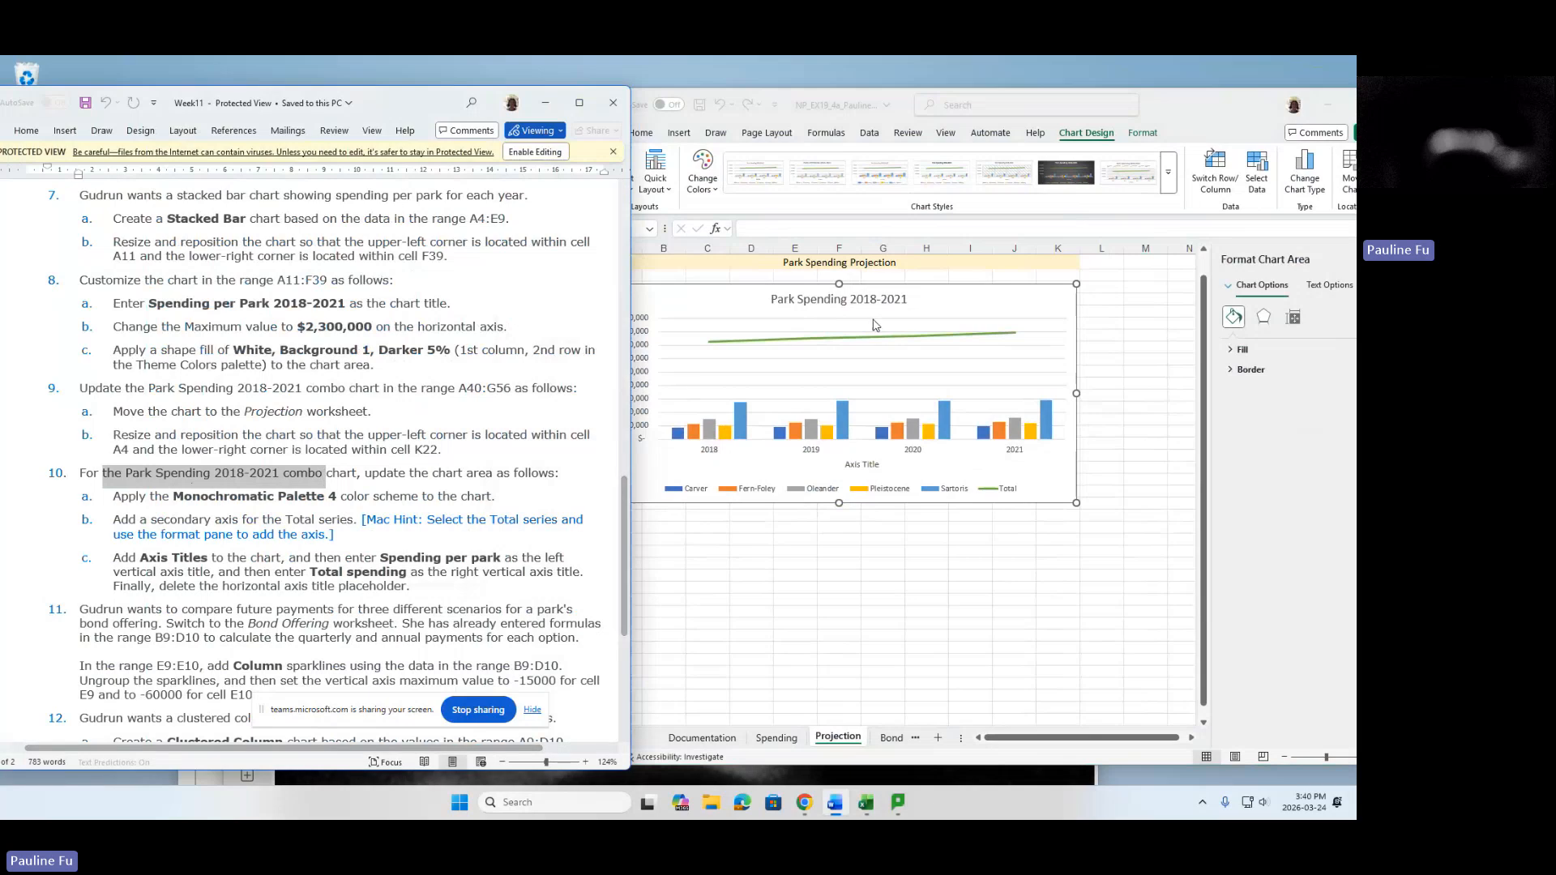
click(729, 304)
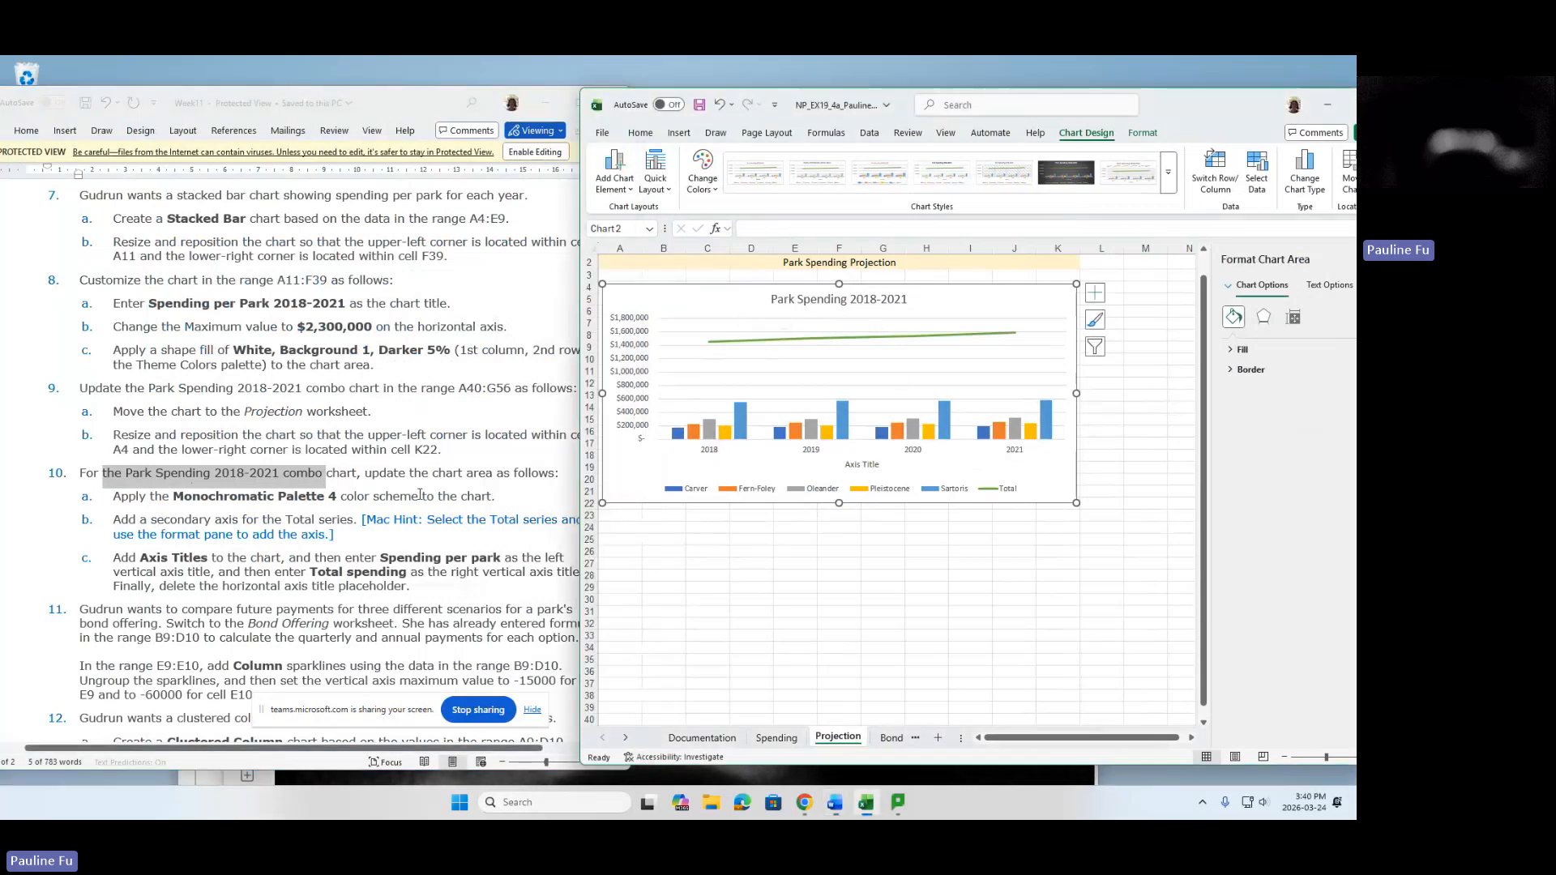
click(127, 496)
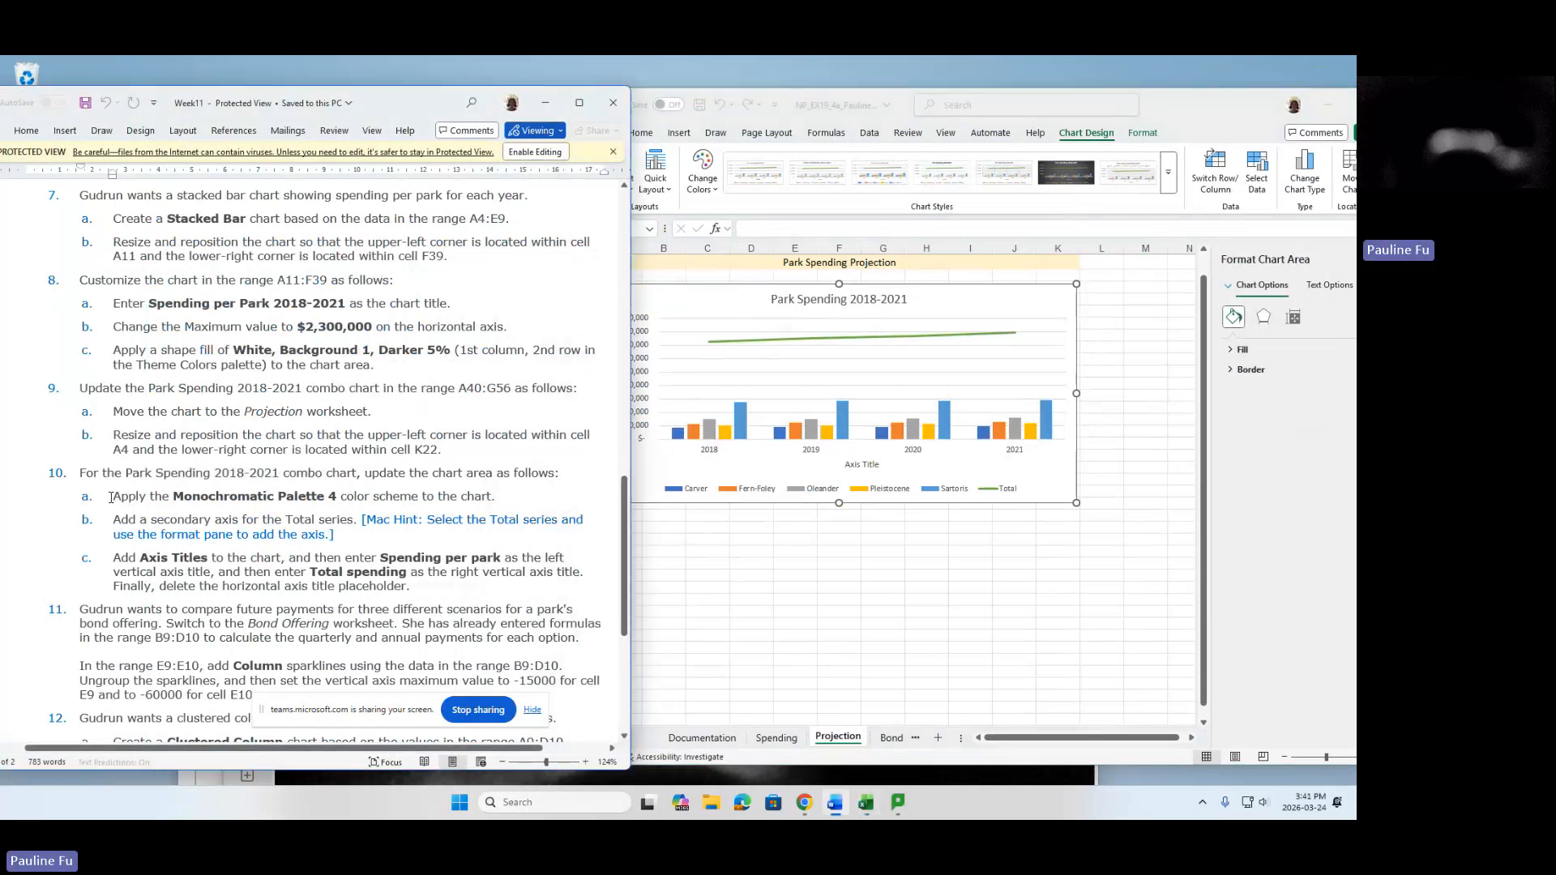
drag(112, 496, 177, 492)
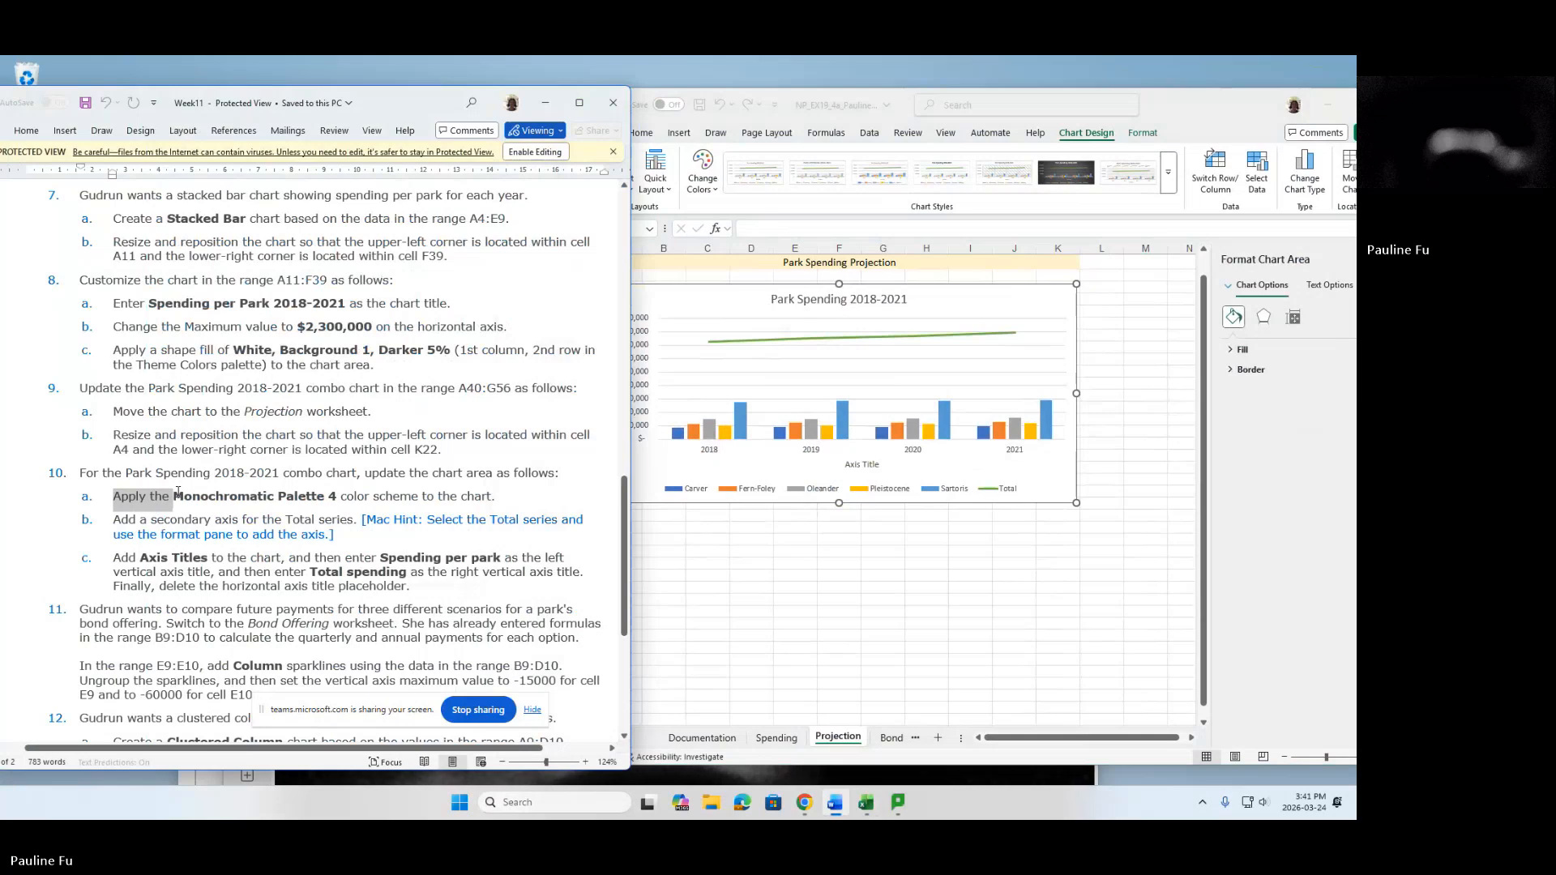
drag(177, 492, 504, 497)
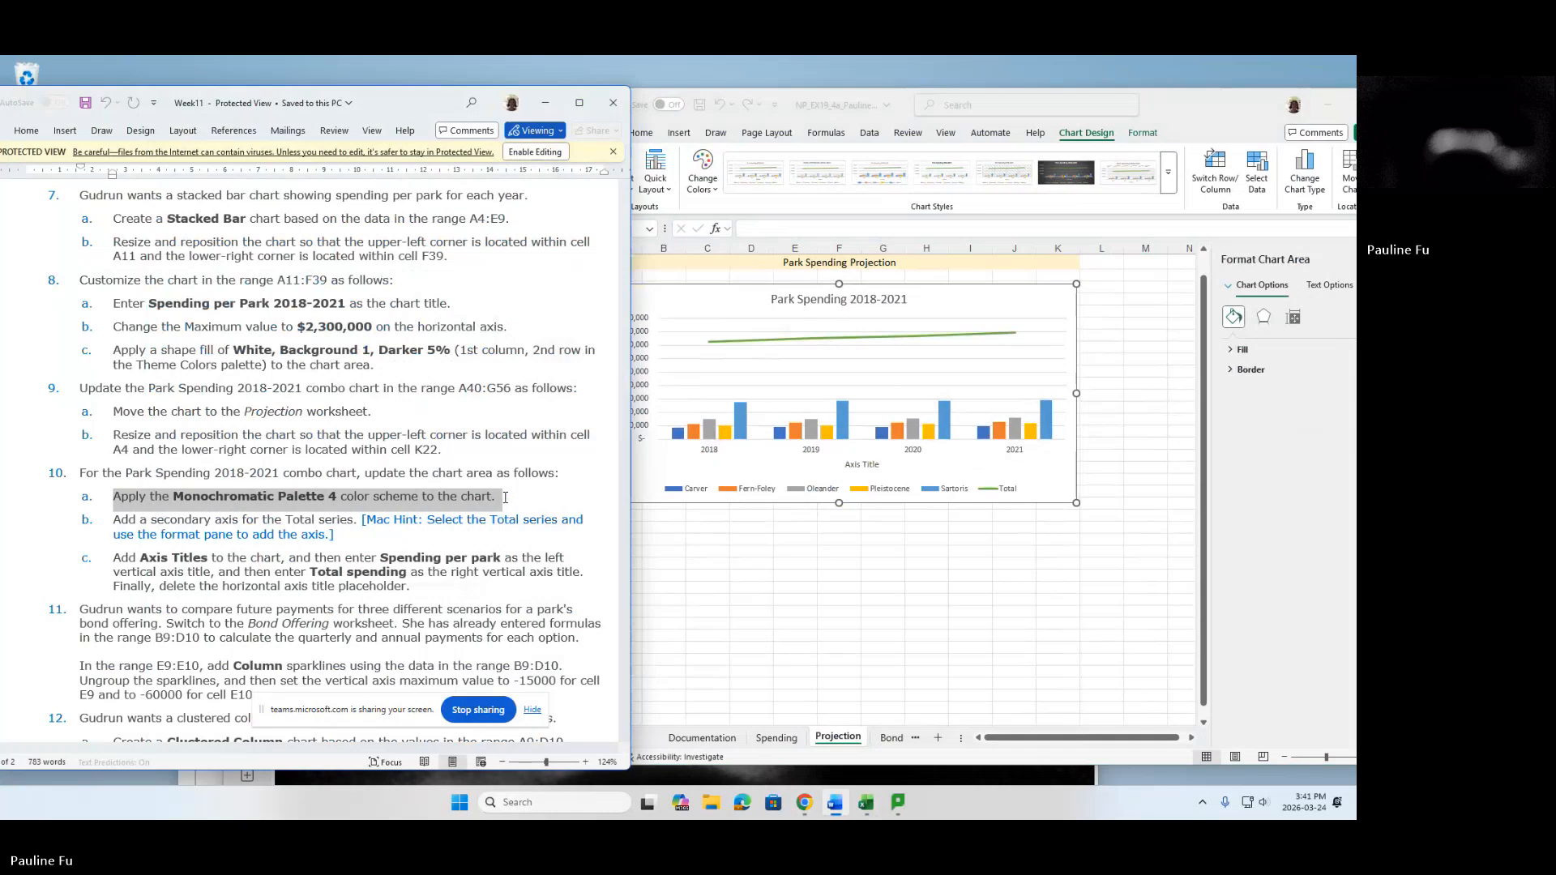
Return to the Excel workbook and apply the Monochromatic Palette 4 color scheme to the Park Spending 2018-2021 combo chart.
click(705, 294)
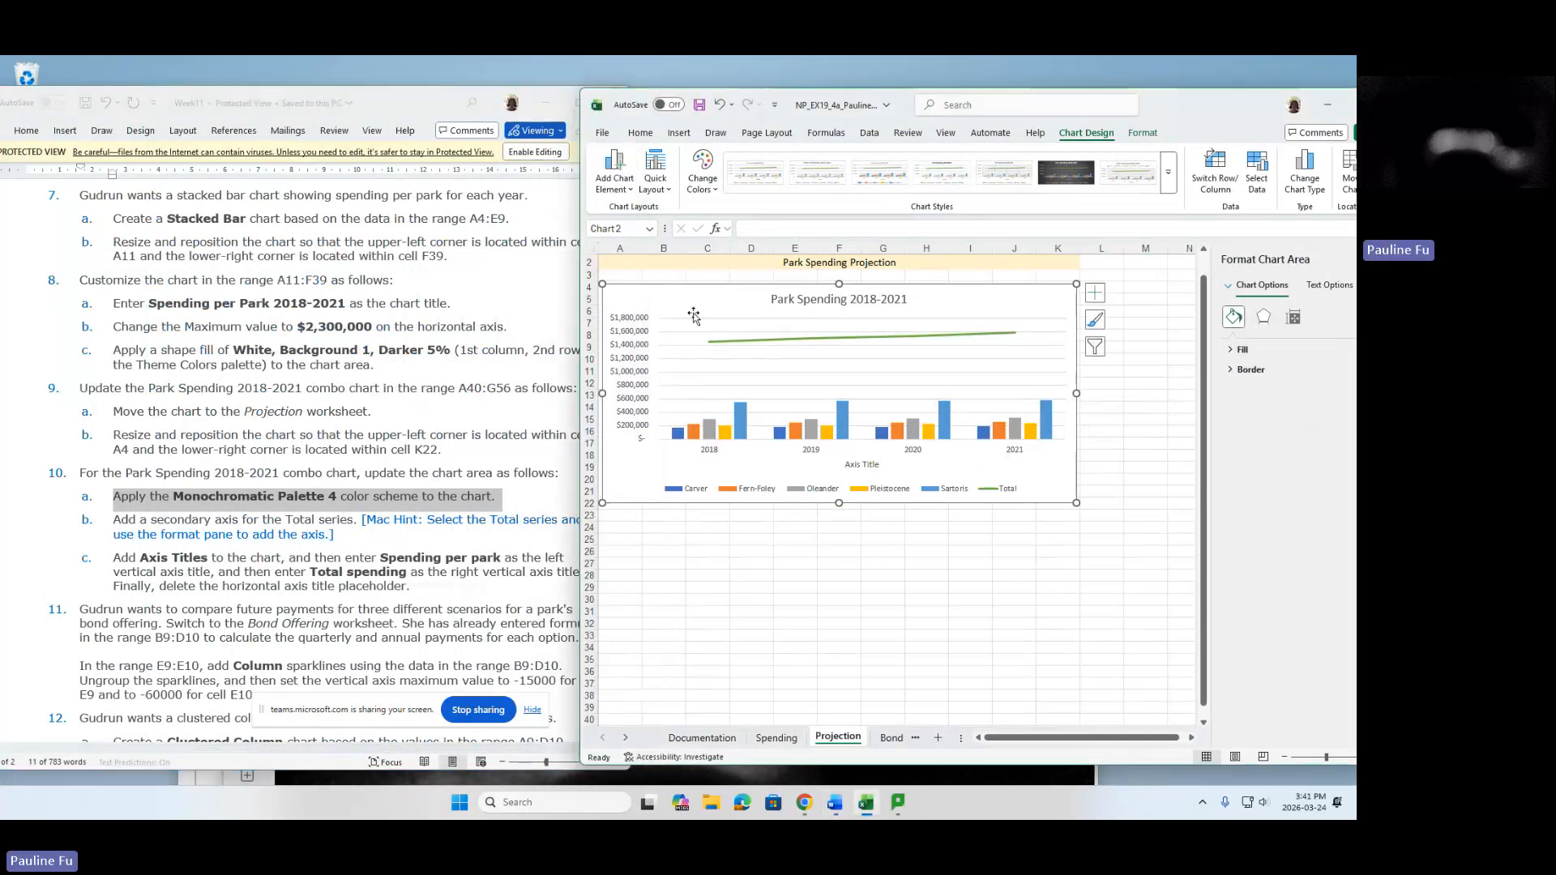
drag(1211, 118, 883, 132)
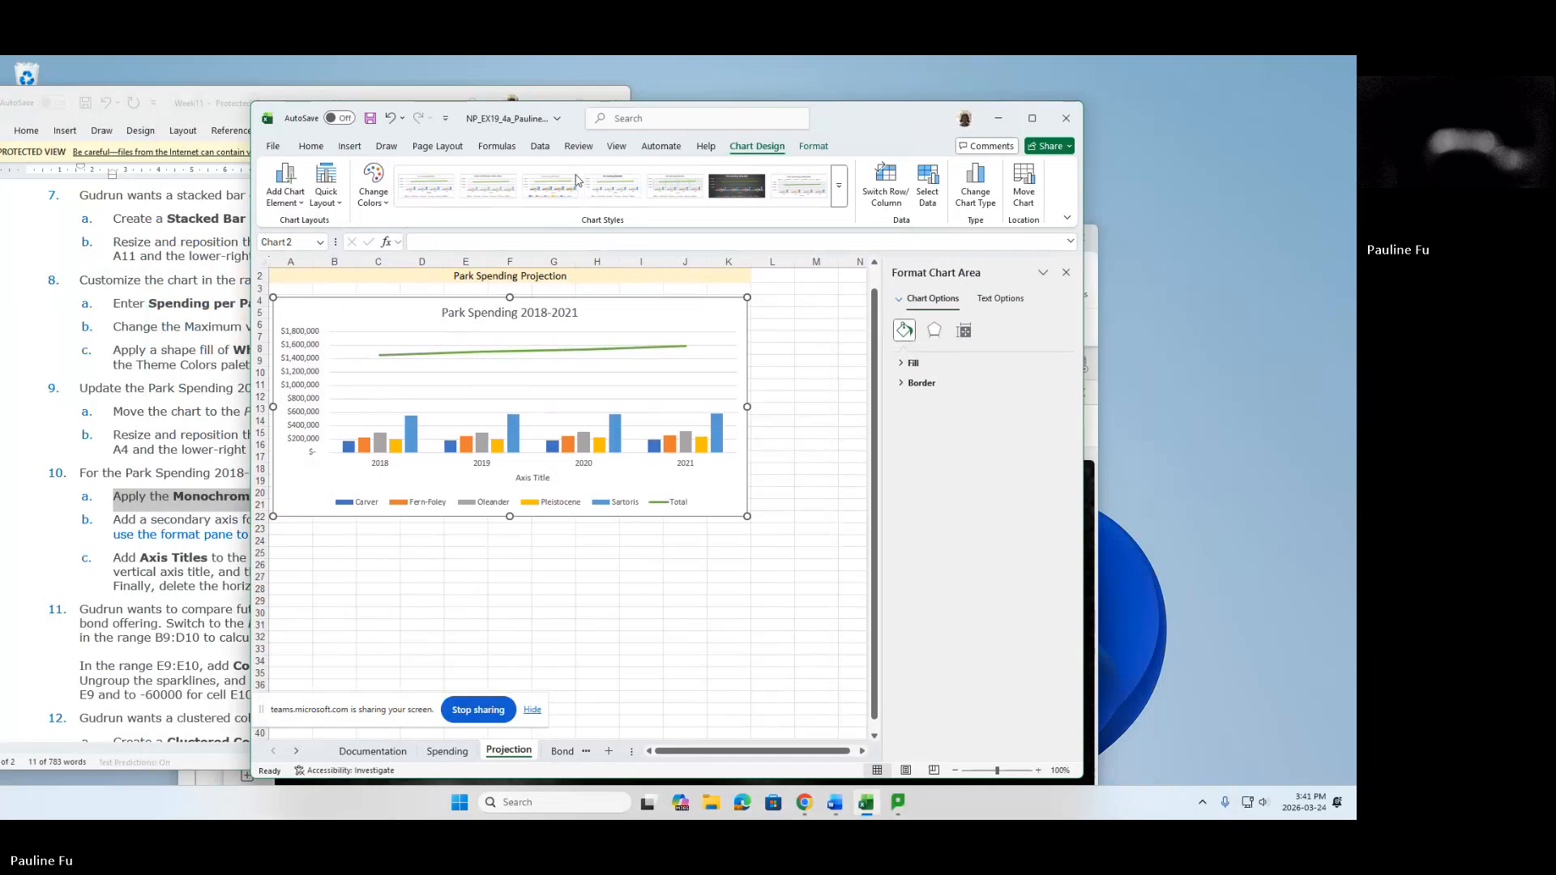
click(387, 207)
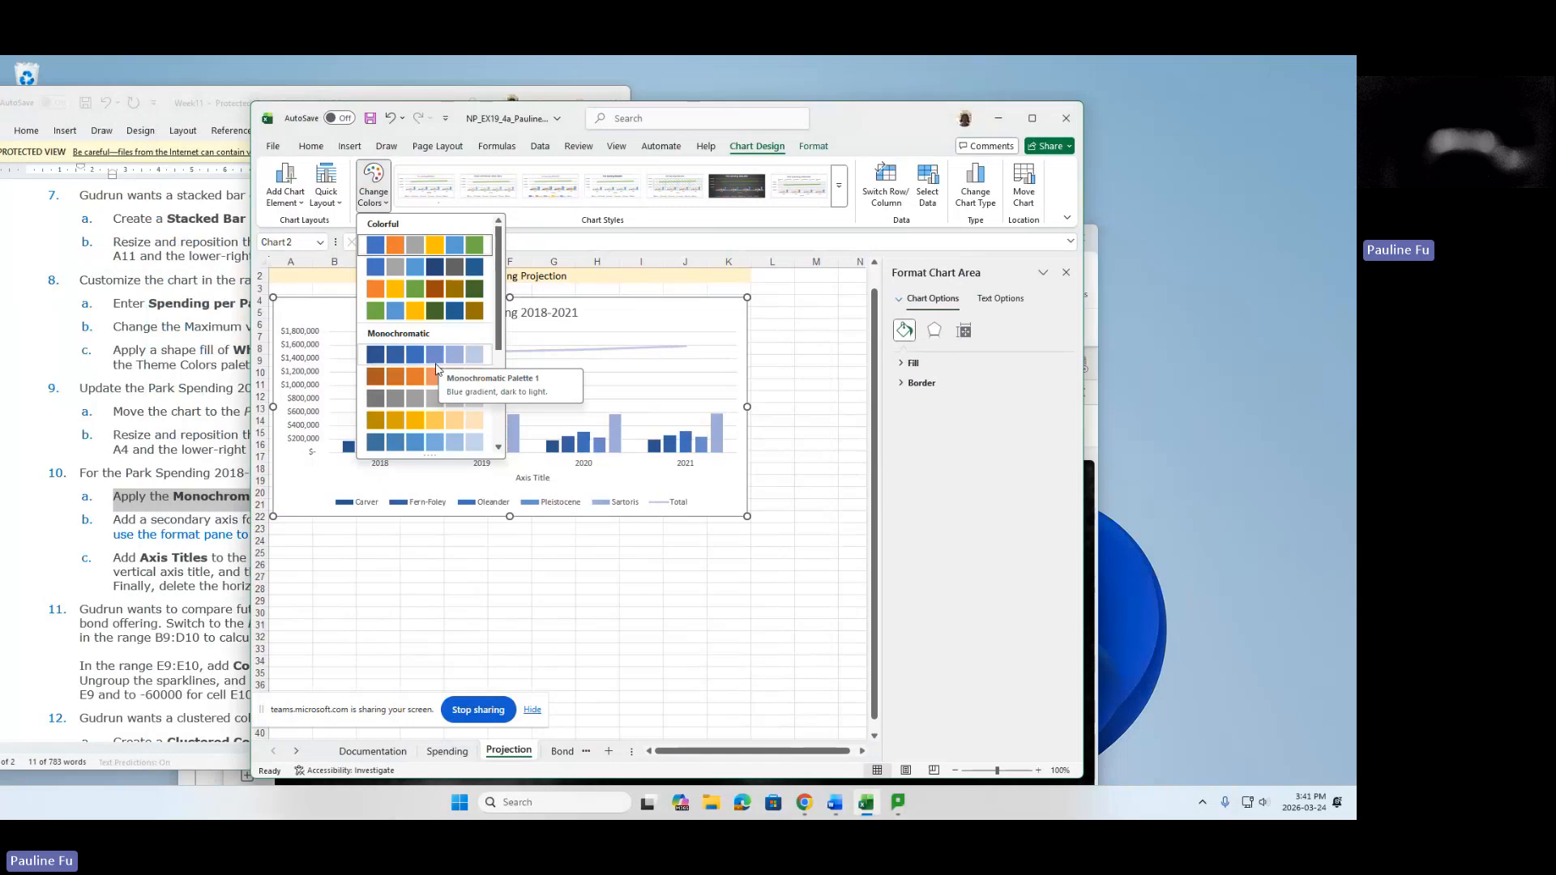
click(424, 419)
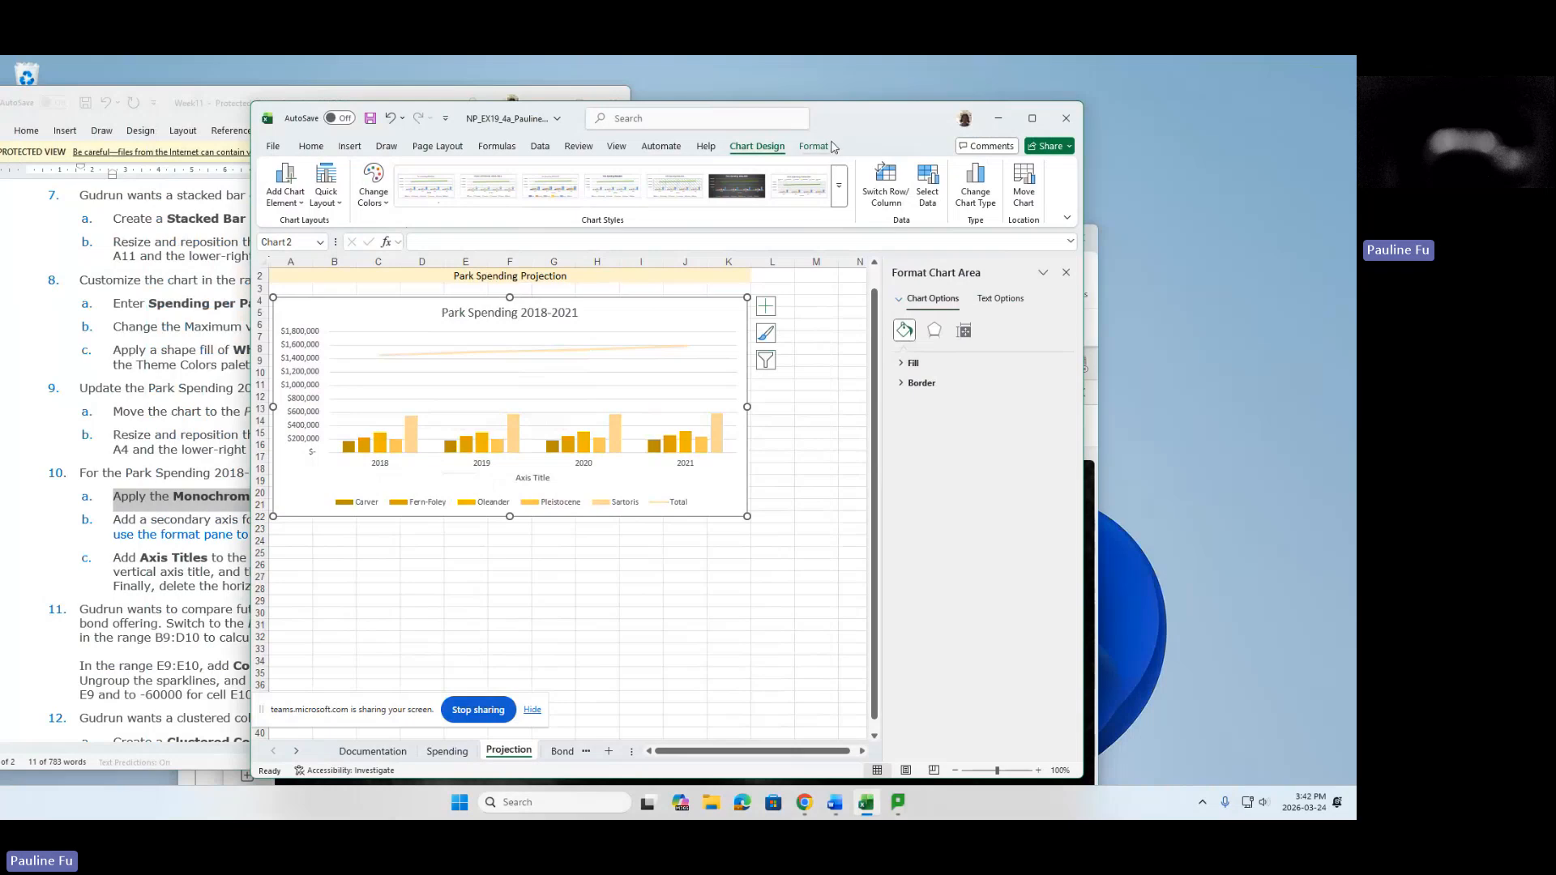
Highlight step 10b about the Total series' secondary axis in the Word instructions, and return to the combo chart in Excel.
drag(838, 134, 1106, 134)
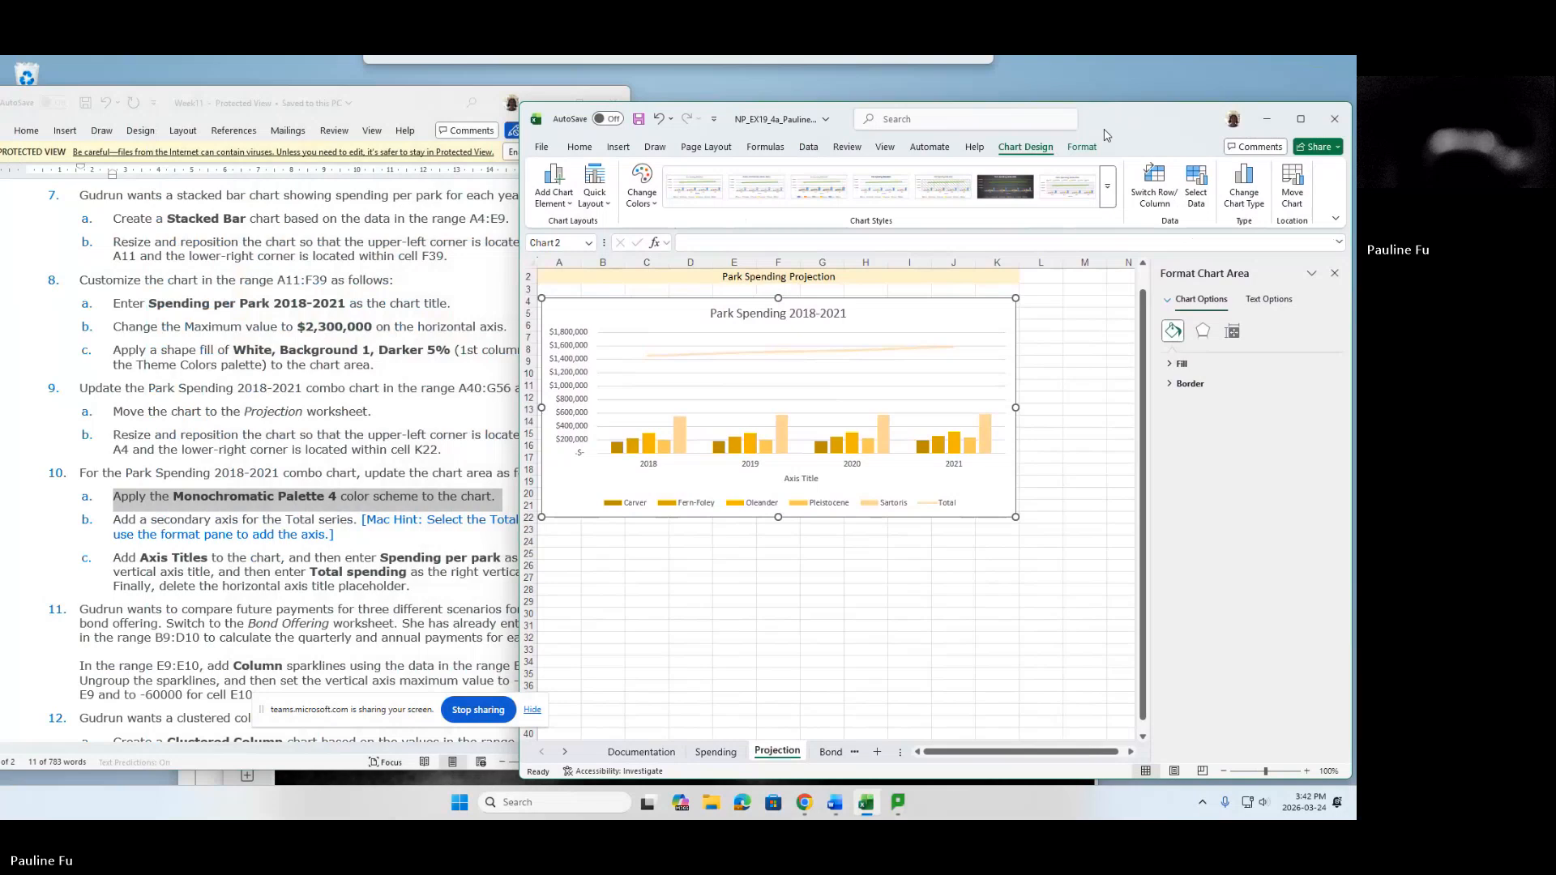
click(347, 544)
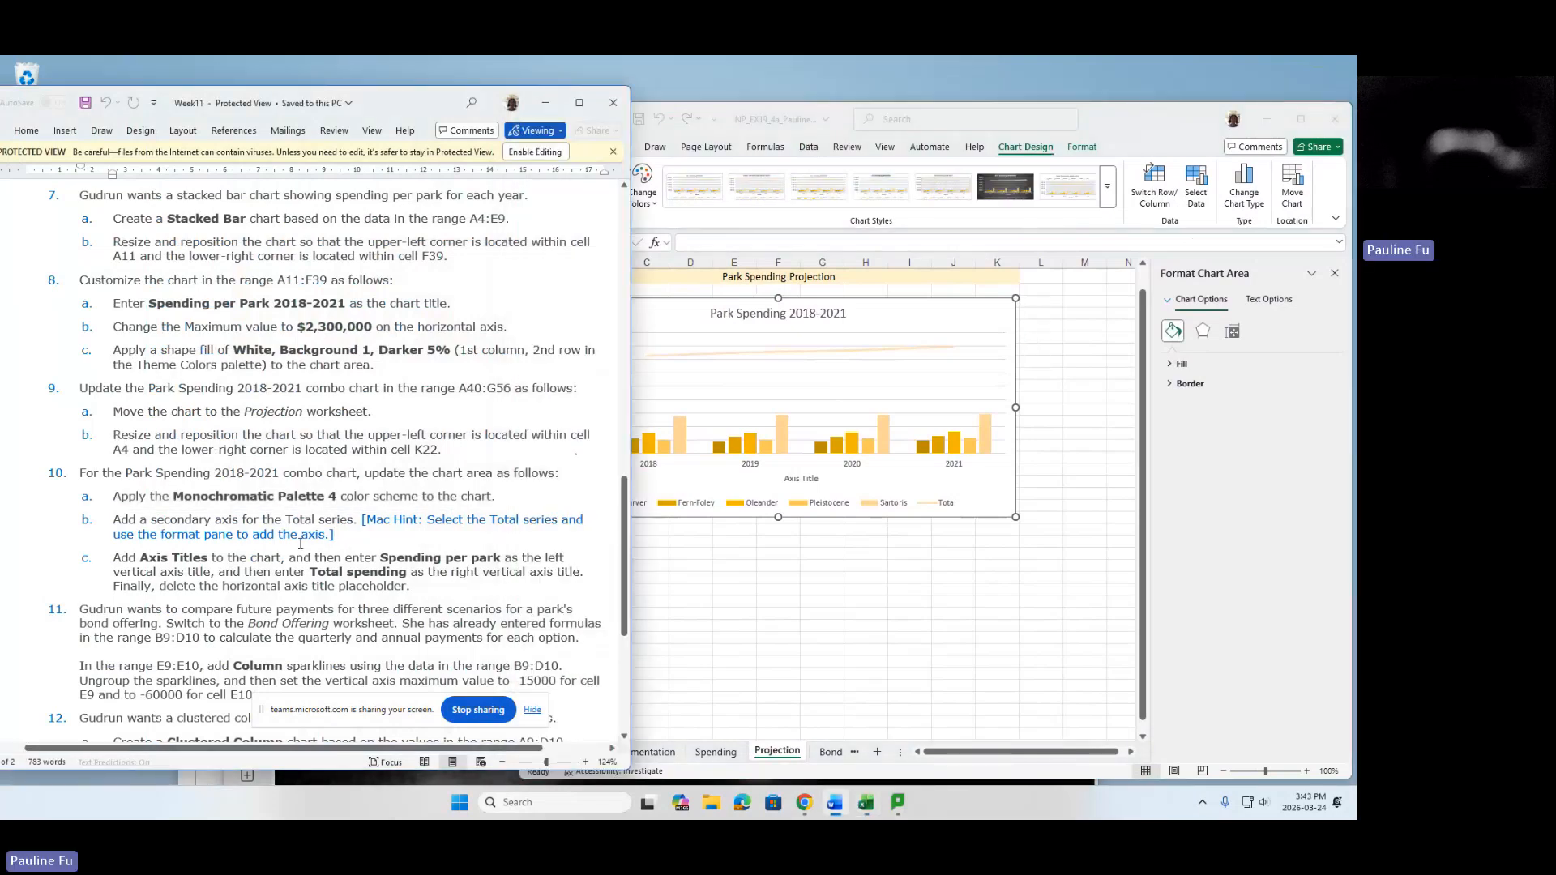
scroll(194, 454, down, 3)
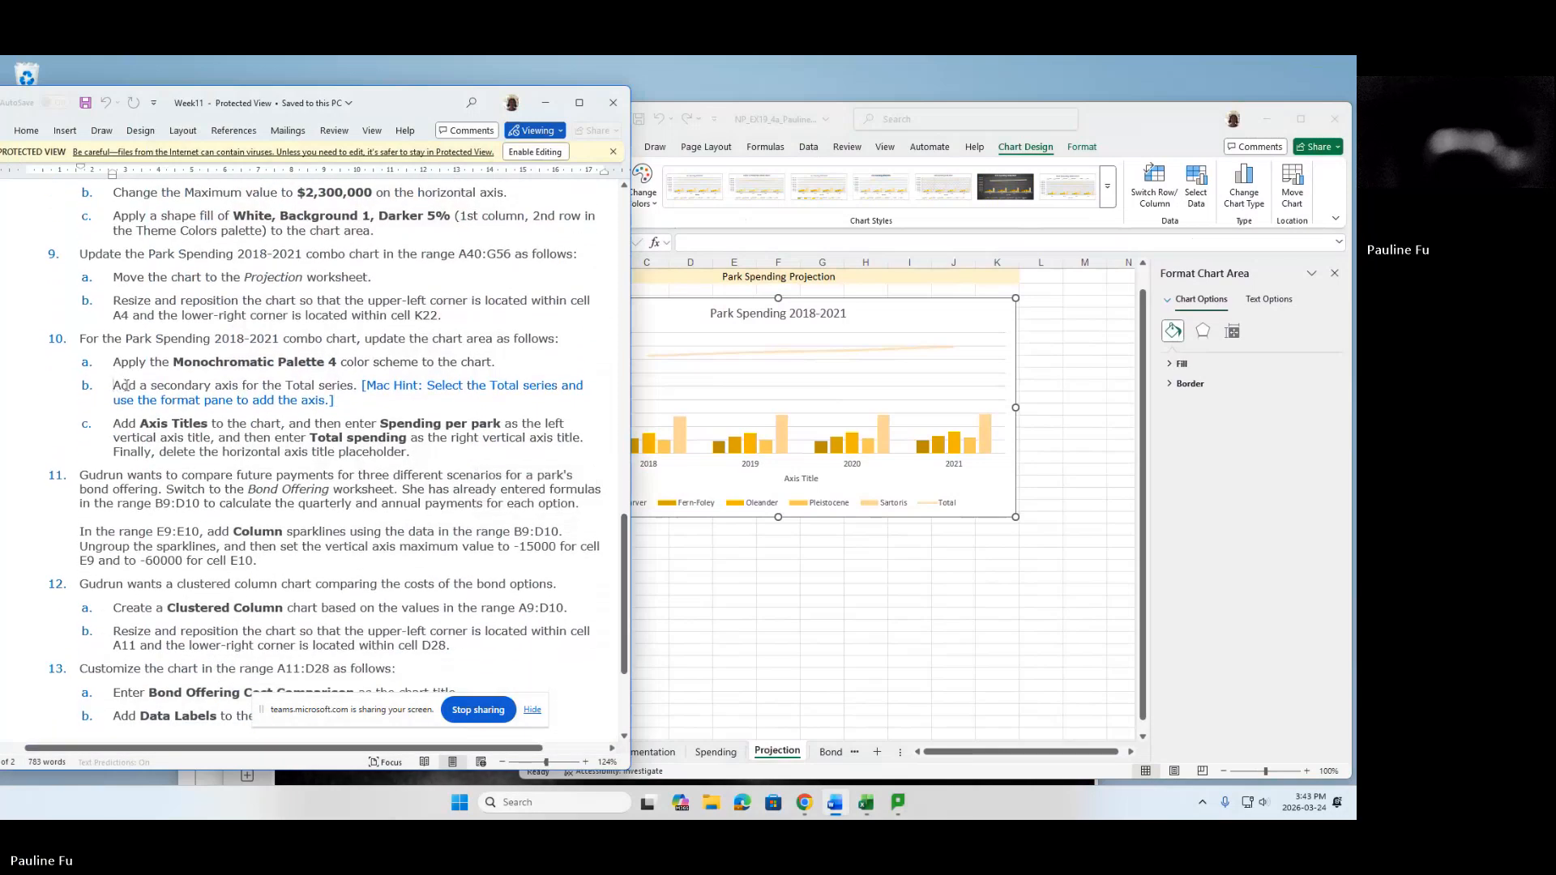
drag(115, 385, 354, 385)
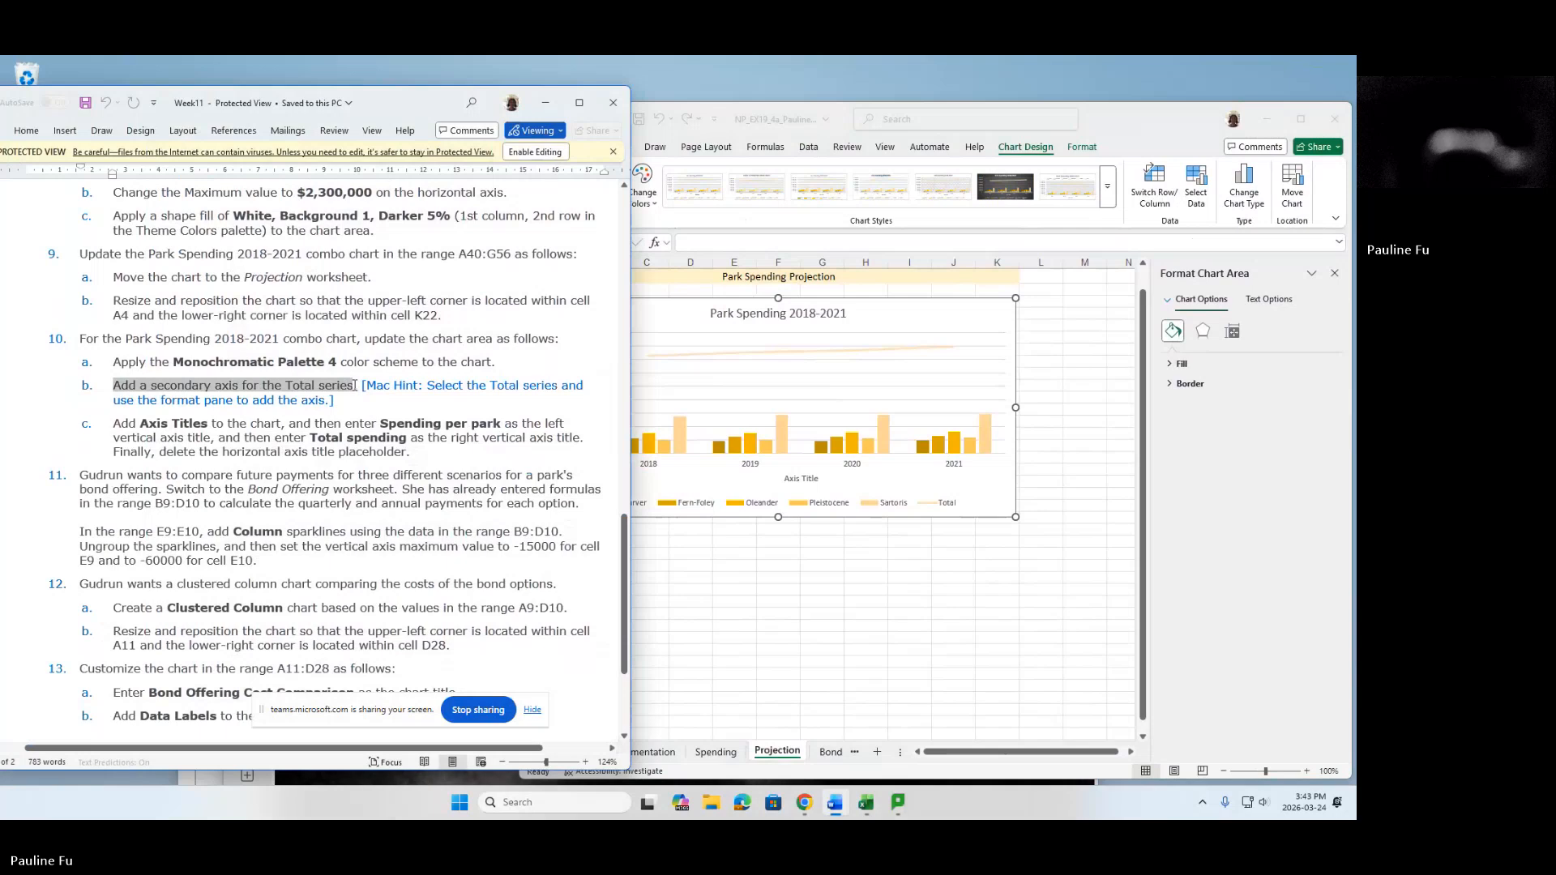
click(737, 507)
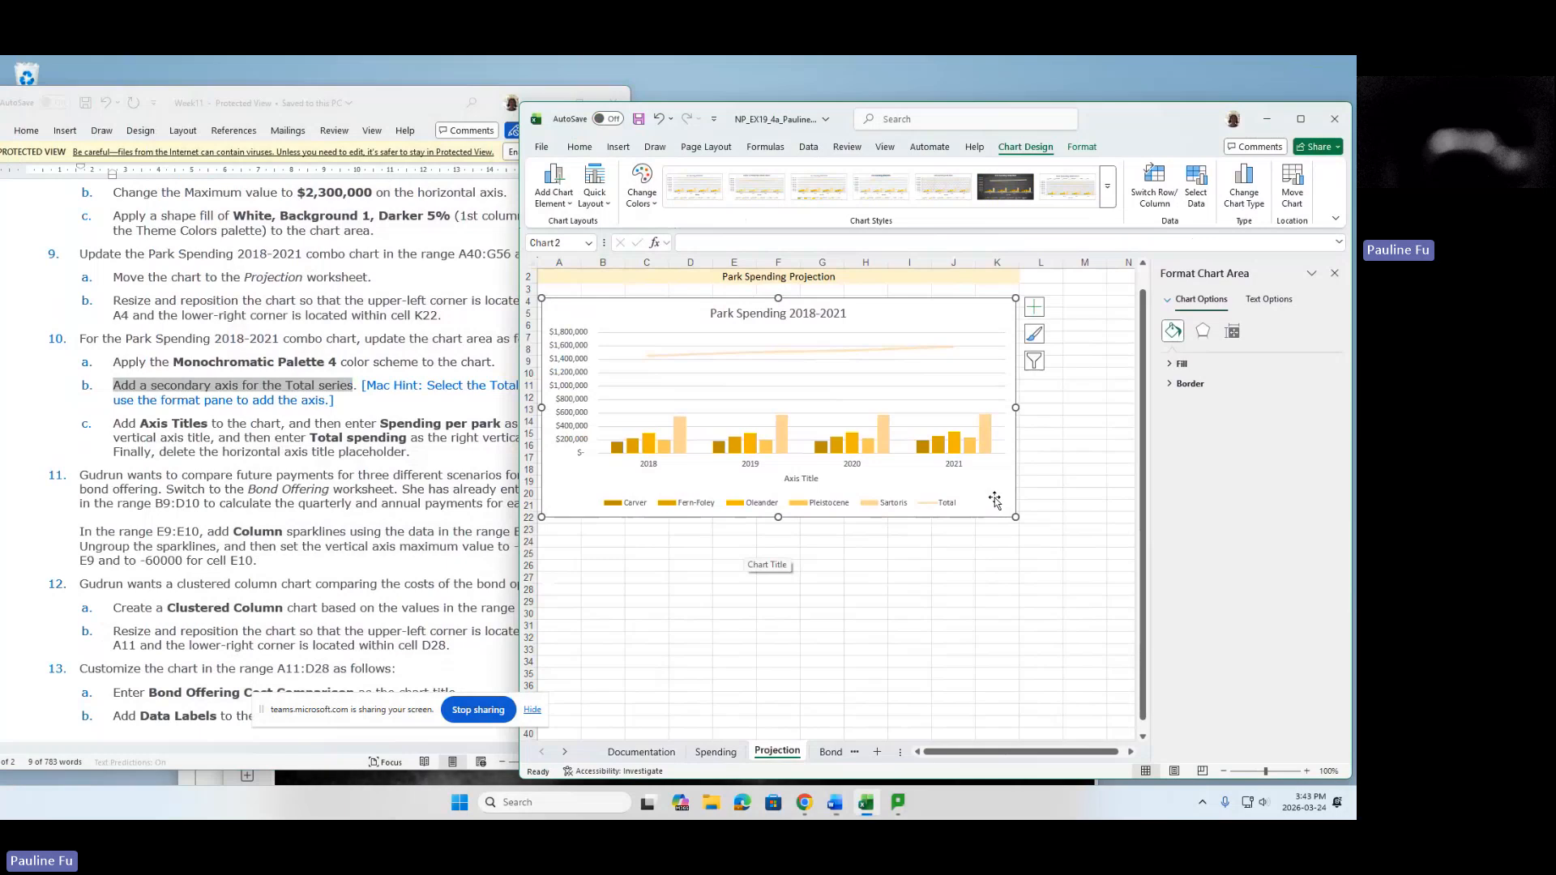
Plot the Total series of the Park Spending 2018-2021 combo chart on the secondary axis.
right_click(944, 504)
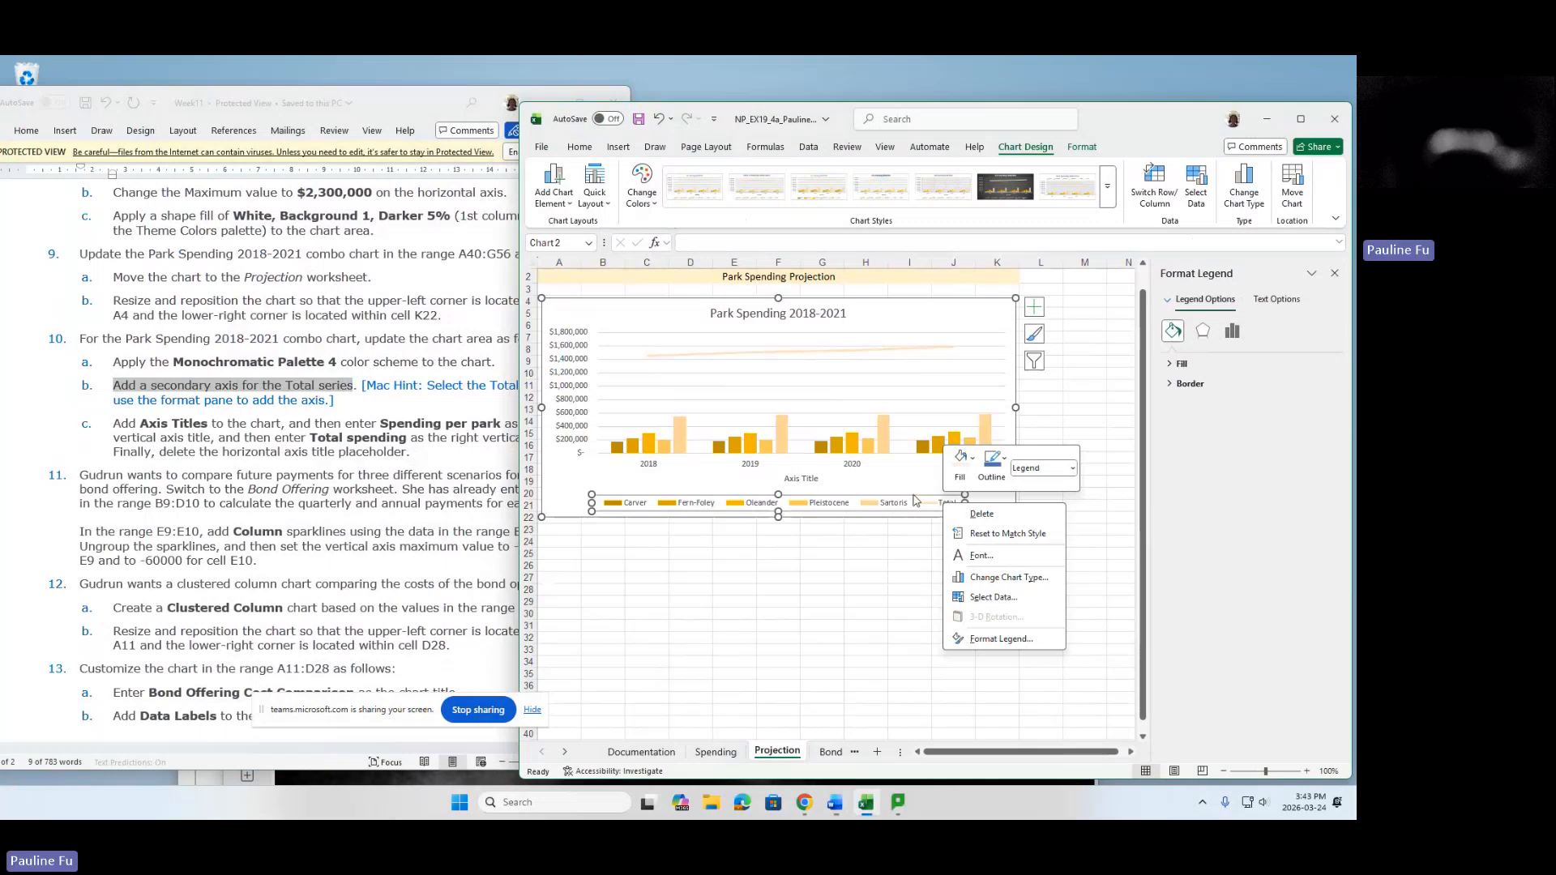
click(945, 508)
right_click(945, 508)
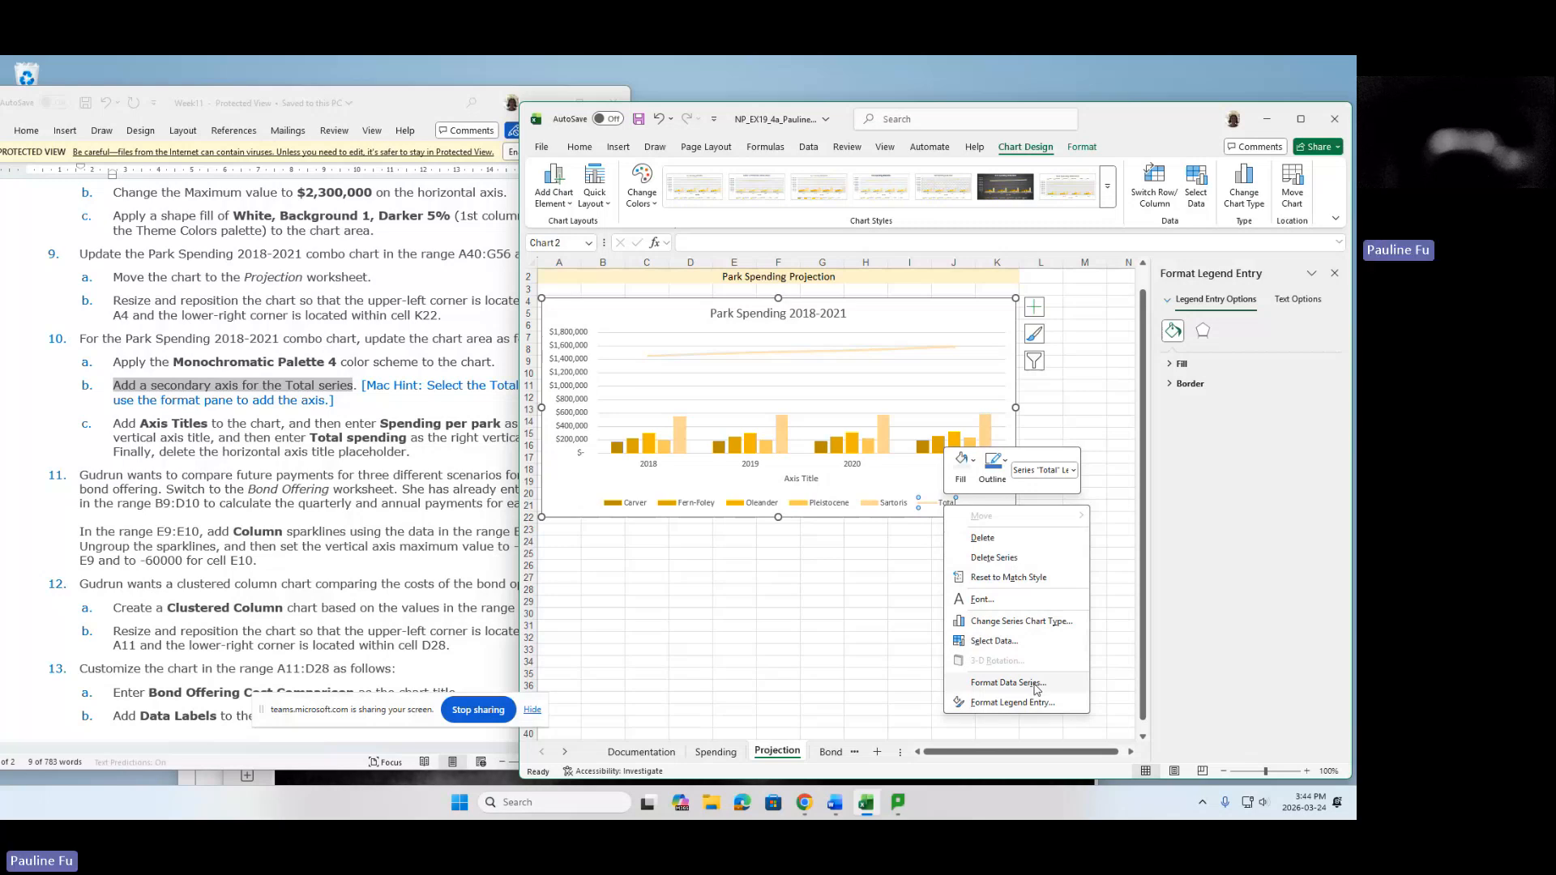
click(1008, 682)
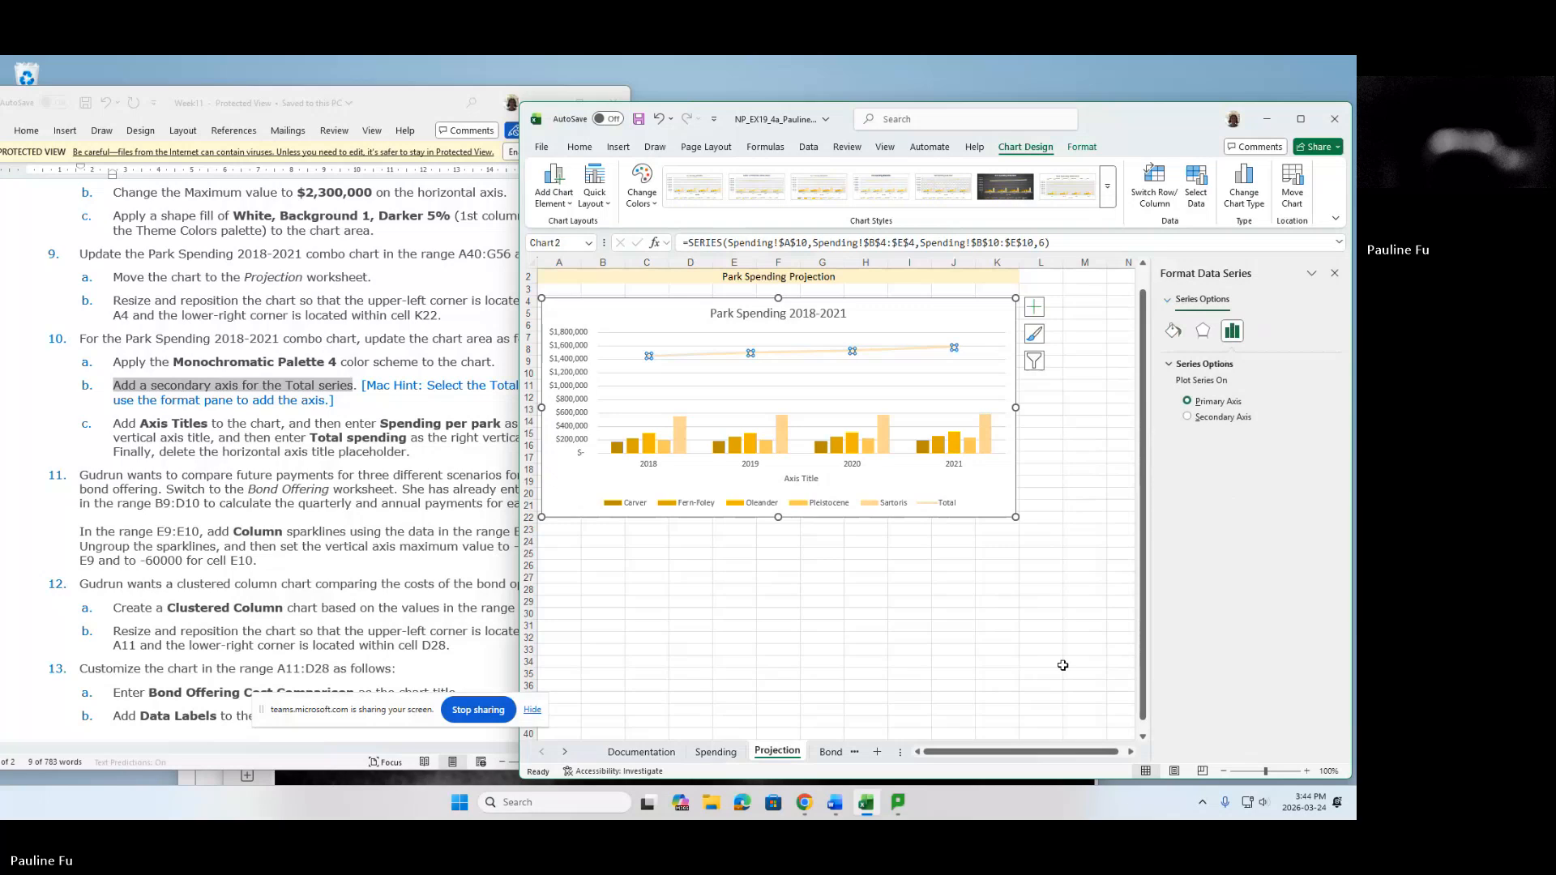
click(1189, 420)
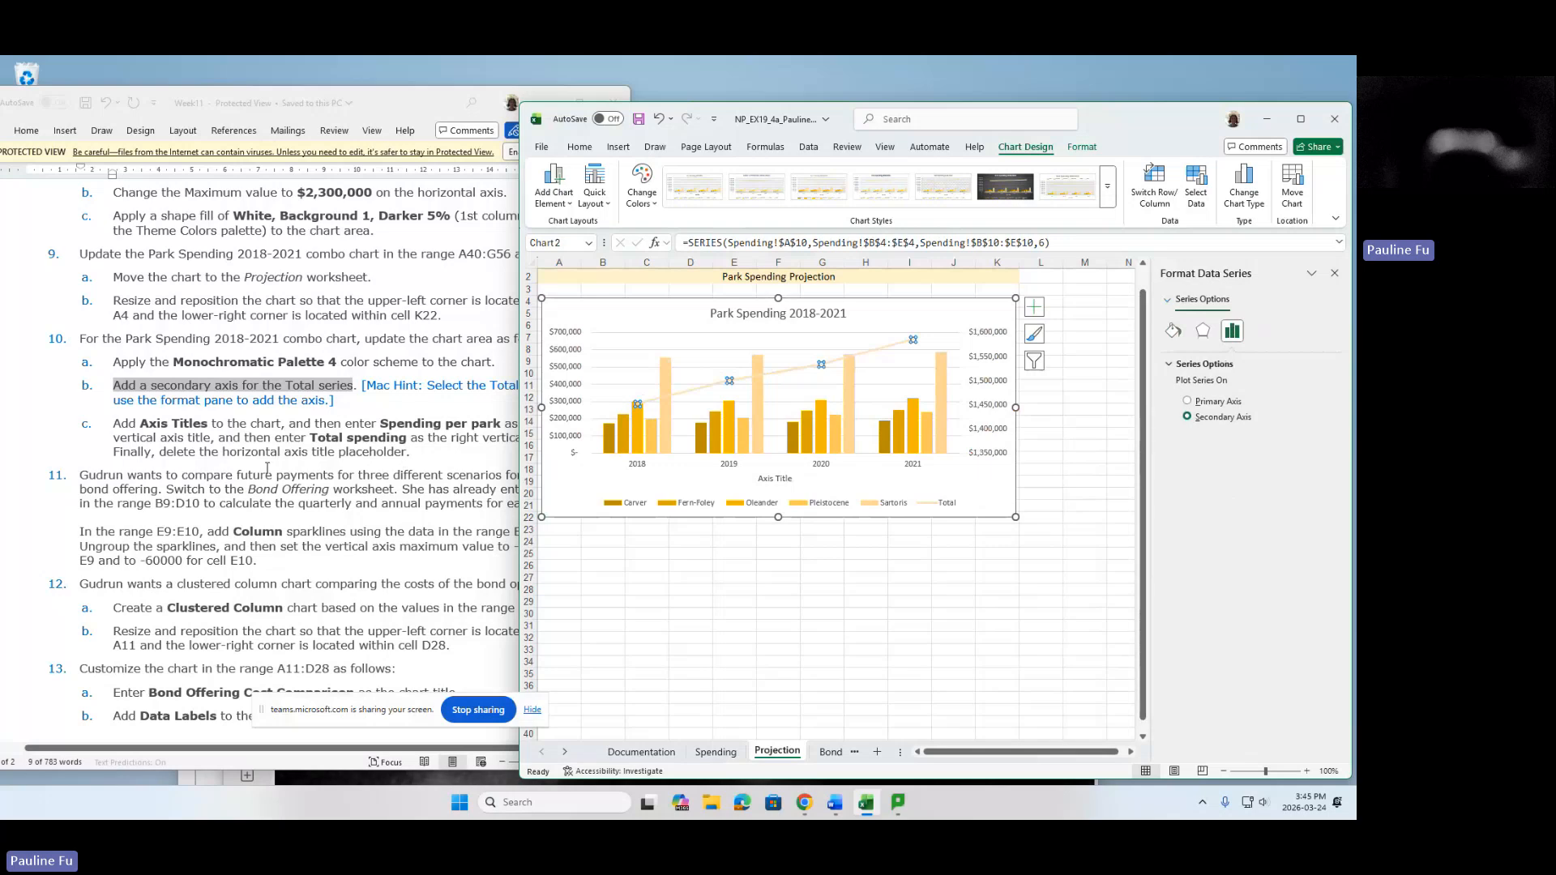
Switch to the Word instructions and highlight step 10c about adding axis titles and entering the left and right vertical titles.
click(266, 475)
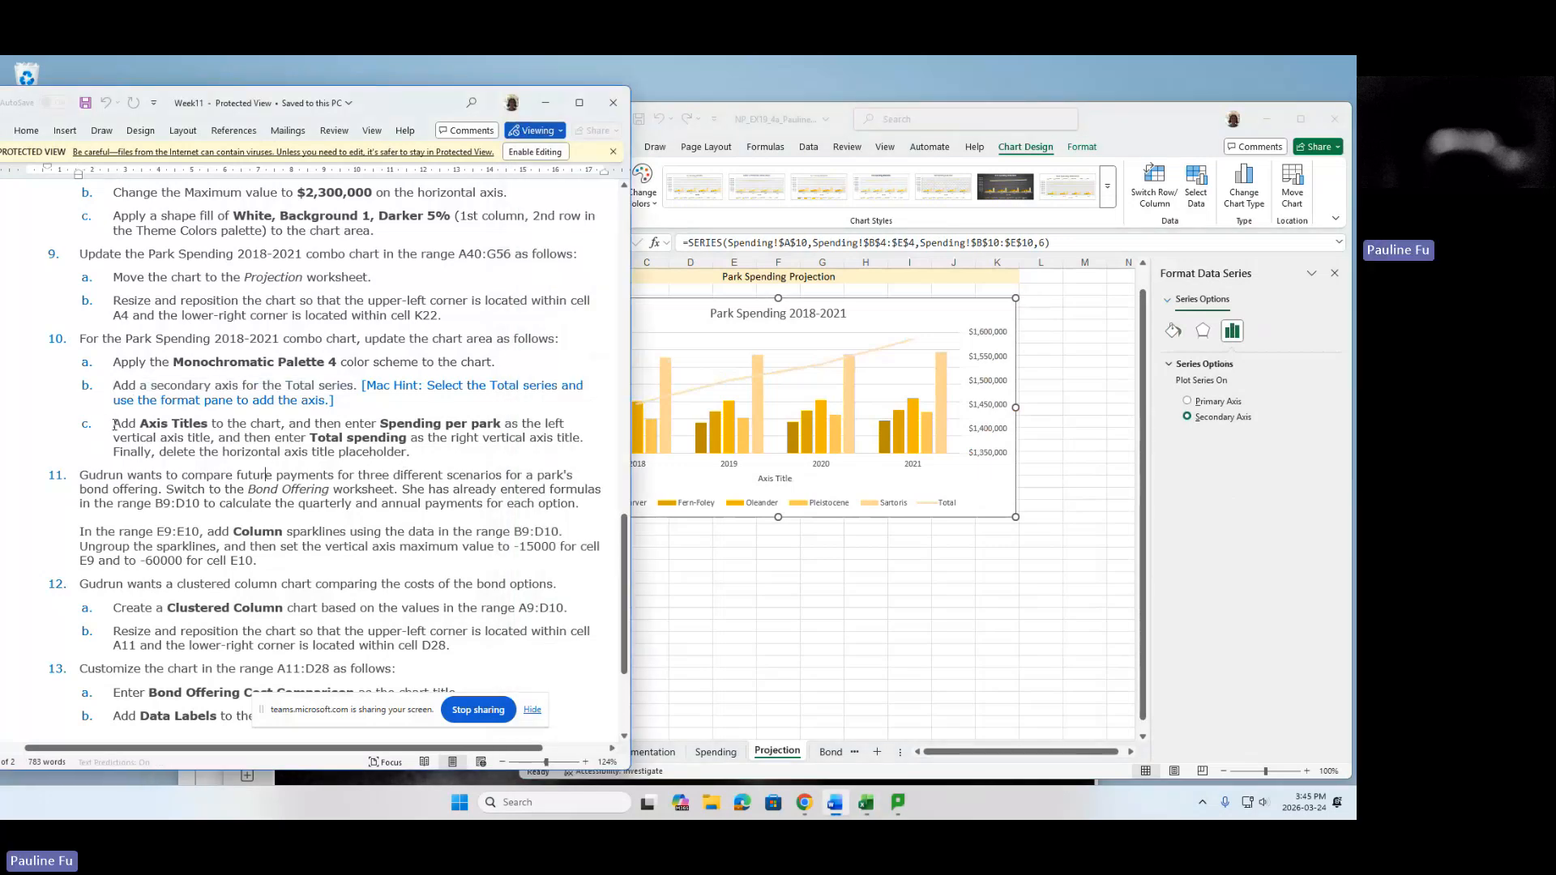
drag(114, 425, 255, 430)
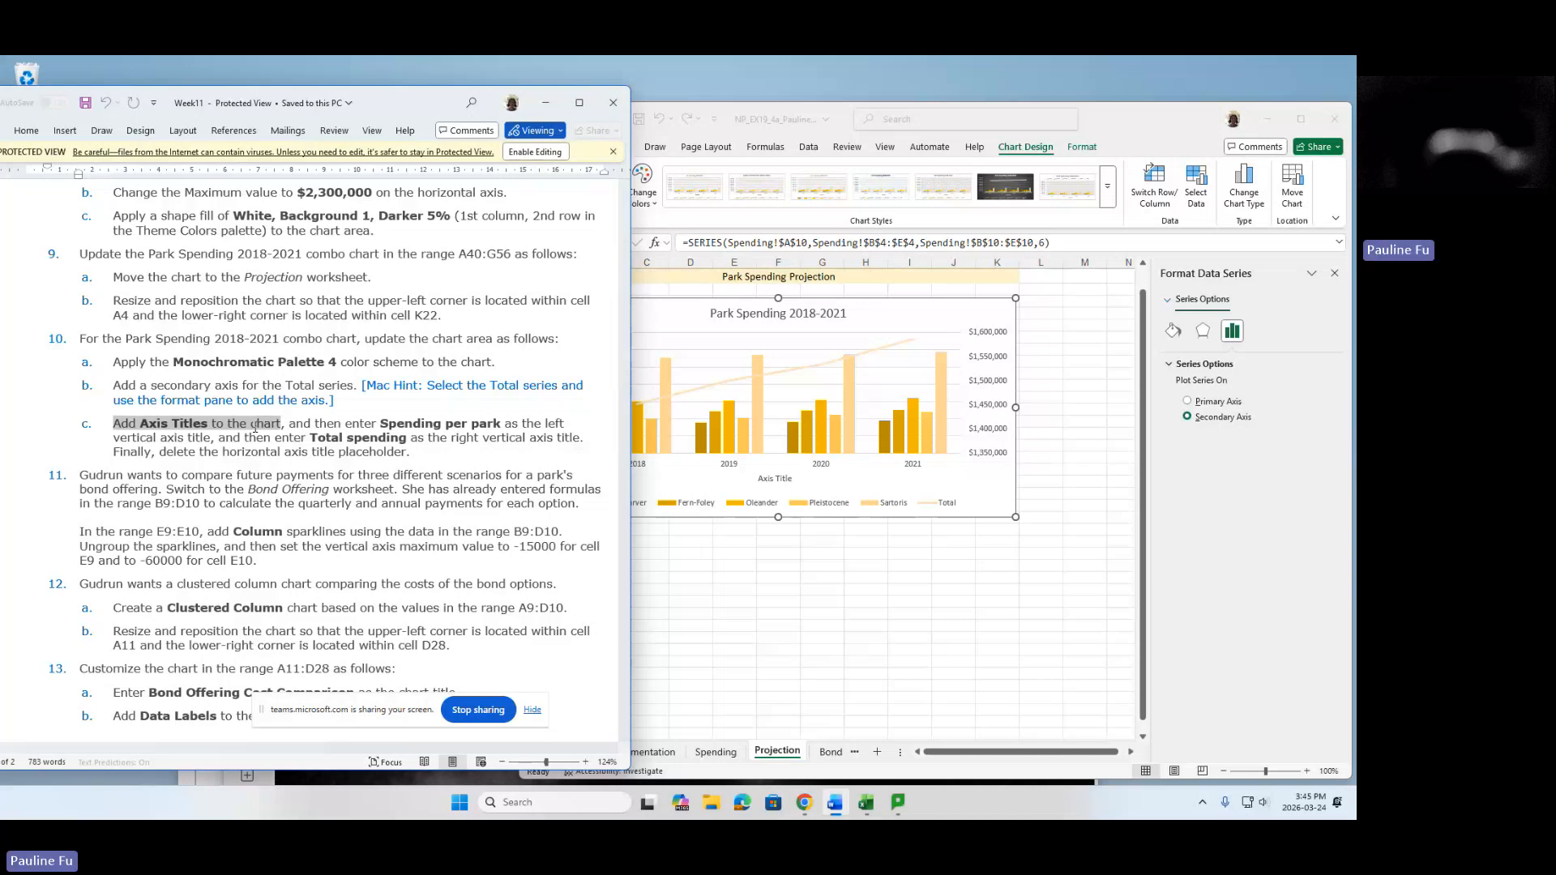
drag(254, 429, 565, 442)
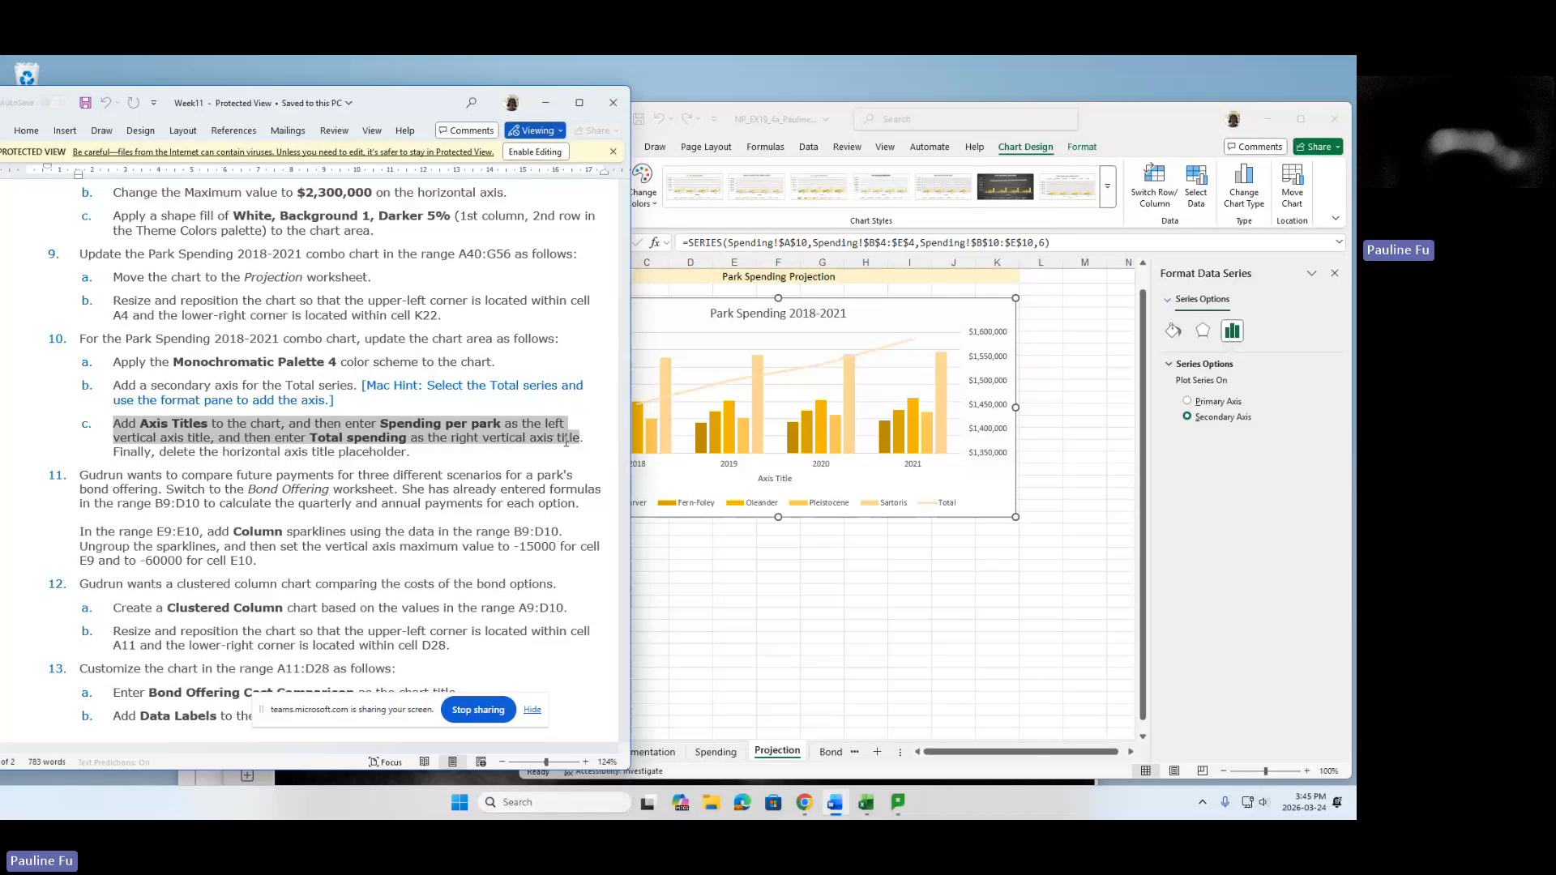
drag(566, 442, 568, 446)
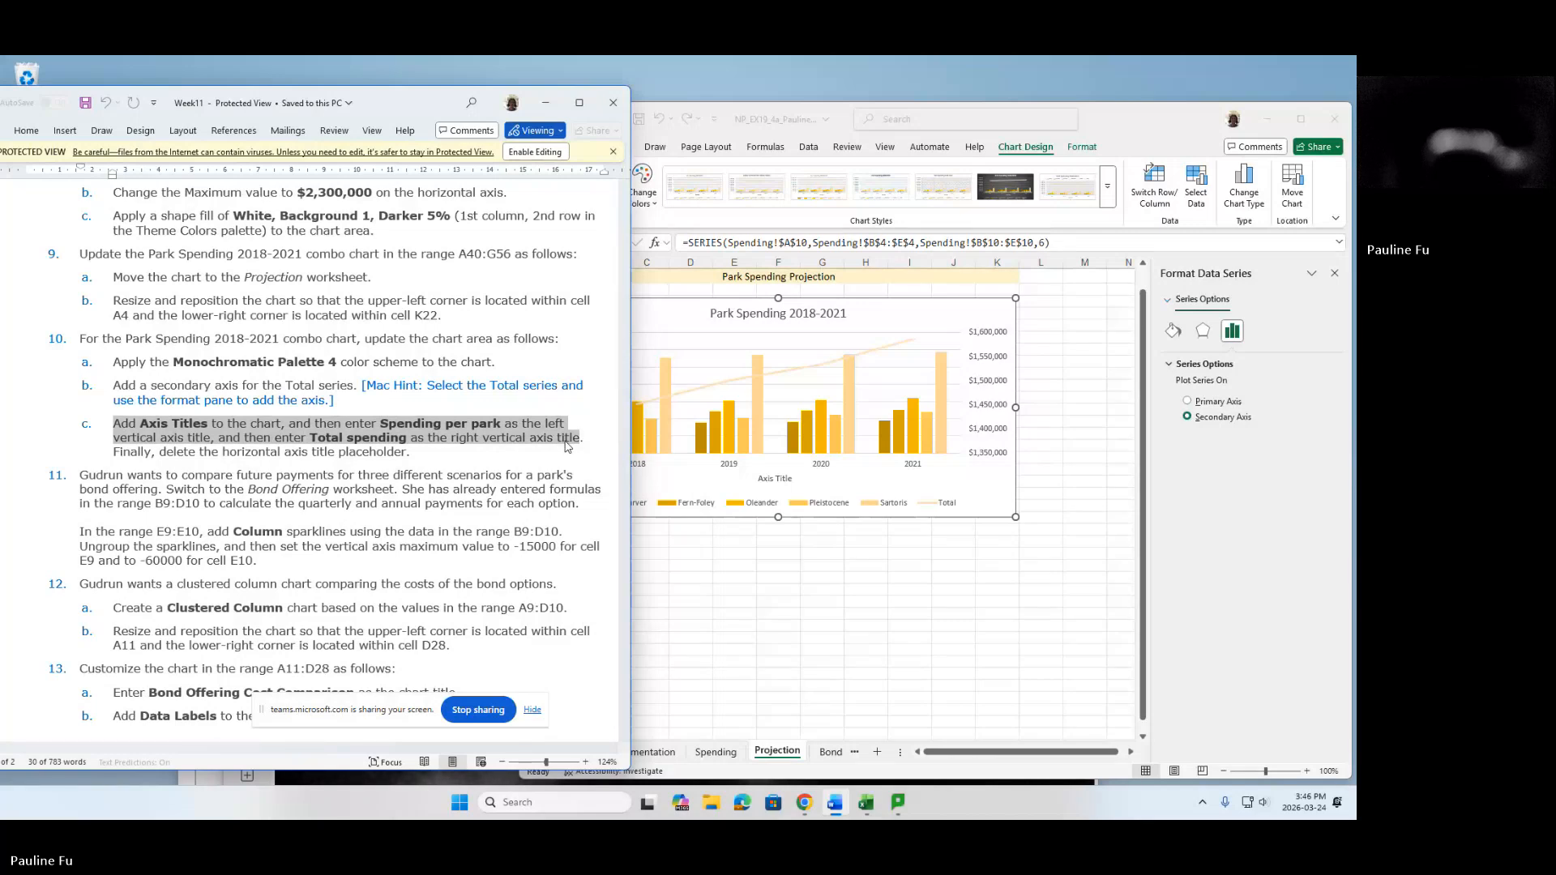
Return to the Excel workbook, close the series formatting options and add a primary vertical axis title to the combo chart.
click(659, 306)
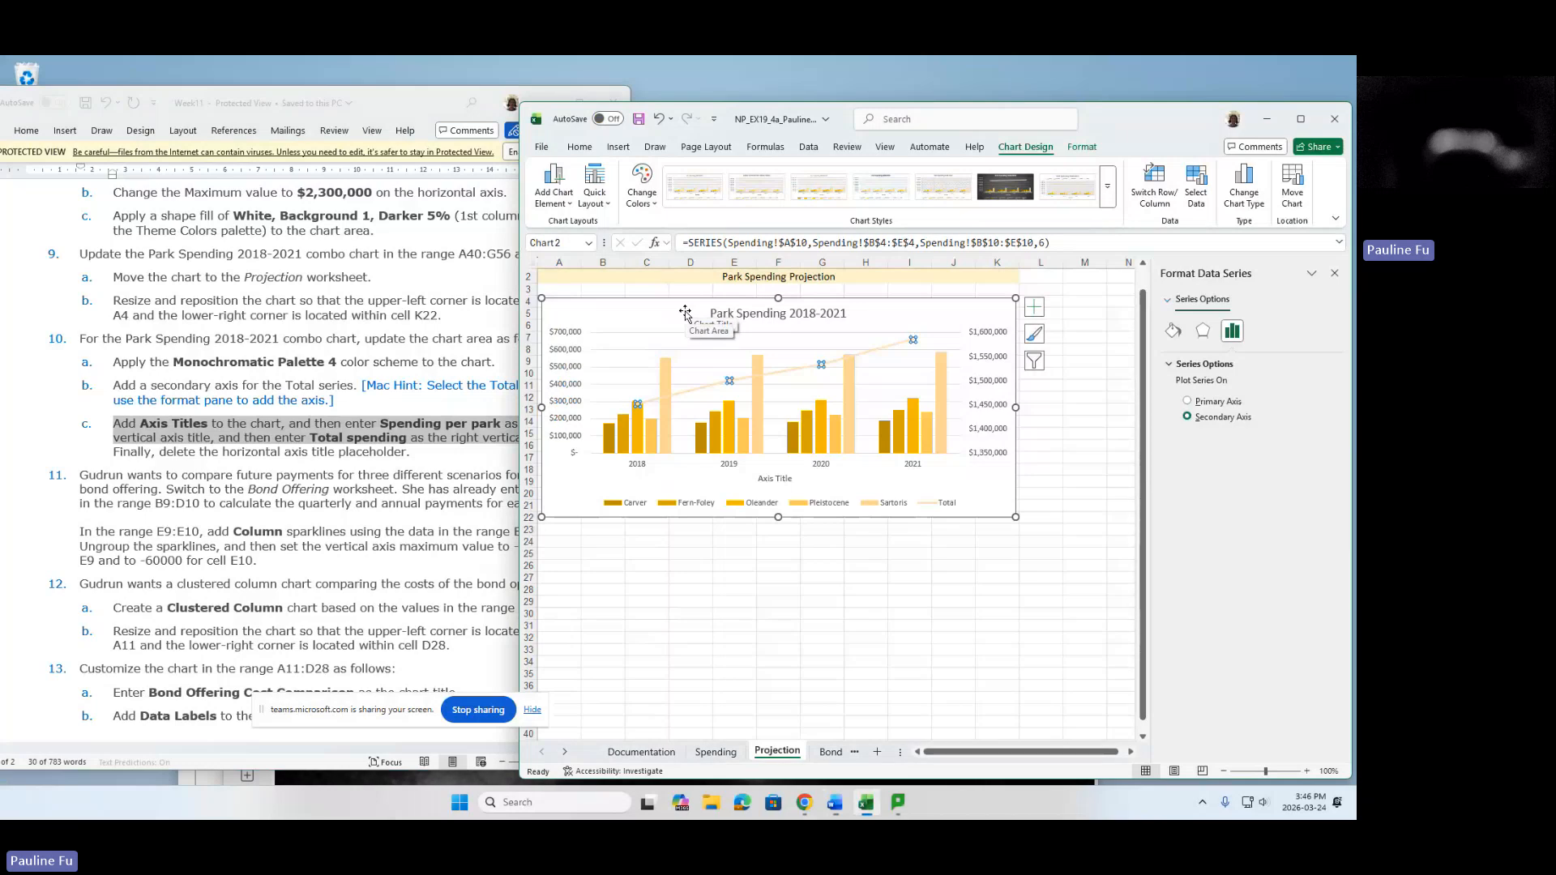
click(1335, 274)
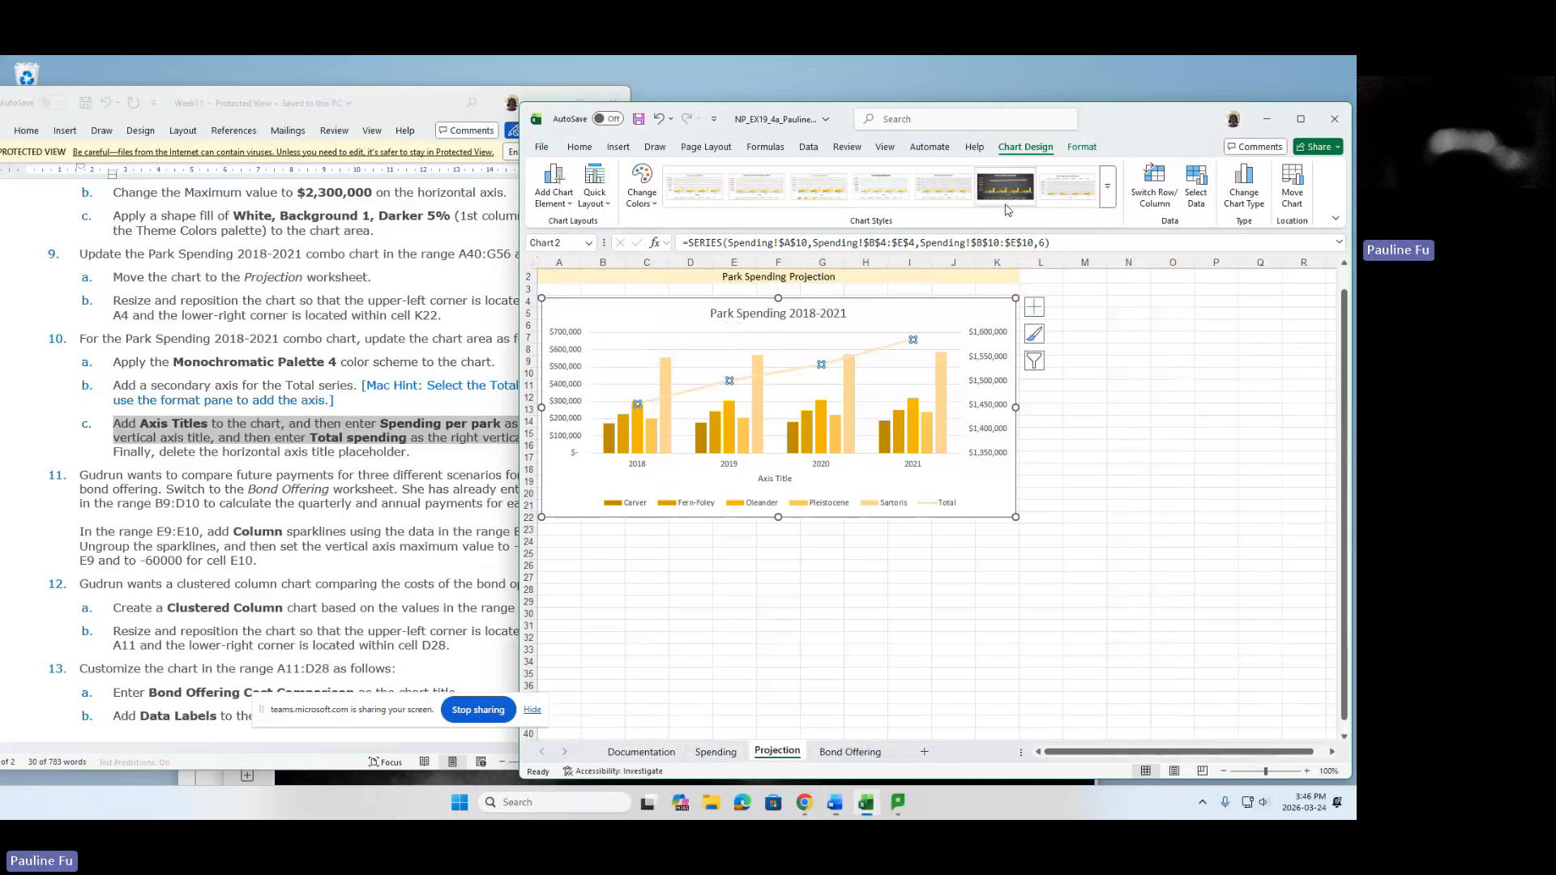
click(630, 319)
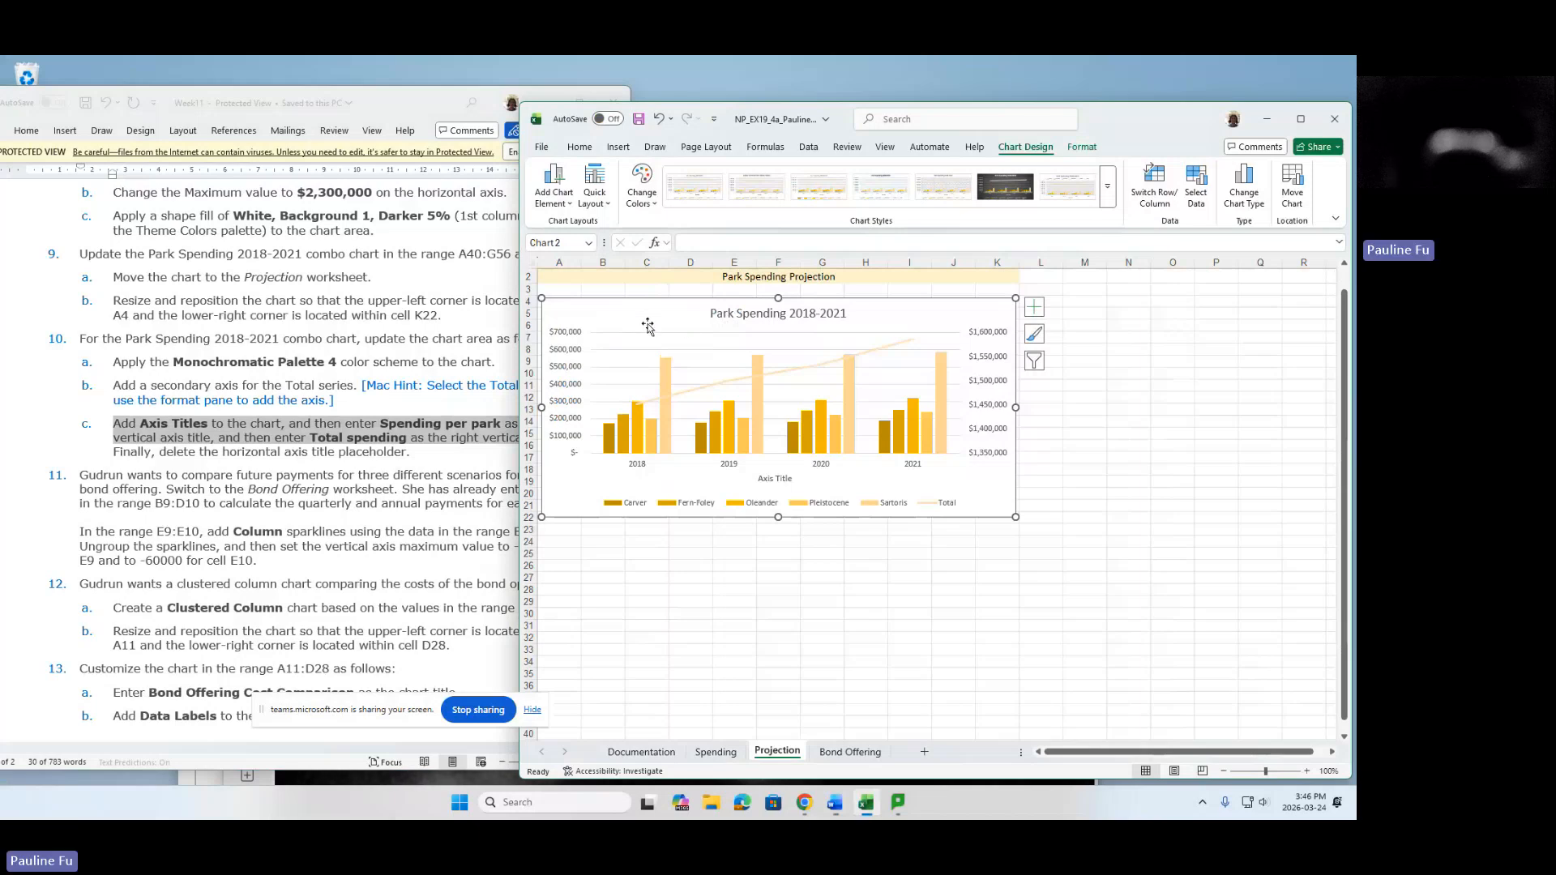
click(1036, 311)
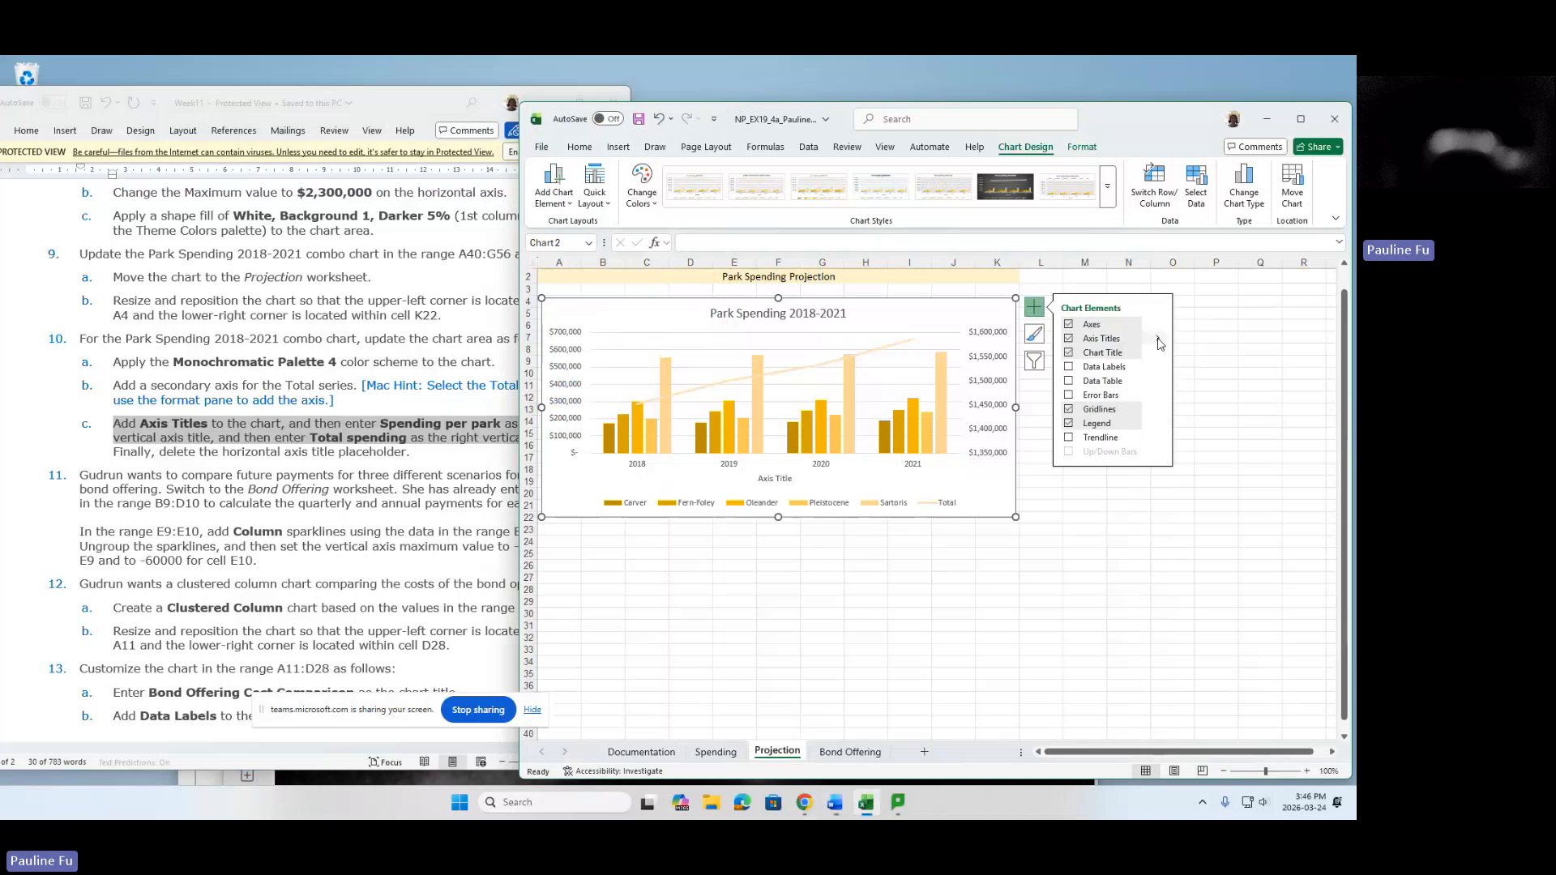
click(1157, 341)
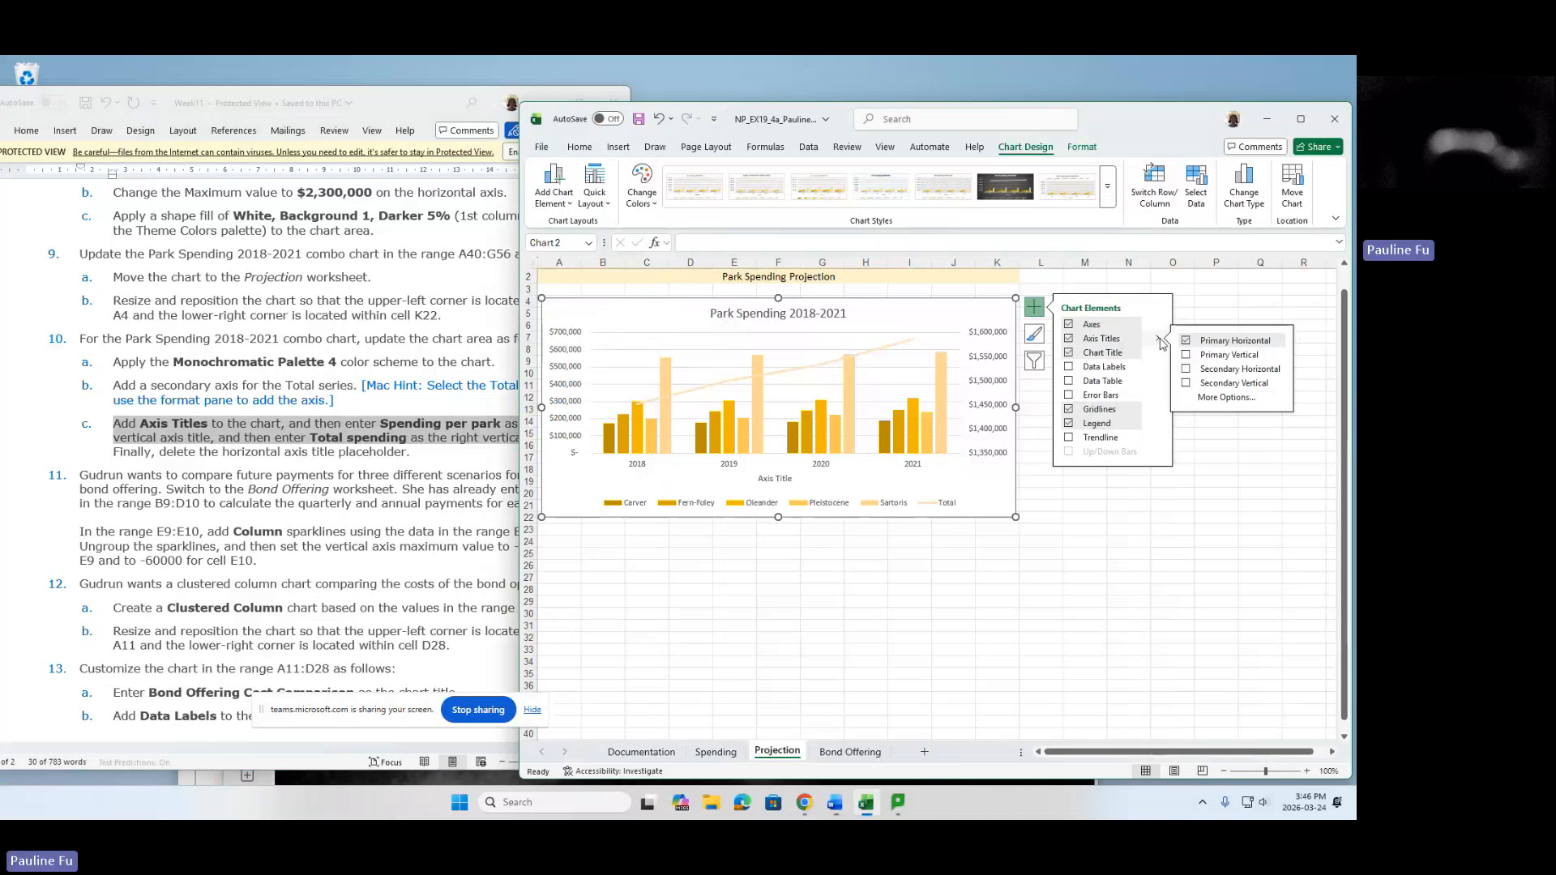
click(1187, 384)
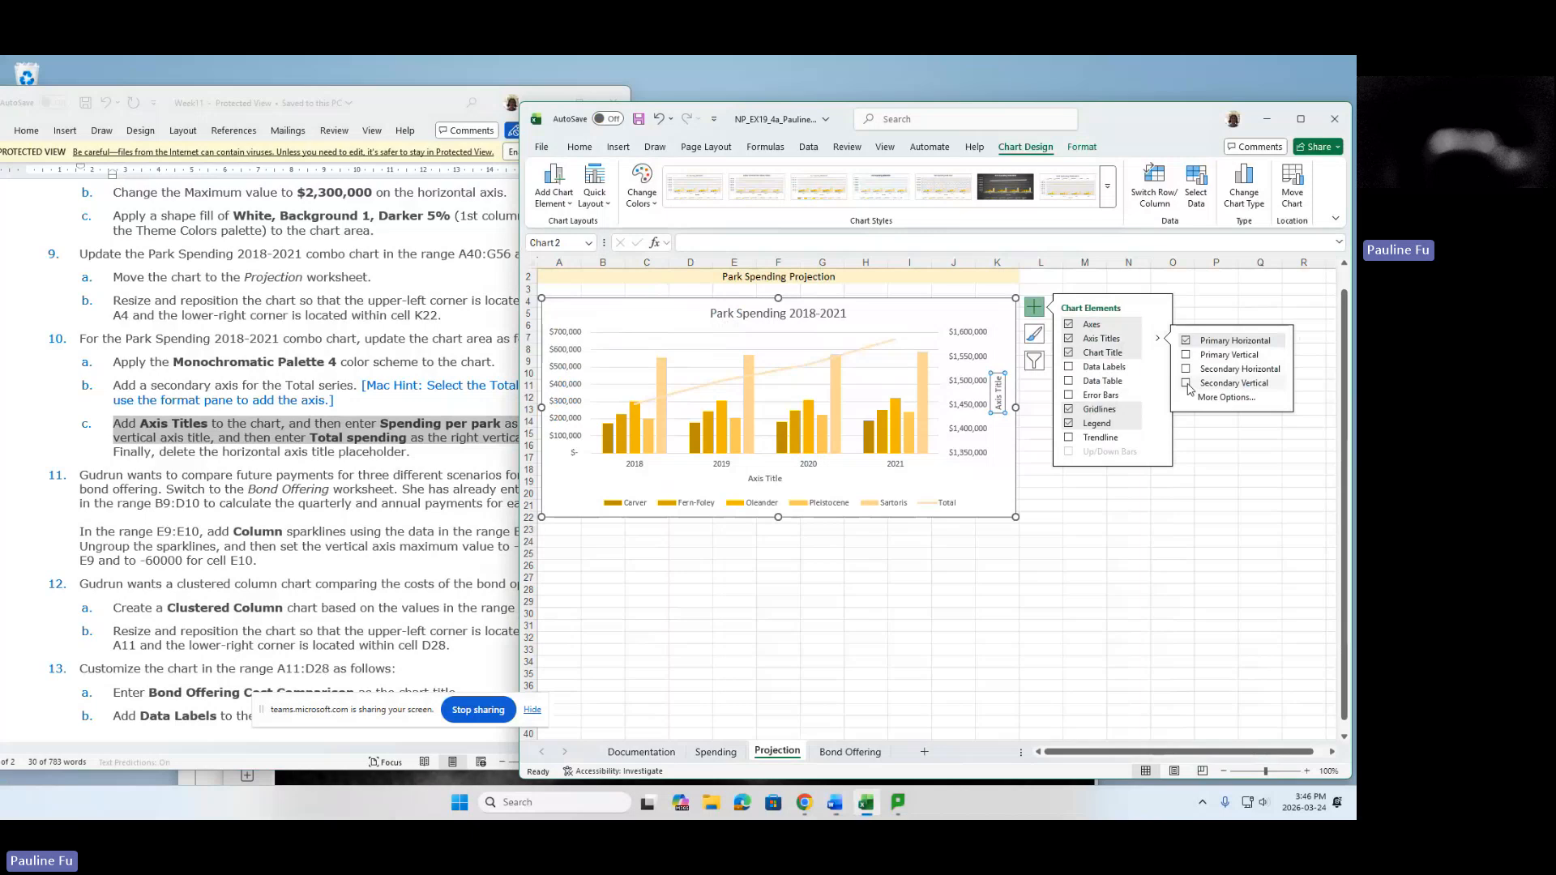
click(1187, 371)
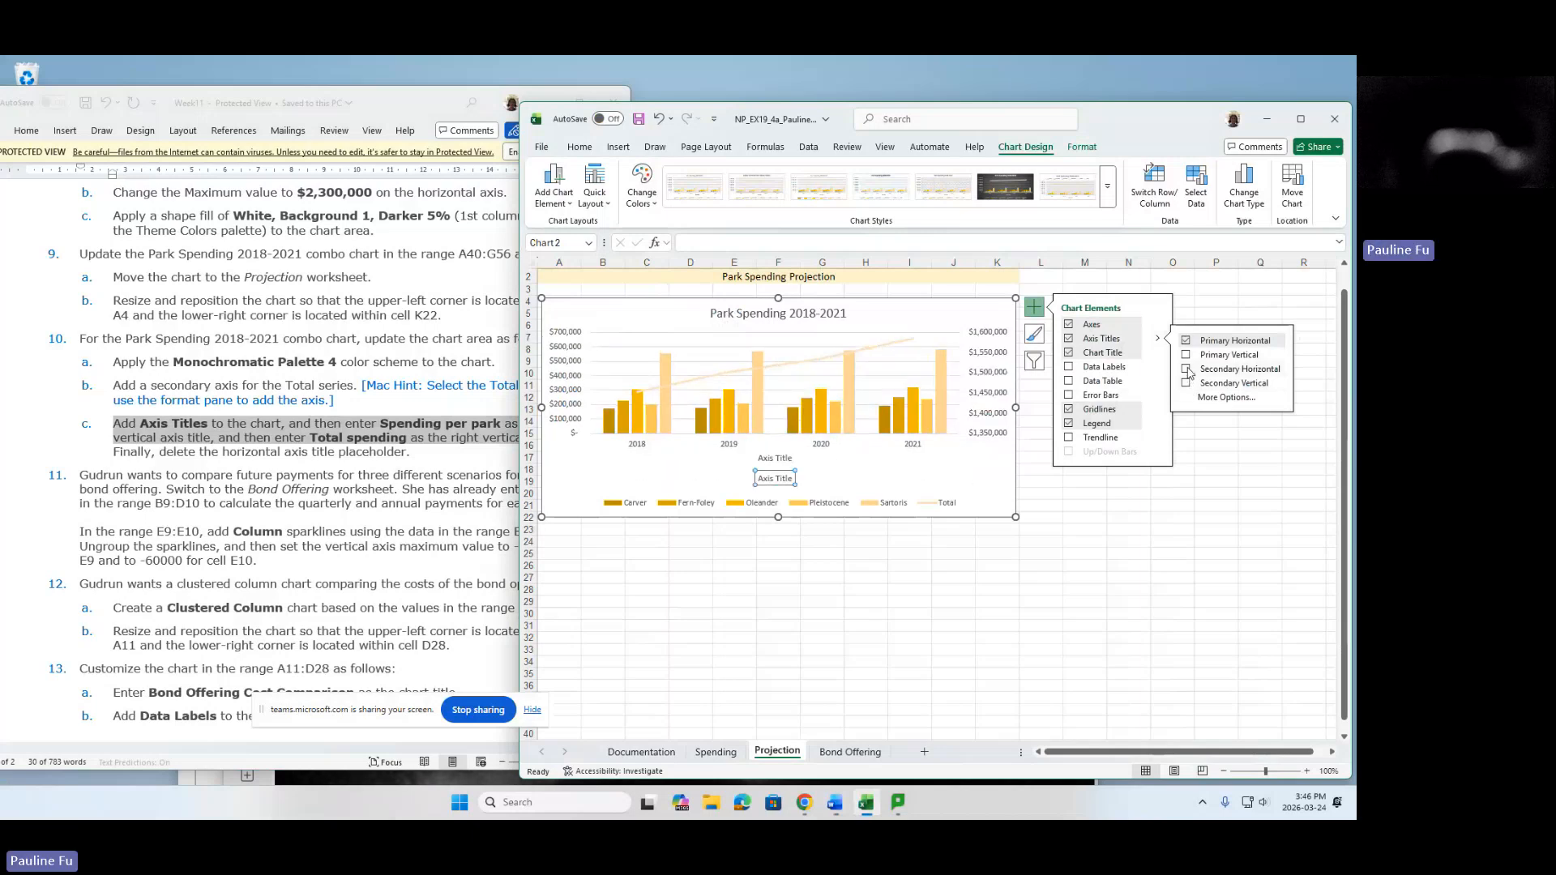
click(1189, 372)
click(1189, 359)
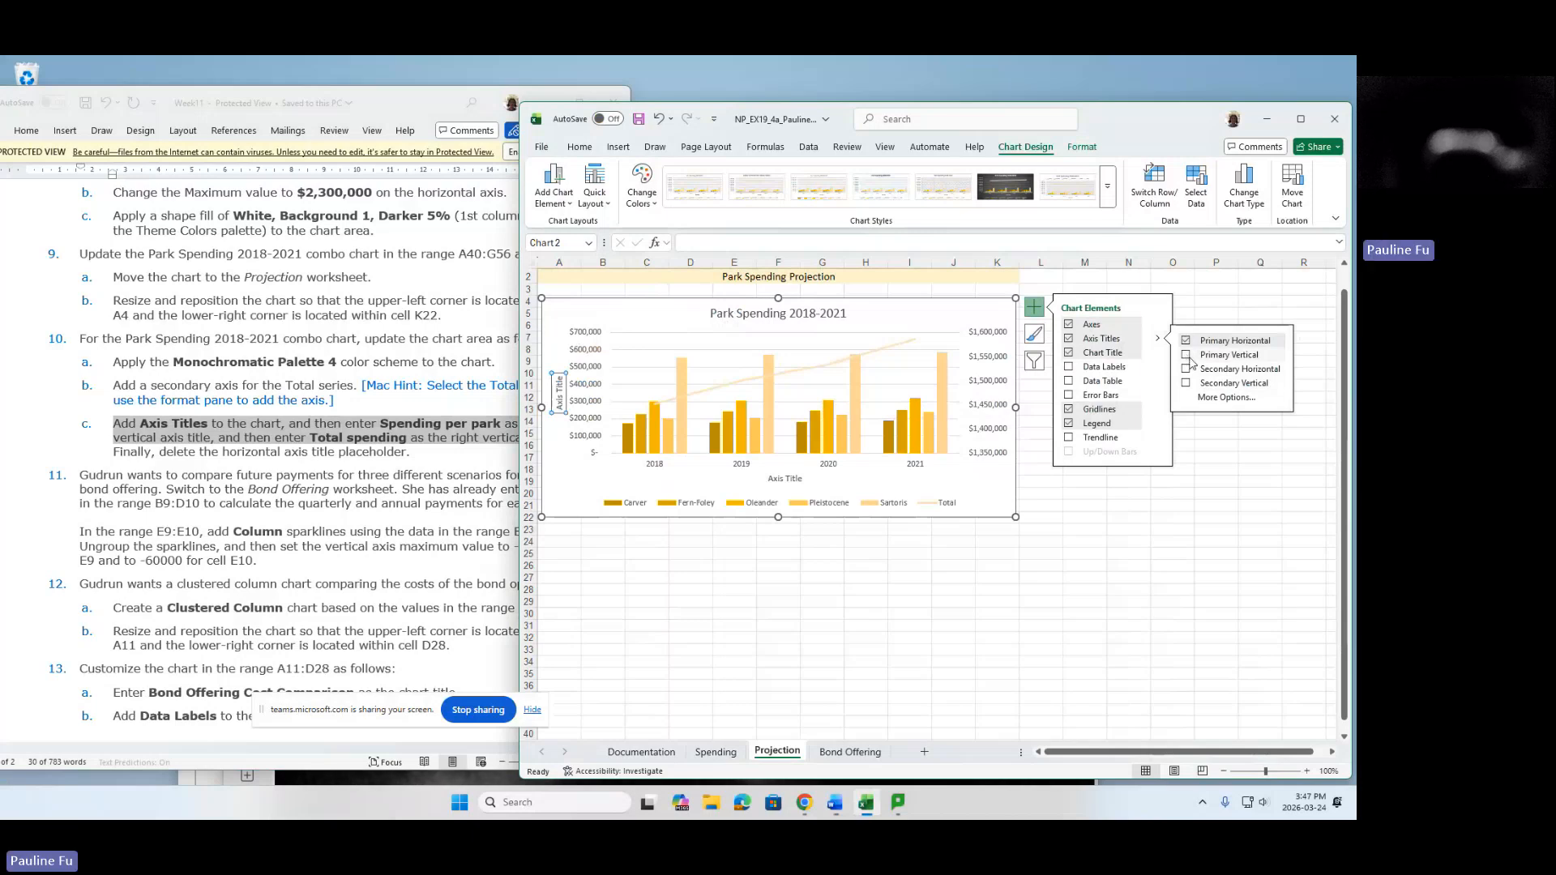
click(1187, 357)
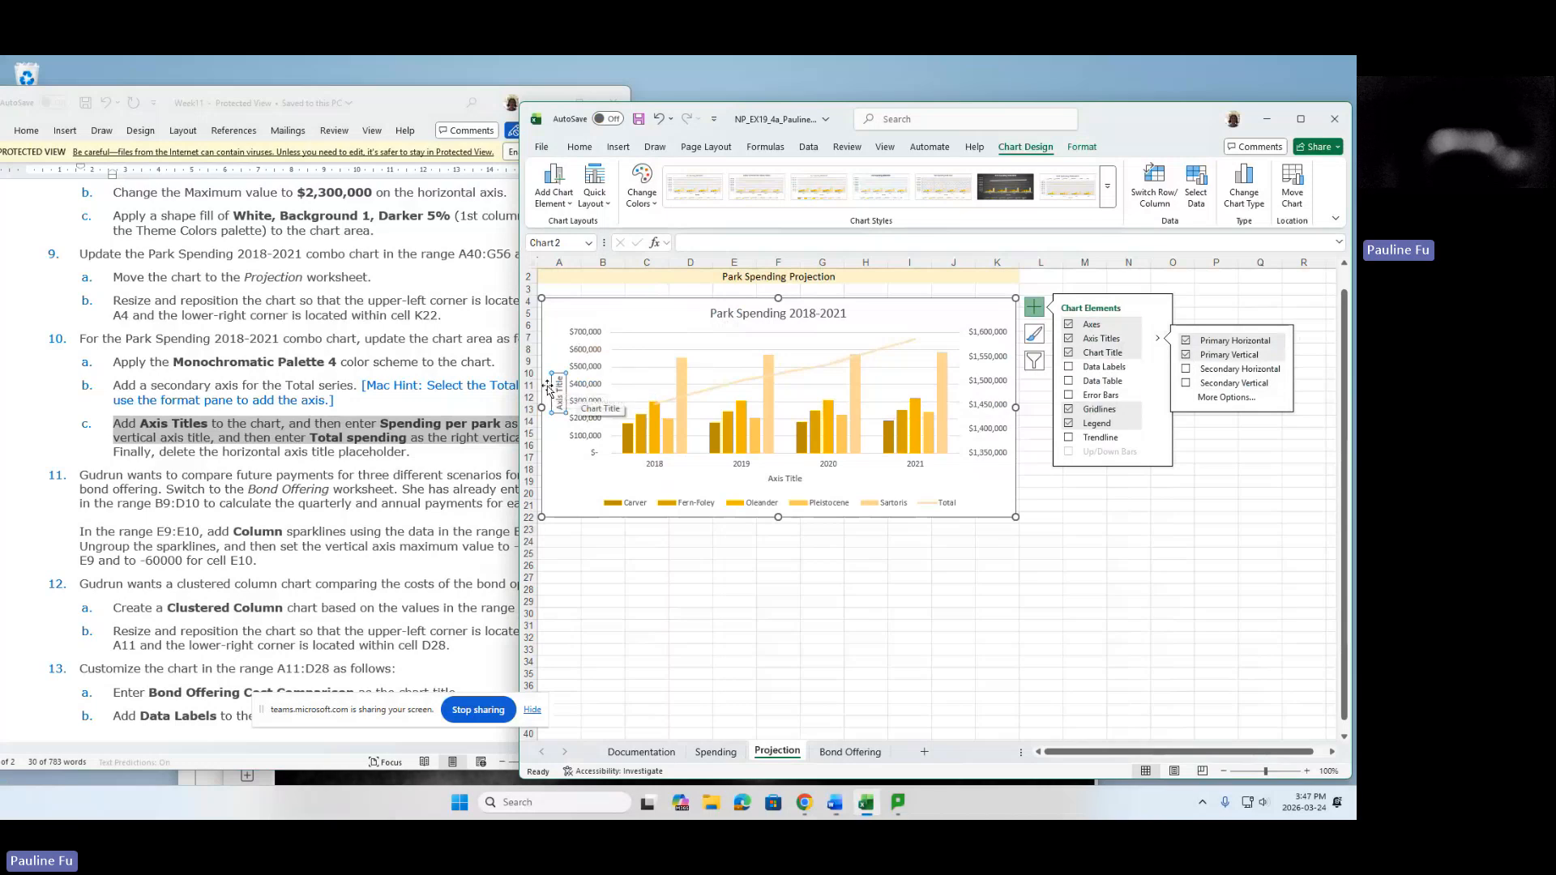
Replace the left vertical axis title placeholder in the combo chart with "Spending per park".
drag(559, 379, 561, 417)
key(BackSpace)
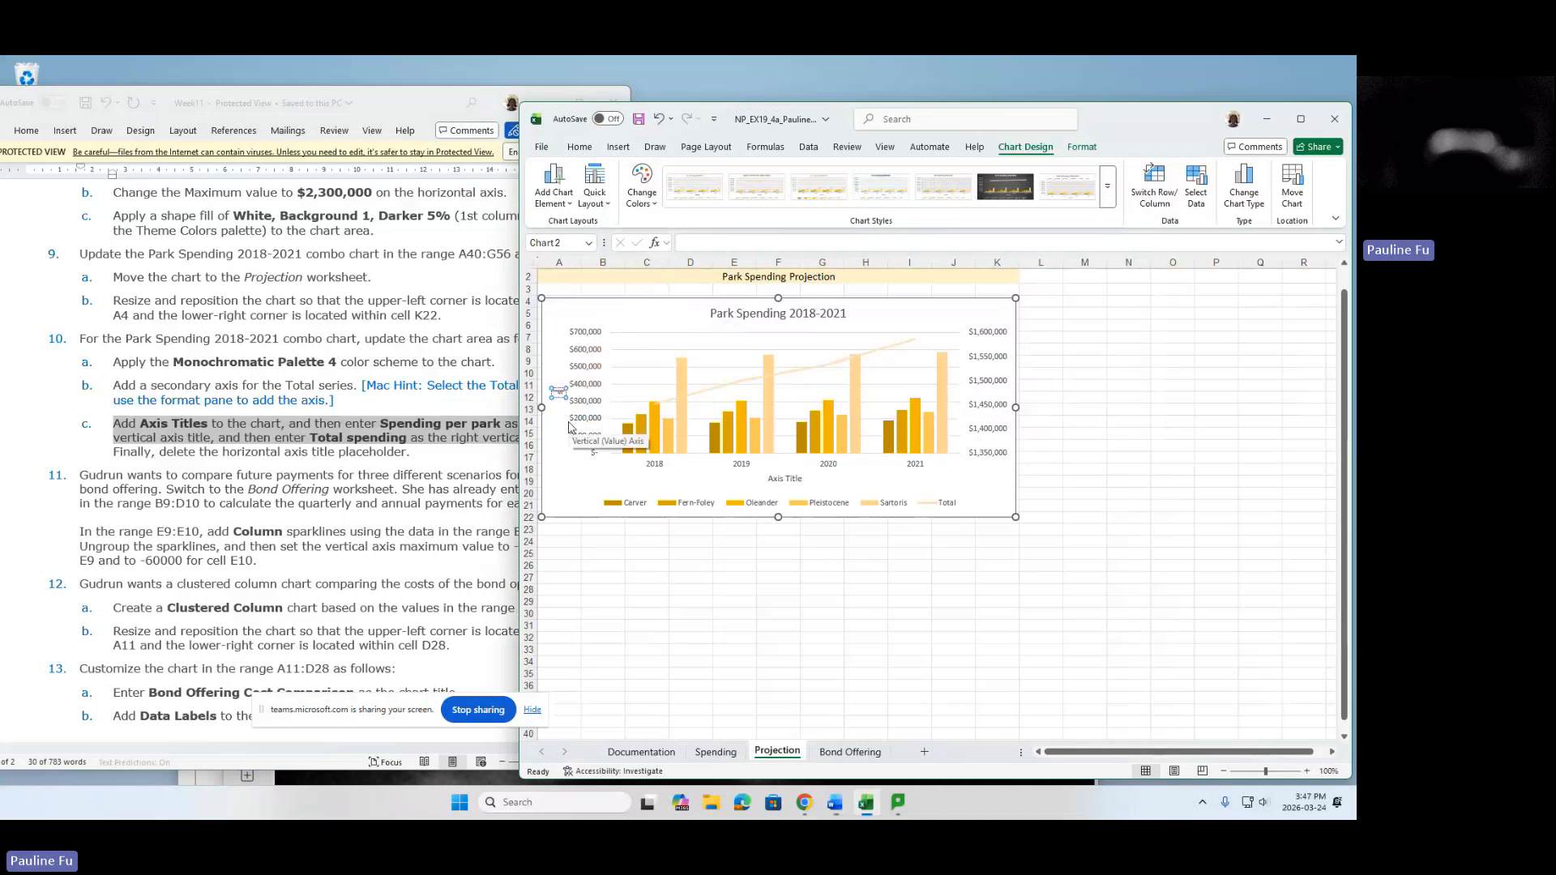
text(S)
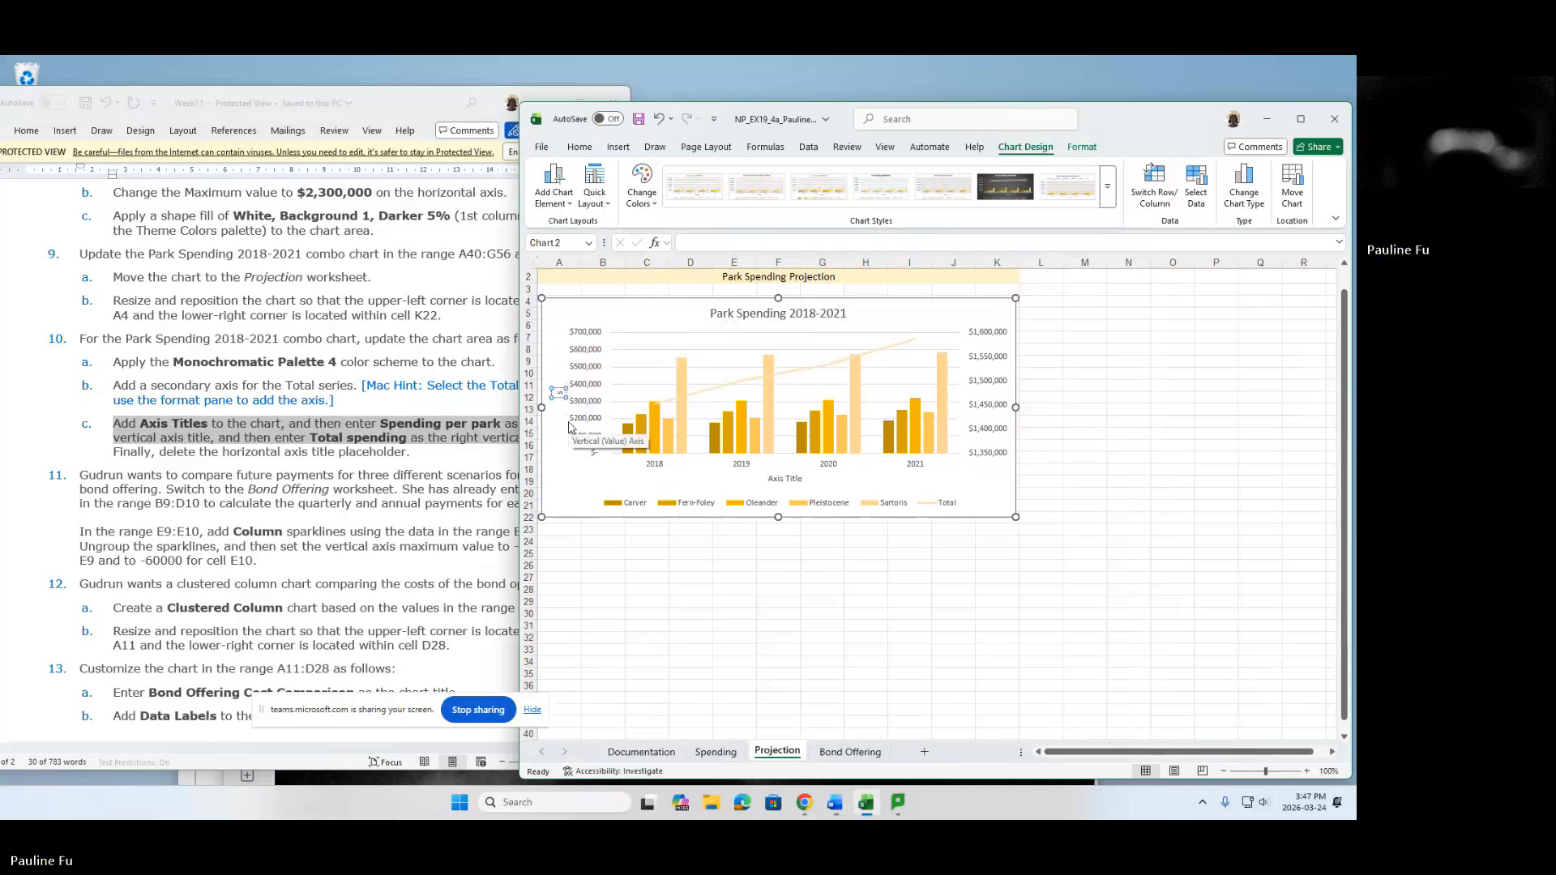
text(pending per park)
click(687, 314)
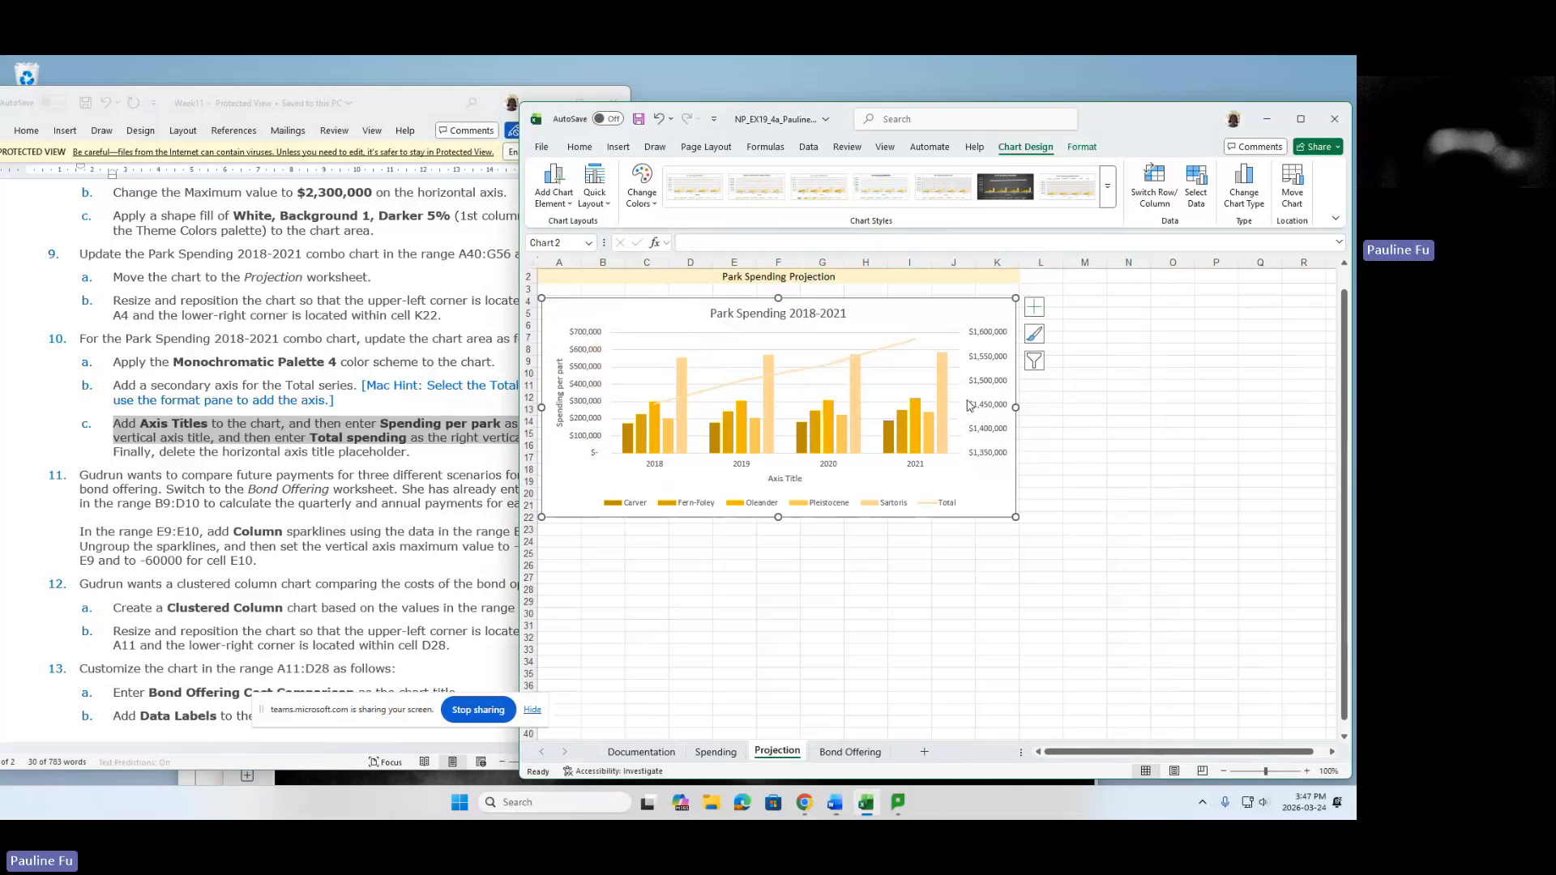
Add a secondary vertical axis title to the combo chart and set its text to "Total spending".
click(1035, 308)
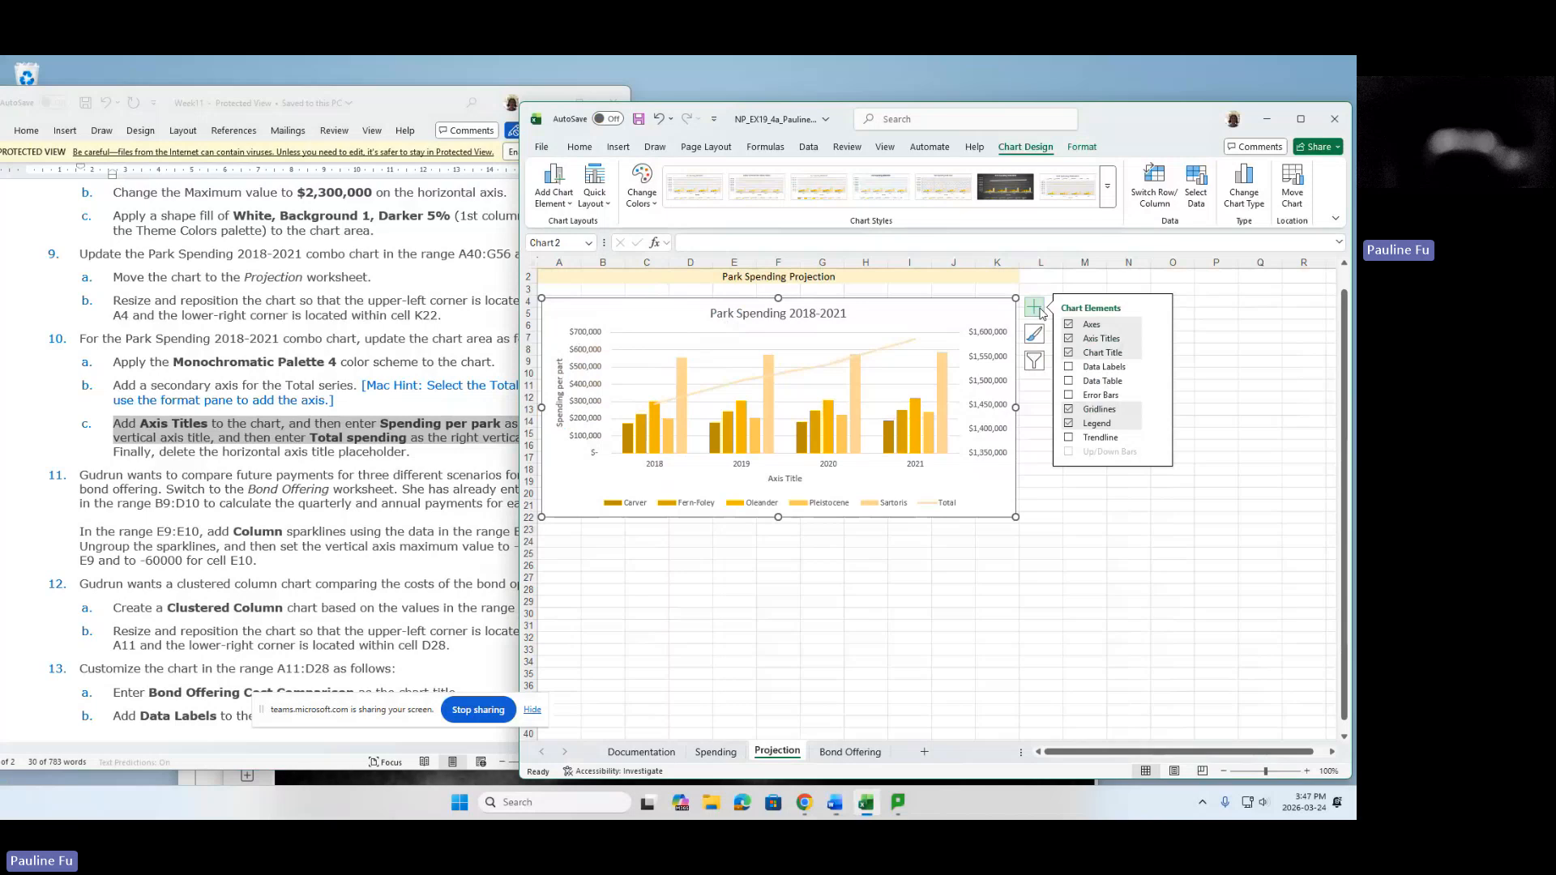
click(1158, 338)
click(1187, 384)
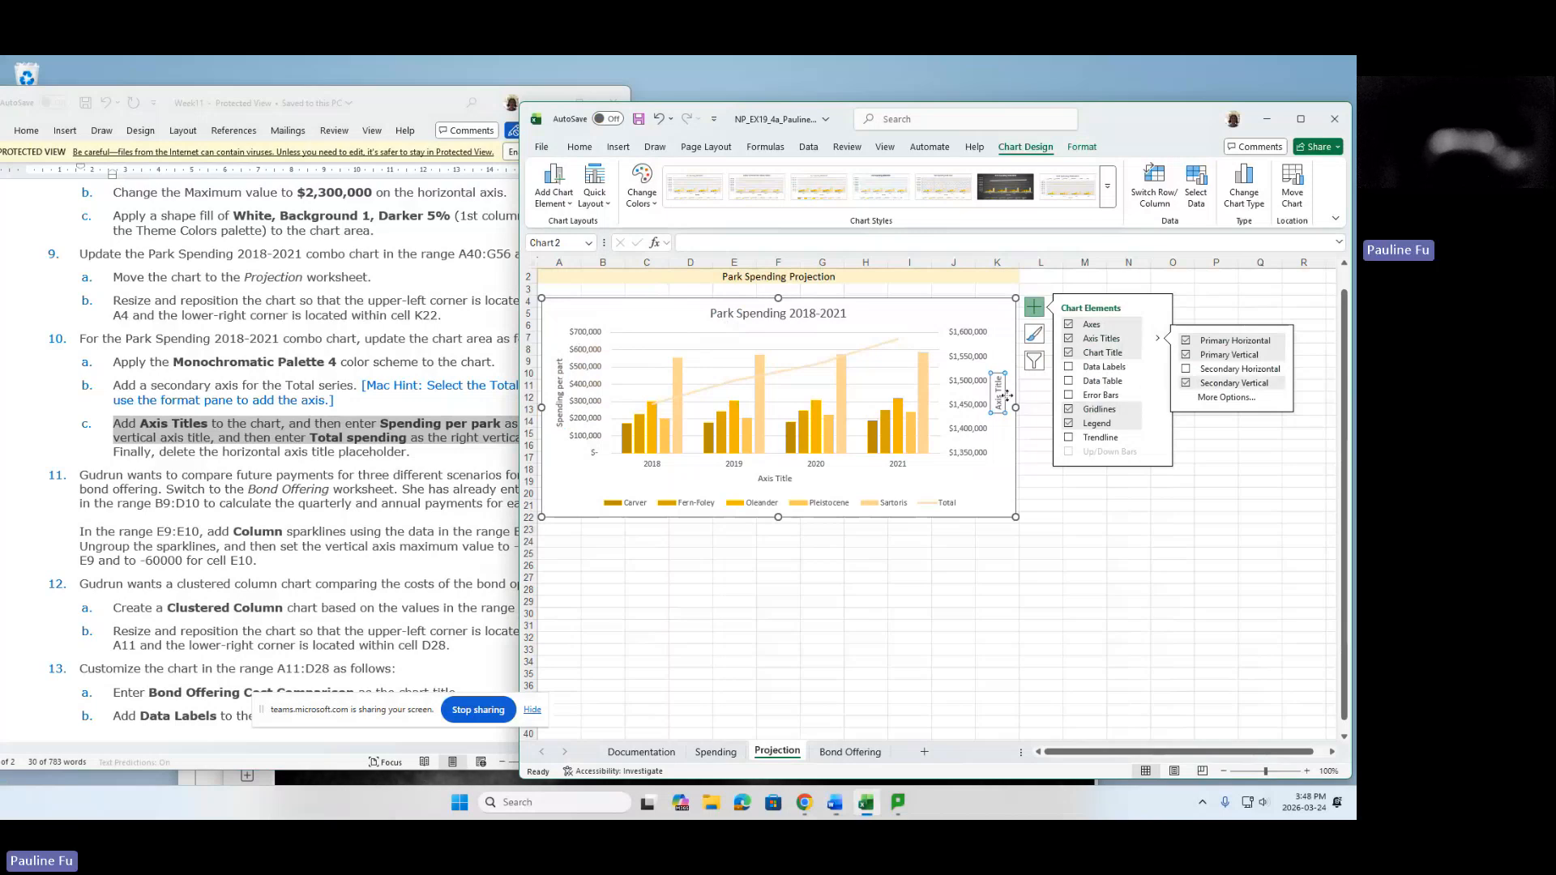
click(998, 392)
drag(999, 407, 998, 374)
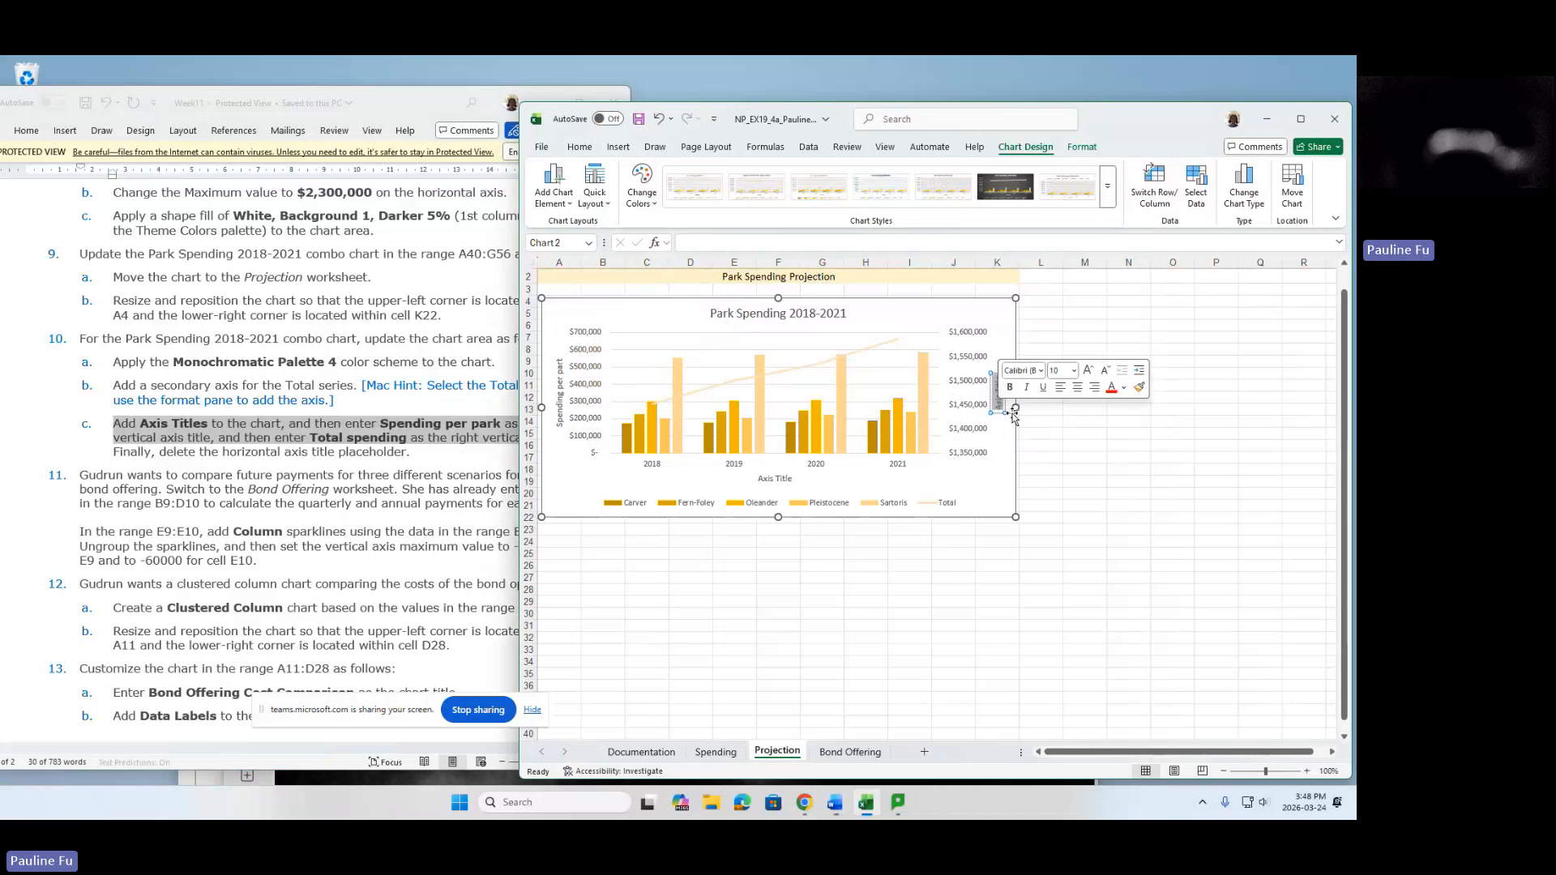
key(BackSpace)
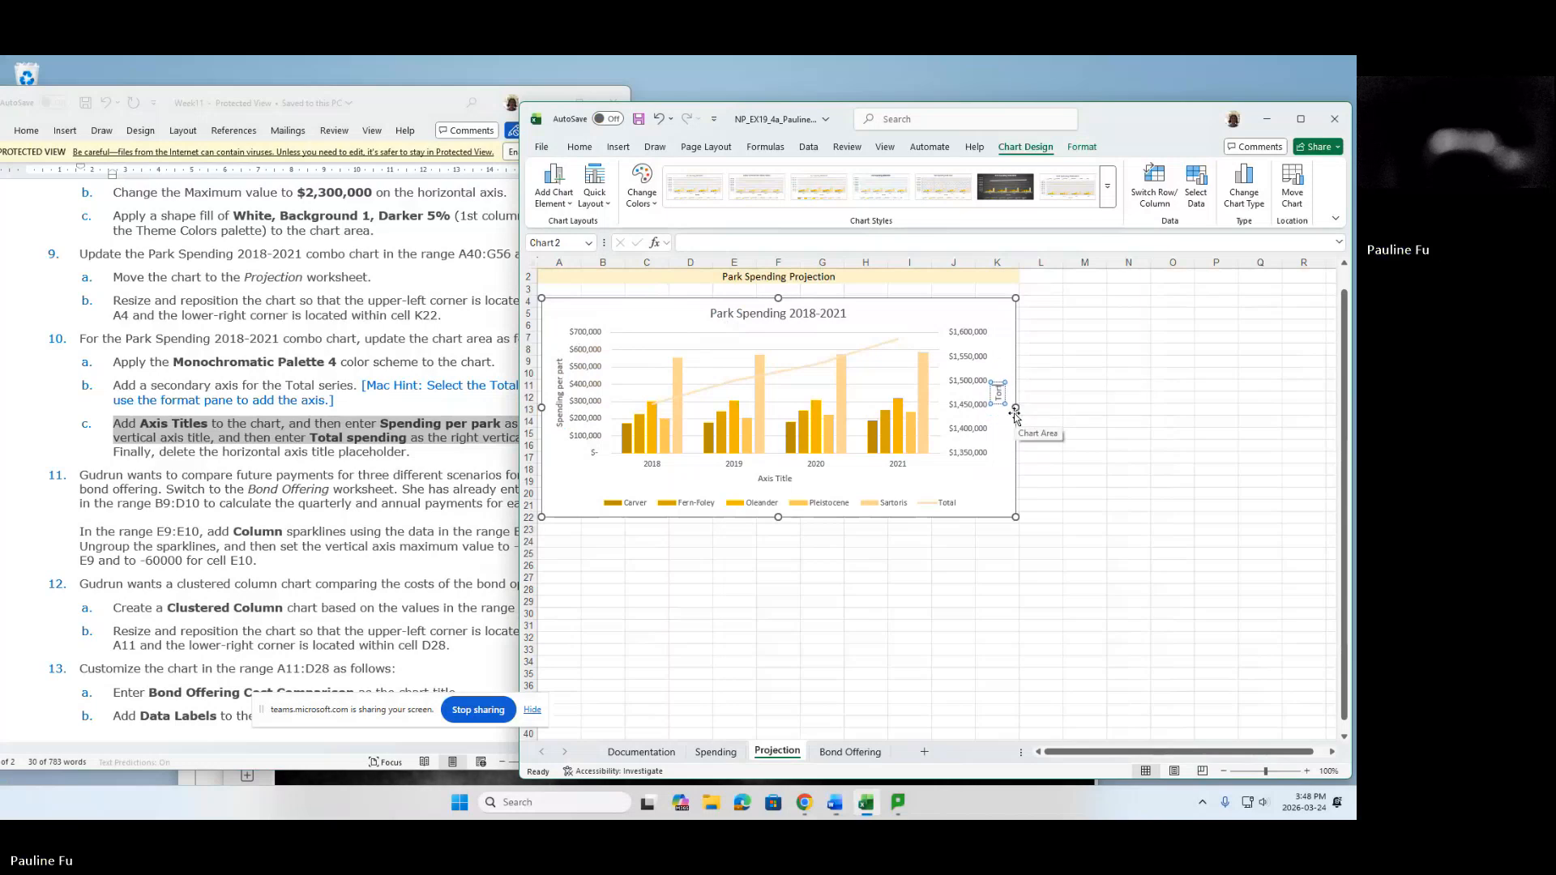
text(Total spending)
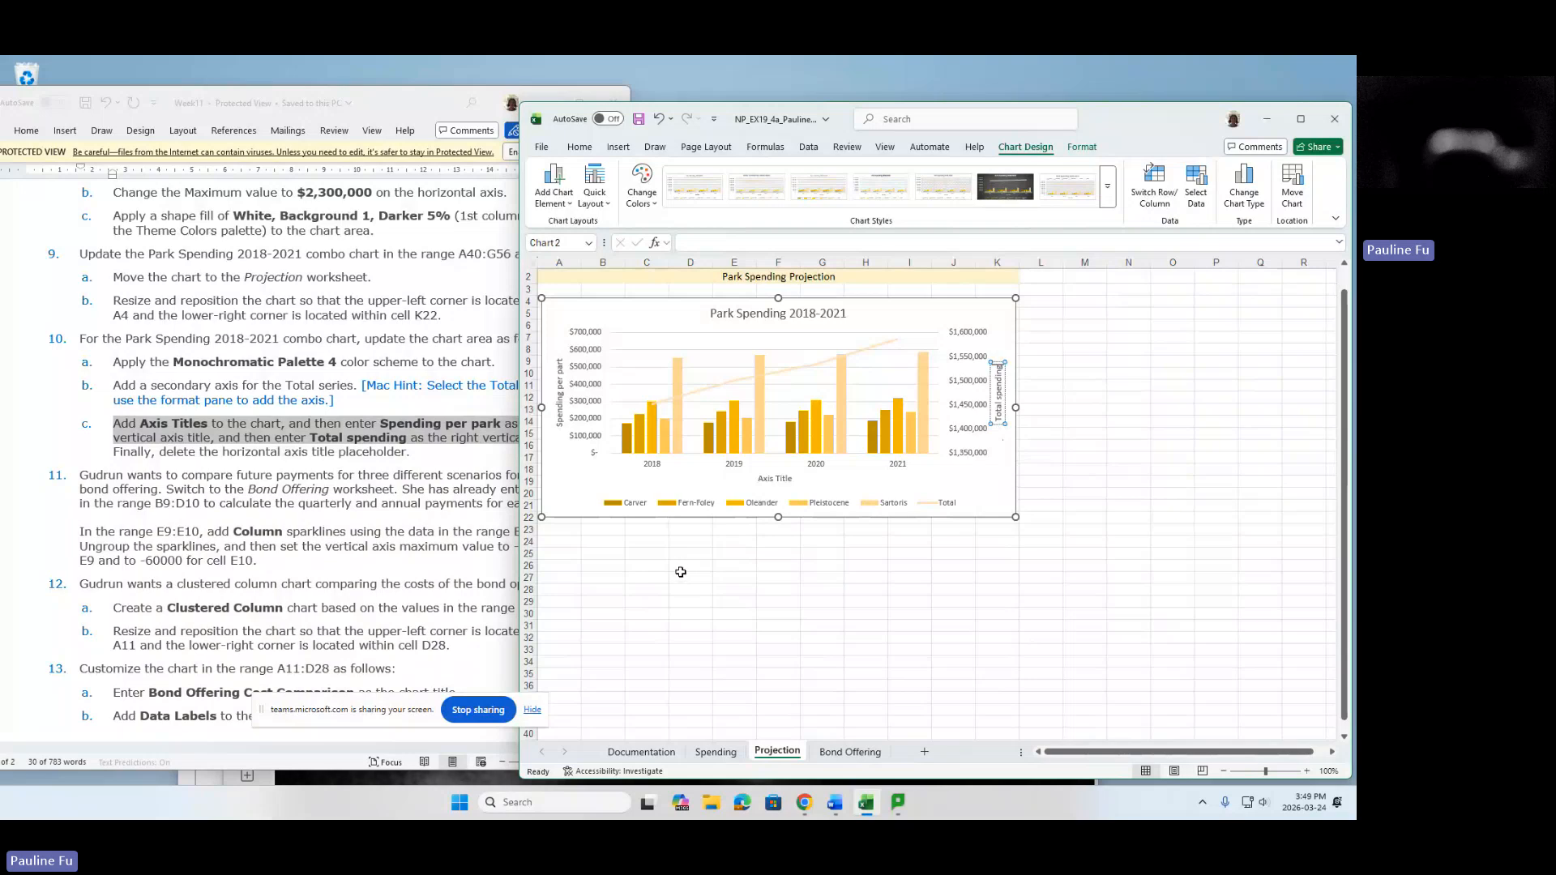
Enter the note "break, back at 4:10" in cell M6 of the Projection worksheet.
click(1095, 328)
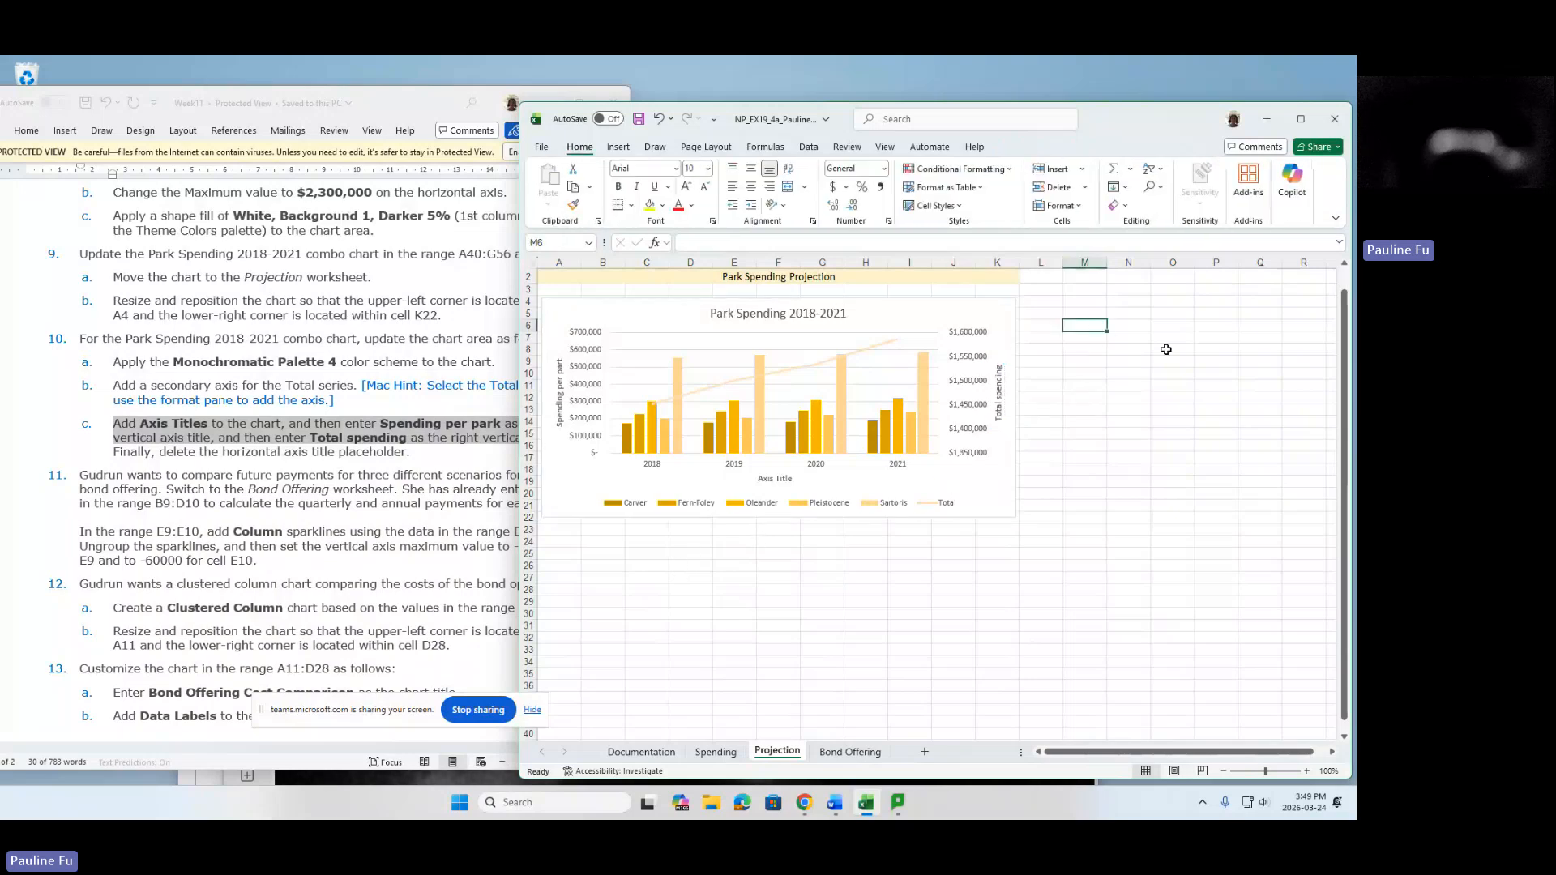
text(break,)
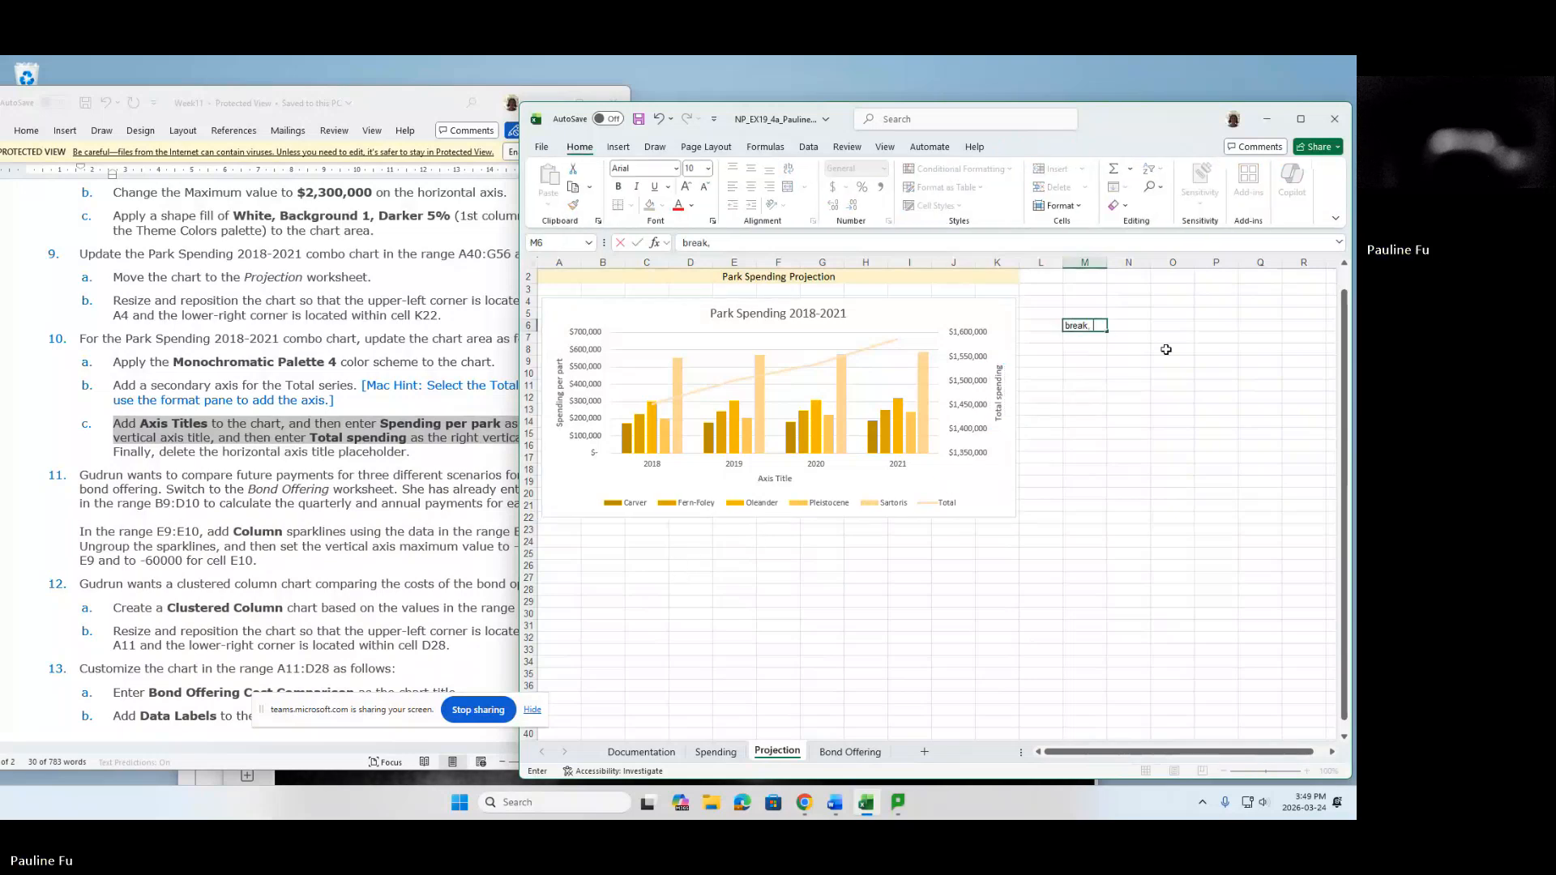
text( back at 4:)
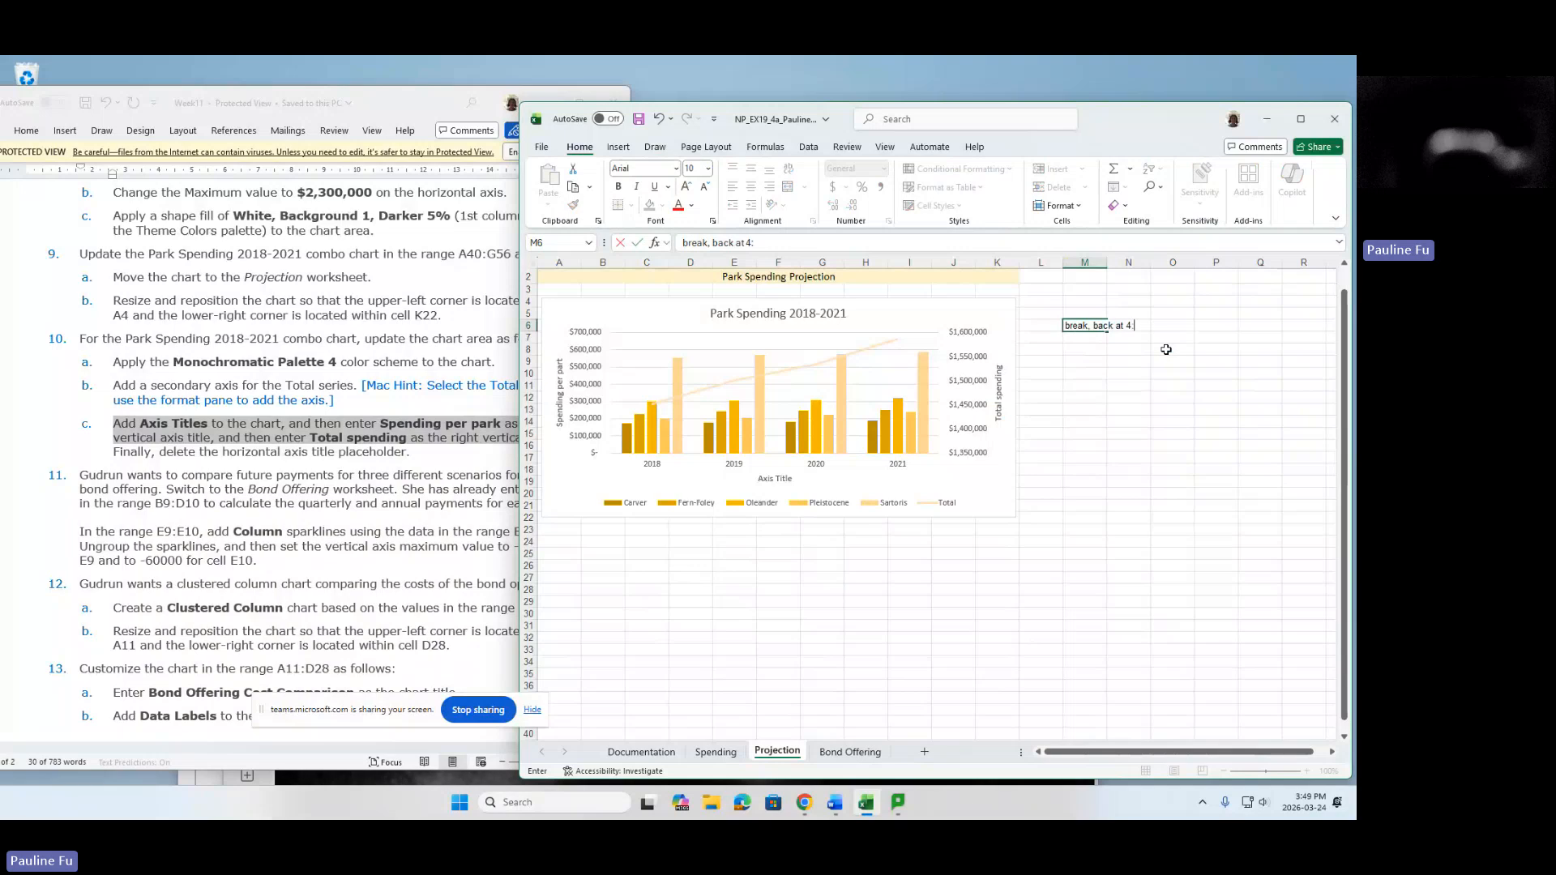
text(10)
click(1128, 374)
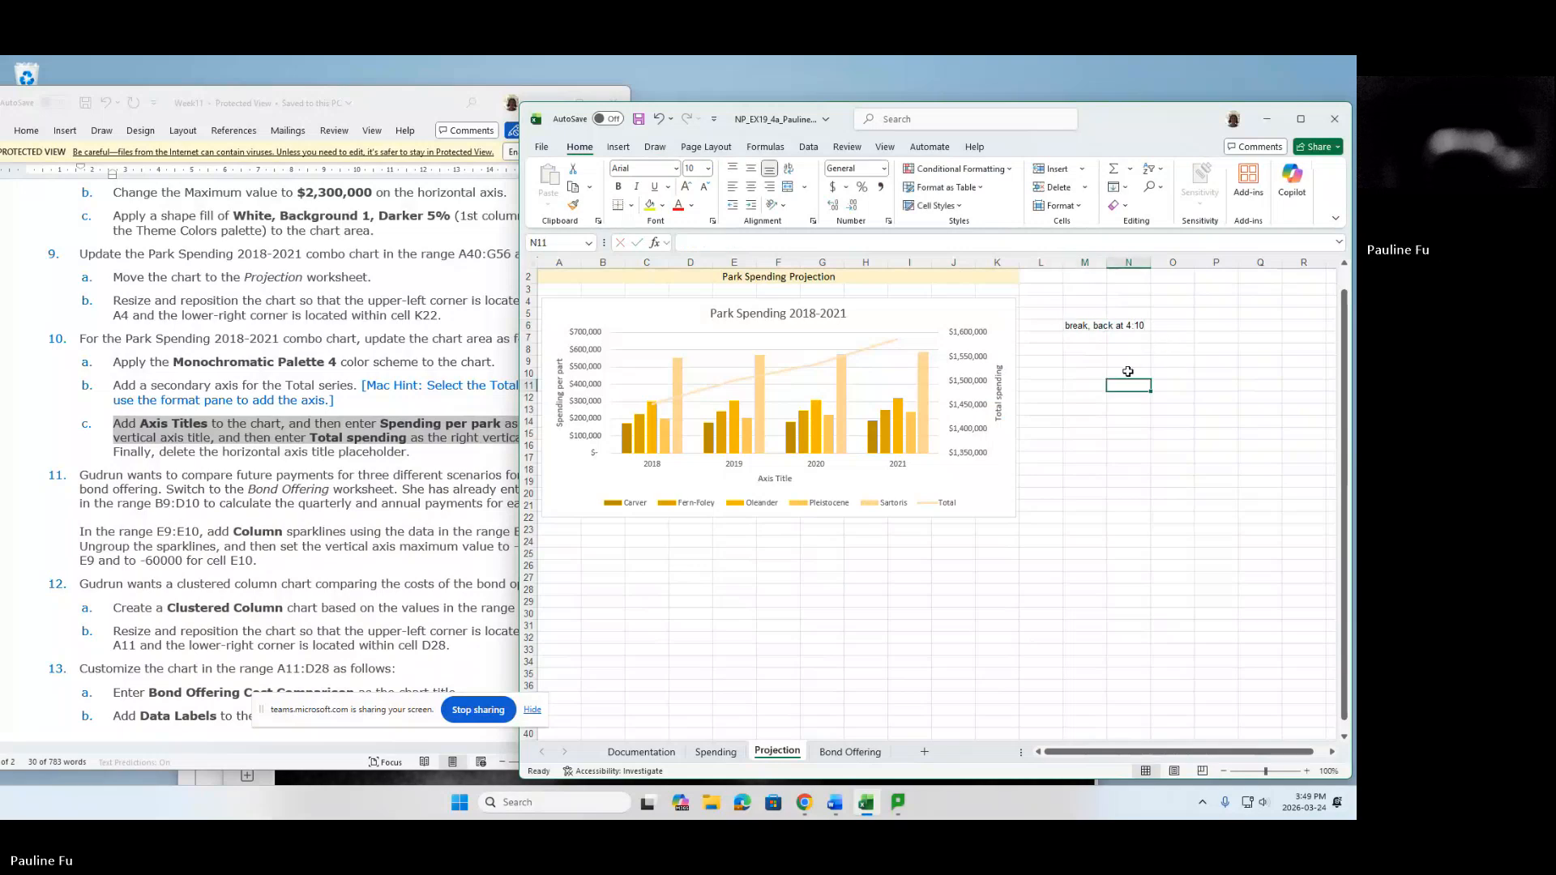
Enlarge the break note in cell M6 to font size 22.
click(1084, 325)
click(708, 169)
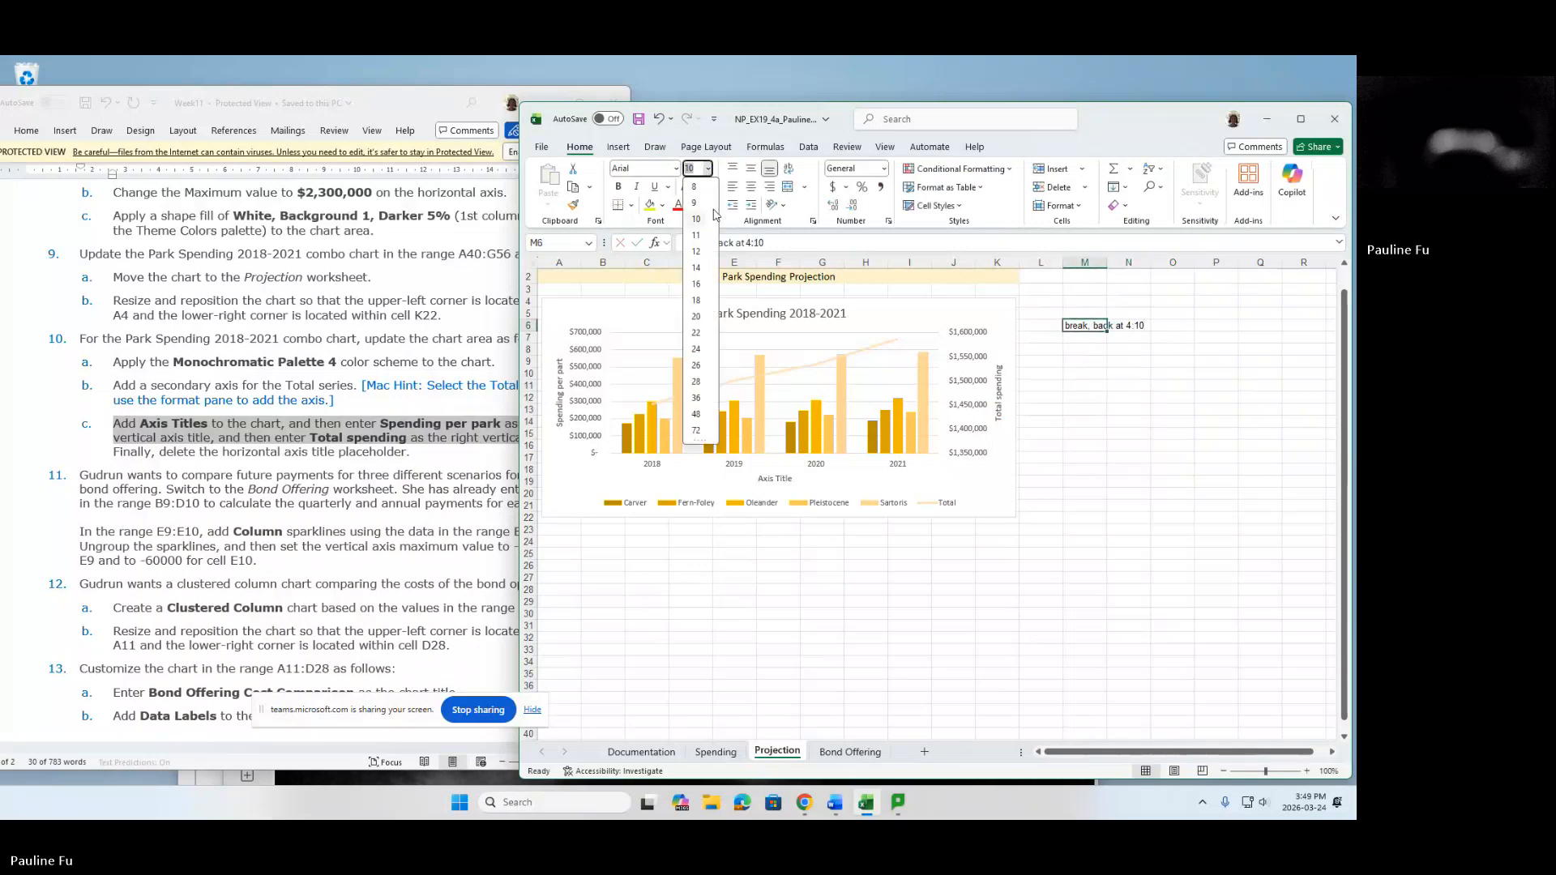
click(714, 343)
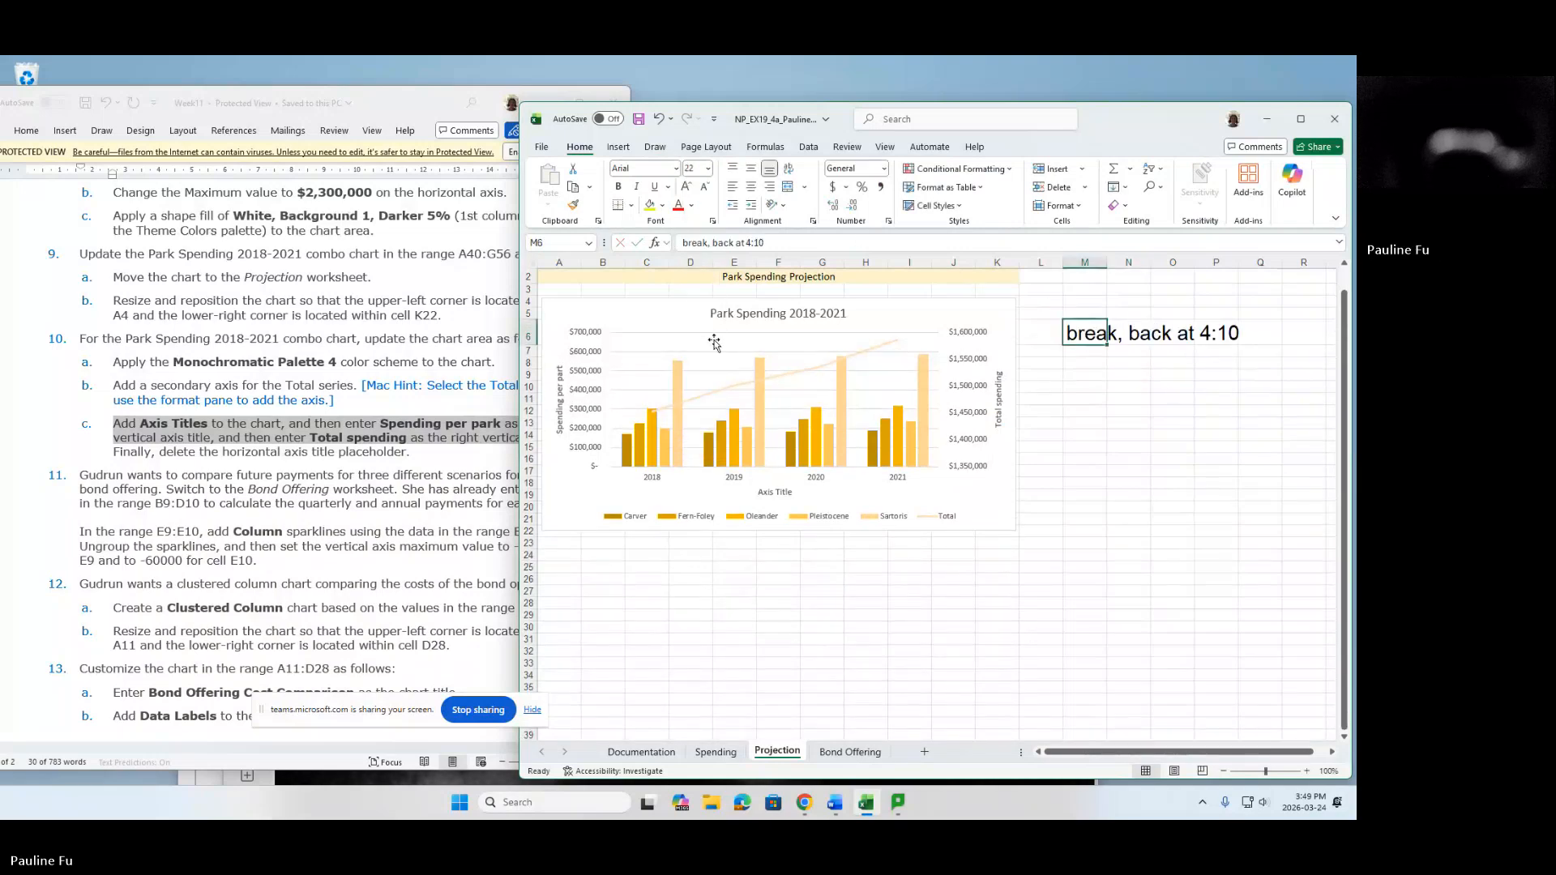
click(1169, 334)
click(1209, 332)
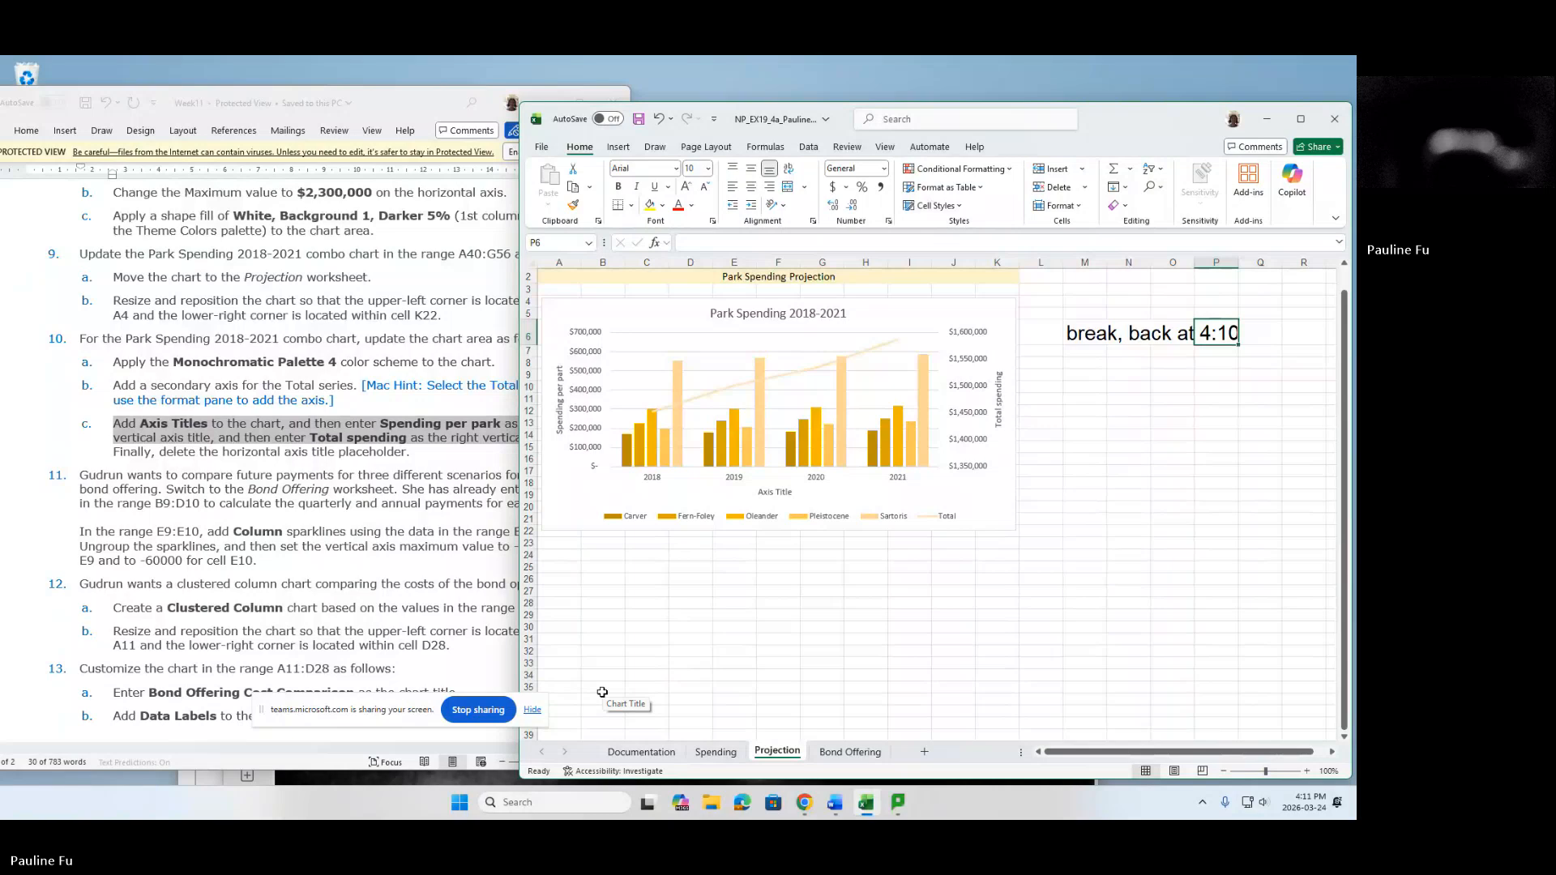
Switch to the Word instructions and highlight the start of step 11 about switching to the Bond Offering worksheet.
click(248, 584)
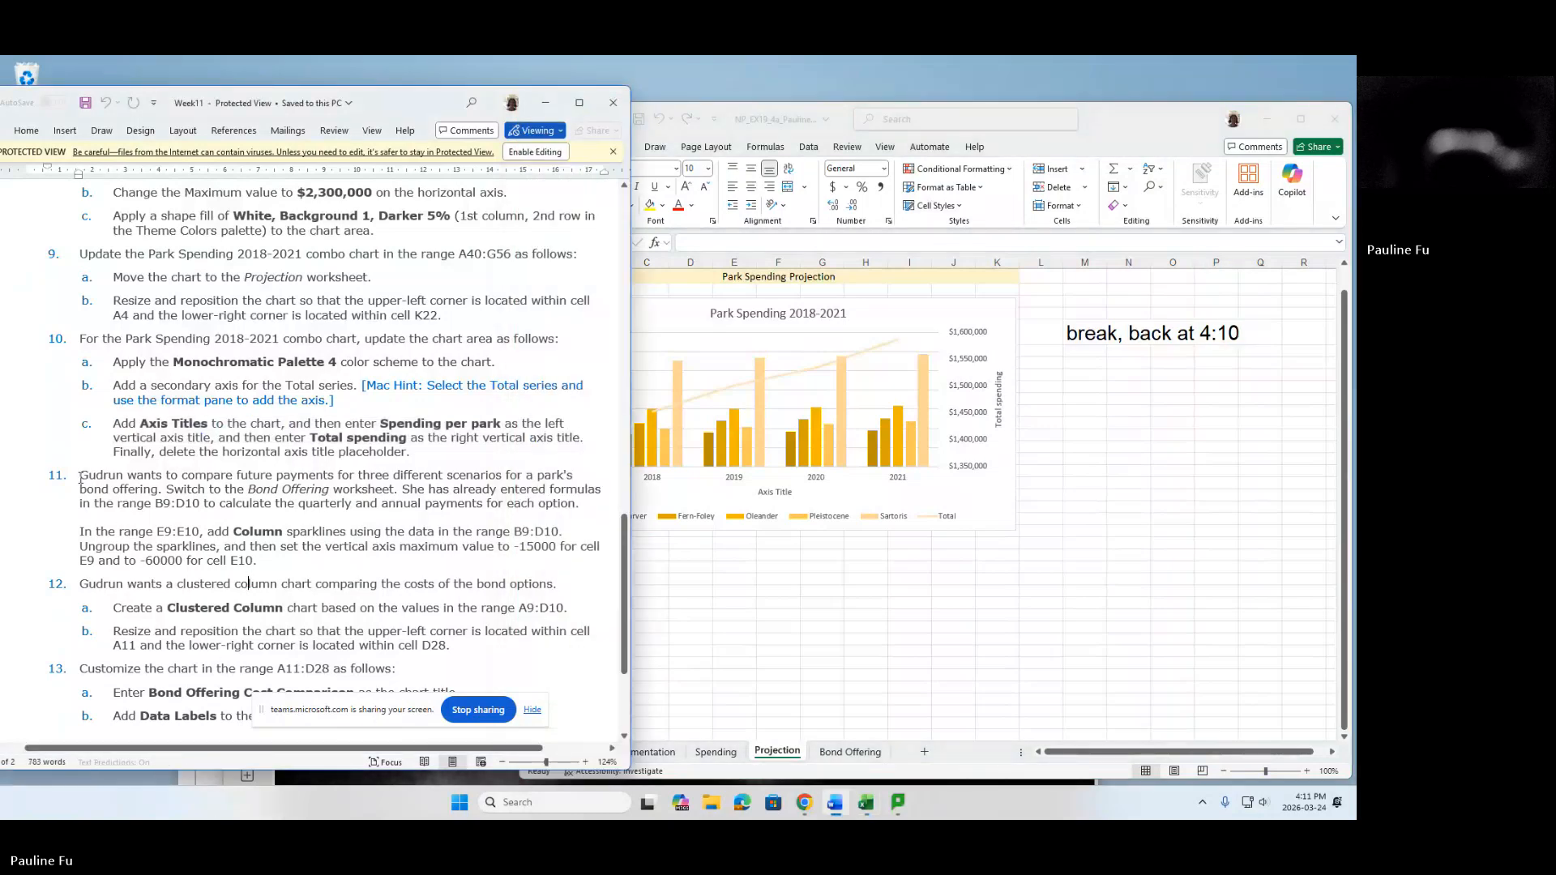
drag(81, 478, 511, 481)
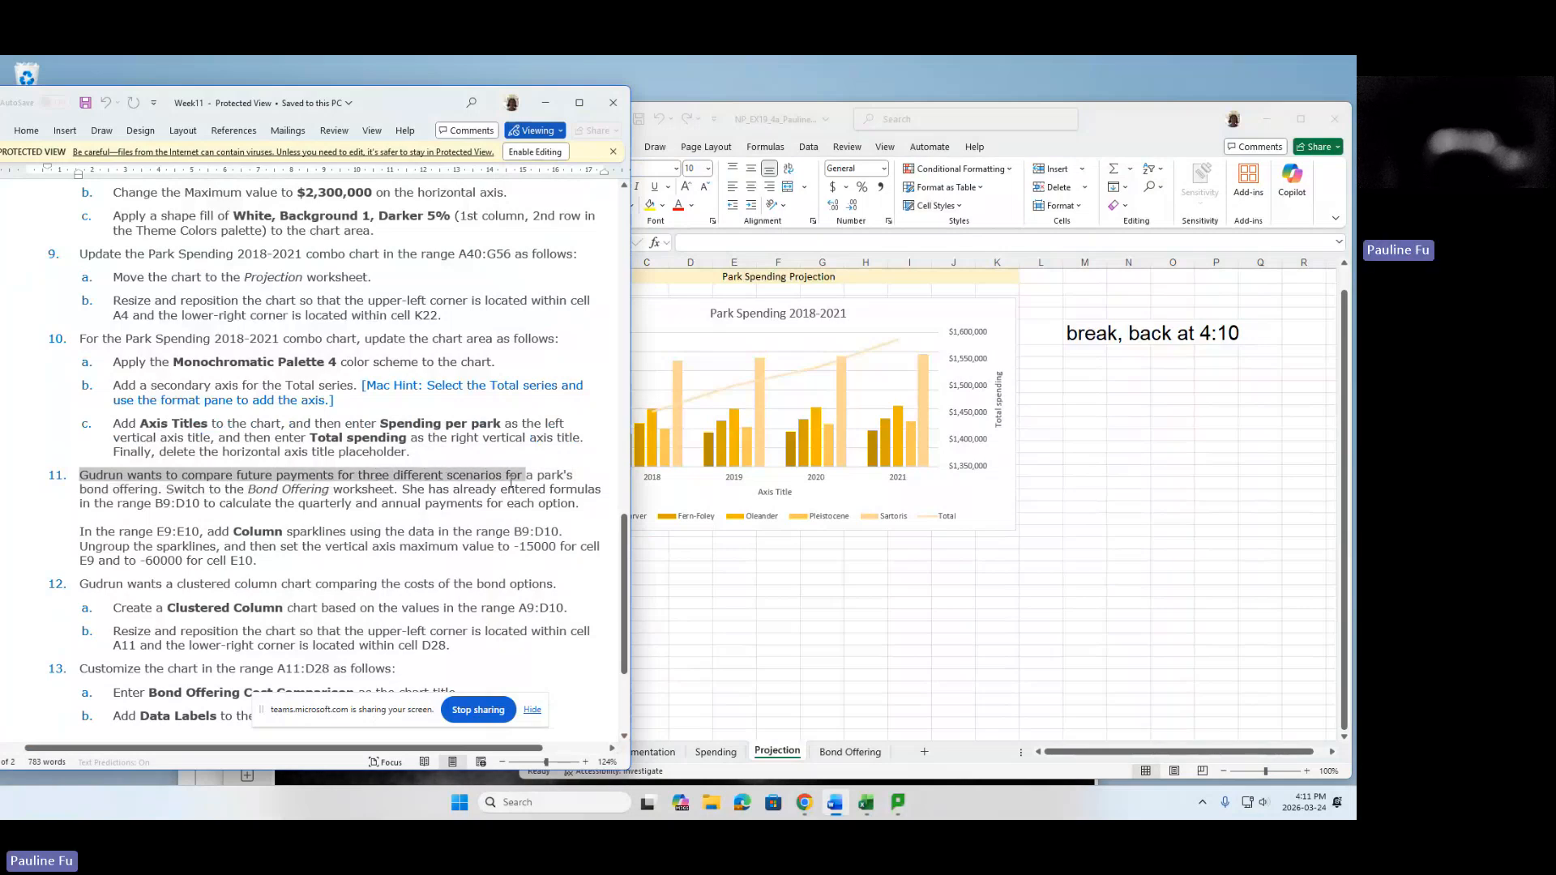
drag(511, 482, 398, 491)
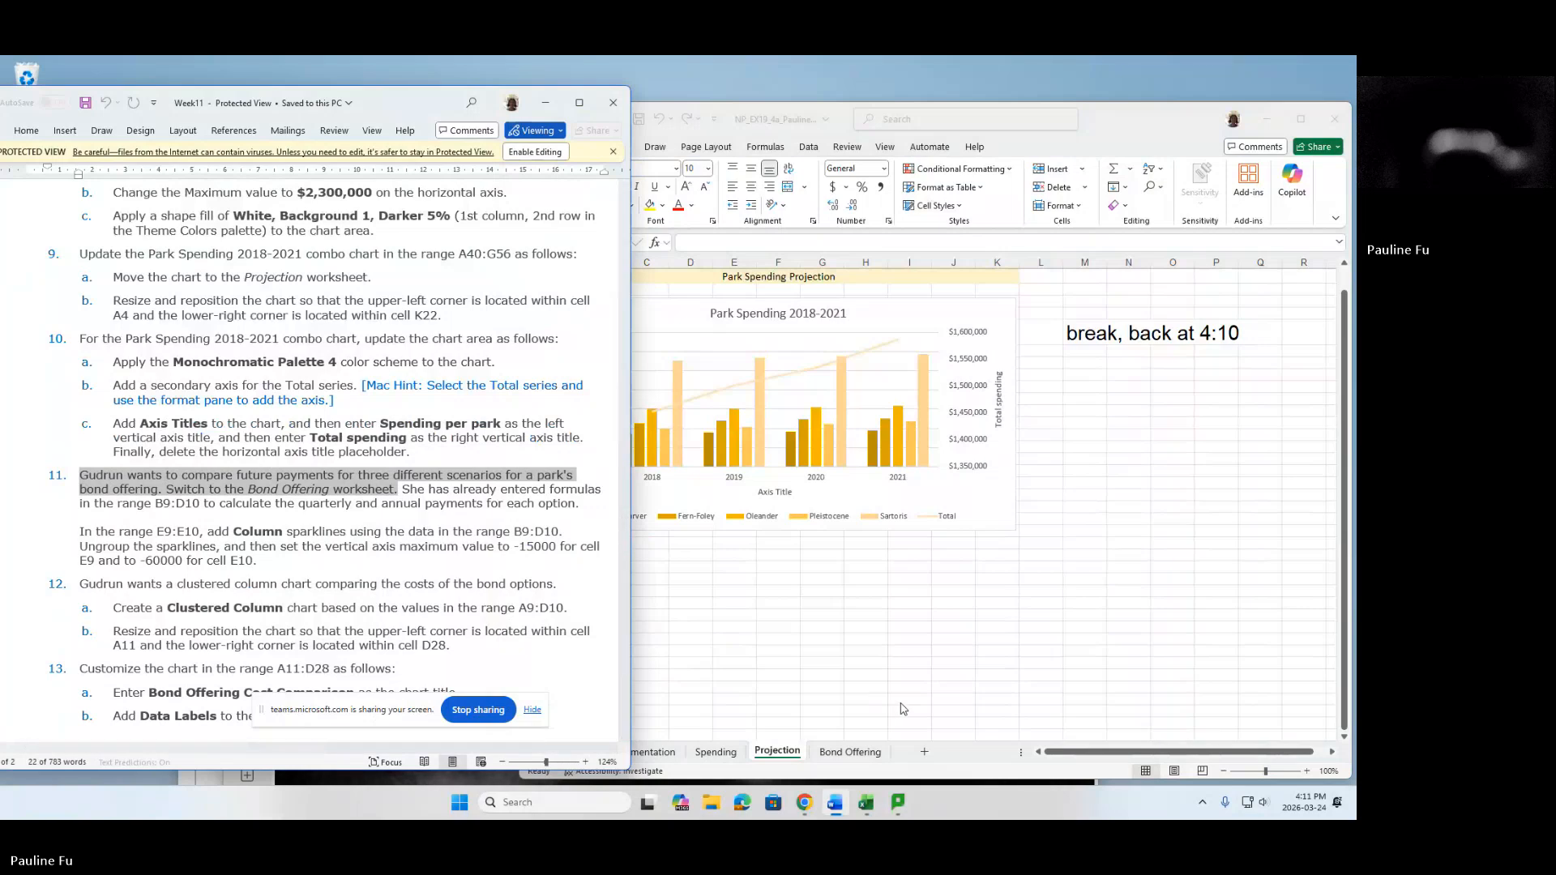
Switch to Excel's Bond Offering worksheet, and highlight the step 11 sentence about the payment formulas in B9:D10 in the Word instructions.
click(864, 753)
click(864, 753)
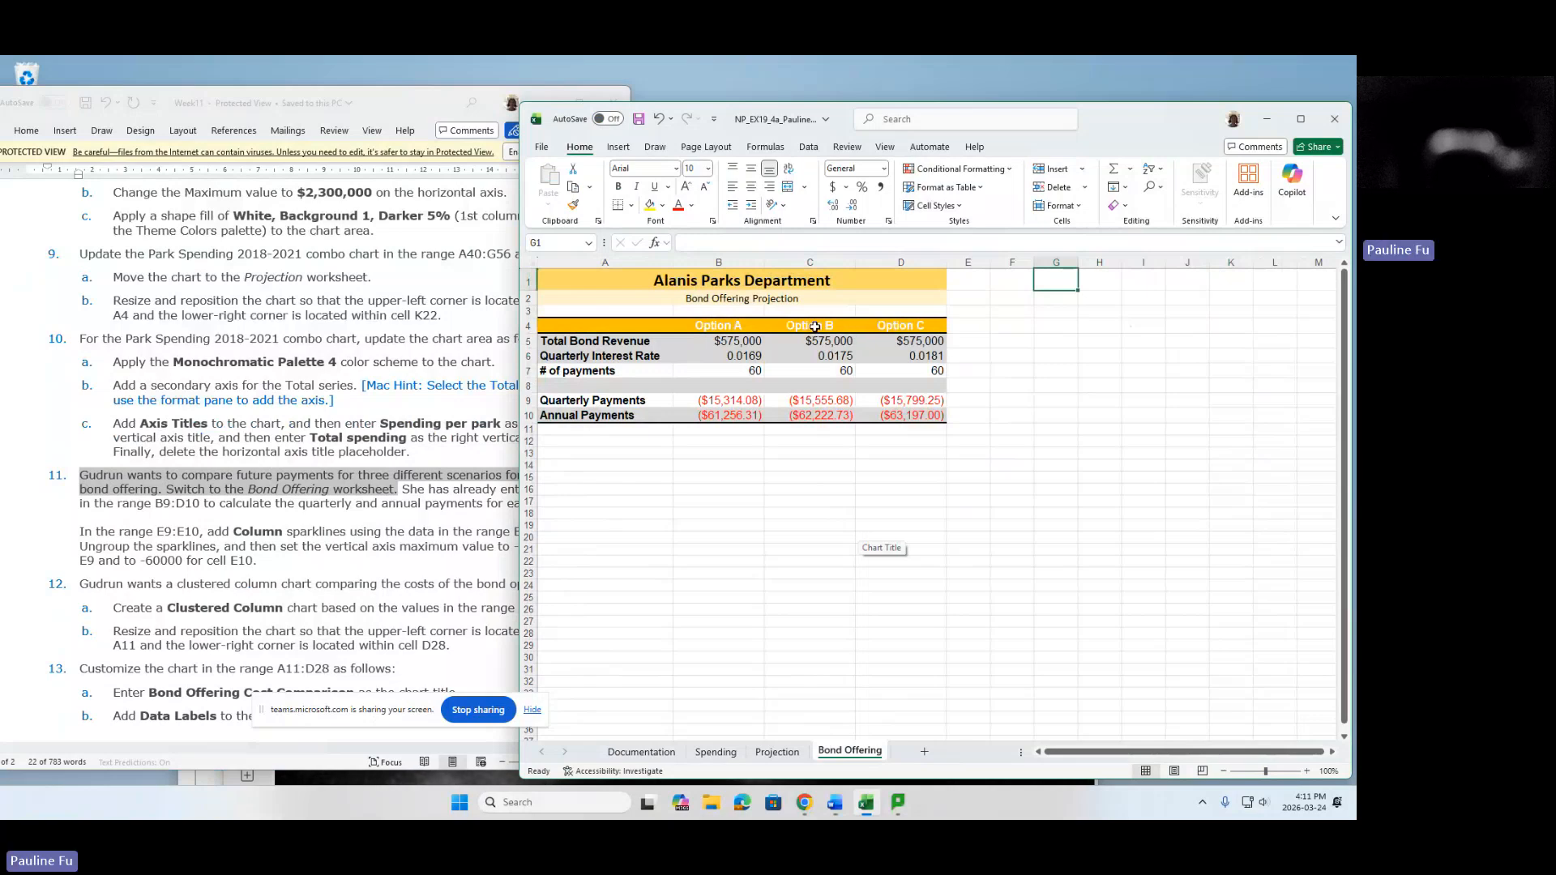
click(456, 512)
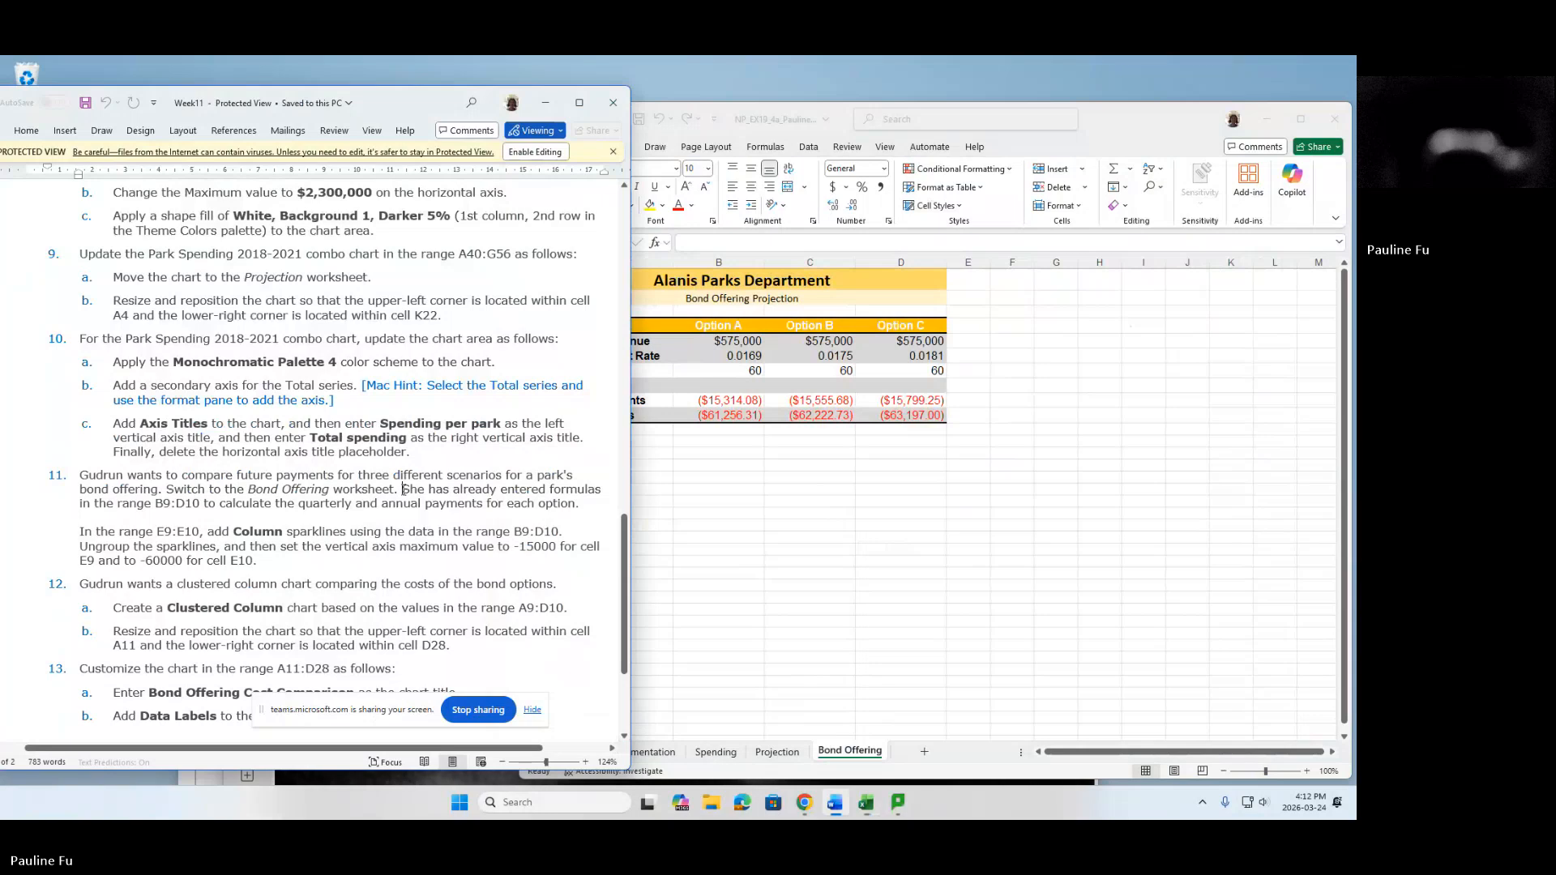
drag(402, 489, 423, 498)
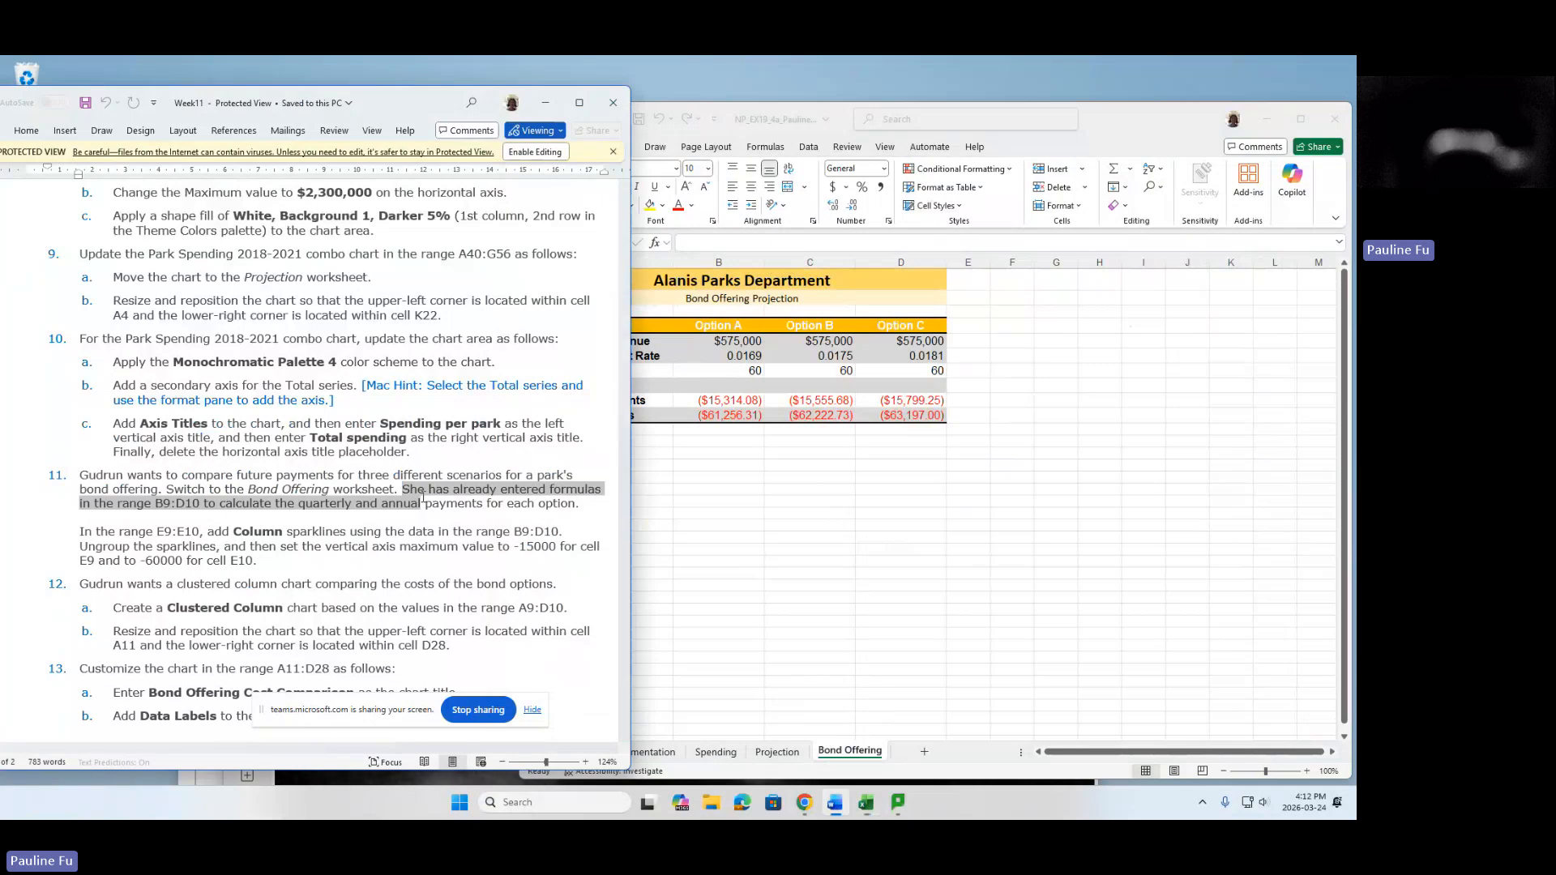
drag(422, 497, 567, 504)
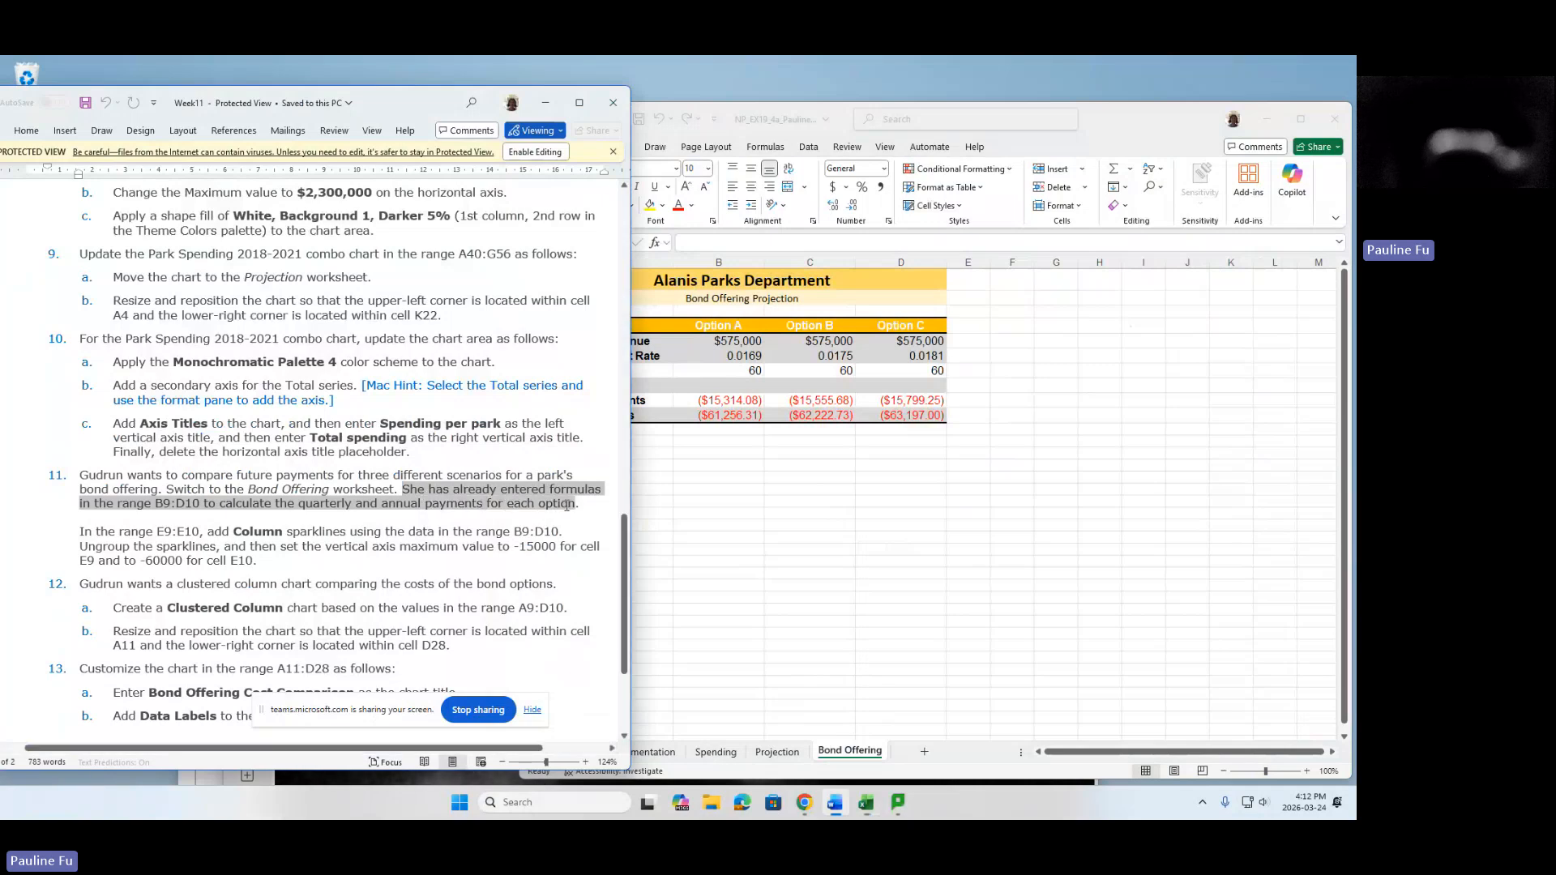
Highlight the step 11 instruction on adding and ungrouping Column sparklines in the Word document, and return to the Bond Offering worksheet in Excel.
click(130, 546)
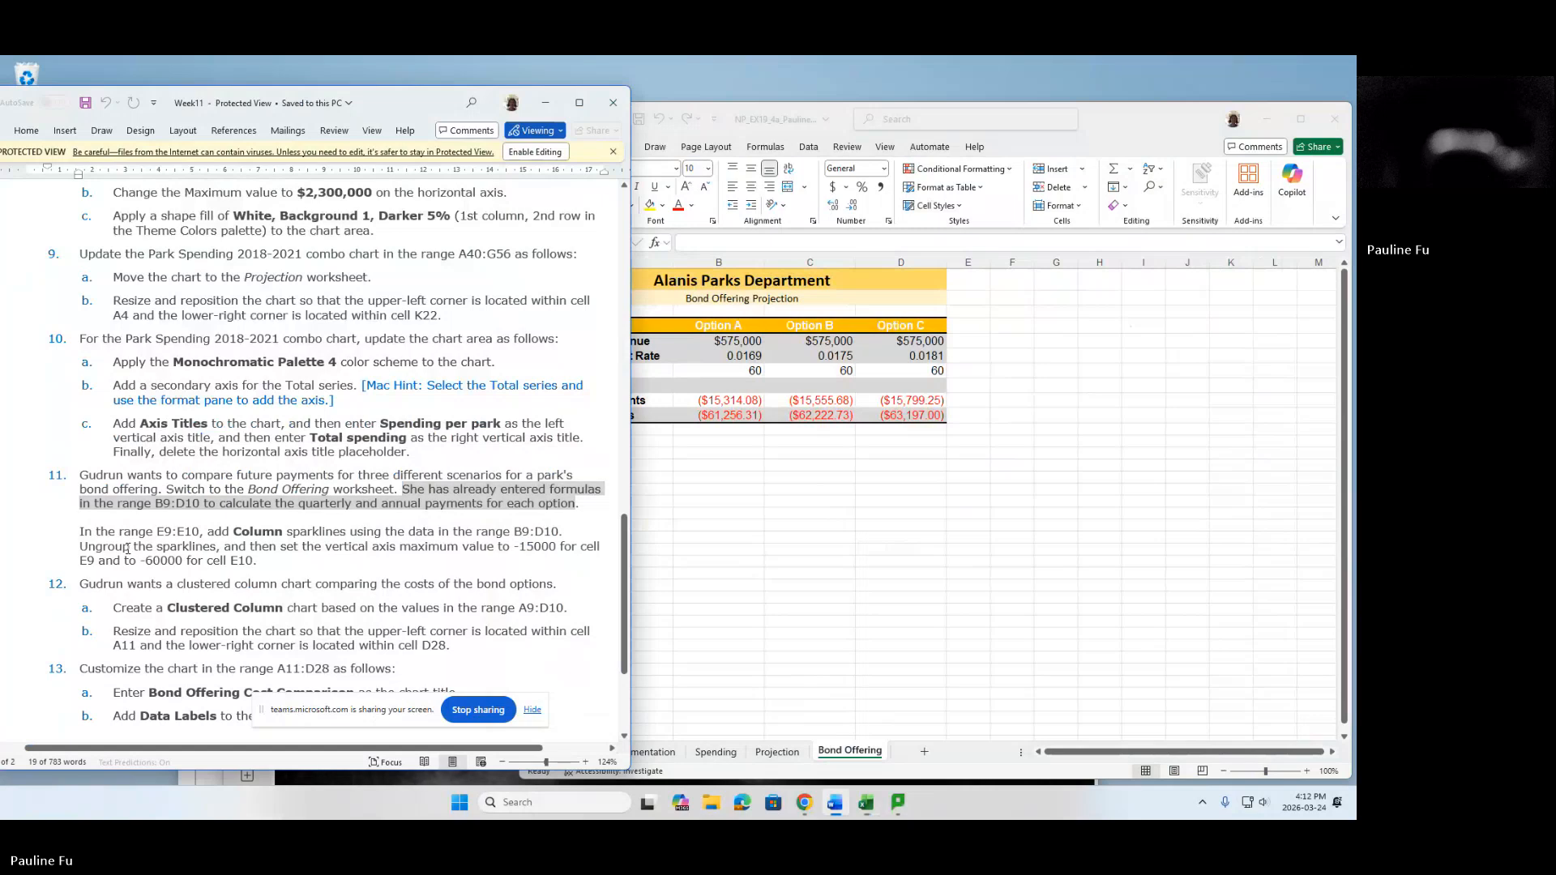
drag(80, 533, 209, 529)
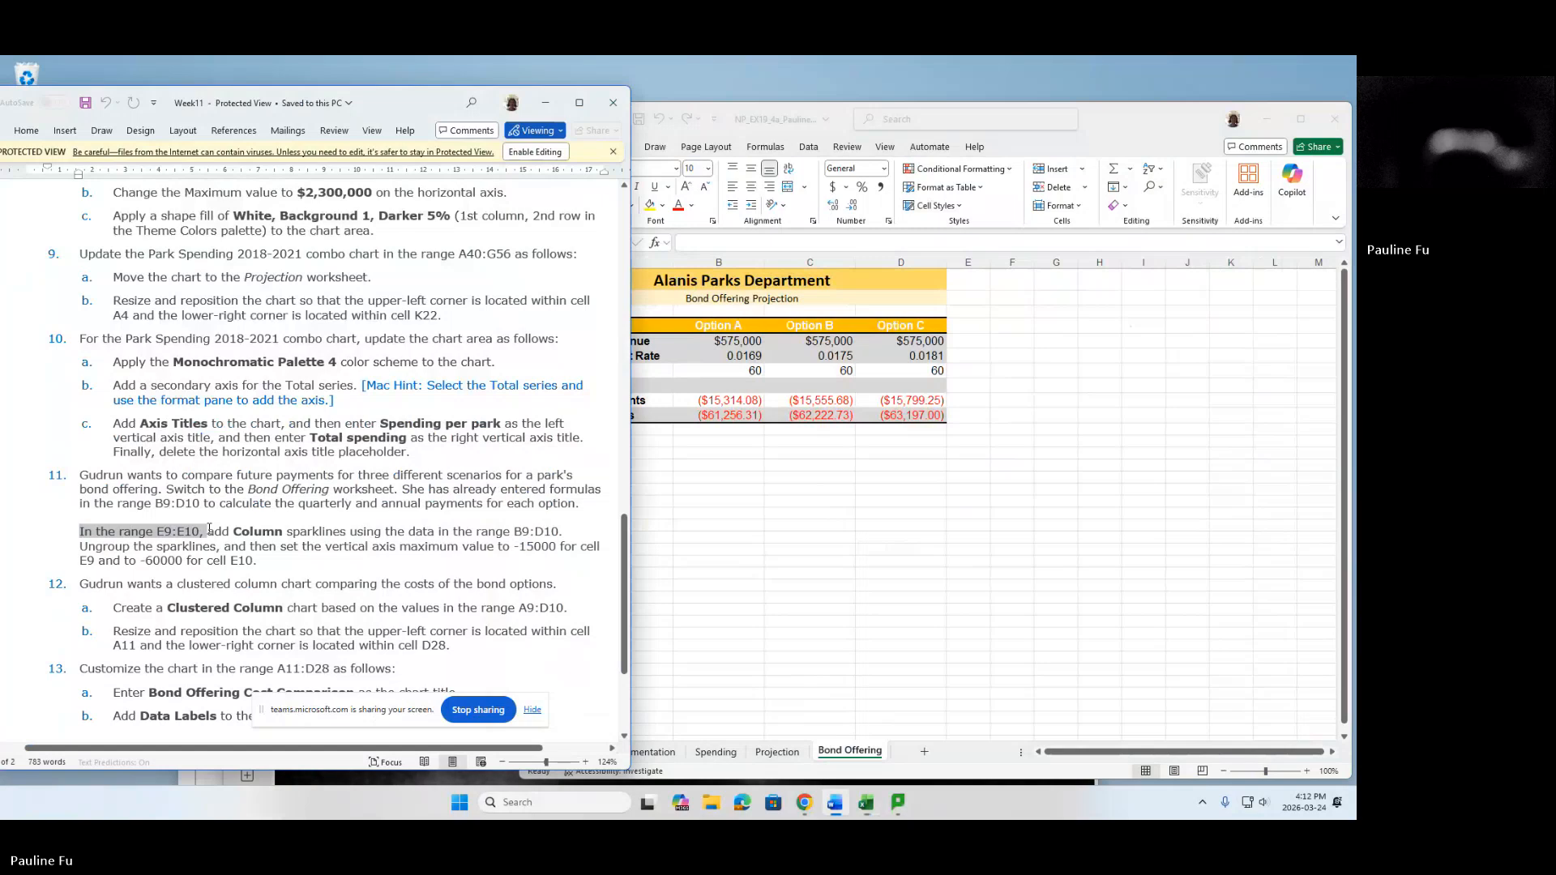
drag(209, 529, 305, 529)
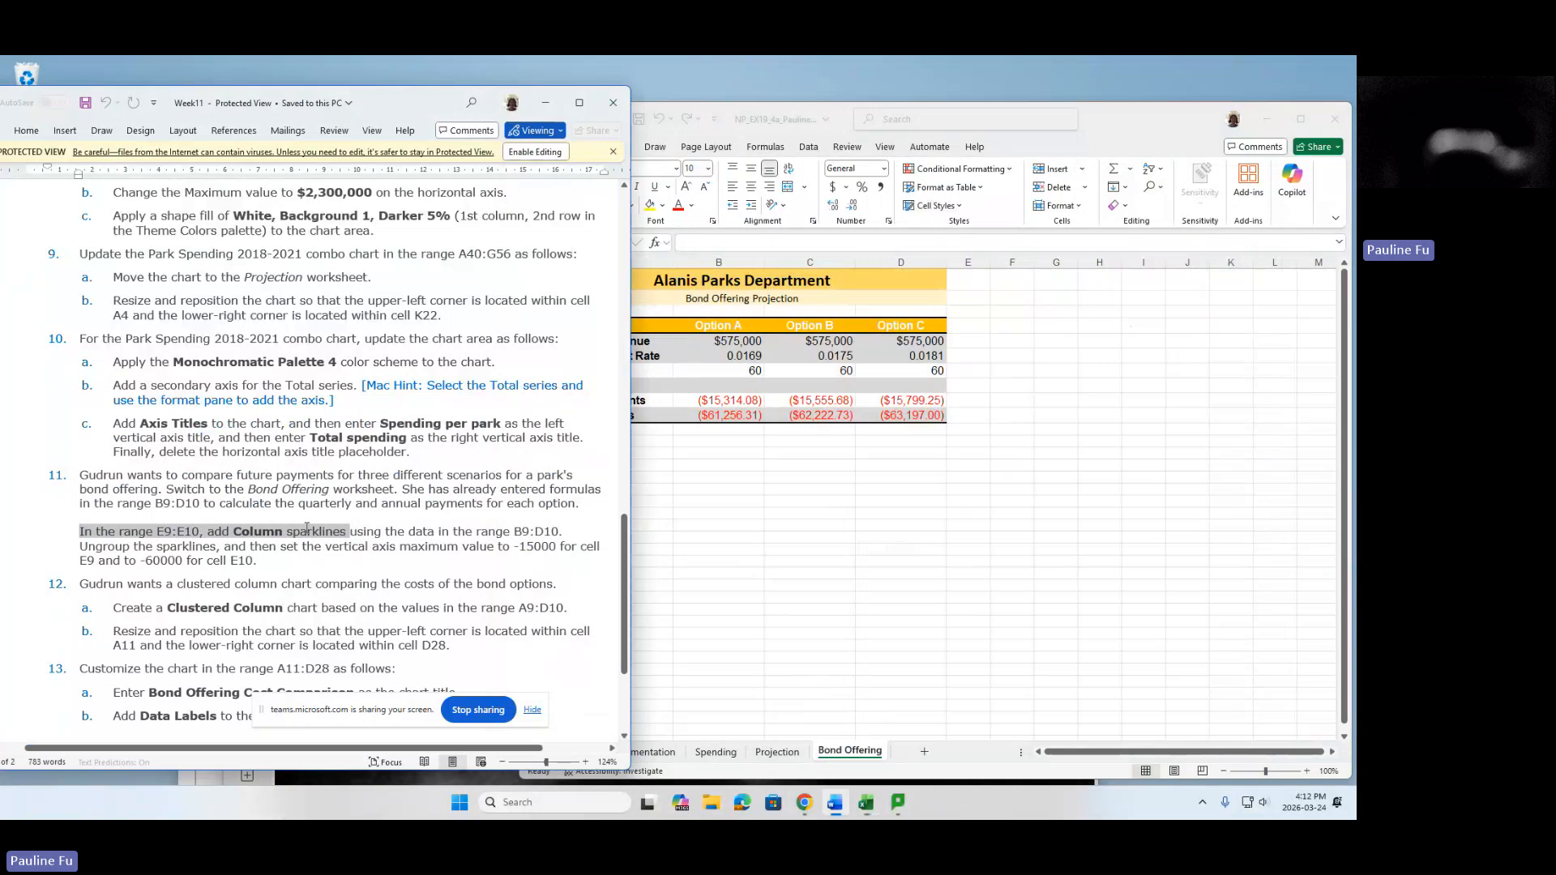
drag(306, 529, 401, 532)
drag(401, 535, 400, 544)
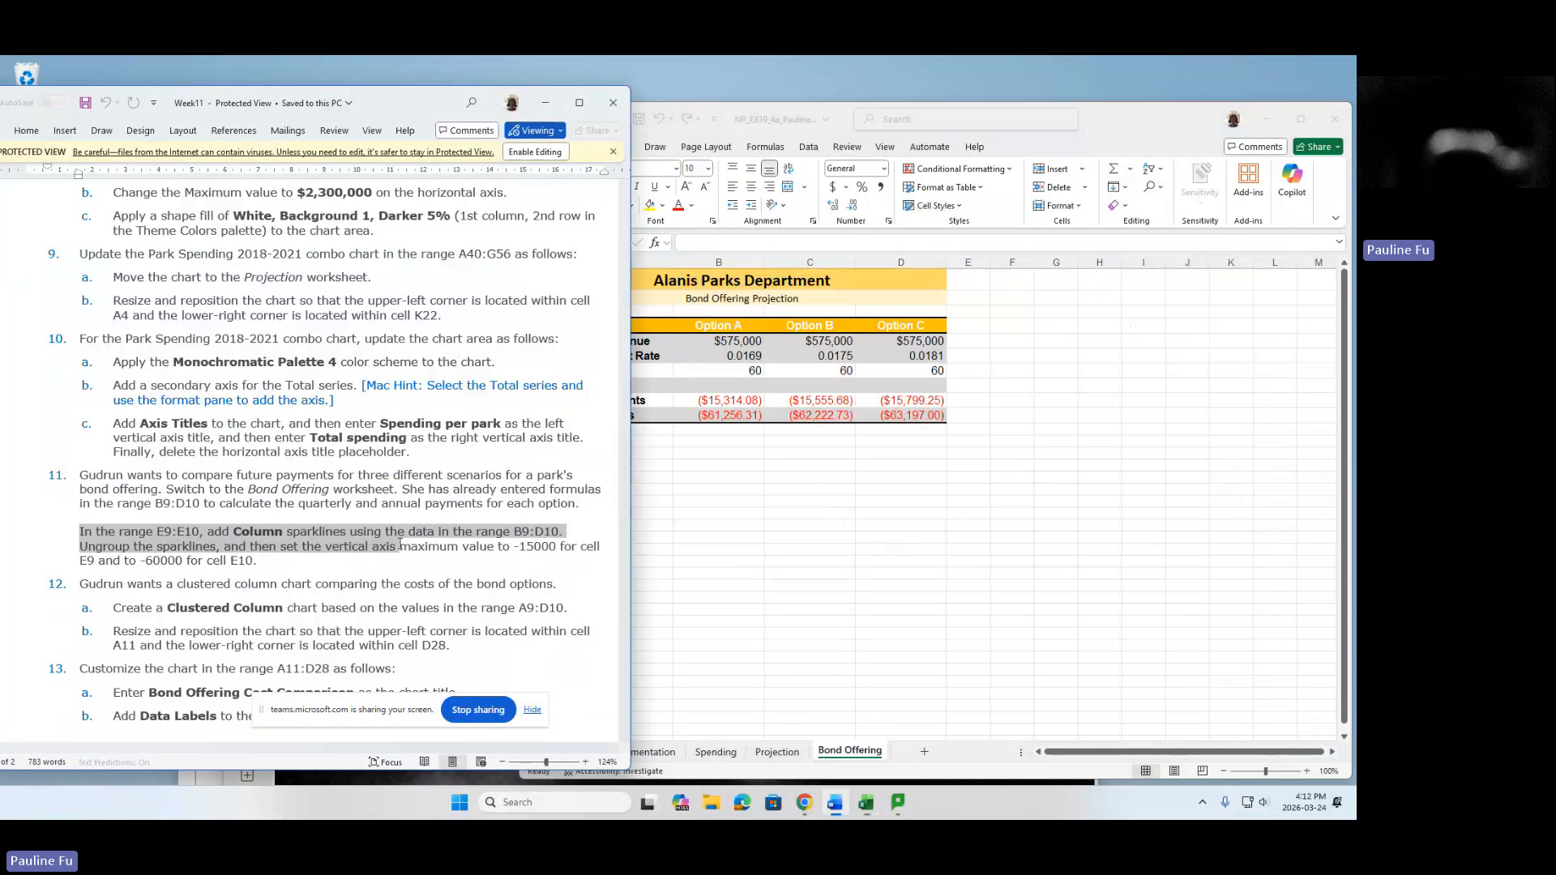
drag(399, 545, 400, 544)
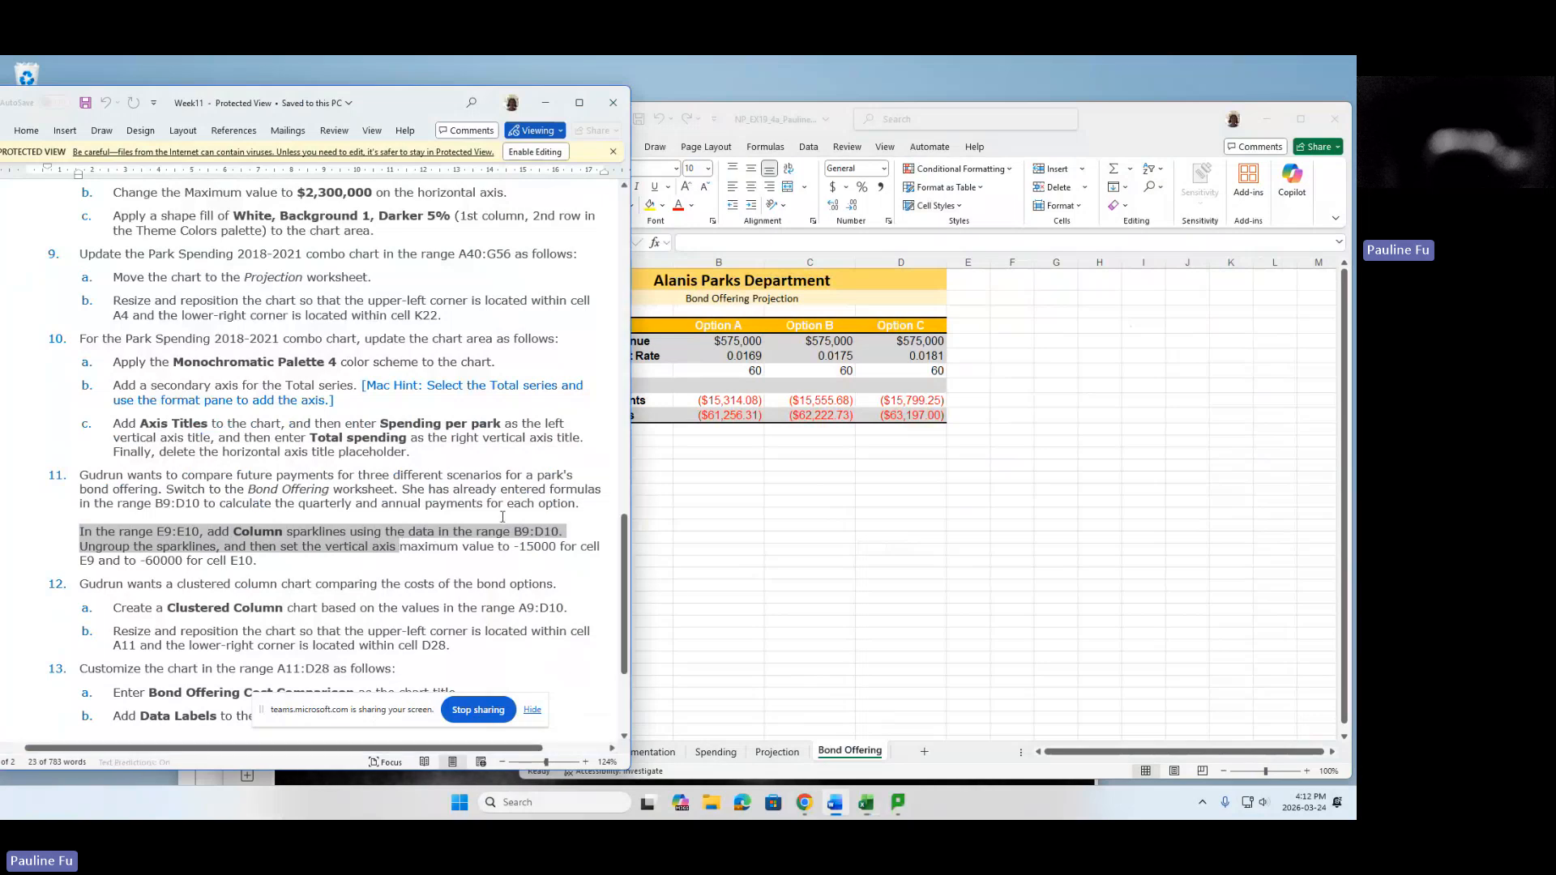
click(822, 699)
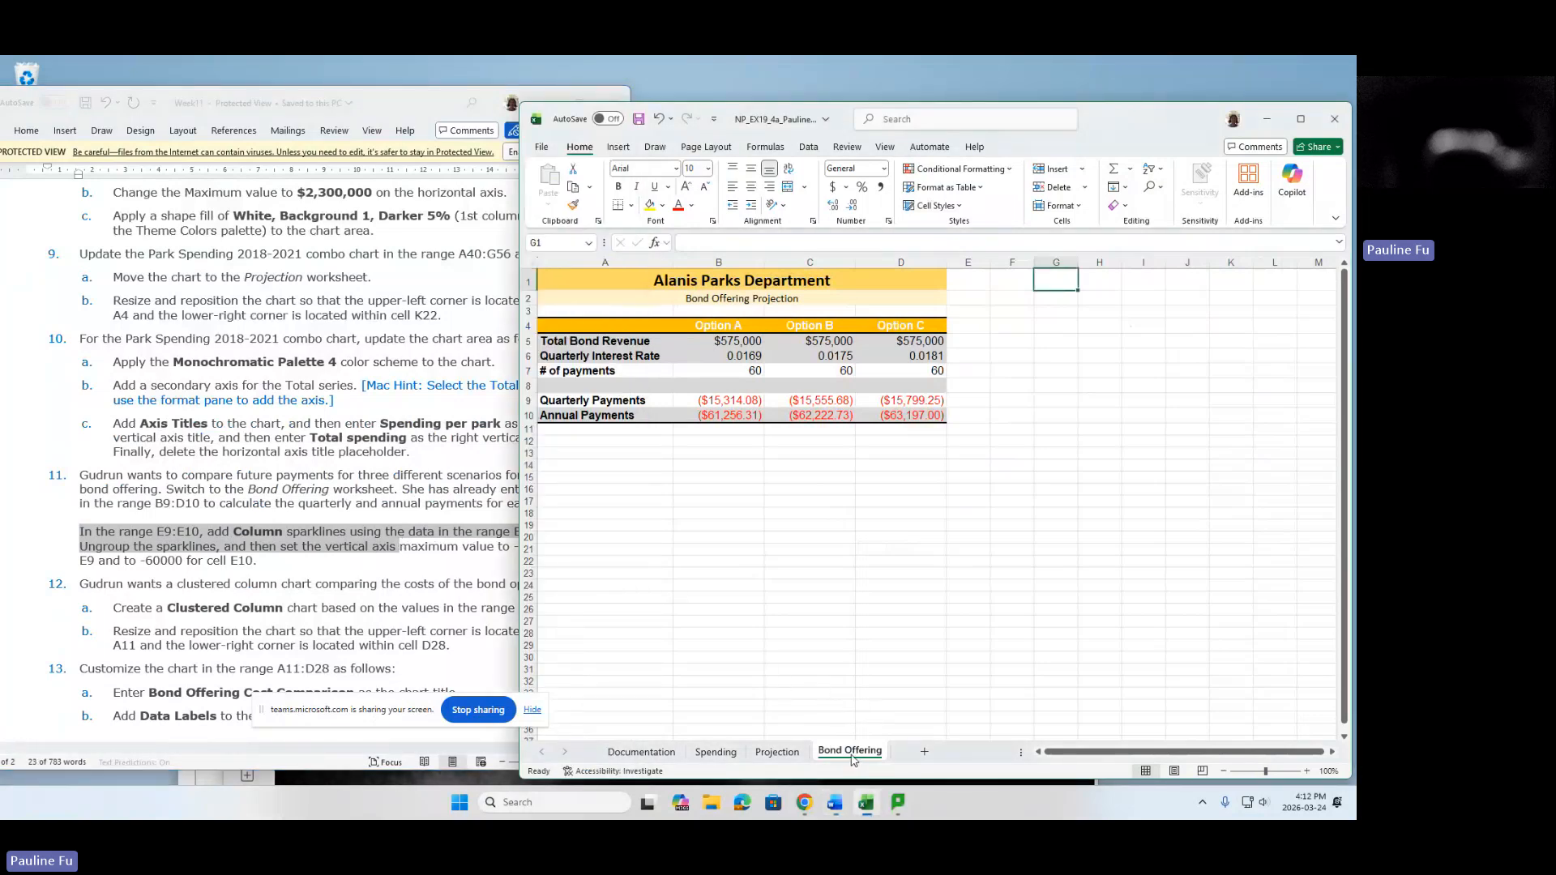
Highlight the sparkline location range in the Word instructions and select E9:E10 on the Bond Offering worksheet in Excel.
click(379, 525)
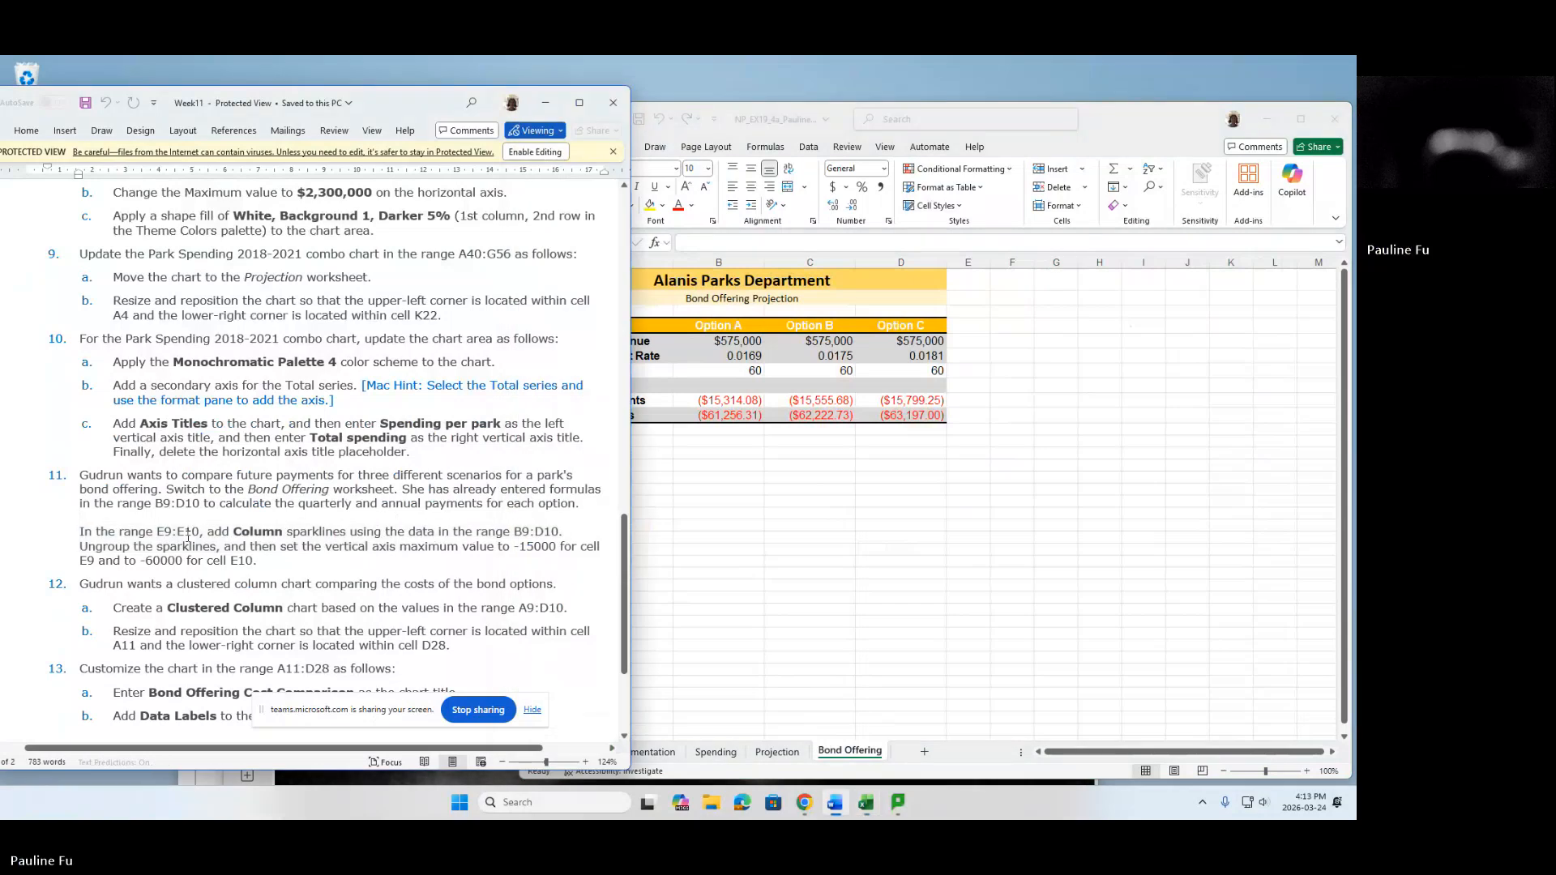
drag(157, 533, 195, 532)
key(alt+Tab)
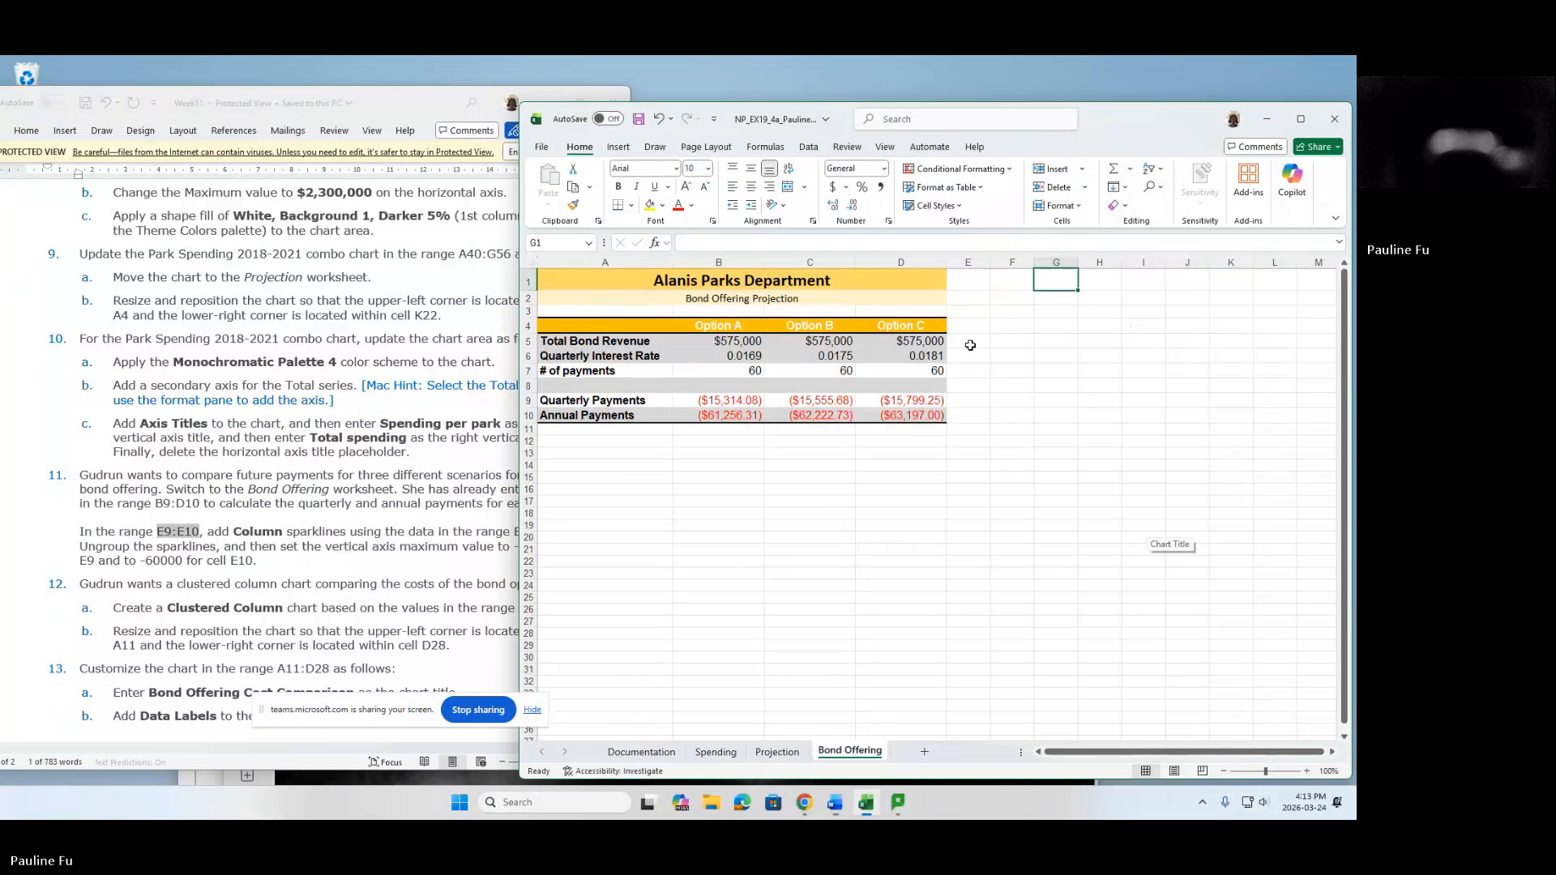
drag(973, 400, 982, 417)
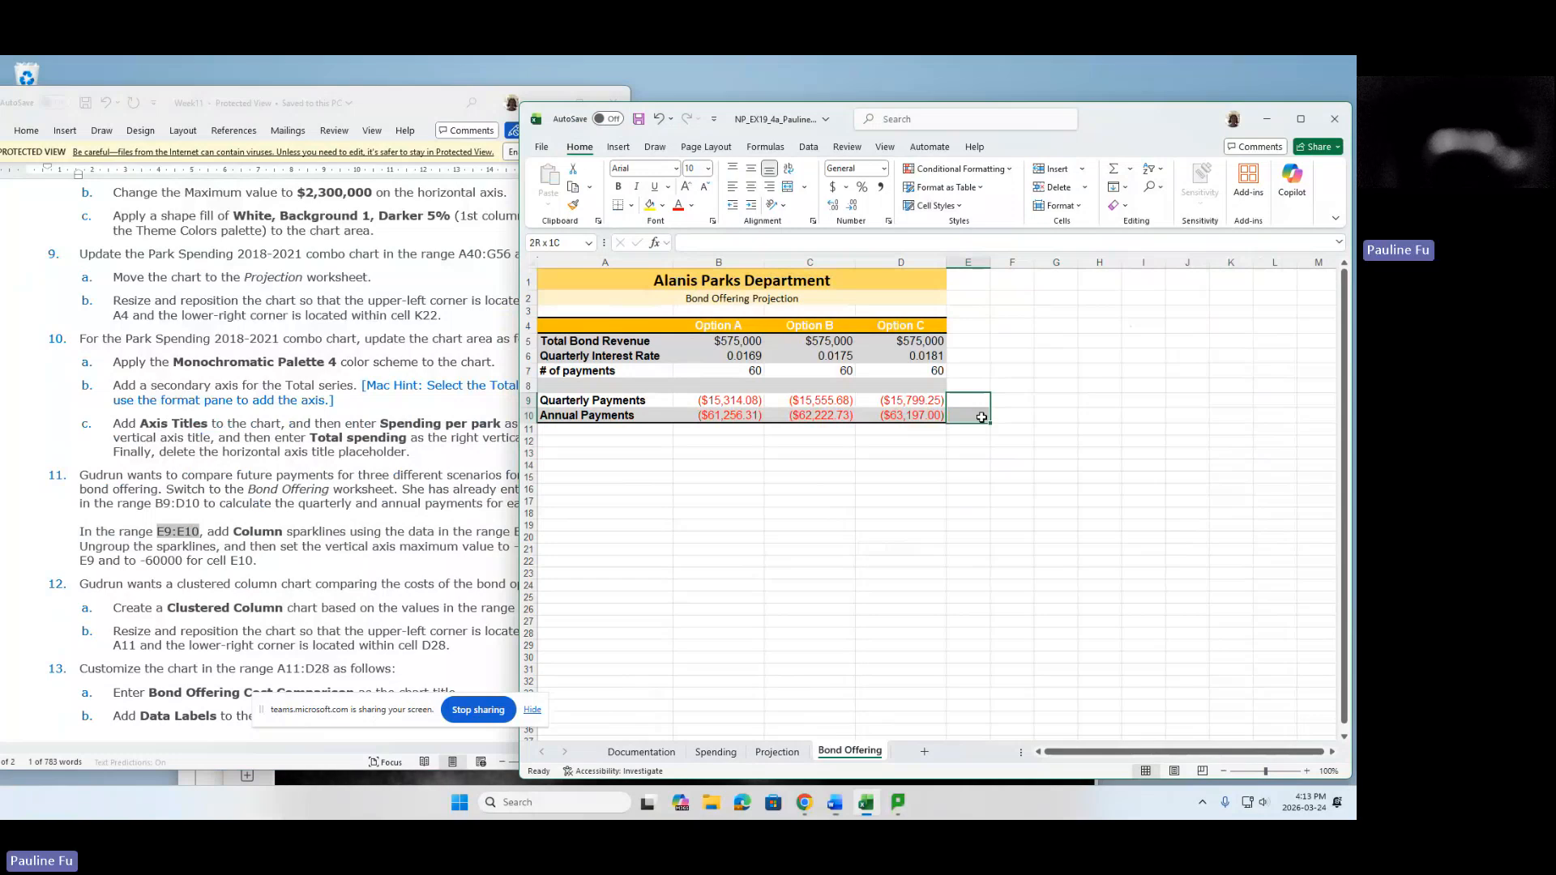
drag(982, 417, 981, 418)
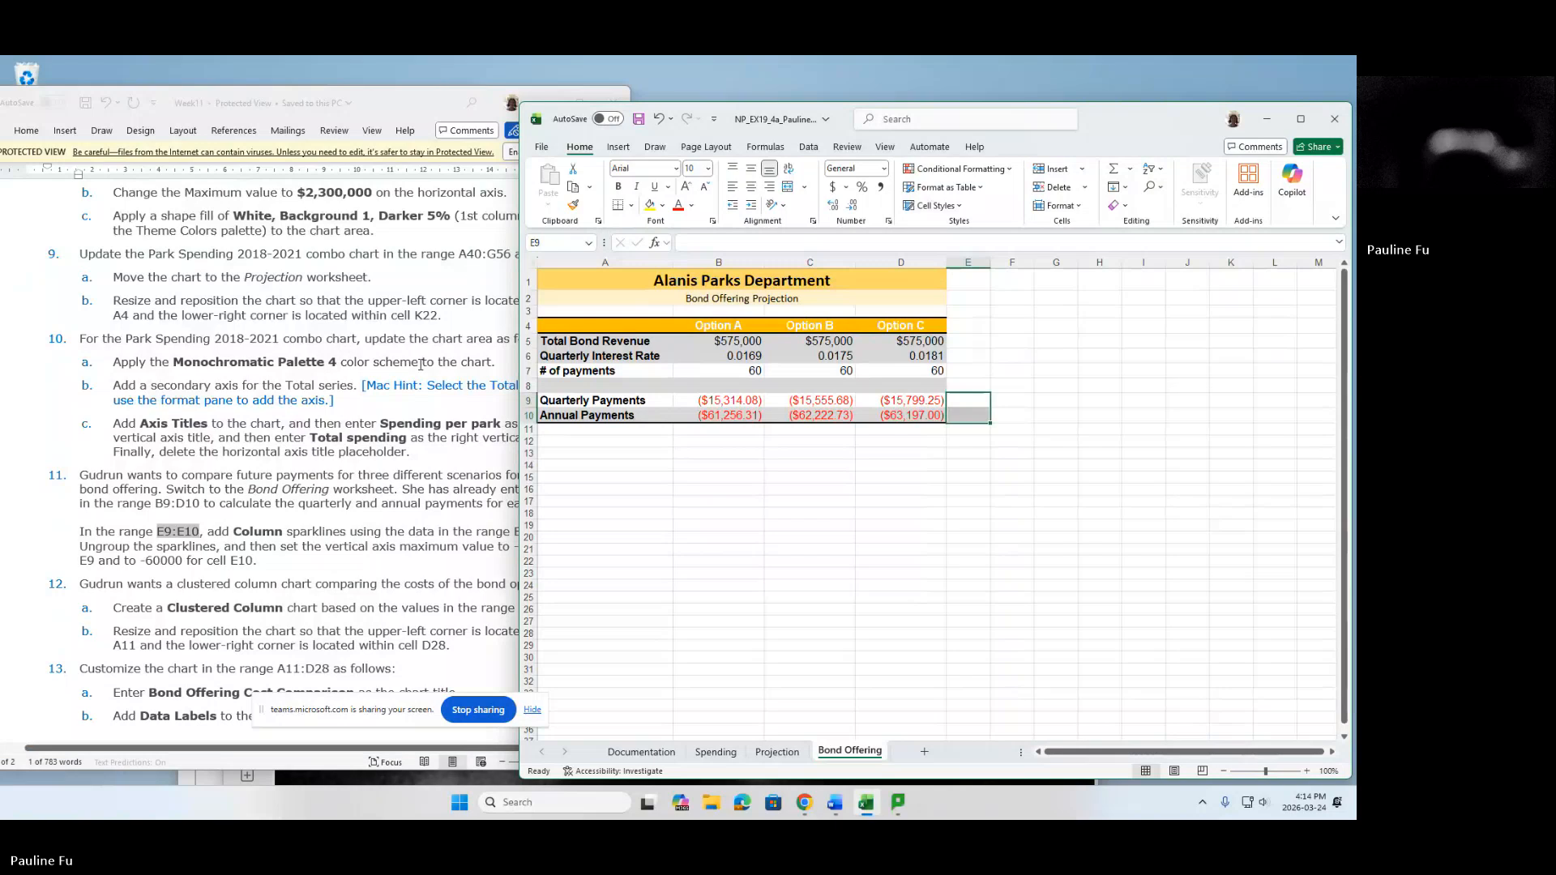
Check the formula range B9:D10 and the sparkline location E9:E10 in step 11 of the Word instructions.
click(331, 533)
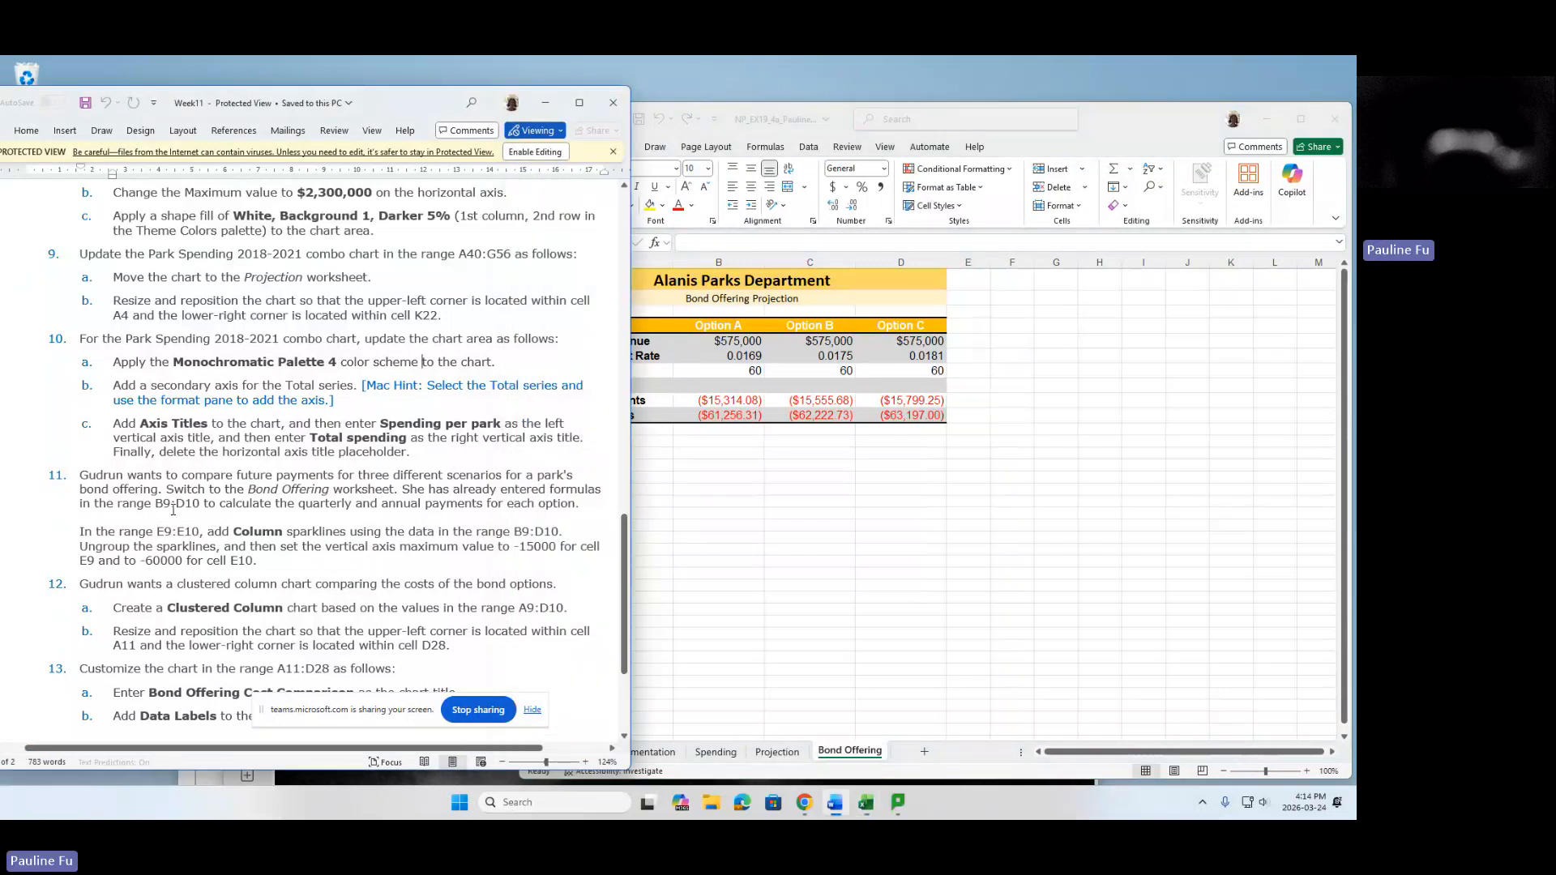
mouse_move(163, 512)
mouse_down()
mouse_move(191, 503)
mouse_move(155, 503)
mouse_up()
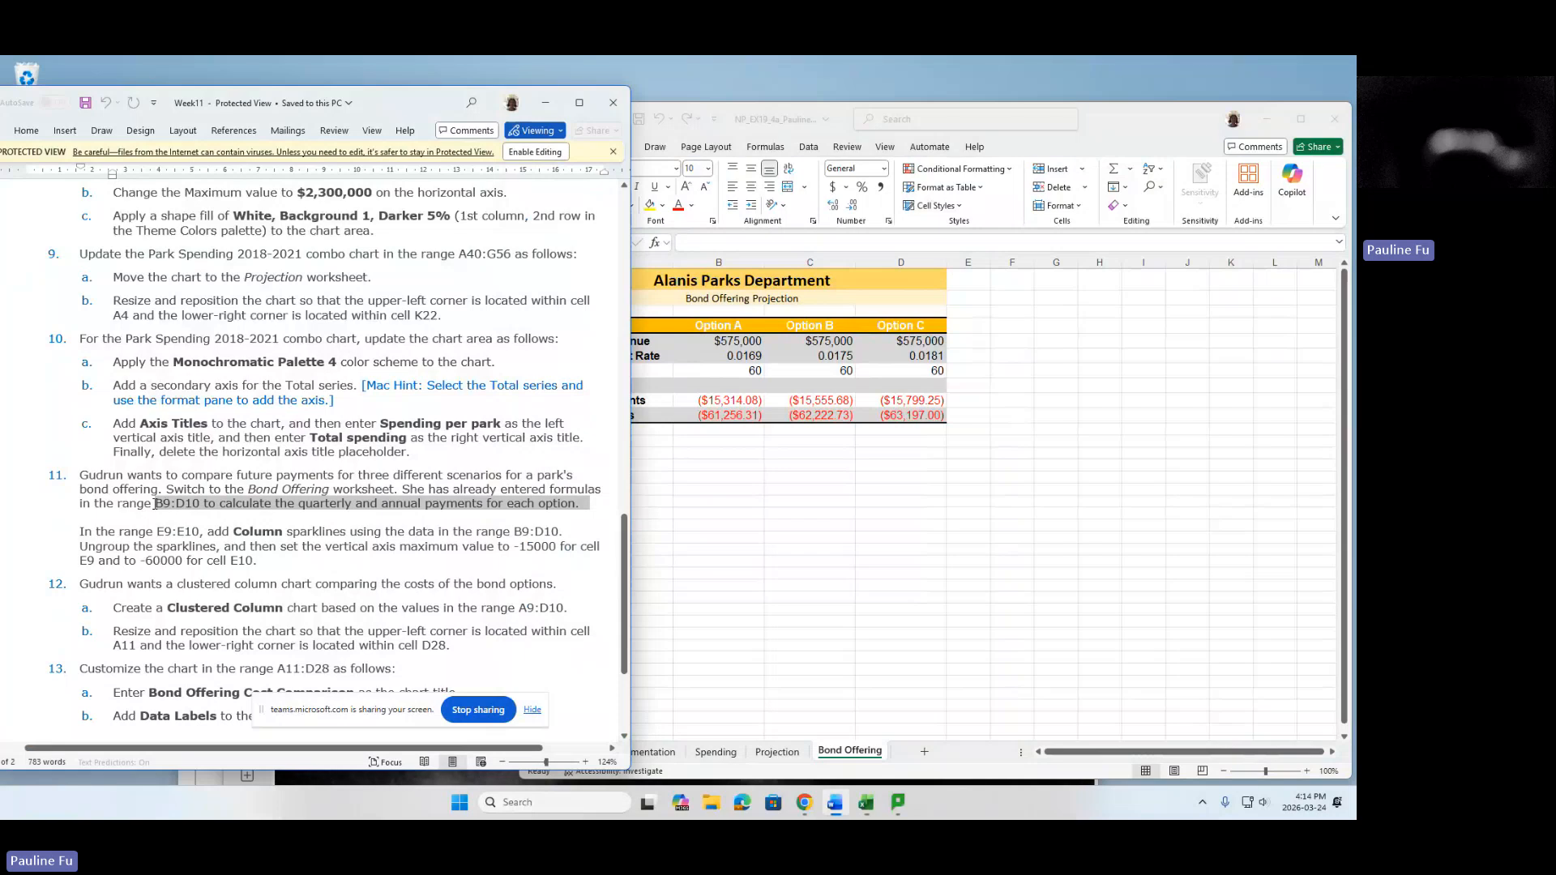
click(865, 802)
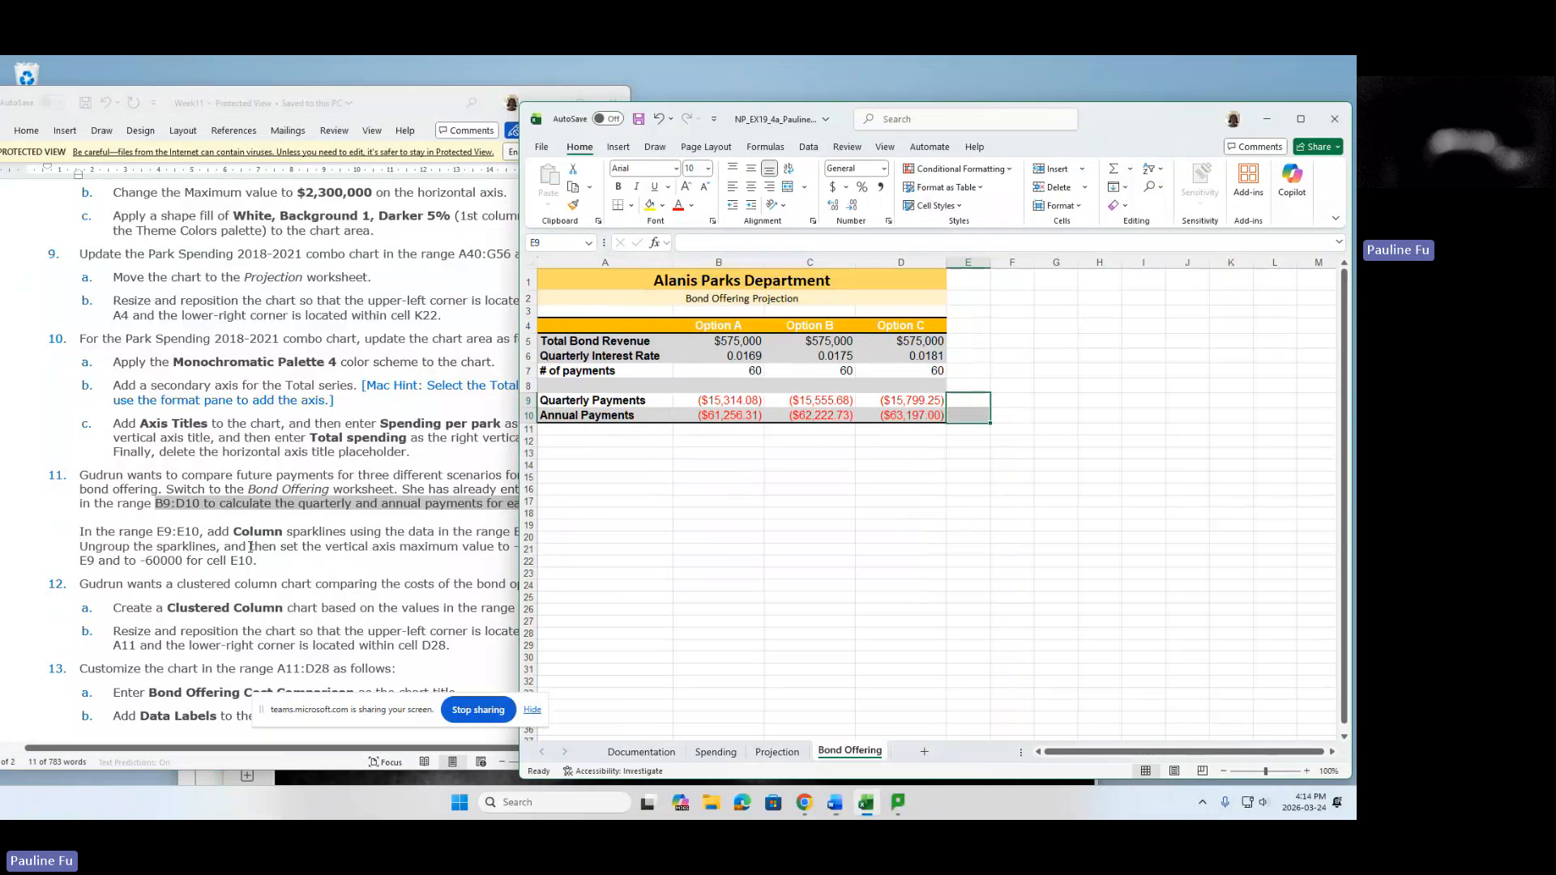
drag(156, 533, 200, 530)
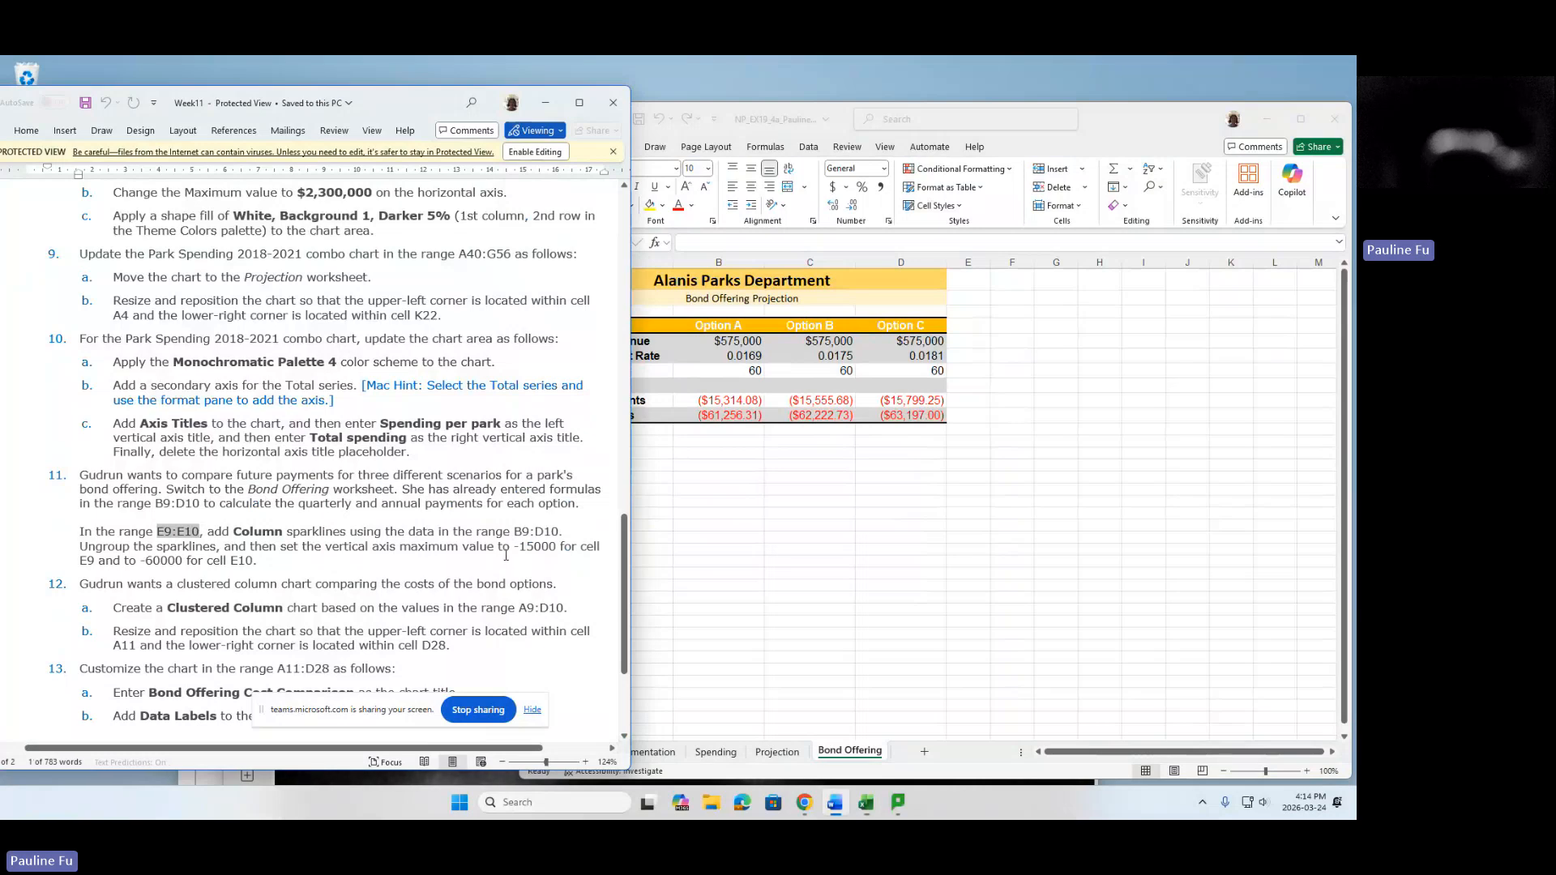
Select E9:E10 on the Bond Offering worksheet in Excel and start creating Column sparklines there.
mouse_move(967, 400)
mouse_down()
mouse_move(979, 423)
mouse_move(966, 401)
mouse_move(967, 414)
mouse_up()
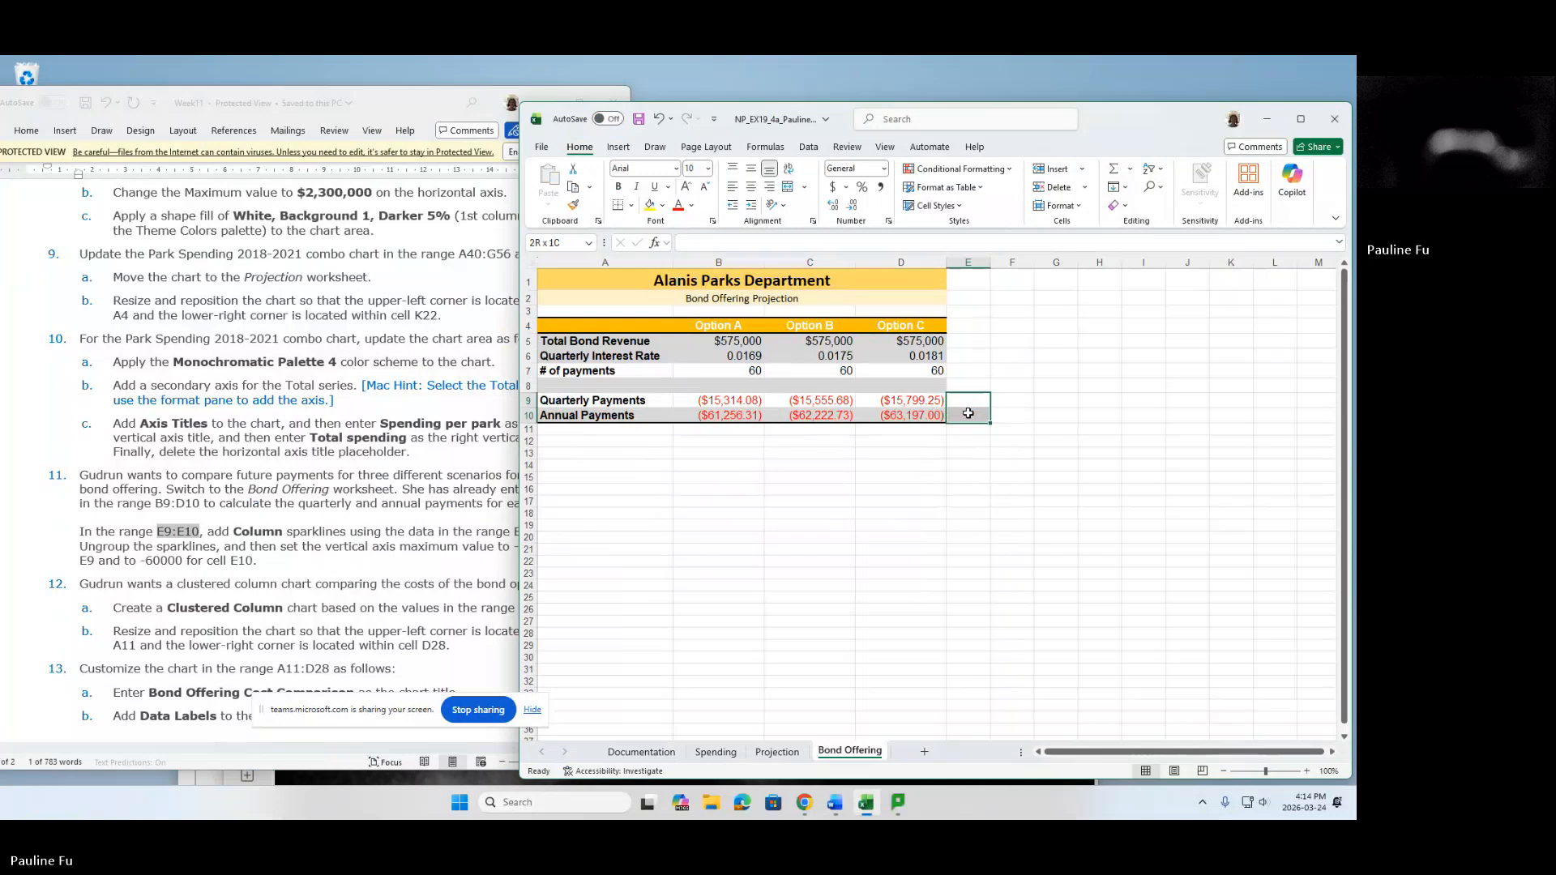
click(618, 146)
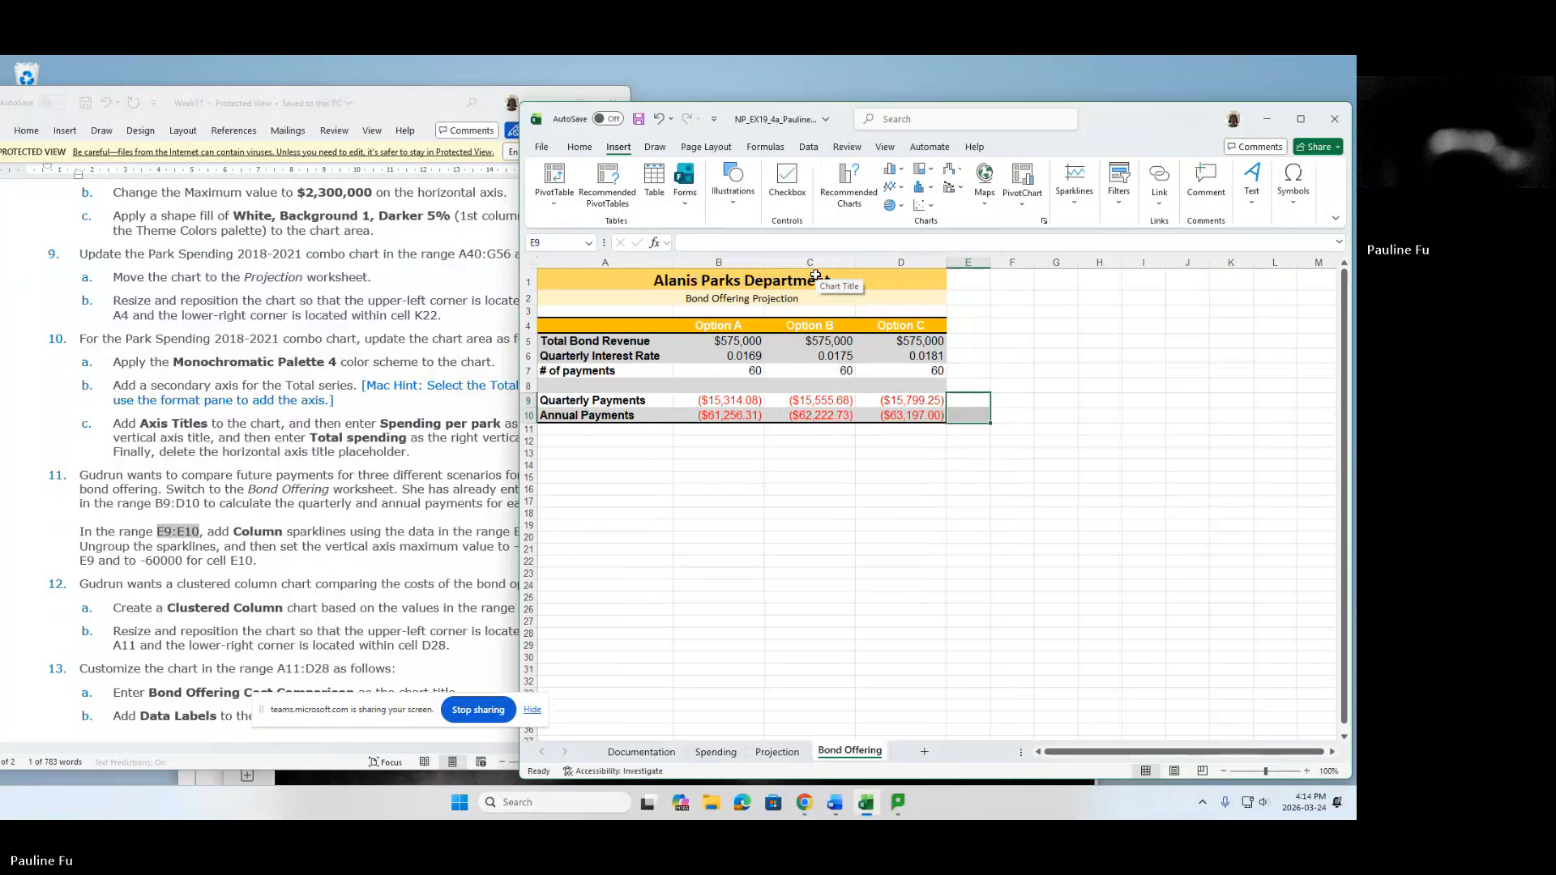
click(1078, 207)
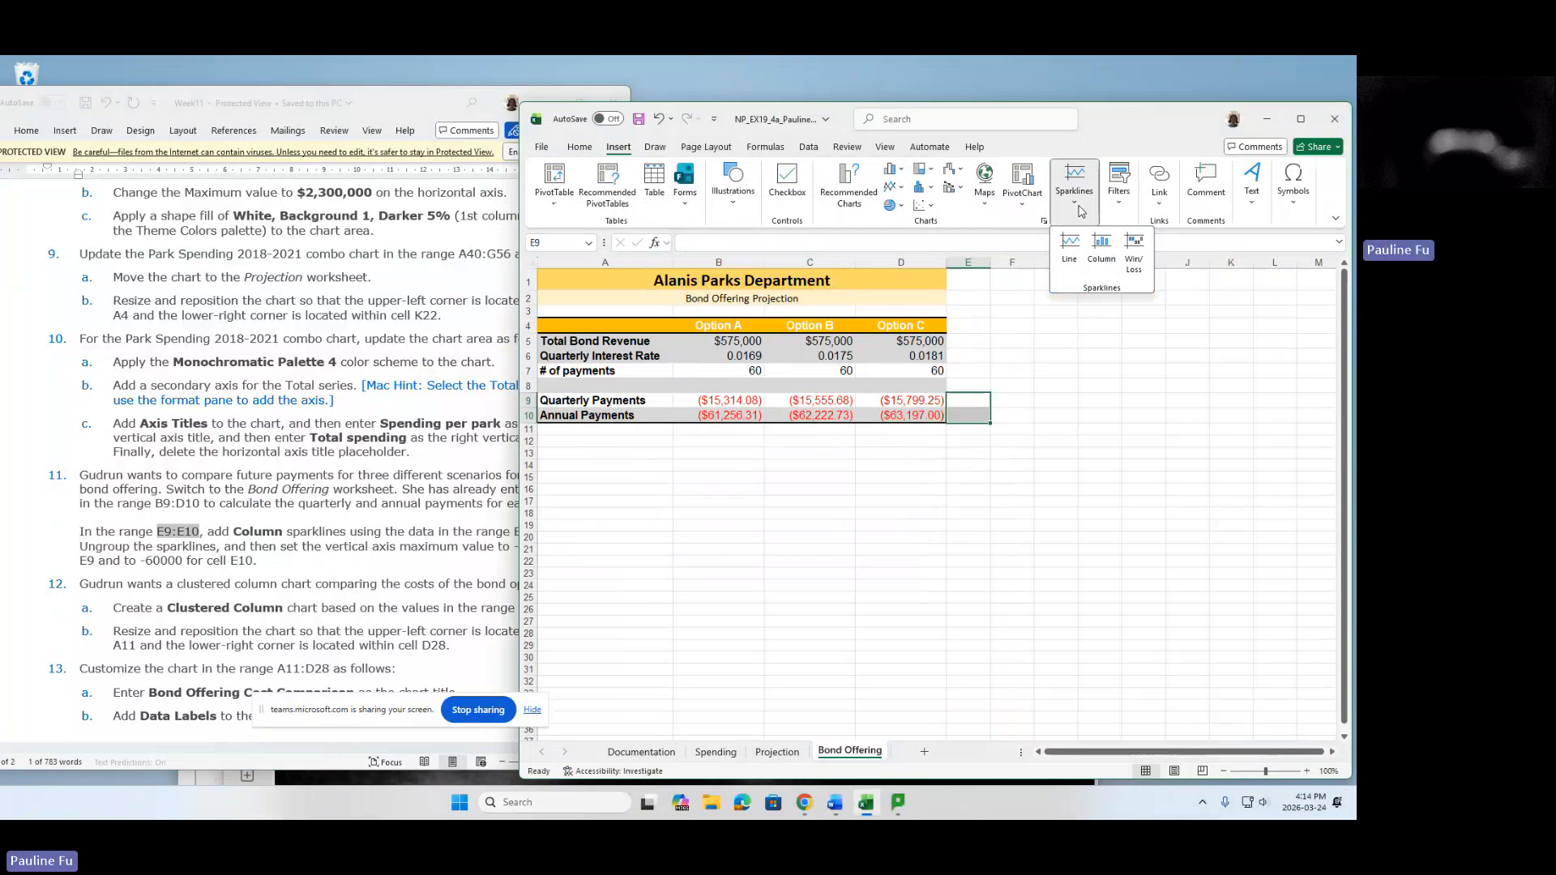
click(1100, 258)
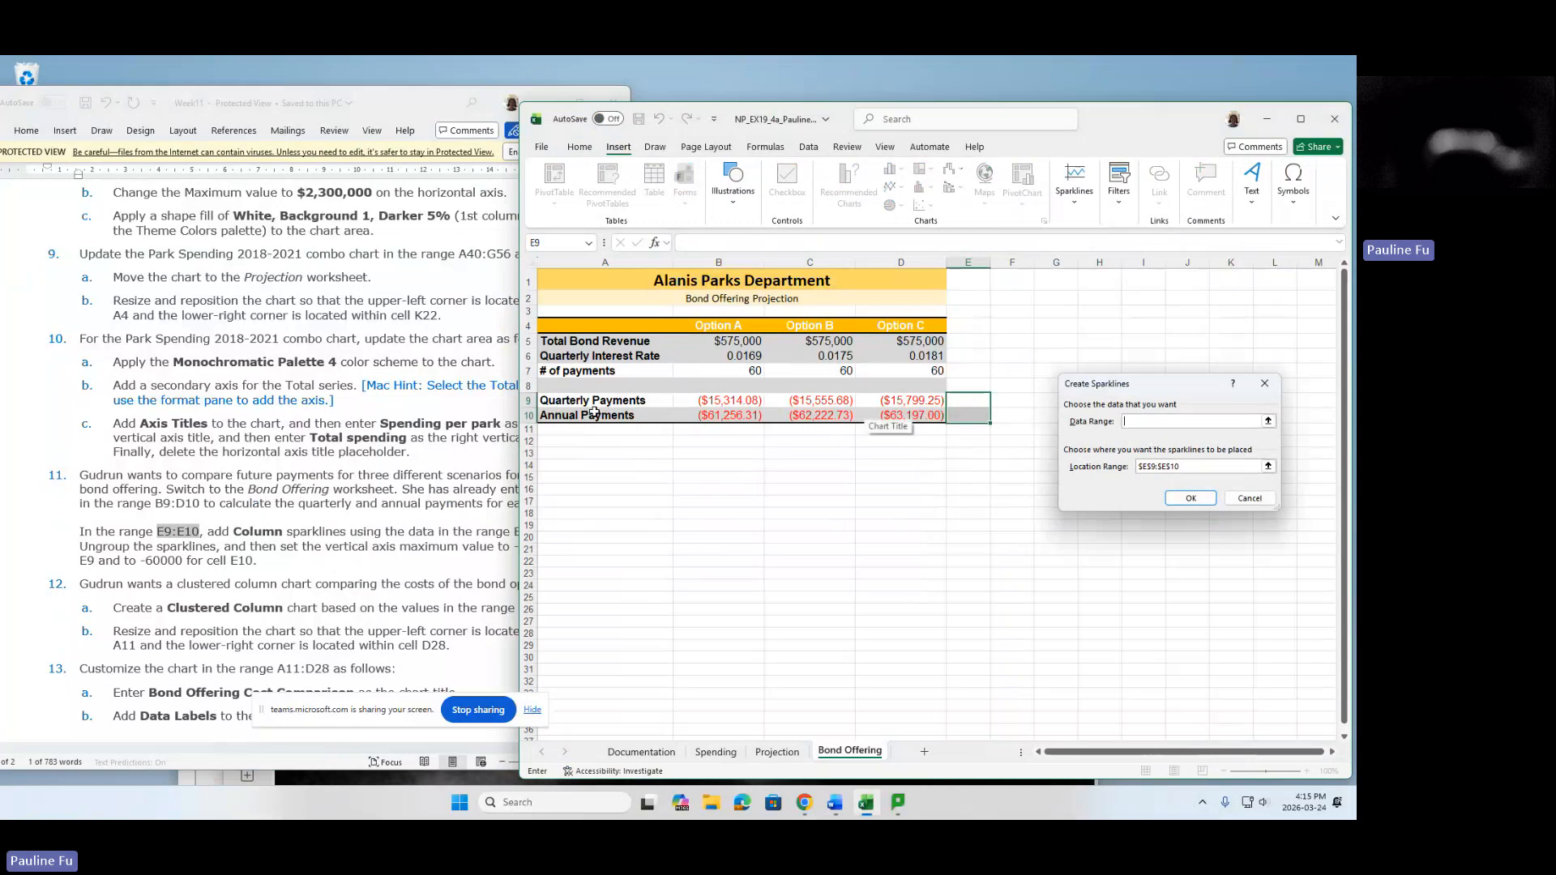
drag(585, 403, 618, 411)
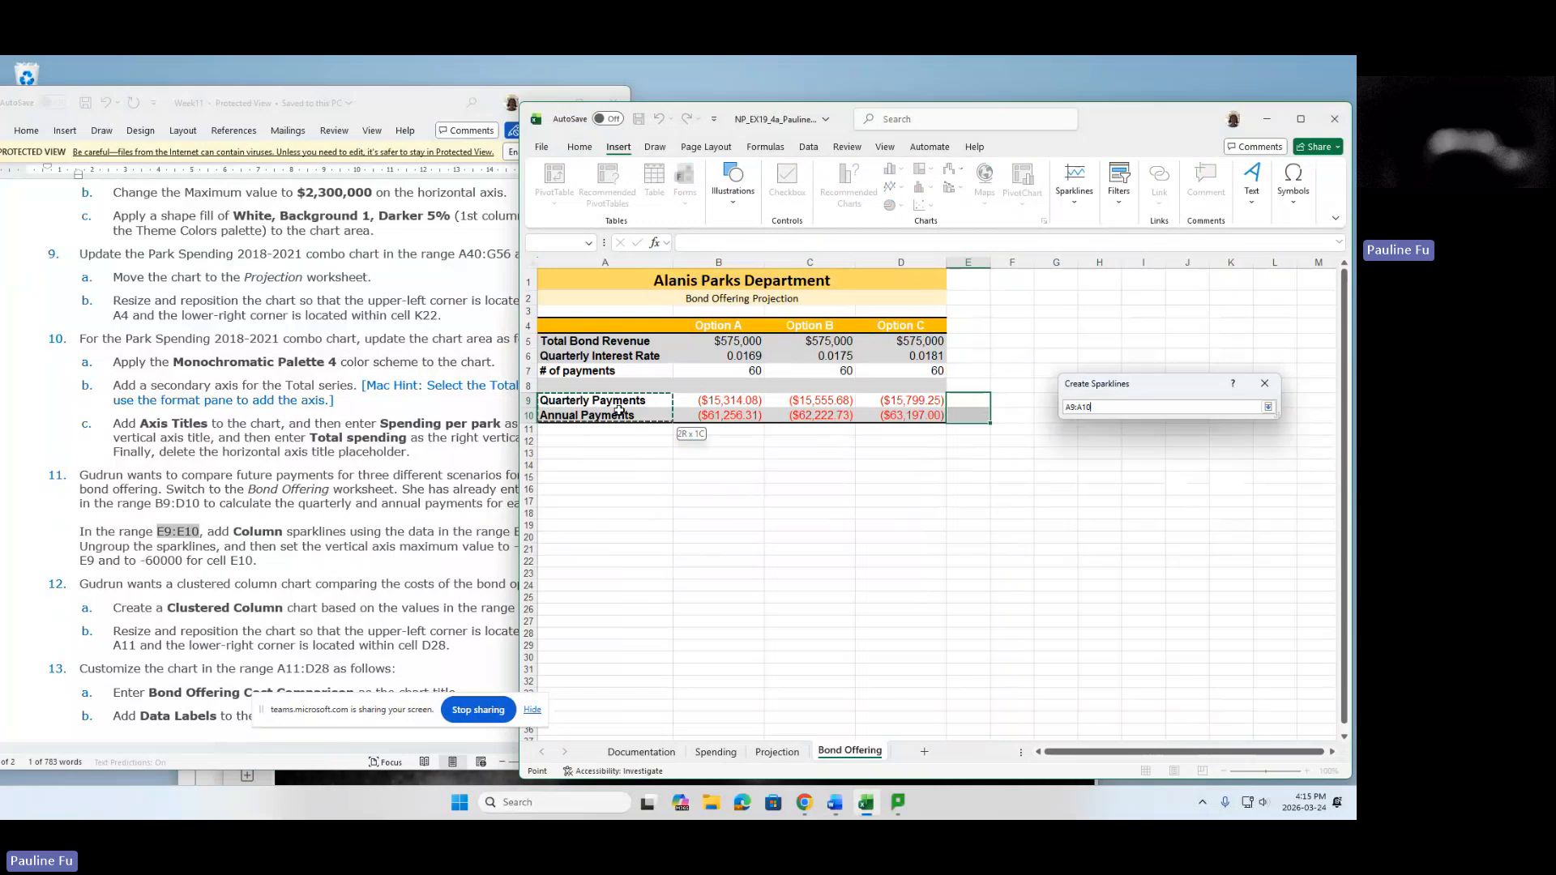
drag(750, 415, 939, 415)
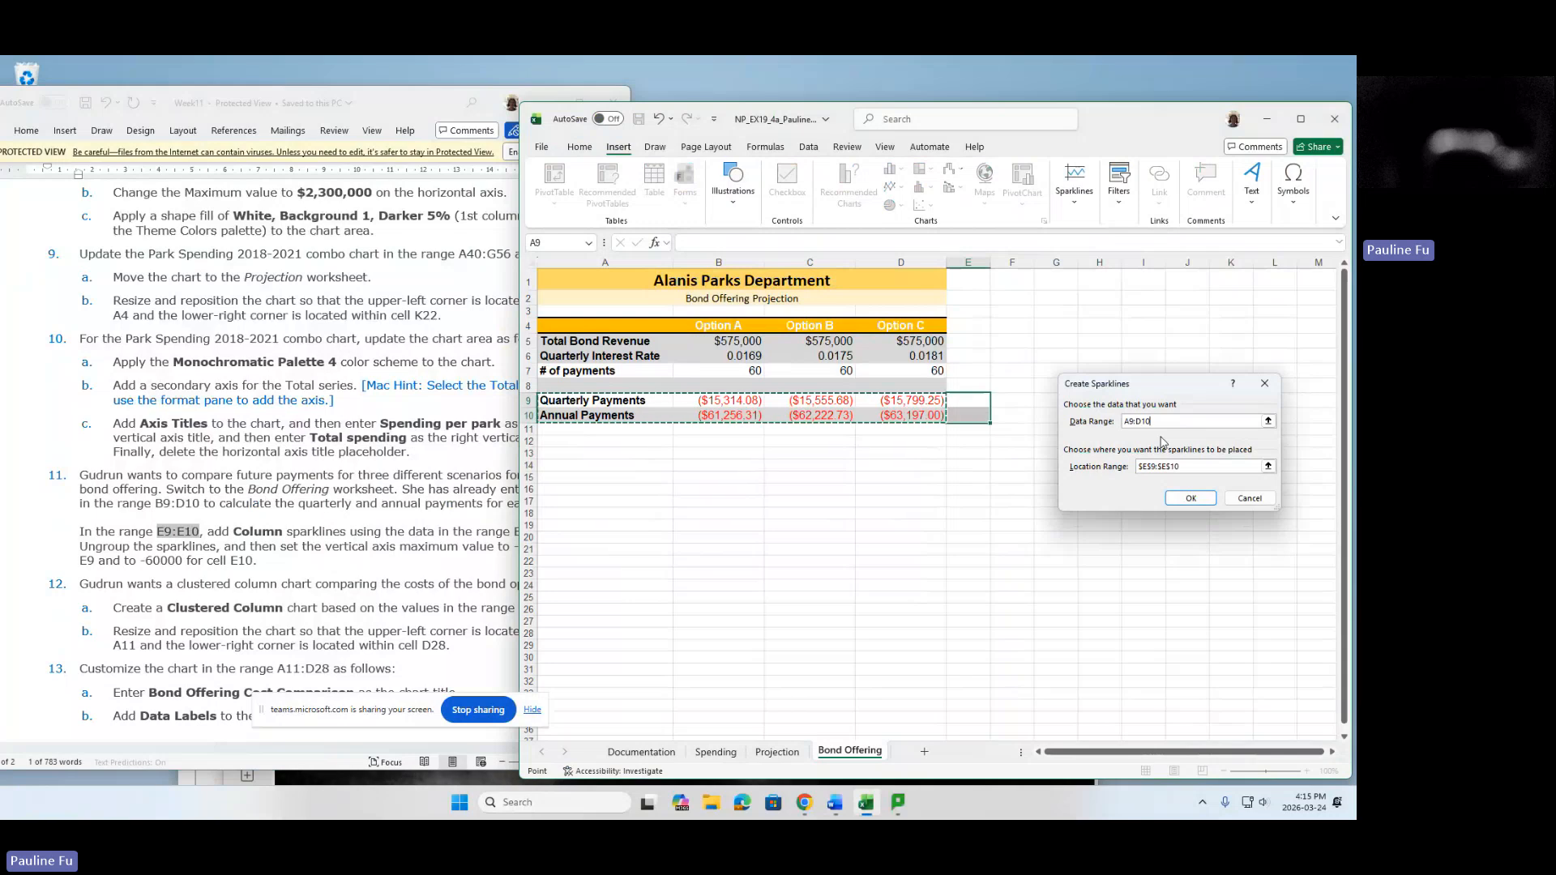
drag(1175, 422, 1083, 421)
key(BackSpace)
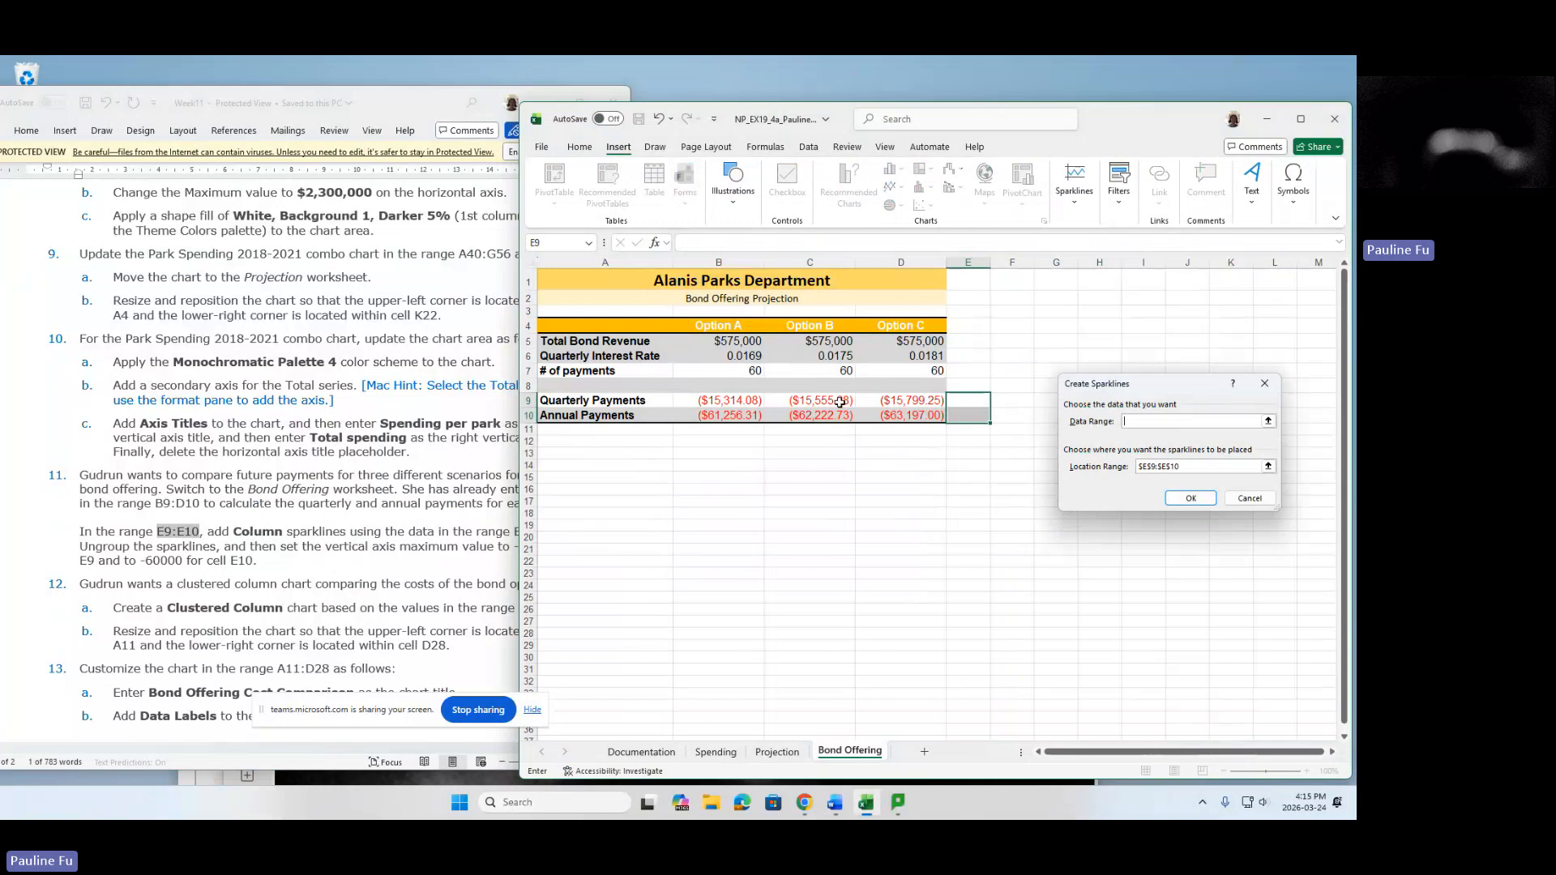
Create the Column sparklines in E9:E10 from the data range B9:D10 and ungroup them.
drag(721, 403, 916, 415)
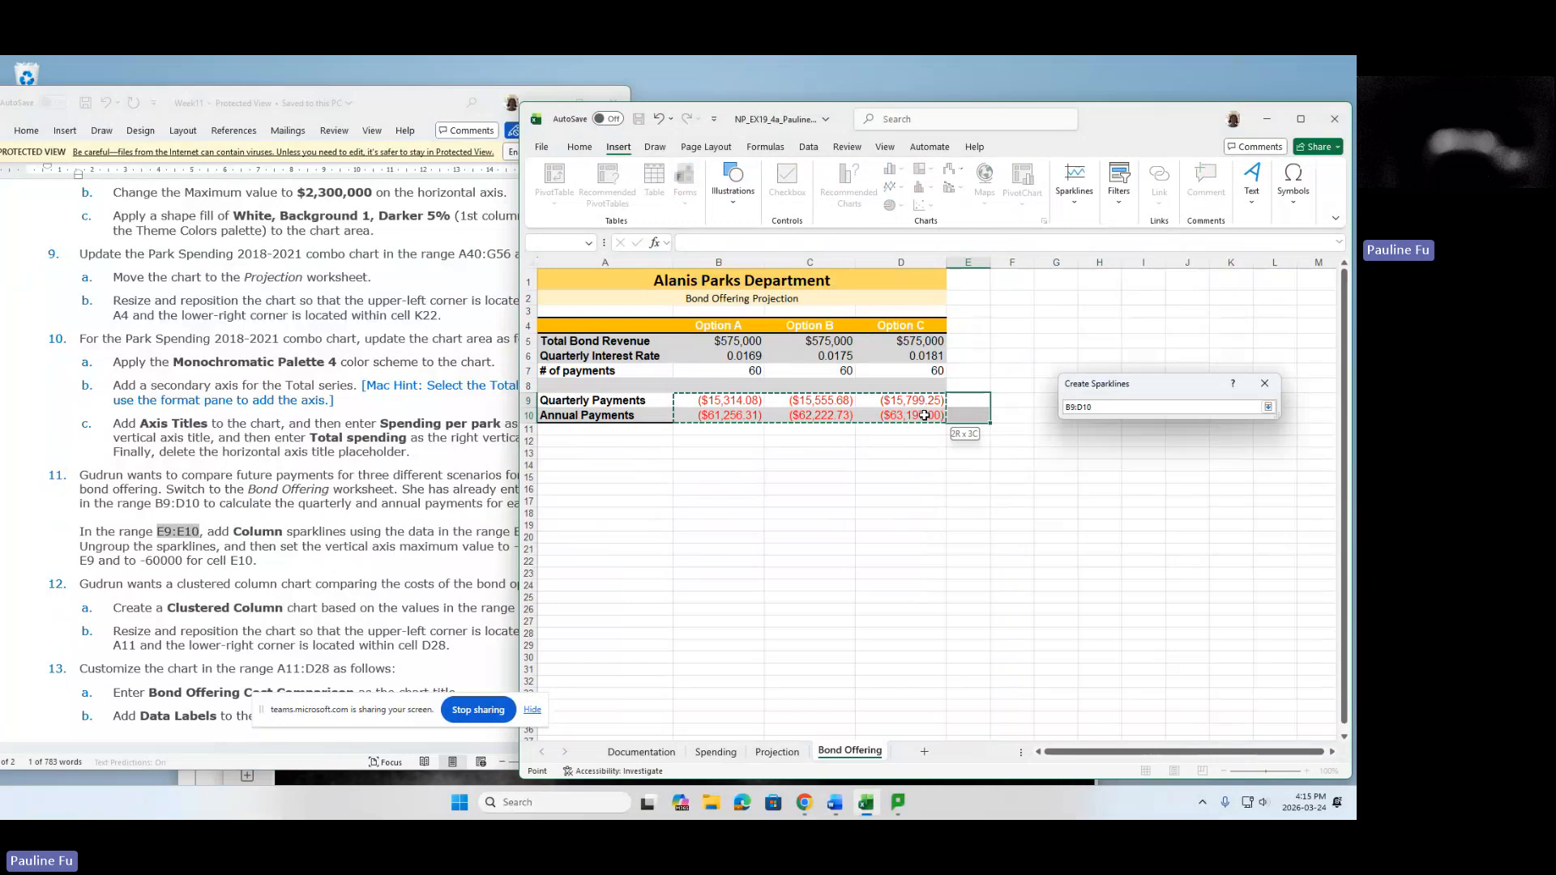
drag(925, 416, 925, 415)
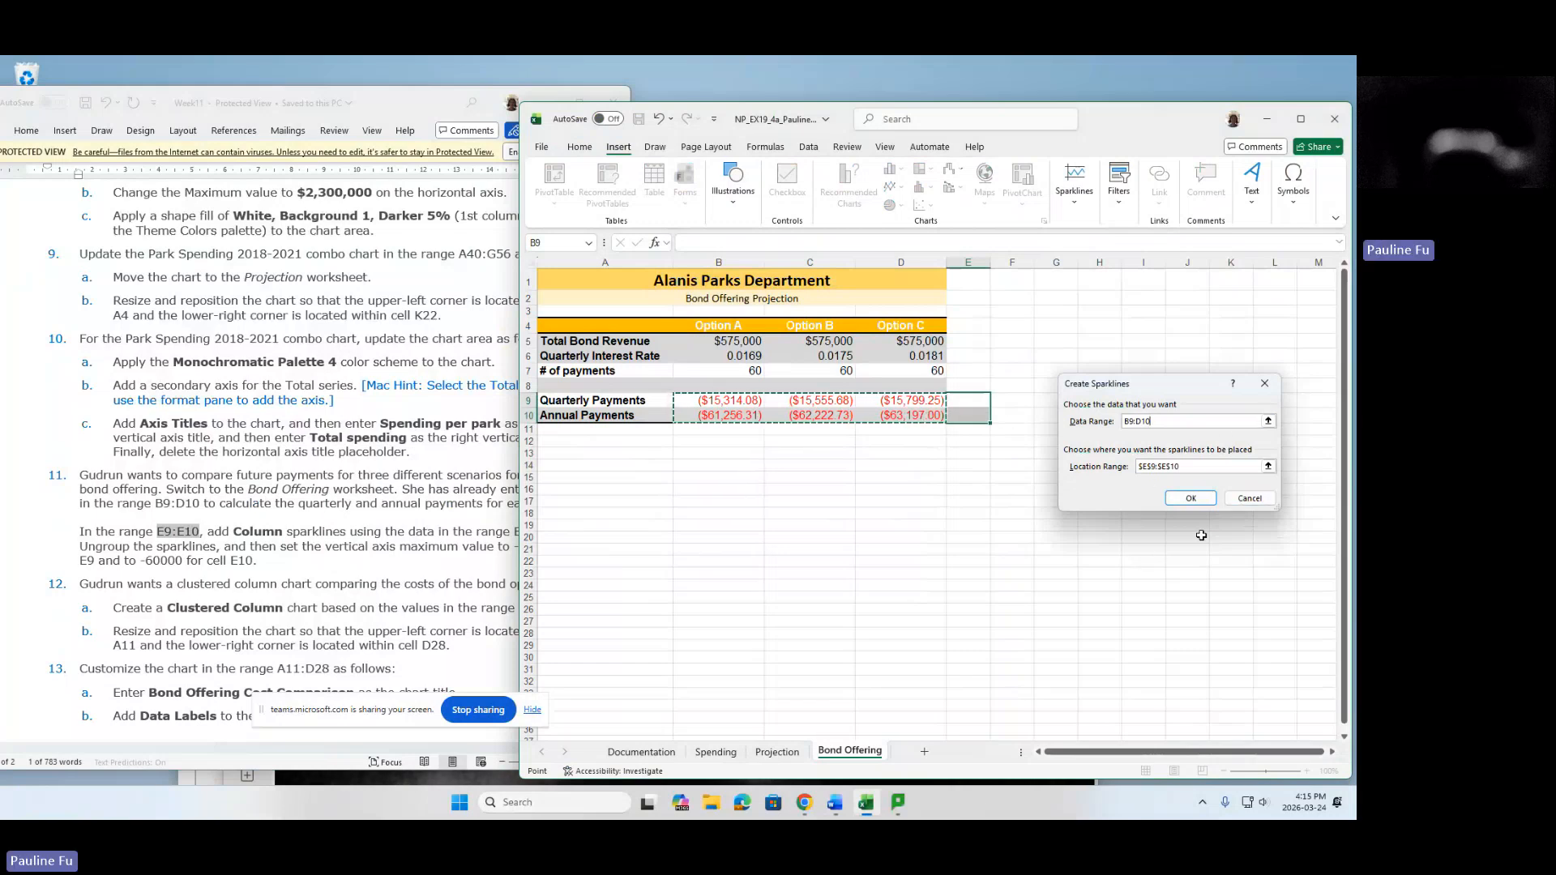
click(1201, 499)
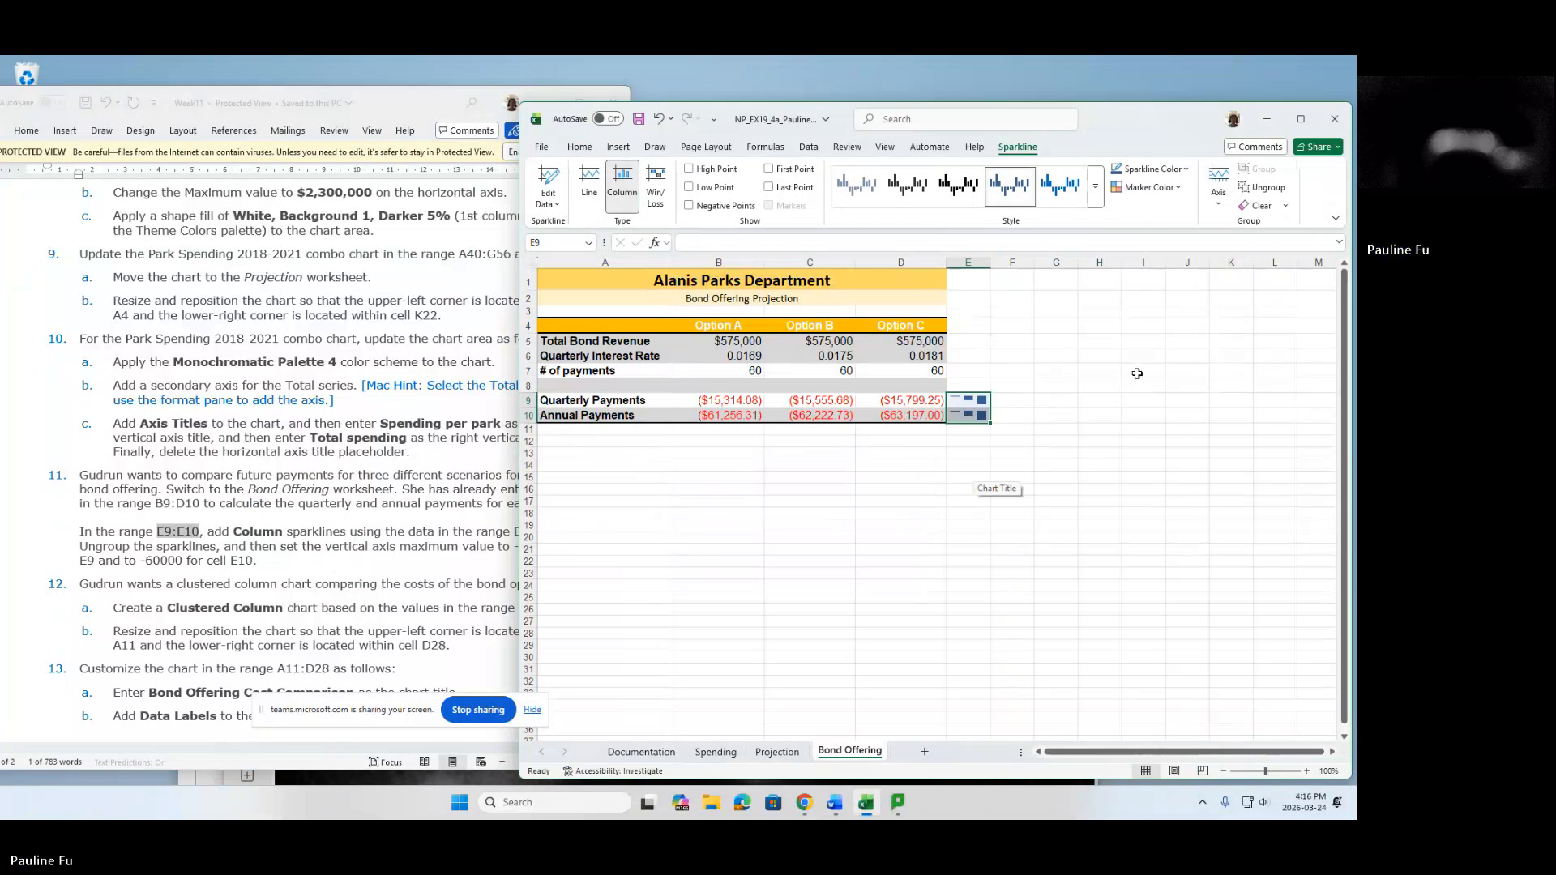
click(1269, 188)
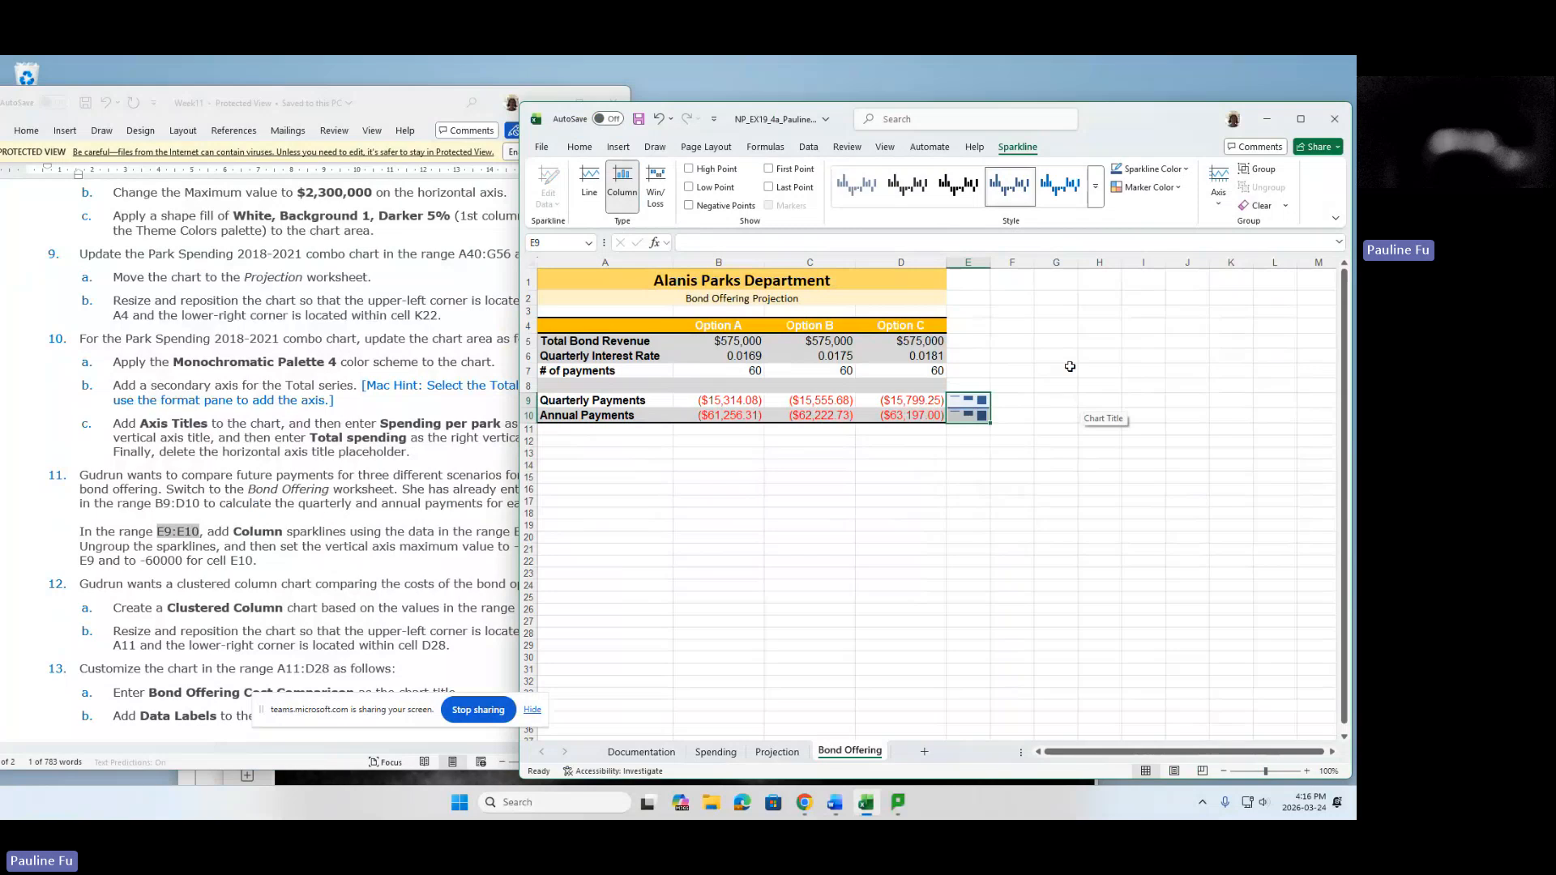
Set a custom vertical axis maximum value of -15000 for the sparkline in cell E9.
click(983, 403)
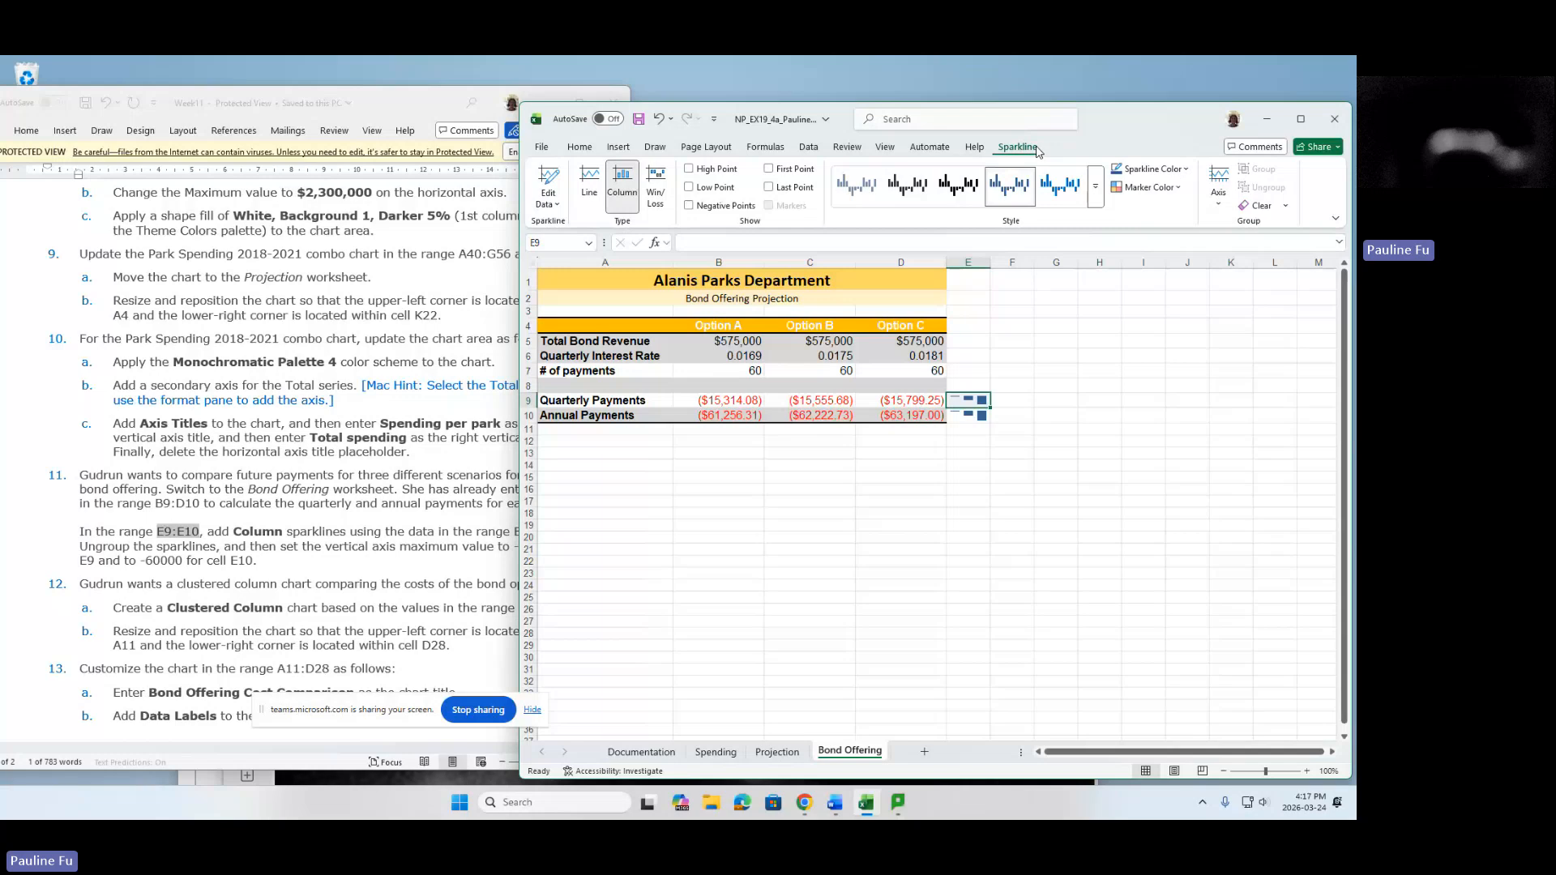
click(1220, 205)
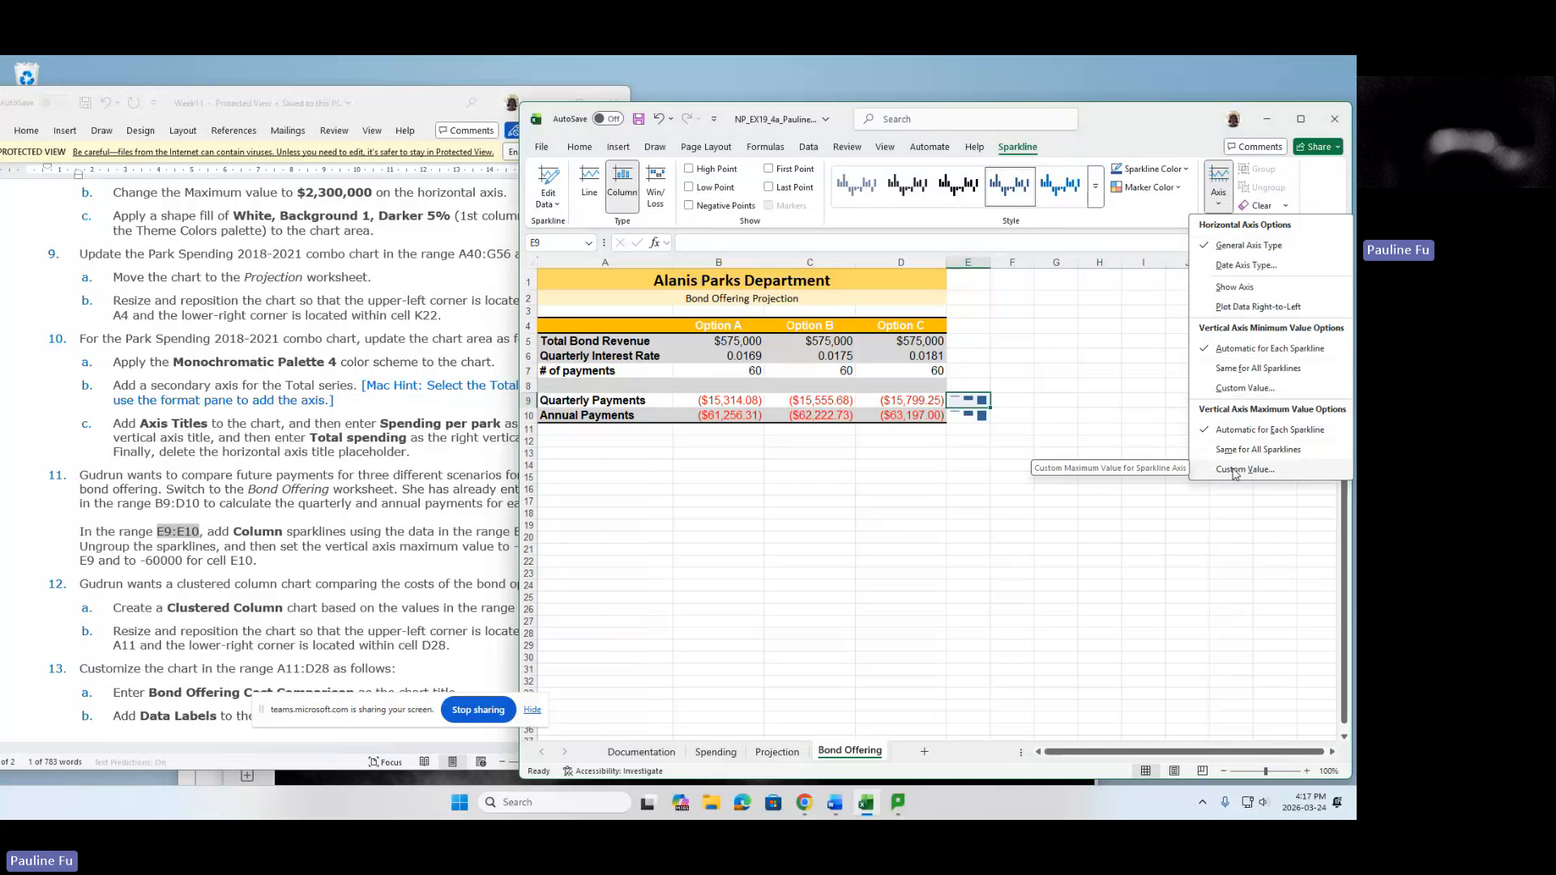
click(1246, 471)
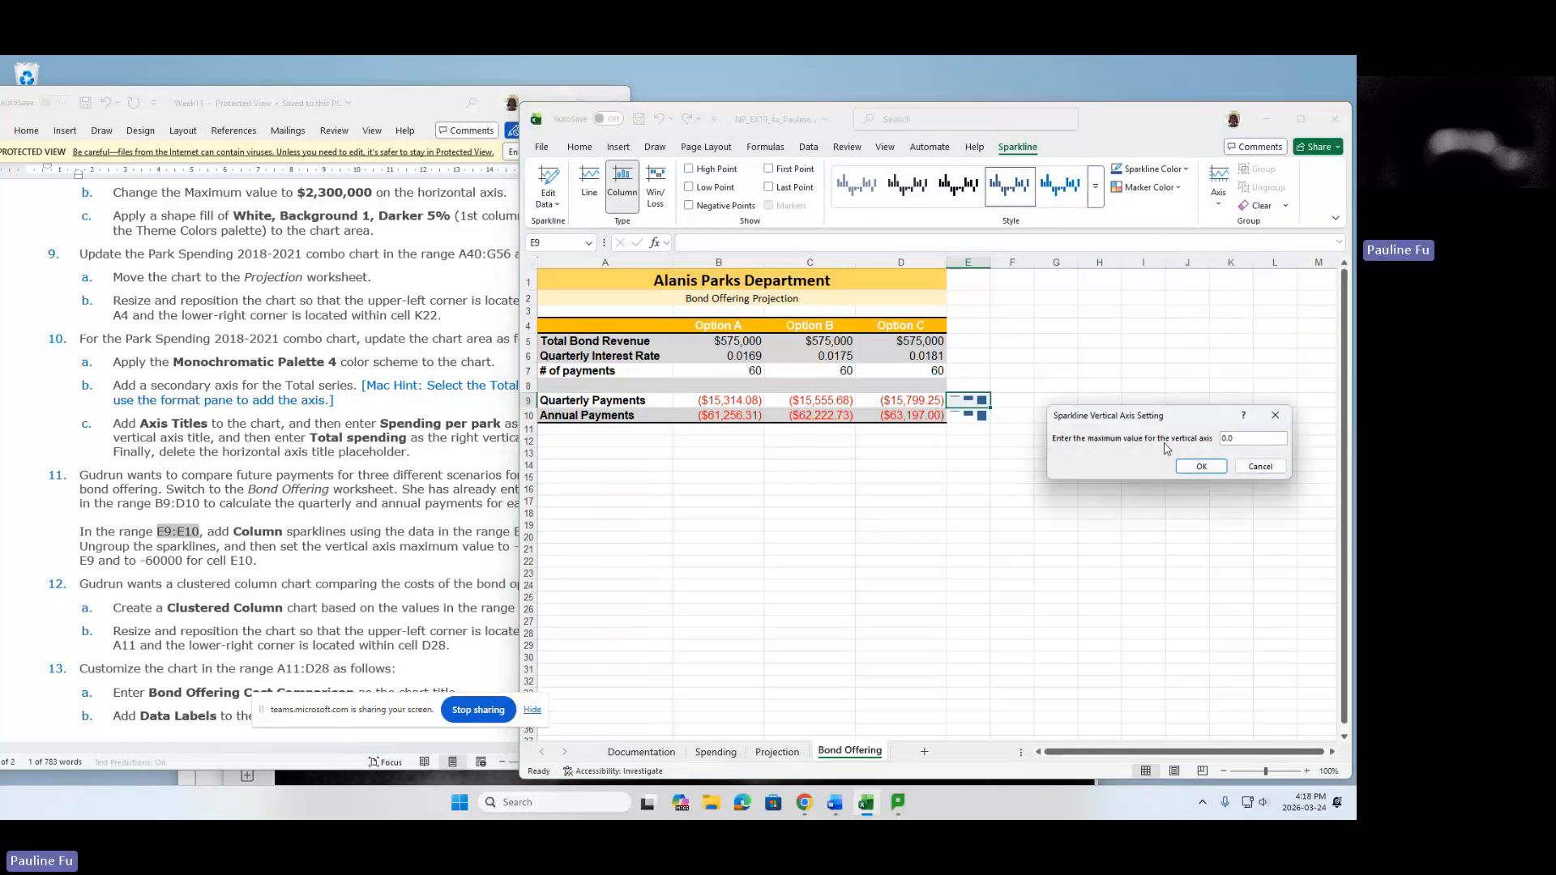
drag(1248, 439, 1190, 442)
text(-15)
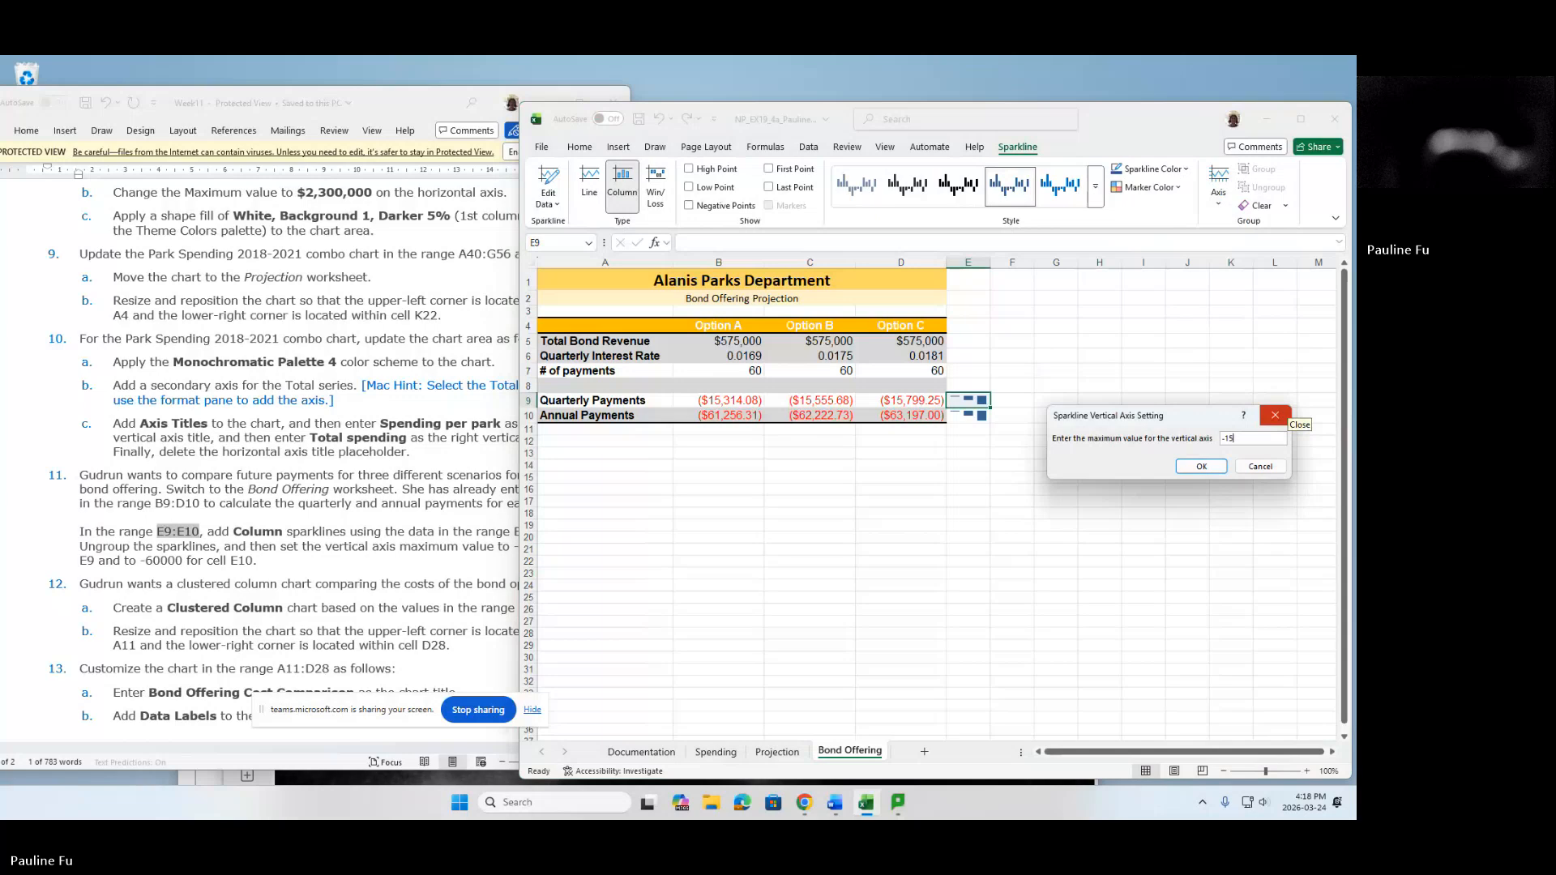
text(000)
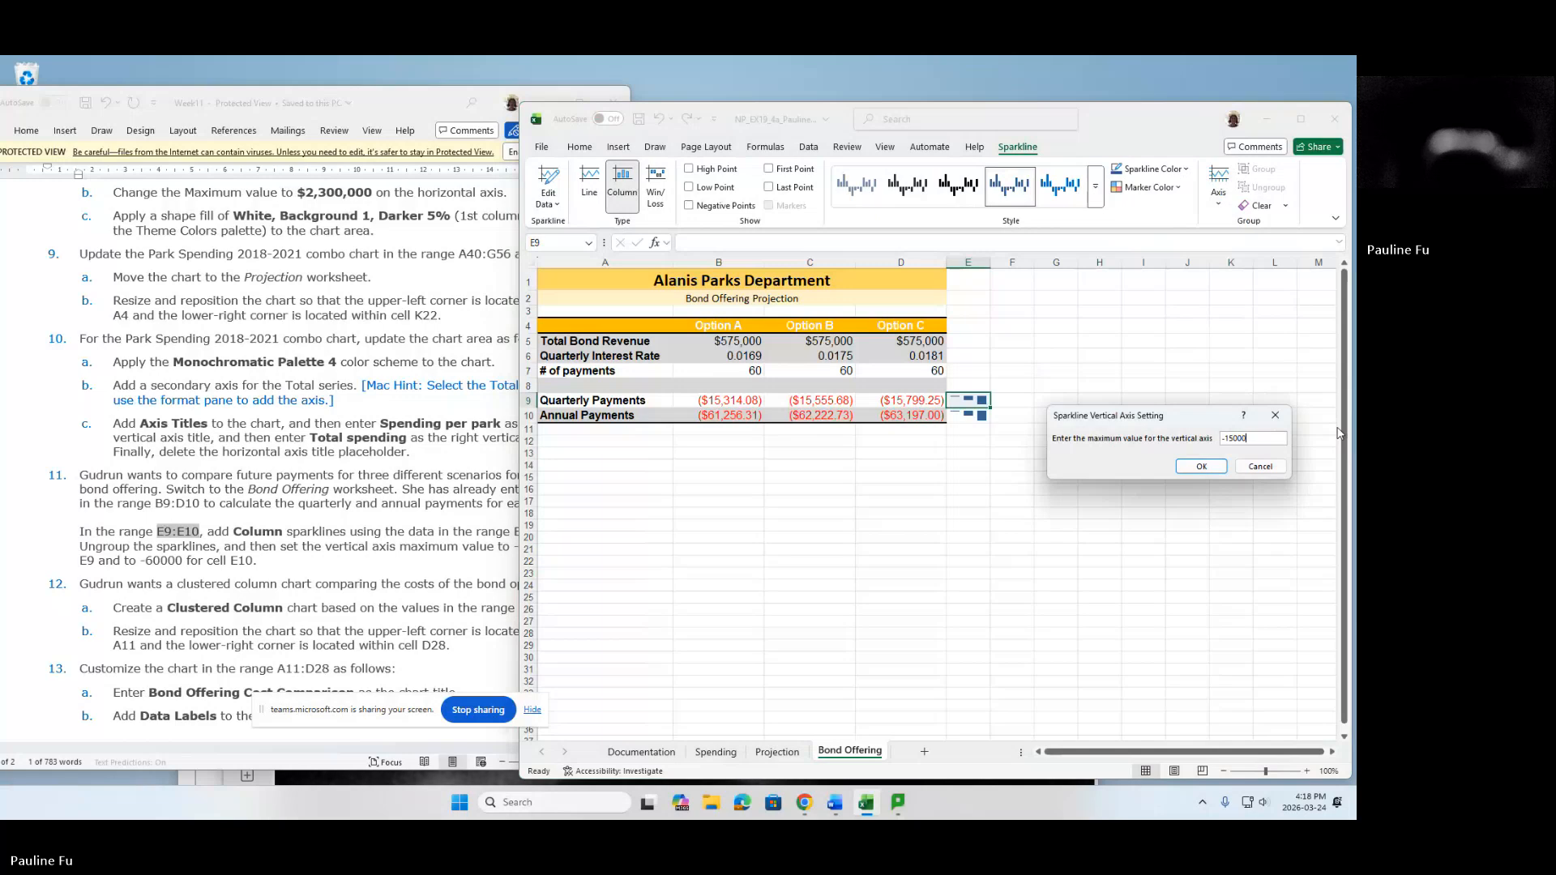
click(1202, 468)
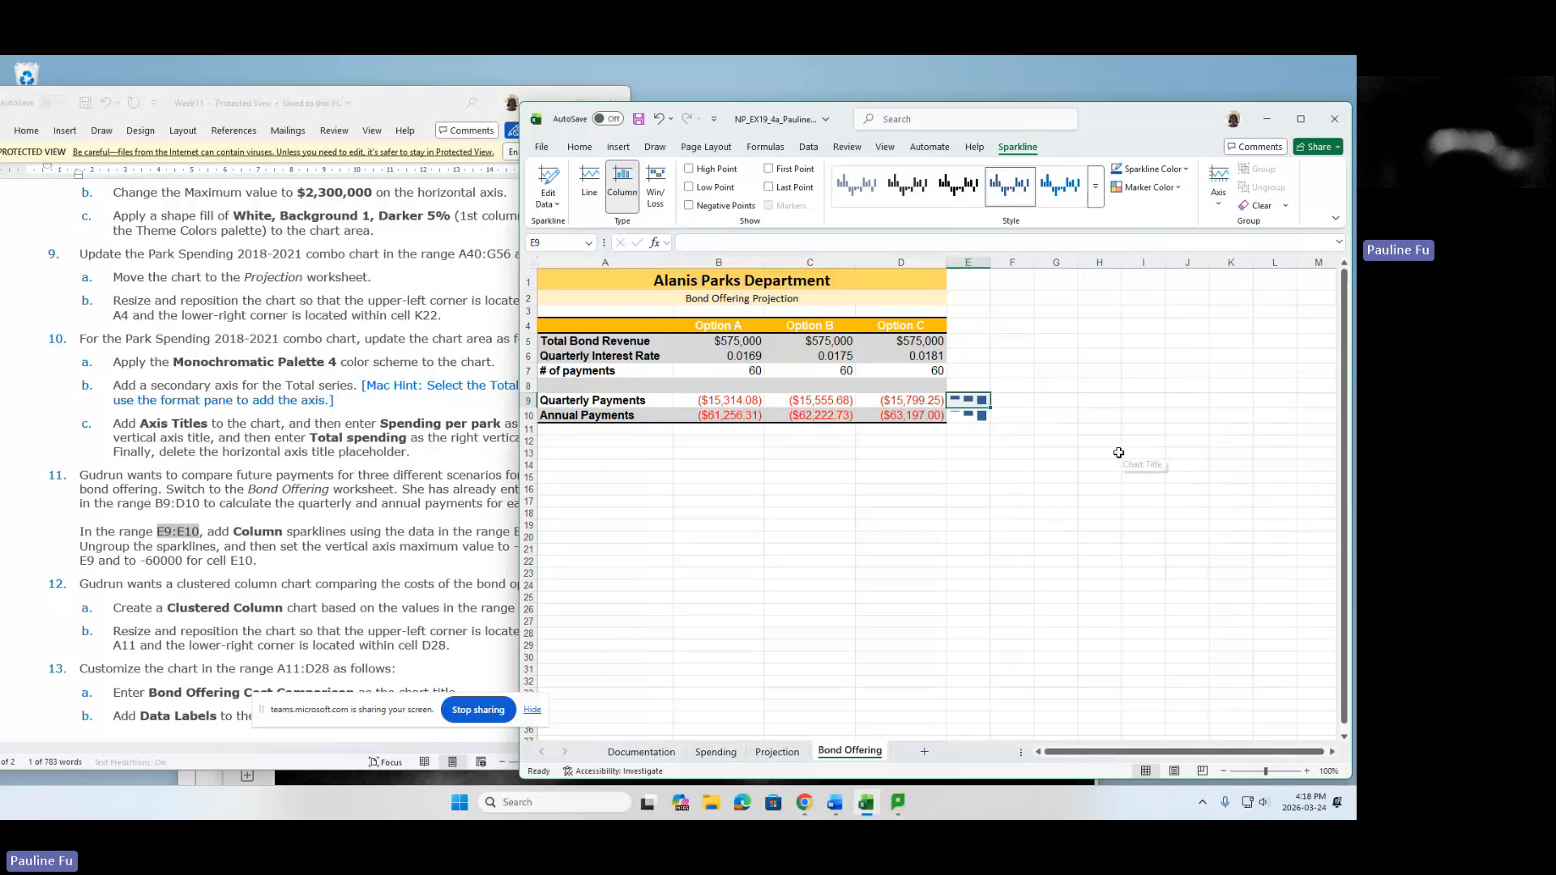
Set a custom vertical axis maximum value of -60000 for the sparkline in cell E10.
click(978, 415)
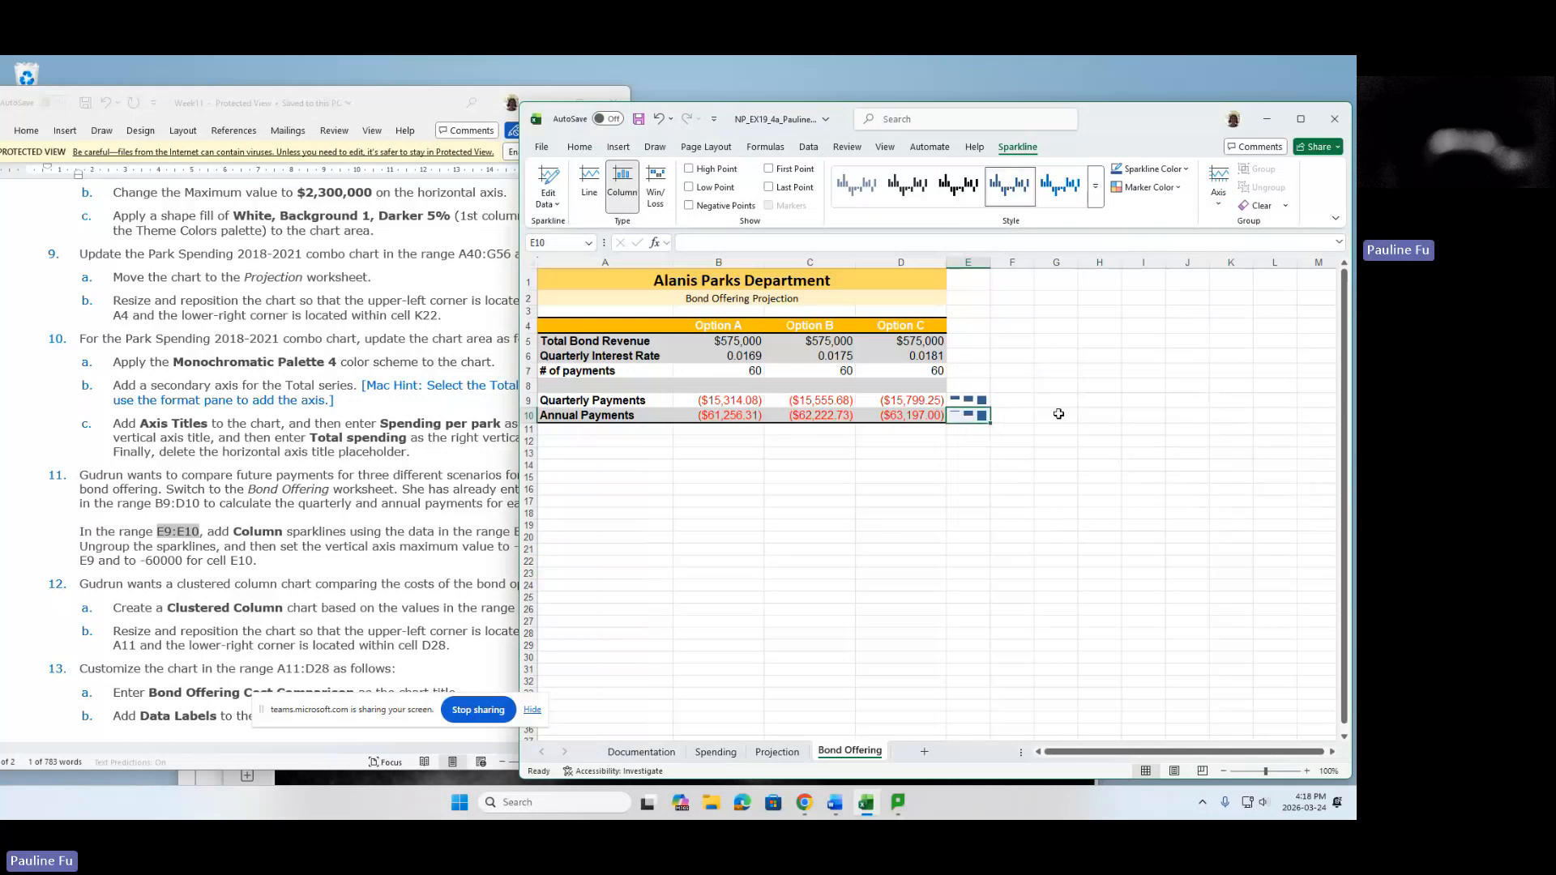
click(1219, 204)
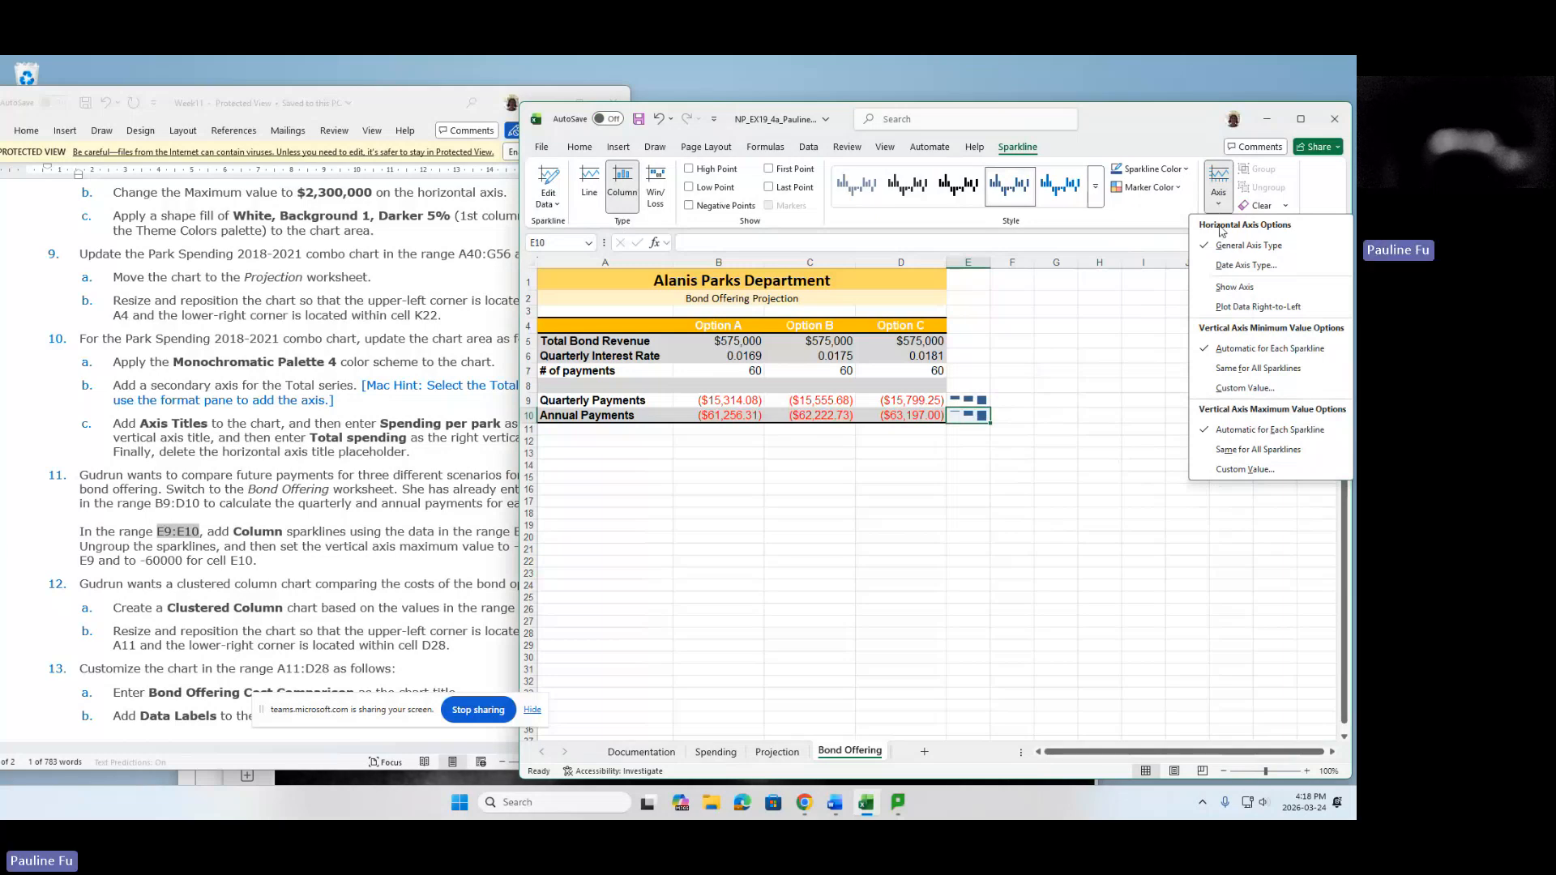
click(1244, 470)
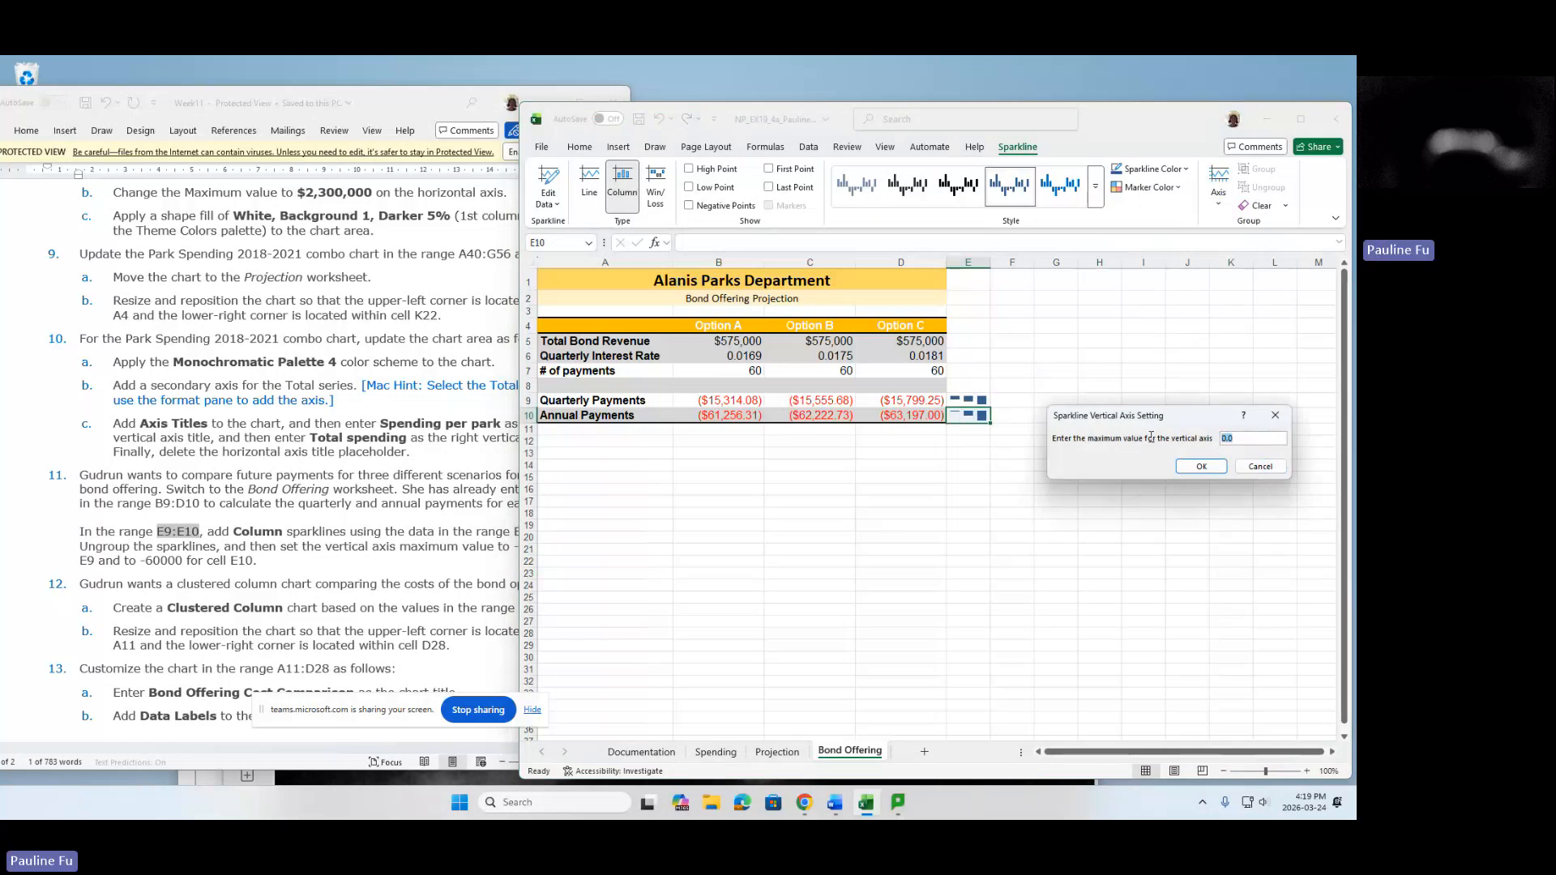
drag(1254, 438, 1158, 444)
text(-60000)
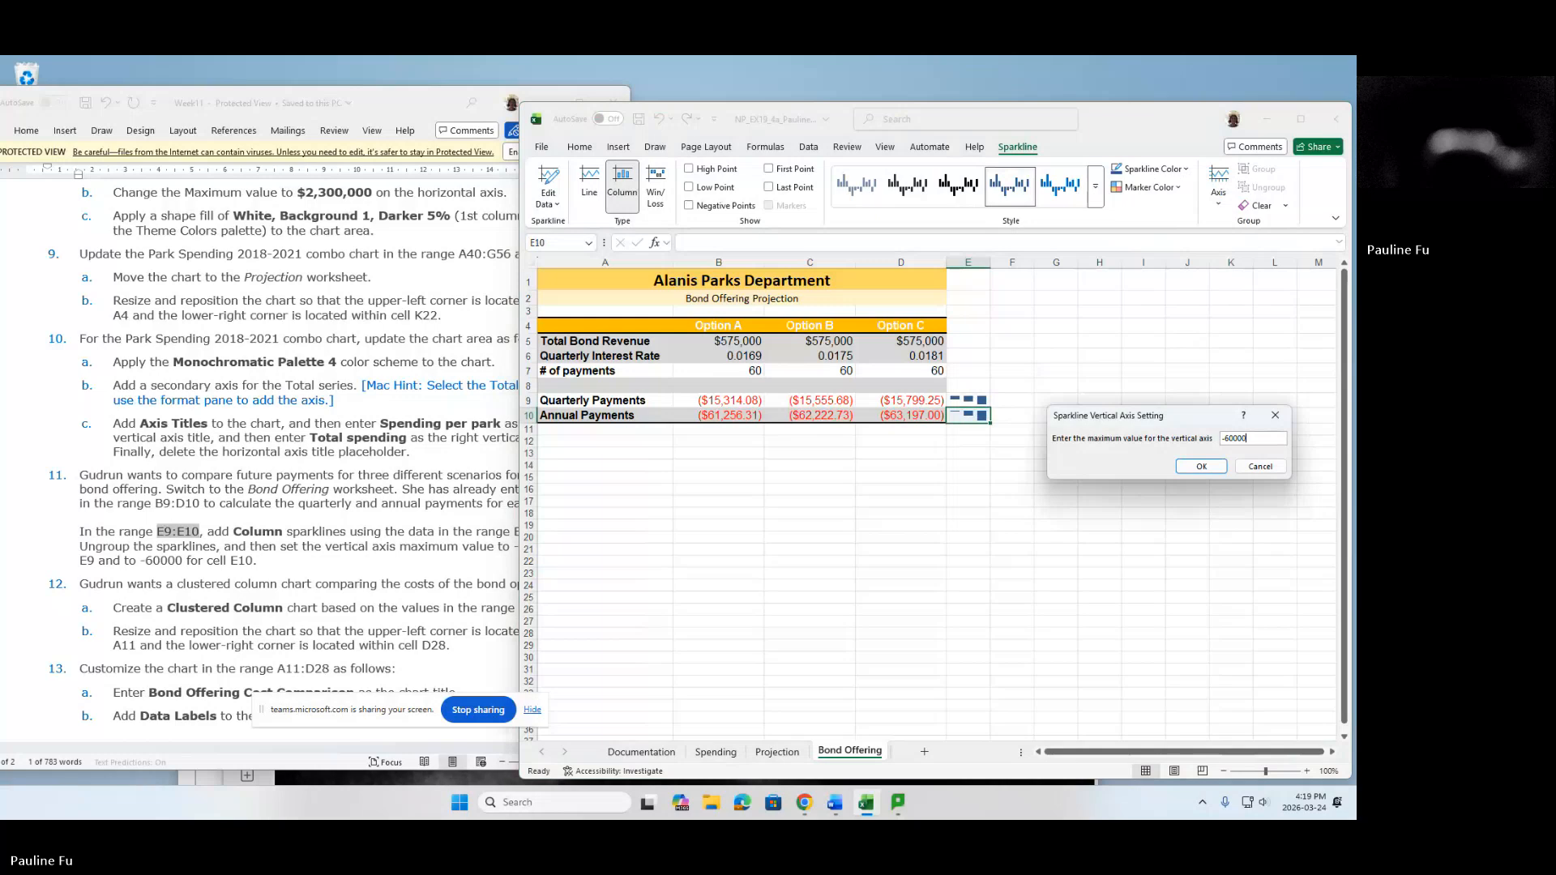
click(1200, 468)
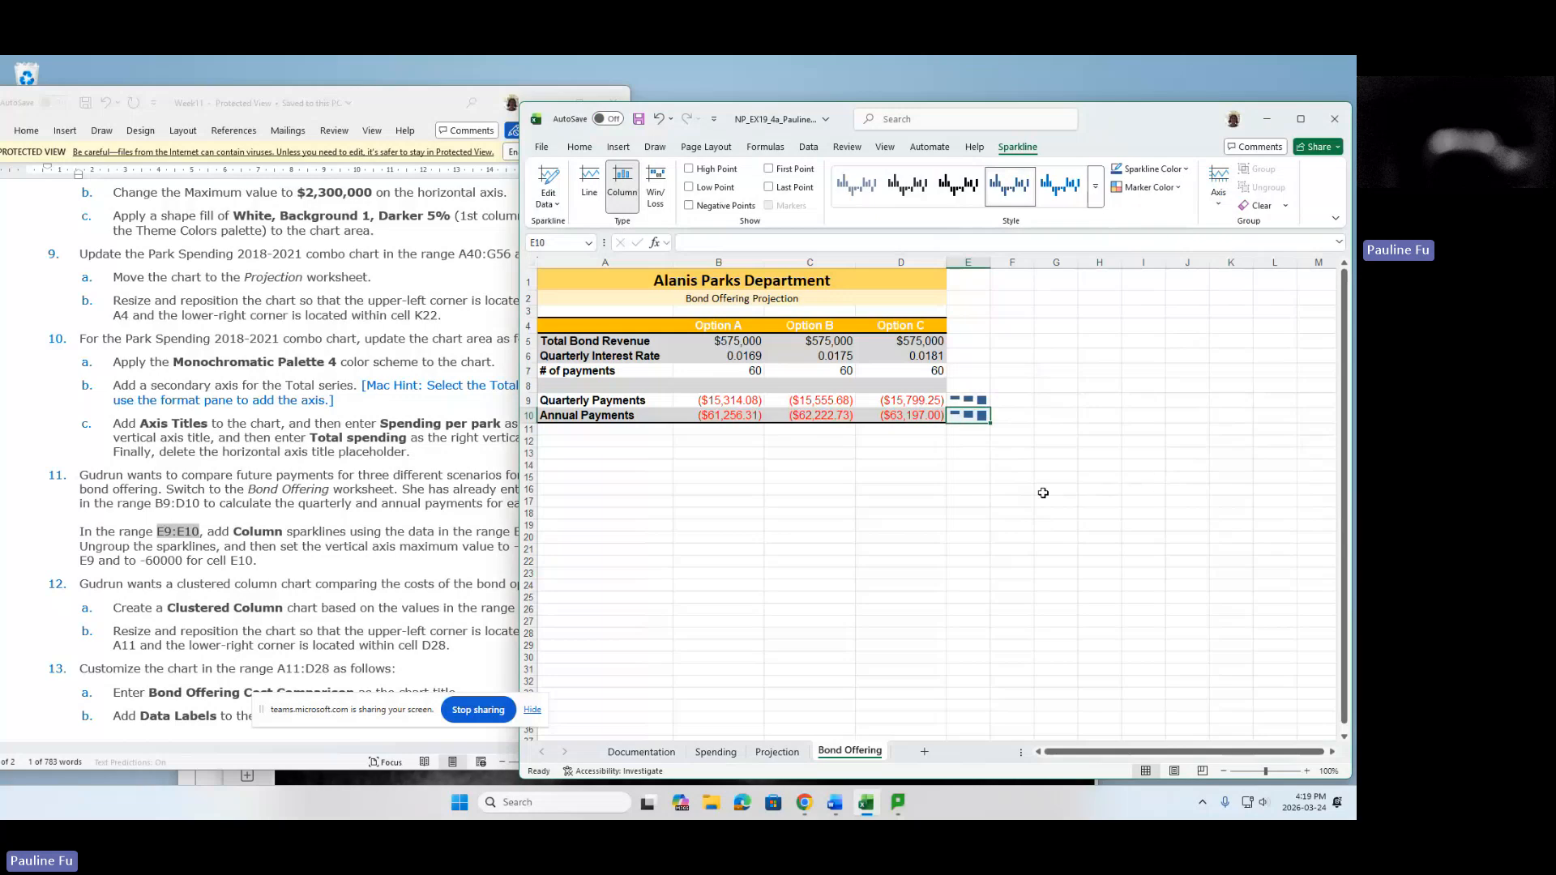
Switch to the Word instructions and read step 12 on the chart type and source range for comparing bond options.
click(442, 456)
click(441, 457)
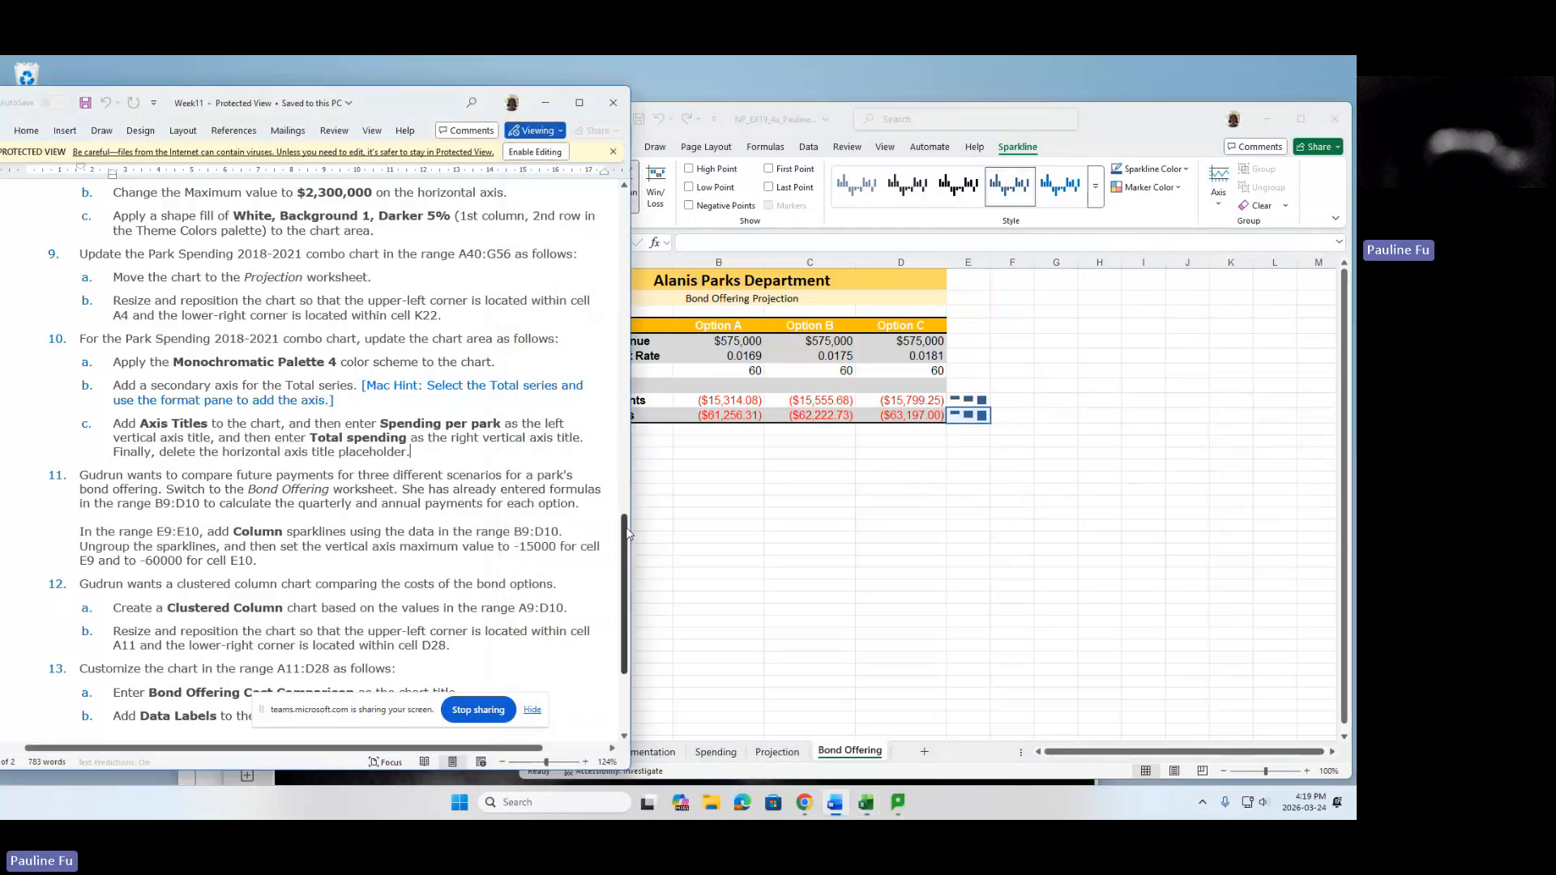
drag(628, 533, 616, 616)
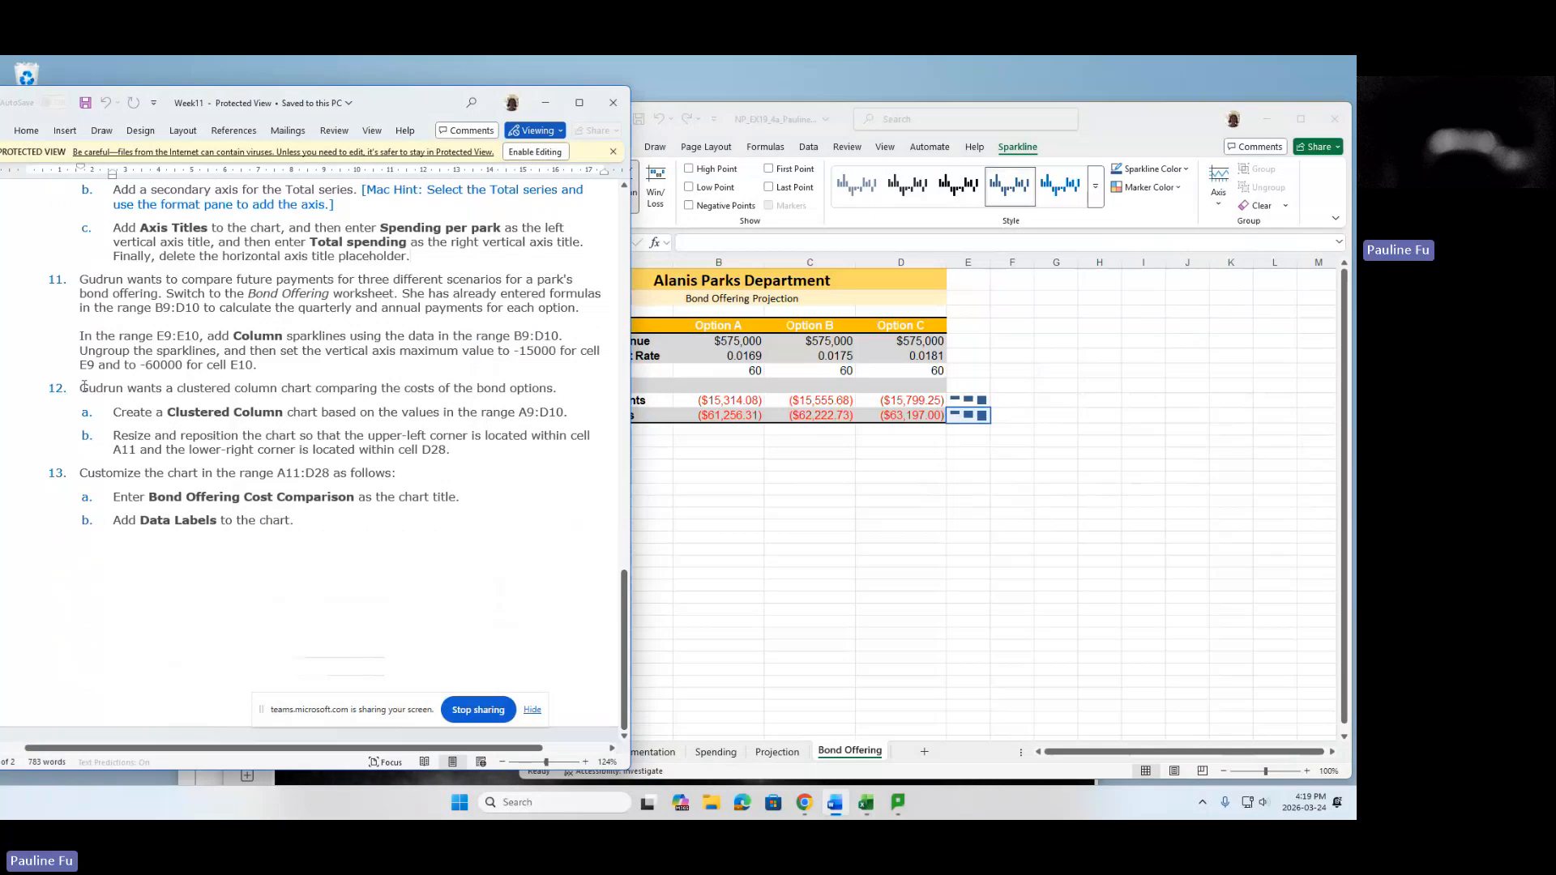
drag(84, 386, 561, 388)
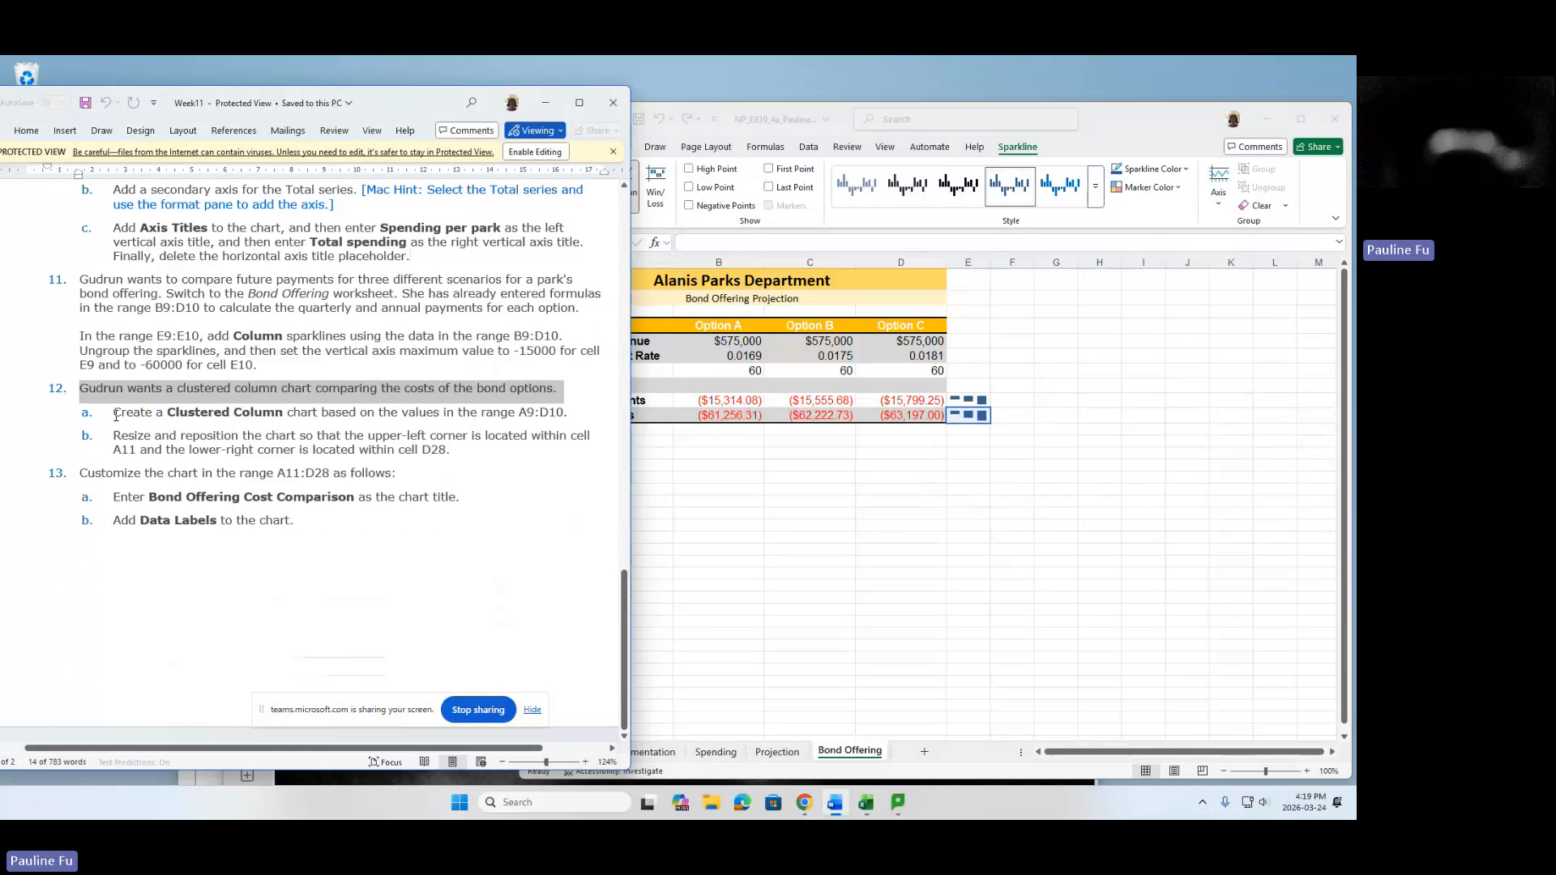
drag(116, 415, 568, 412)
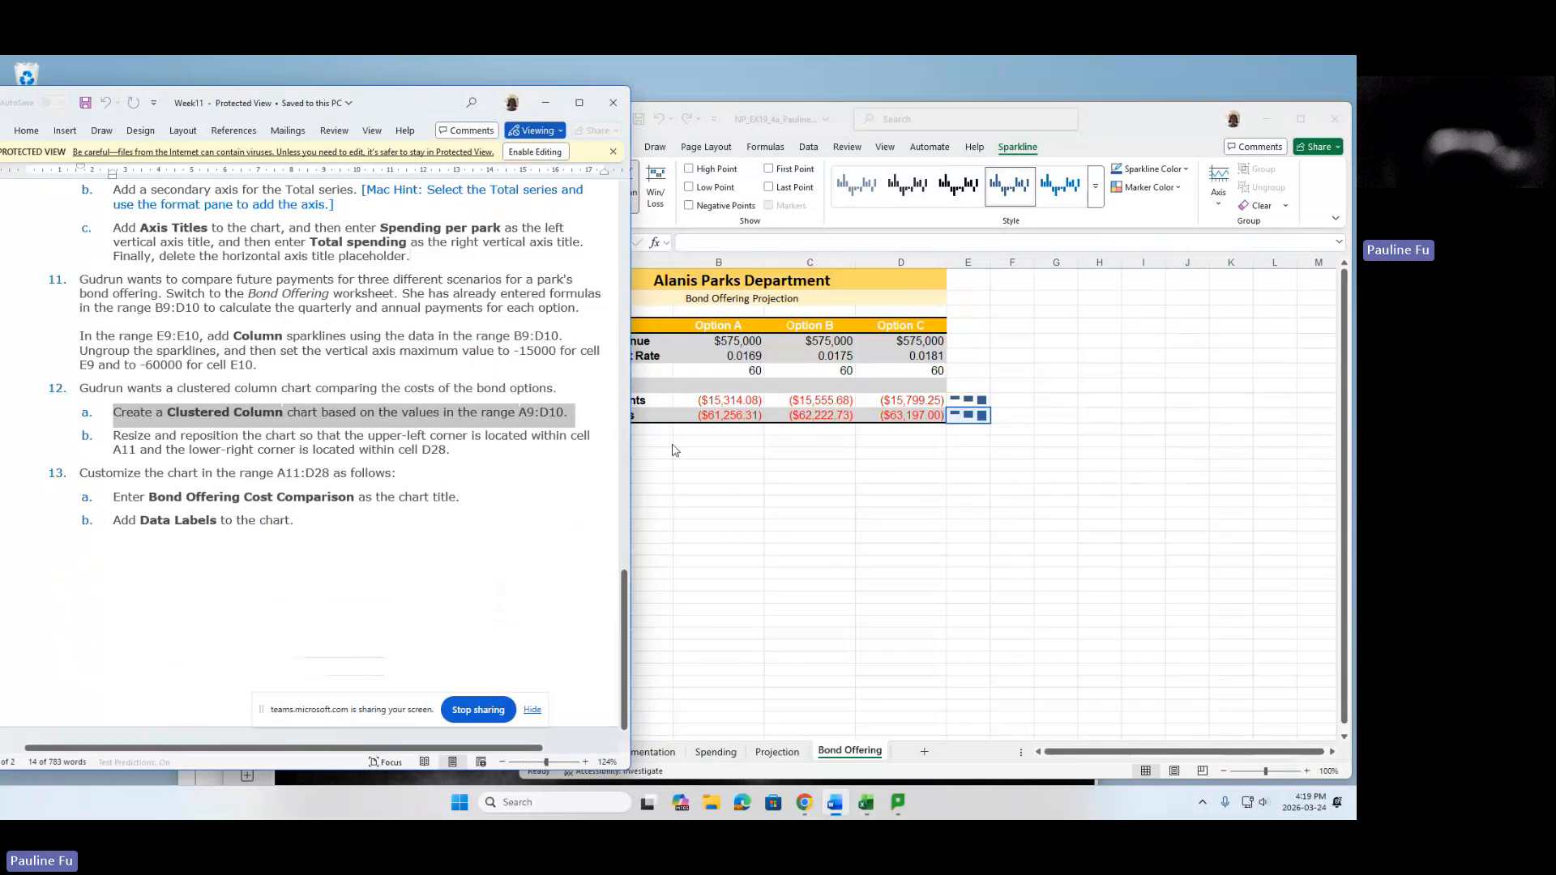
In Excel, insert a Clustered Column chart based on A9:D10 and move and resize it to cover A11:D28 on the Bond Offering worksheet.
click(920, 508)
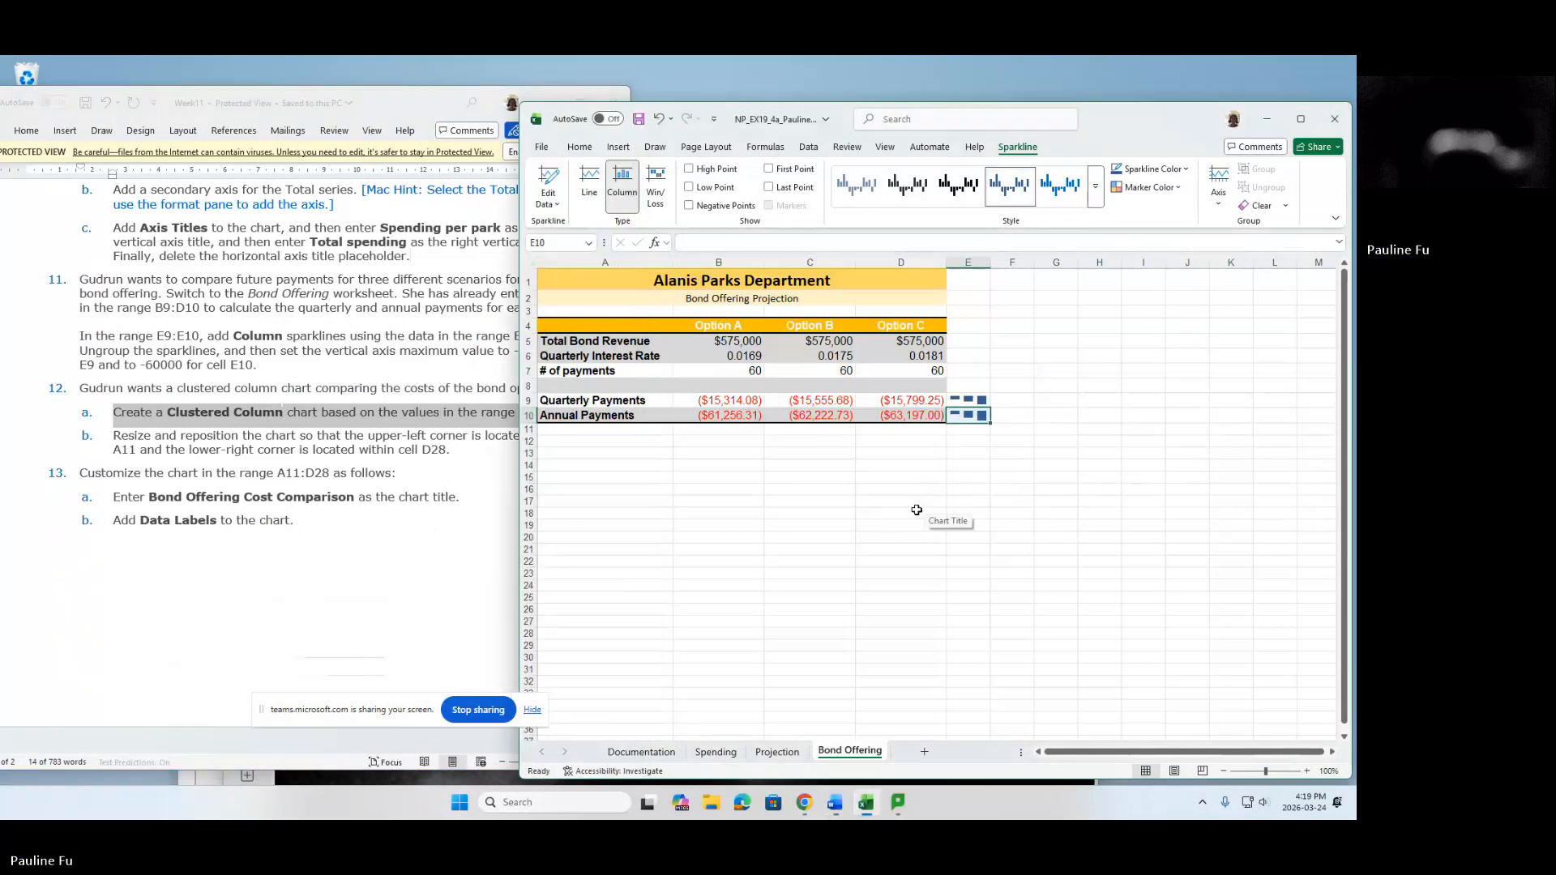
drag(614, 402, 922, 419)
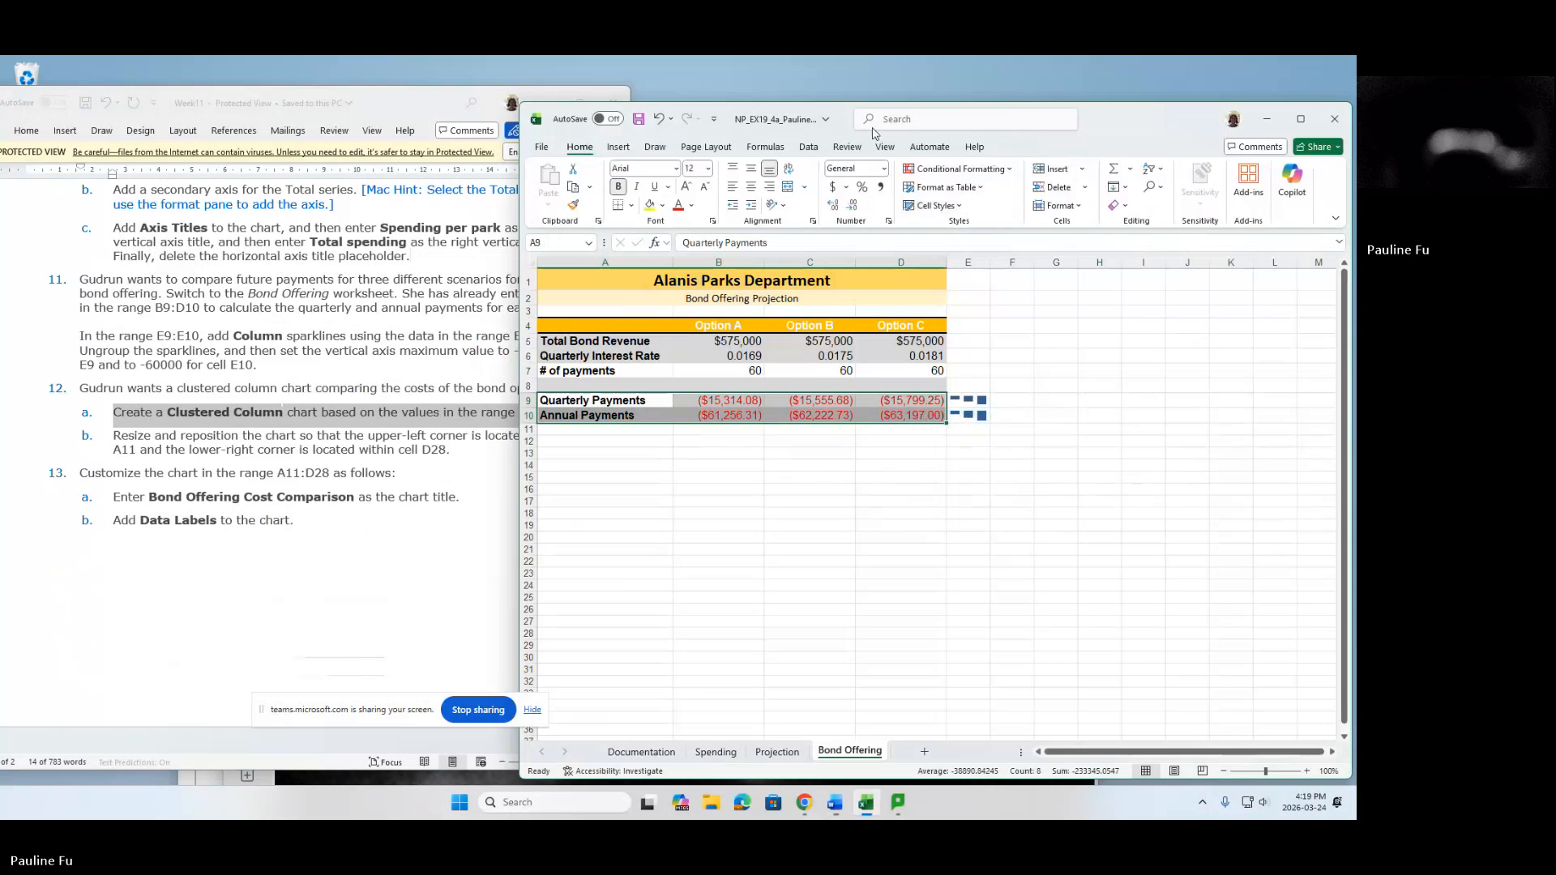
drag(1093, 128, 1176, 154)
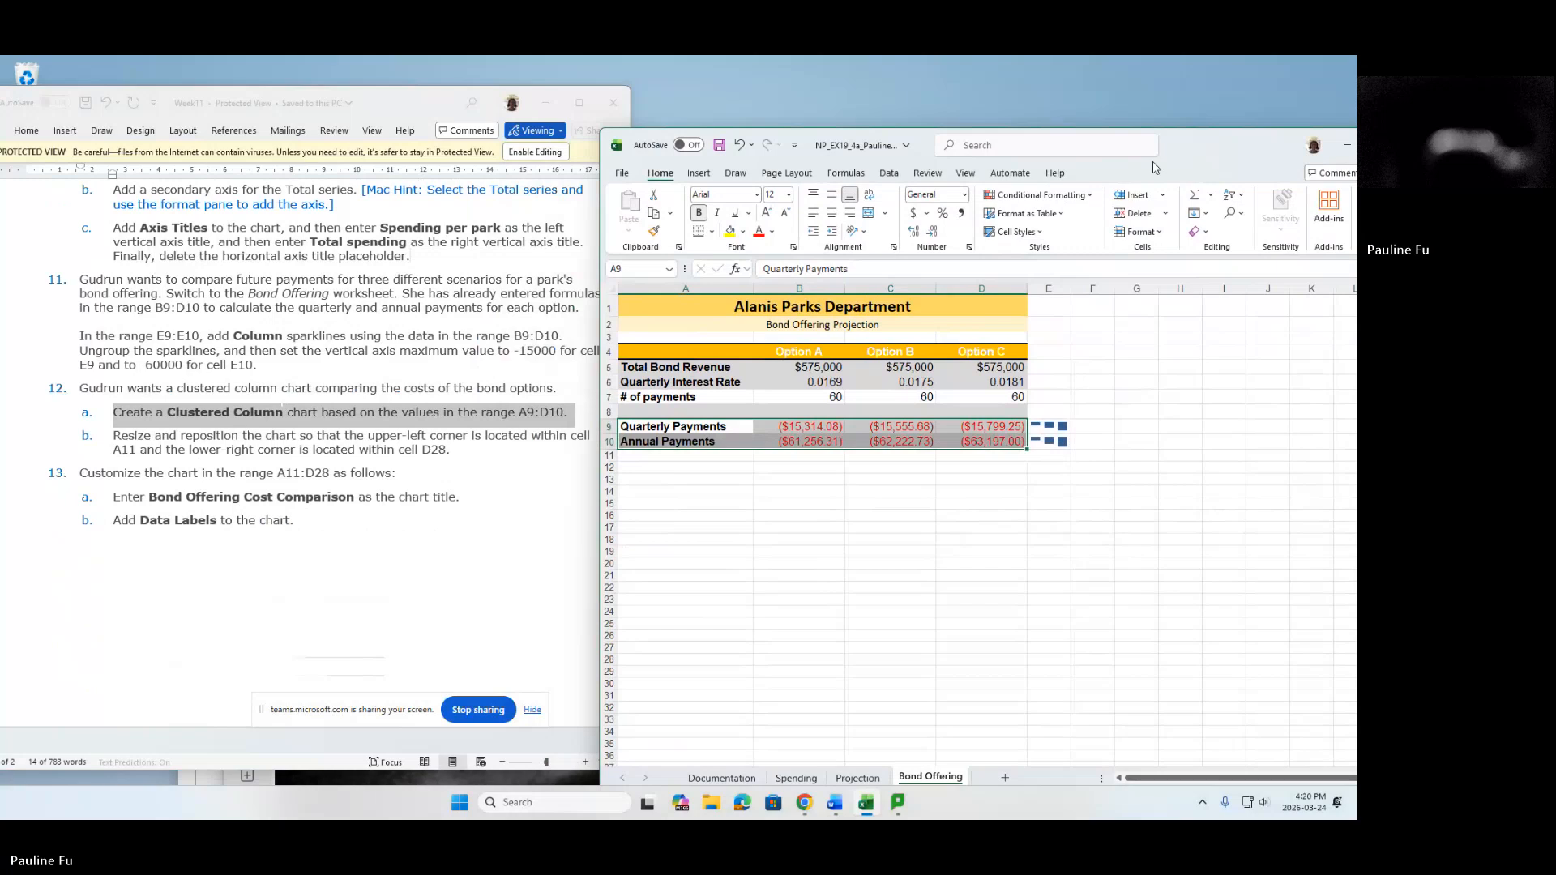
click(707, 178)
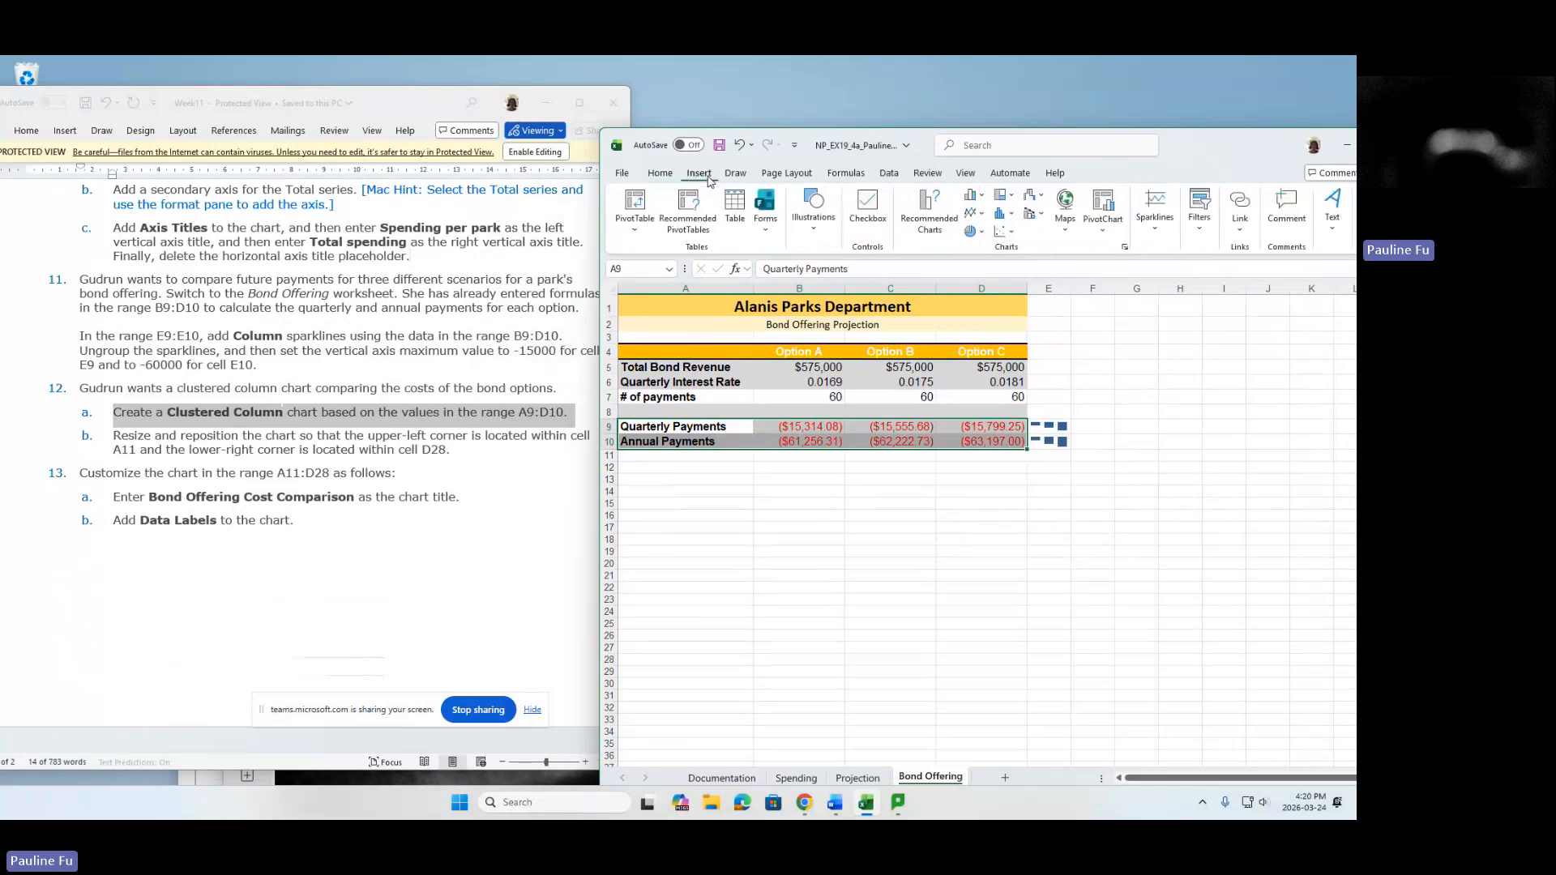
click(1124, 247)
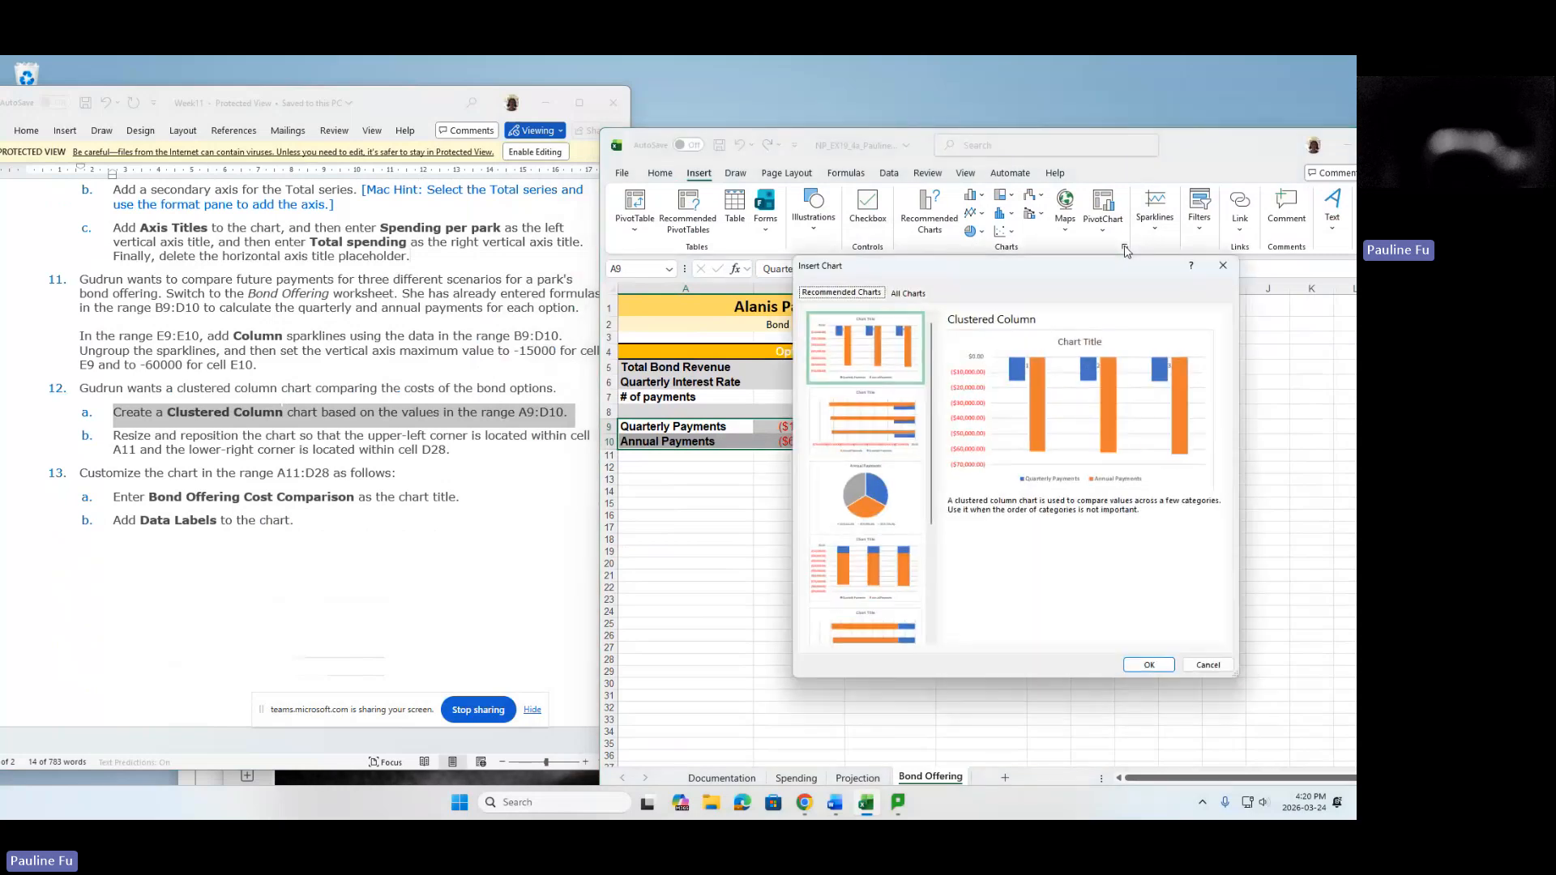
click(904, 293)
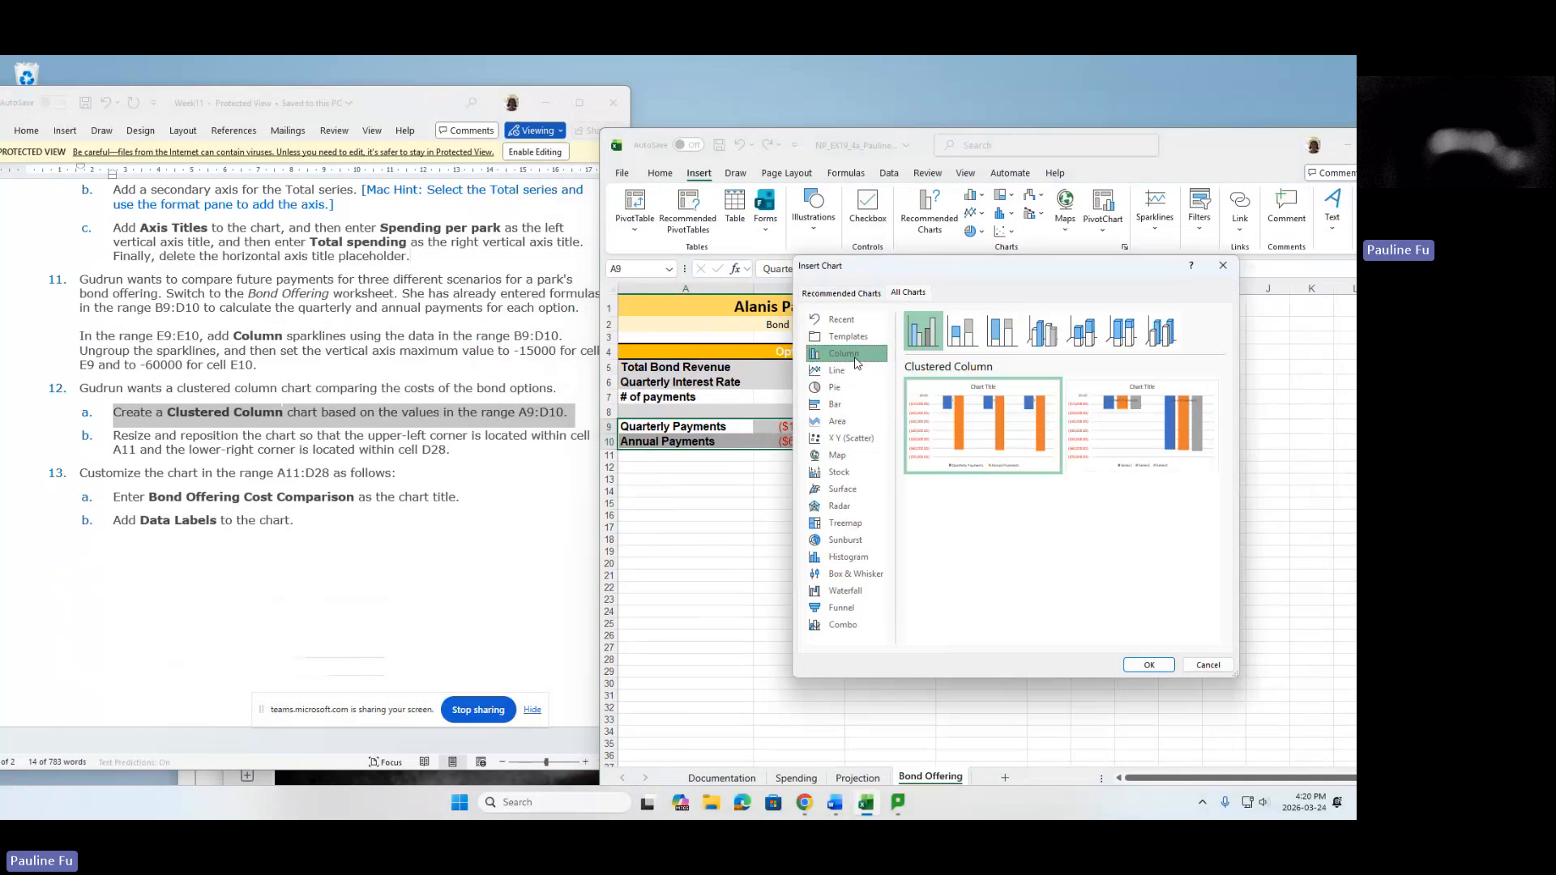
mouse_move(924, 422)
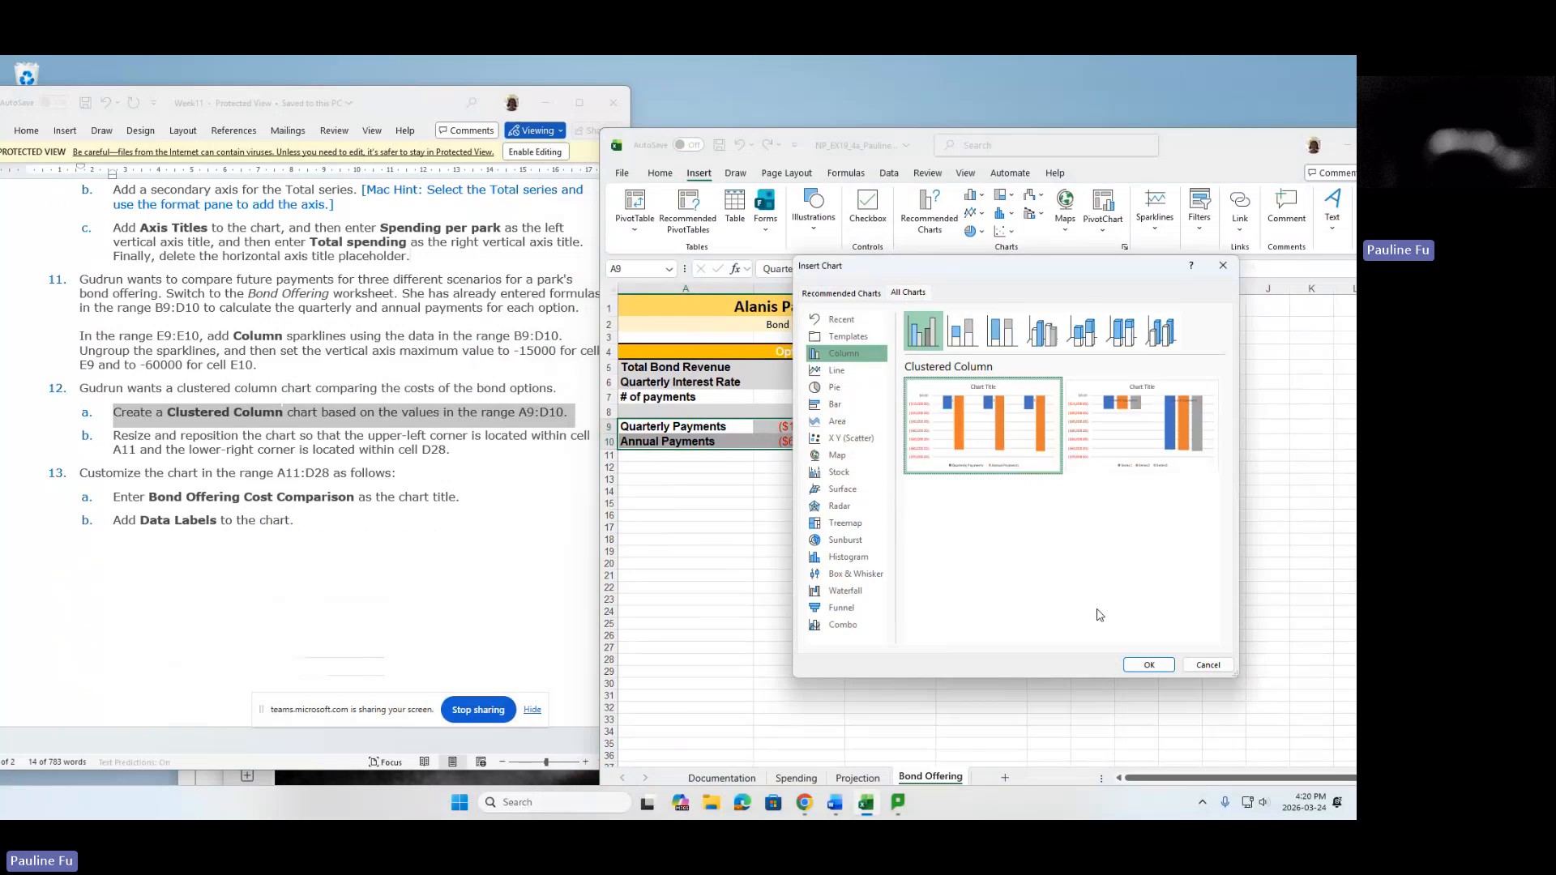
click(1148, 665)
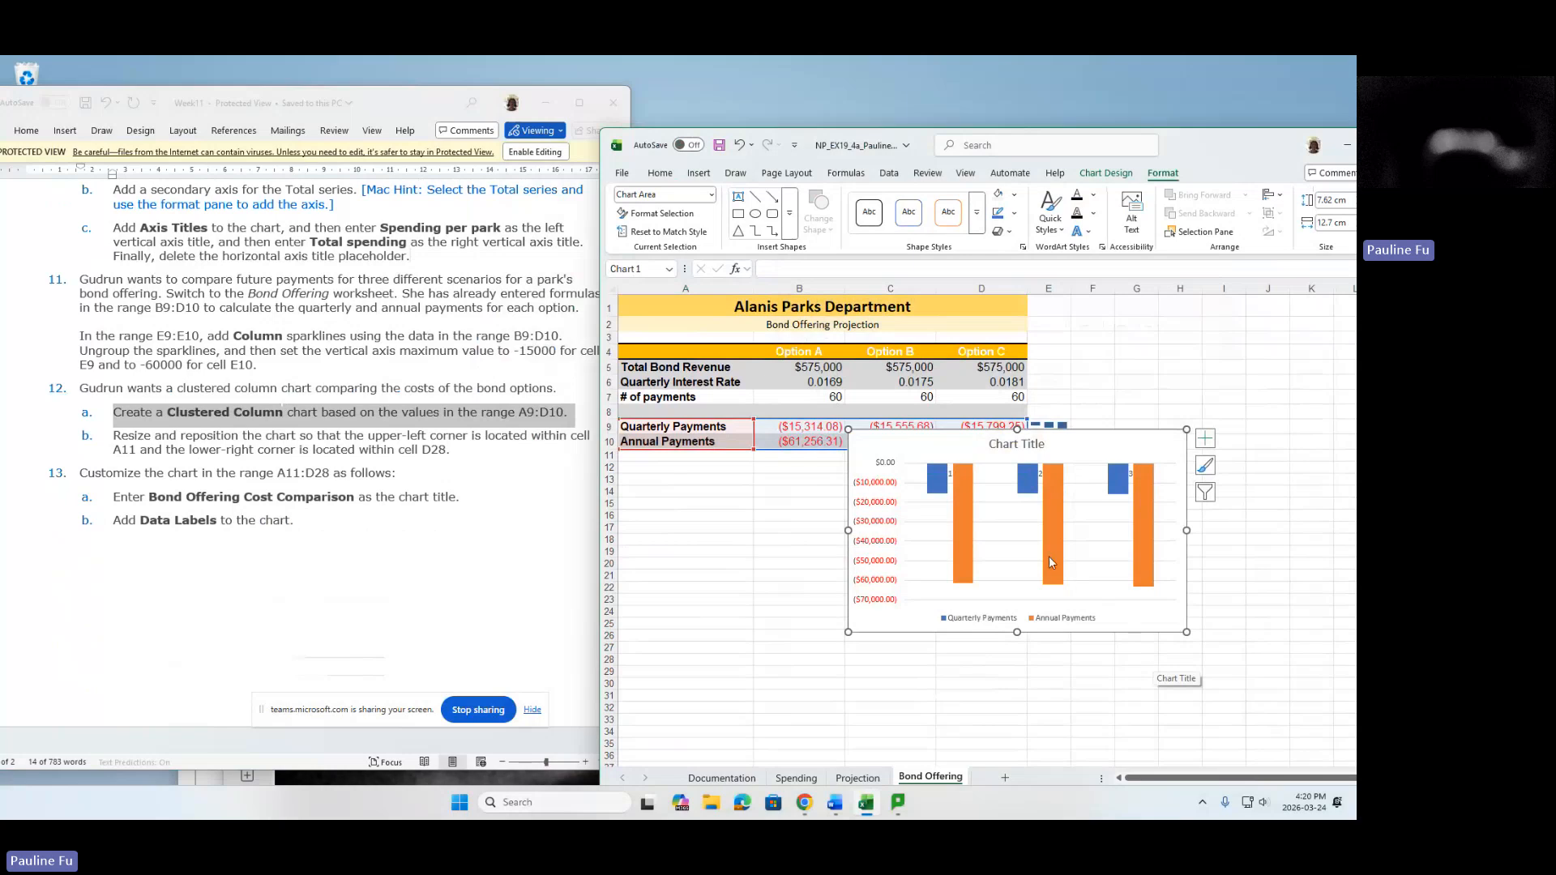
drag(901, 459, 677, 479)
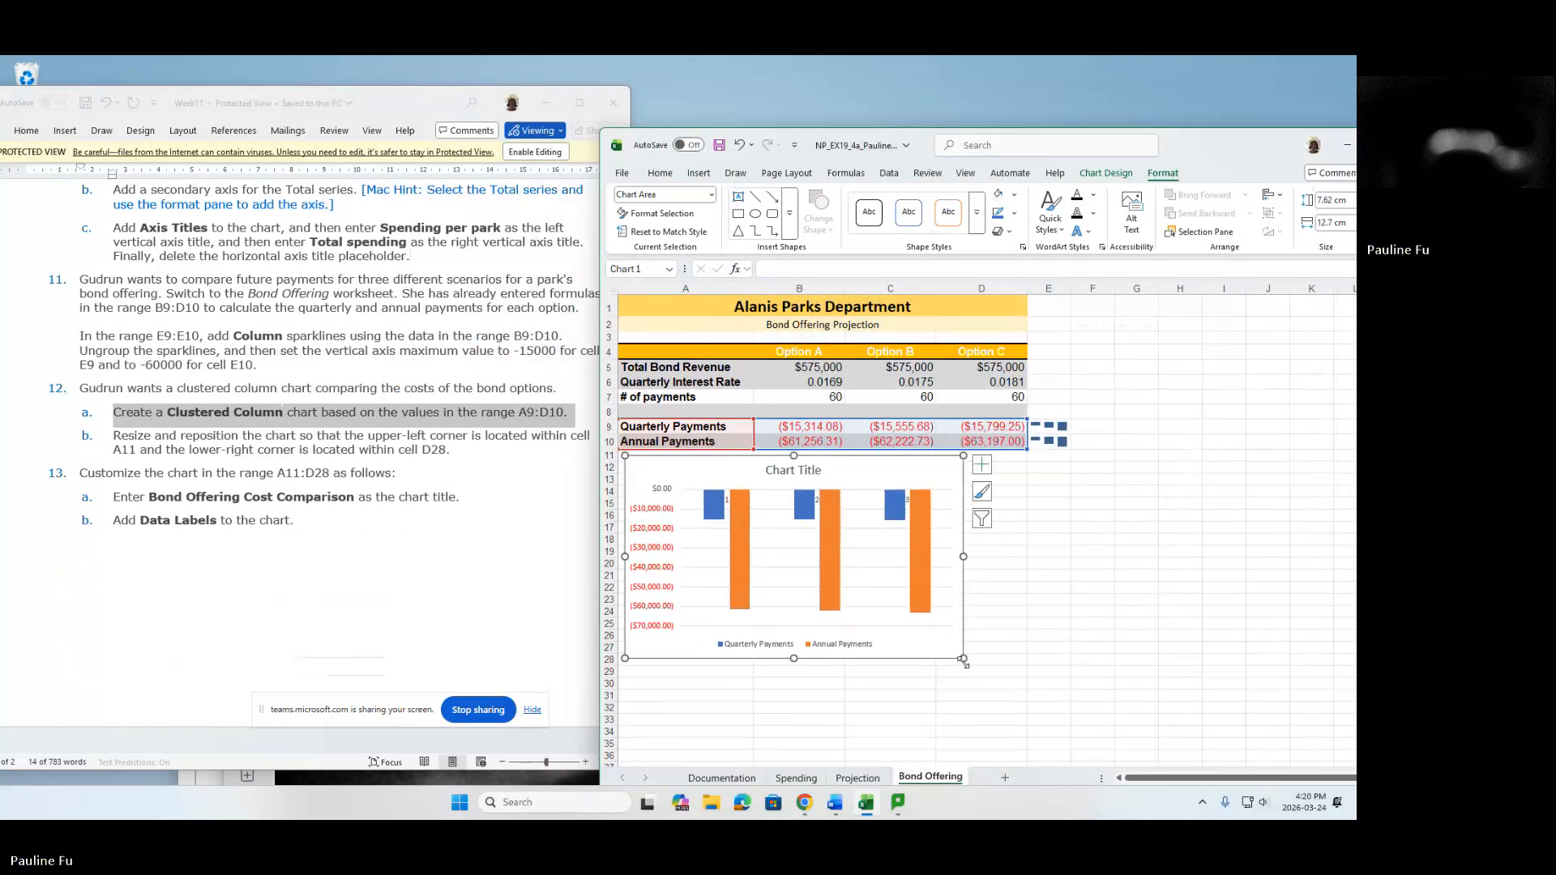
drag(965, 661, 1026, 658)
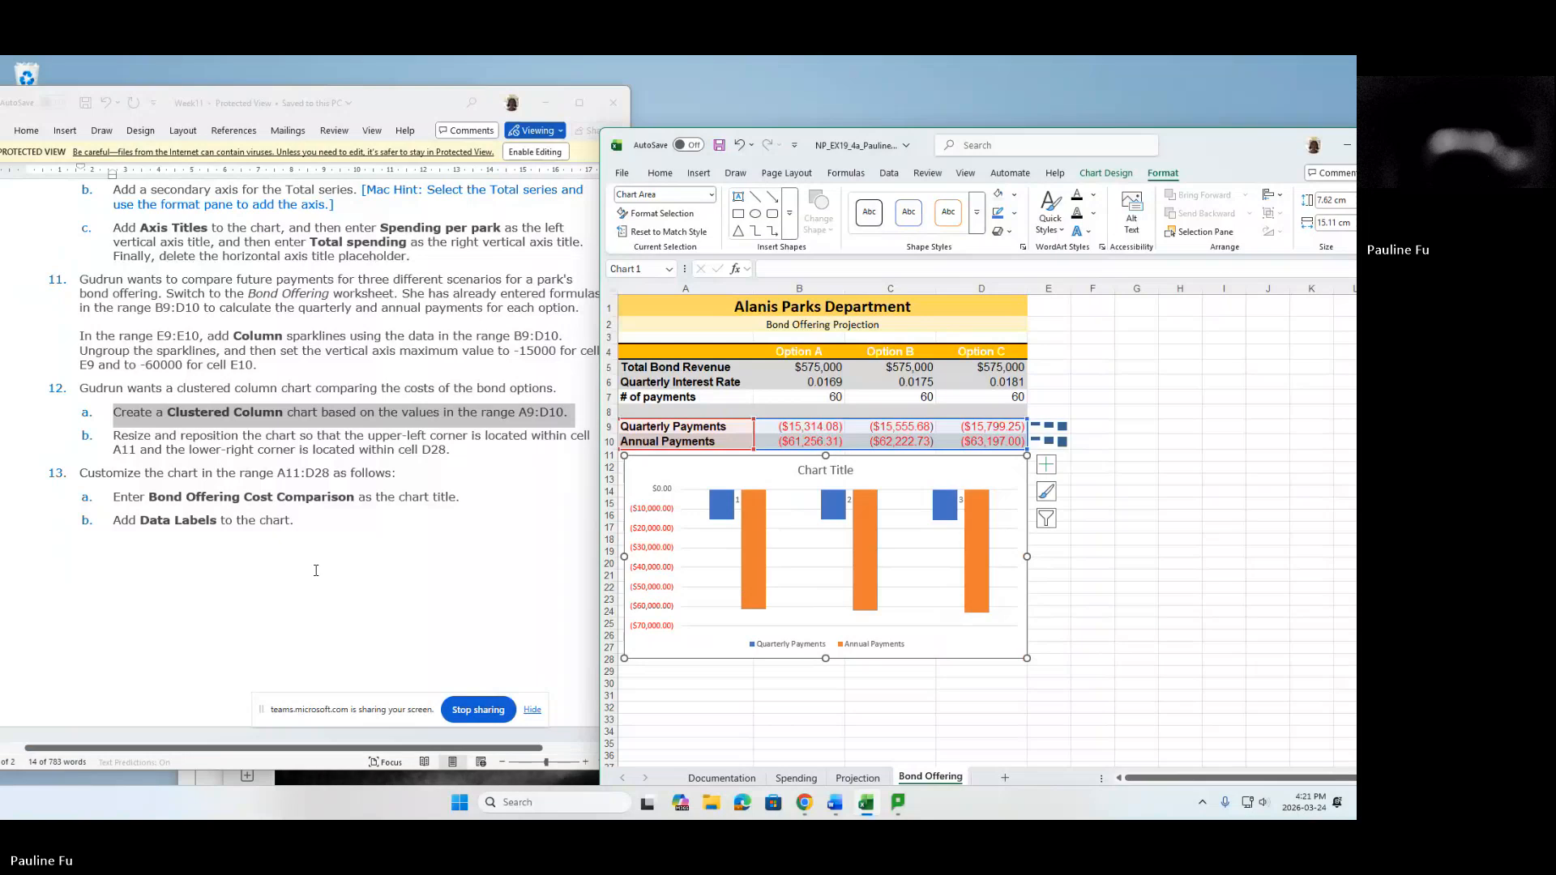
Read step 13a in the Word instructions, and in Excel enter Bond Offering Cost Comparison as the clustered column chart's title.
click(293, 559)
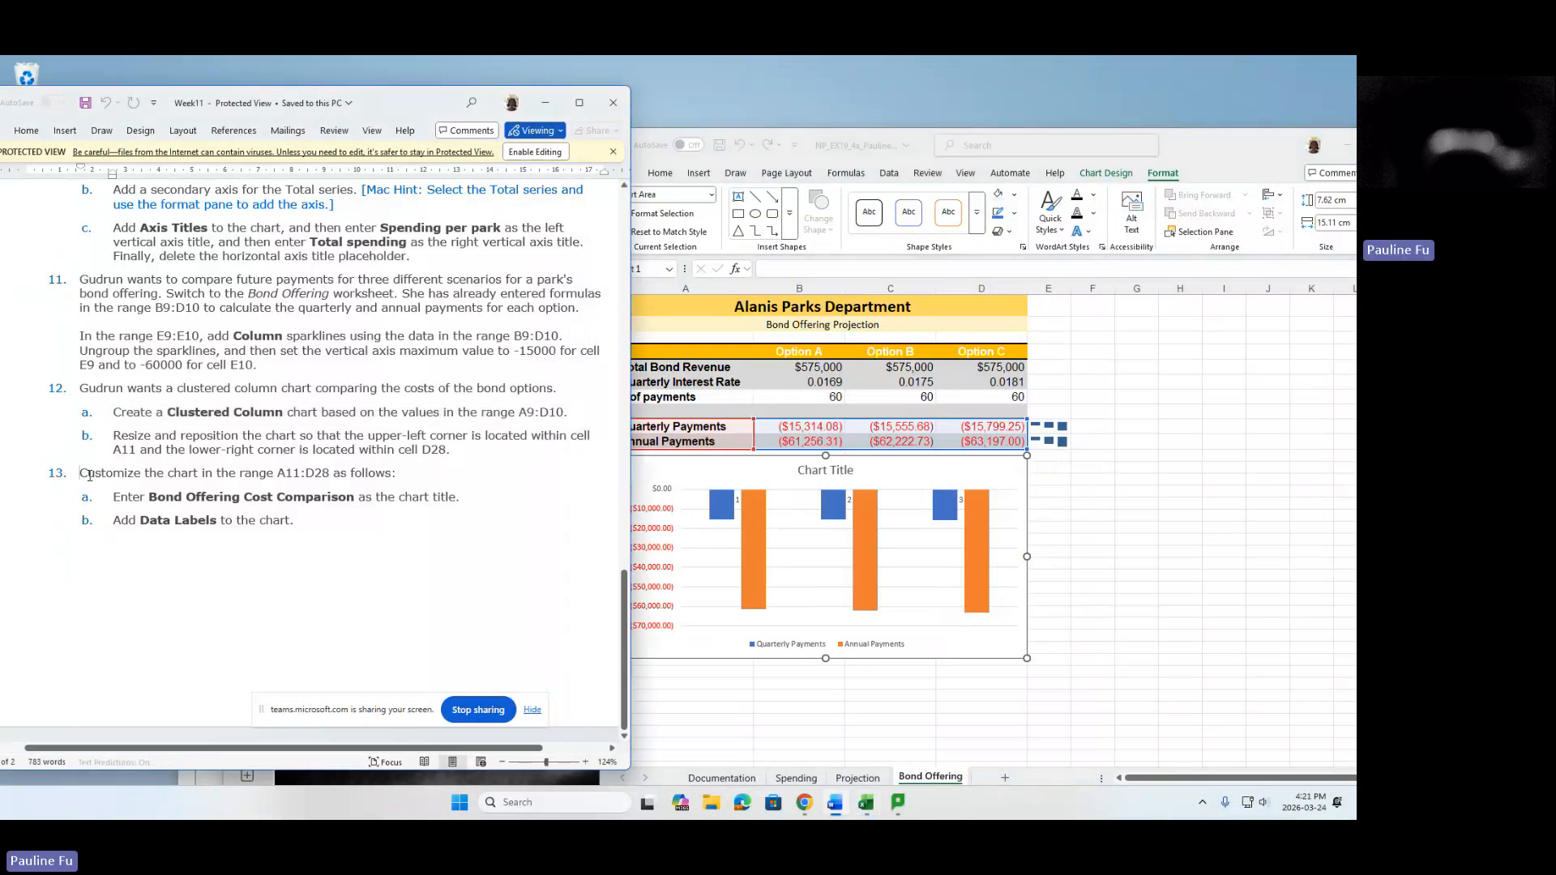
drag(85, 474, 297, 464)
triple_click(397, 475)
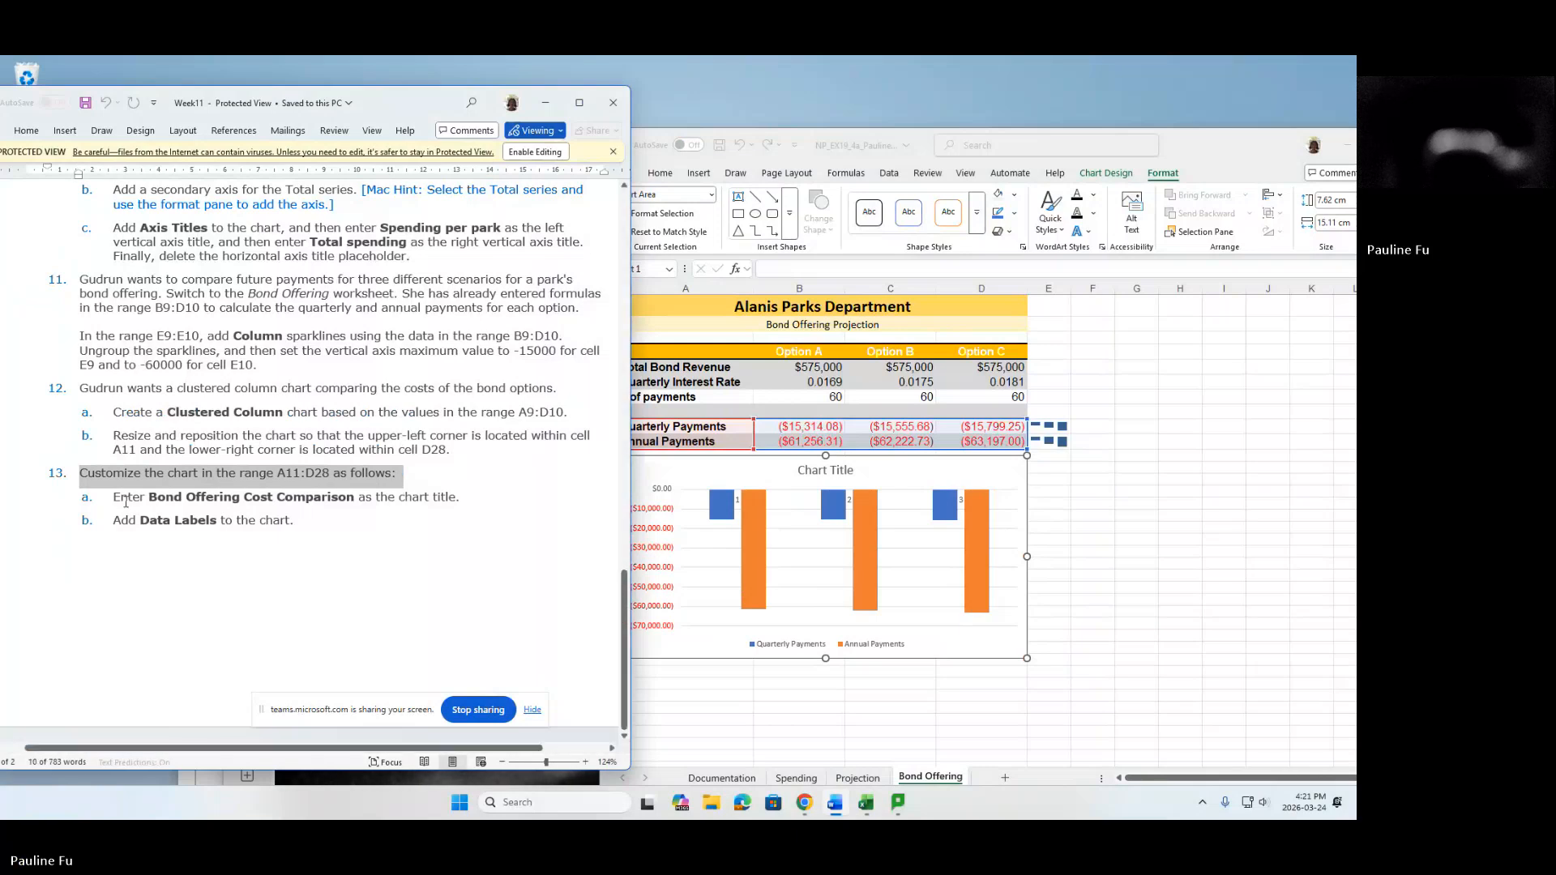
drag(126, 502, 455, 504)
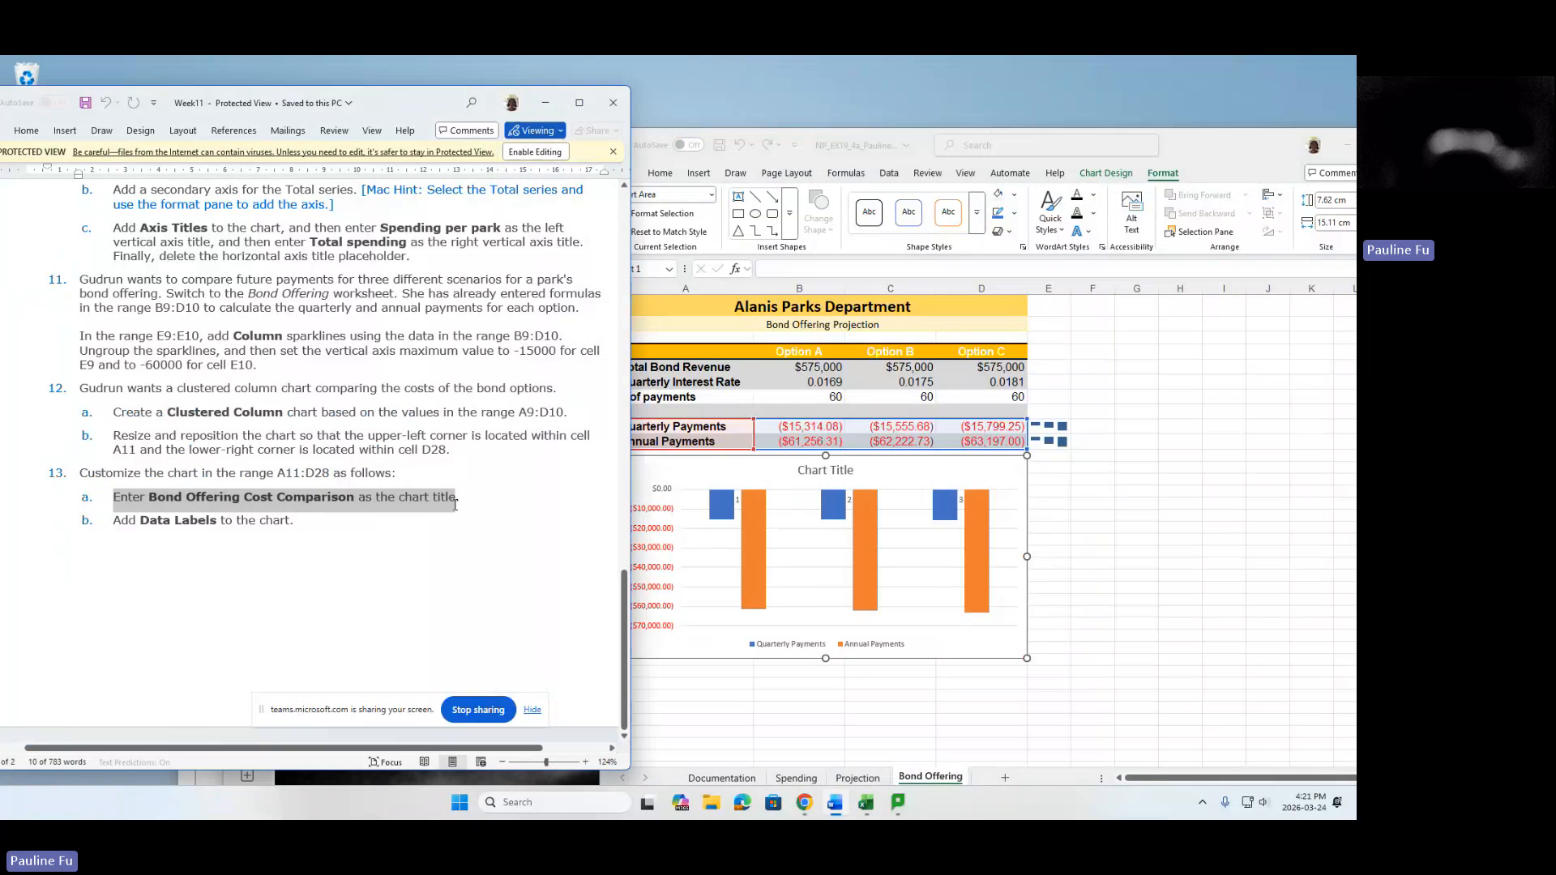
click(800, 470)
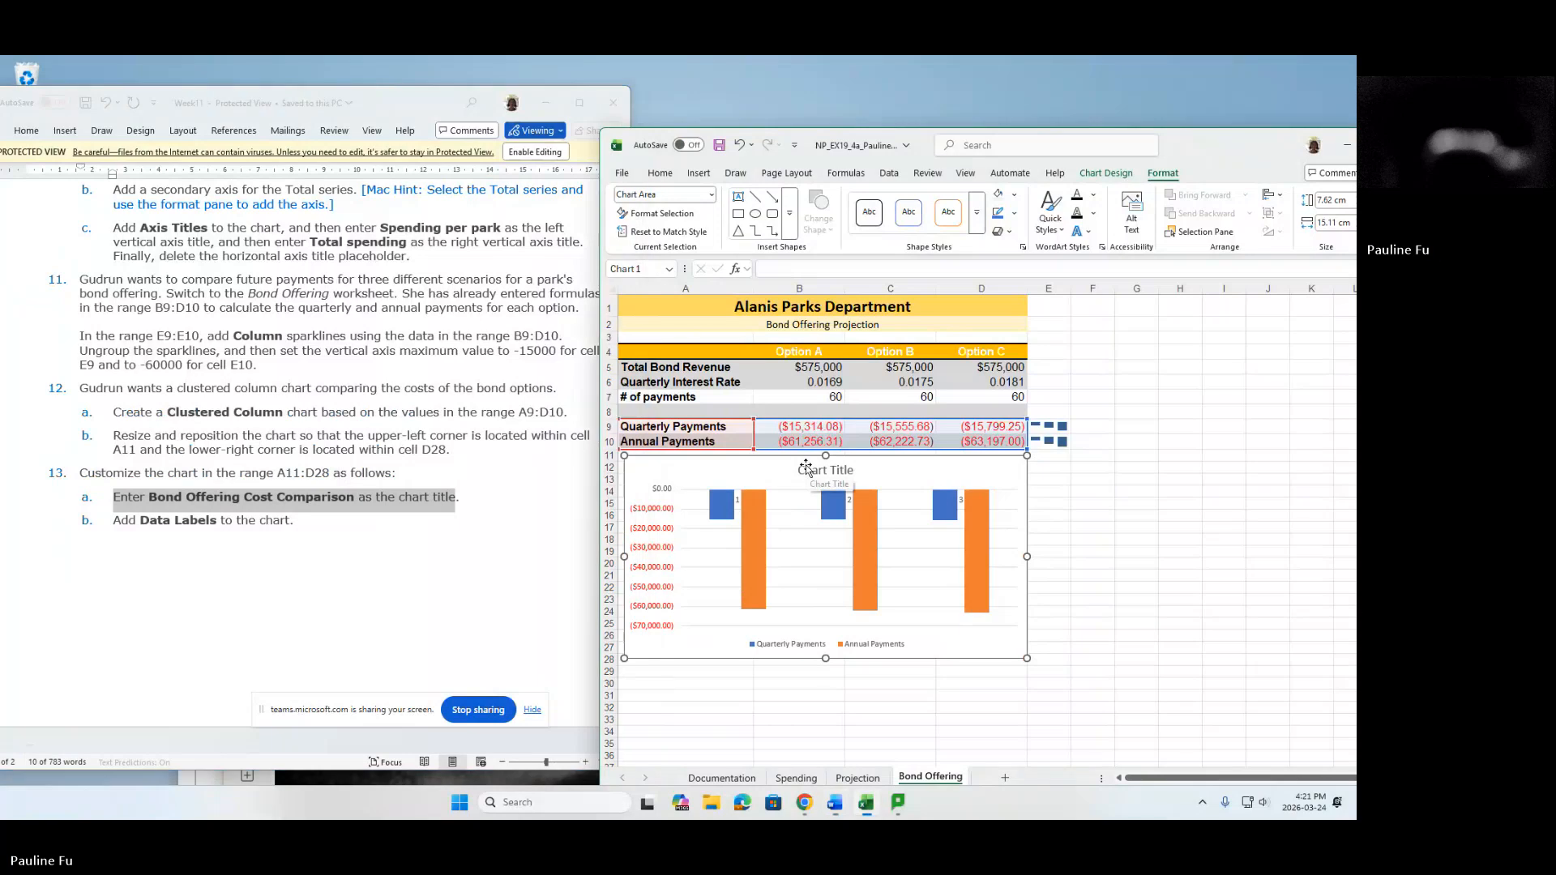
drag(800, 470, 859, 470)
text(Bo)
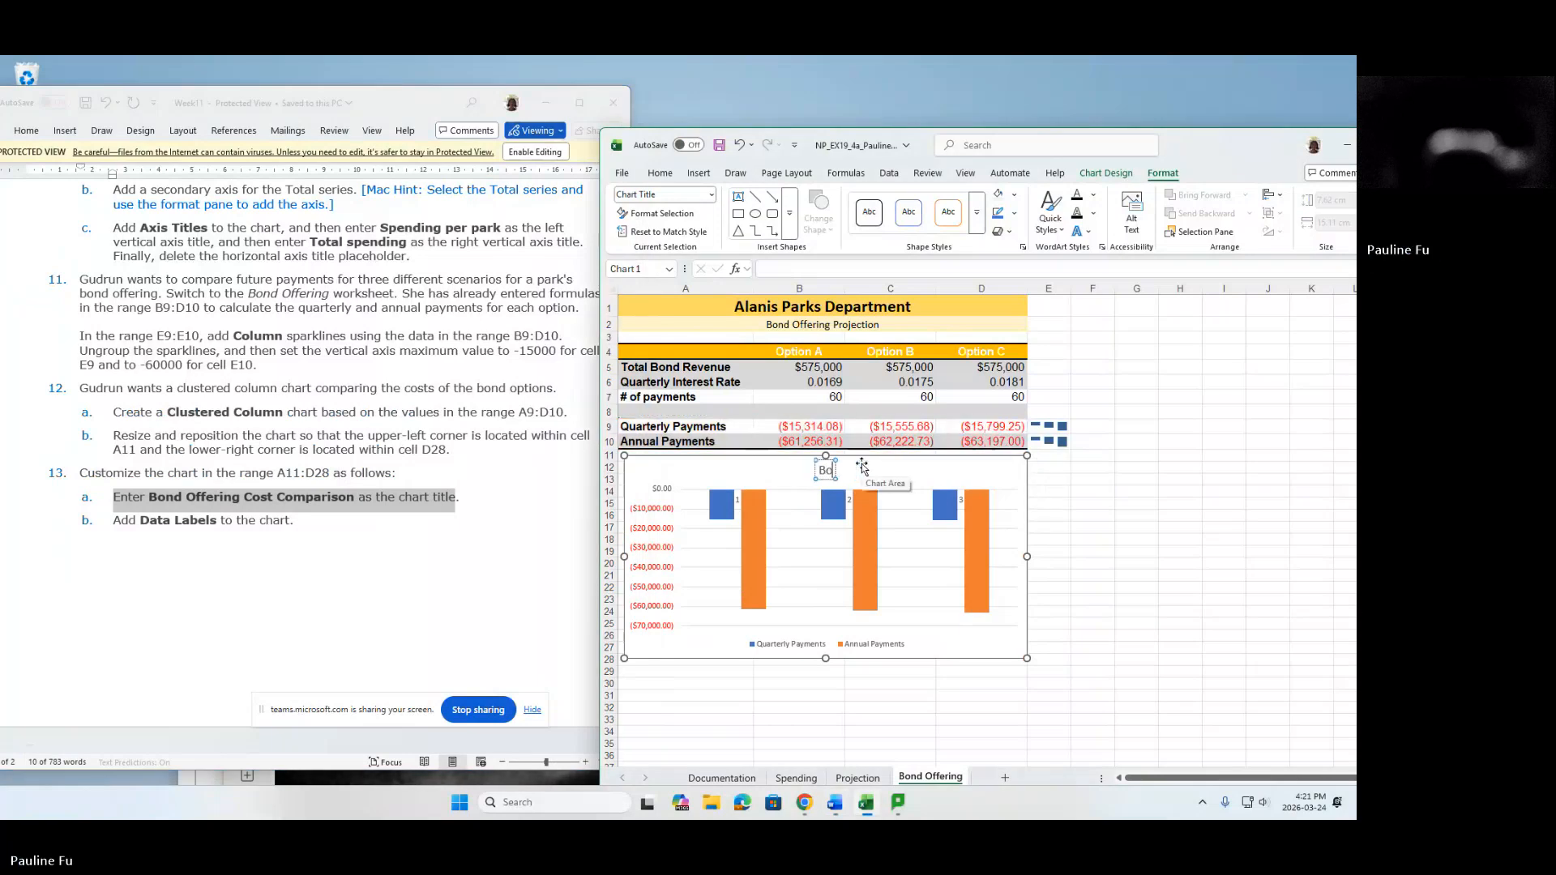
text(nd Offer)
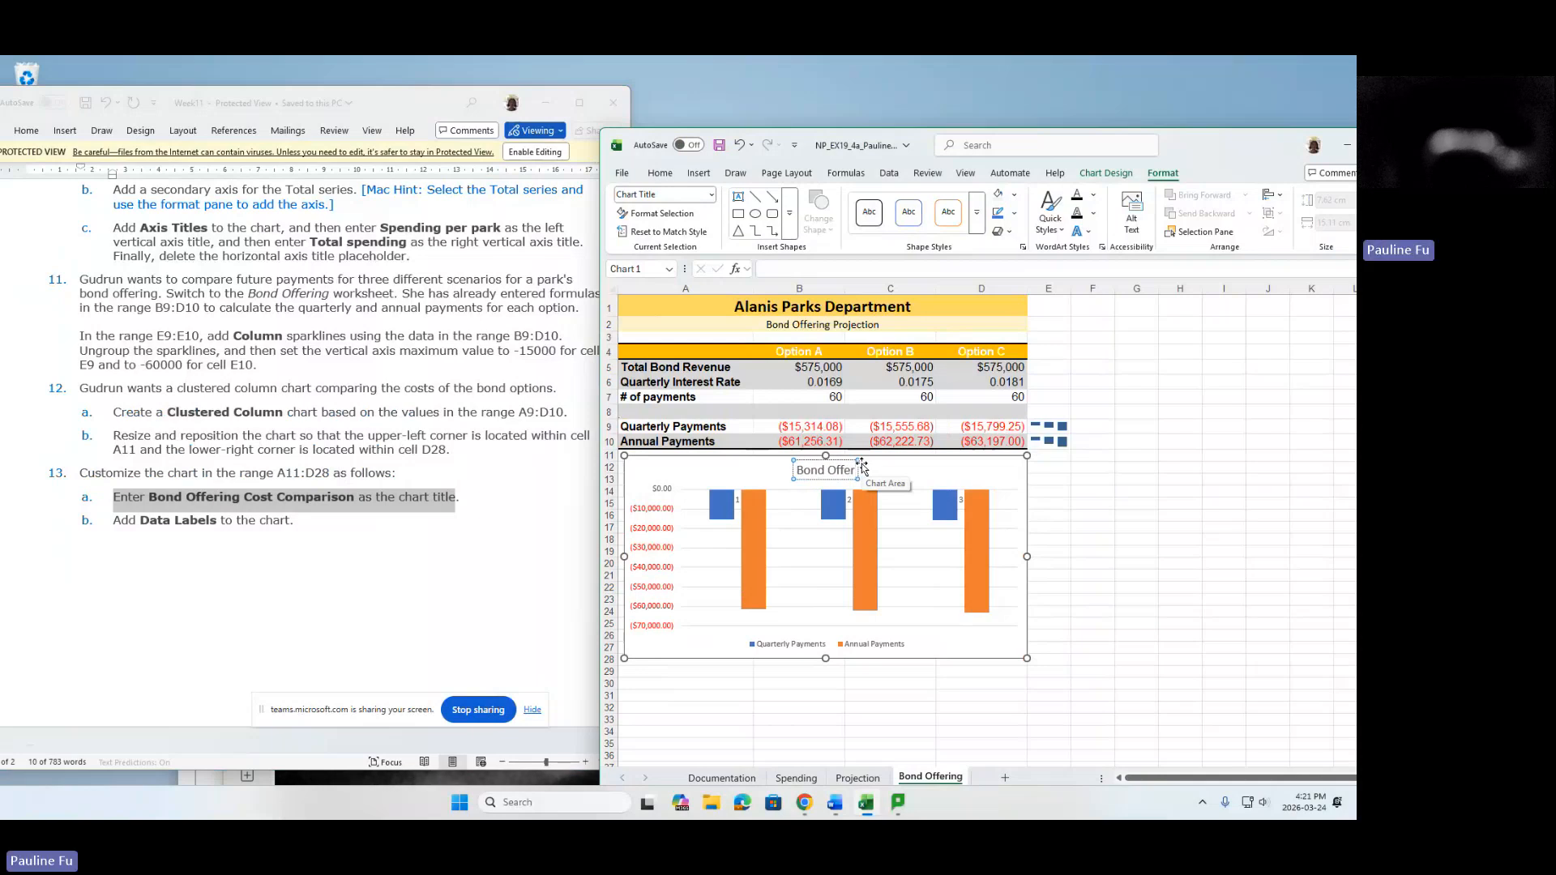
text(ing C)
text(o)
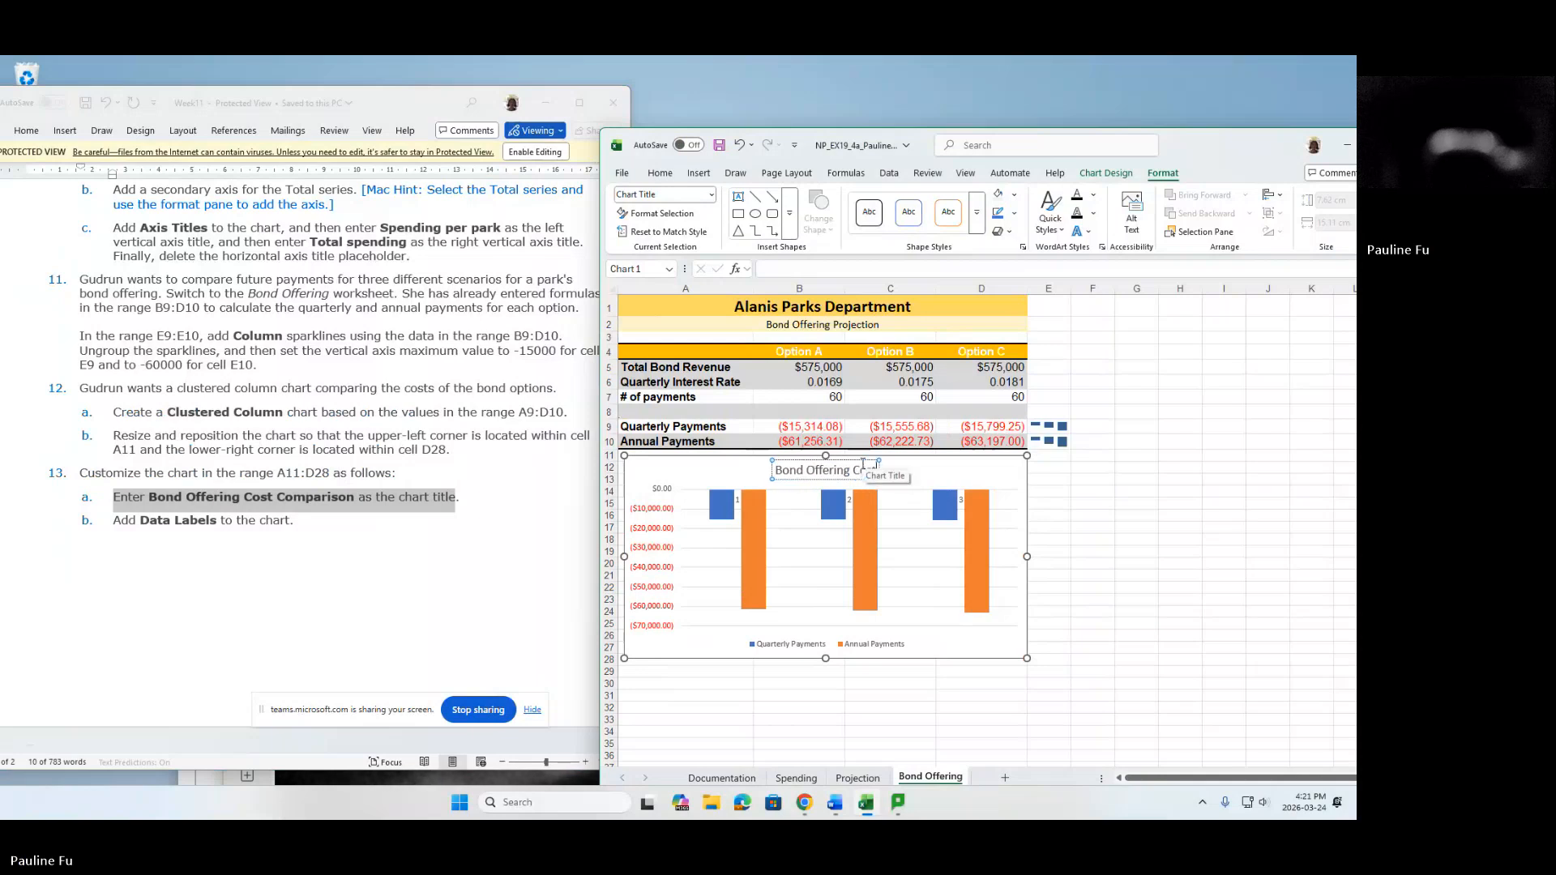
text(st Comparison)
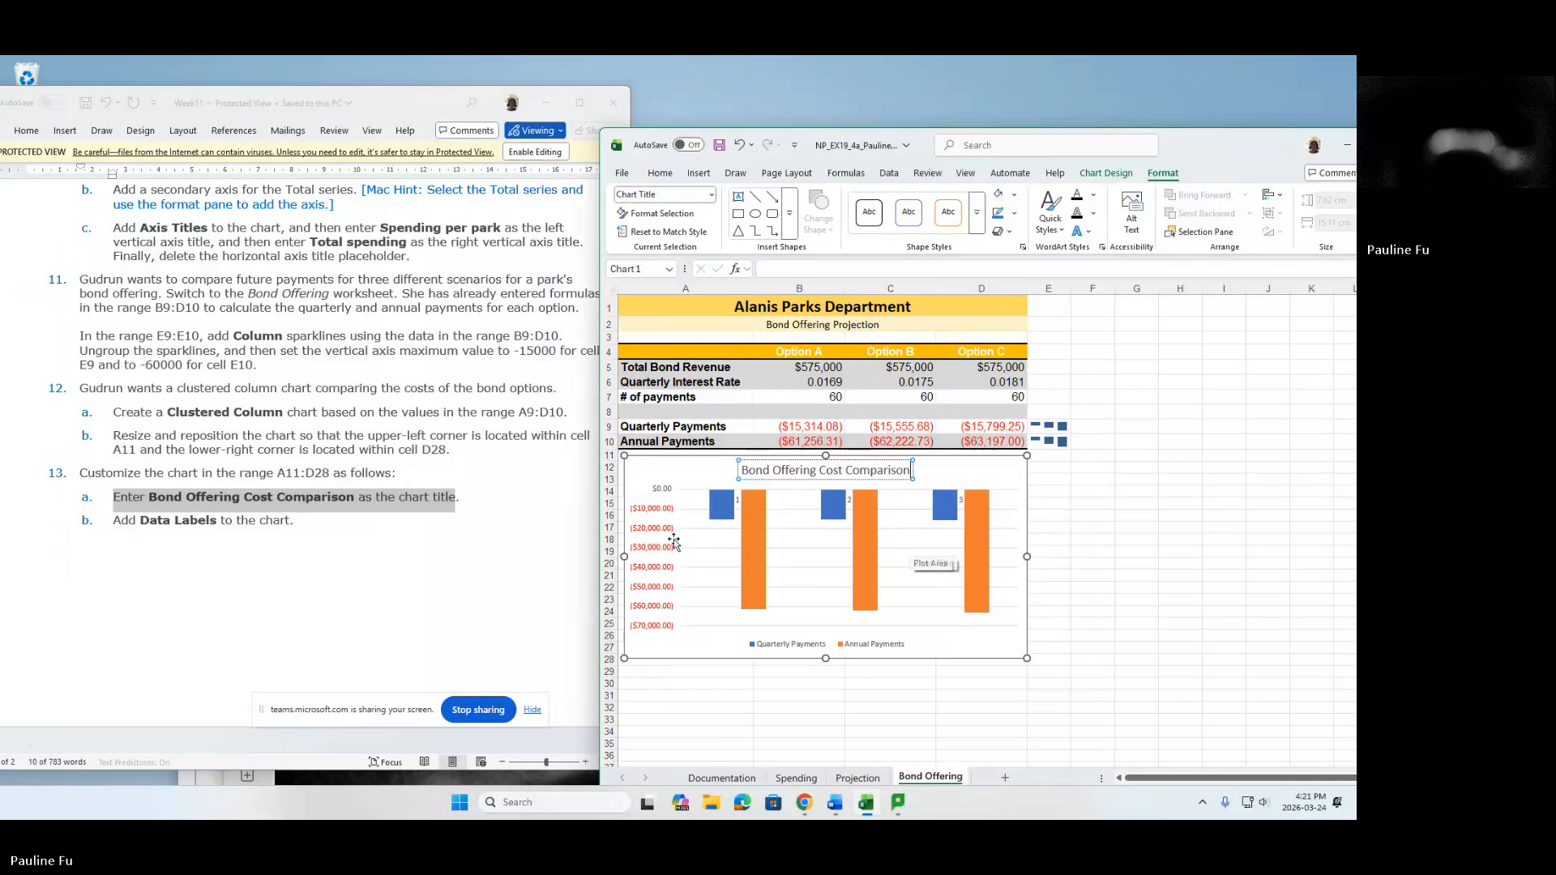
Read step 13b in the Word instructions, and in Excel add data labels to the Bond Offering Cost Comparison chart.
click(116, 528)
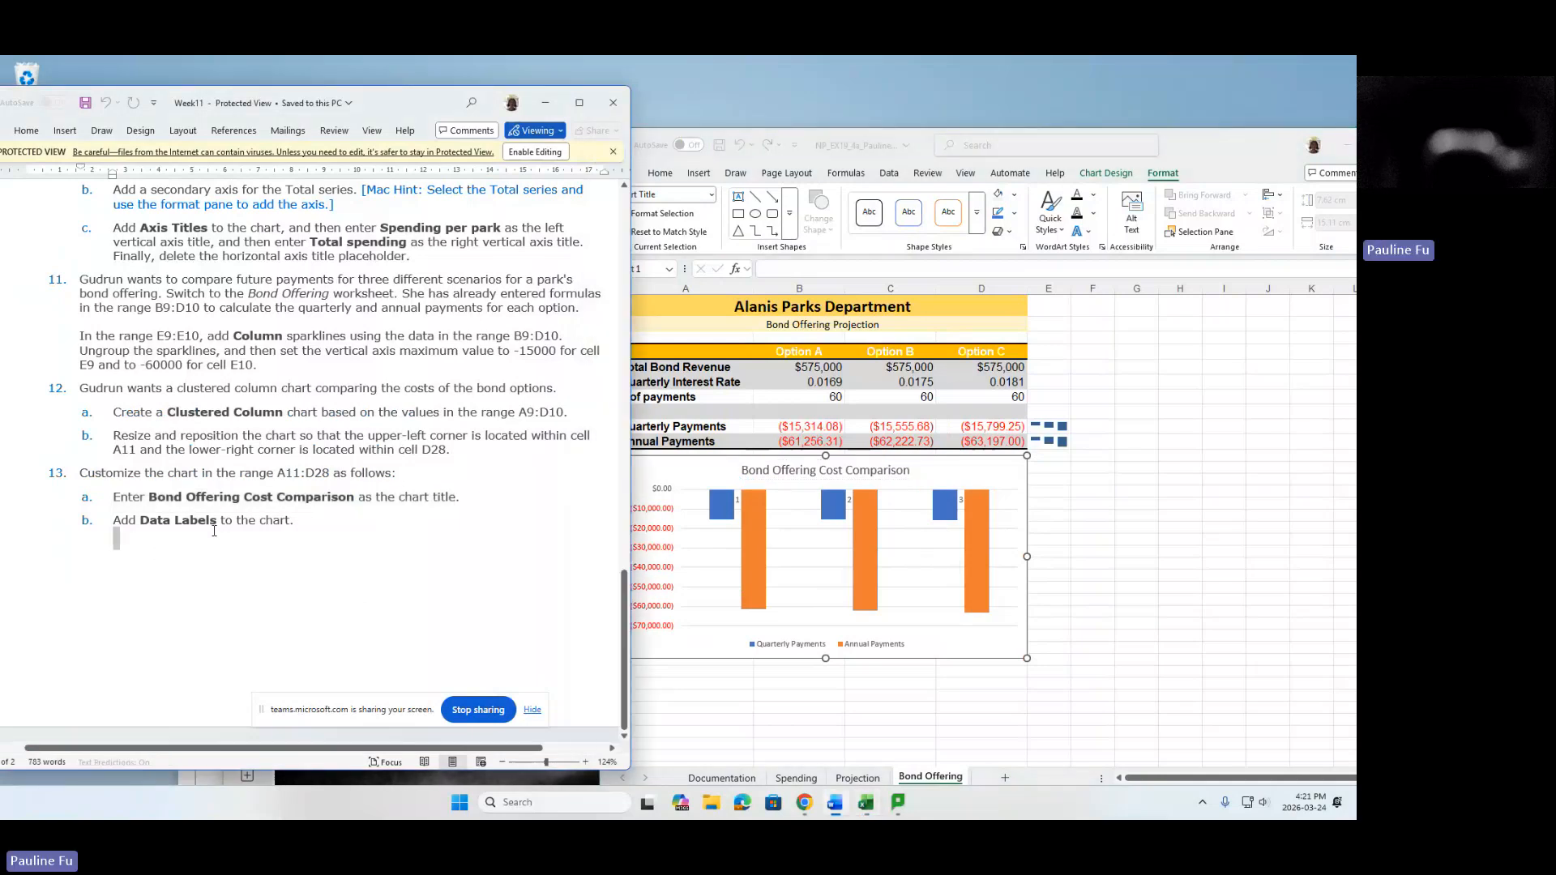
mouse_move(116, 544)
mouse_down()
mouse_move(125, 513)
mouse_move(112, 524)
mouse_up()
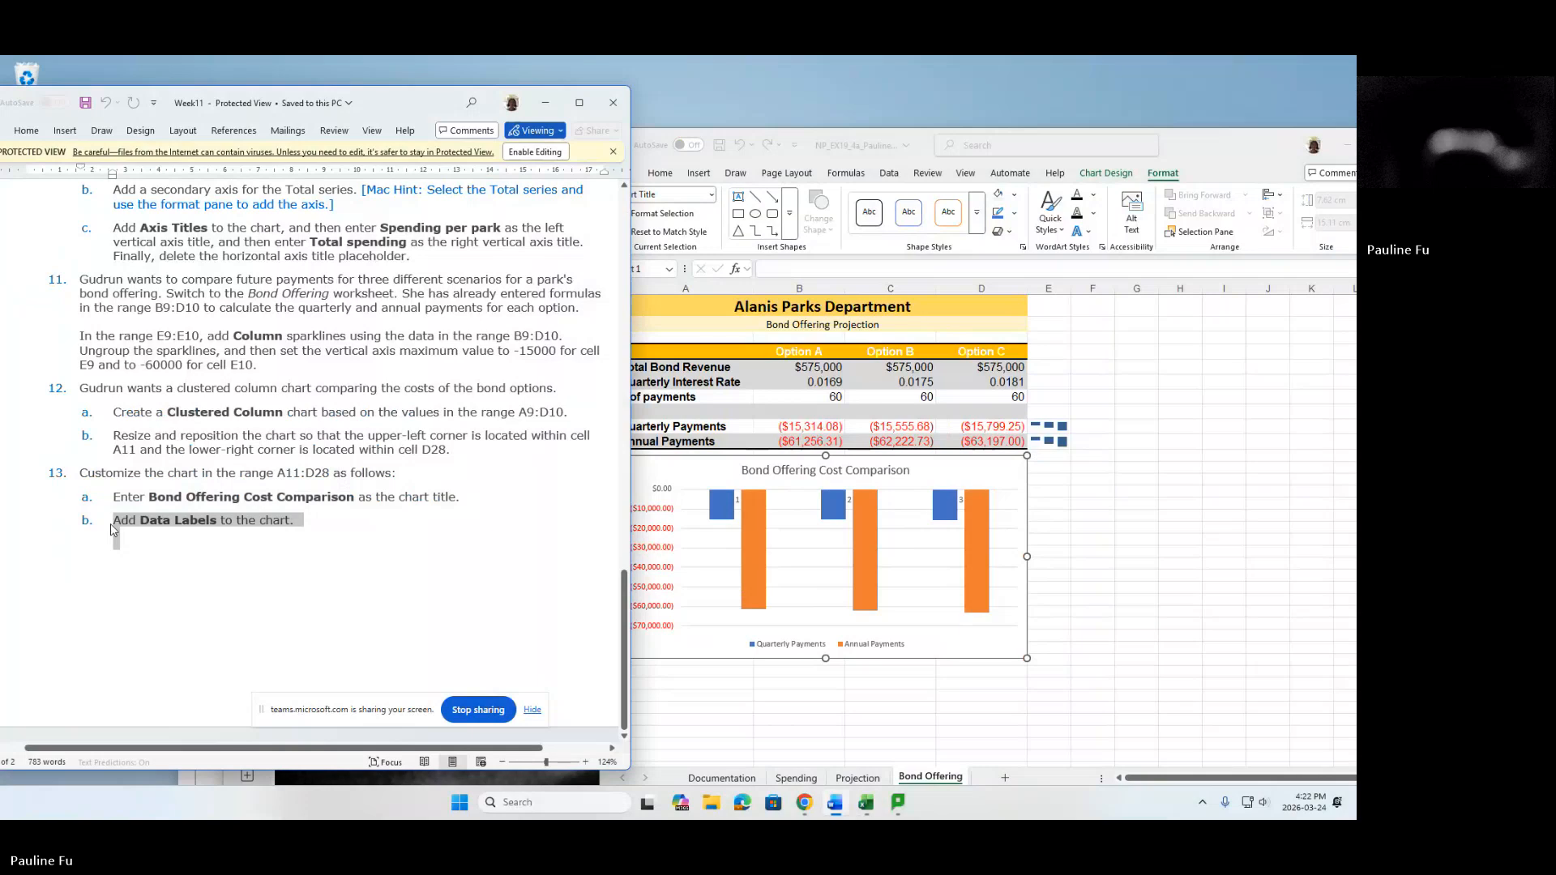
click(302, 556)
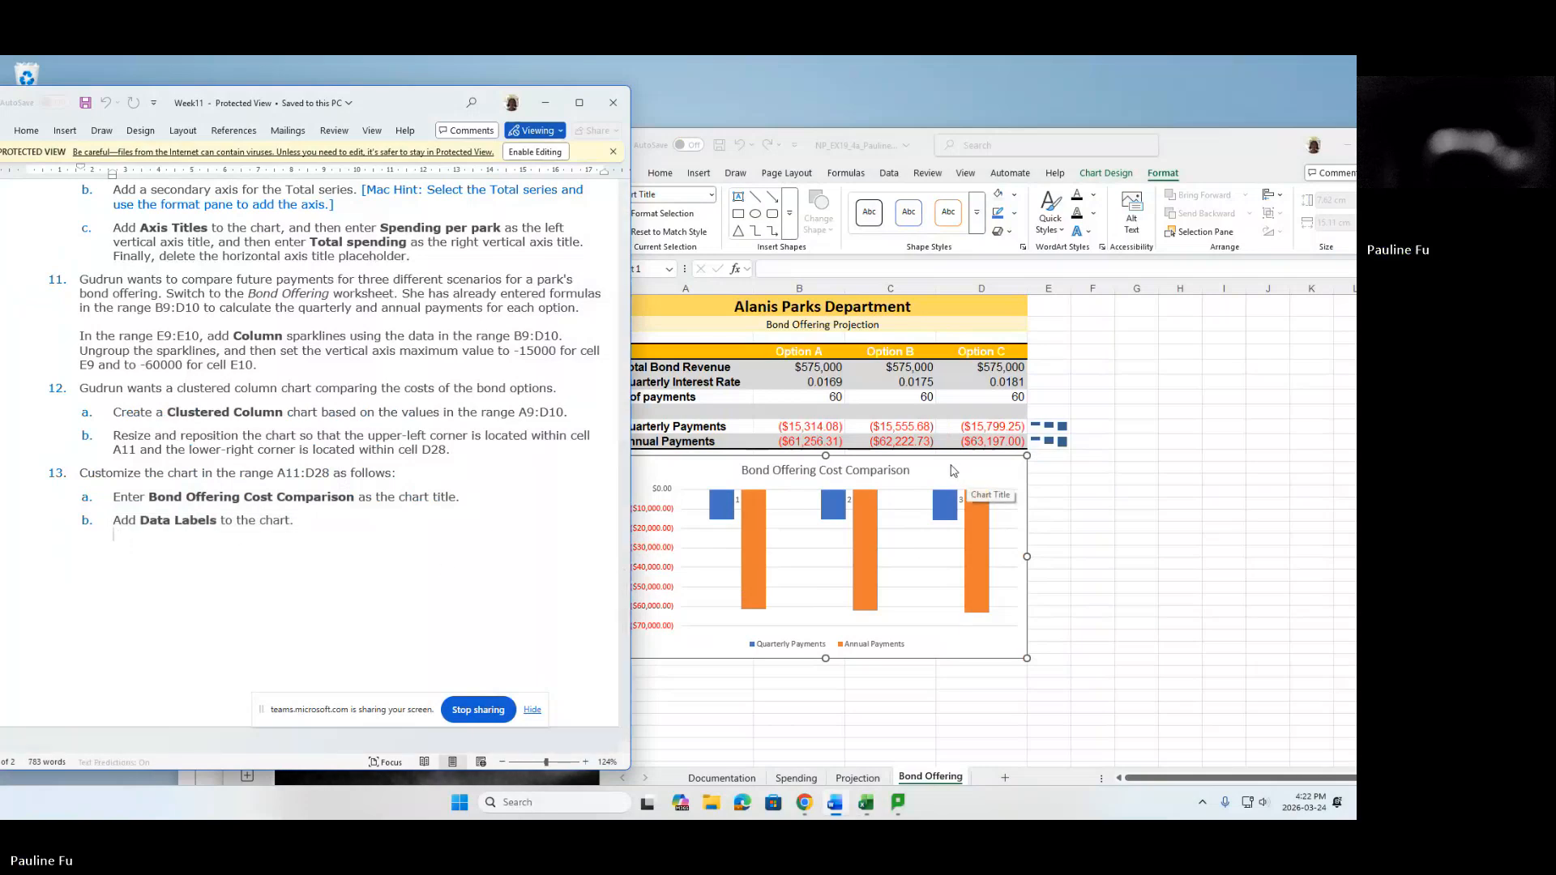
click(976, 513)
click(900, 470)
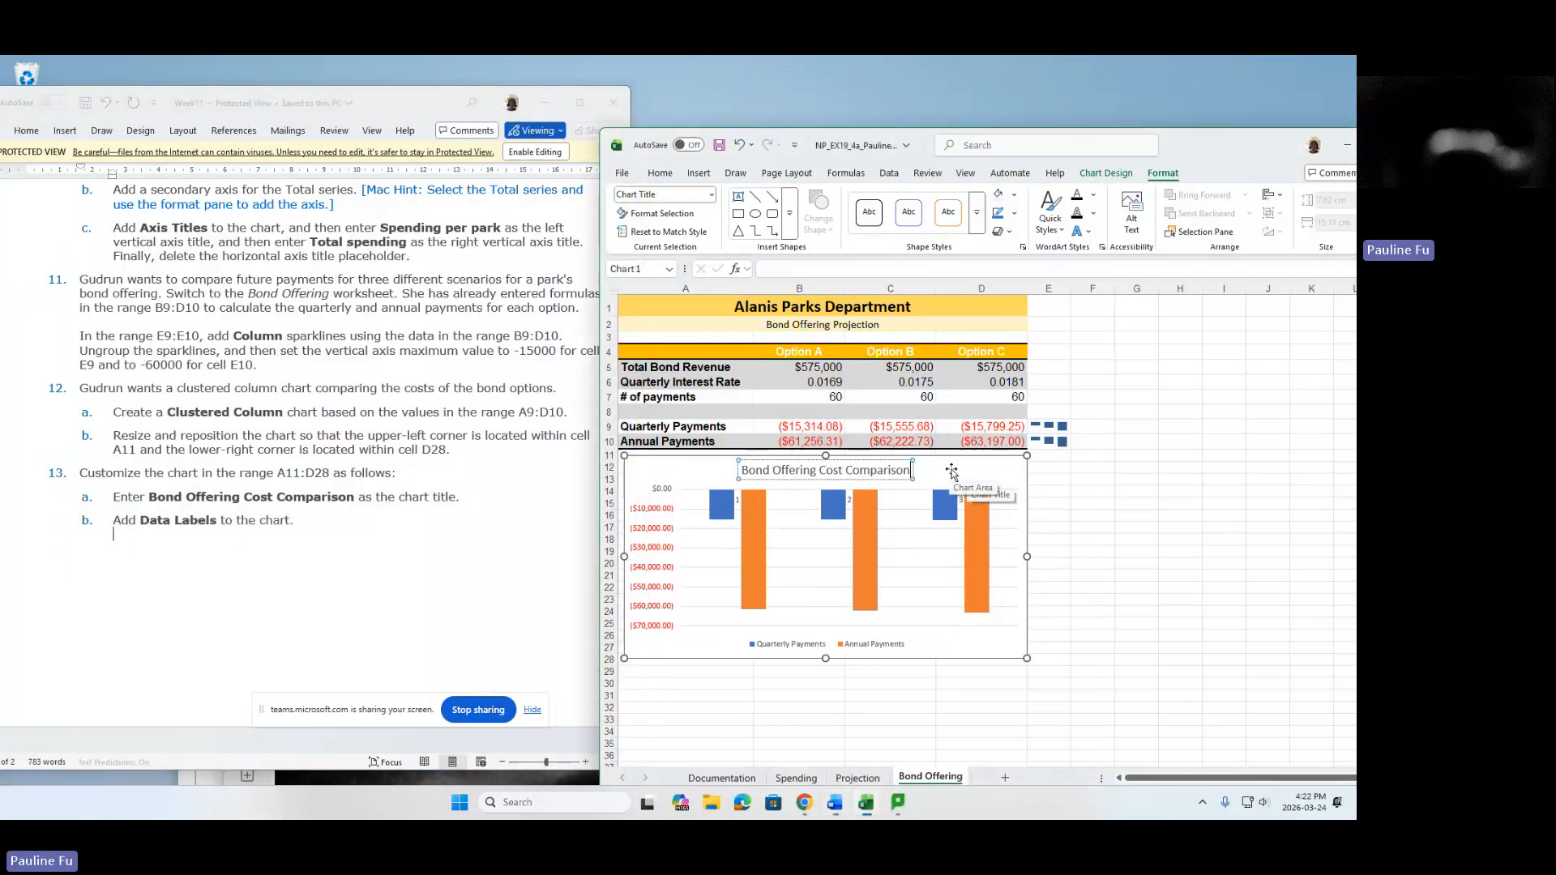
click(669, 480)
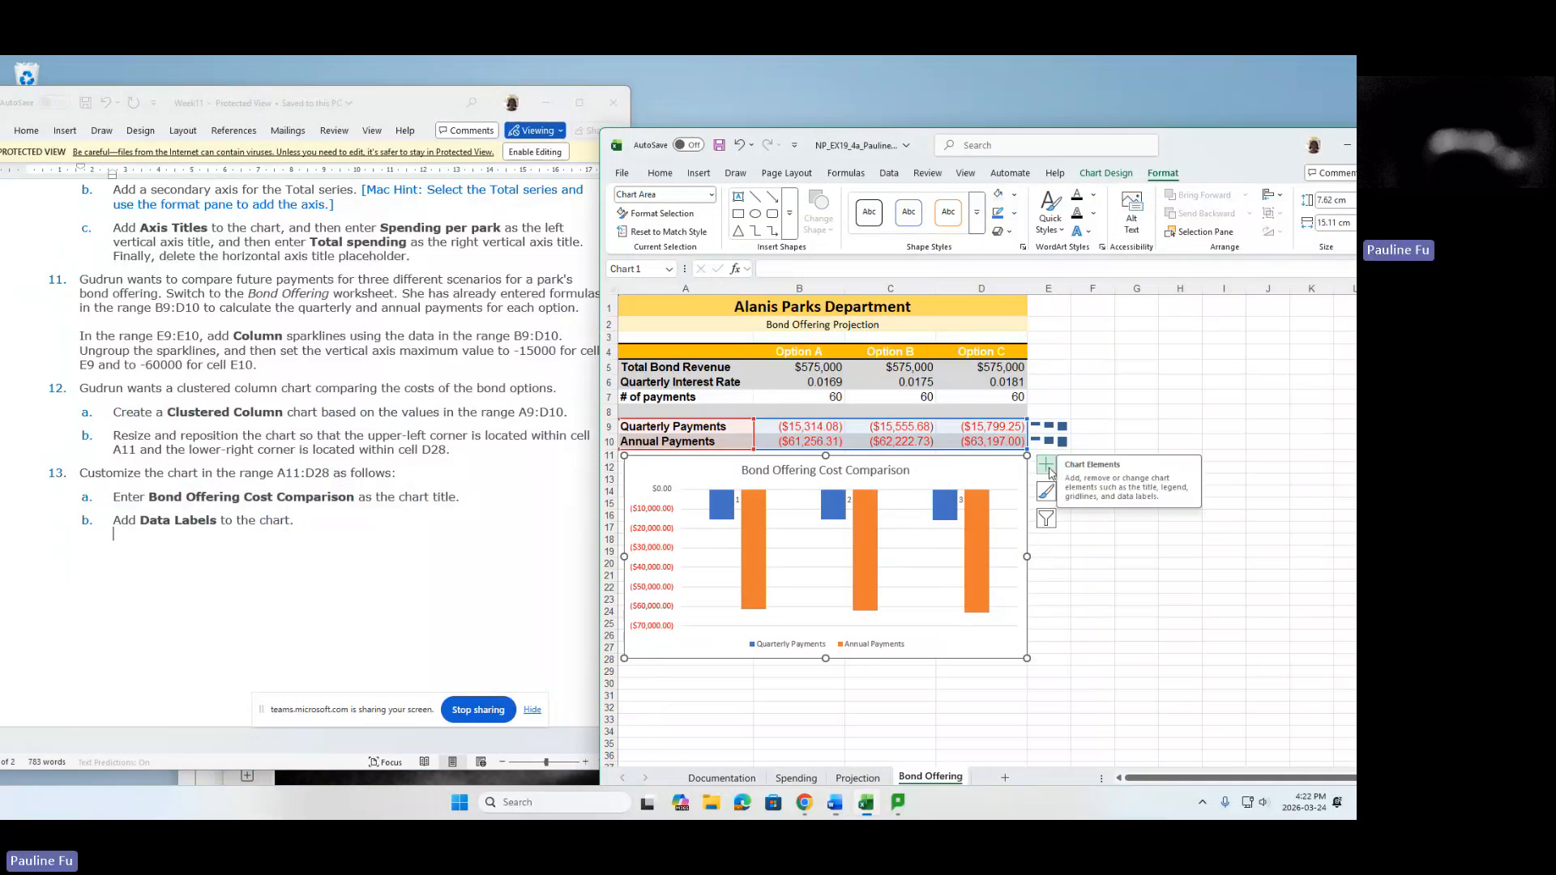
click(1047, 468)
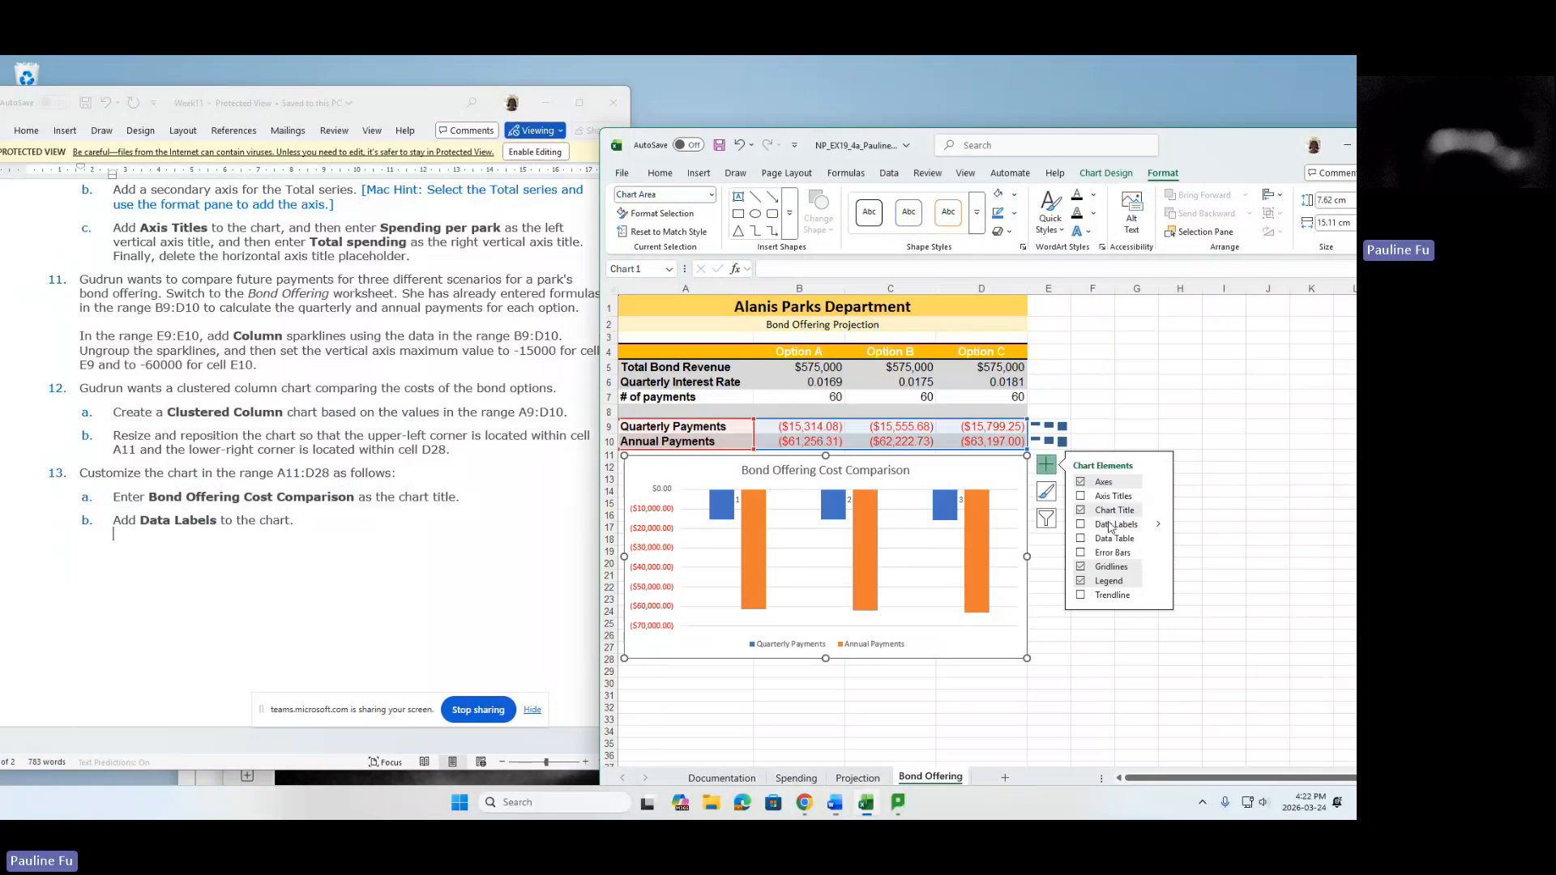
click(1080, 525)
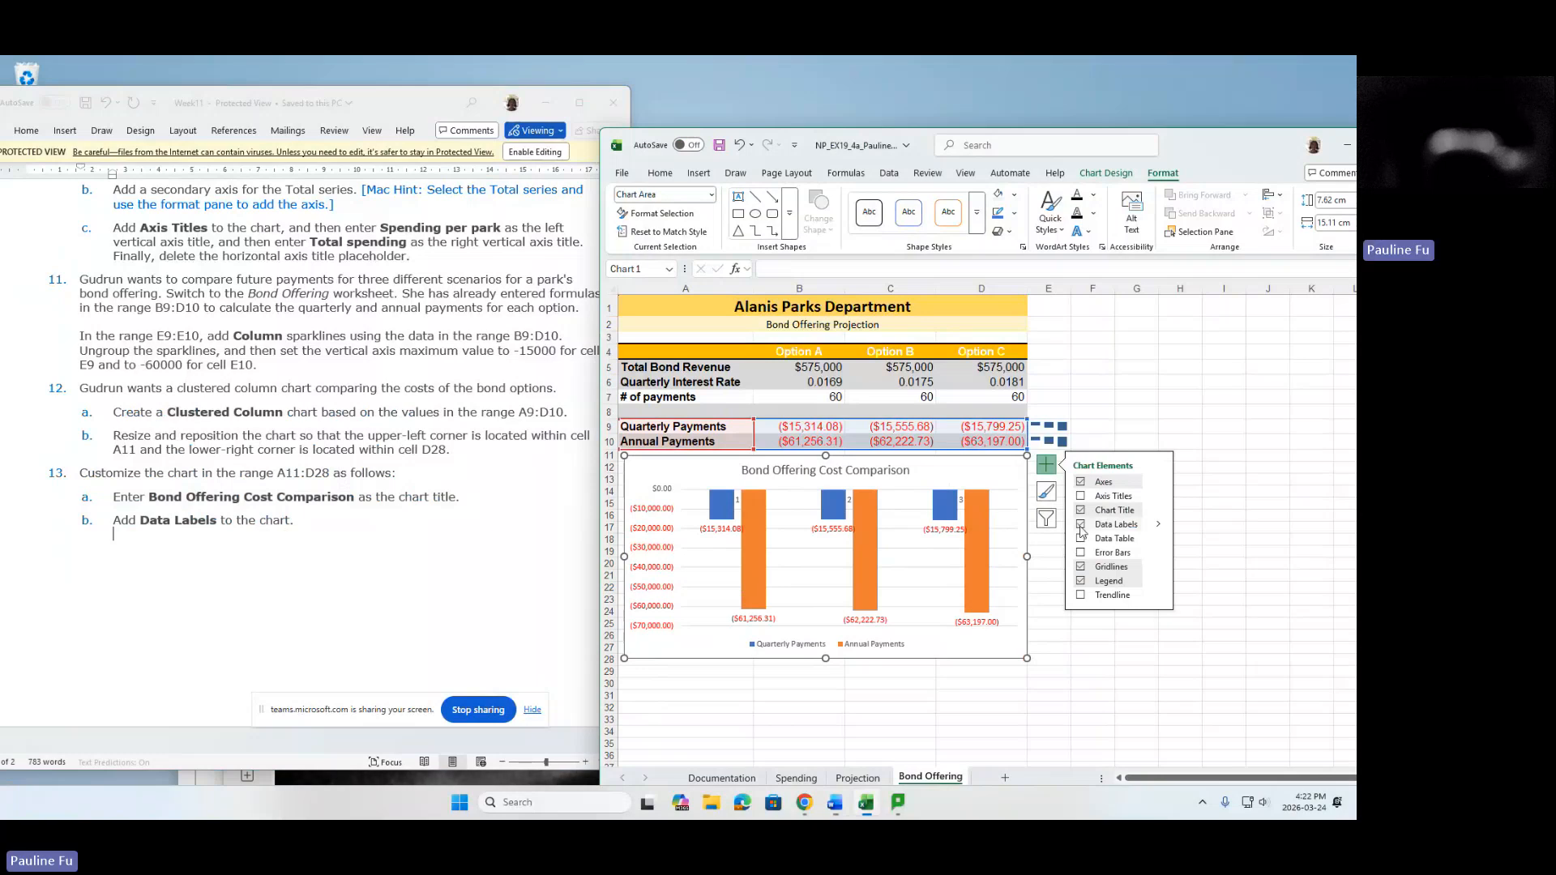
Toggle the data labels of the Bond Offering Cost Comparison chart off and on again to compare both views.
click(1081, 526)
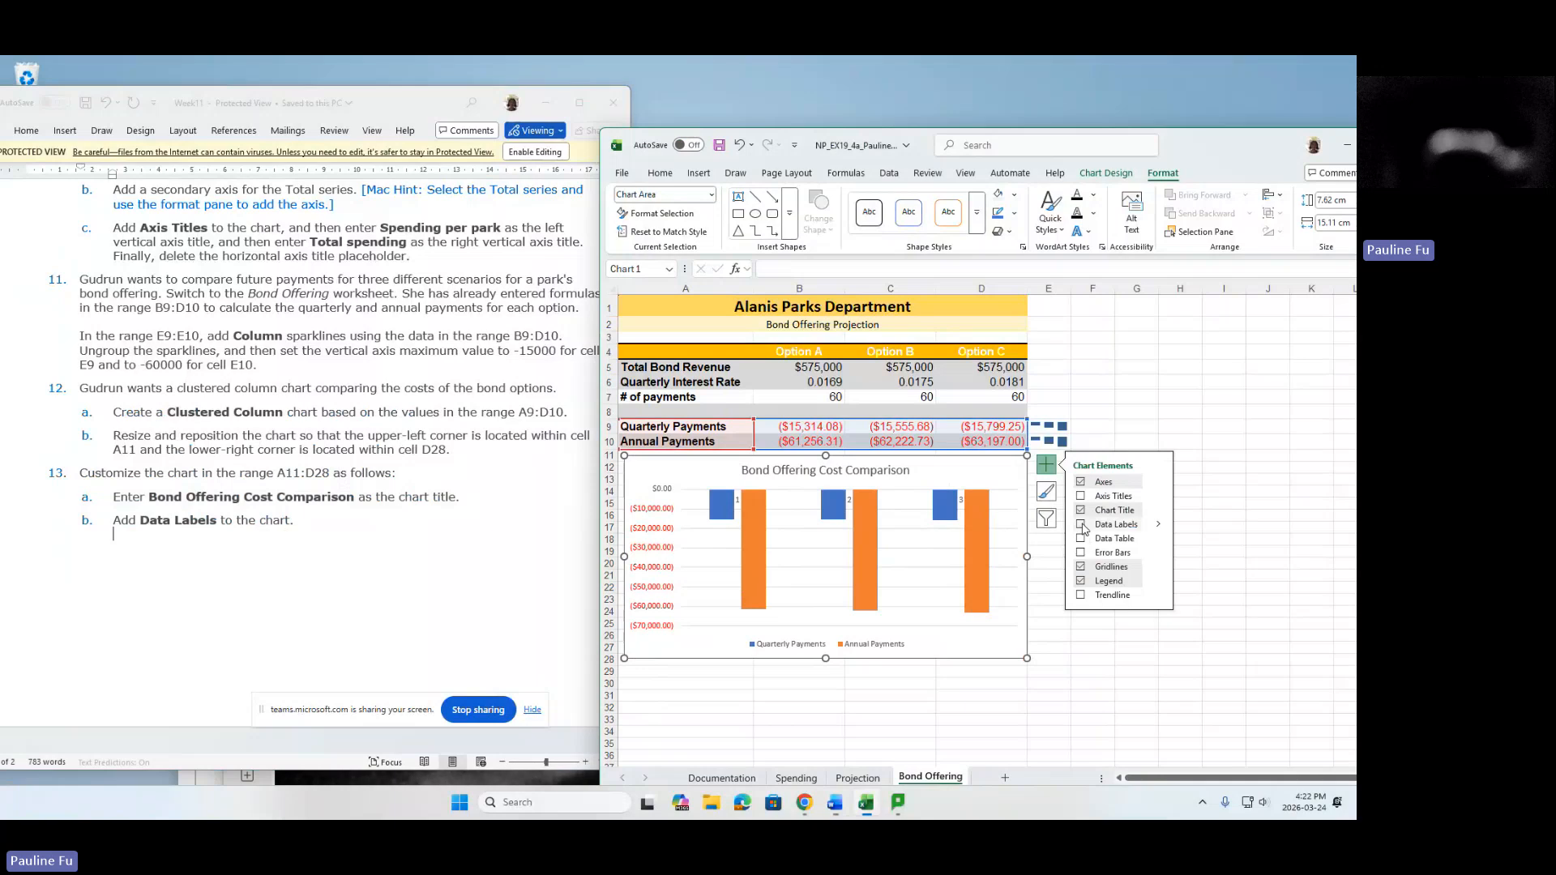
click(1081, 526)
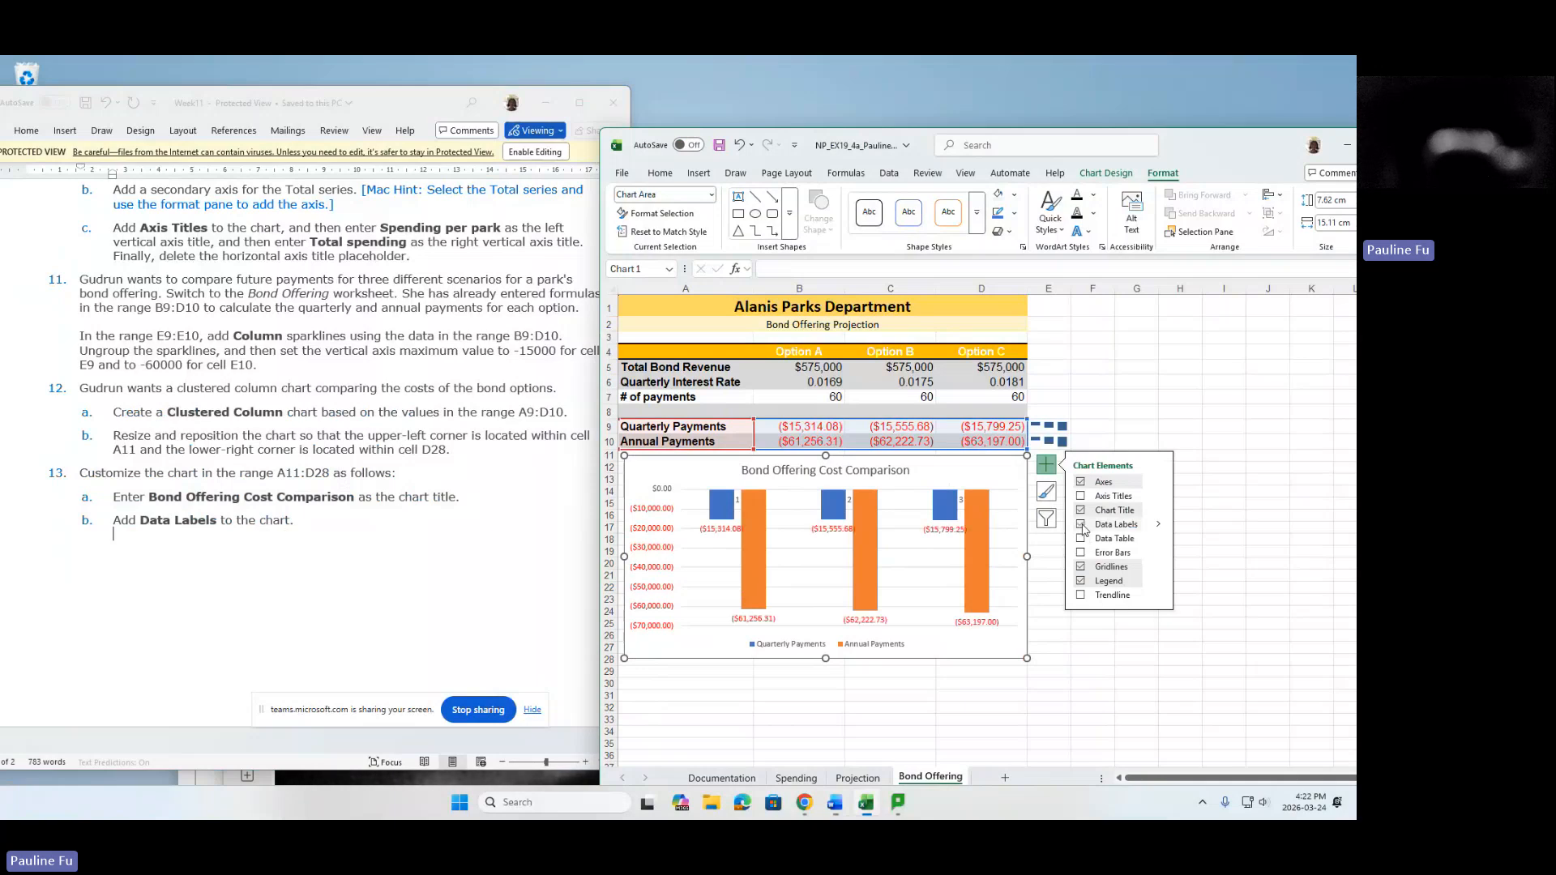
click(1082, 526)
click(1081, 526)
click(1081, 526)
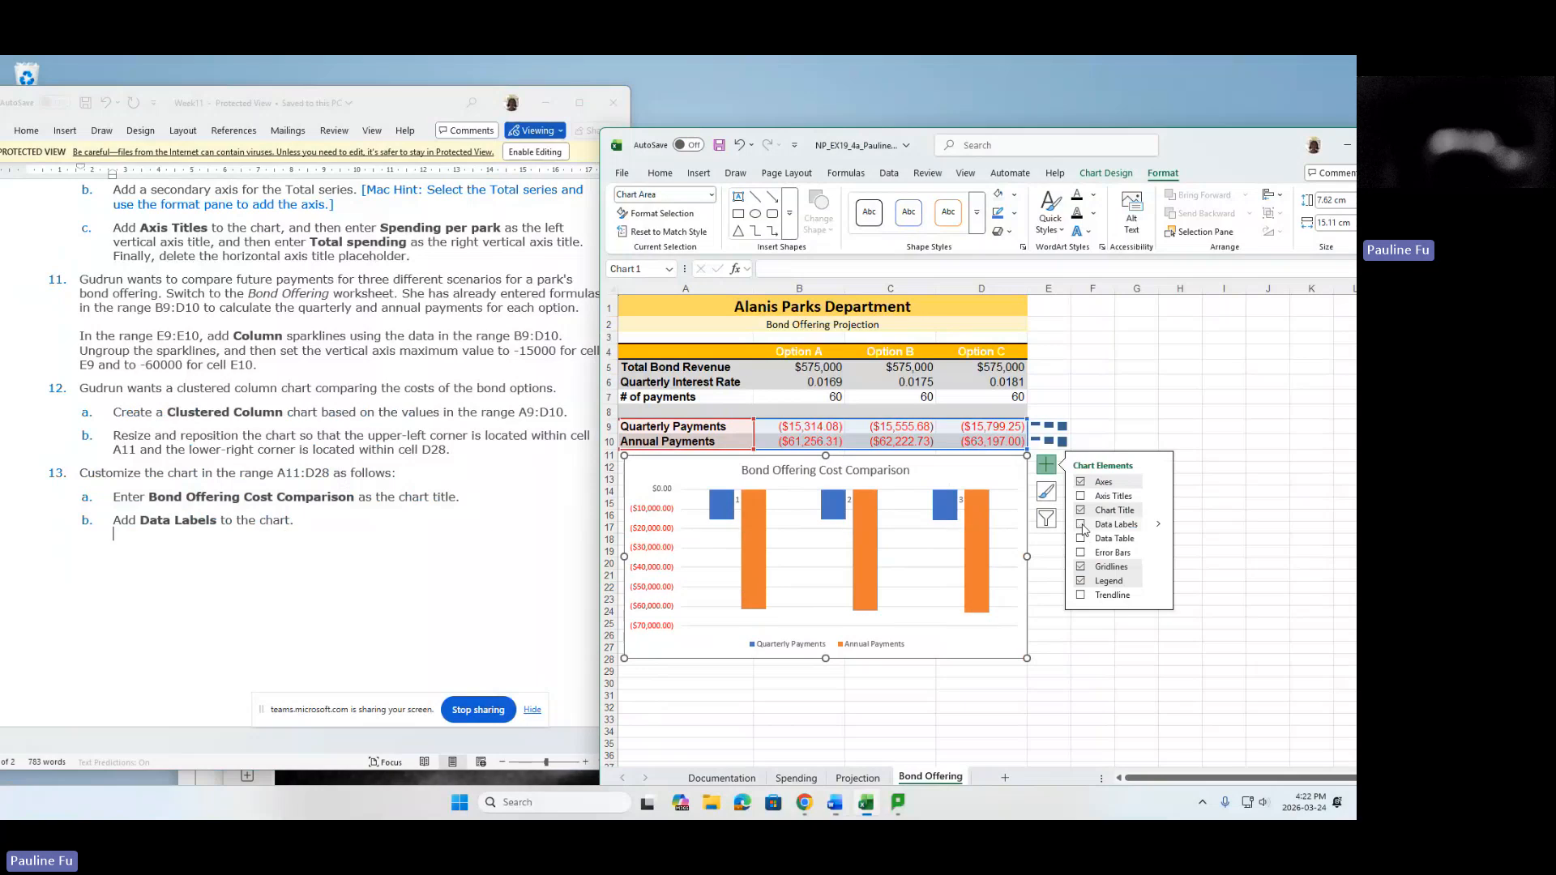
click(1082, 527)
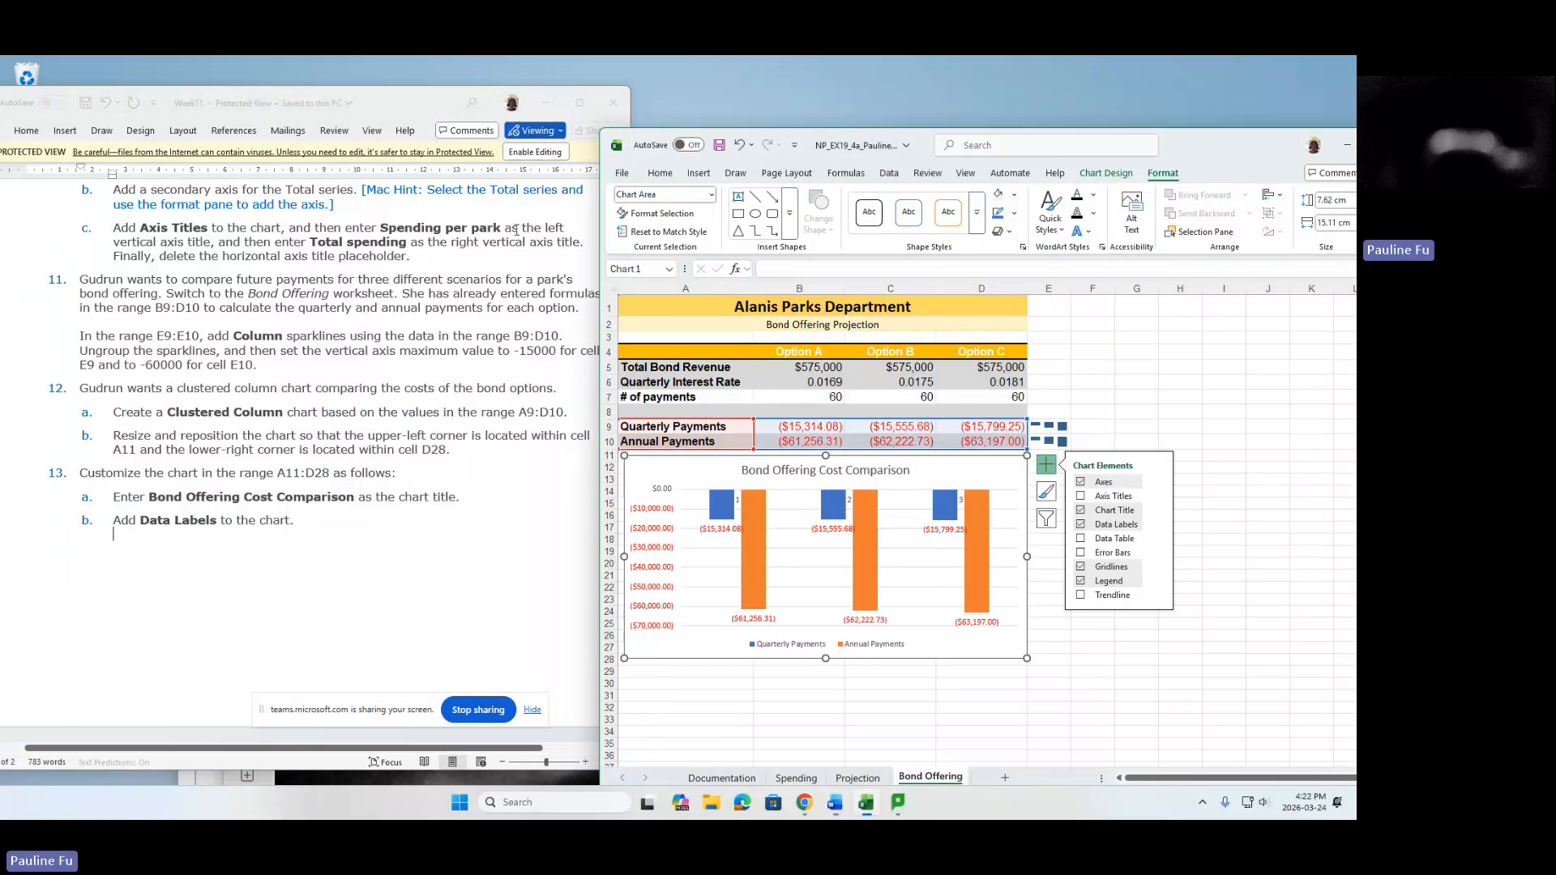
Reposition the Excel window and review the Documentation, Spending, Projection and Bond Offering worksheets of the completed workbook.
drag(1221, 155, 1149, 181)
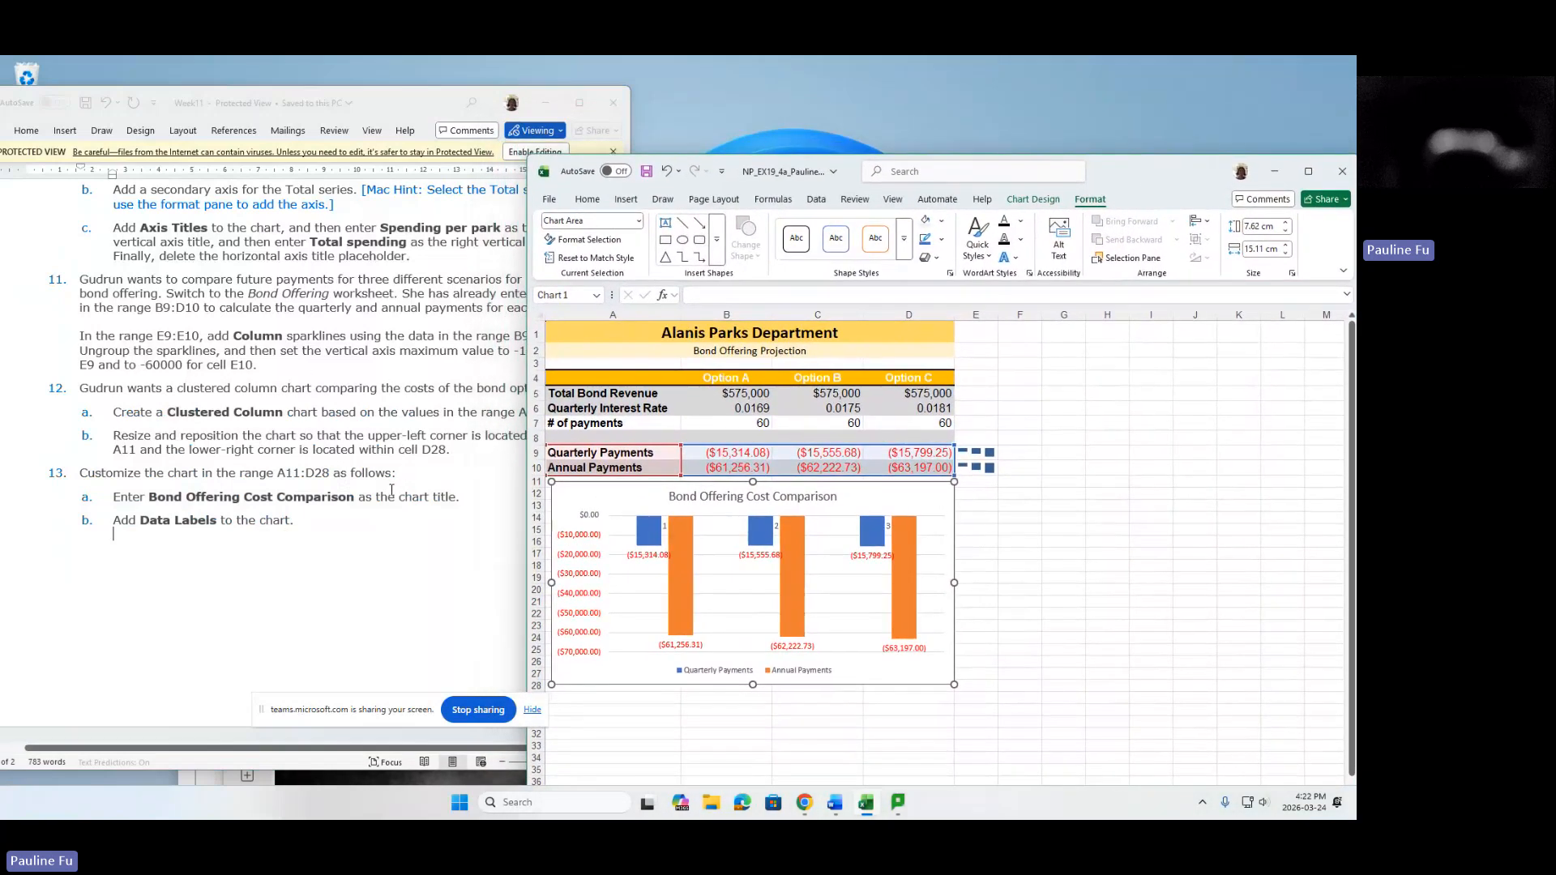
drag(1150, 174, 1114, 107)
click(614, 738)
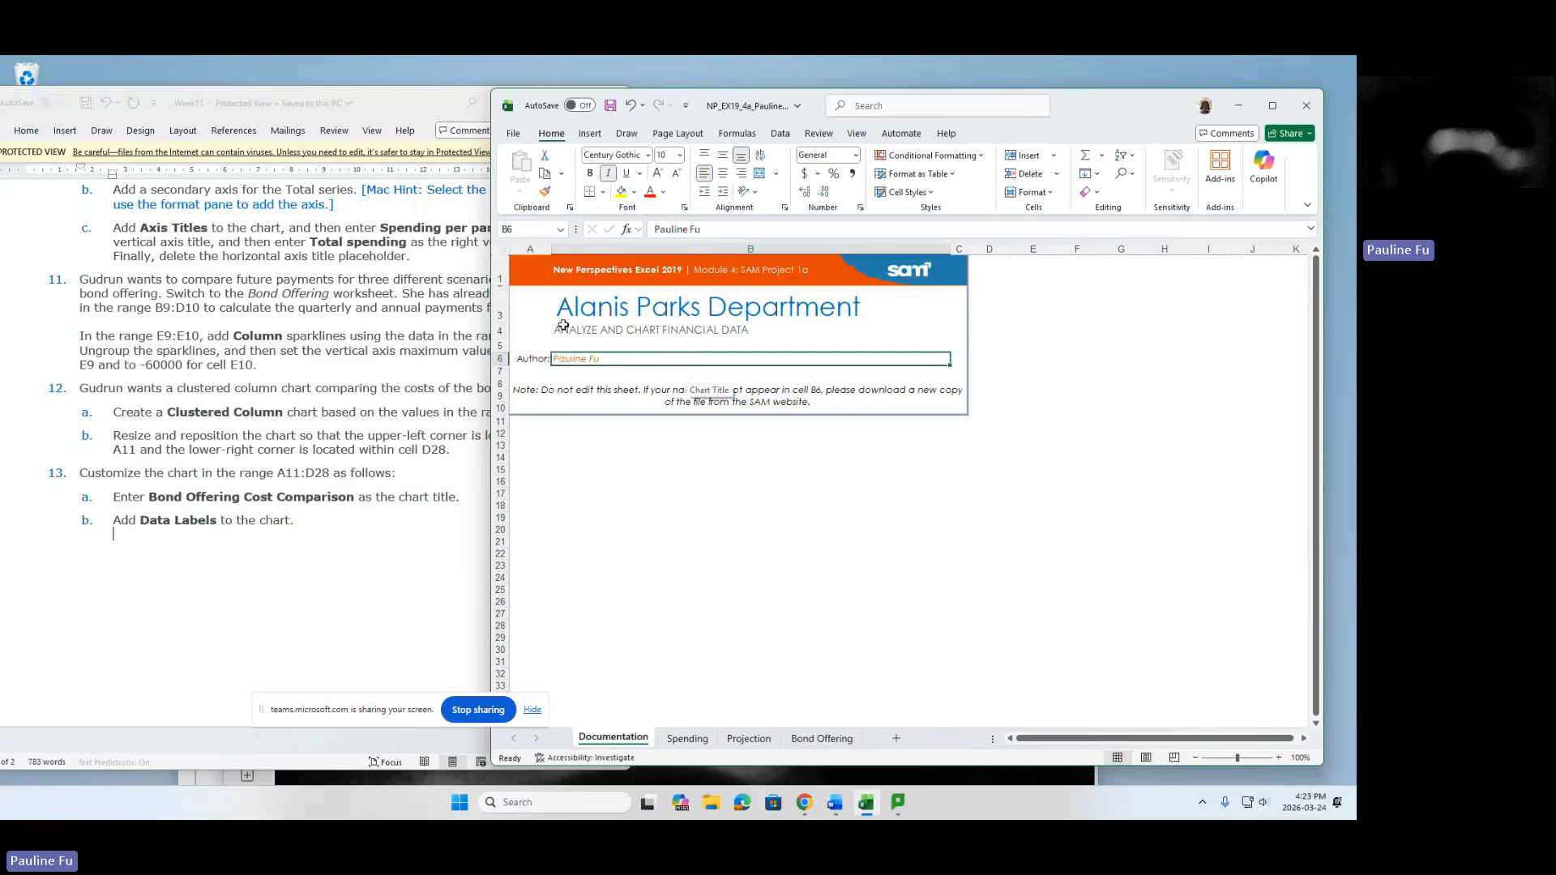
click(687, 739)
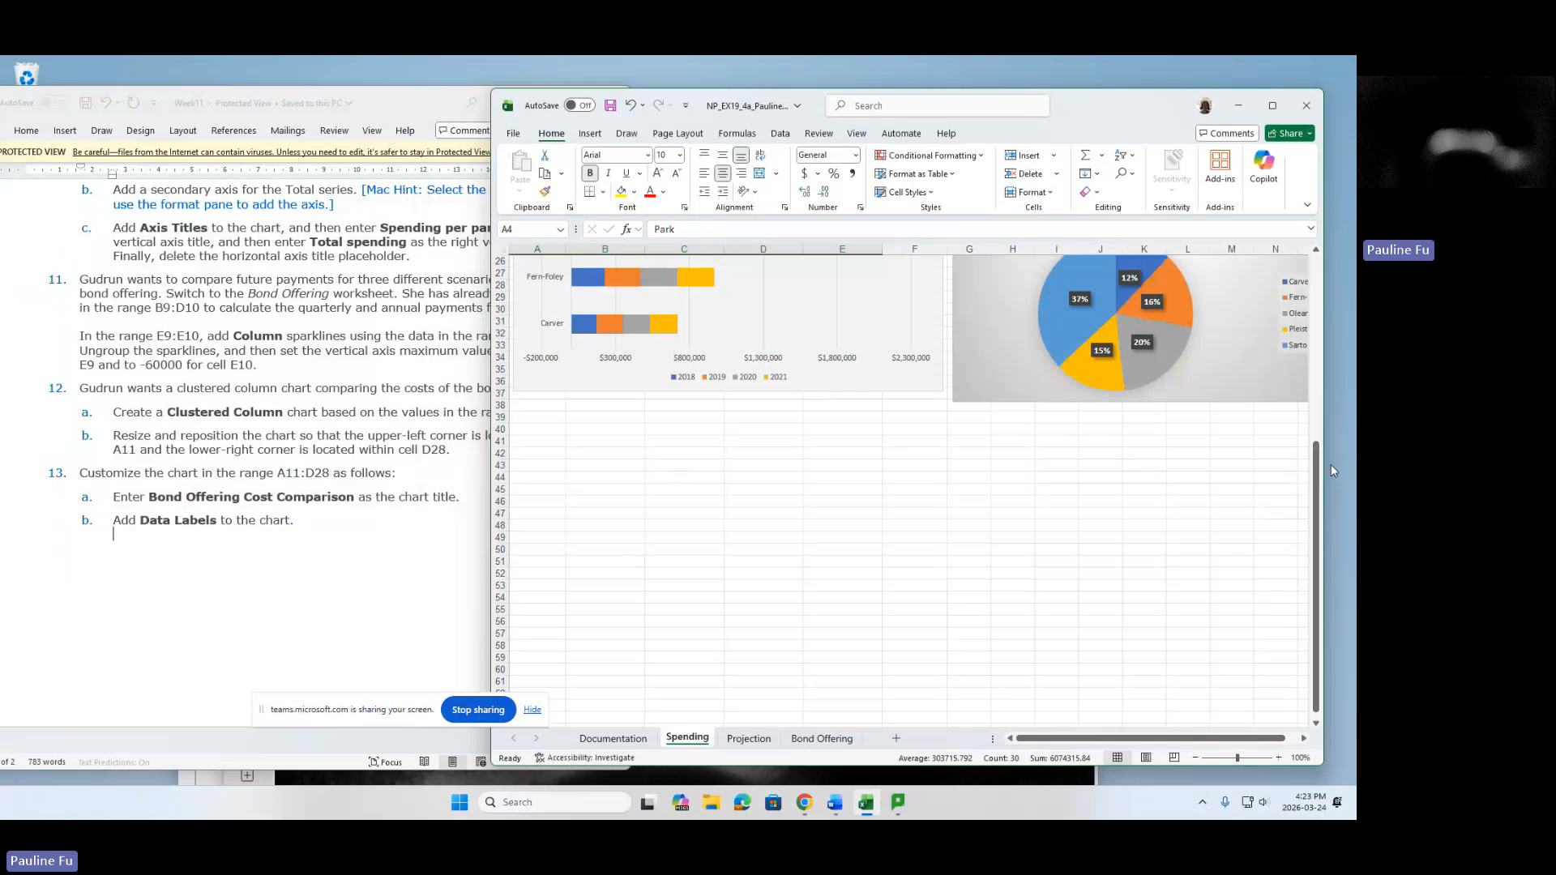
drag(1316, 462, 1316, 274)
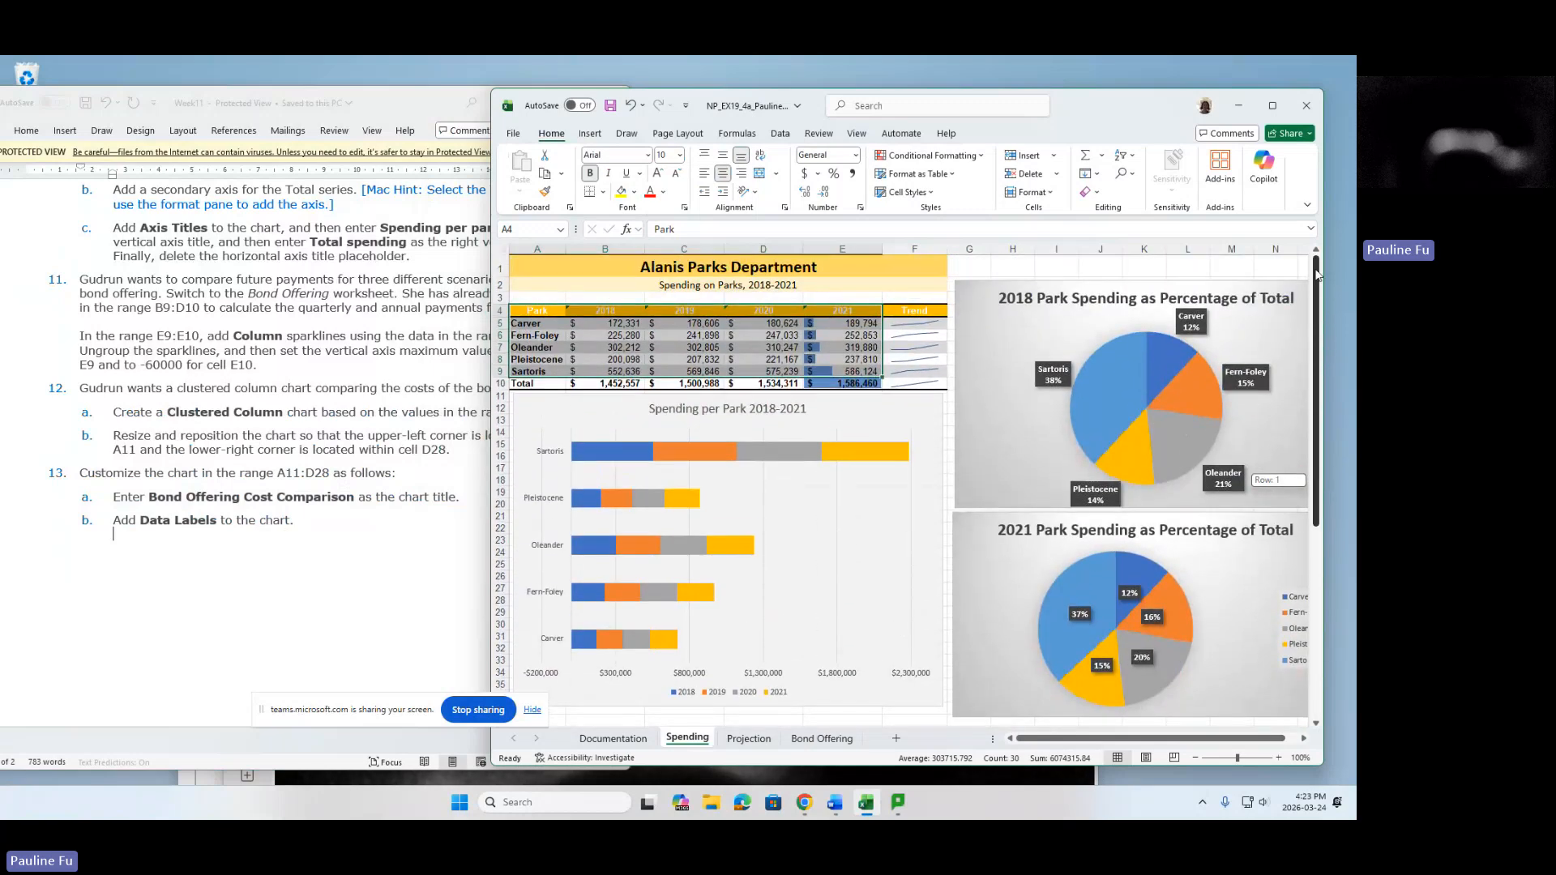
click(749, 739)
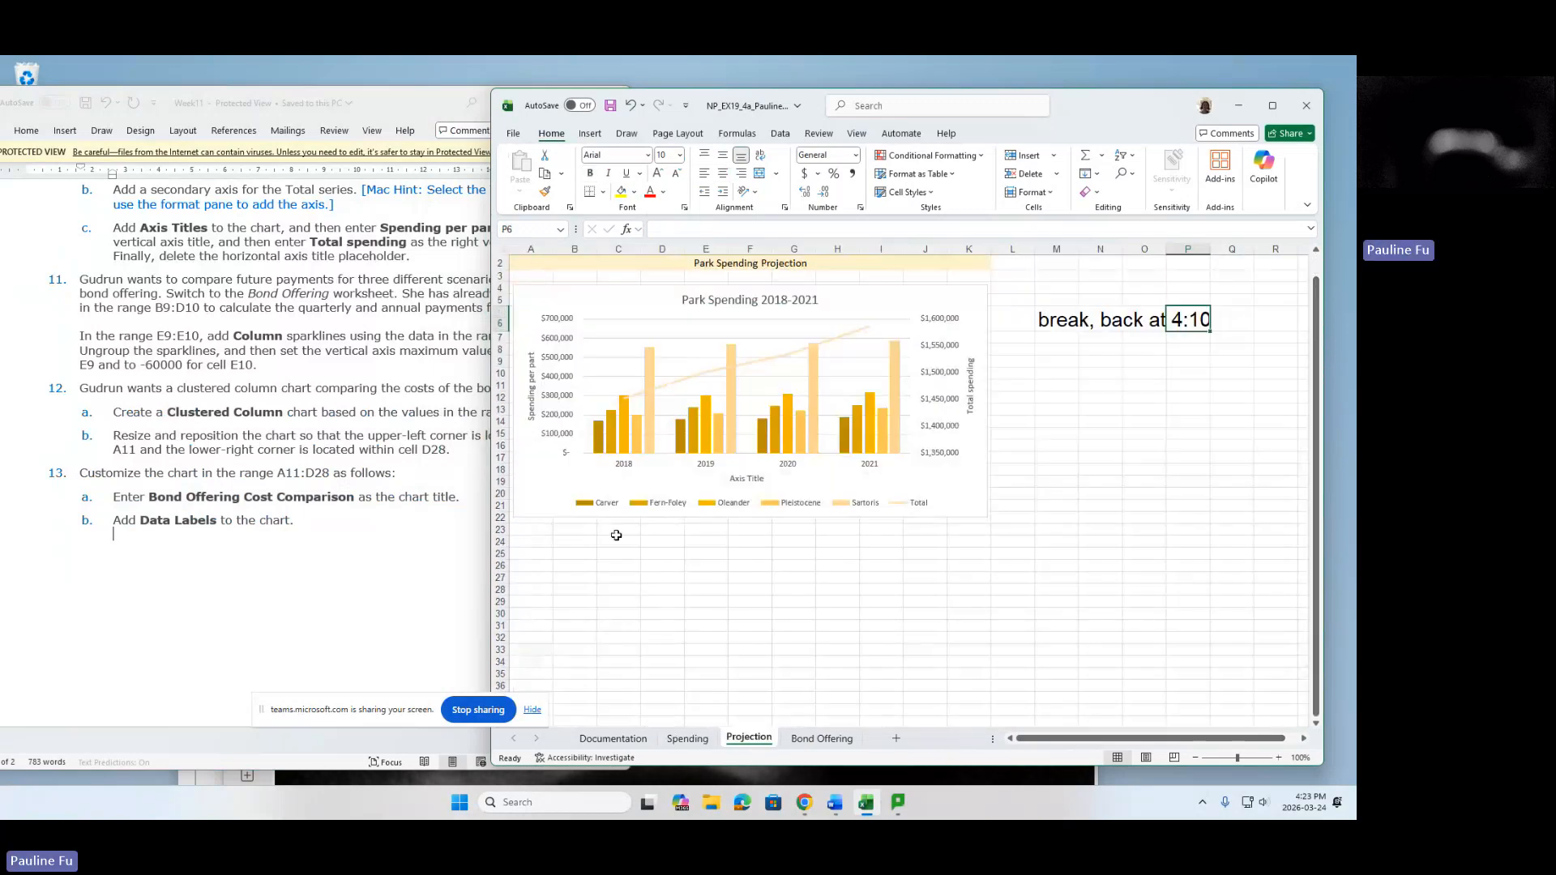
click(835, 741)
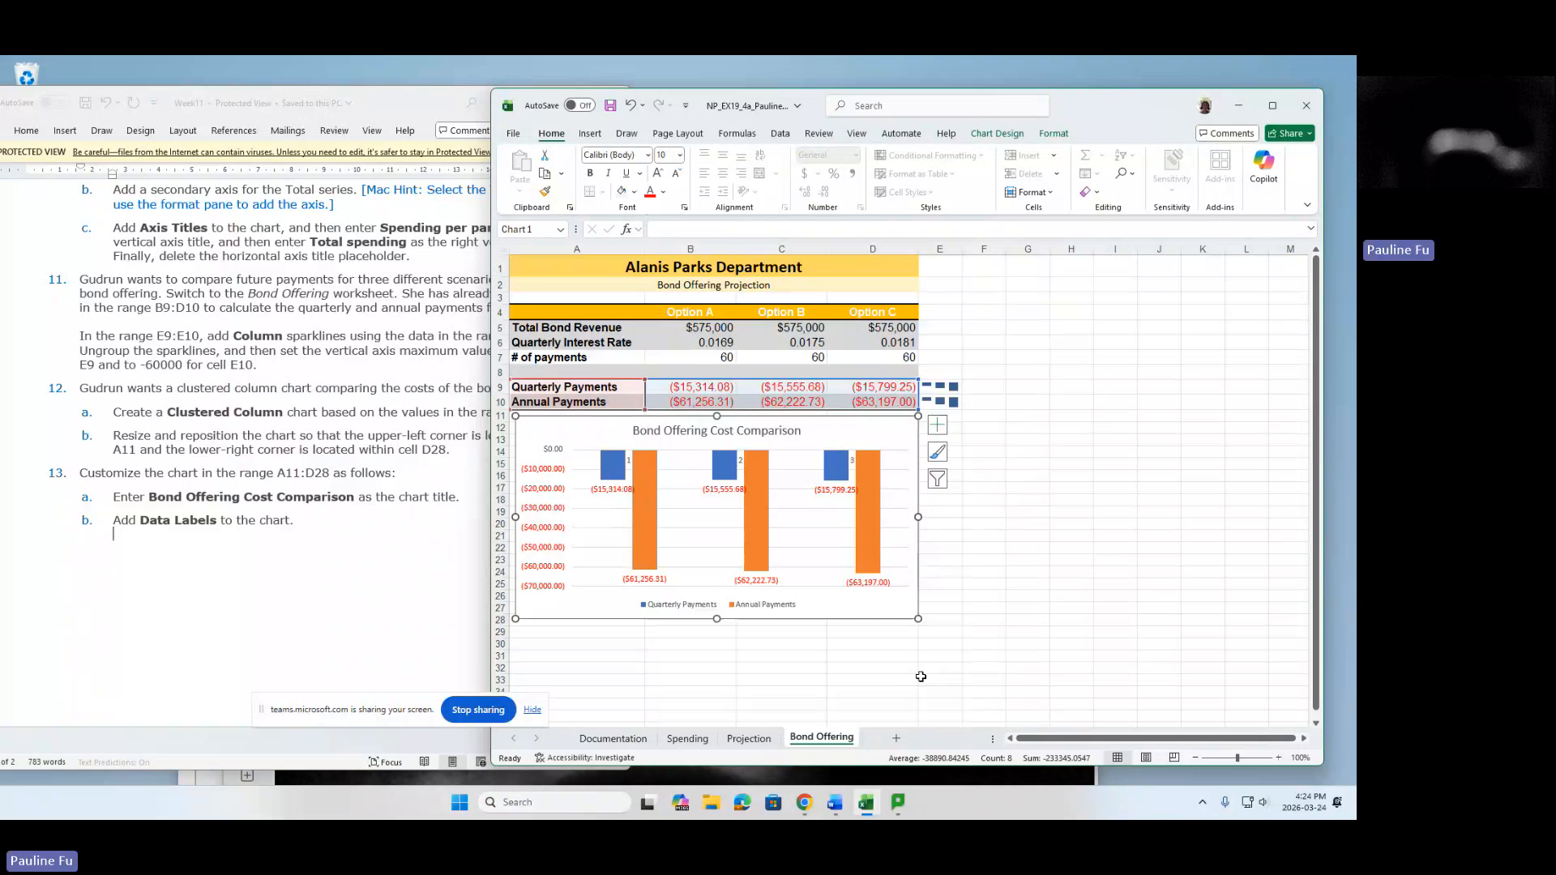
Return to the Word instructions and stop sharing the screen in Teams.
click(400, 580)
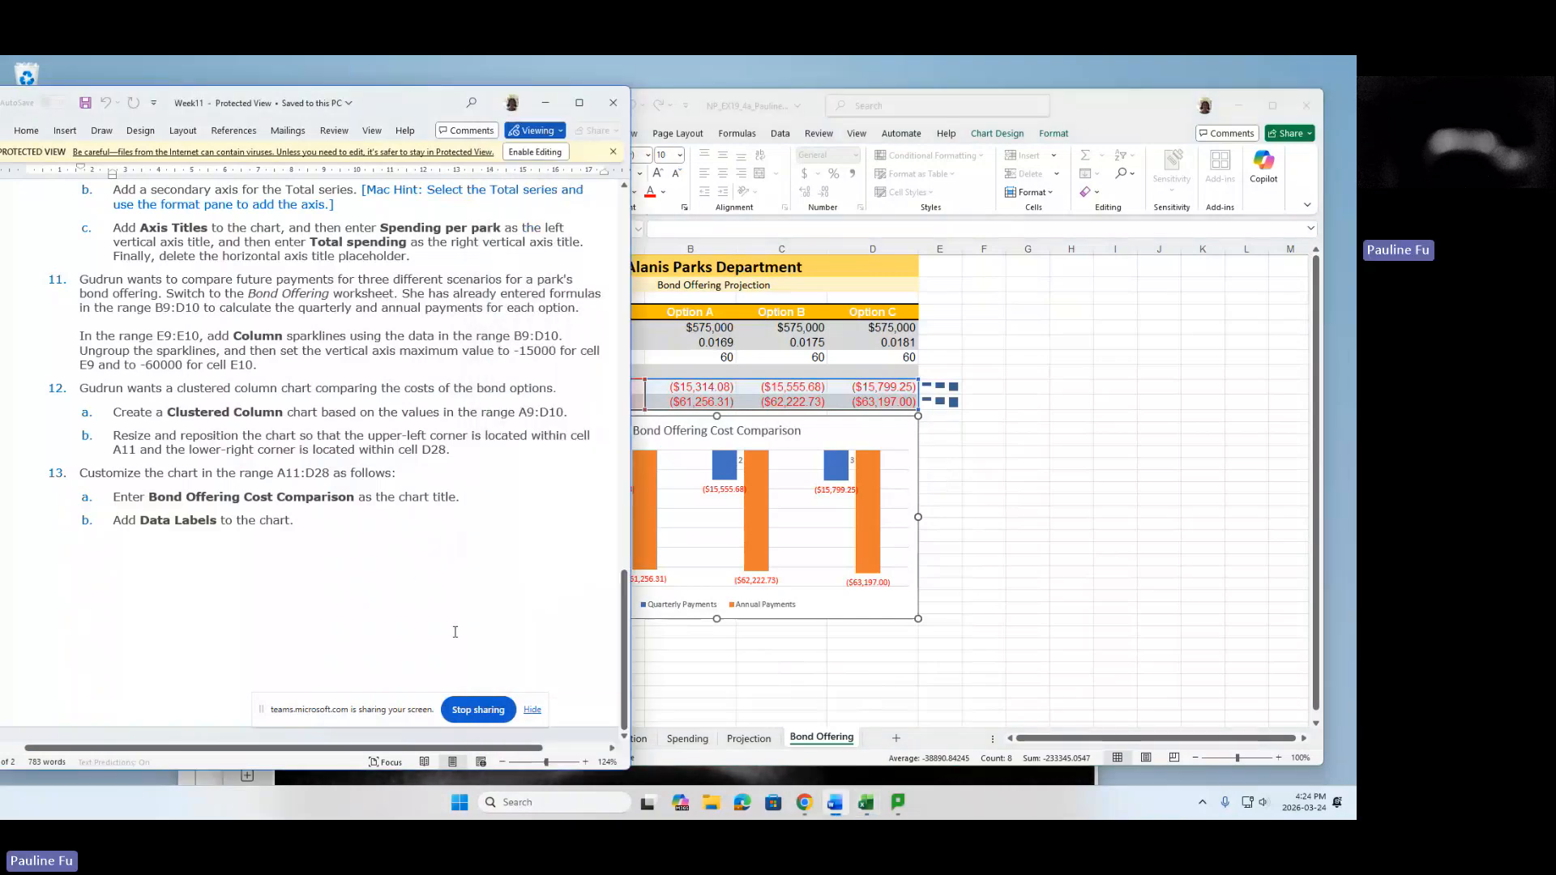
click(478, 709)
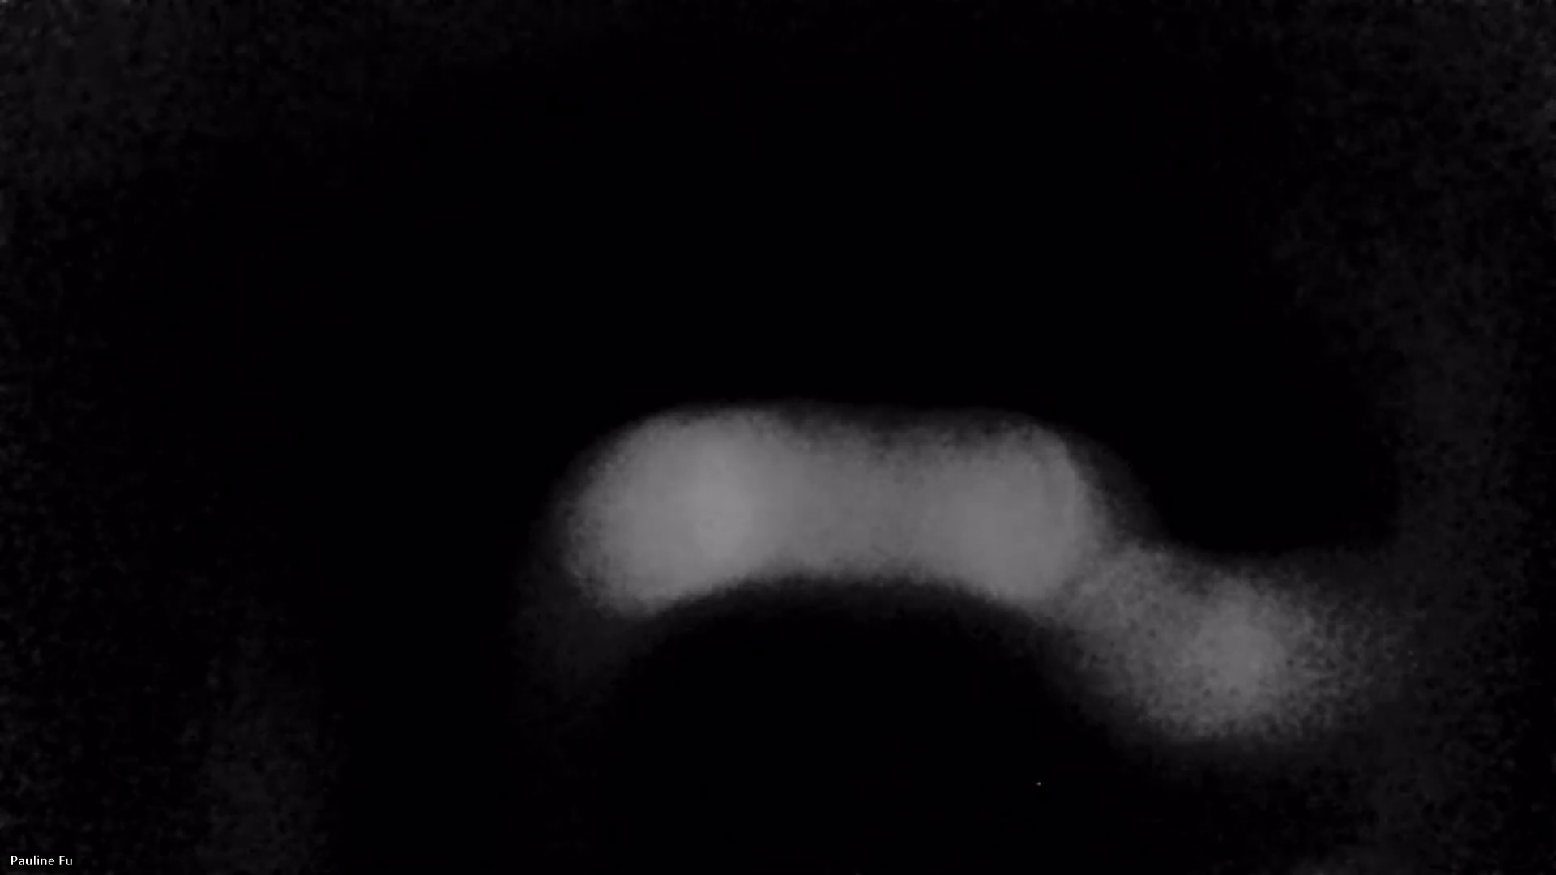